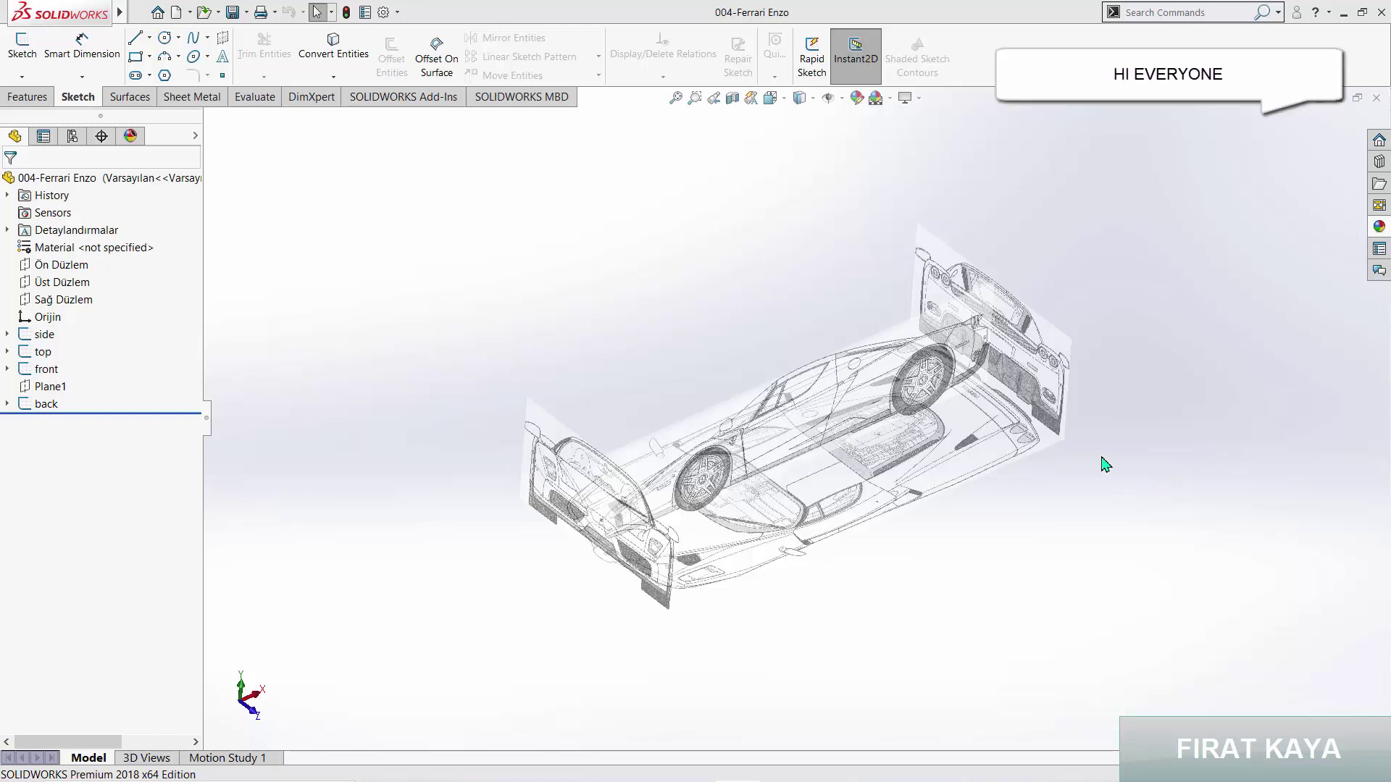
Step: Switch to the Front view and start Sketch5 on the Ön Düzlem plane
key(space)
click(681, 554)
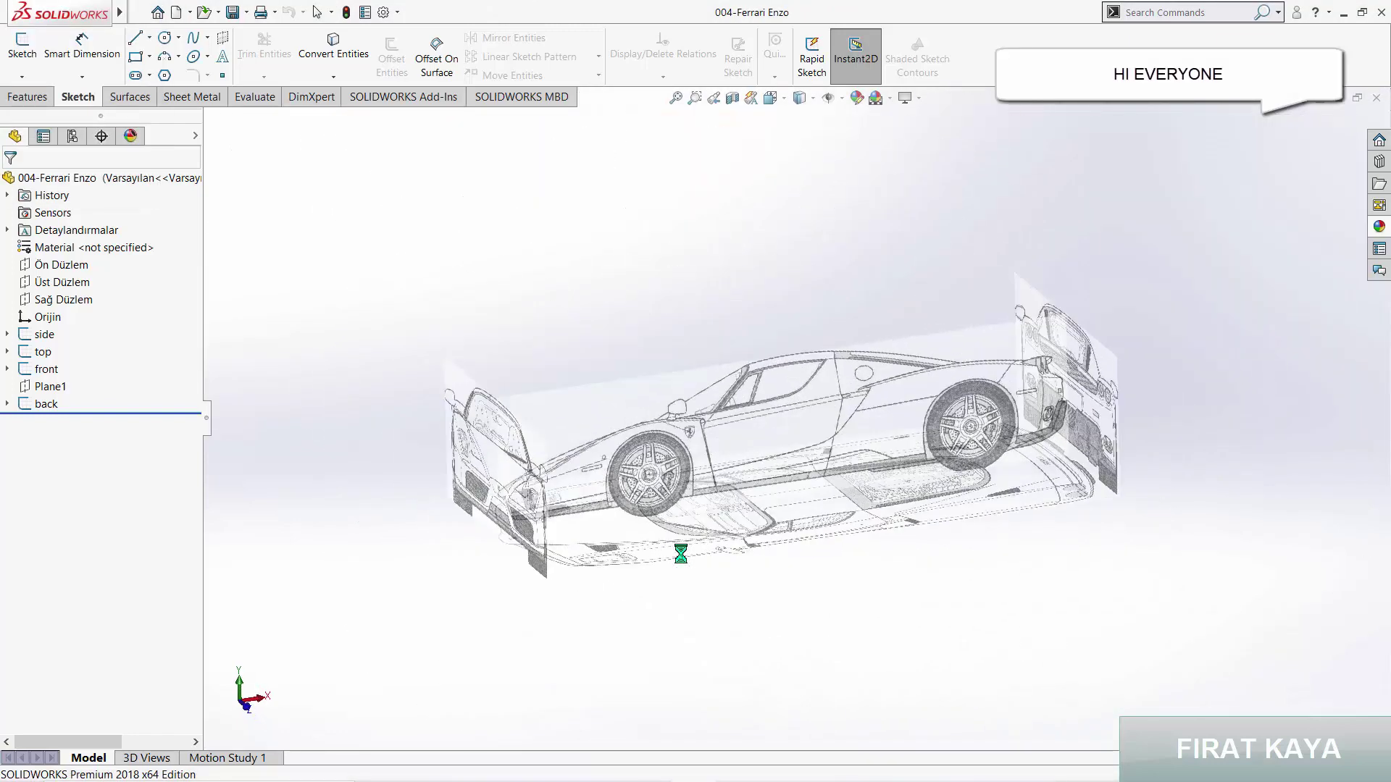
click(22, 77)
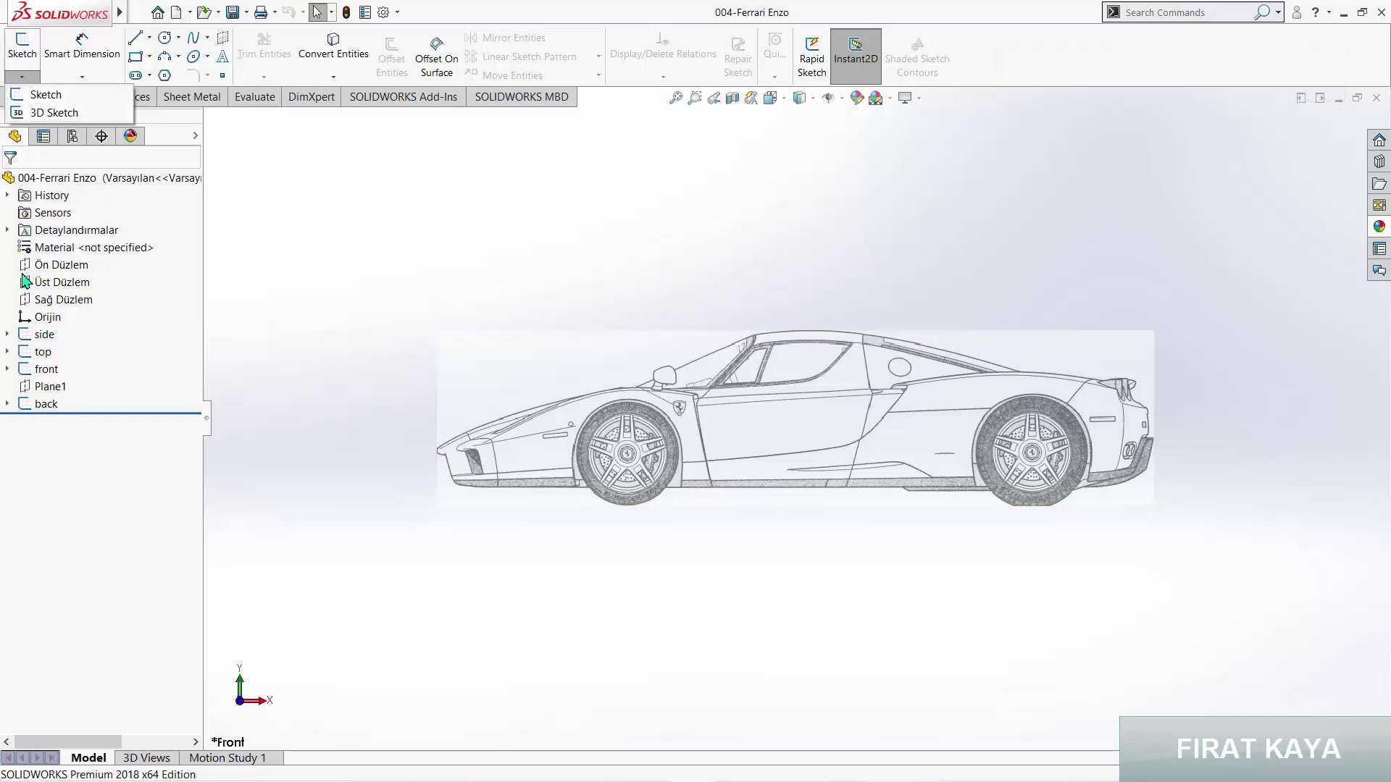
click(60, 266)
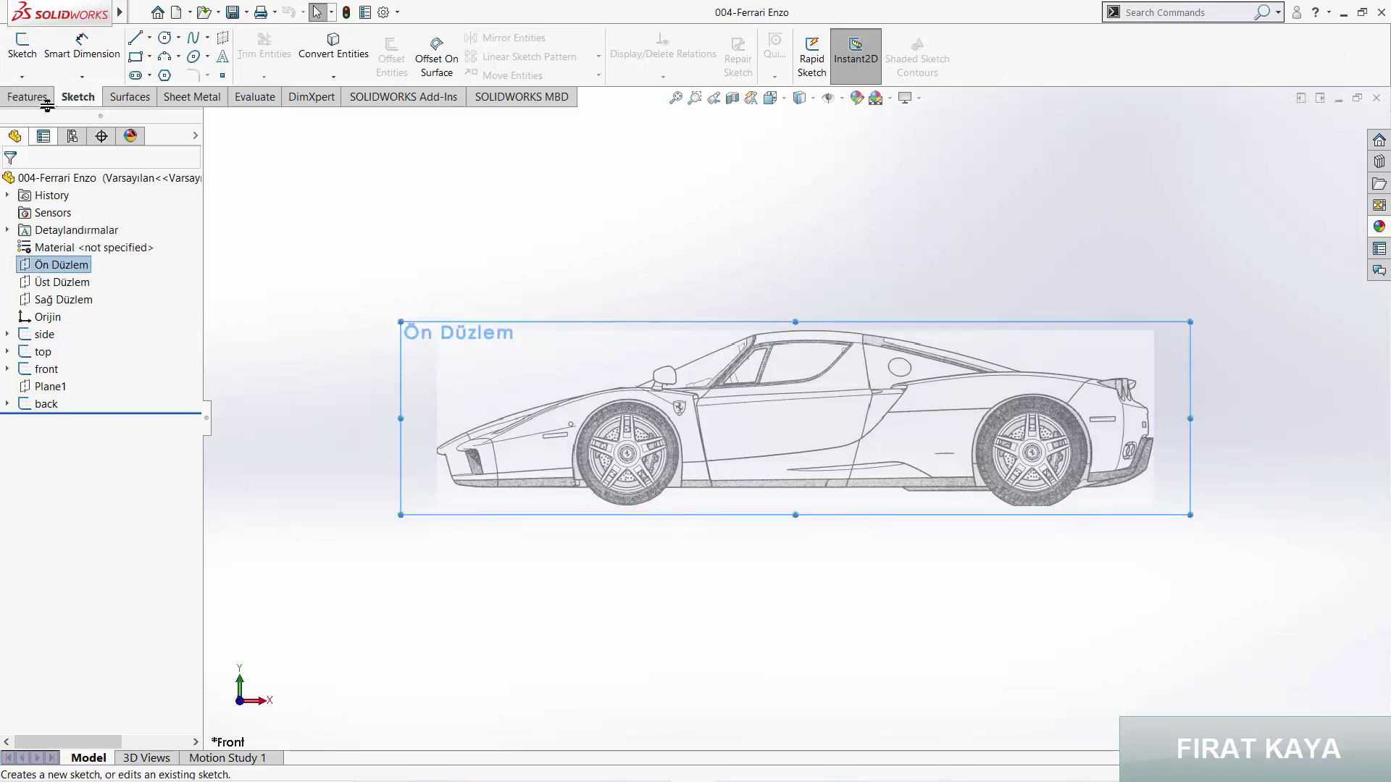
click(22, 43)
Step: Pick the Spline tool and place the first point at the windshield's top corner
click(194, 42)
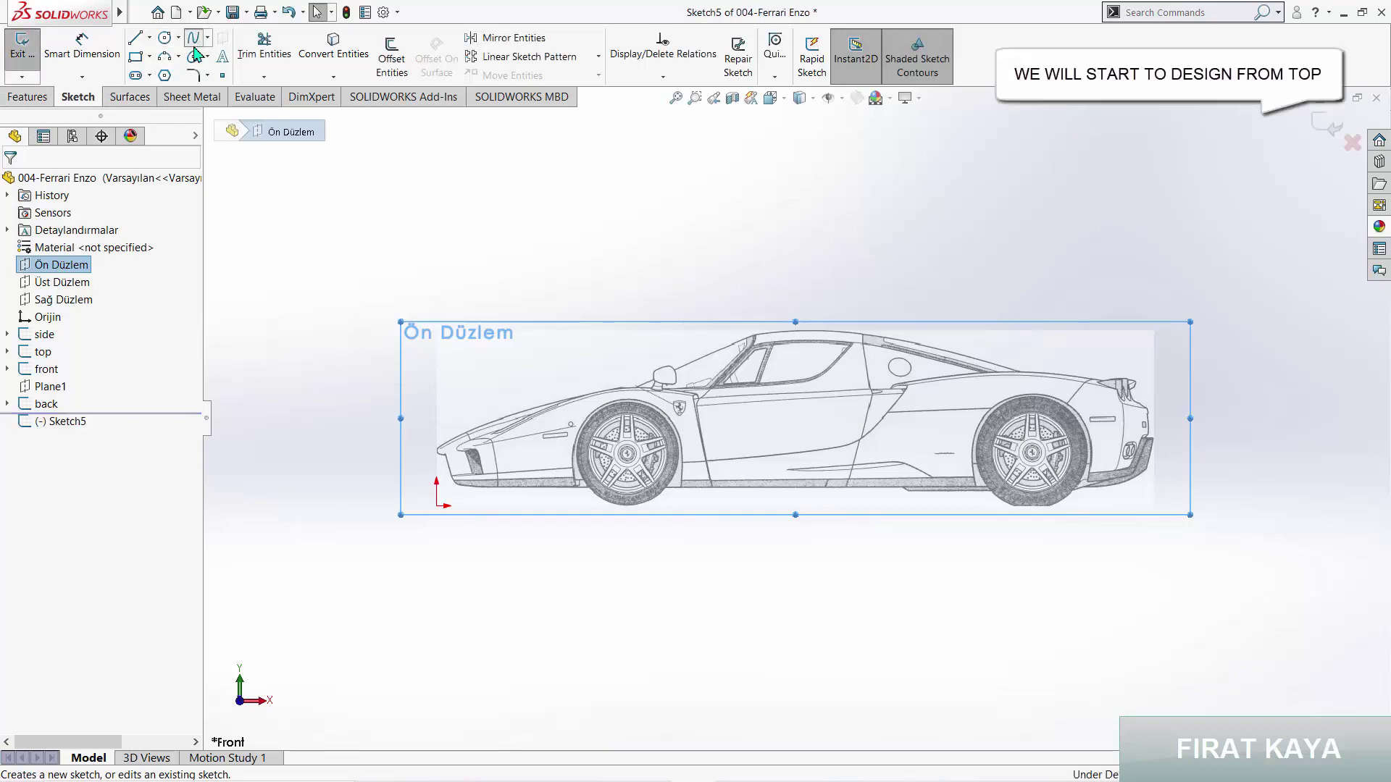
scroll(659, 340, down, 2)
scroll(655, 322, down, 3)
scroll(655, 322, down, 2)
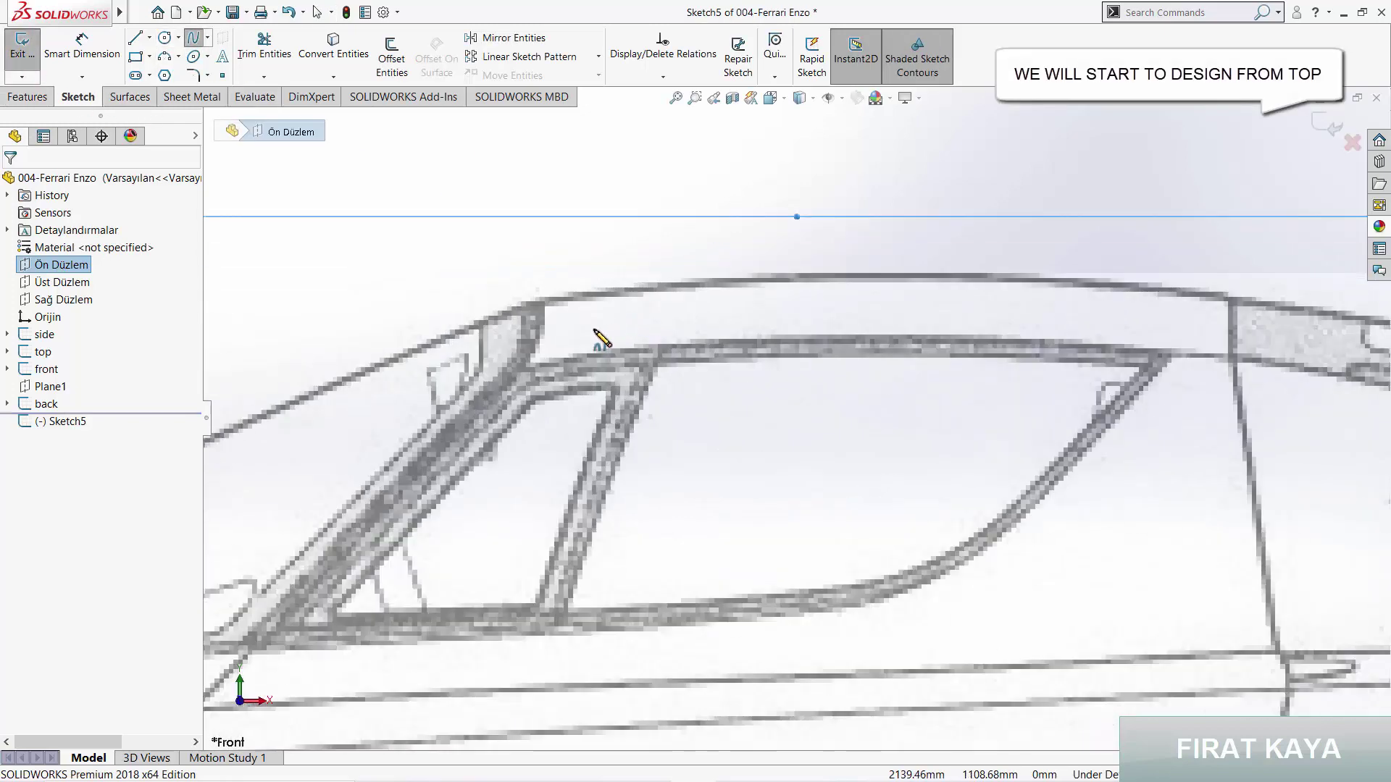
scroll(599, 342, down, 2)
click(699, 303)
scroll(801, 285, up, 2)
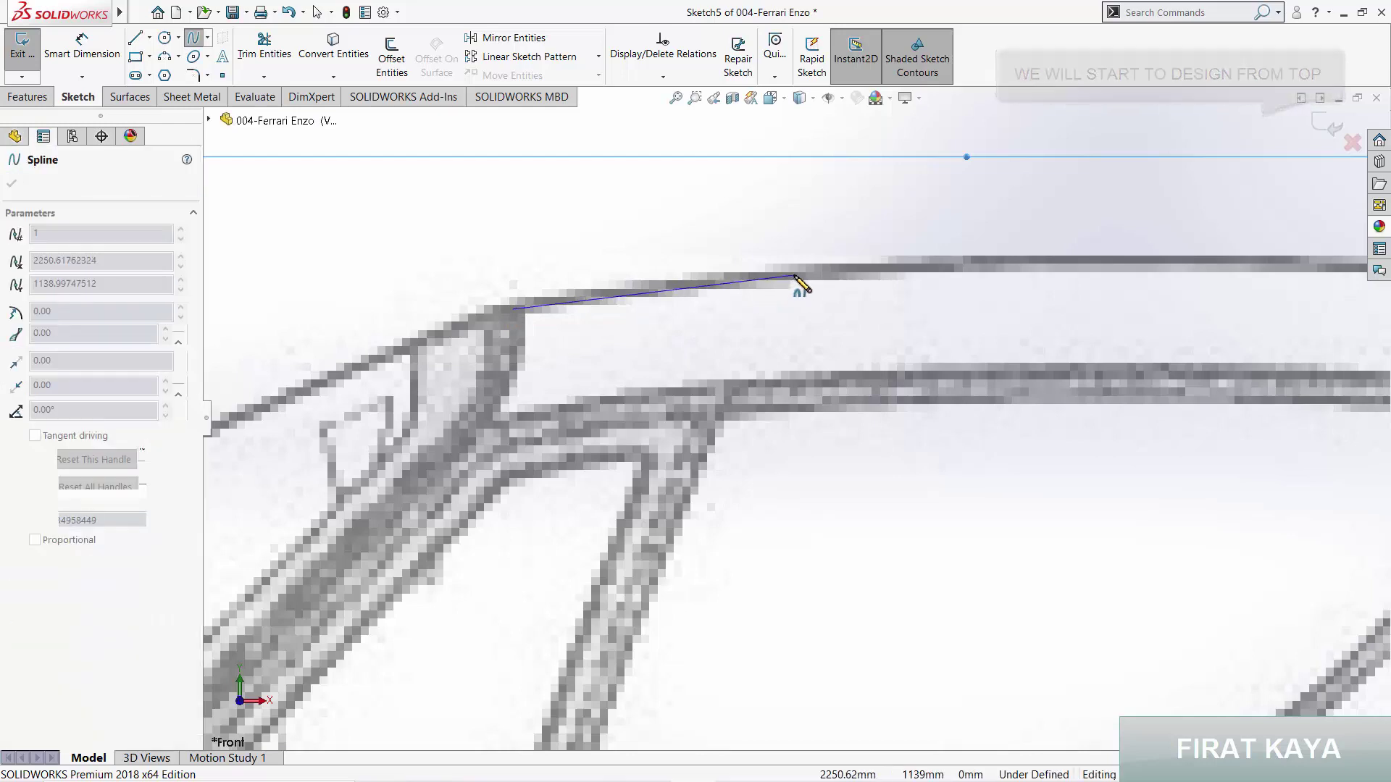
Step: Continue the spline along the roof line and finish it at the rear roof pillar
click(802, 285)
scroll(801, 286, down, 2)
click(1051, 330)
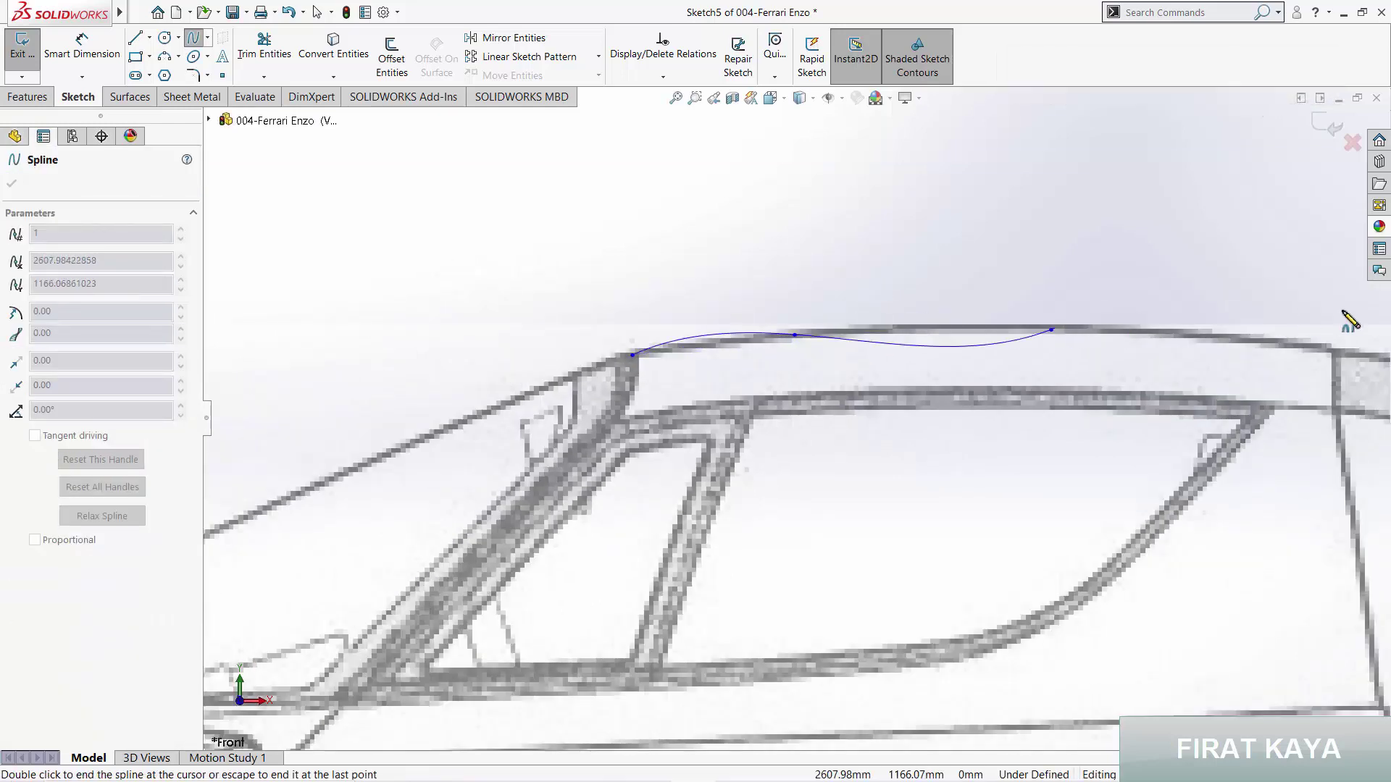
scroll(1338, 357, up, 2)
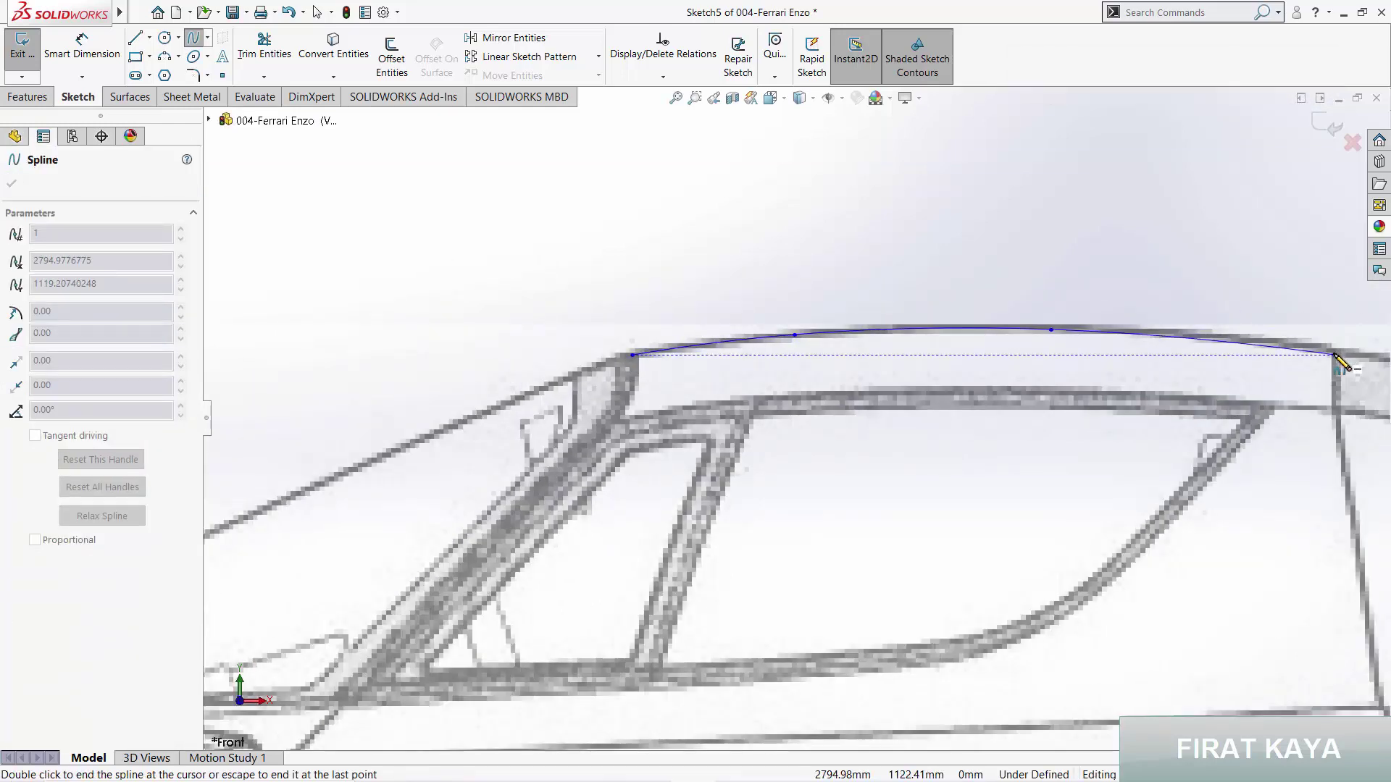
scroll(1159, 391, down, 3)
scroll(978, 375, down, 1)
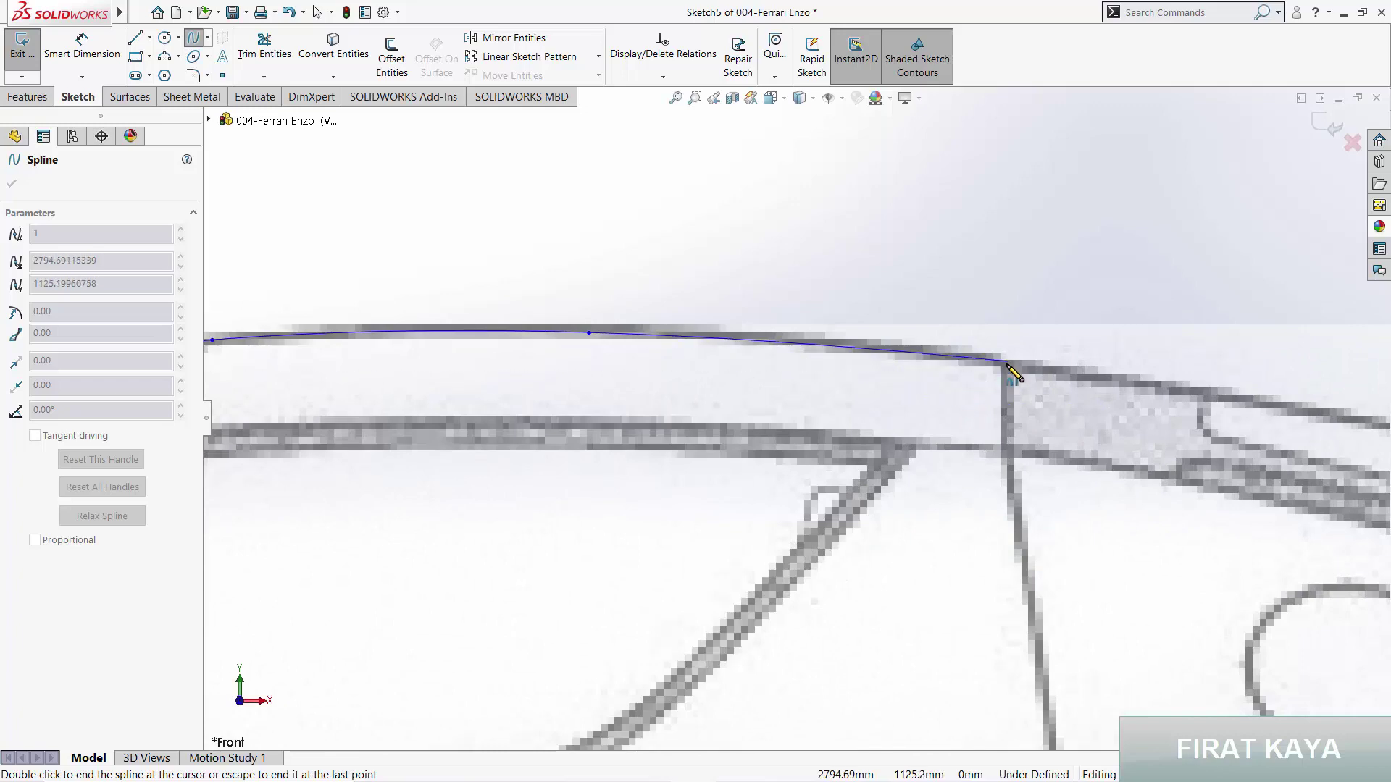
double_click(1007, 366)
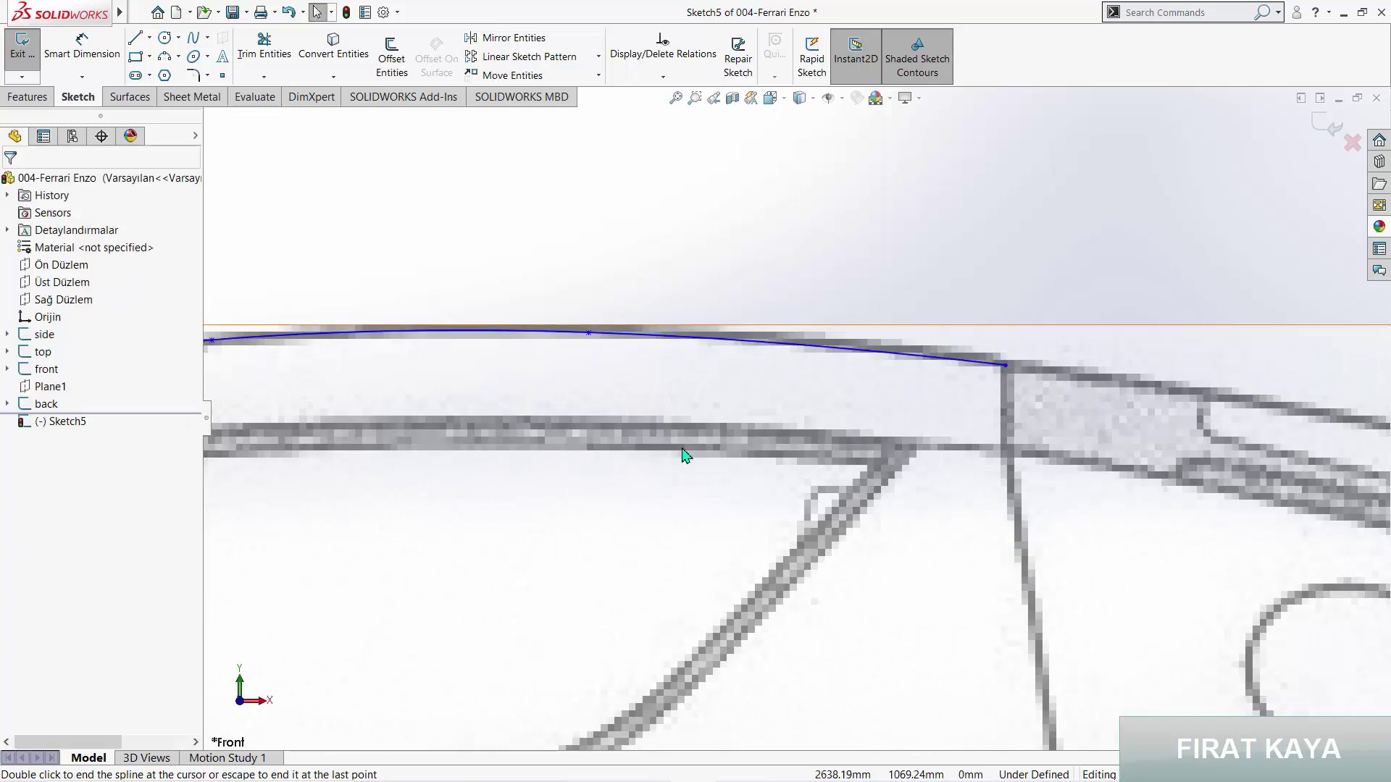
scroll(681, 456, up, 3)
scroll(623, 464, up, 3)
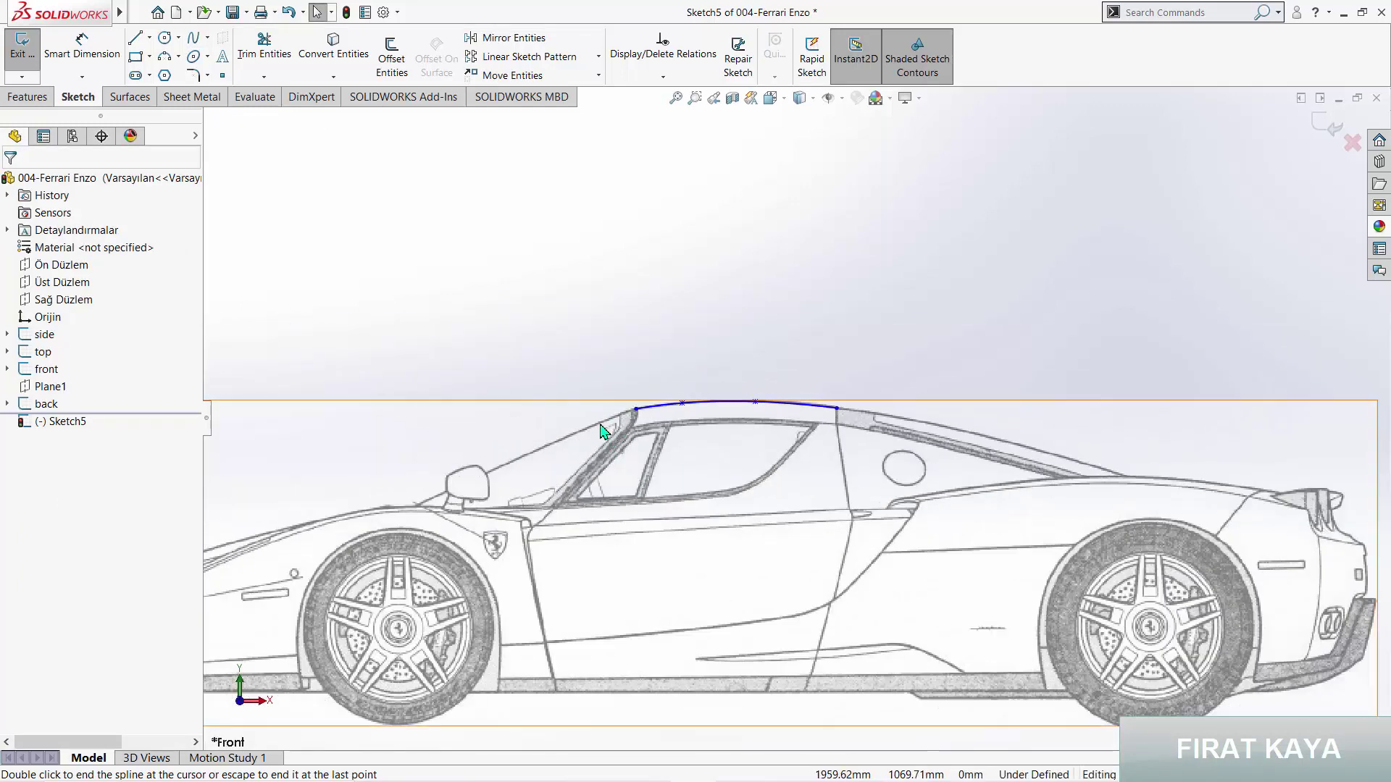
key(ctrl+3)
Step: Turn the view to face the car's front blueprint and clear the selection
key(space)
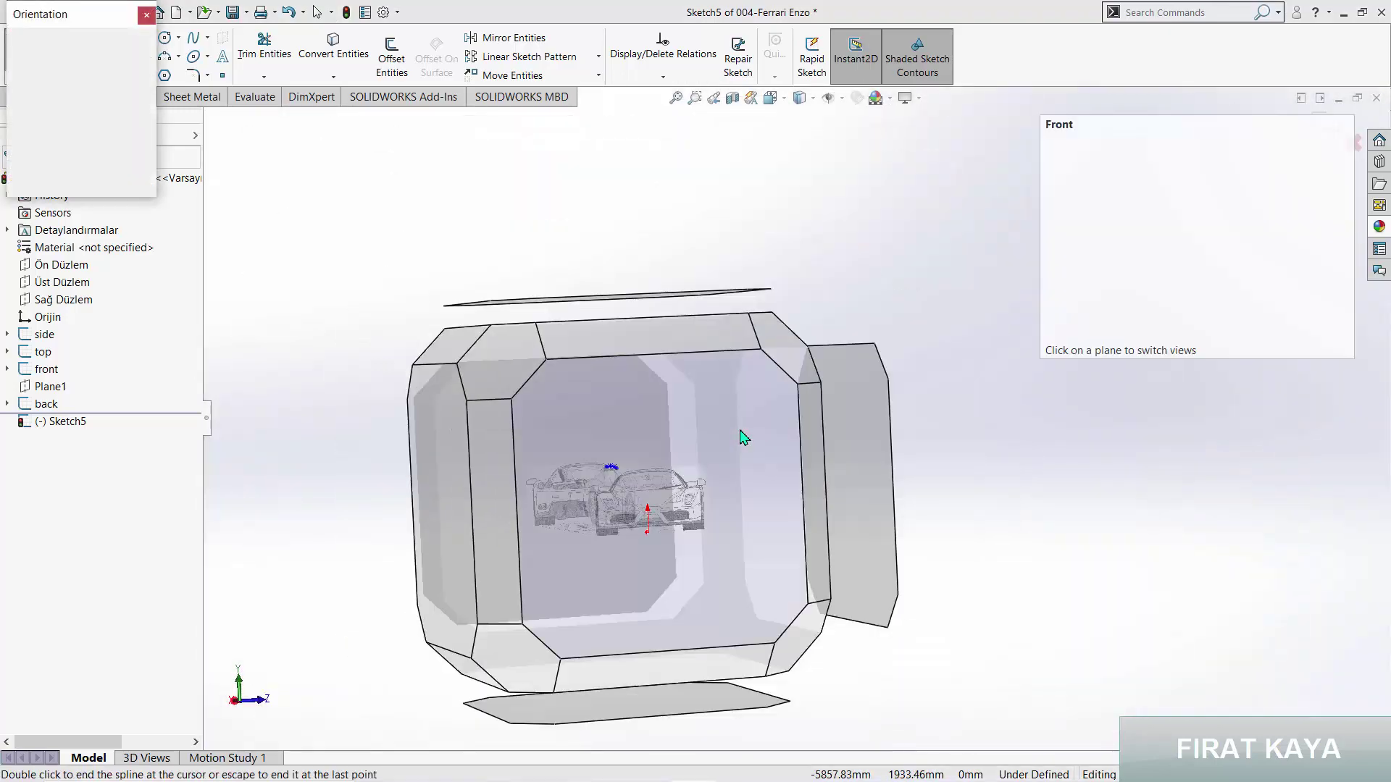
key(ctrl+3)
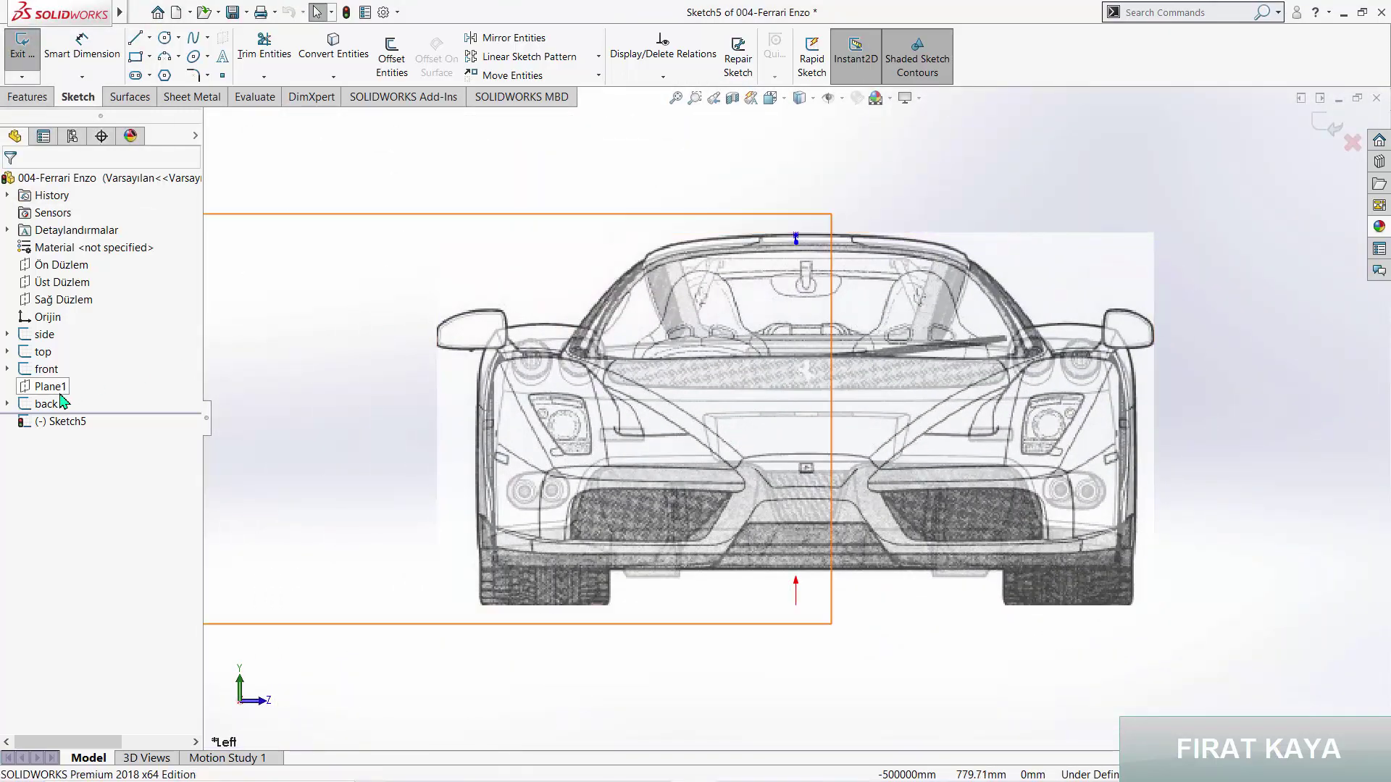
key(Escape)
Step: Hide the back blueprint sketch and exit Sketch5
right_click(22, 407)
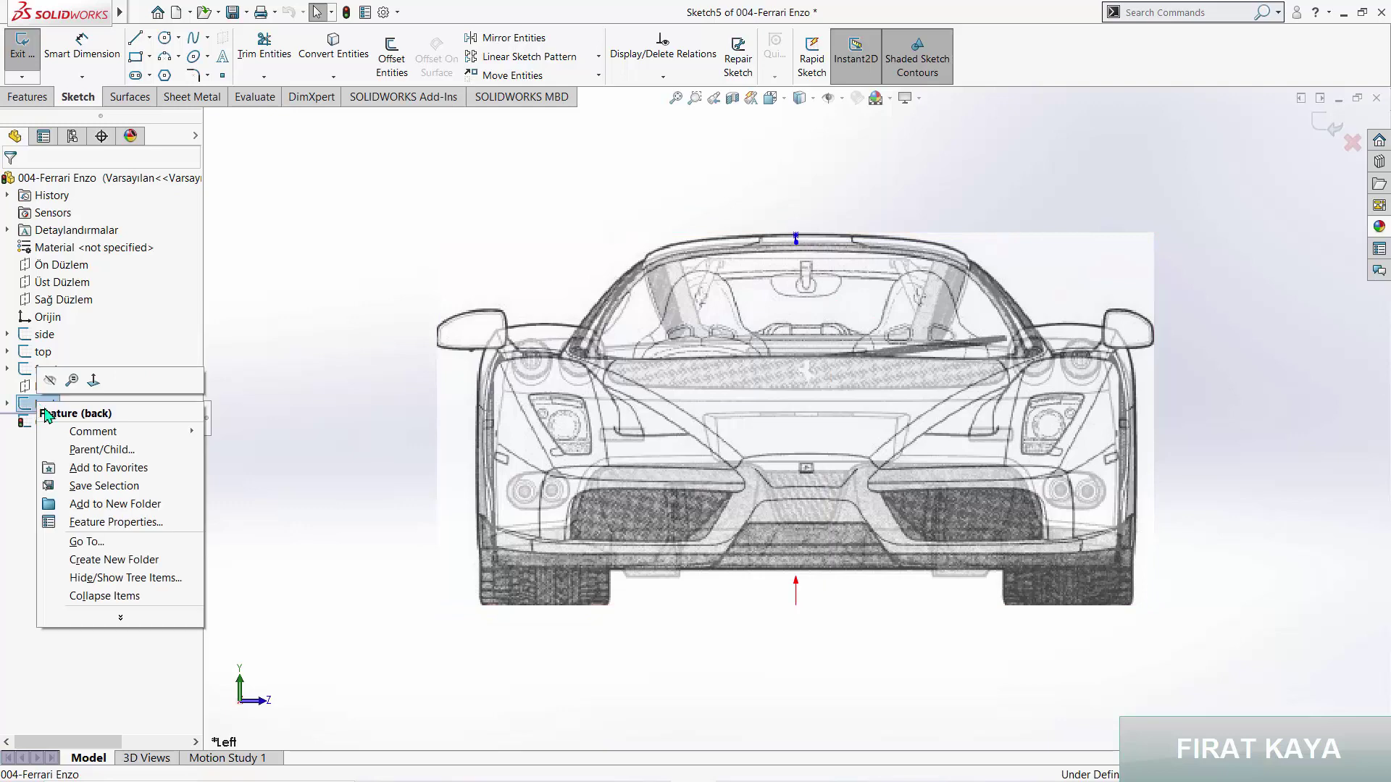
click(49, 382)
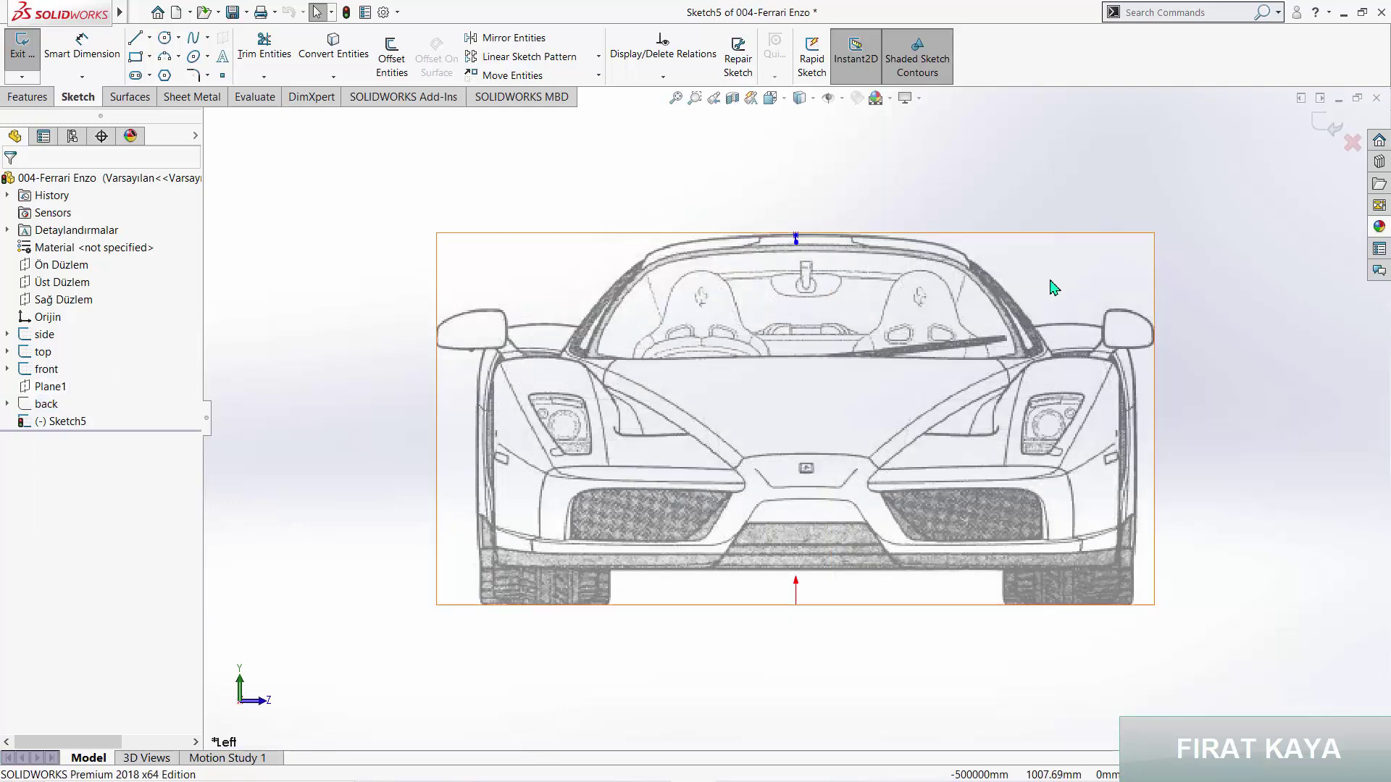
scroll(841, 303, down, 5)
scroll(840, 303, up, 5)
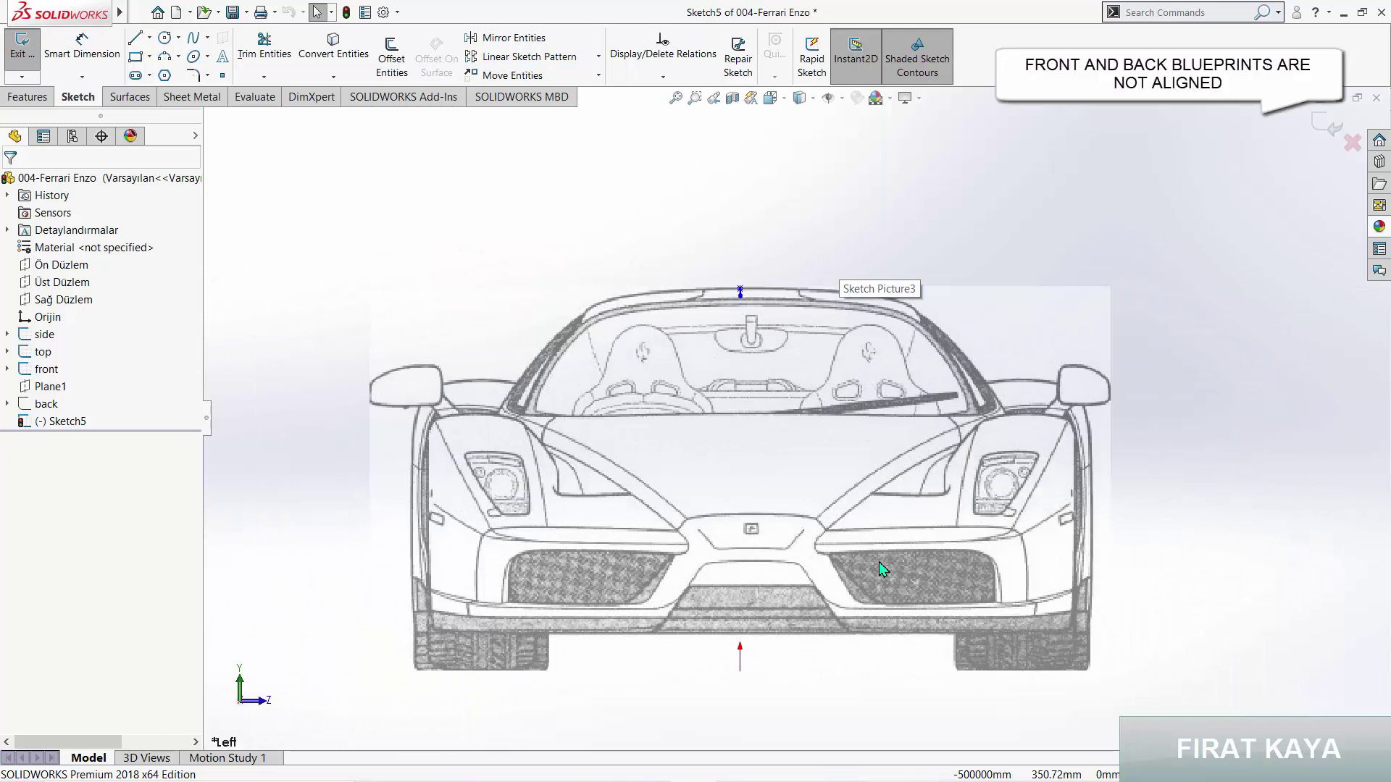
click(1324, 120)
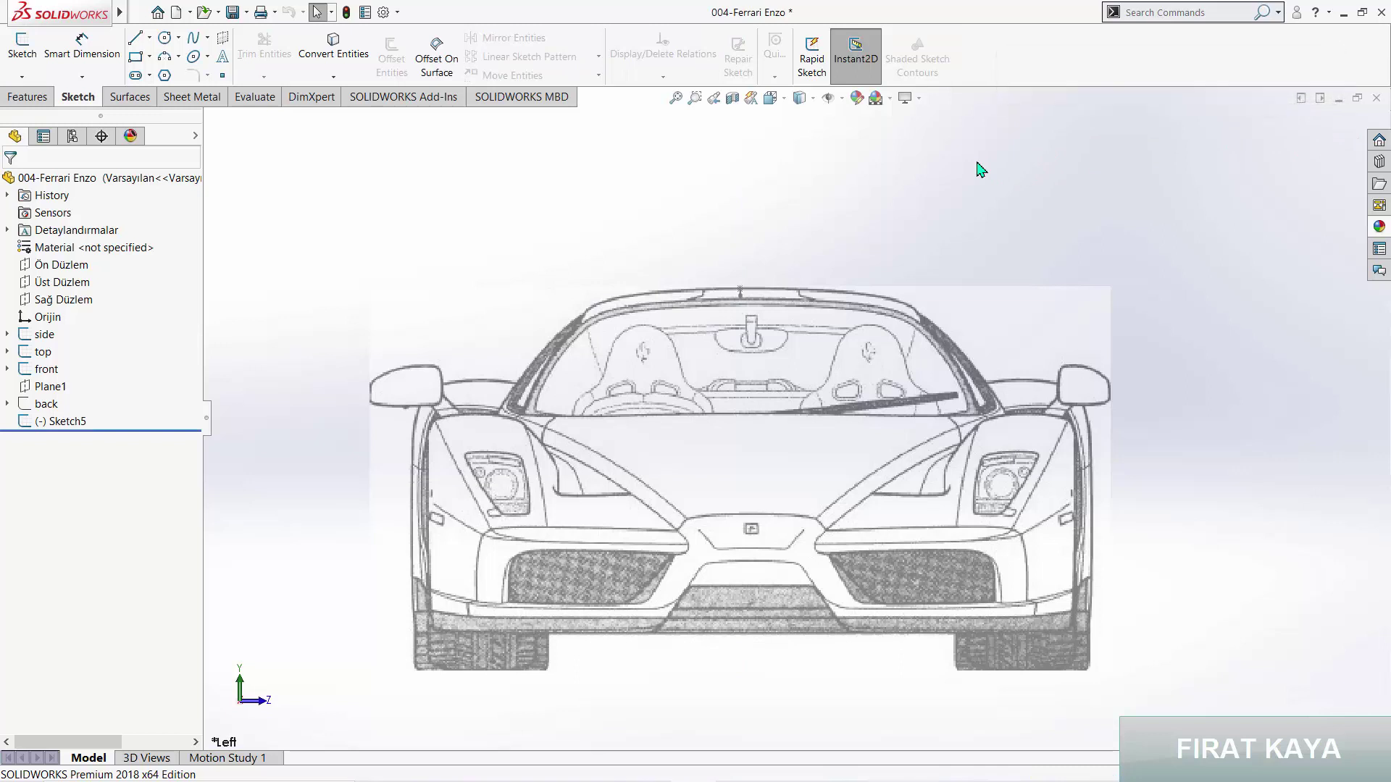
Step: Open the front blueprint picture's properties and flip it horizontally
double_click(426, 357)
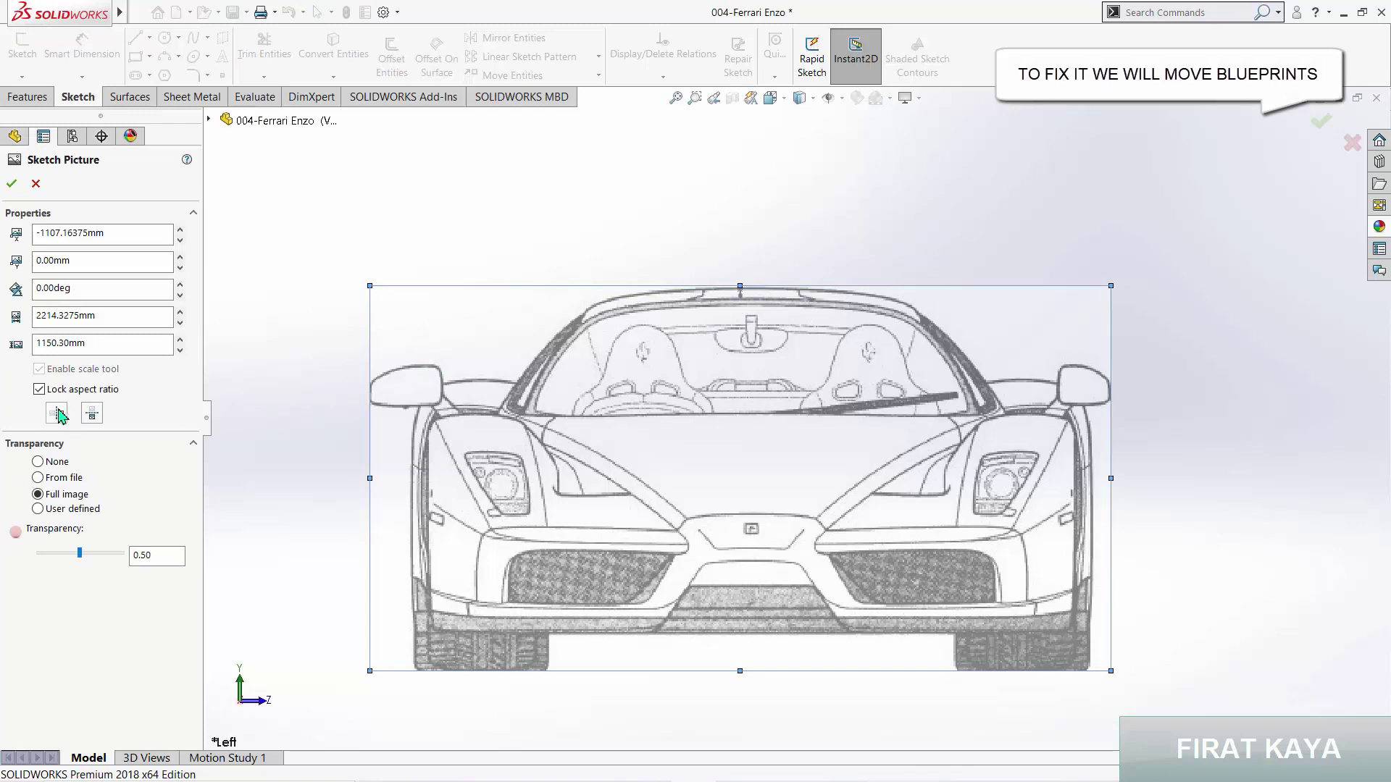
click(57, 413)
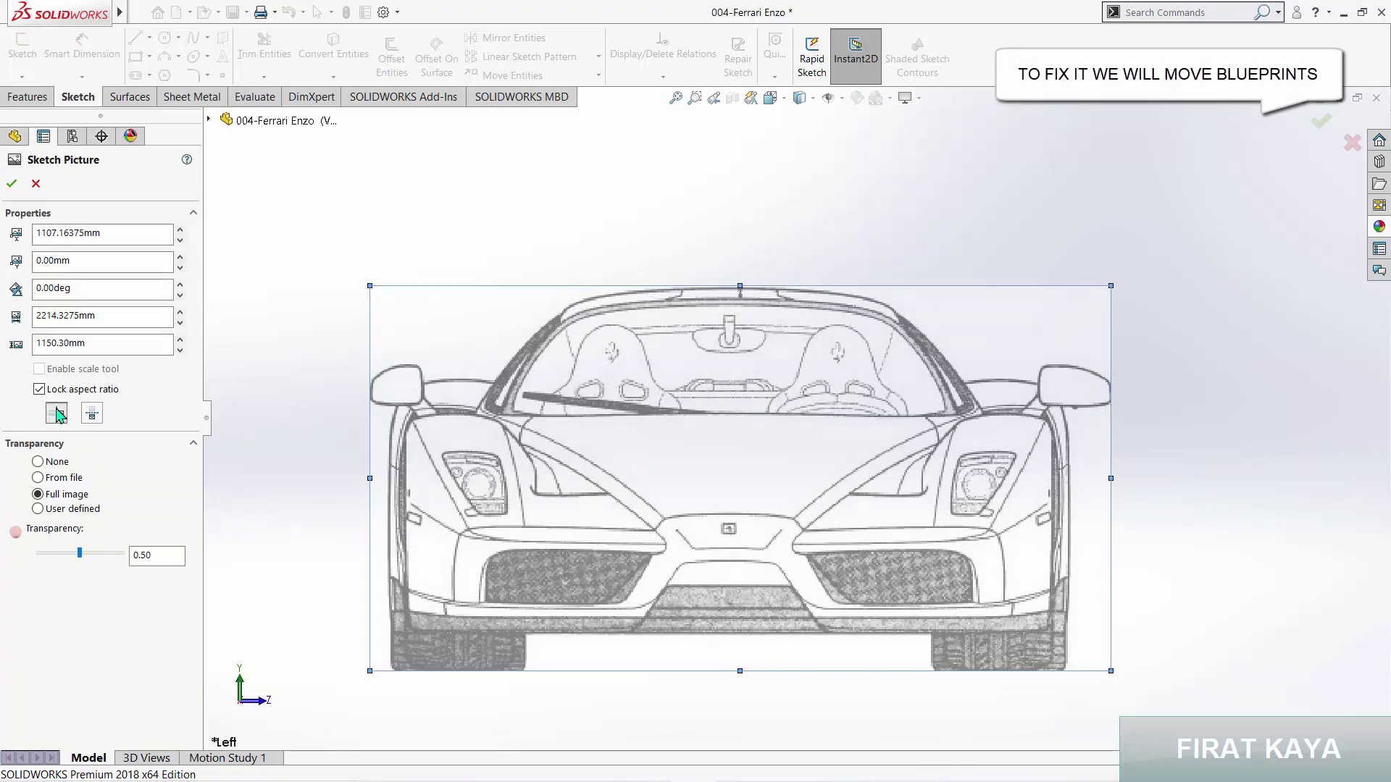
click(57, 413)
click(57, 414)
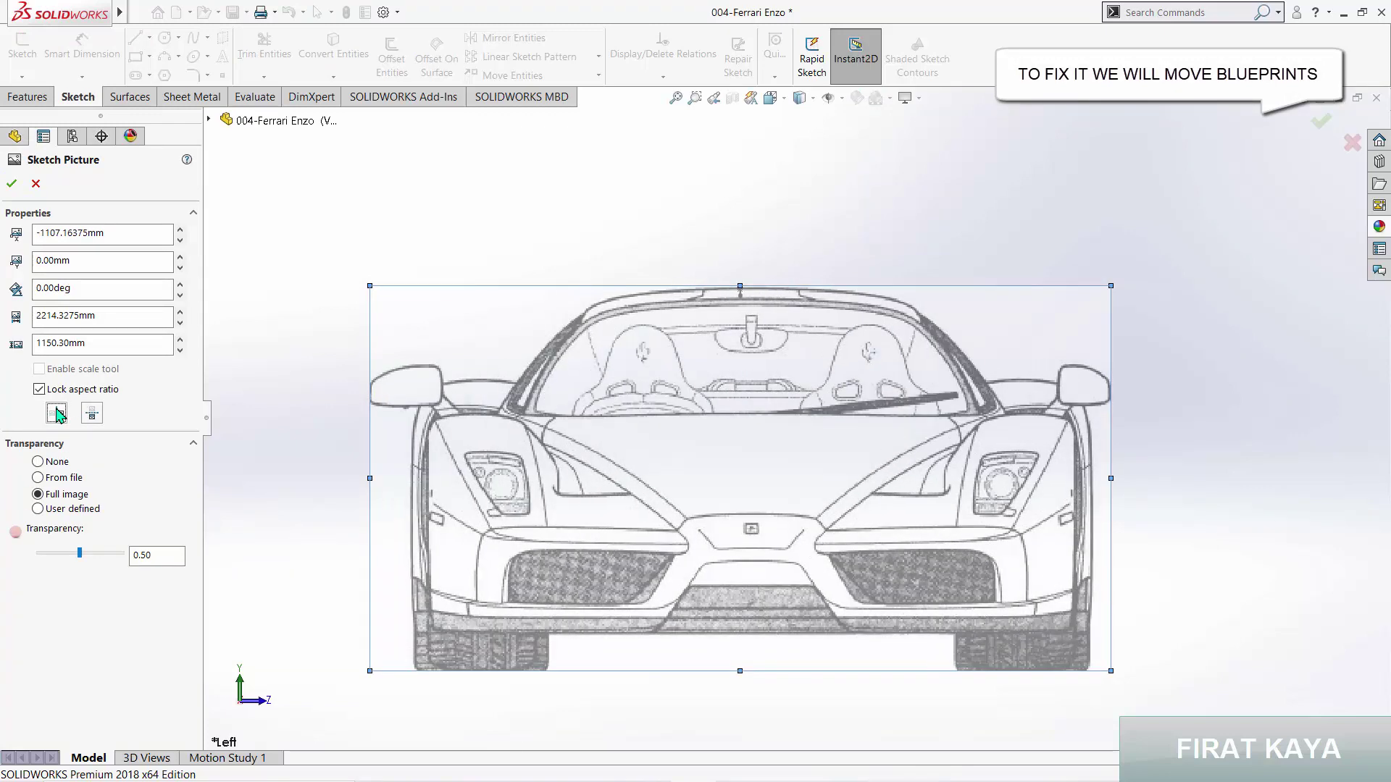
click(58, 414)
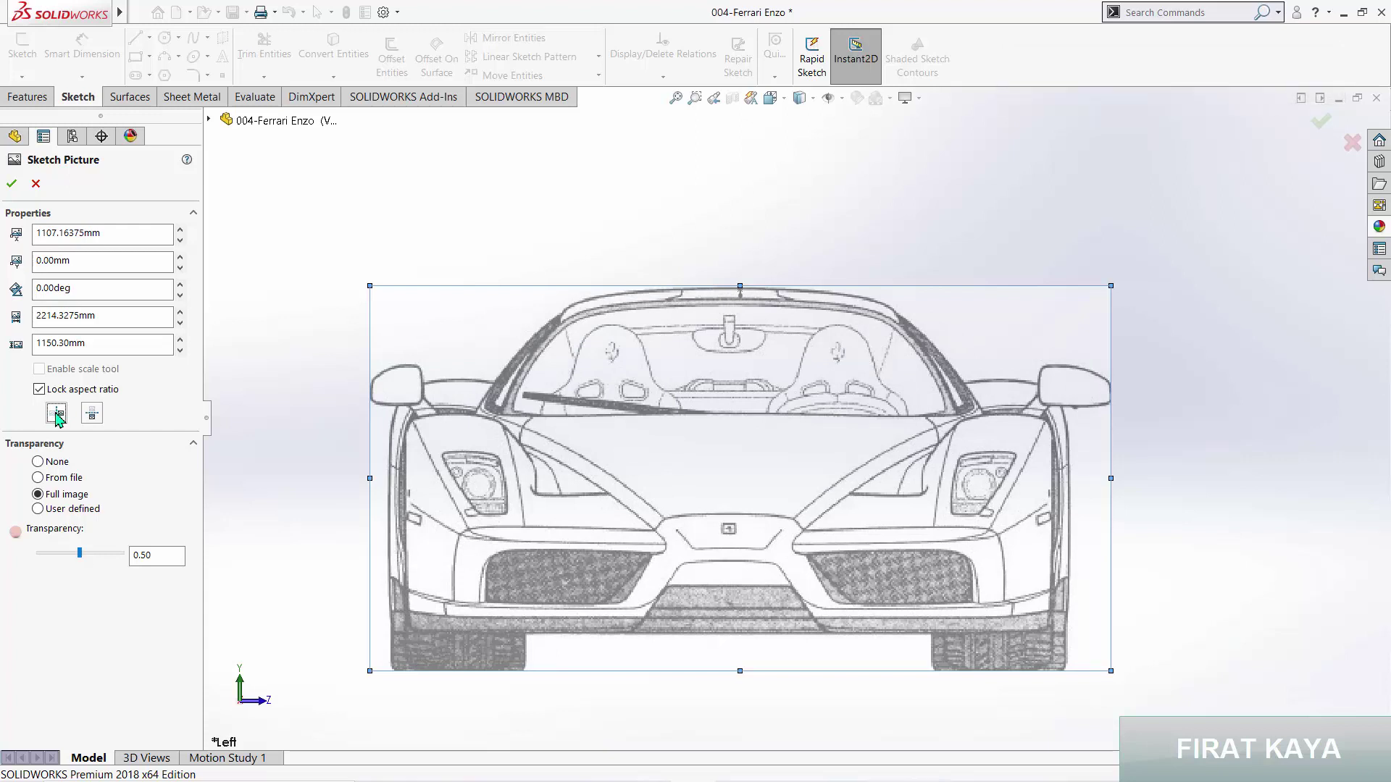
Step: Offset the picture's X position to 1072.16375 mm and apply the edit
click(116, 235)
key(Return)
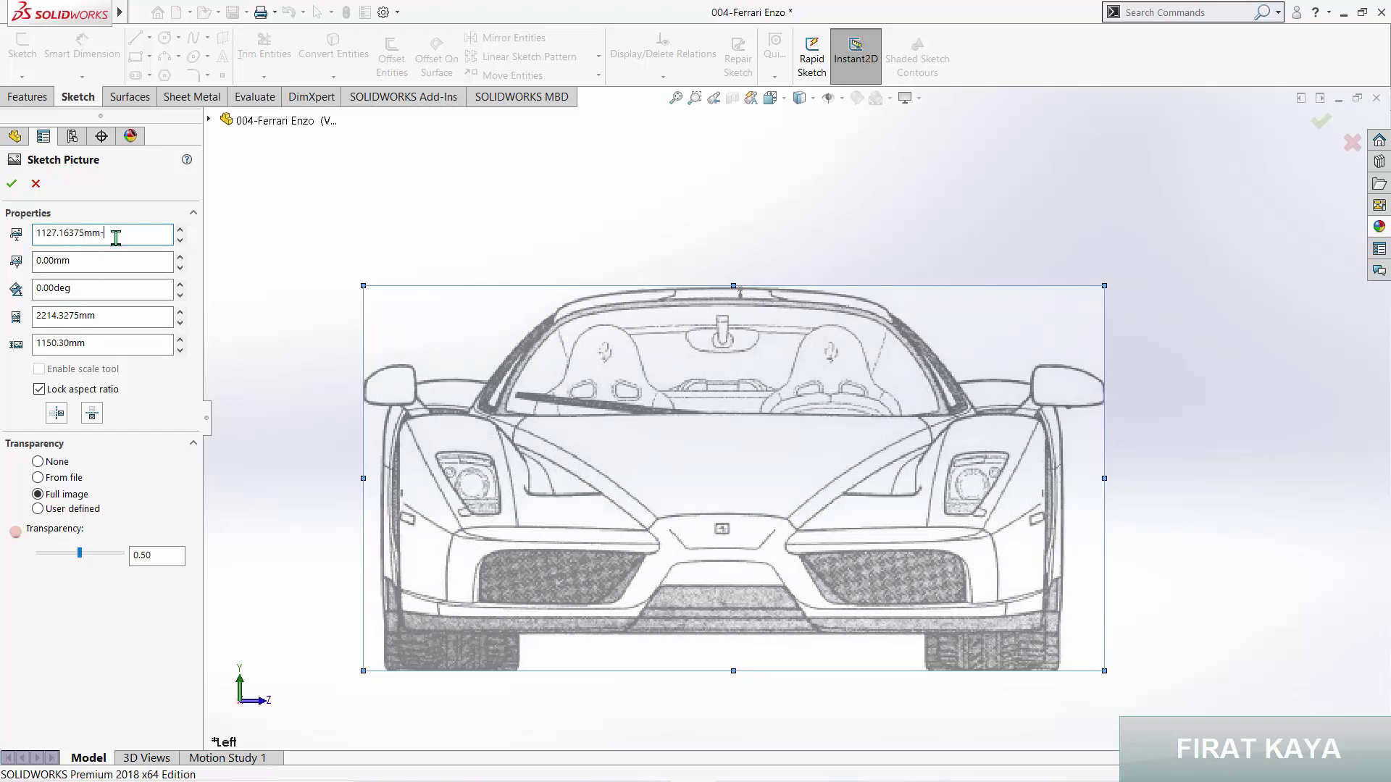
key(Return)
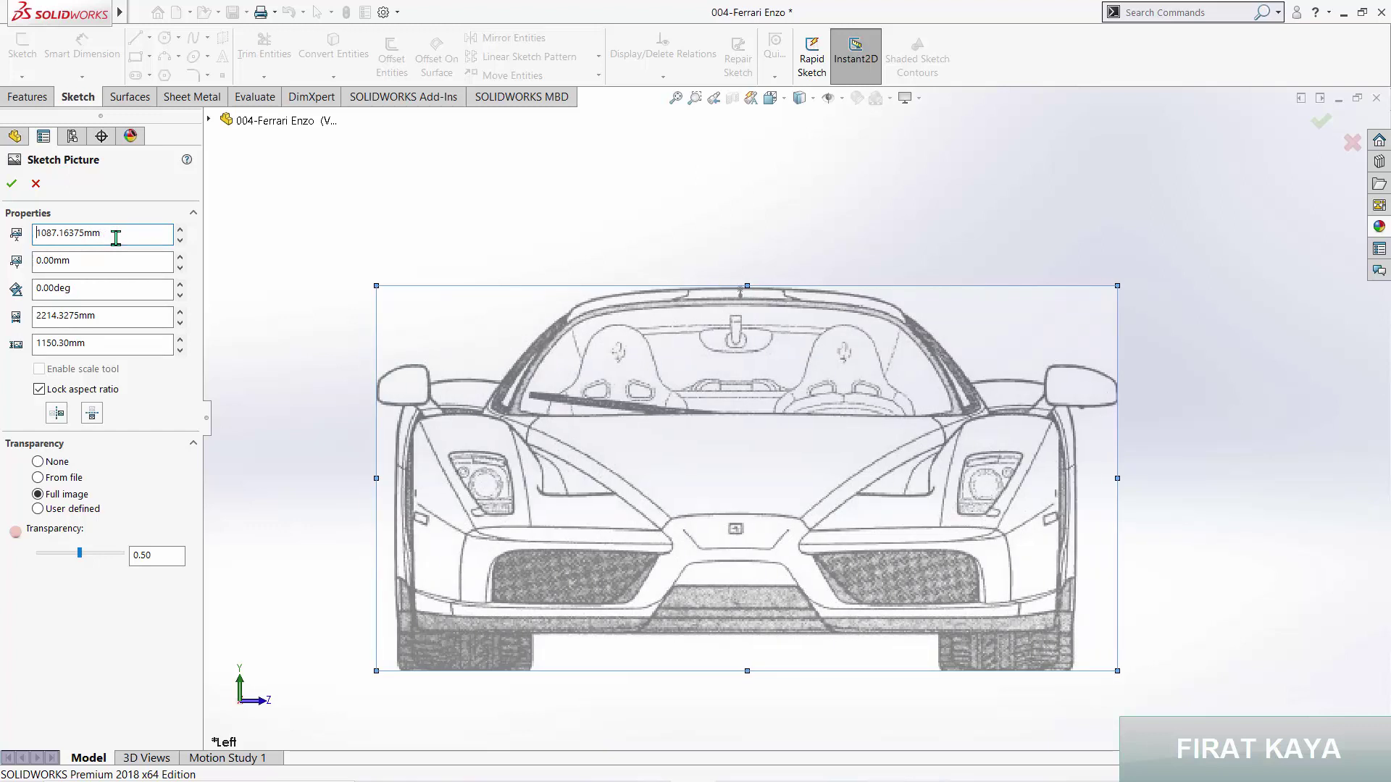
text(1077.16375)
key(Return)
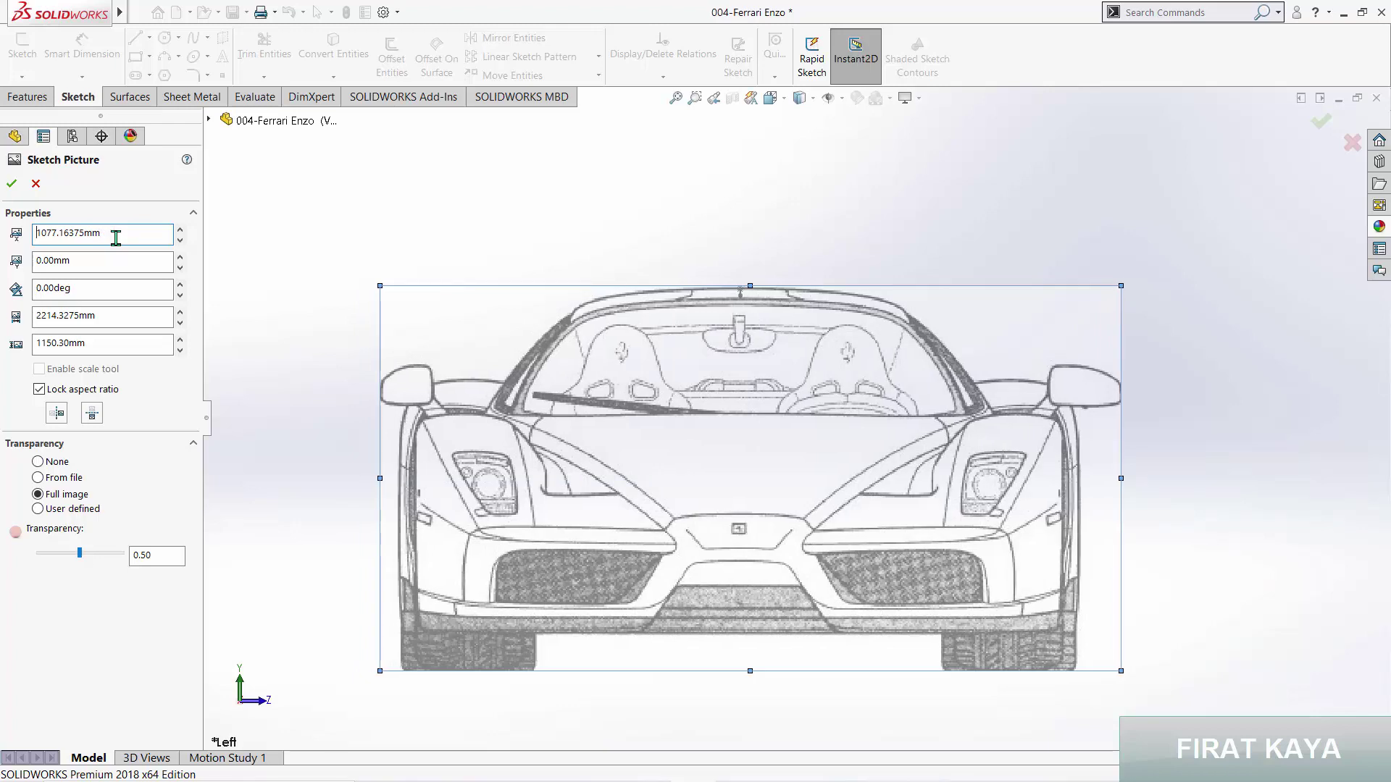
scroll(790, 338, down, 3)
scroll(790, 338, down, 2)
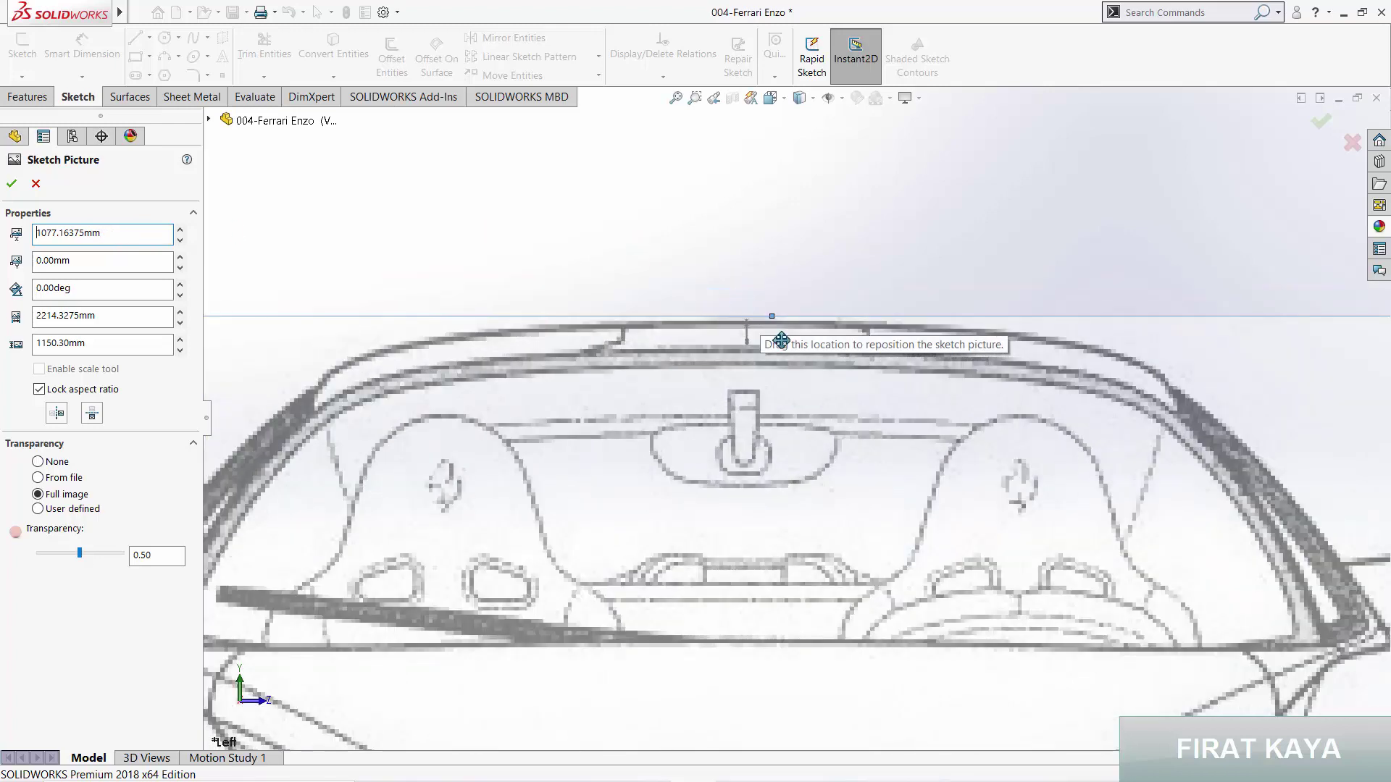
scroll(786, 374, down, 1)
text(-10)
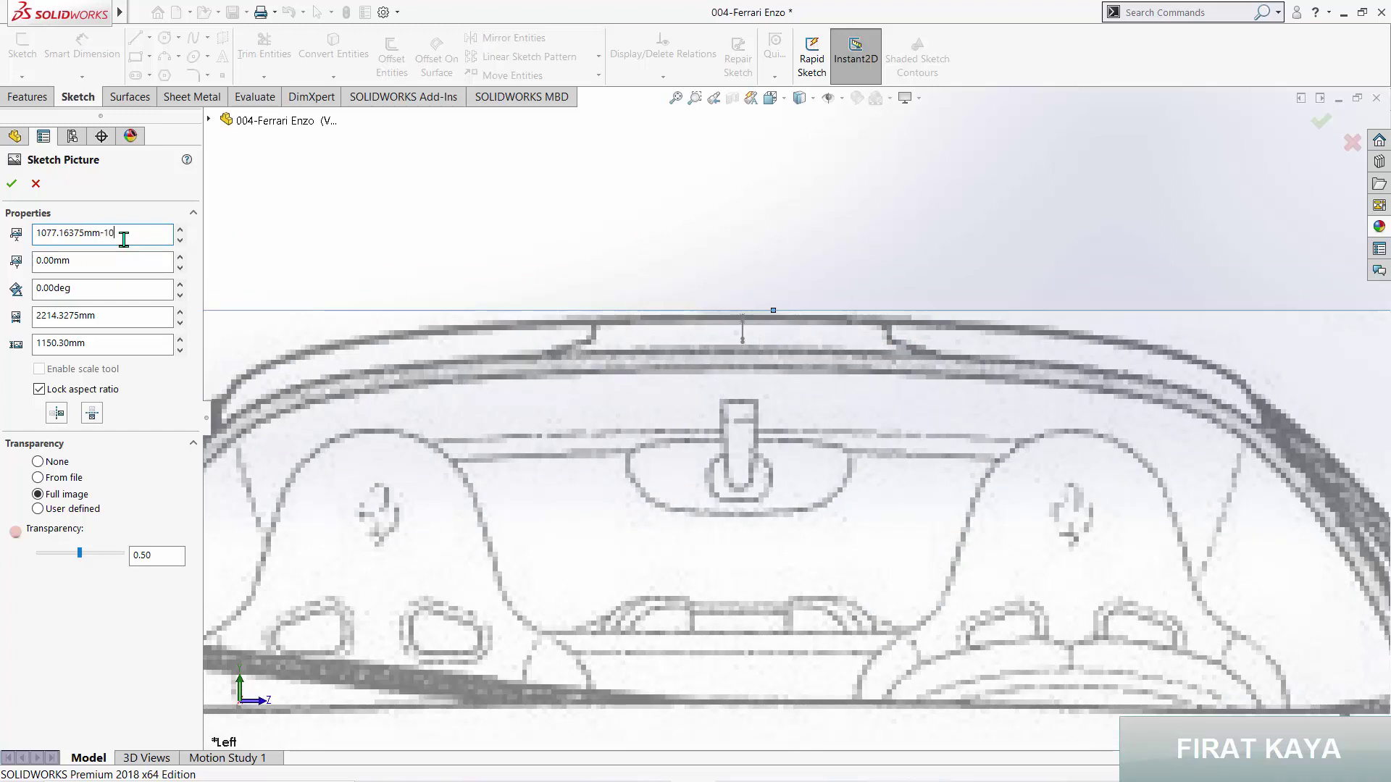
key(Return)
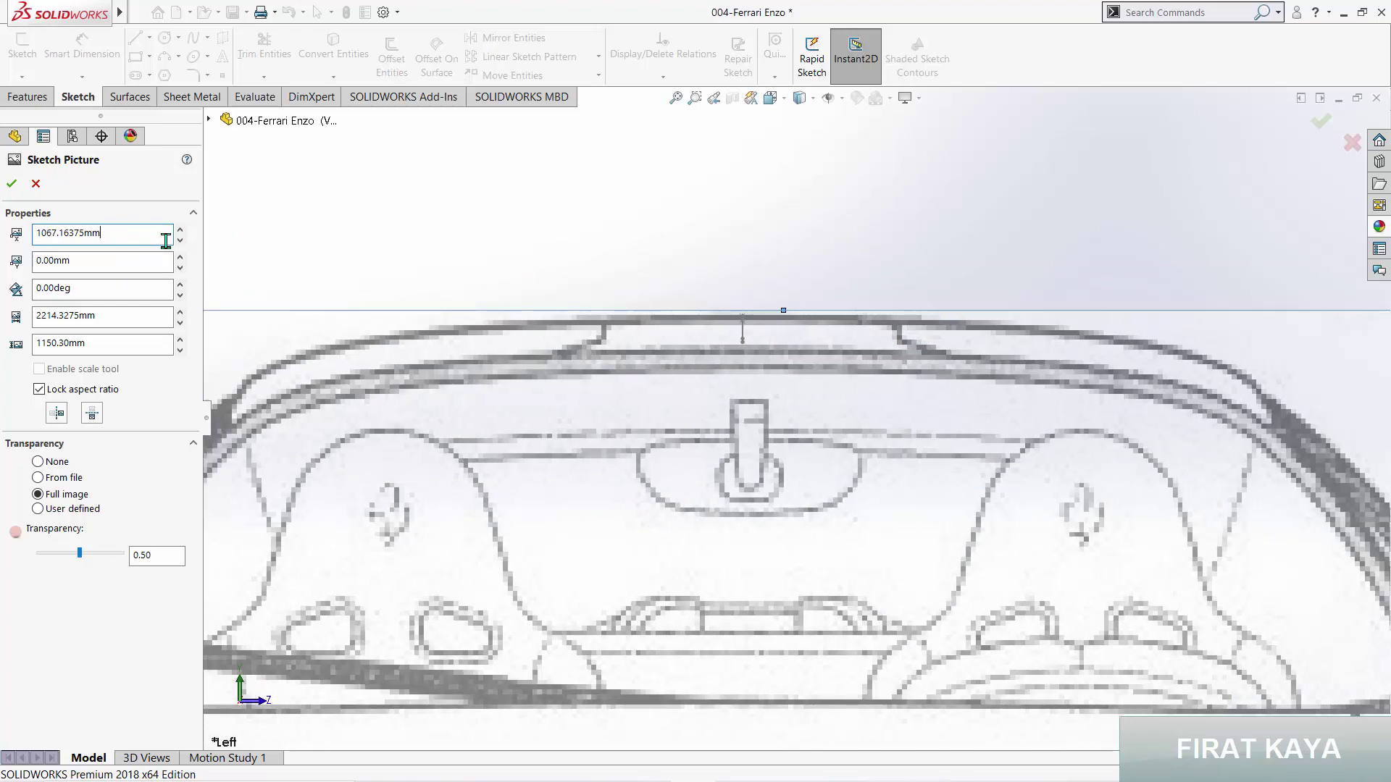
text(1072.16375)
key(Return)
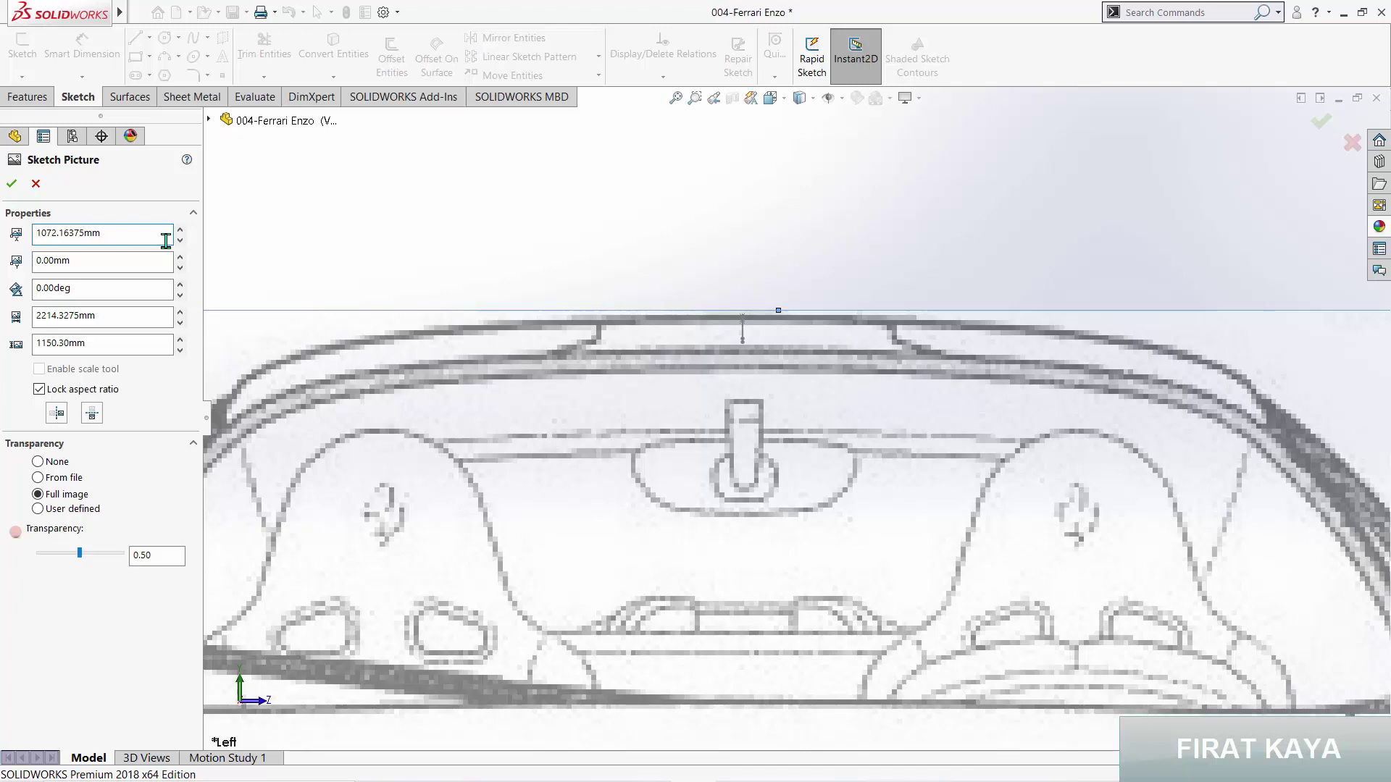
click(11, 183)
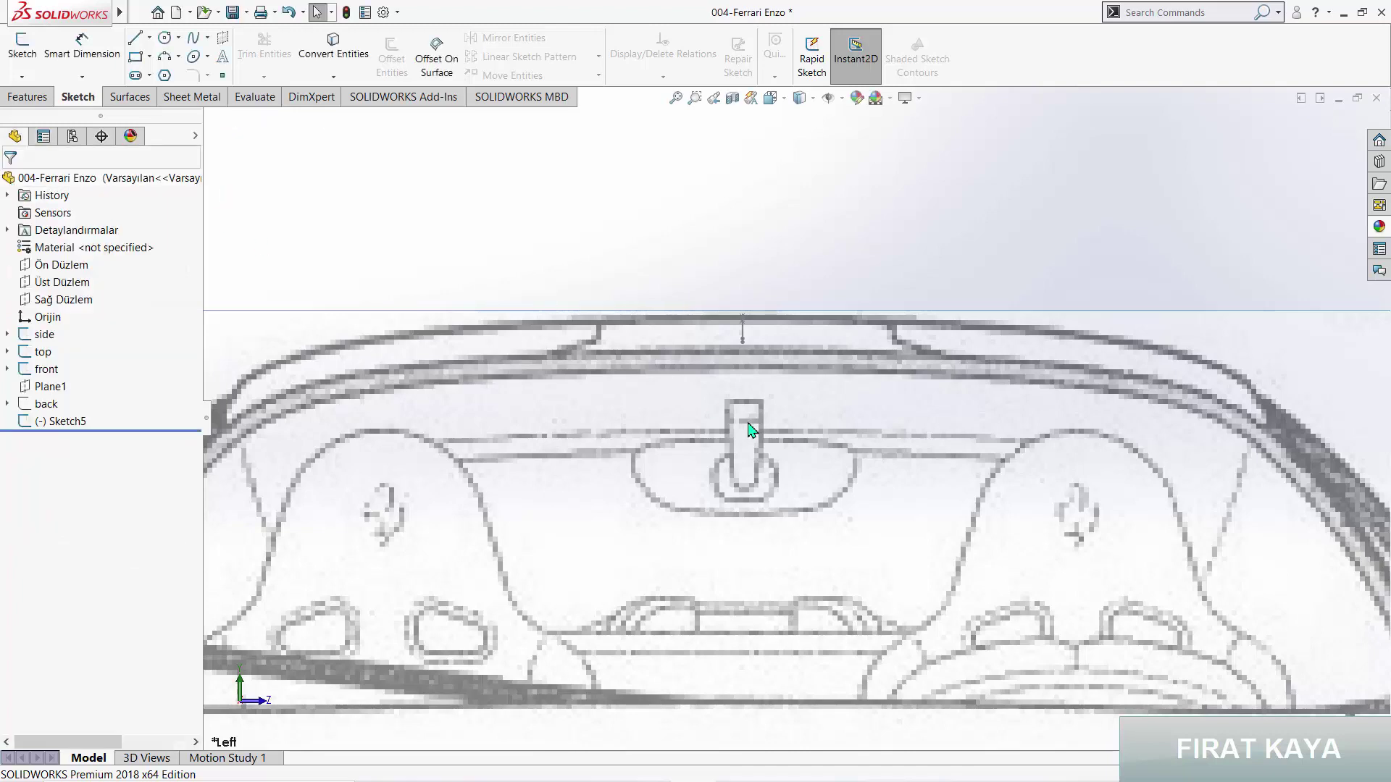
Step: Expand the back sketch and hide the front-view car picture
scroll(754, 427, up, 8)
scroll(833, 568, down, 2)
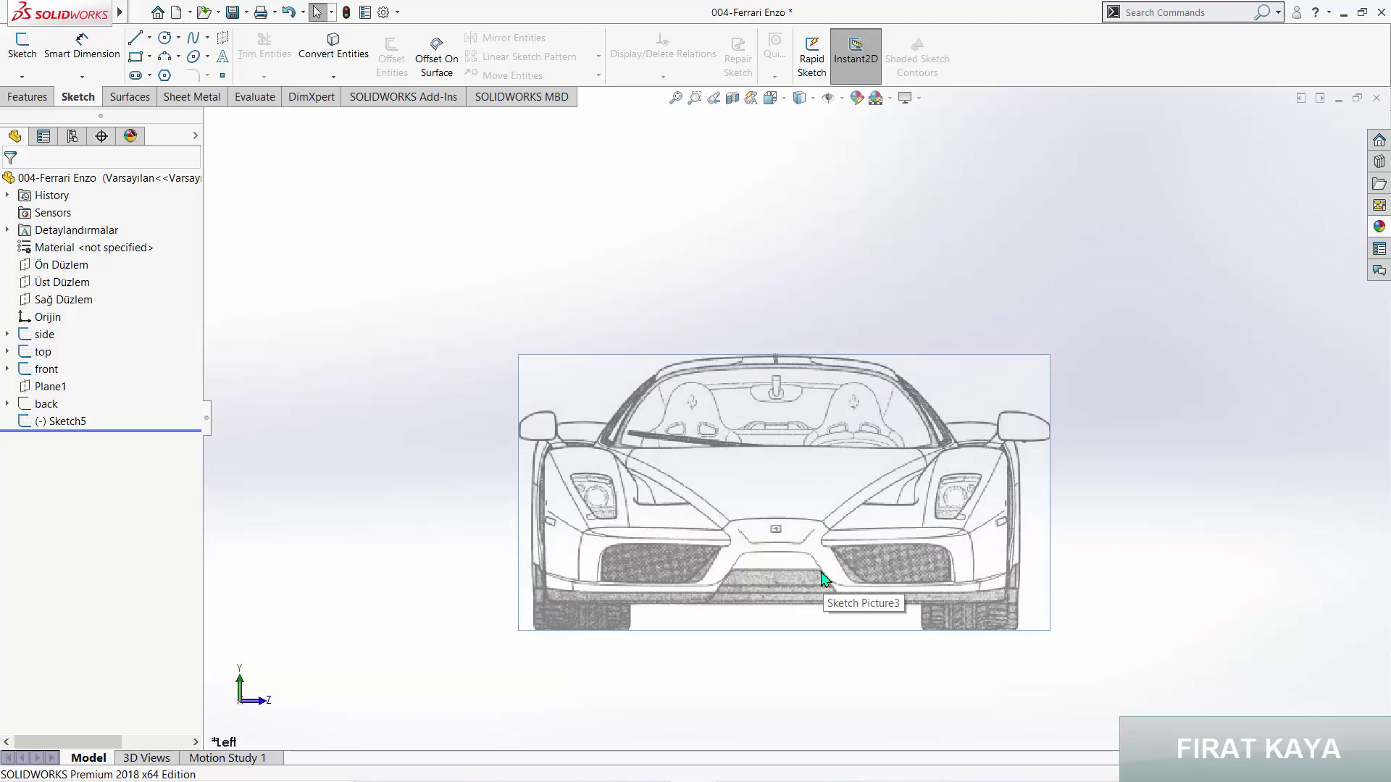
click(58, 423)
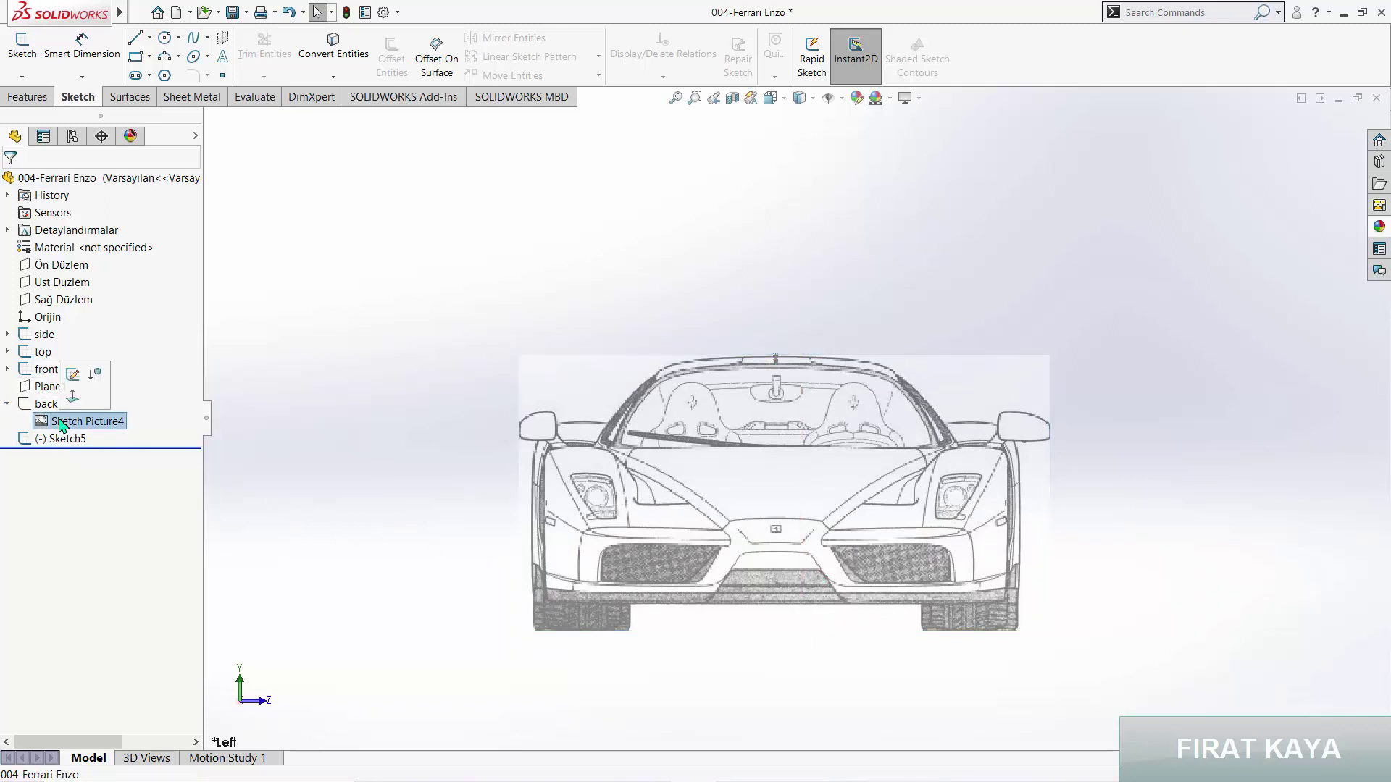
click(45, 403)
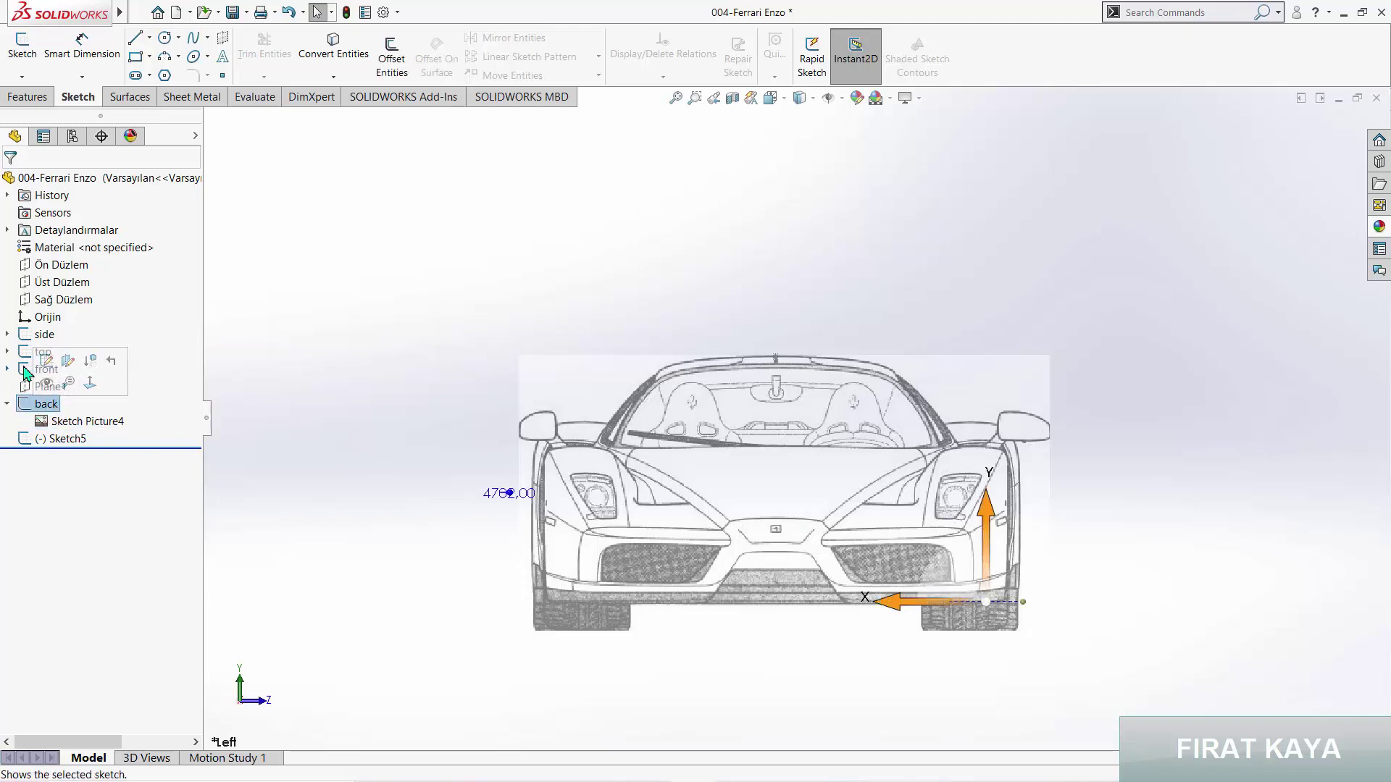
click(29, 369)
click(40, 346)
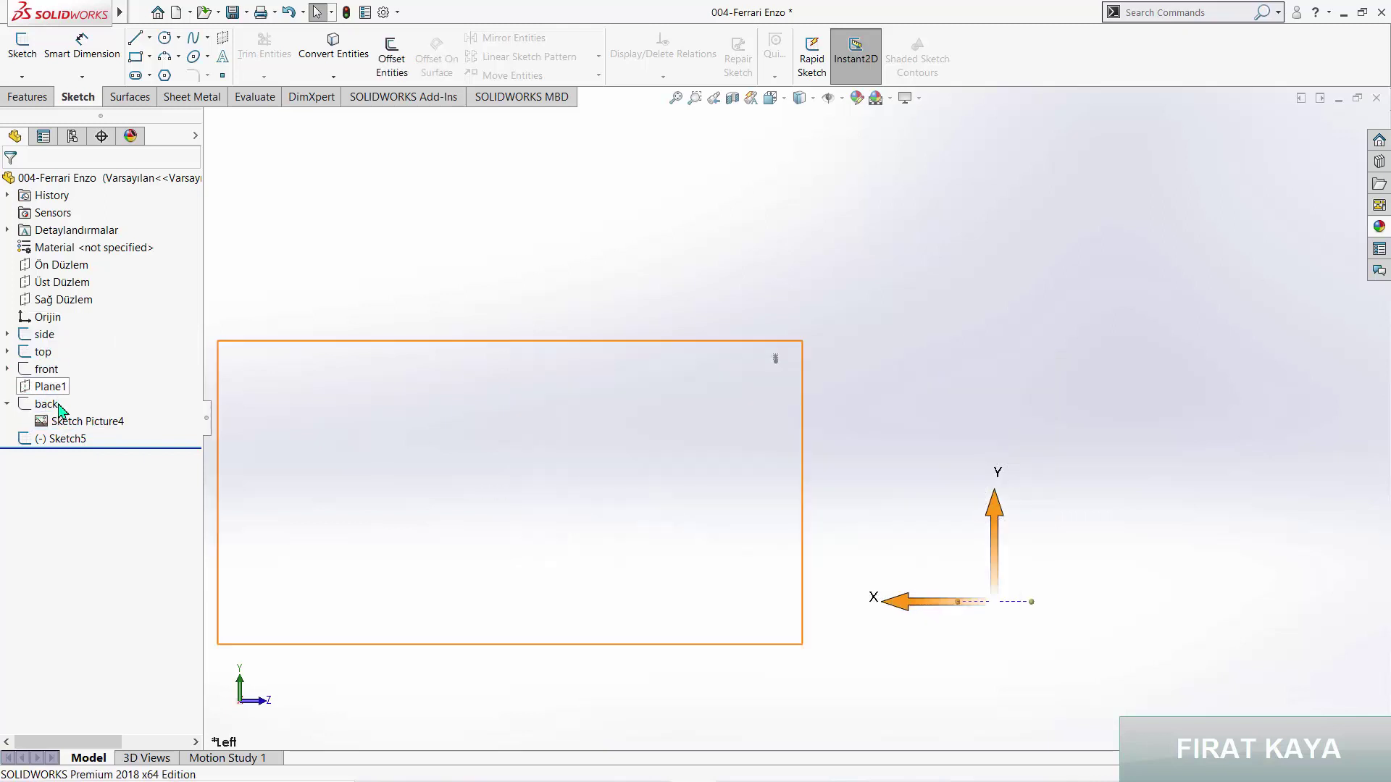
Step: Select Sketch Picture4, edit the back sketch to view it, then exit
click(62, 426)
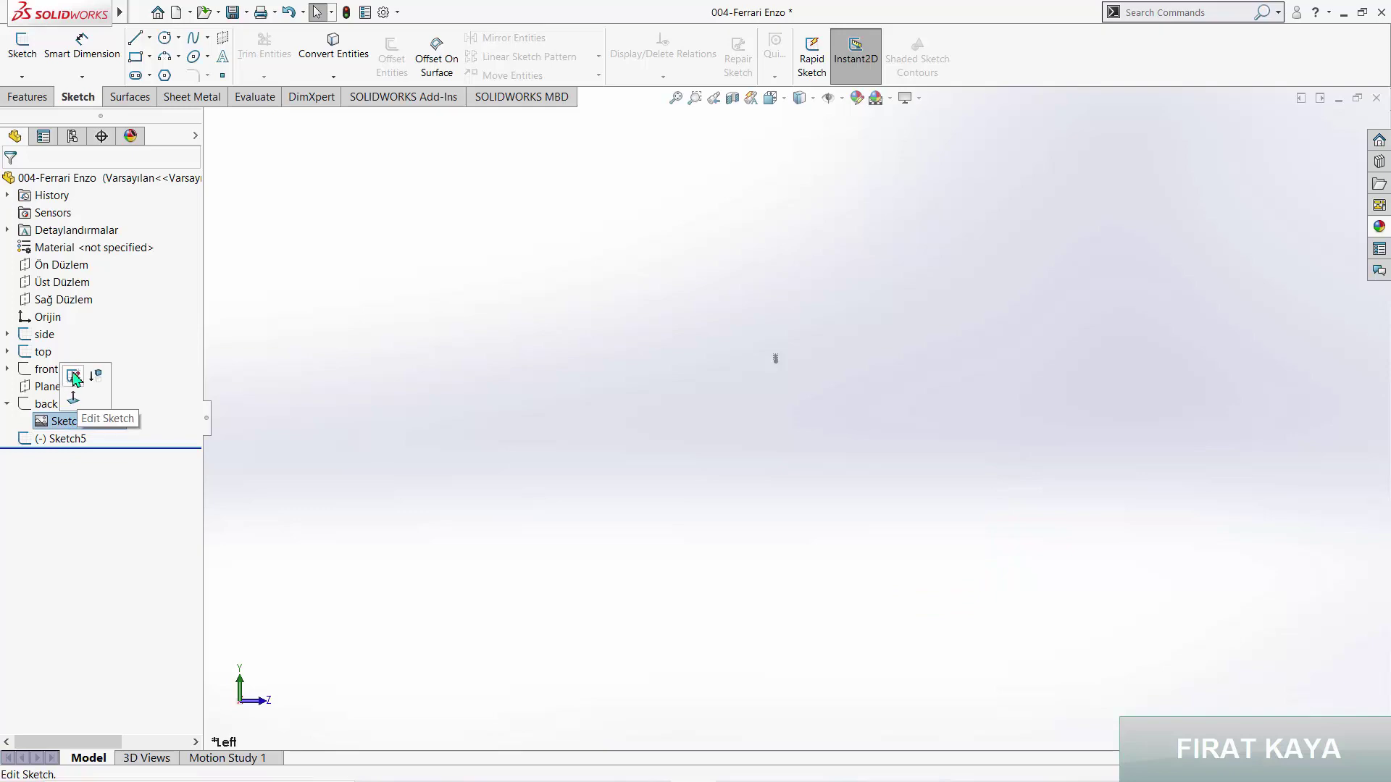
click(78, 378)
scroll(776, 403, down, 3)
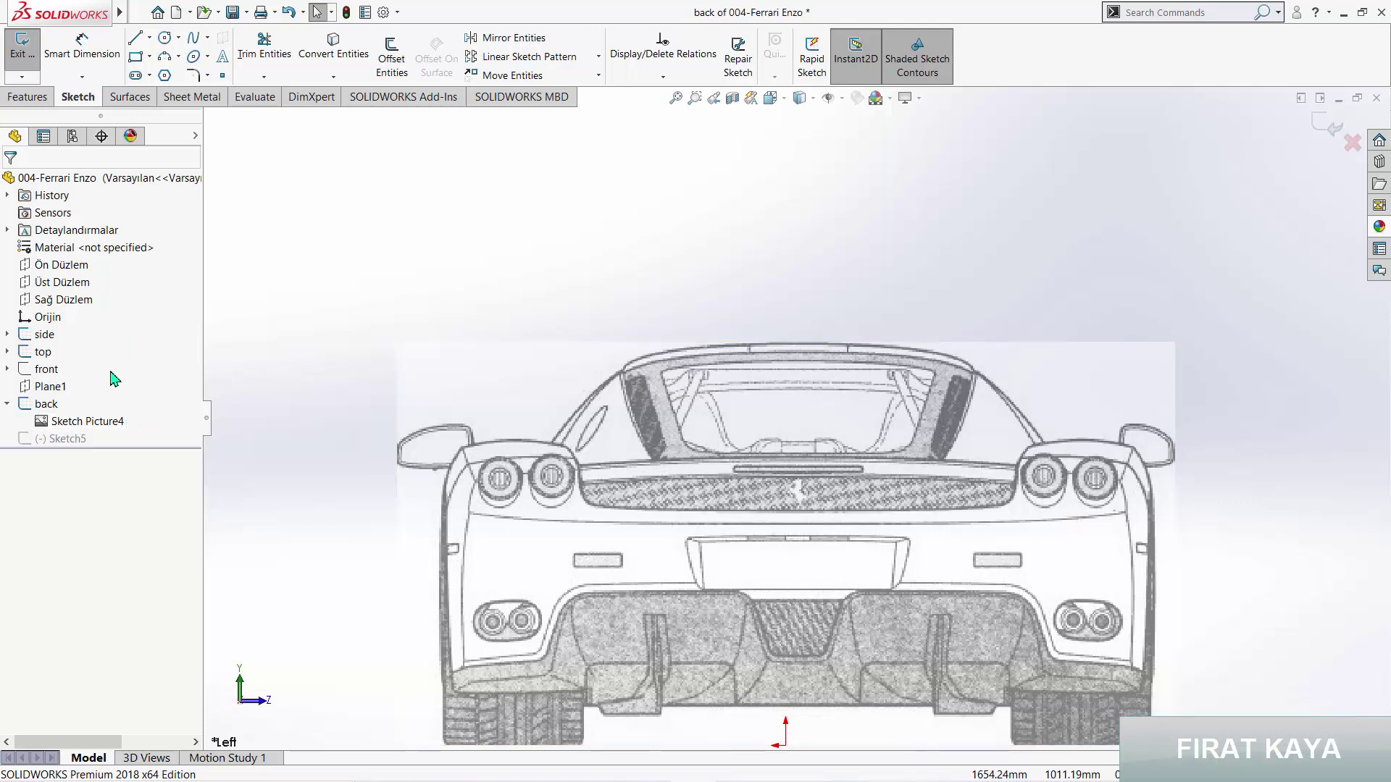
key(ctrl+b)
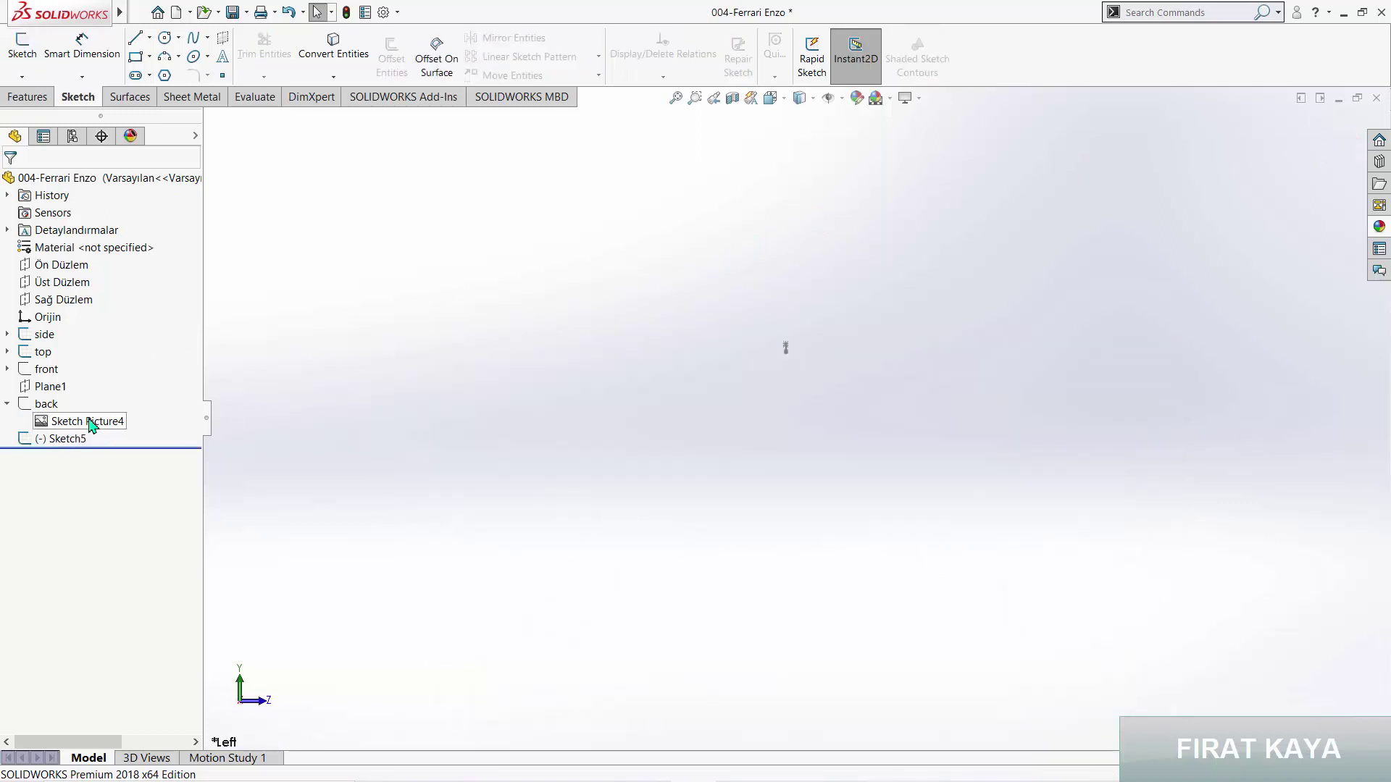
Step: Set the rear picture's origin X to 1082.16375 mm and show the back sketch
double_click(89, 422)
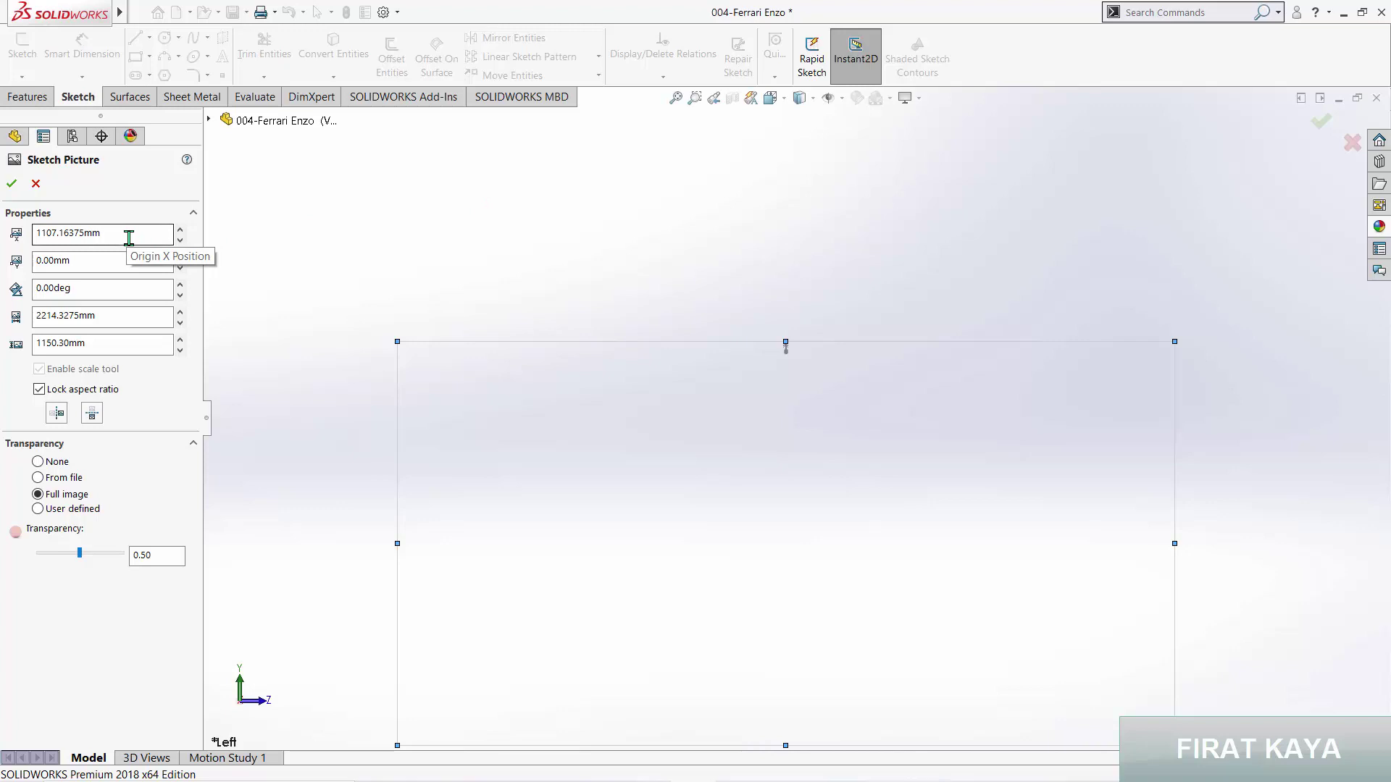
click(129, 237)
text(1082.16375mm)
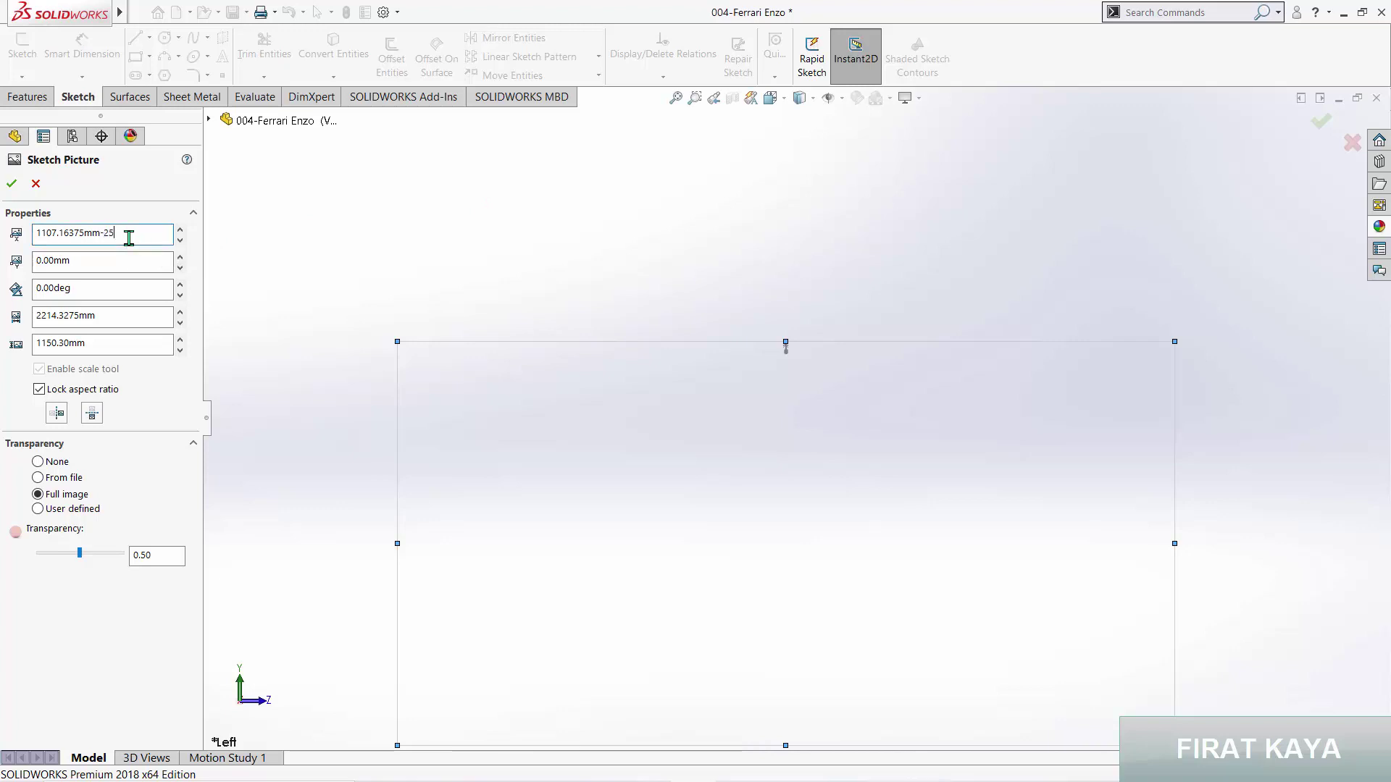
key(Return)
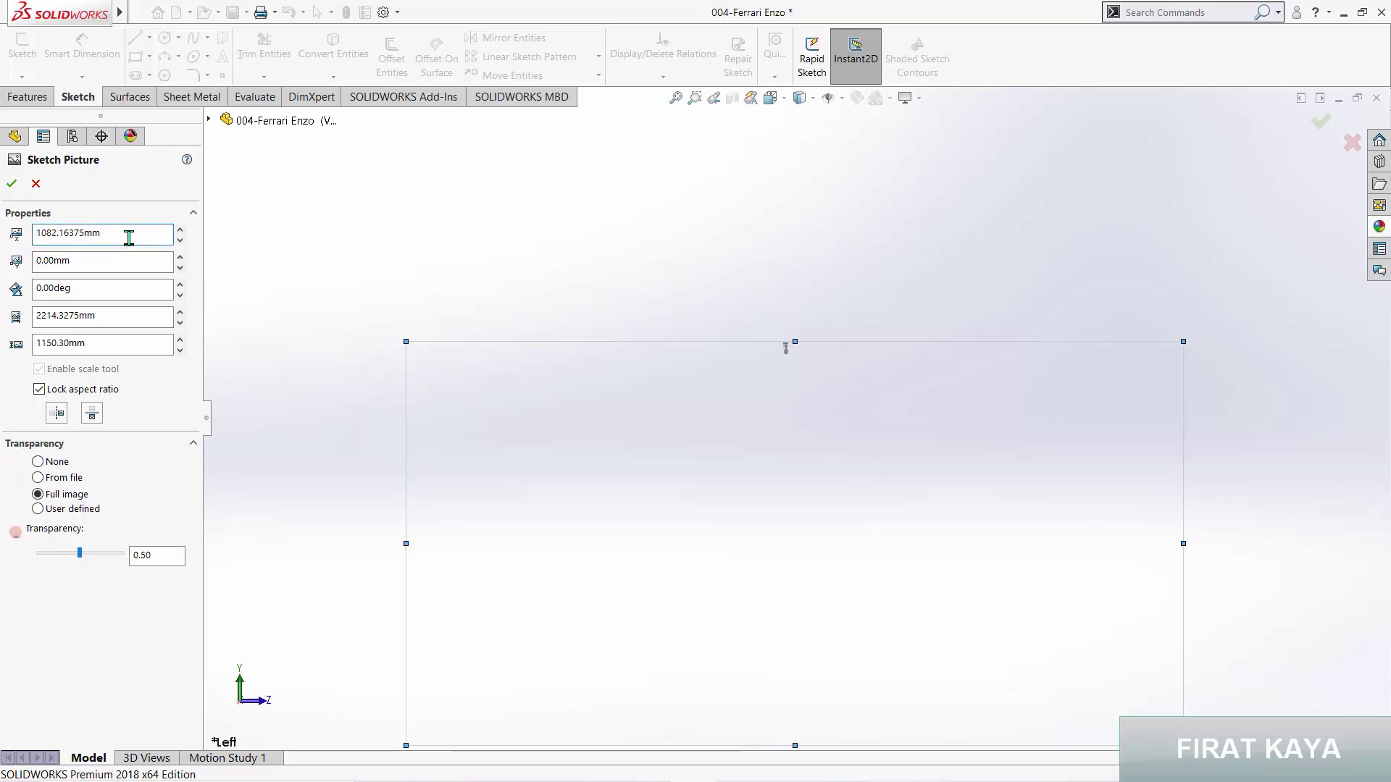
scroll(129, 238, down, 1)
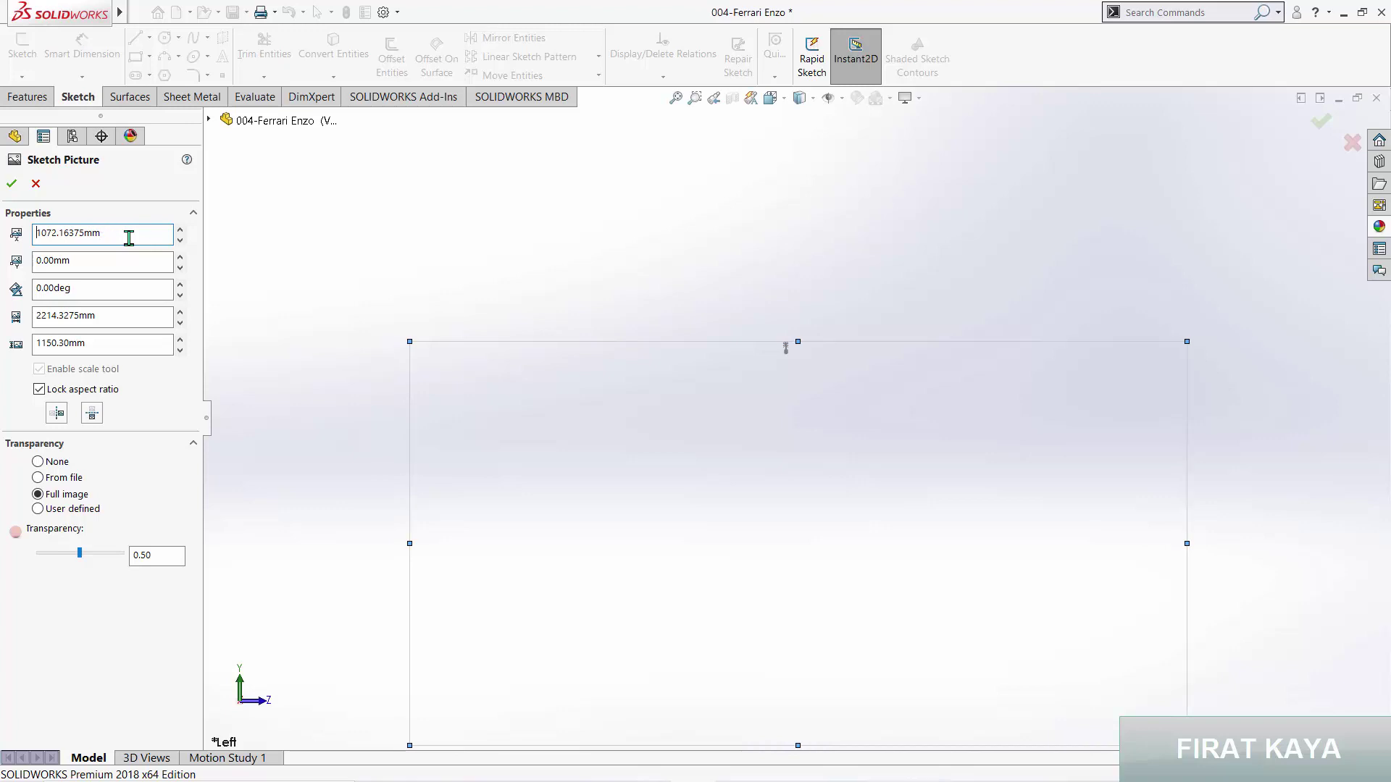
click(11, 180)
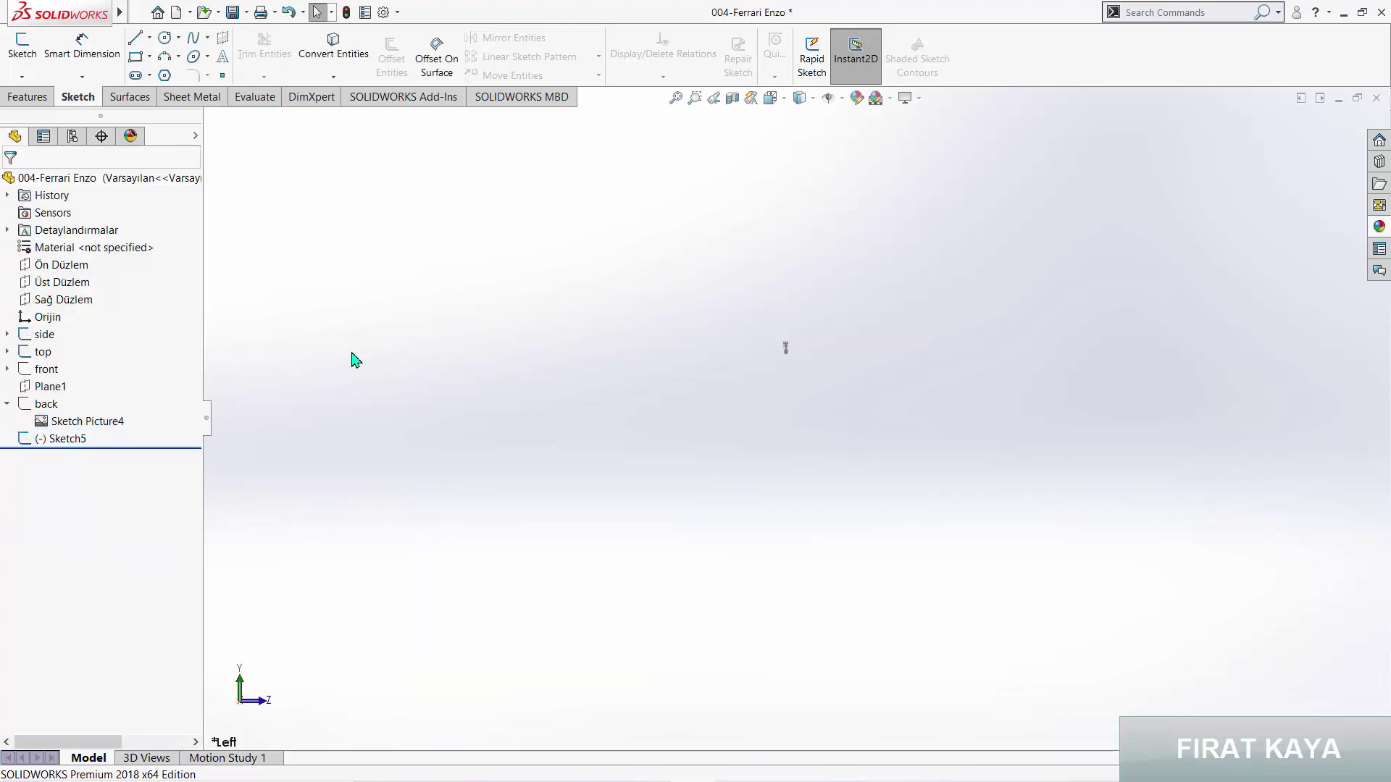
click(45, 403)
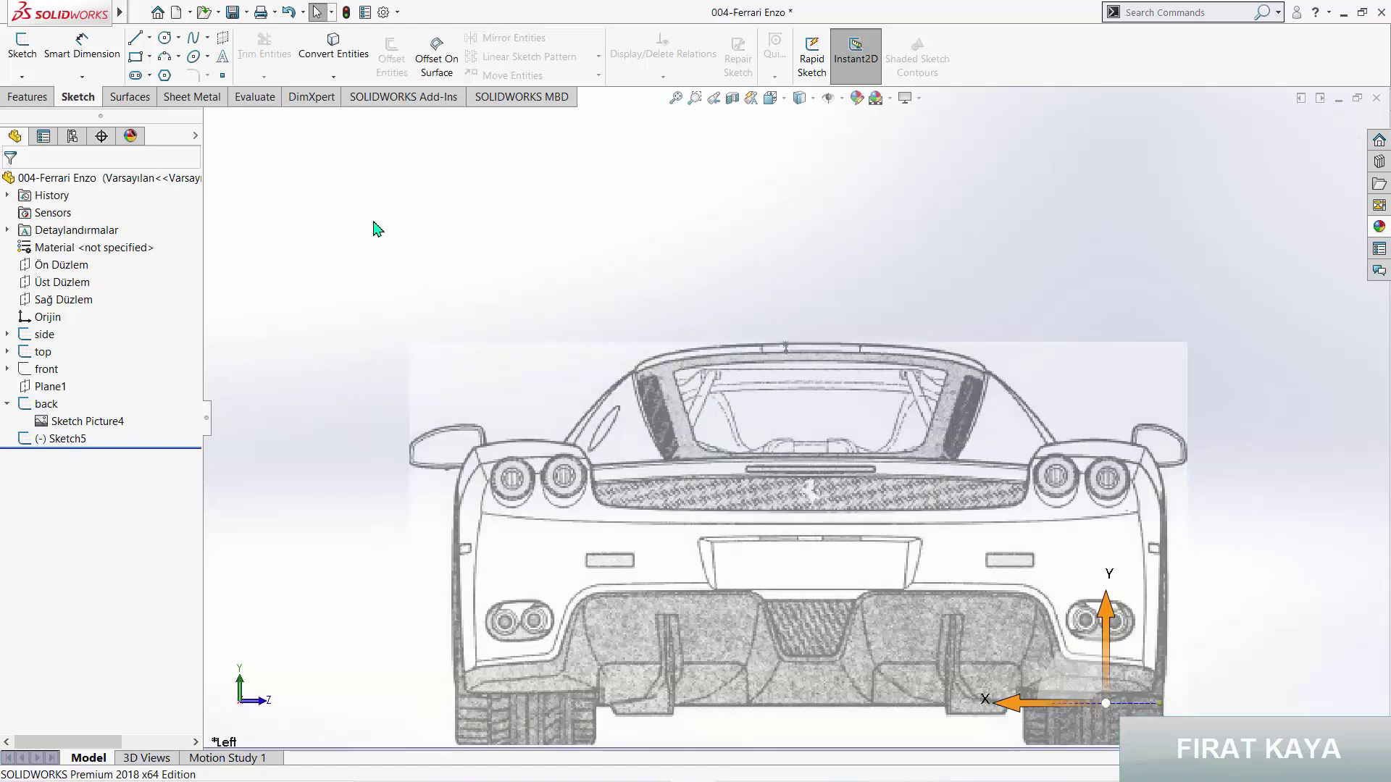
click(78, 422)
Step: Reposition the rear picture to an origin X of 1142.16375 mm
double_click(74, 424)
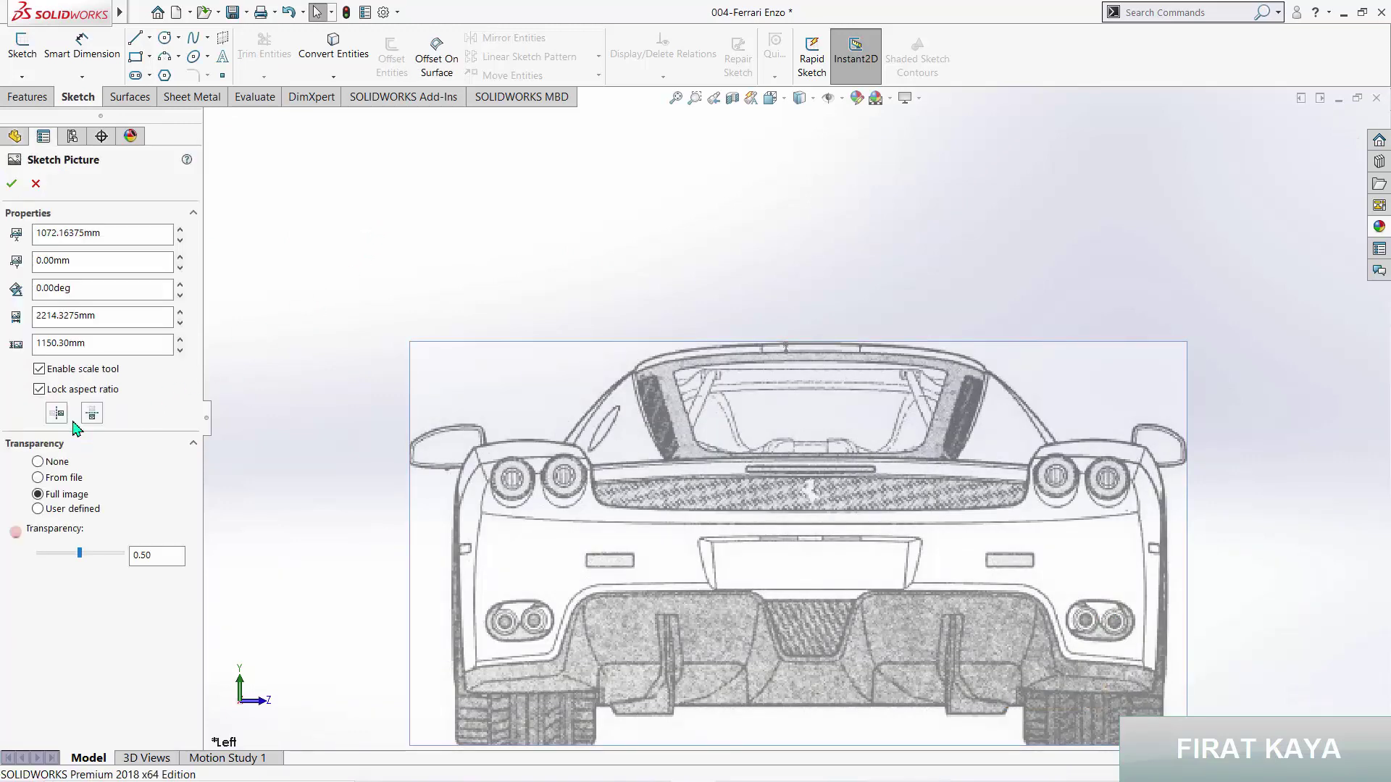
click(138, 235)
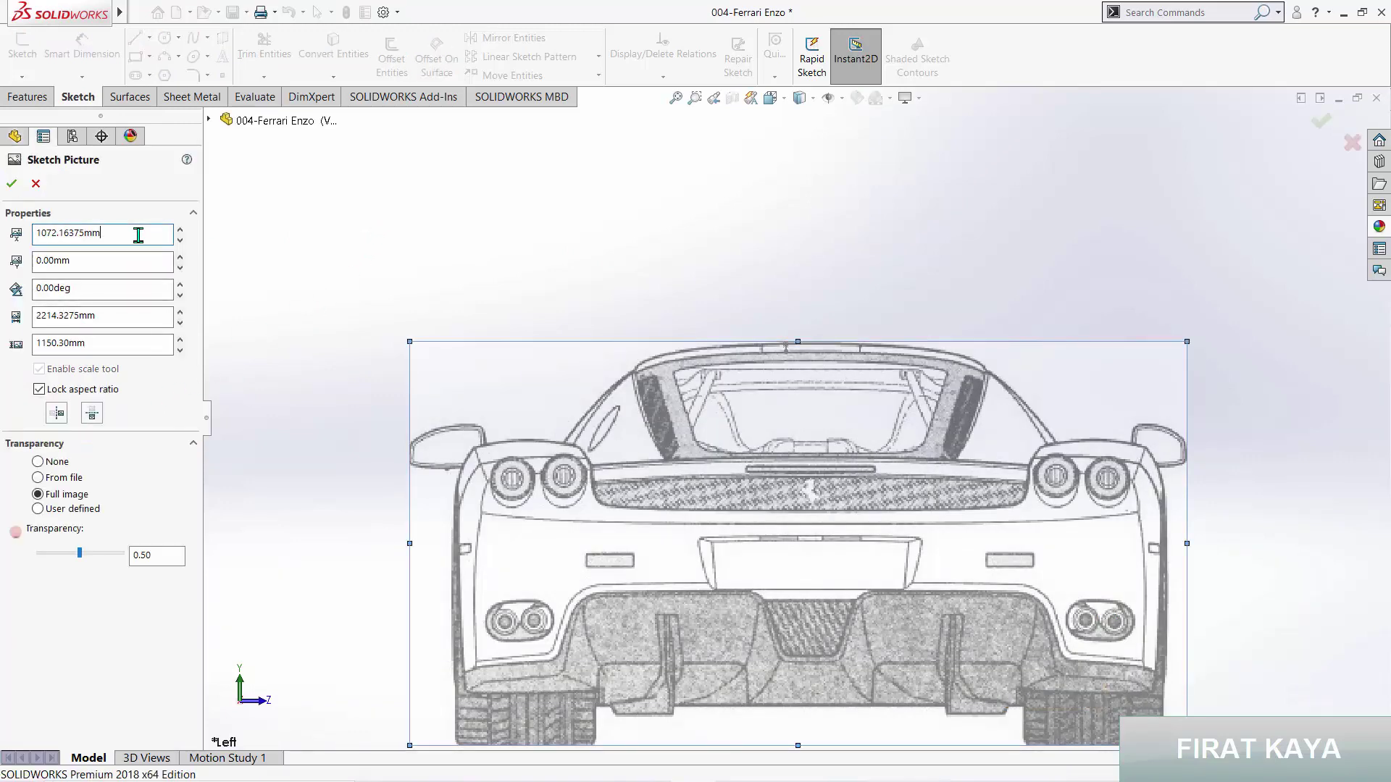
scroll(137, 235, up, 7)
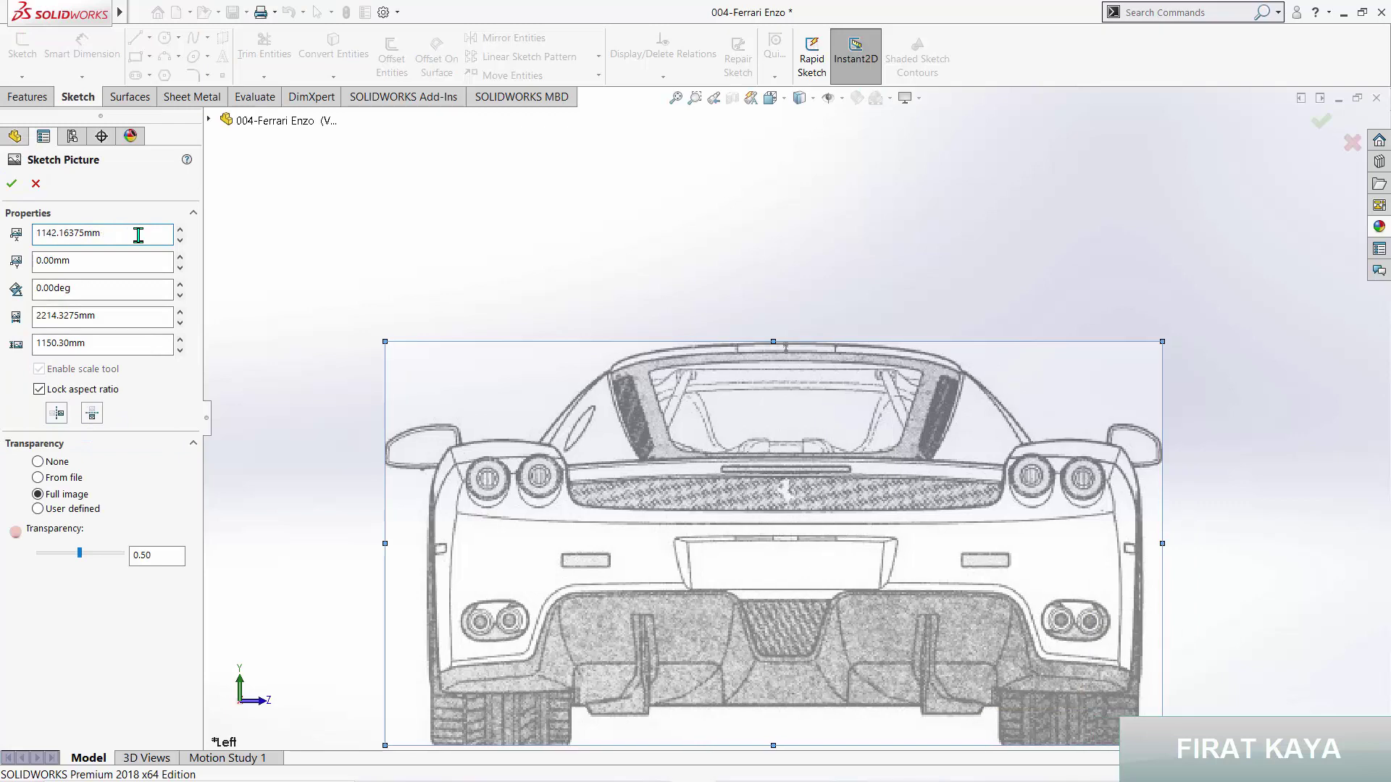
scroll(795, 400, down, 4)
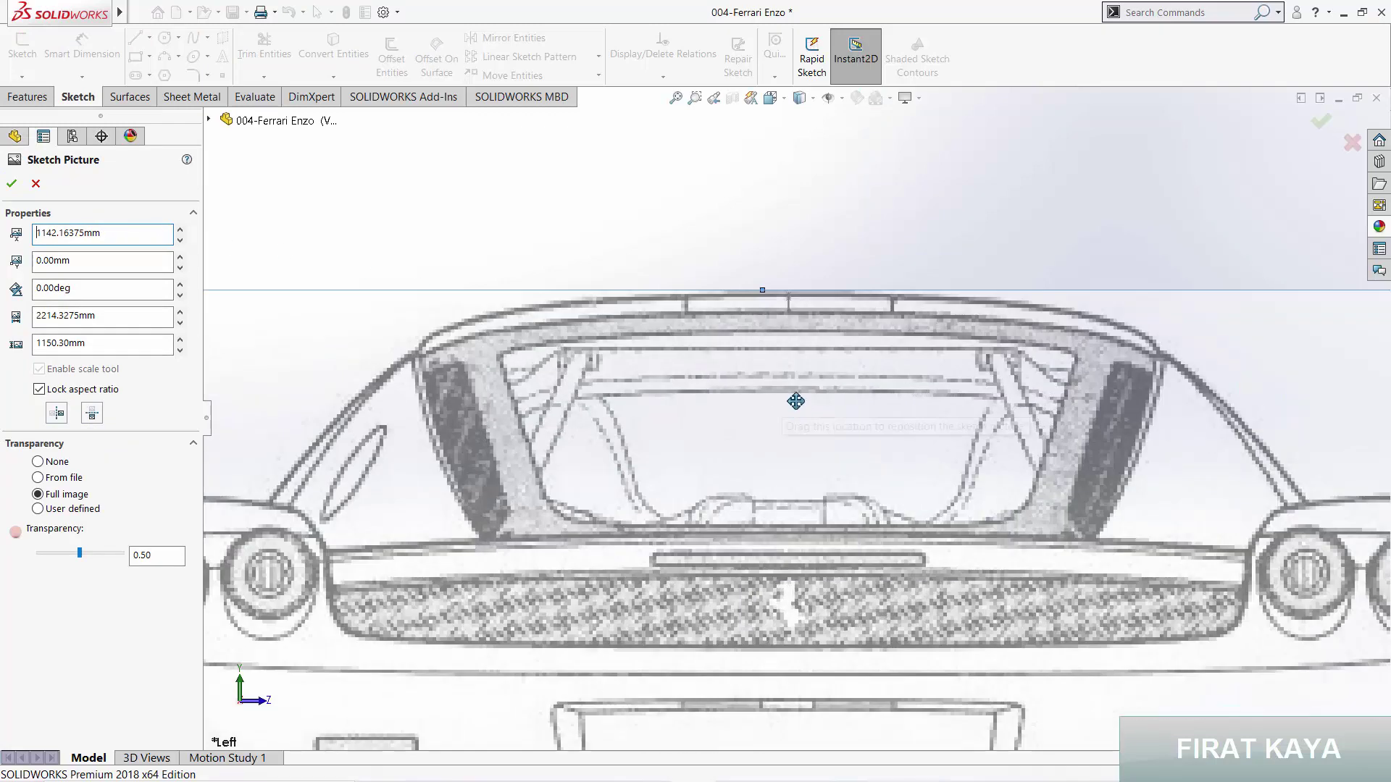
scroll(796, 385, down, 4)
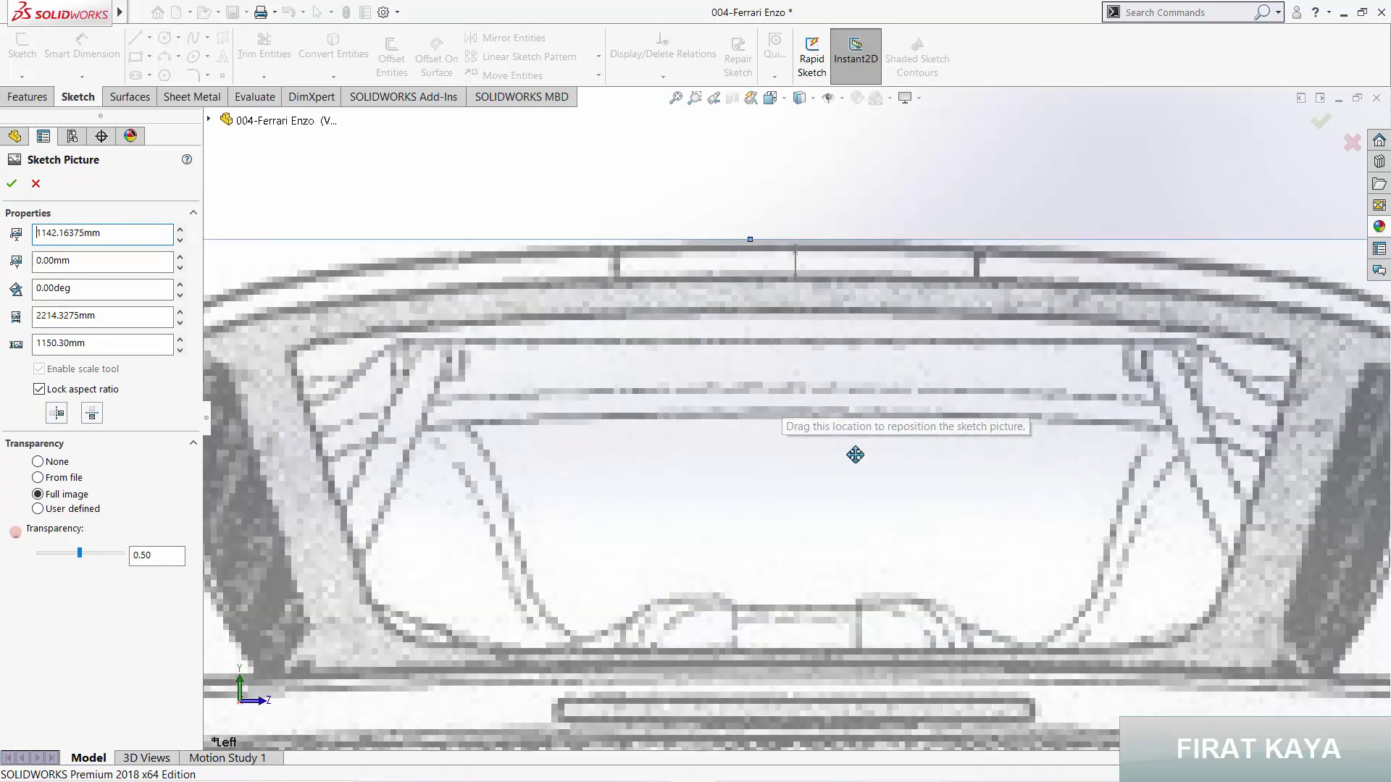
scroll(854, 454, up, 4)
scroll(895, 578, up, 1)
click(1312, 125)
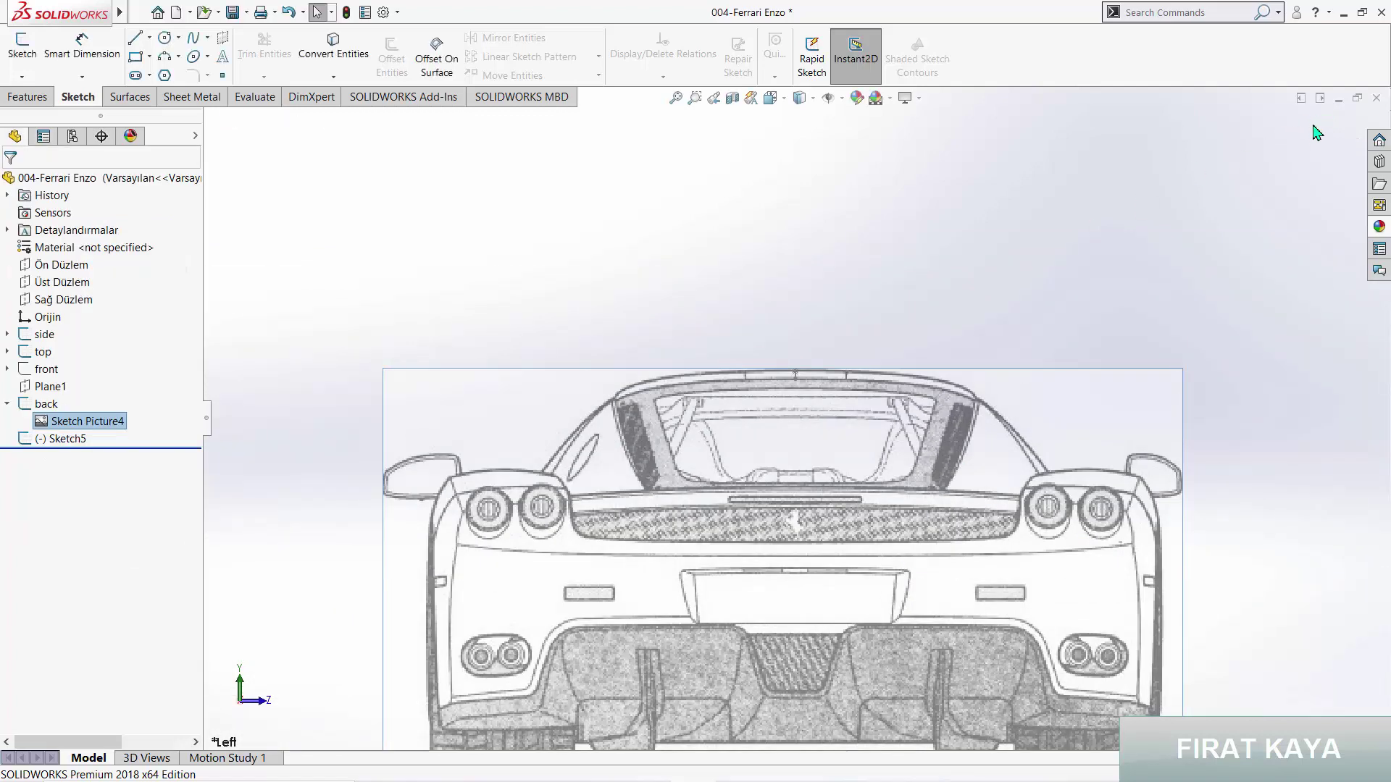
Step: Show the front sketch picture over the rear view and zoom to fit
click(46, 368)
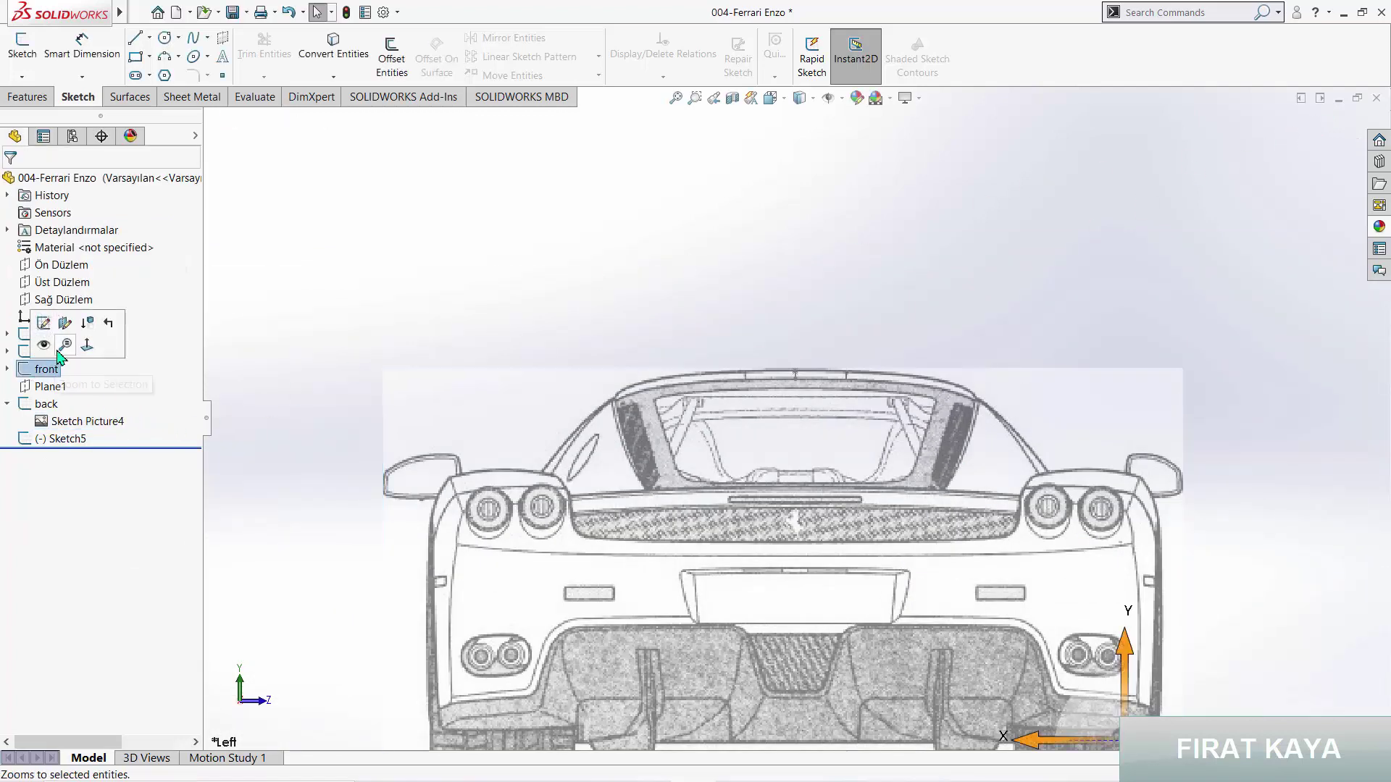
click(261, 301)
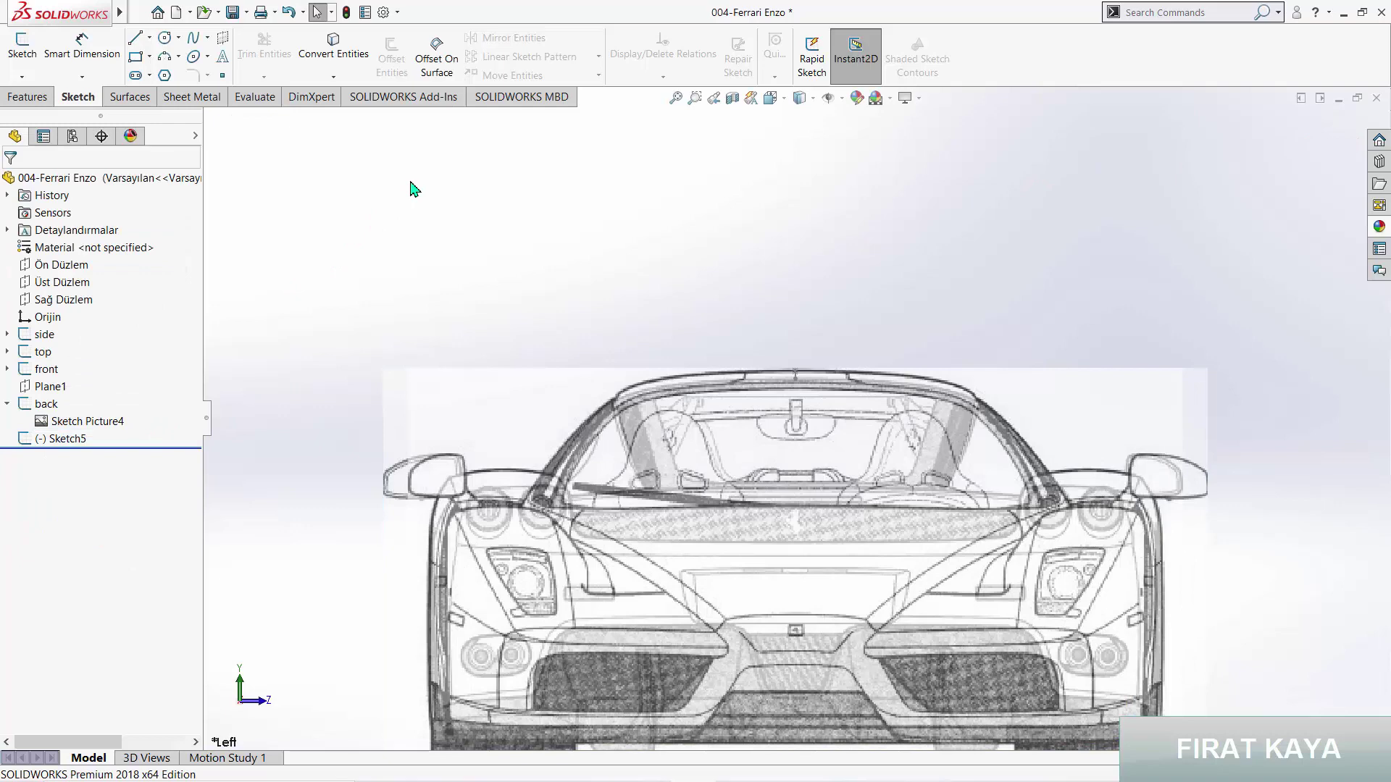
key(f)
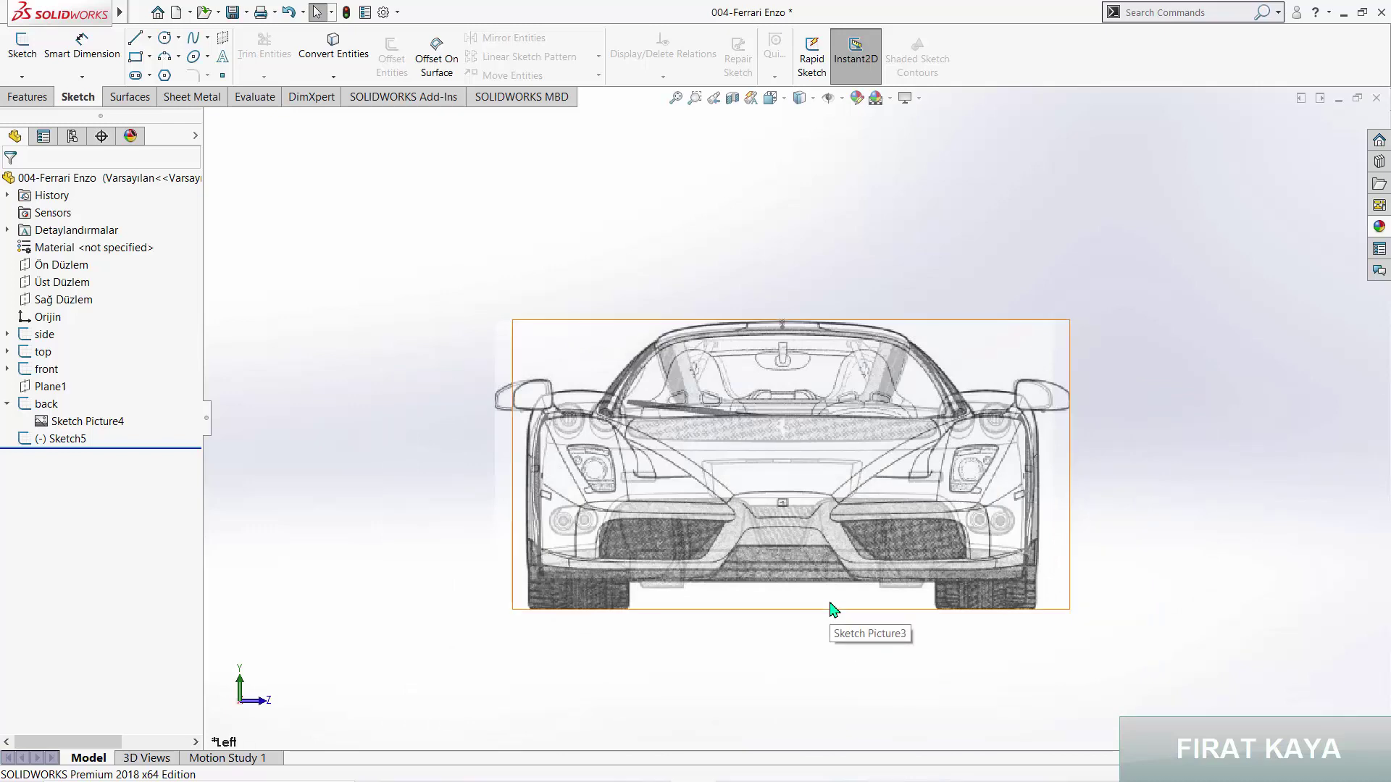
Step: Orbit the car in 3D and hide the back sketch's rear-view picture
scroll(760, 290, up, 3)
mouse_move(795, 307)
middle_down()
mouse_move(651, 397)
mouse_move(655, 375)
middle_up()
click(8, 404)
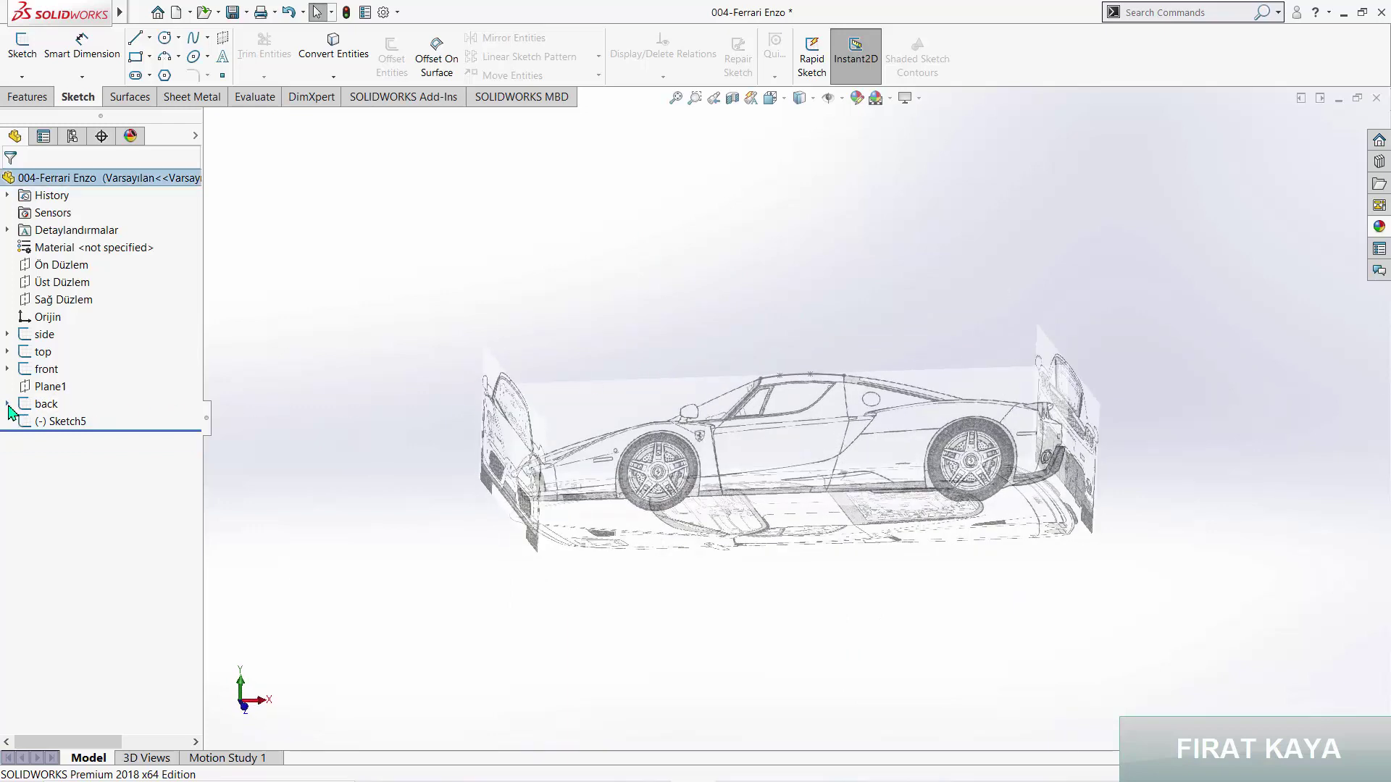
right_click(52, 404)
click(50, 385)
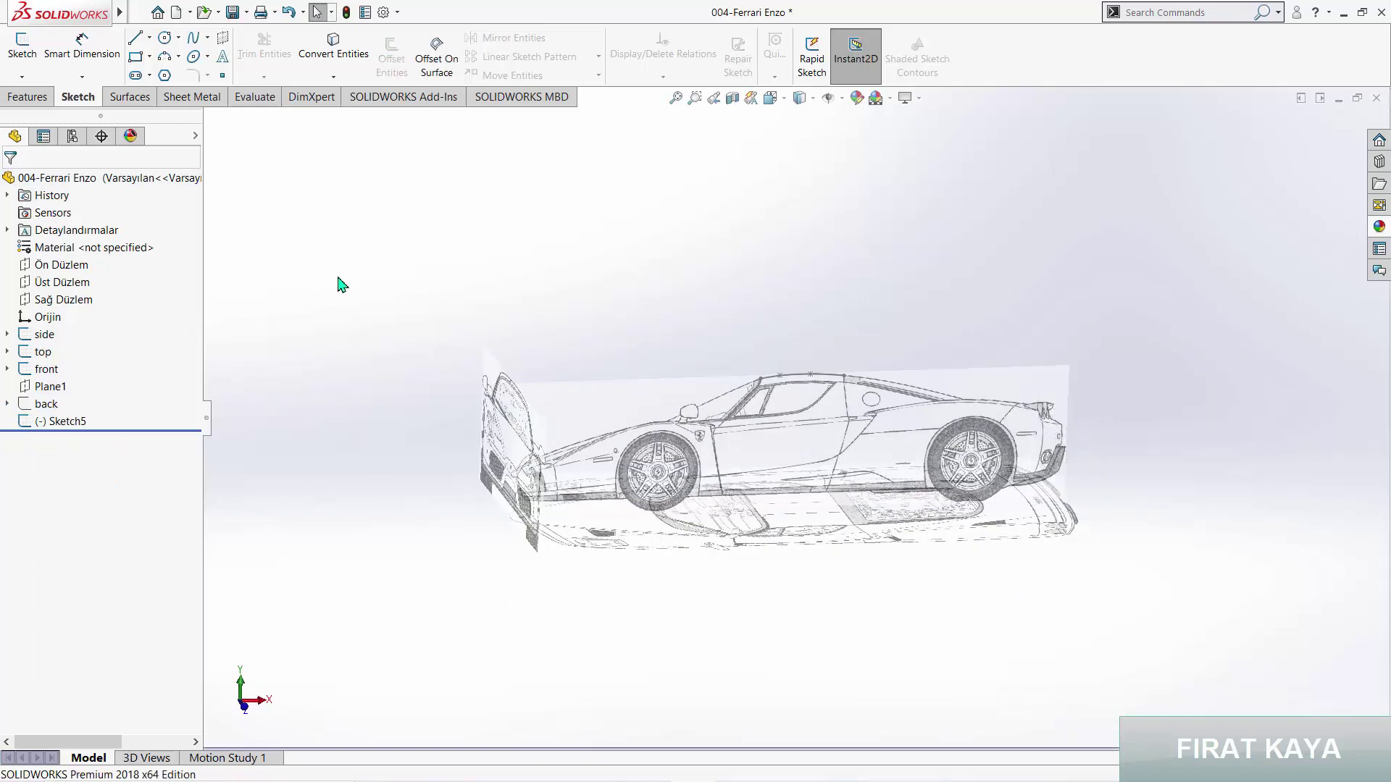
Step: Switch to the Top view of the car and adjust the zoom
middle_drag(519, 376, 513, 346)
key(space)
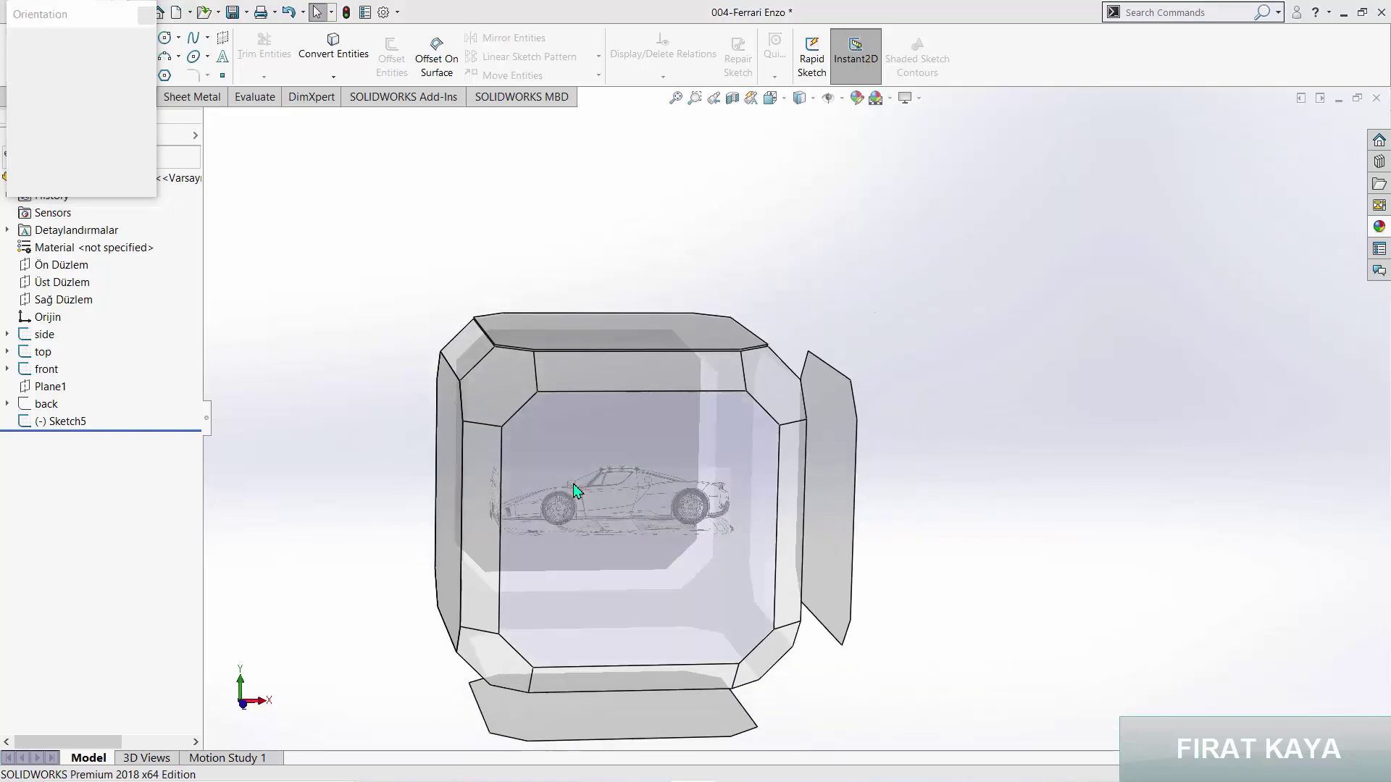
click(578, 491)
middle_drag(767, 384, 801, 652)
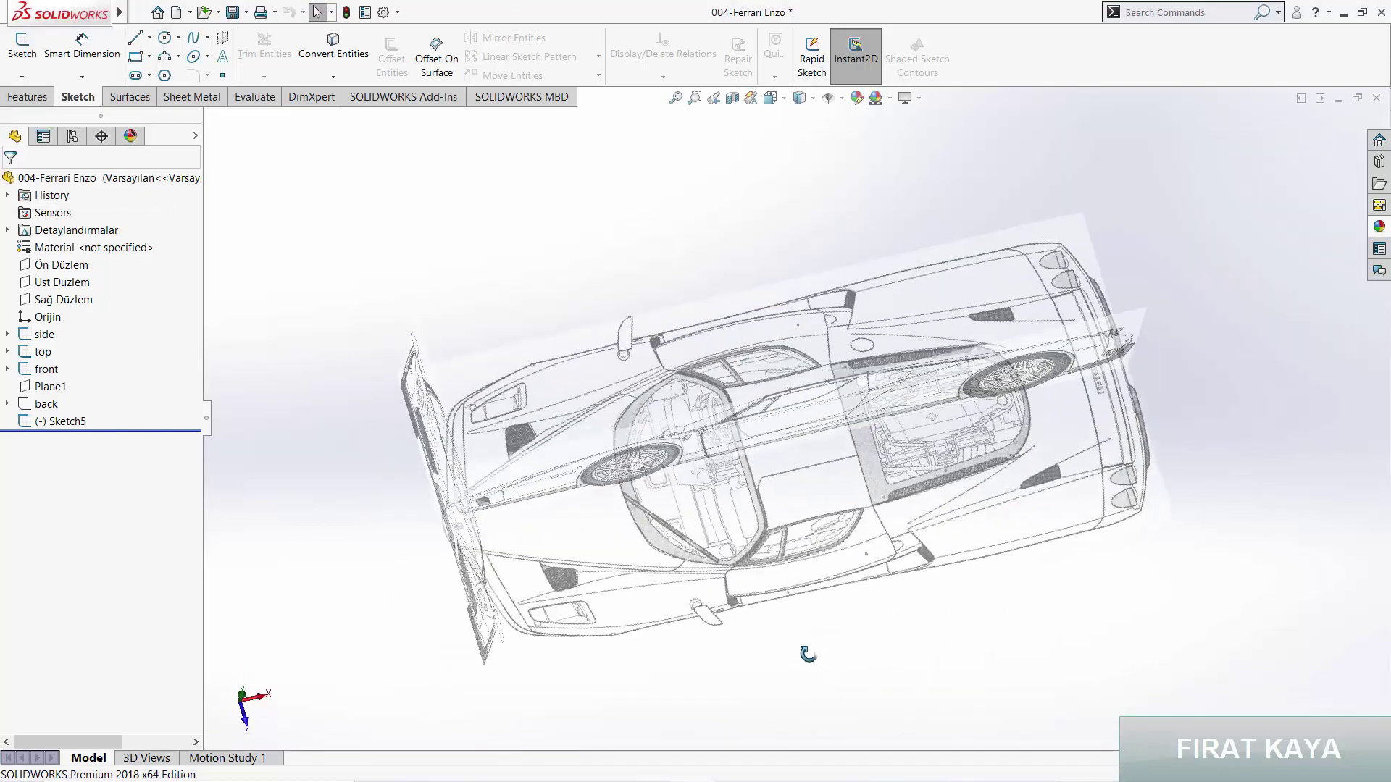
key(space)
click(627, 440)
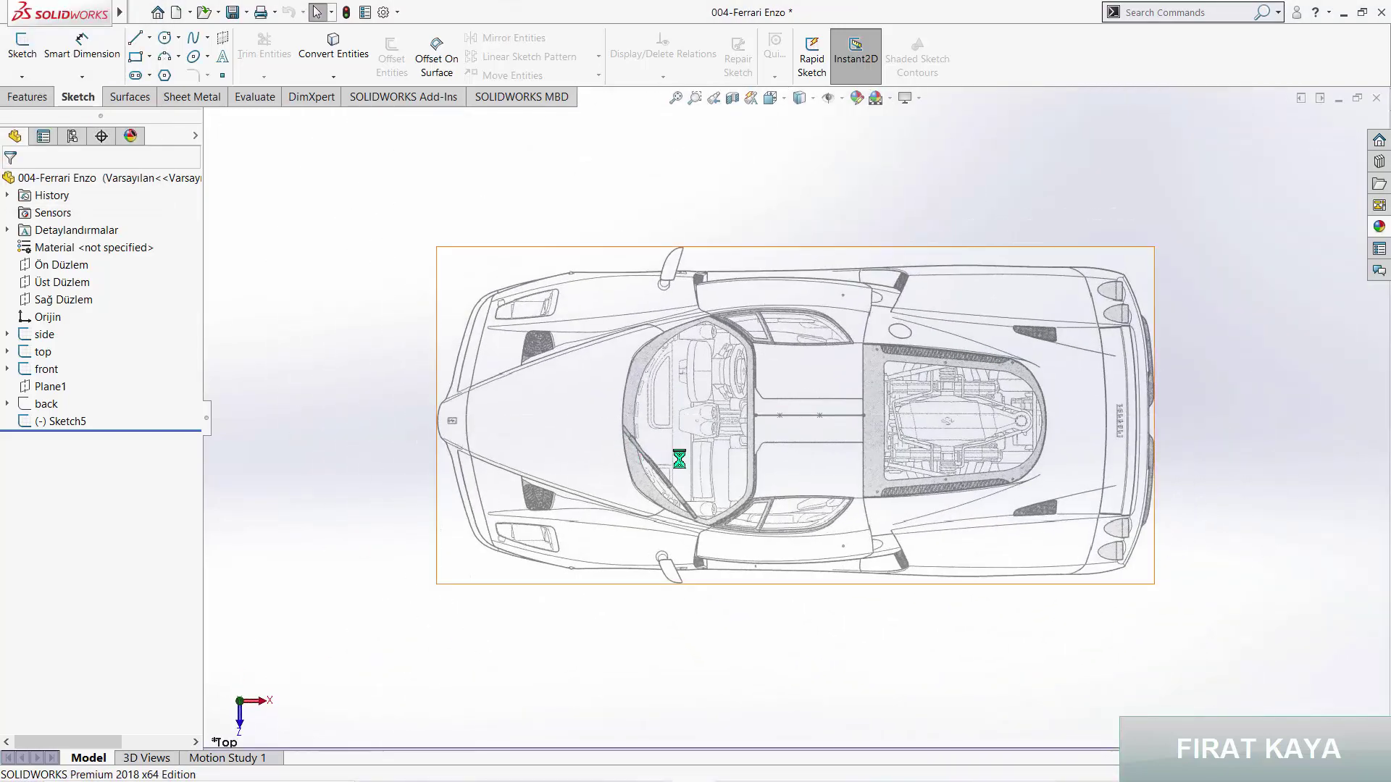
scroll(794, 456, down, 3)
scroll(786, 459, down, 3)
scroll(783, 457, up, 2)
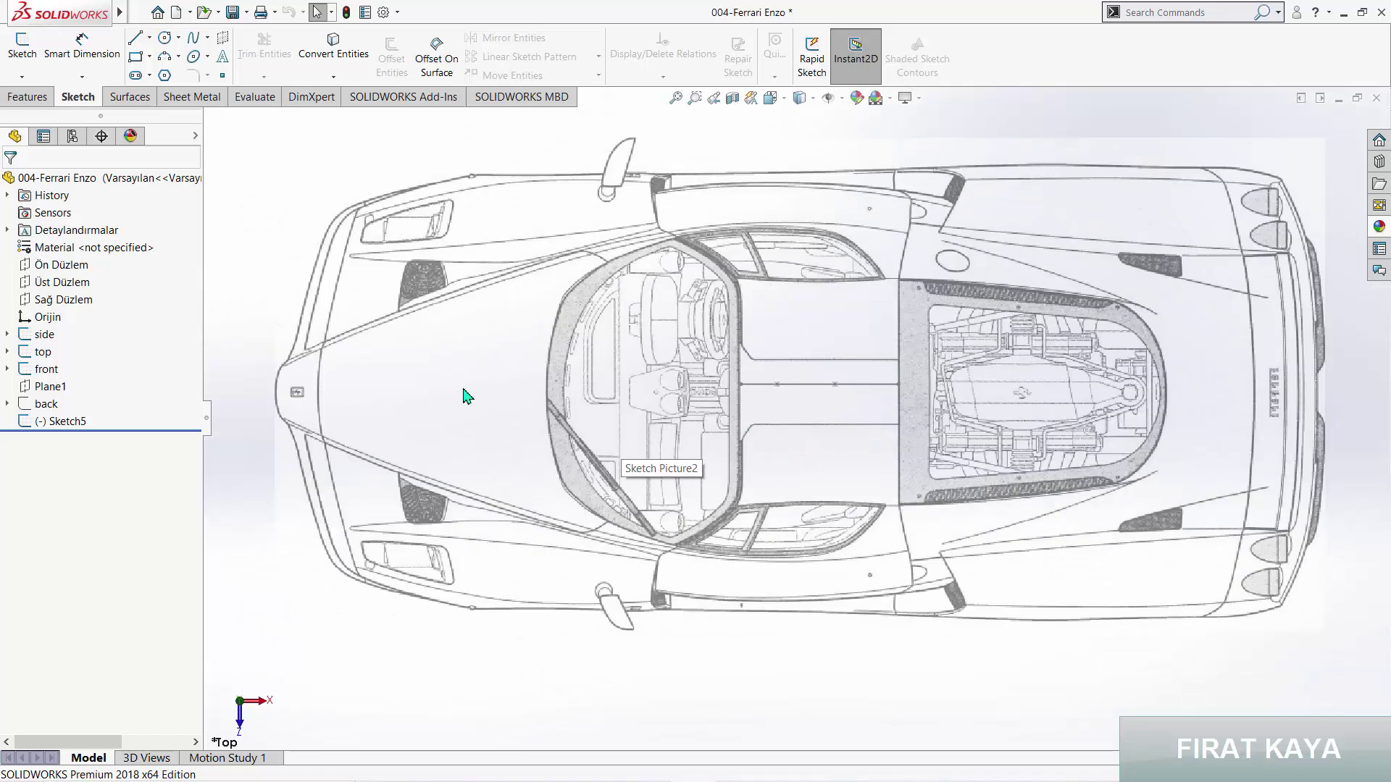
Step: Raise Sketch Picture2's Y origin by 35 mm to -1069.80 mm and apply
double_click(463, 395)
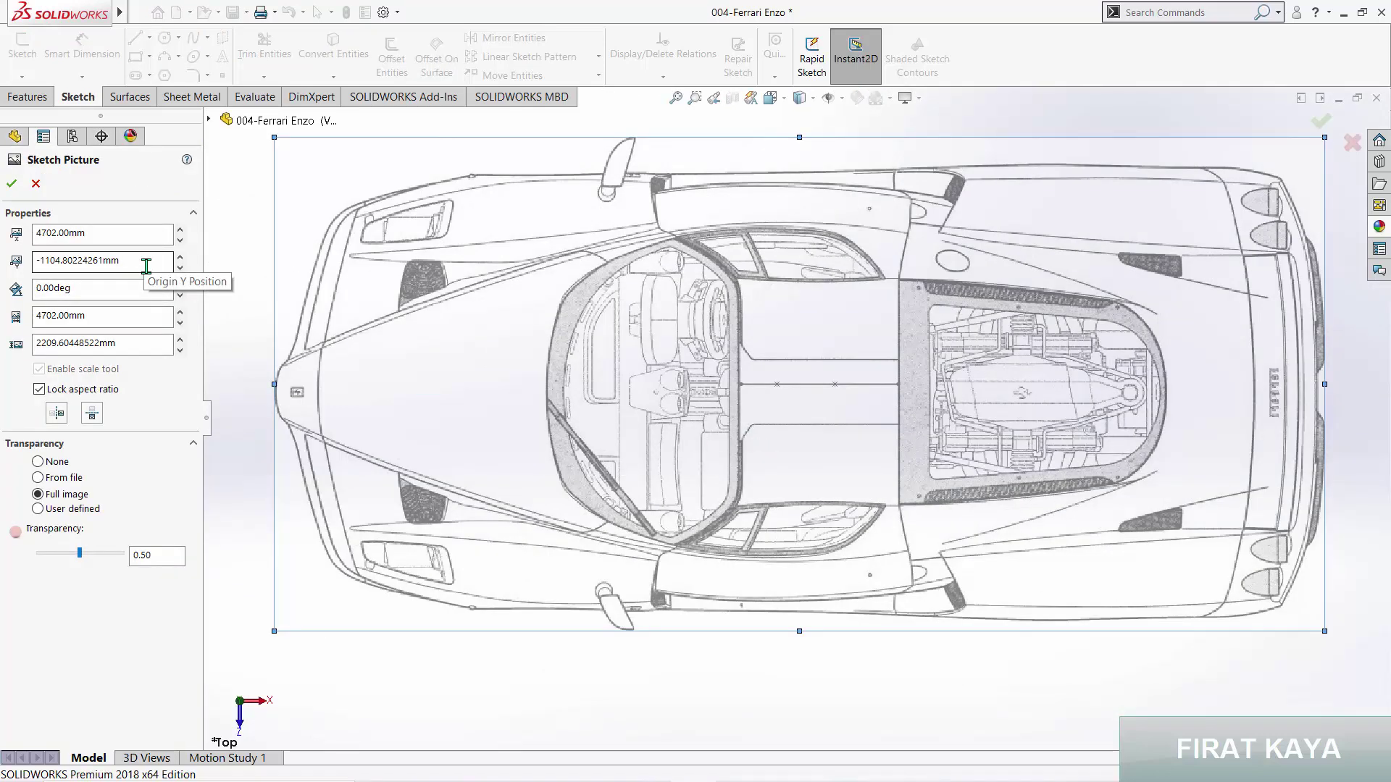
click(145, 265)
text(+35)
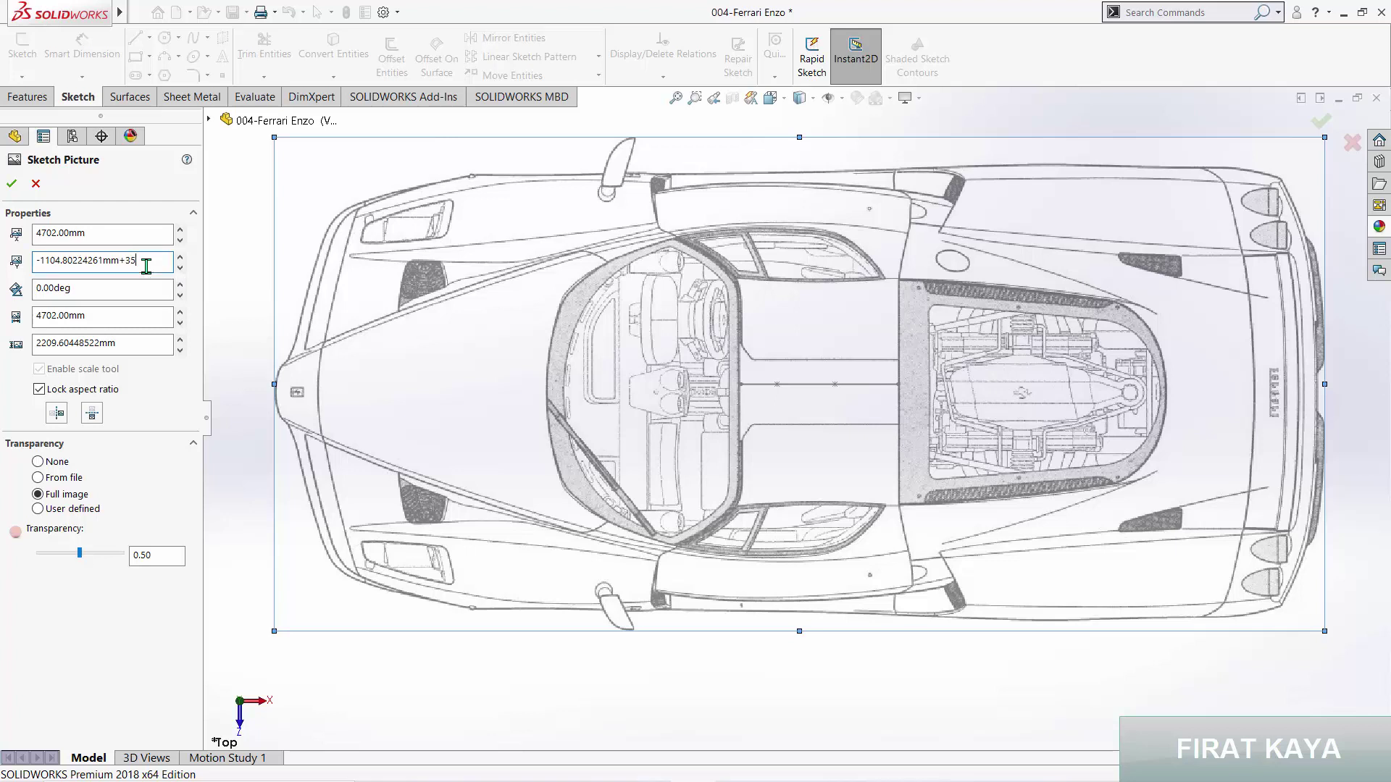
key(Return)
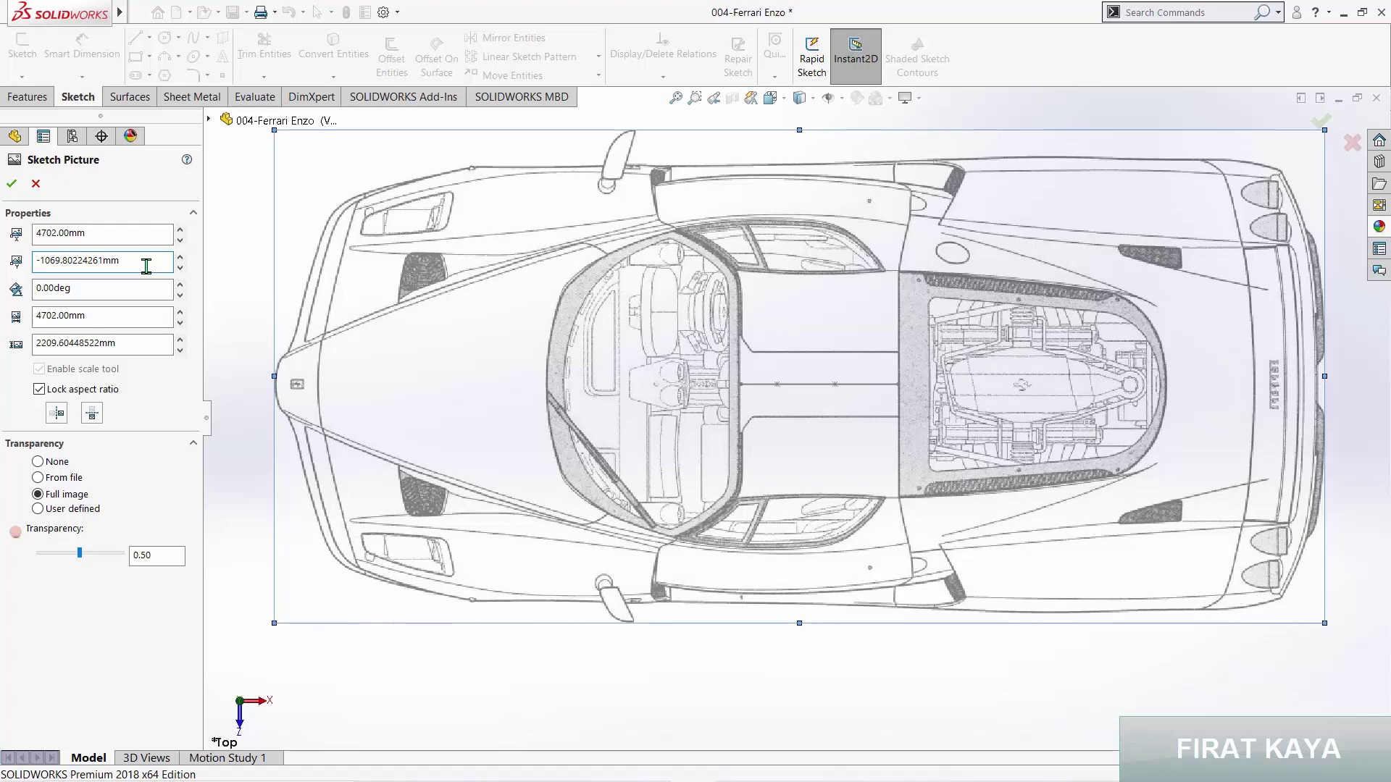
click(11, 183)
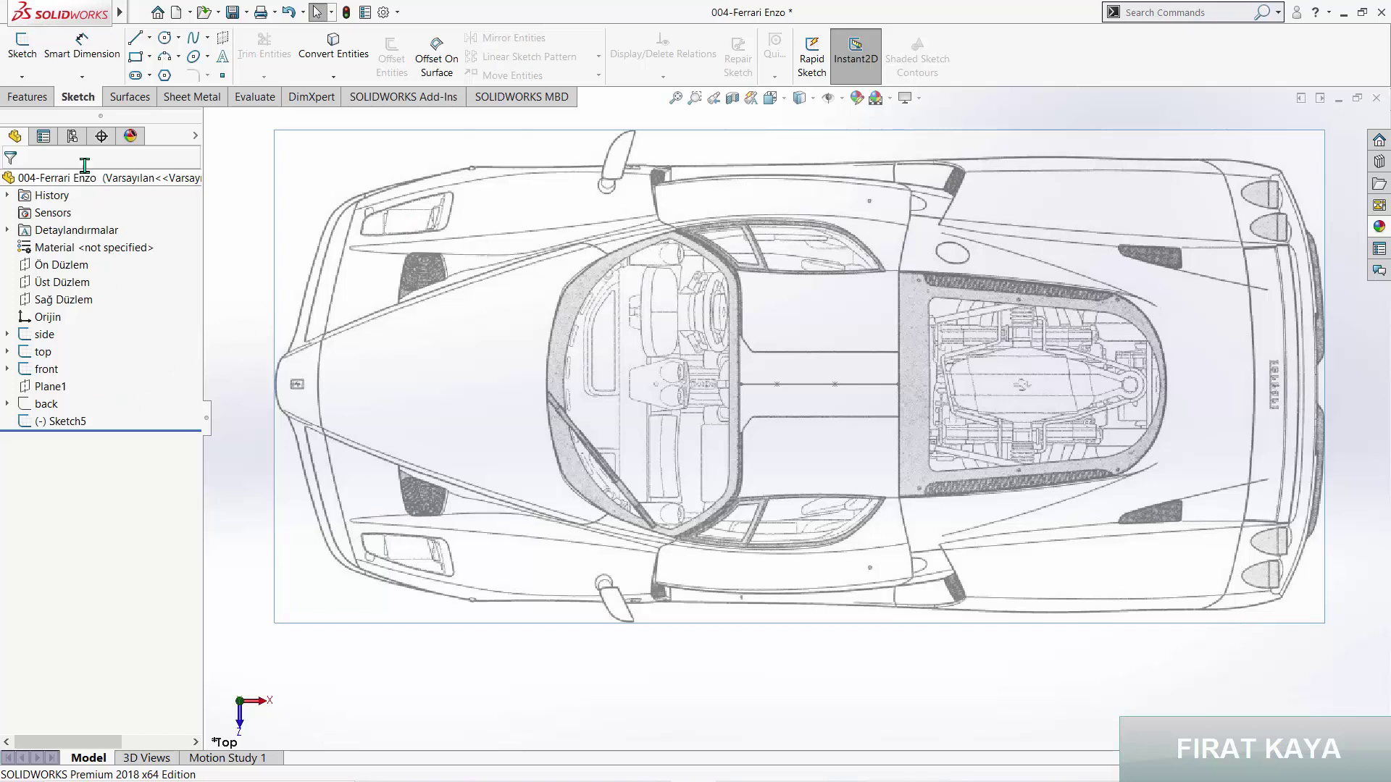
click(43, 284)
click(69, 253)
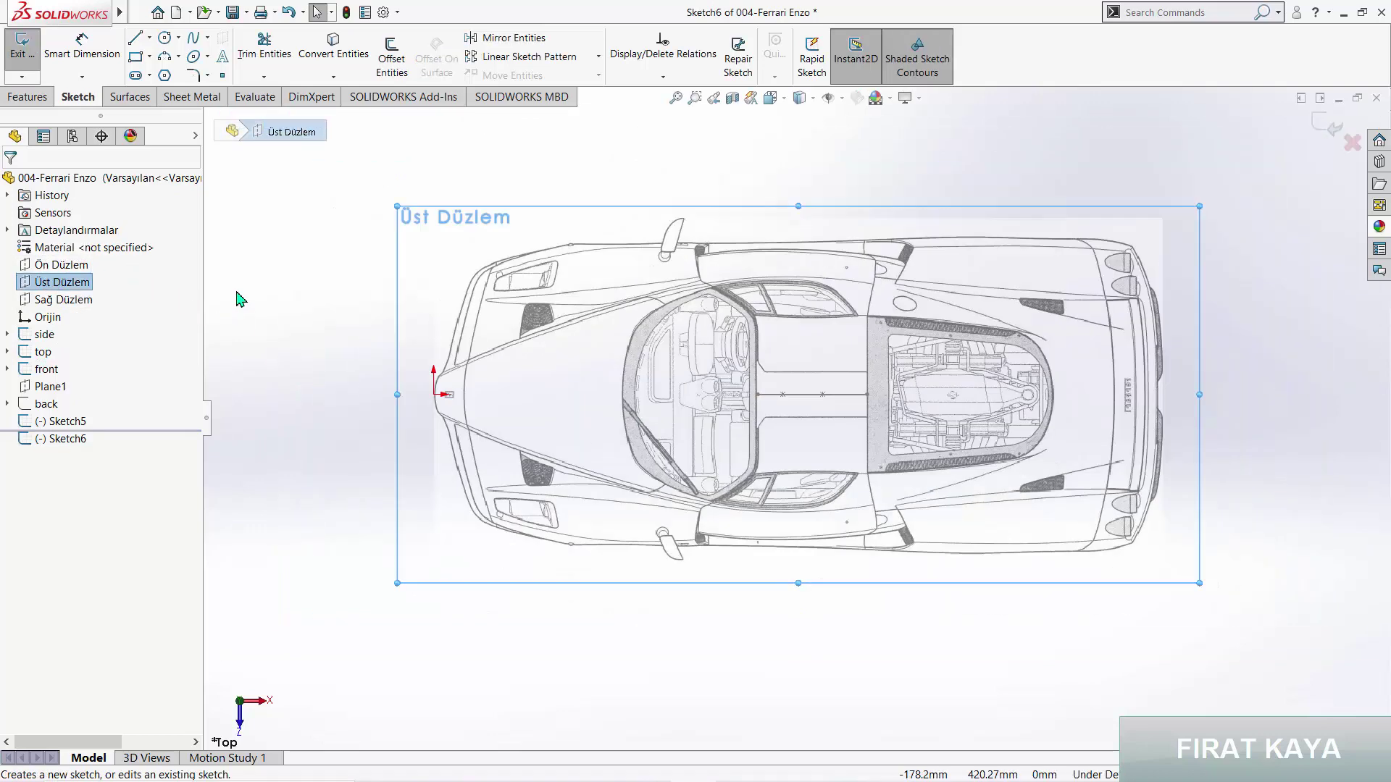
click(148, 38)
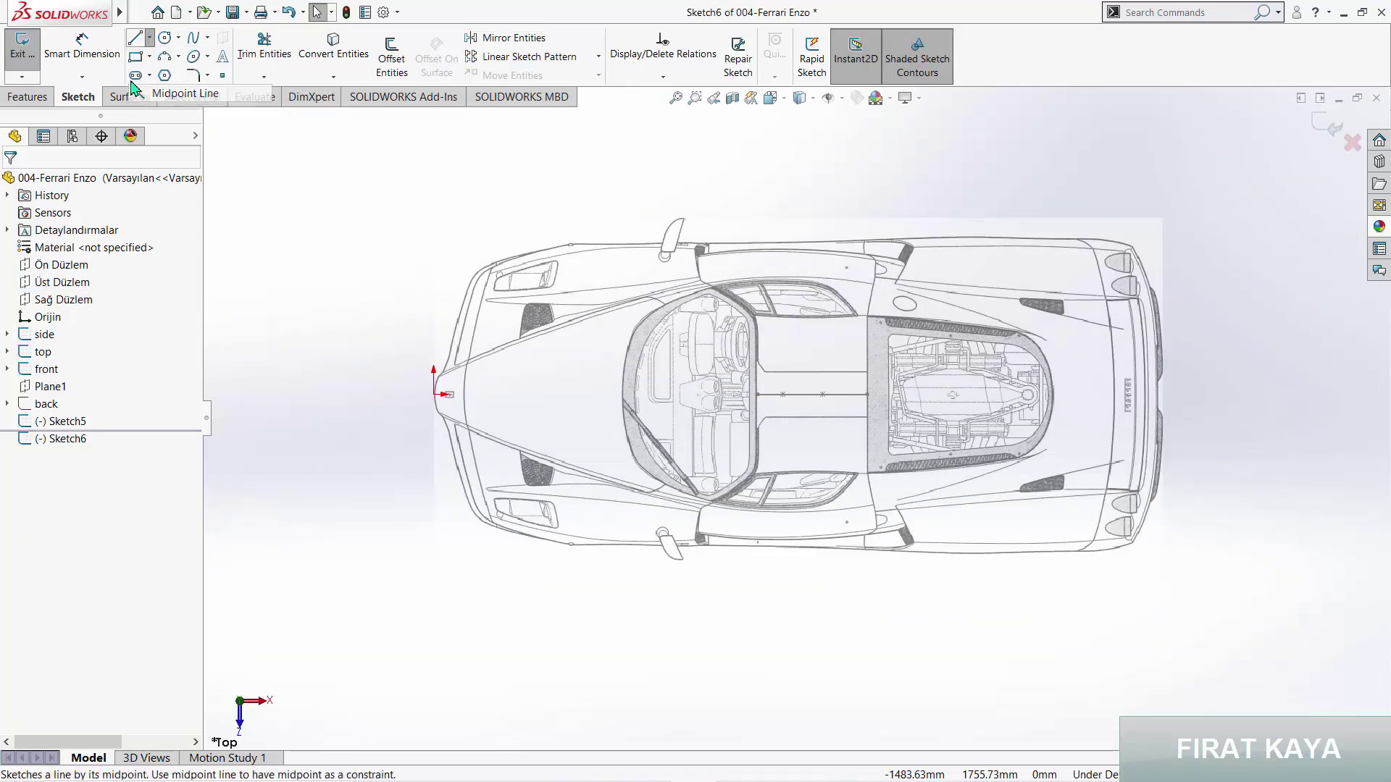
click(132, 84)
click(148, 38)
scroll(810, 456, down, 3)
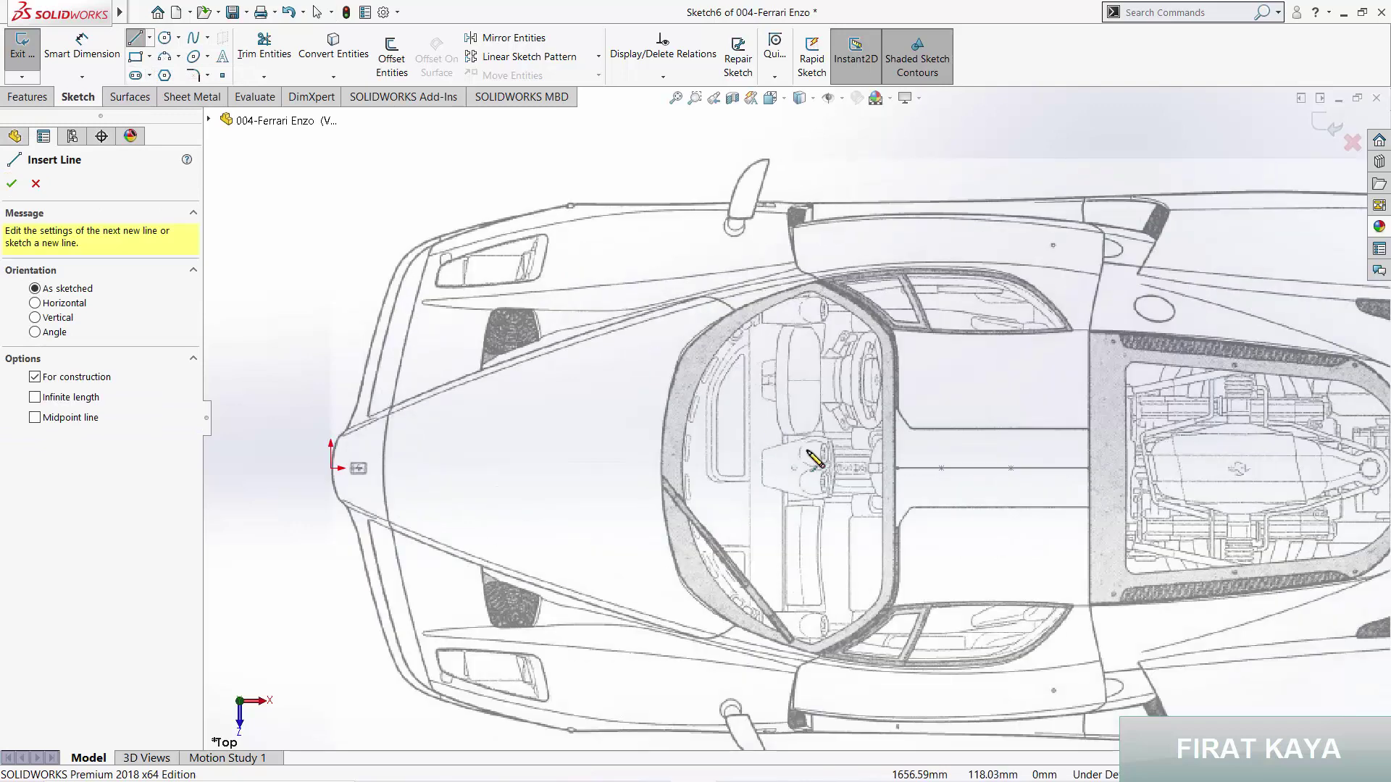
click(898, 470)
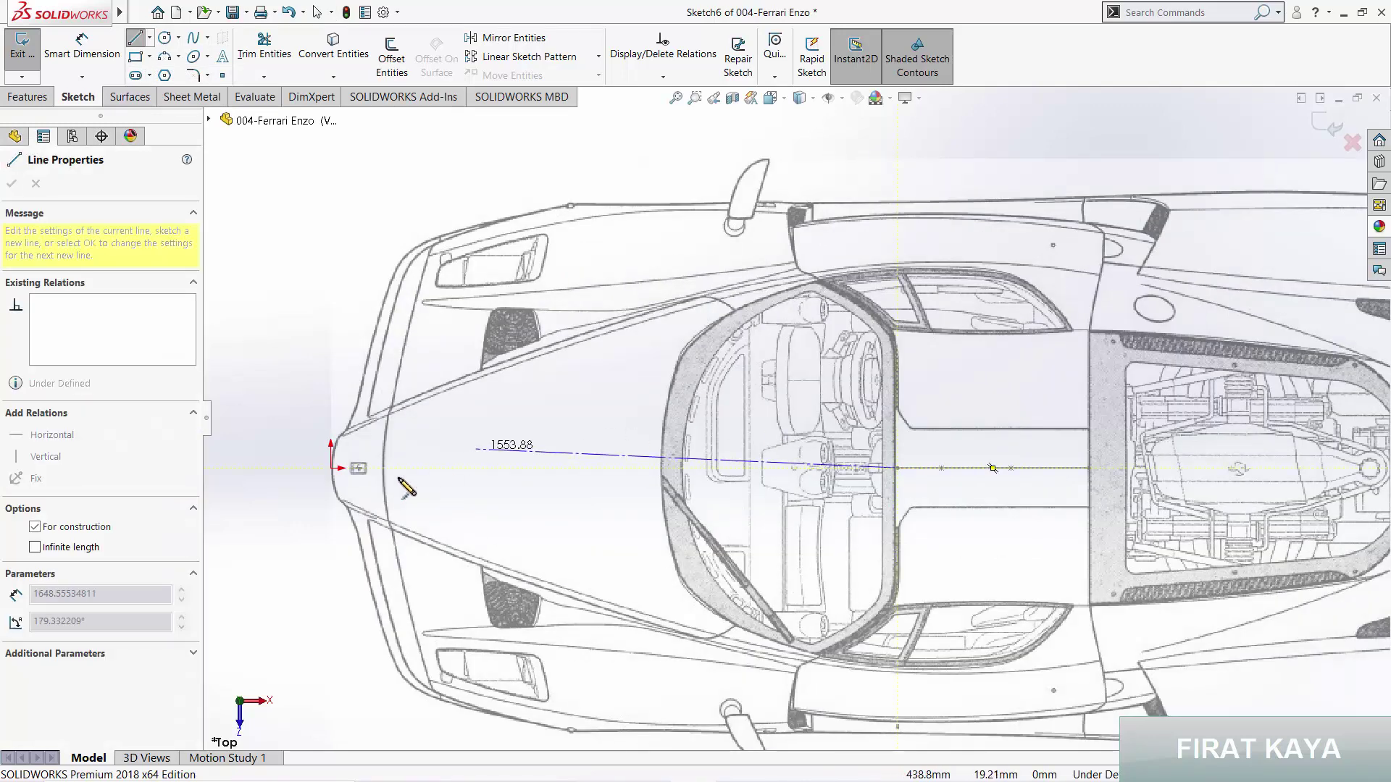
click(266, 469)
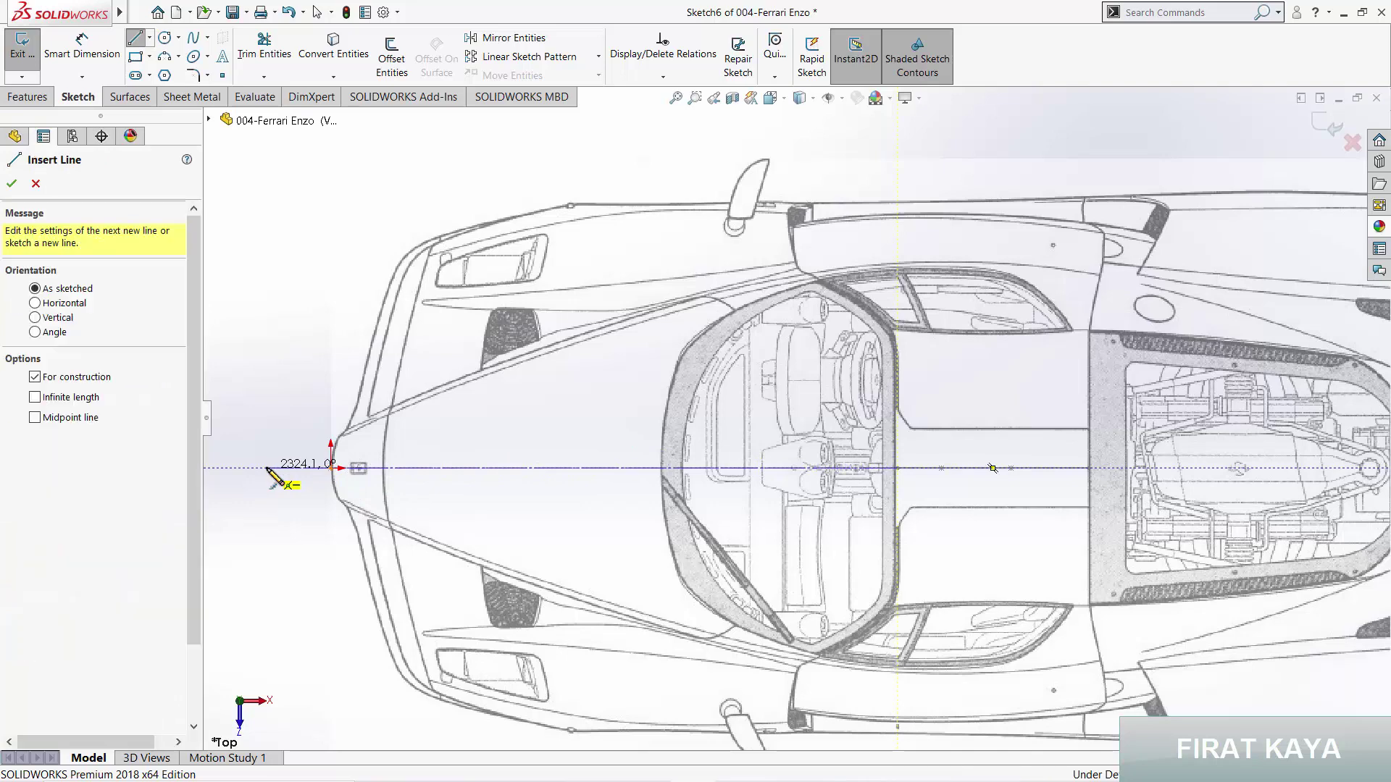
key(Escape)
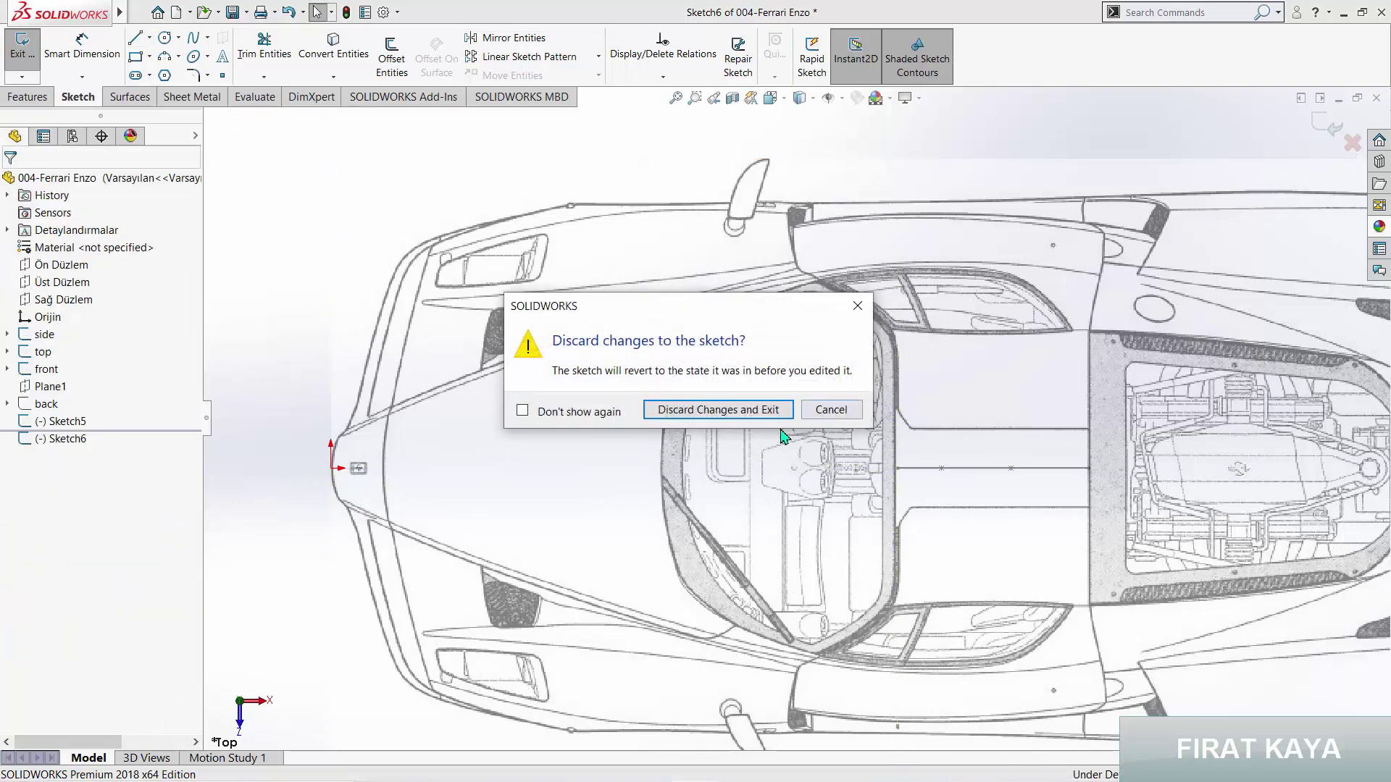
click(725, 411)
Step: Switch to the Front view and start a new 3D sketch
scroll(1093, 562, down, 3)
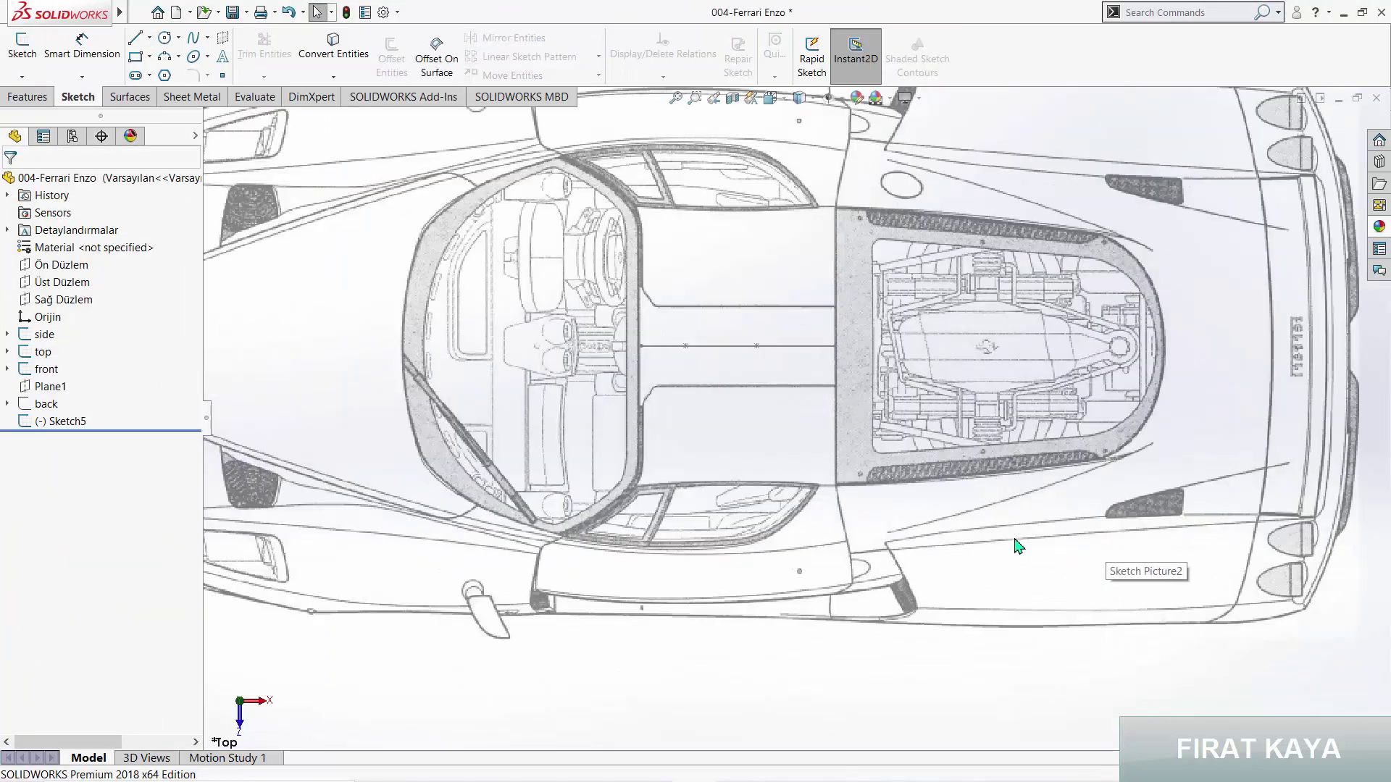
middle_drag(762, 512, 744, 248)
key(space)
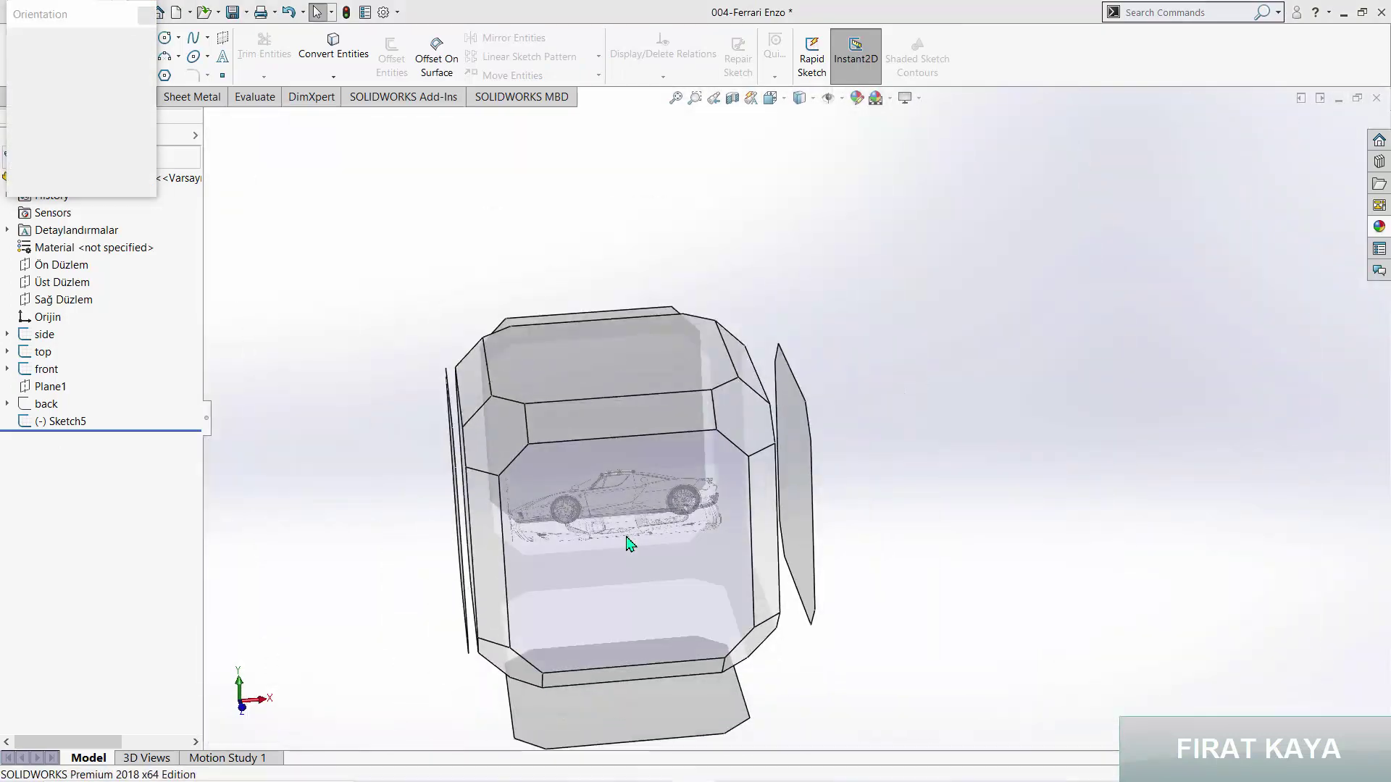
click(629, 543)
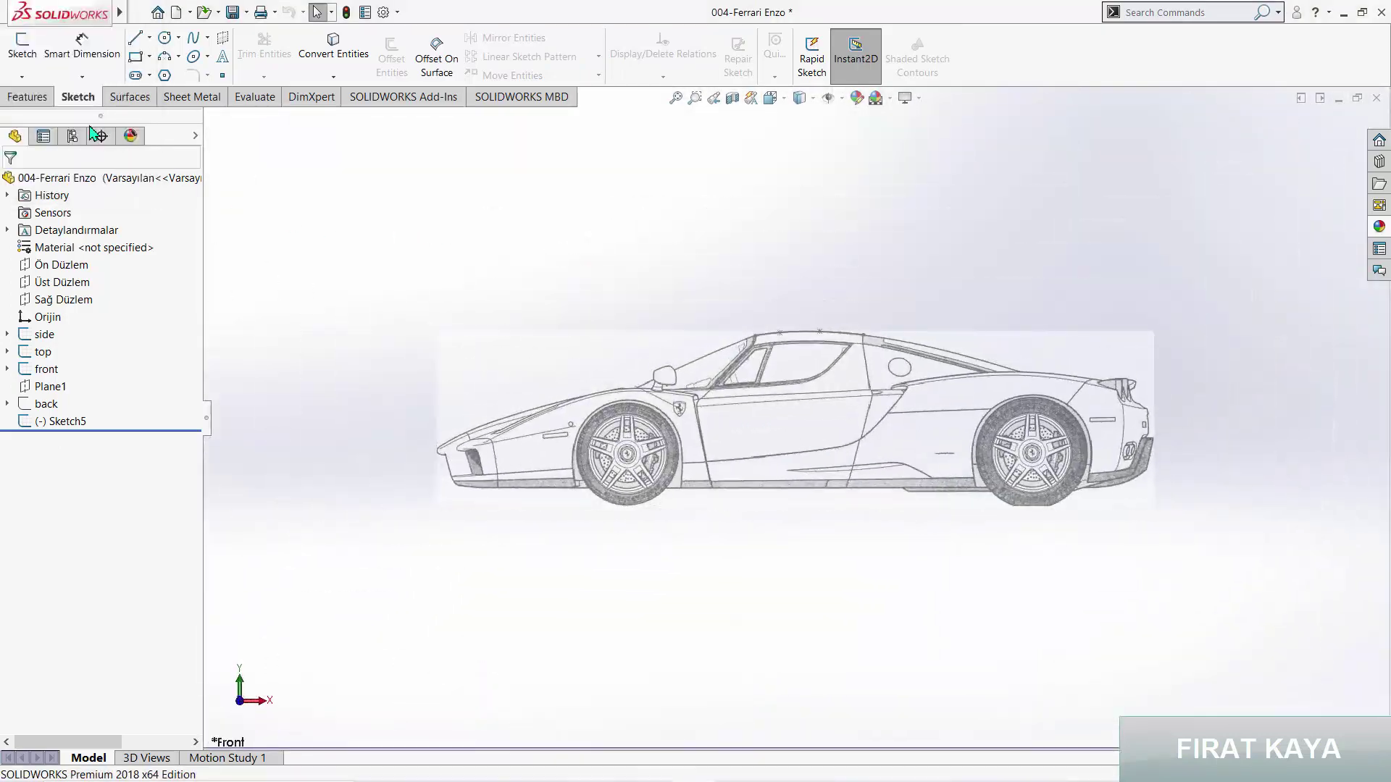
click(22, 76)
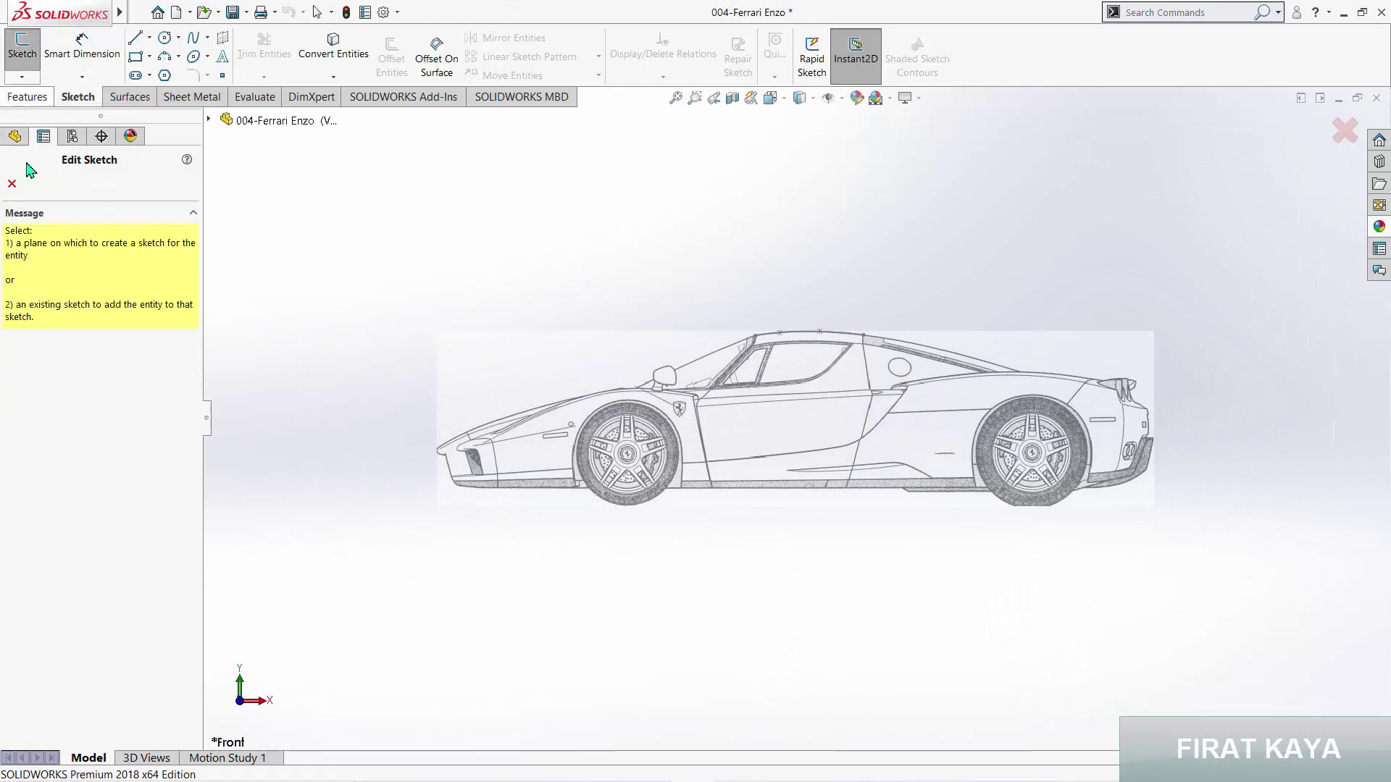
key(Escape)
click(22, 76)
click(29, 110)
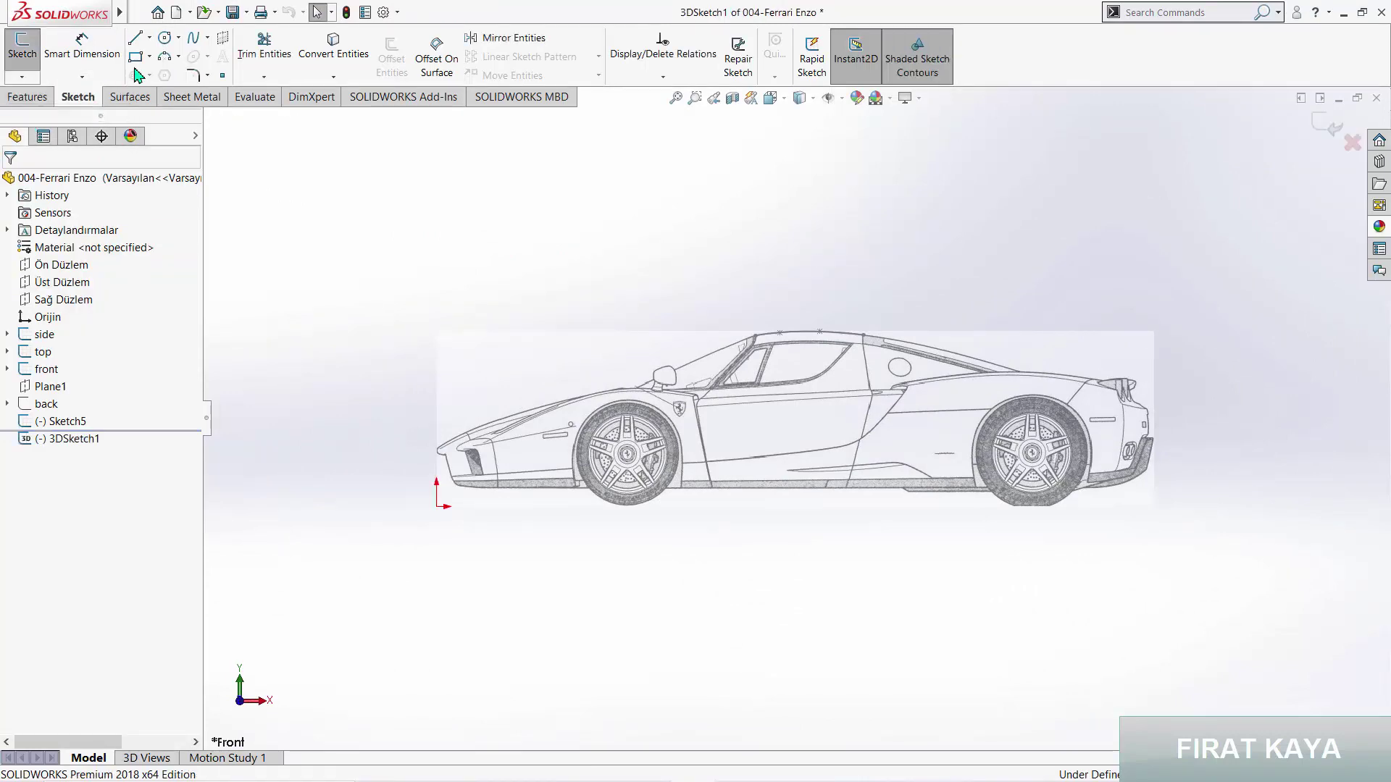
Step: Trace a three-point spline along the roofline, then orbit and select it
scroll(854, 351, down, 3)
scroll(702, 426, down, 3)
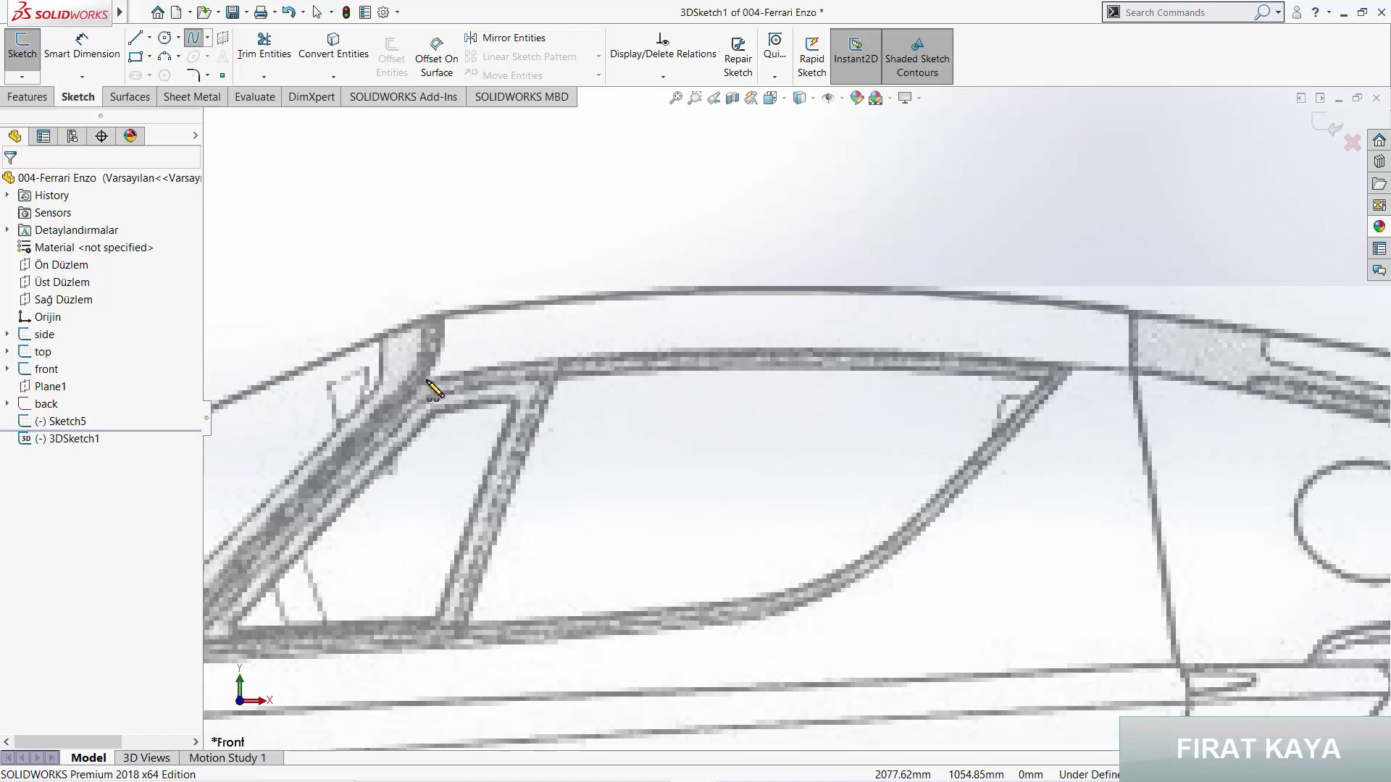
click(427, 378)
click(587, 355)
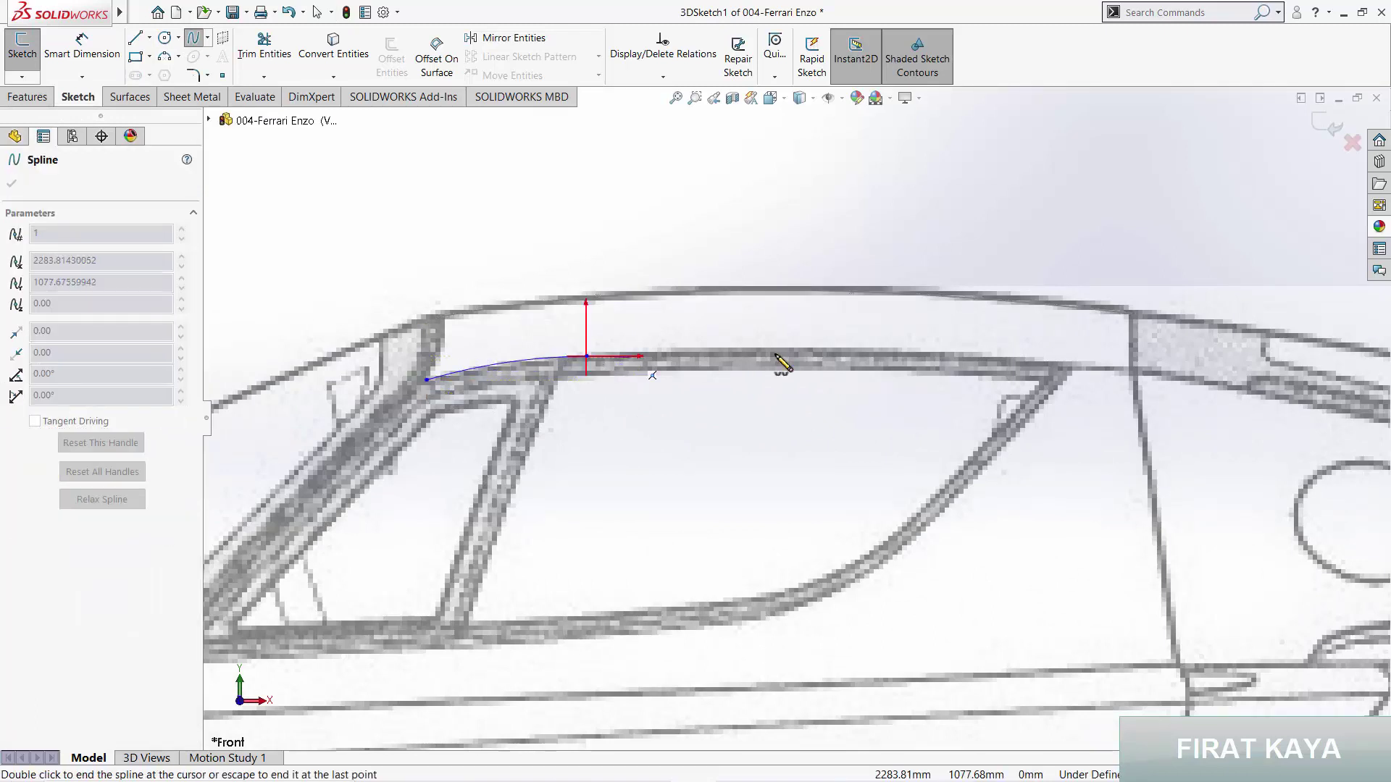
double_click(1136, 375)
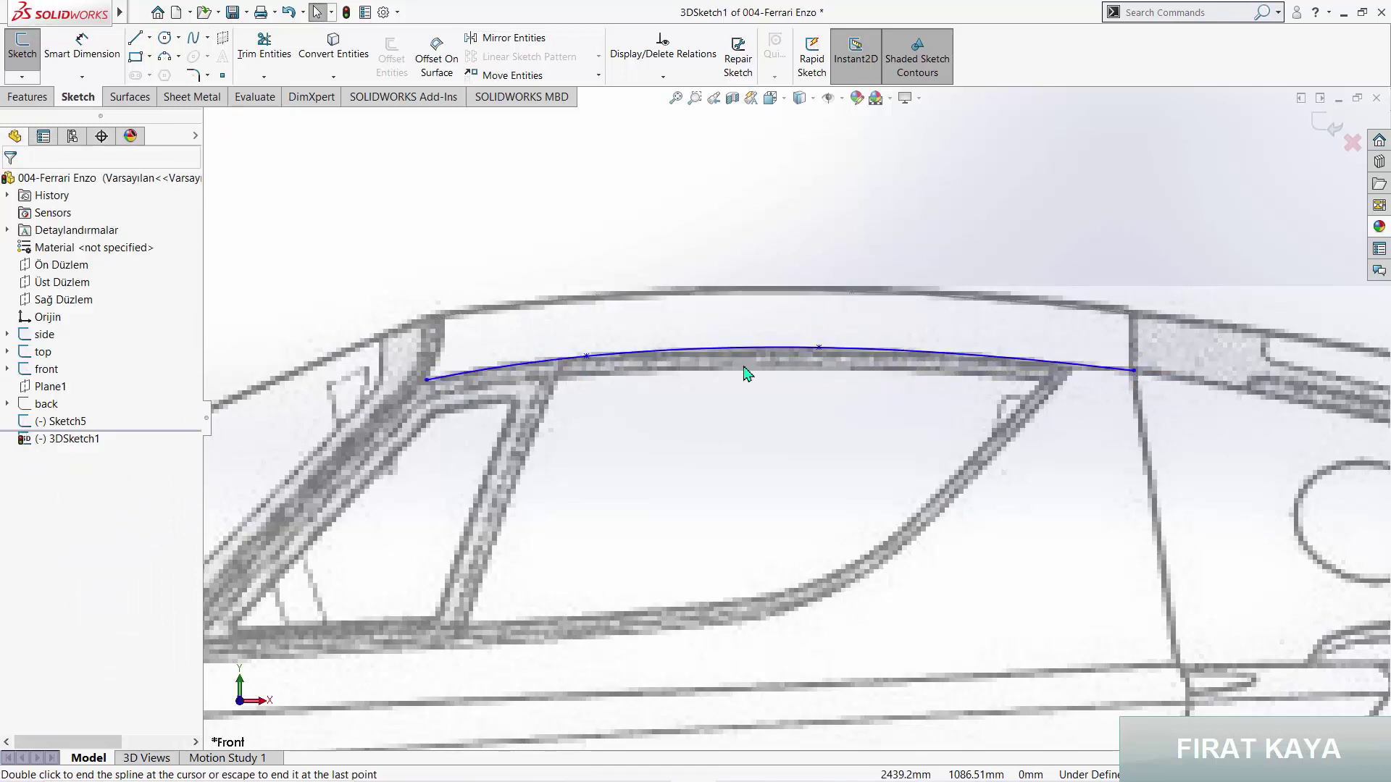
scroll(688, 355, up, 2)
scroll(684, 352, up, 3)
mouse_move(685, 351)
middle_down()
mouse_move(759, 413)
mouse_move(776, 449)
middle_up()
click(779, 416)
Step: Show the Sketcher Triad, drag the spline endpoint in depth, then undo it
right_click(781, 414)
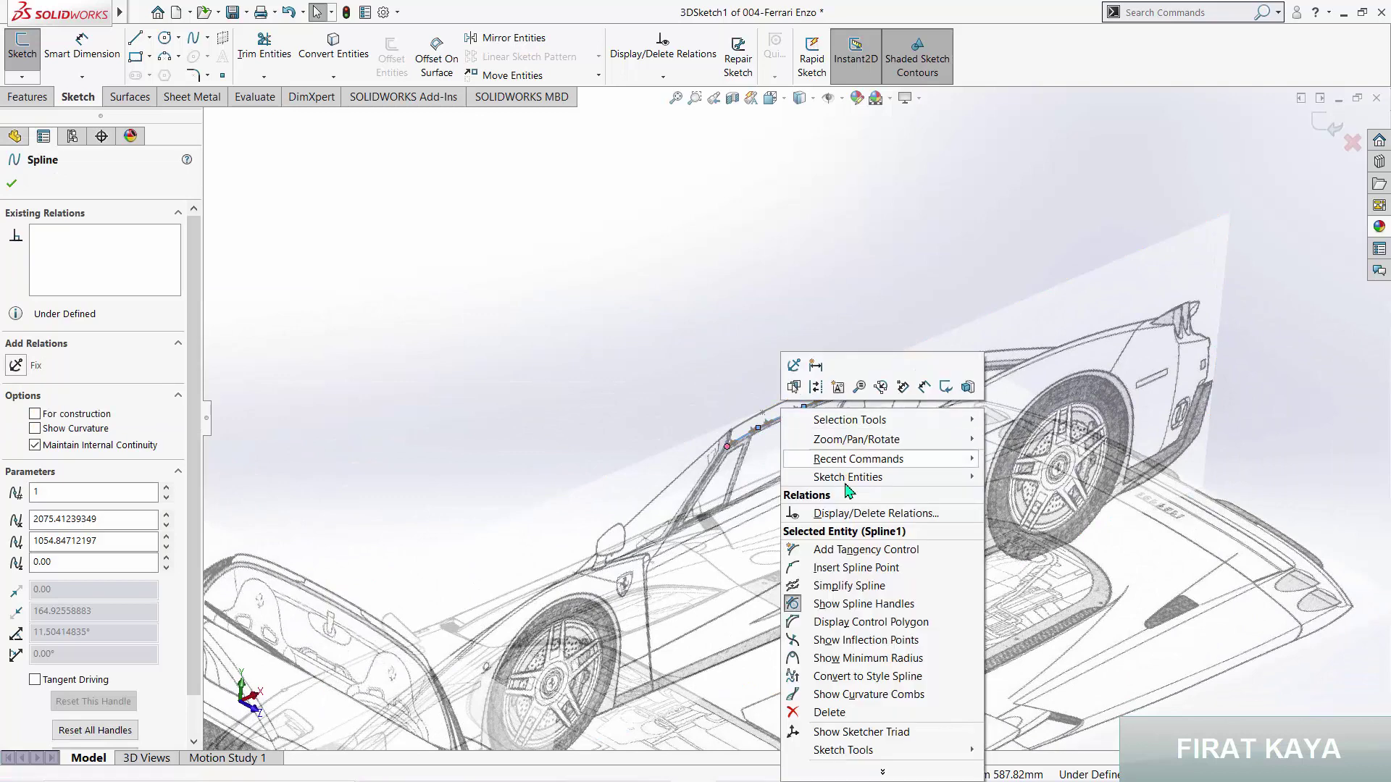
click(858, 732)
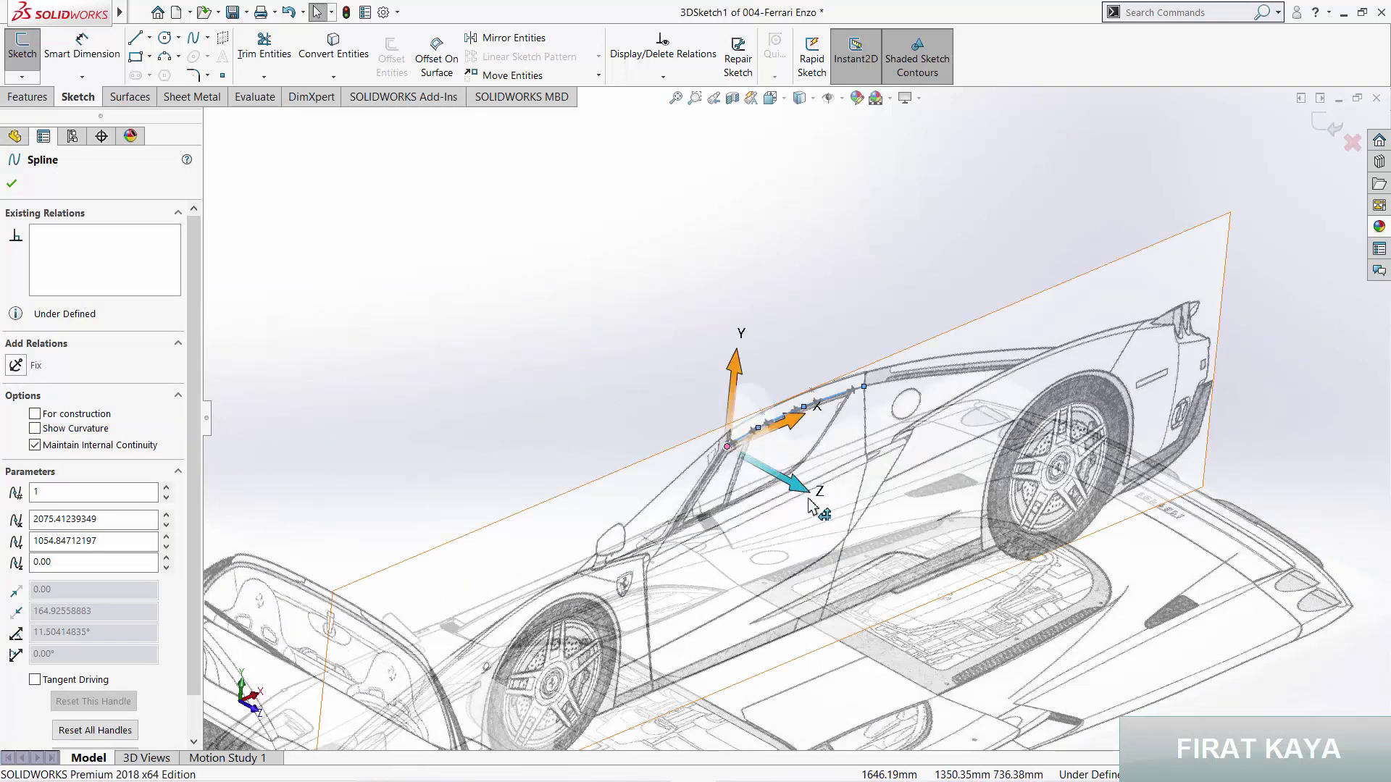
drag(809, 505, 924, 569)
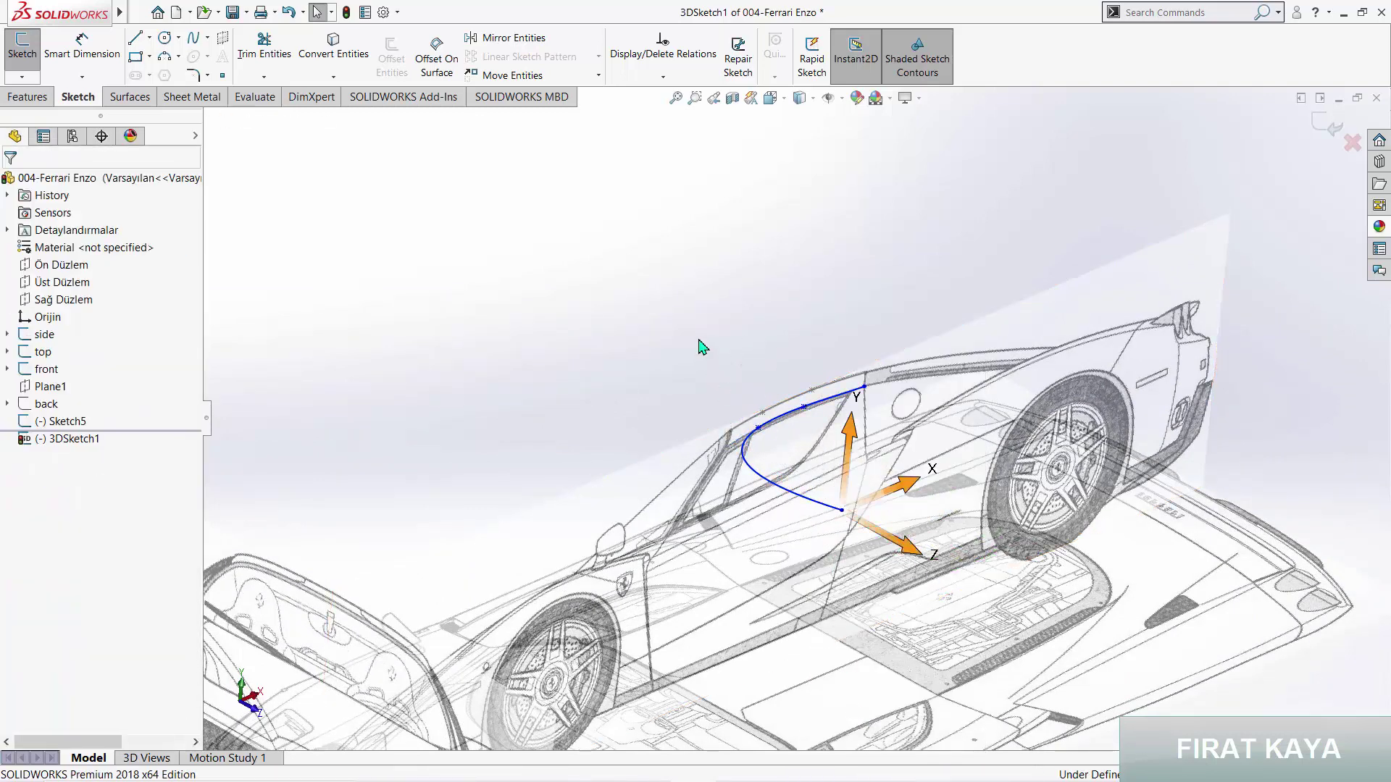
key(ctrl+z)
click(724, 348)
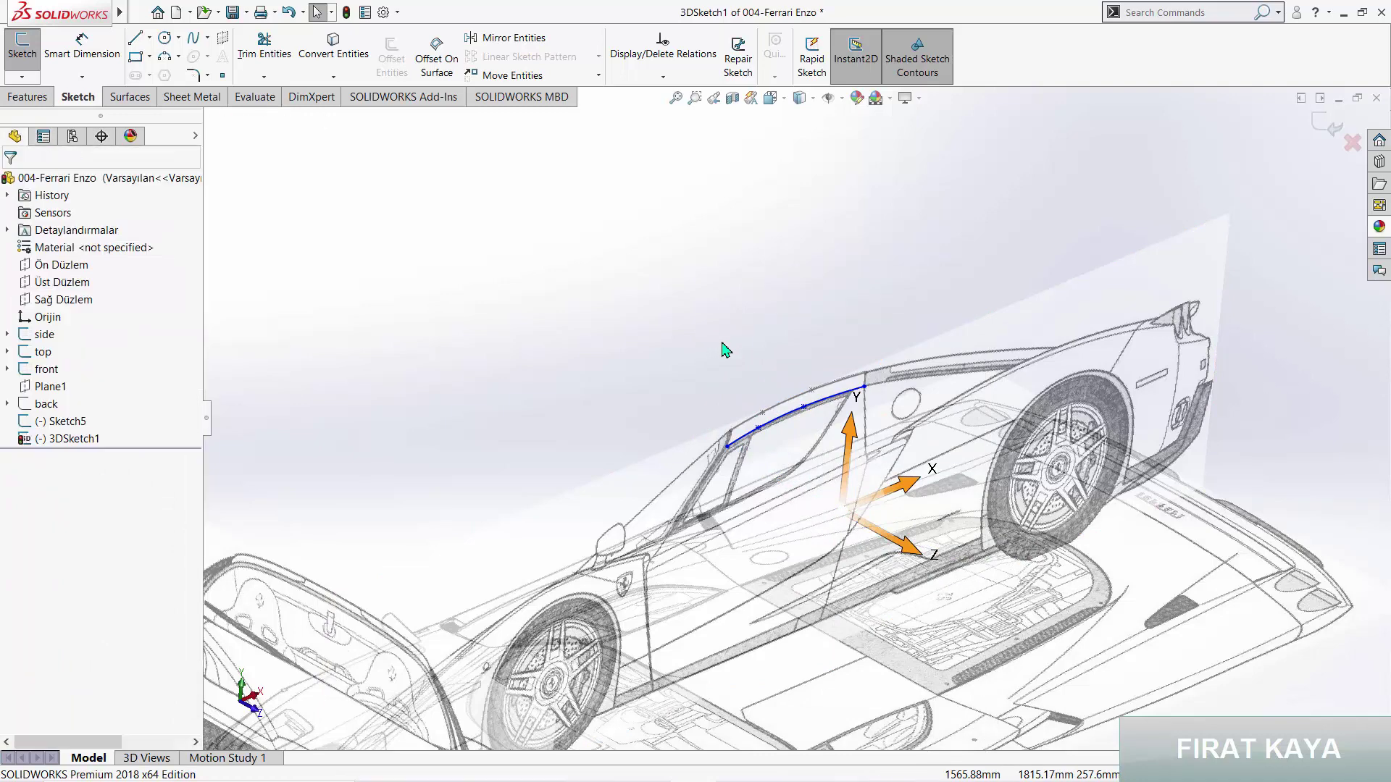
Step: Switch to the Top view to see the spline from above
right_click(876, 495)
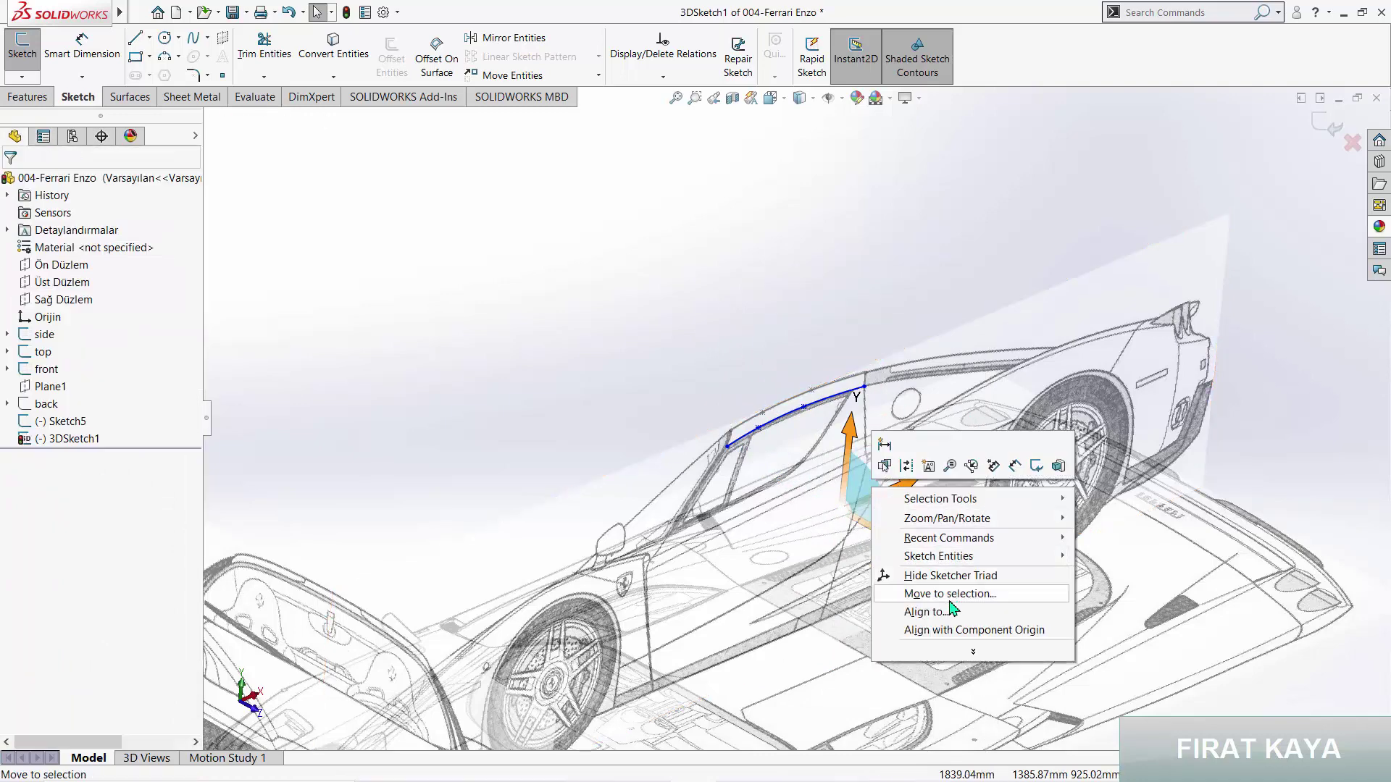
click(919, 611)
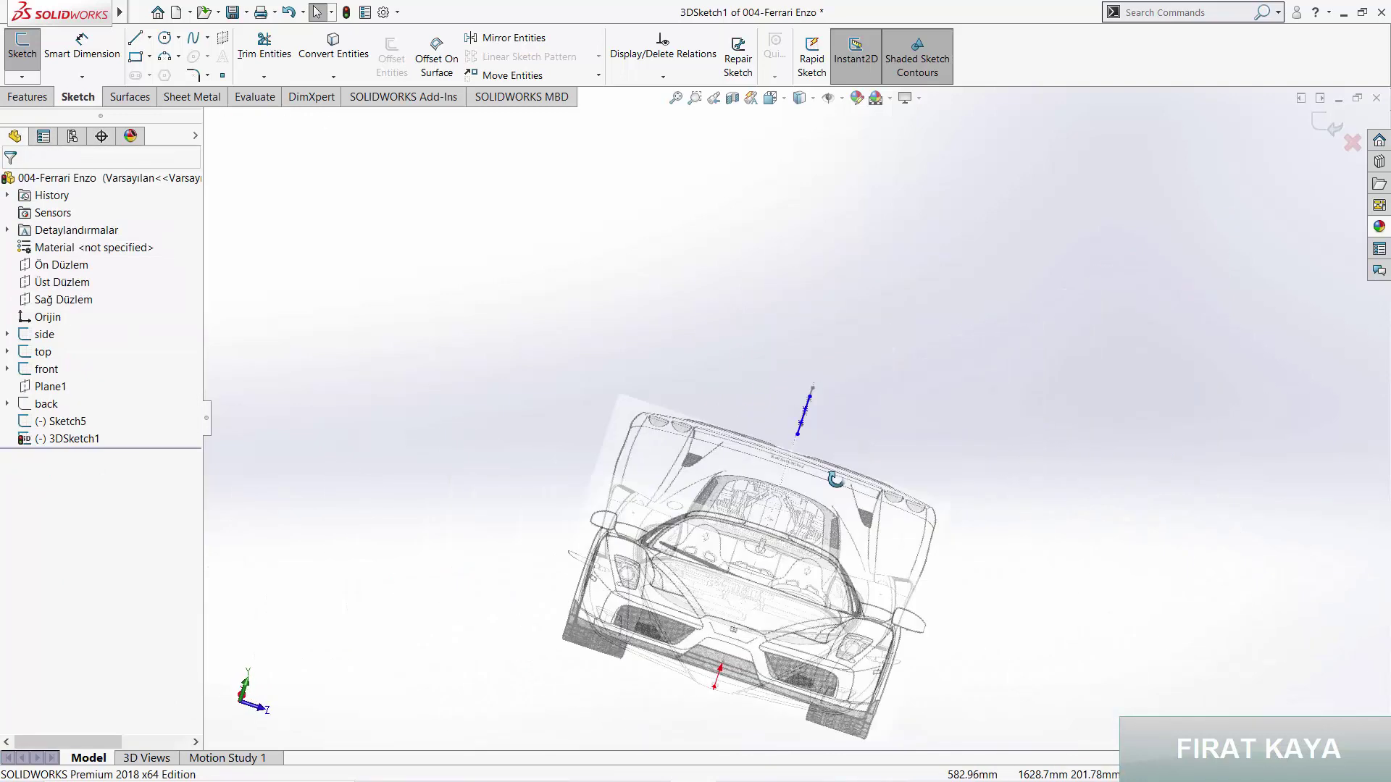
key(space)
click(796, 511)
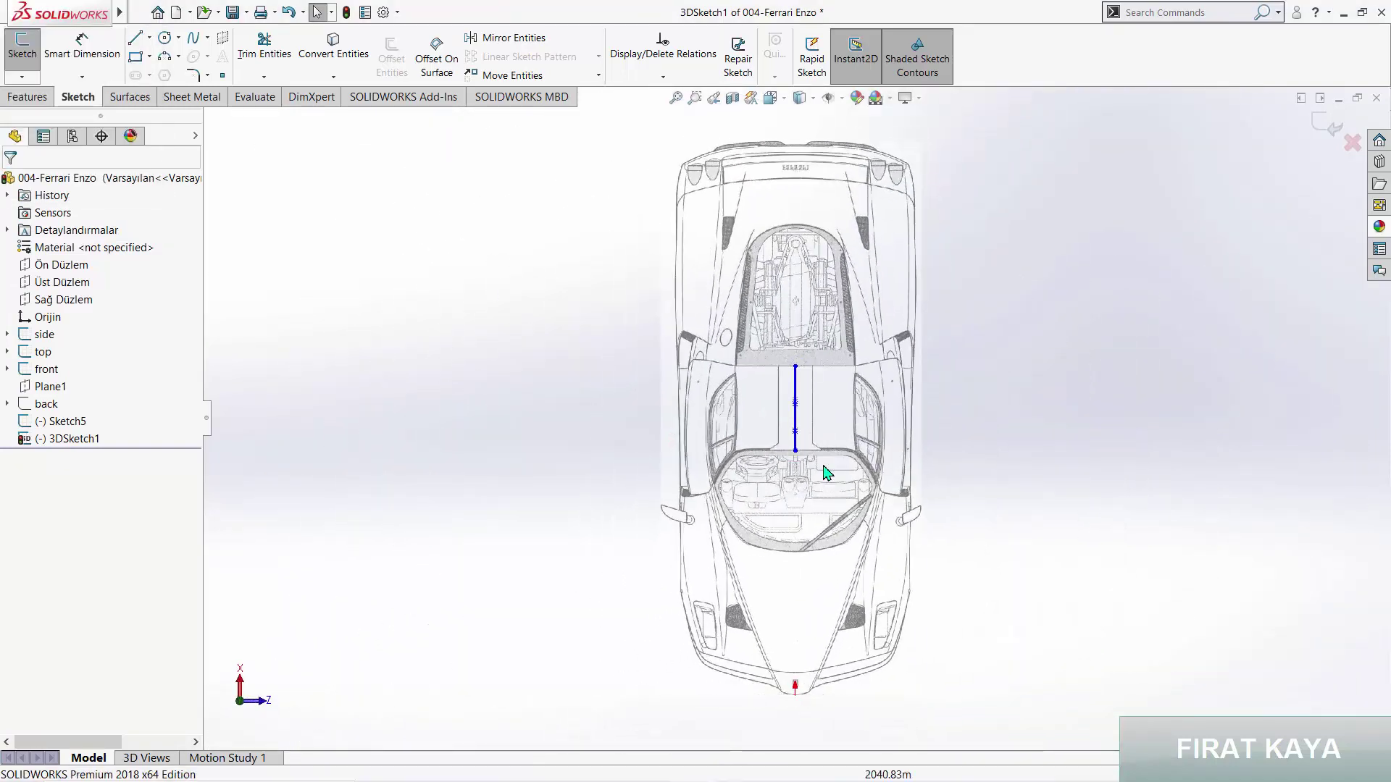
Step: In Top view, move the roof spline over onto the side window's edge
scroll(828, 423, down, 3)
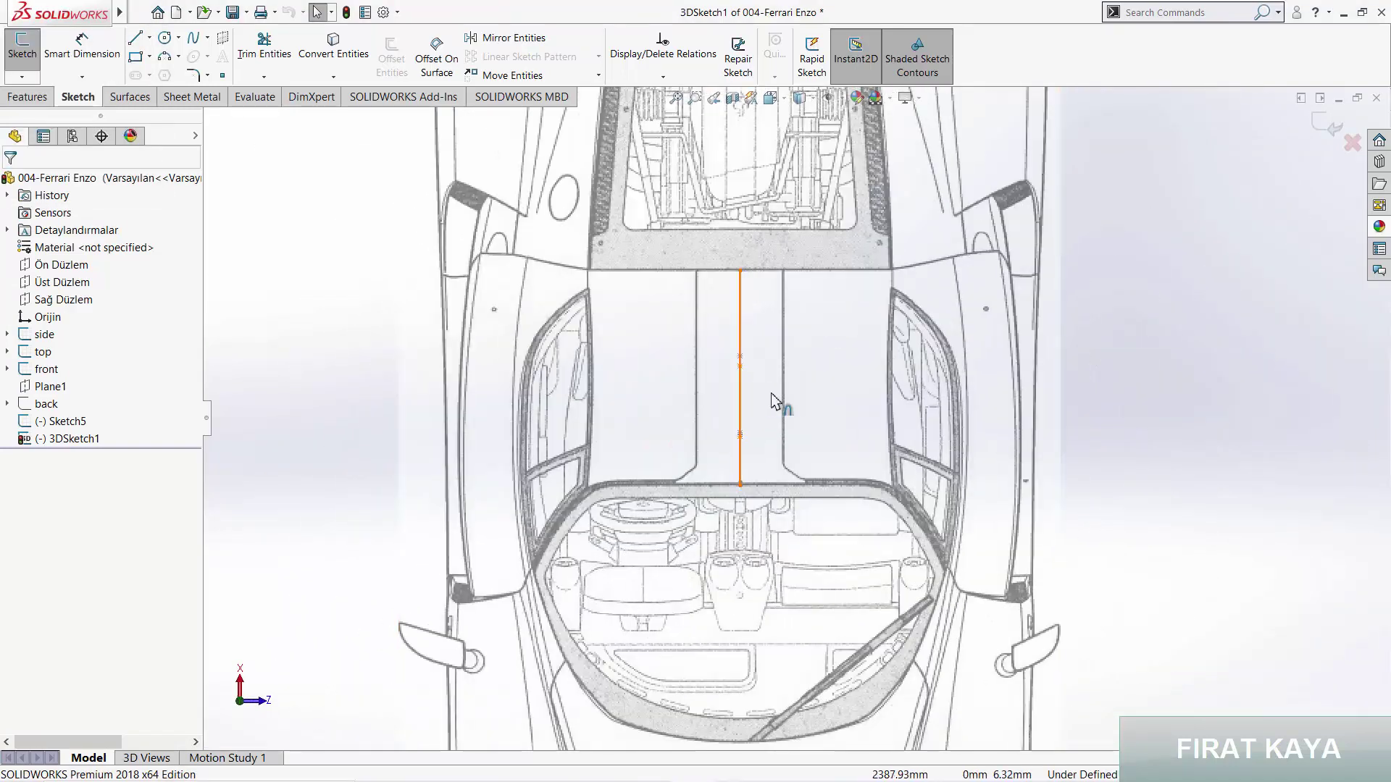
click(774, 398)
mouse_move(868, 396)
mouse_down()
mouse_move(949, 404)
mouse_move(967, 392)
mouse_up()
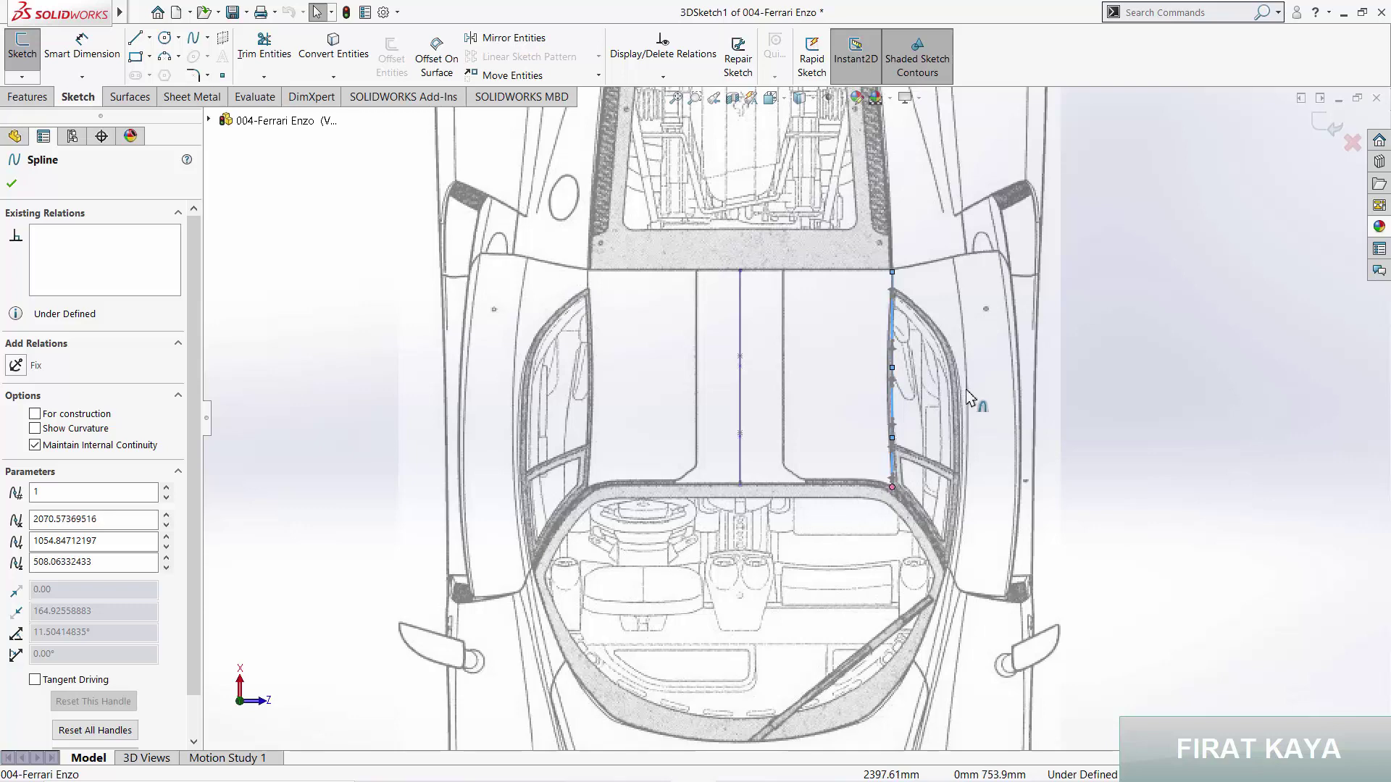
click(941, 378)
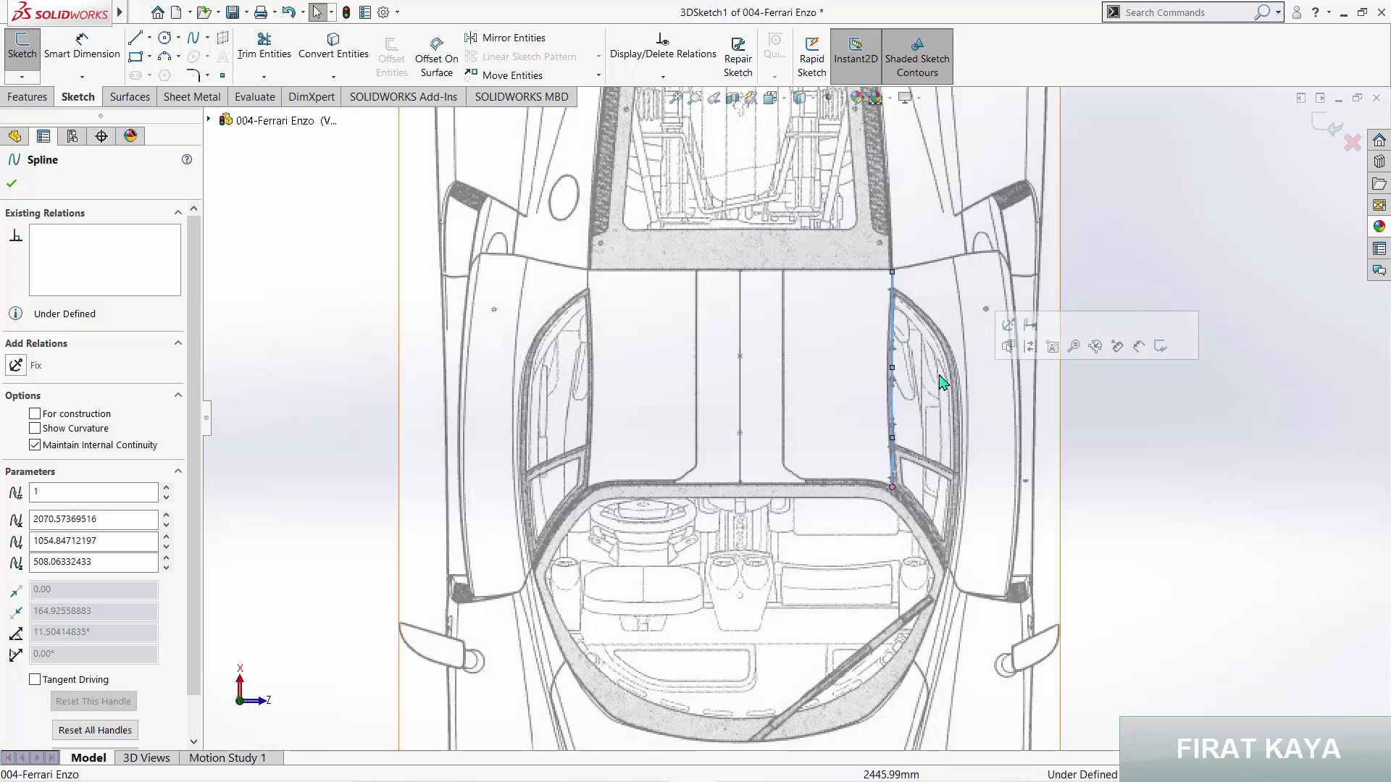
Step: Adjust spline points so the curve follows the pillar line and the window frame
scroll(914, 443, down, 3)
scroll(907, 435, down, 3)
scroll(906, 433, up, 2)
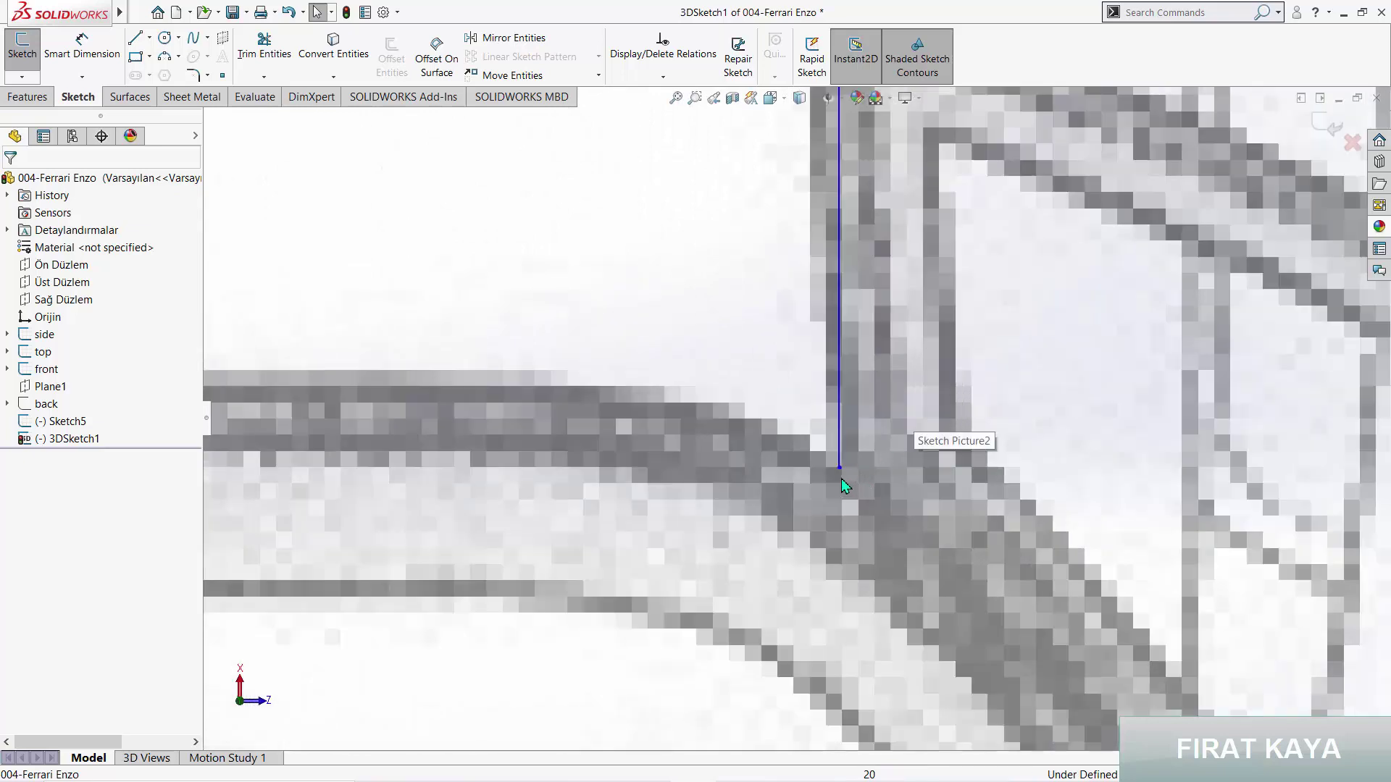
scroll(841, 478, up, 1)
scroll(818, 342, up, 2)
scroll(804, 319, up, 1)
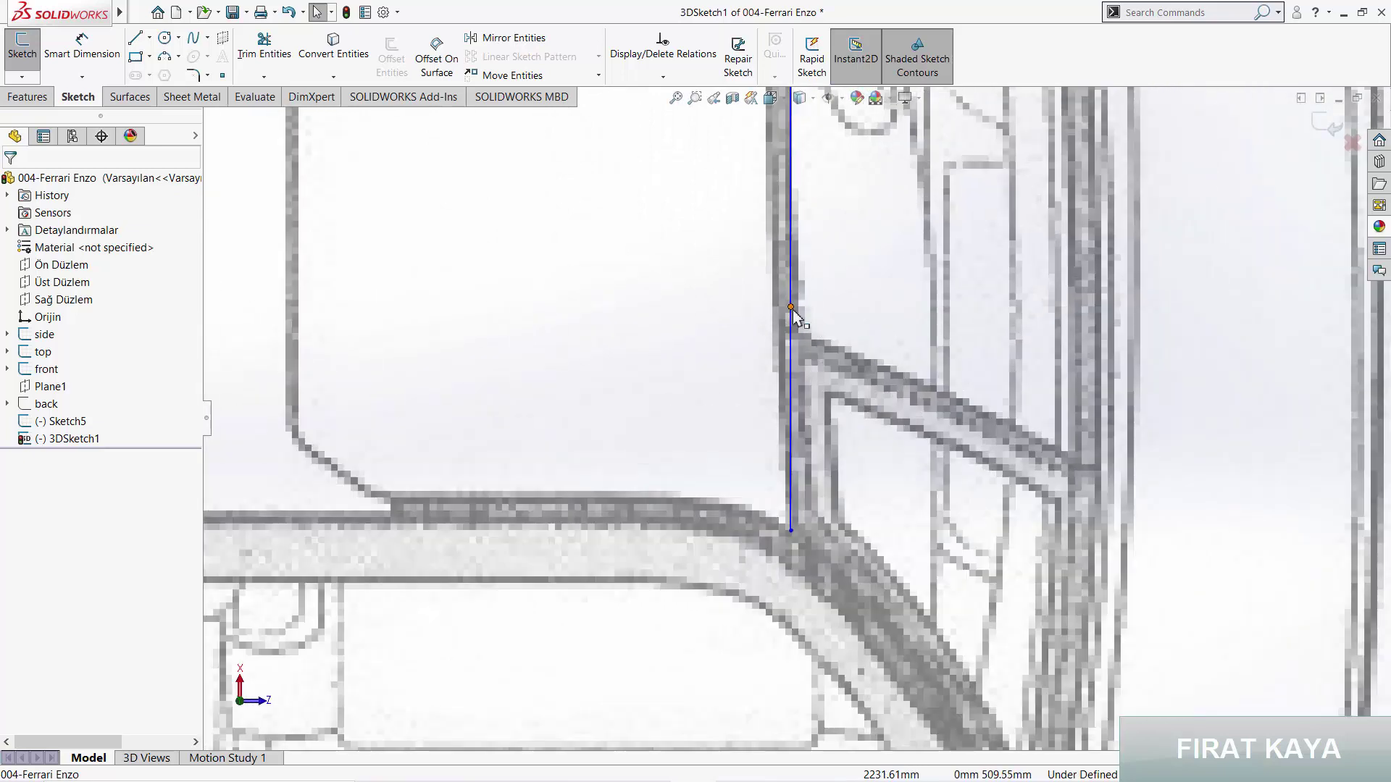
drag(791, 310, 777, 313)
scroll(776, 313, up, 3)
scroll(840, 344, down, 2)
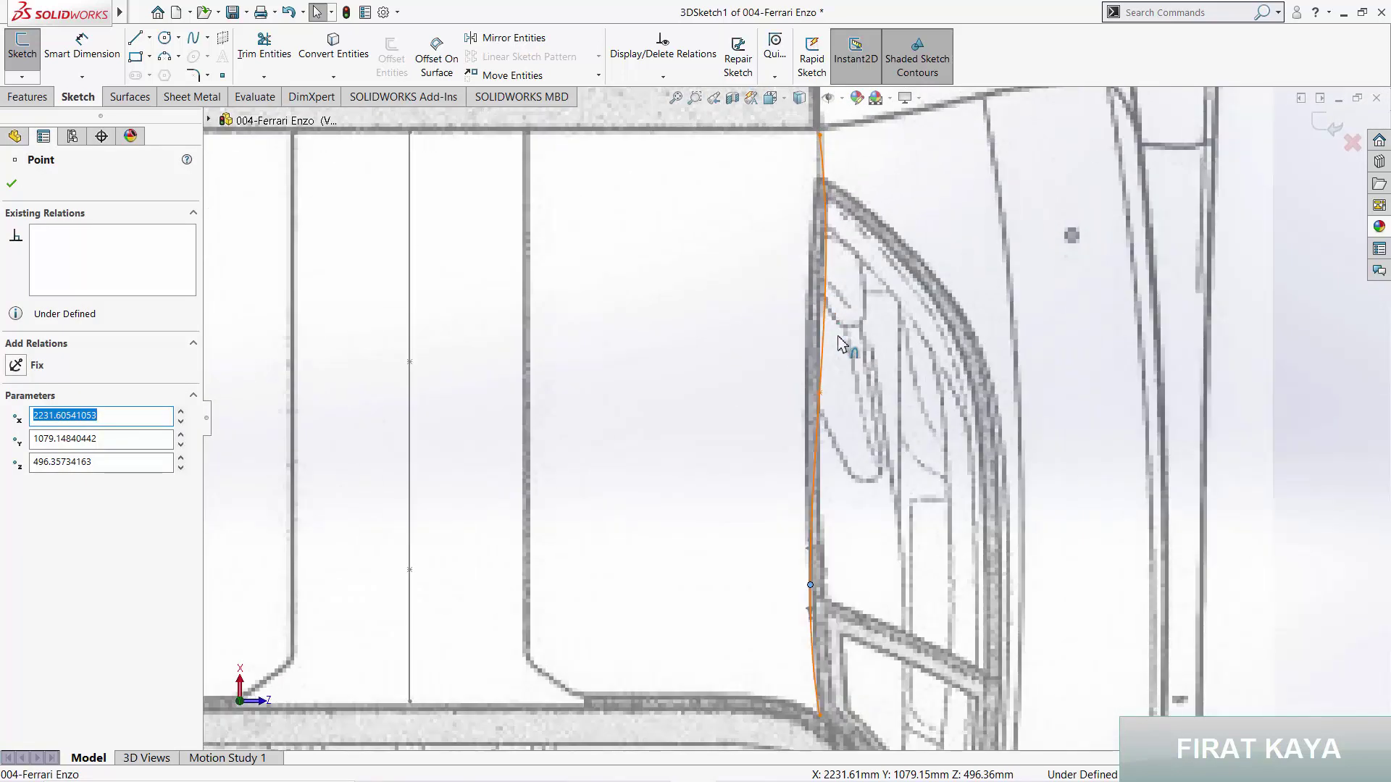
drag(822, 398, 812, 398)
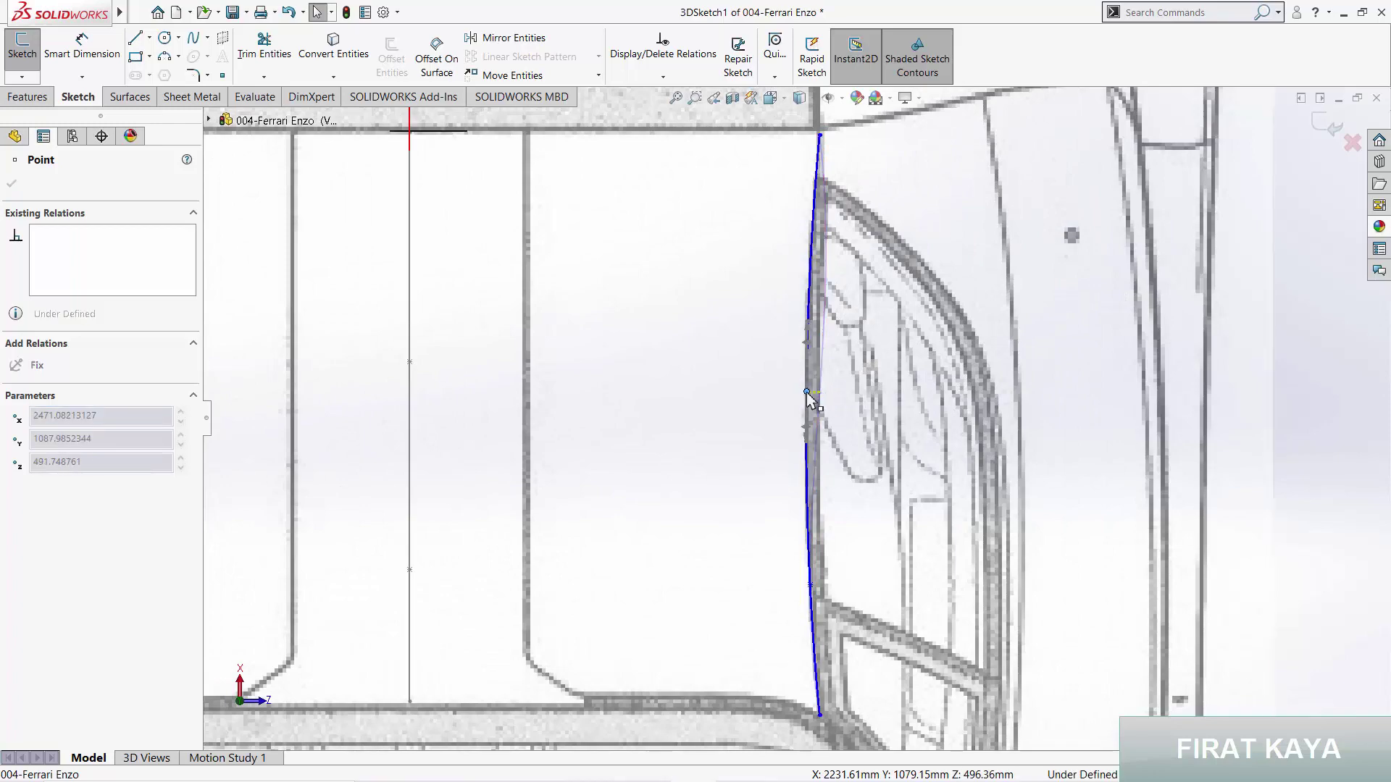
click(807, 393)
click(830, 248)
key(f)
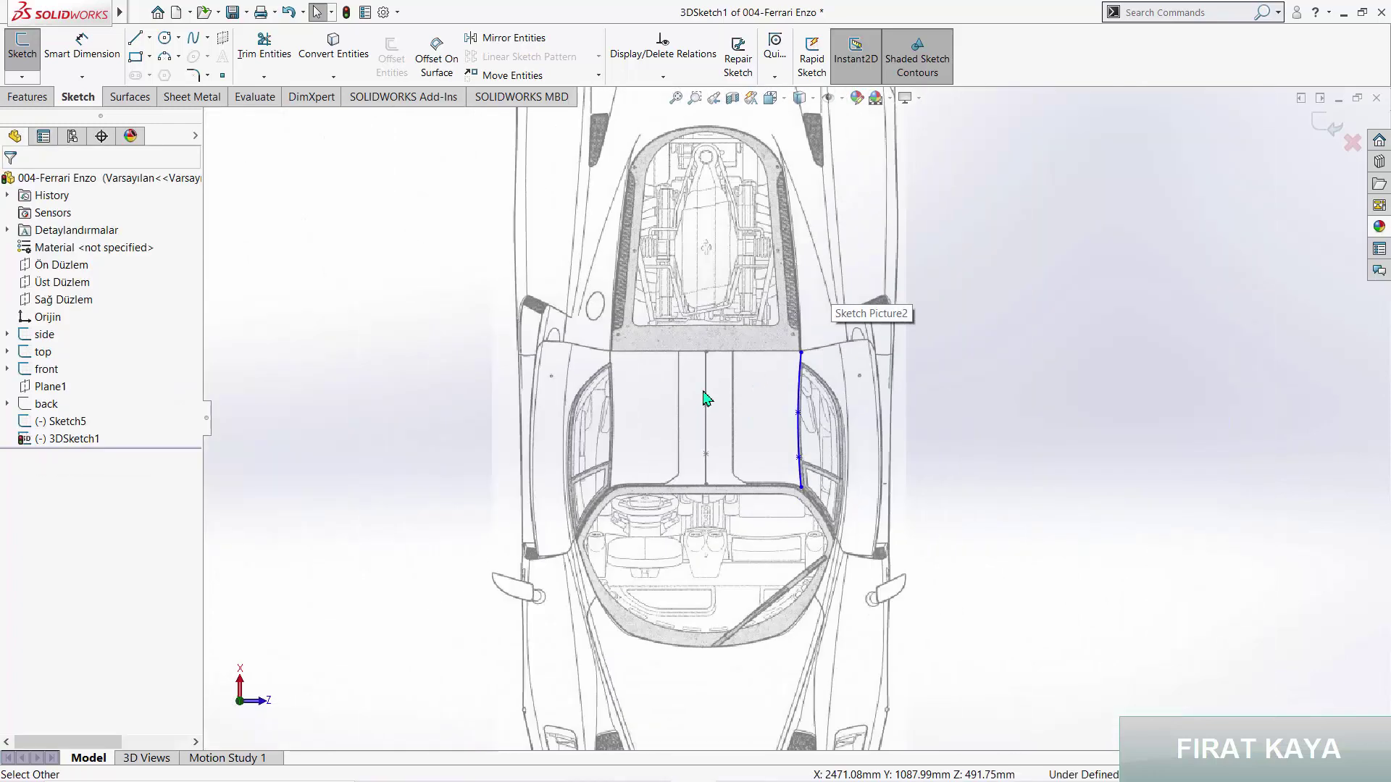
key(space)
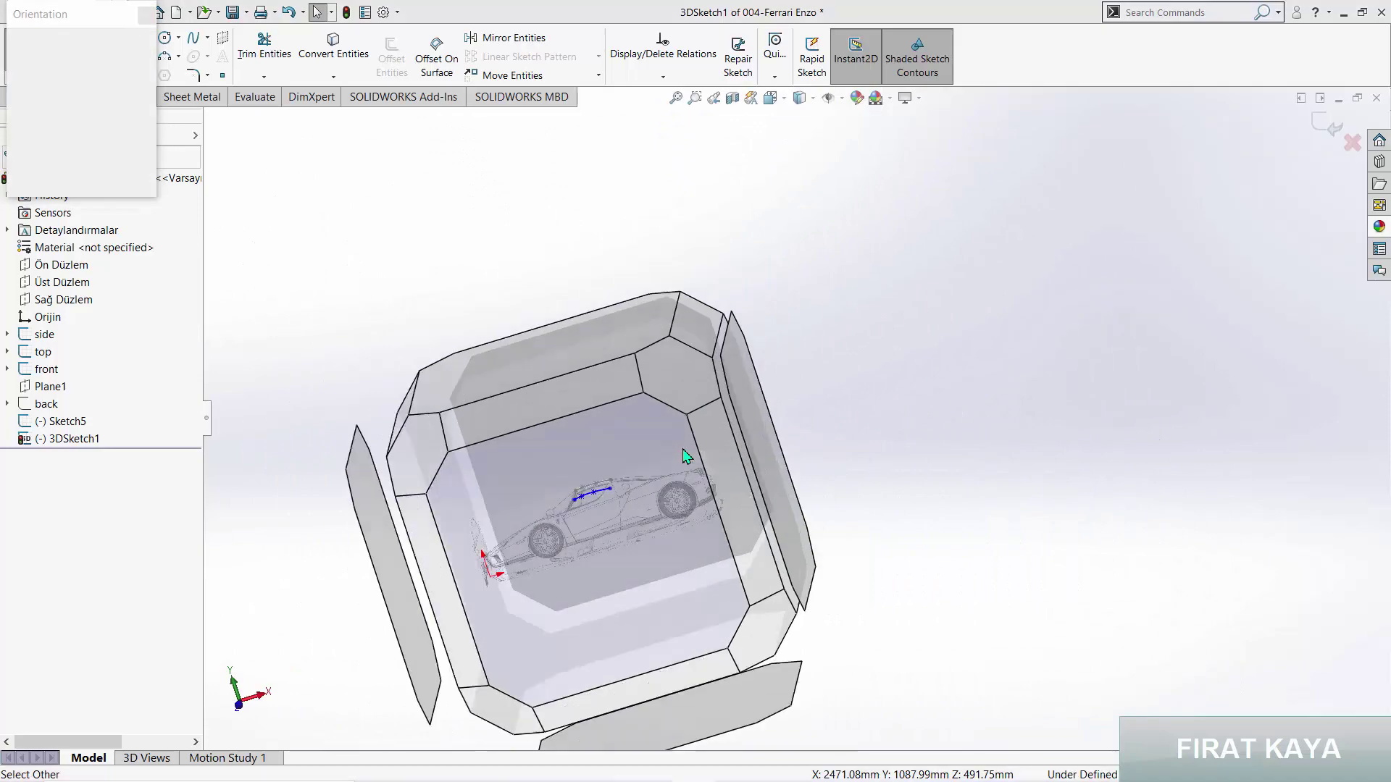
Step: Inspect the roof spline from the Front and nose-end (Left) views, zooming in
click(686, 455)
scroll(791, 434, down, 3)
scroll(807, 394, down, 3)
key(f)
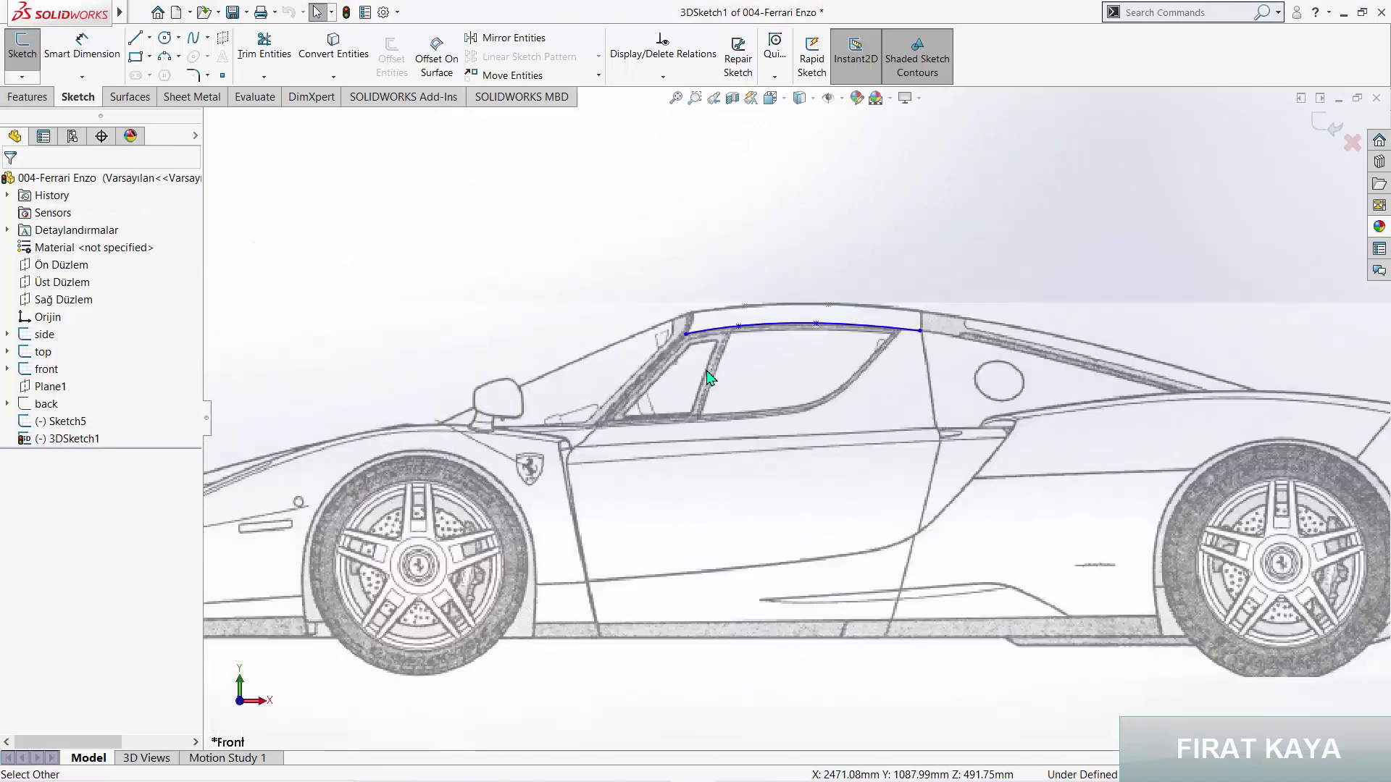
key(space)
click(606, 490)
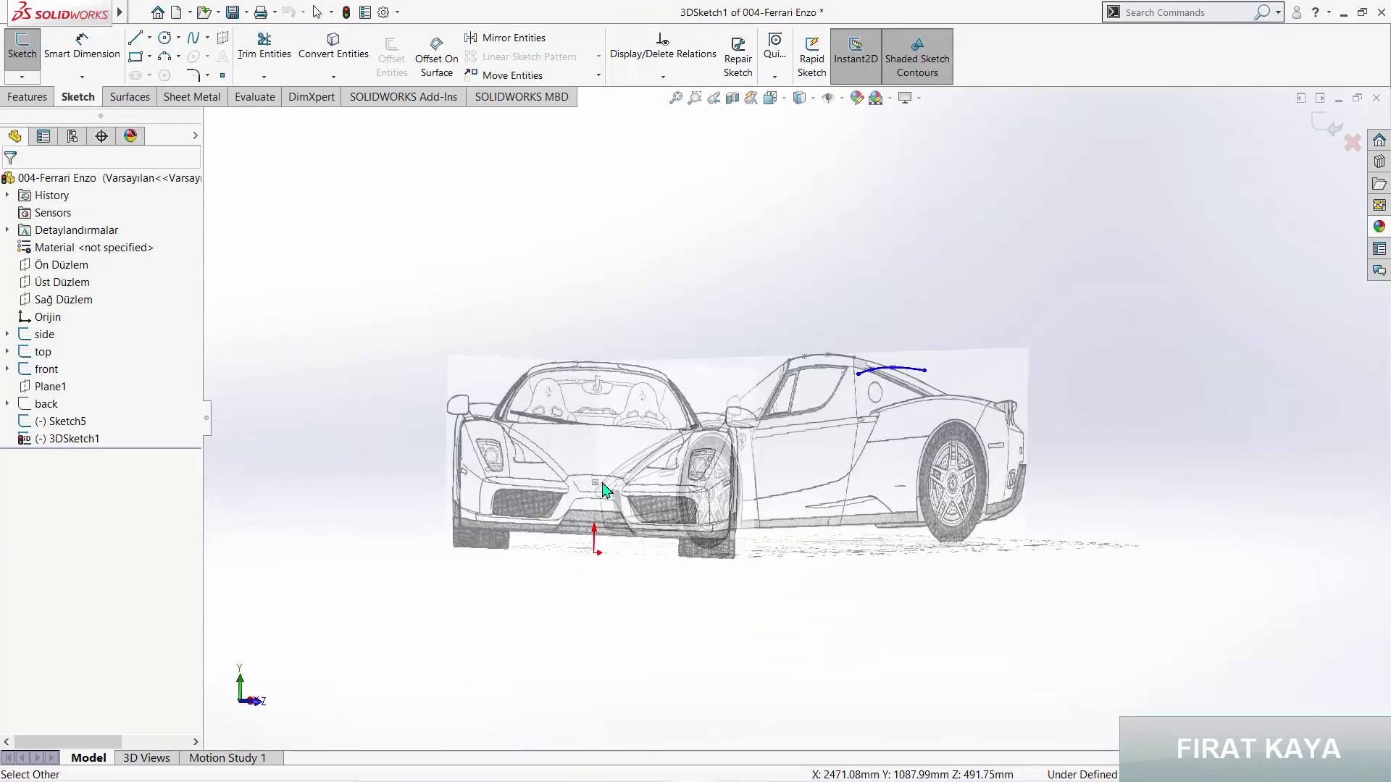
scroll(795, 428, down, 3)
scroll(853, 294, down, 3)
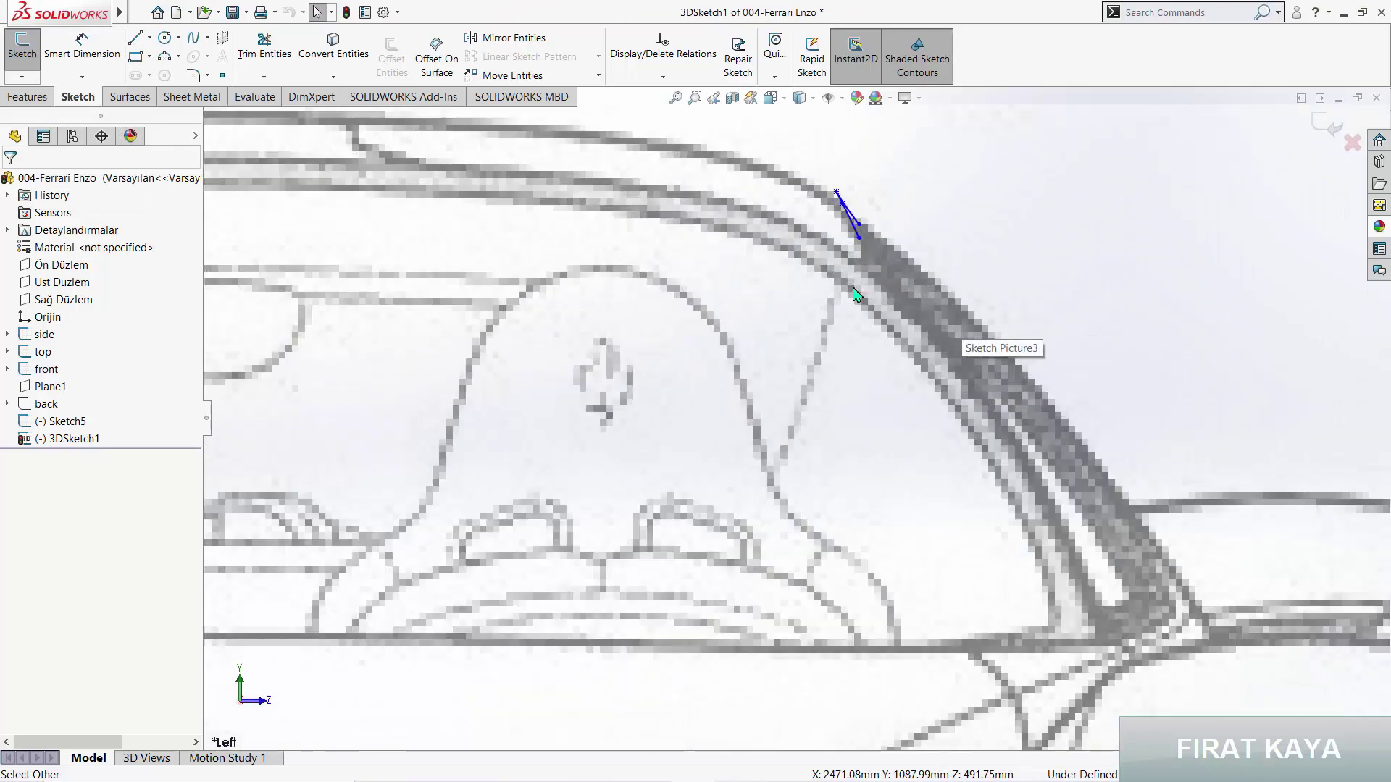
Step: Recheck the spline from the front, exit 3DSketch1, and show the Top view
key(f)
key(space)
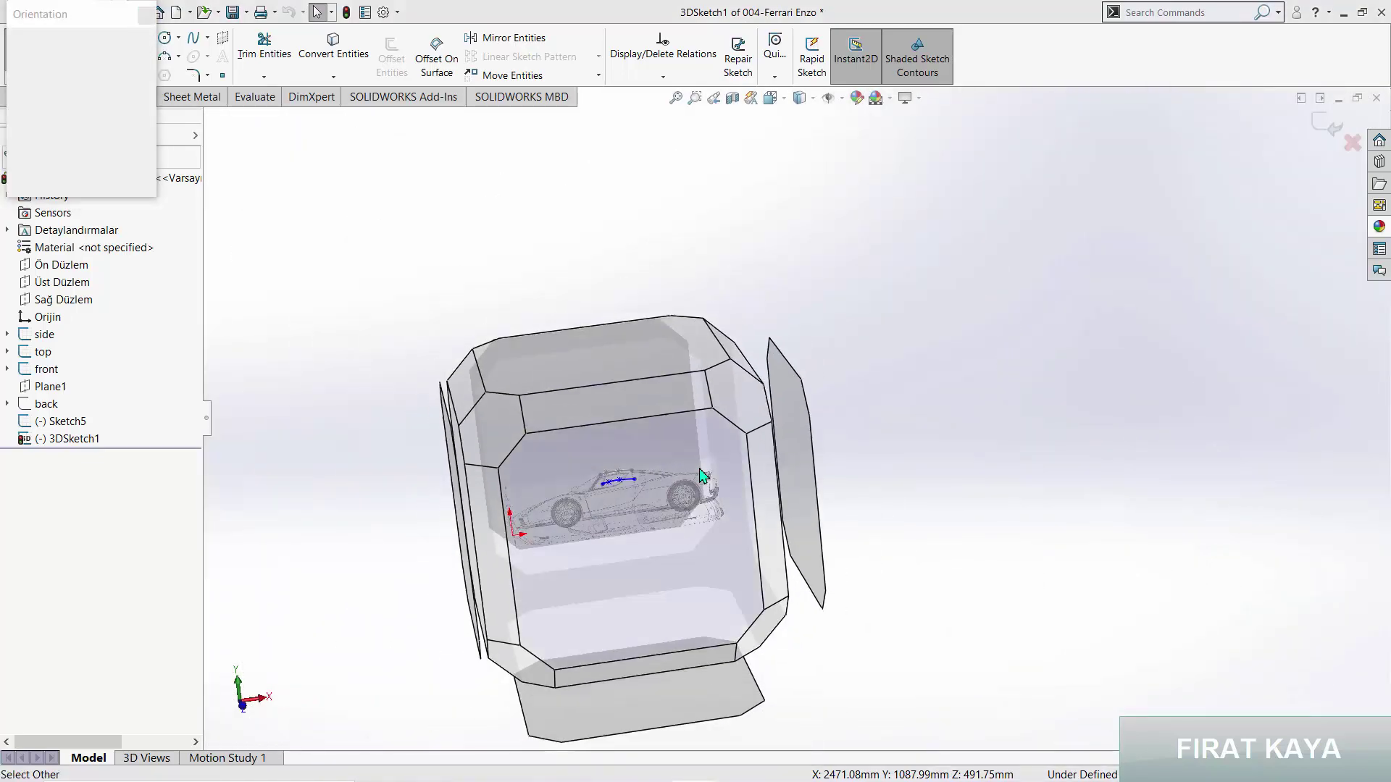
click(701, 477)
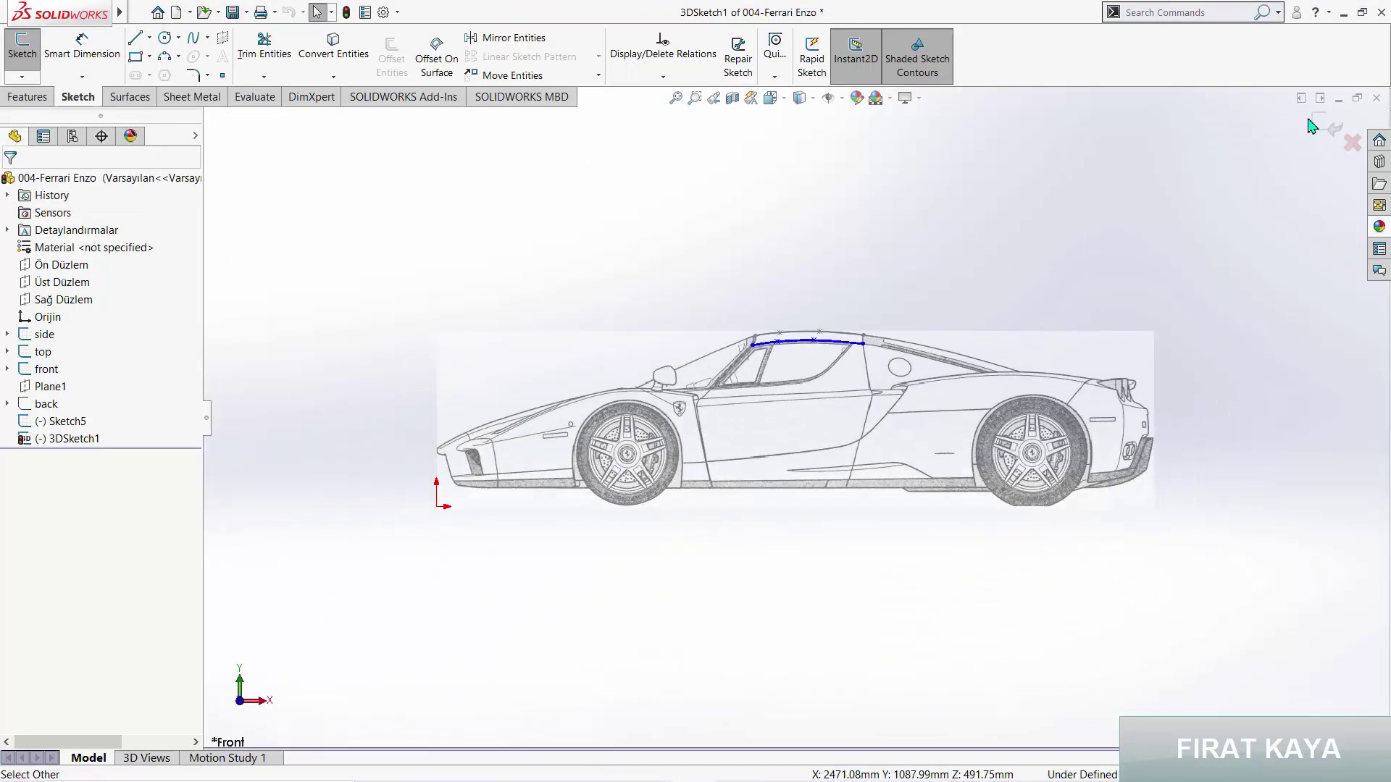
key(space)
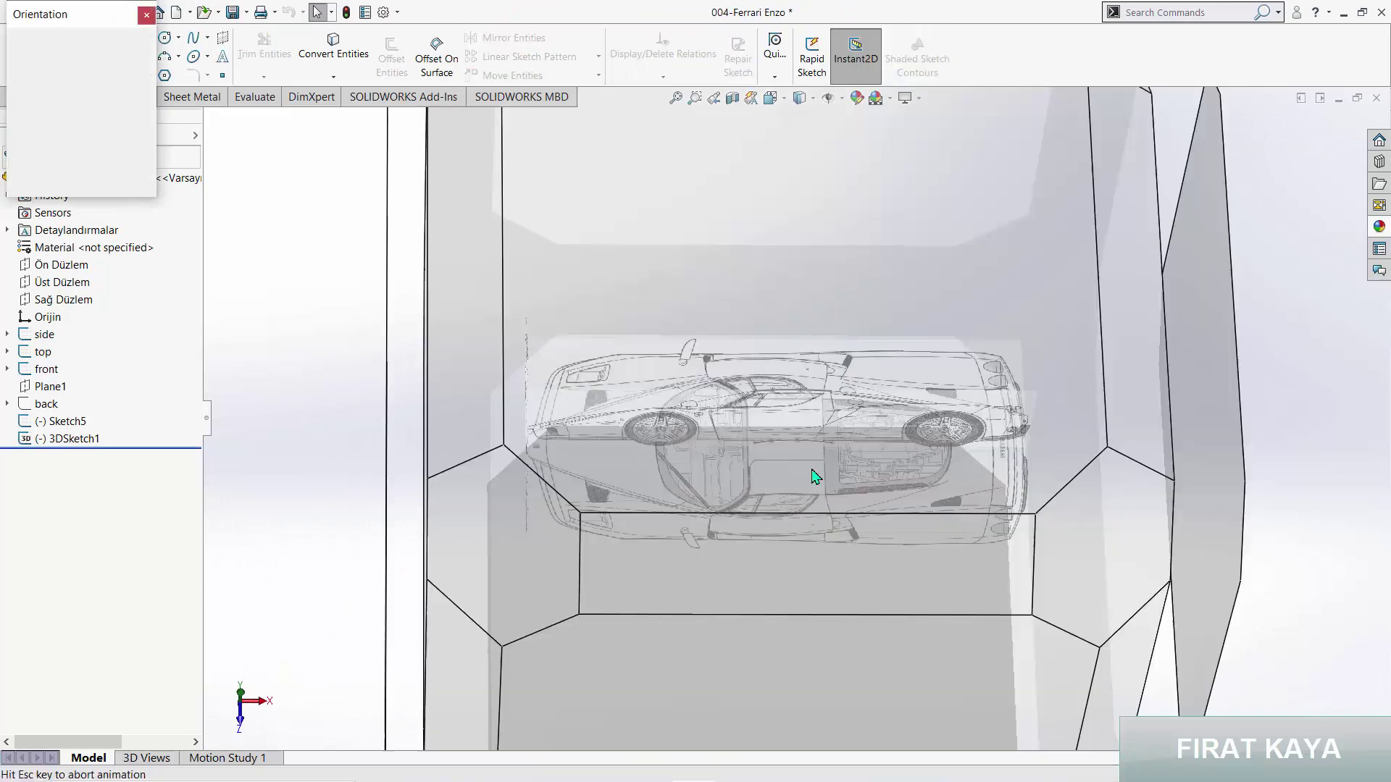
click(630, 444)
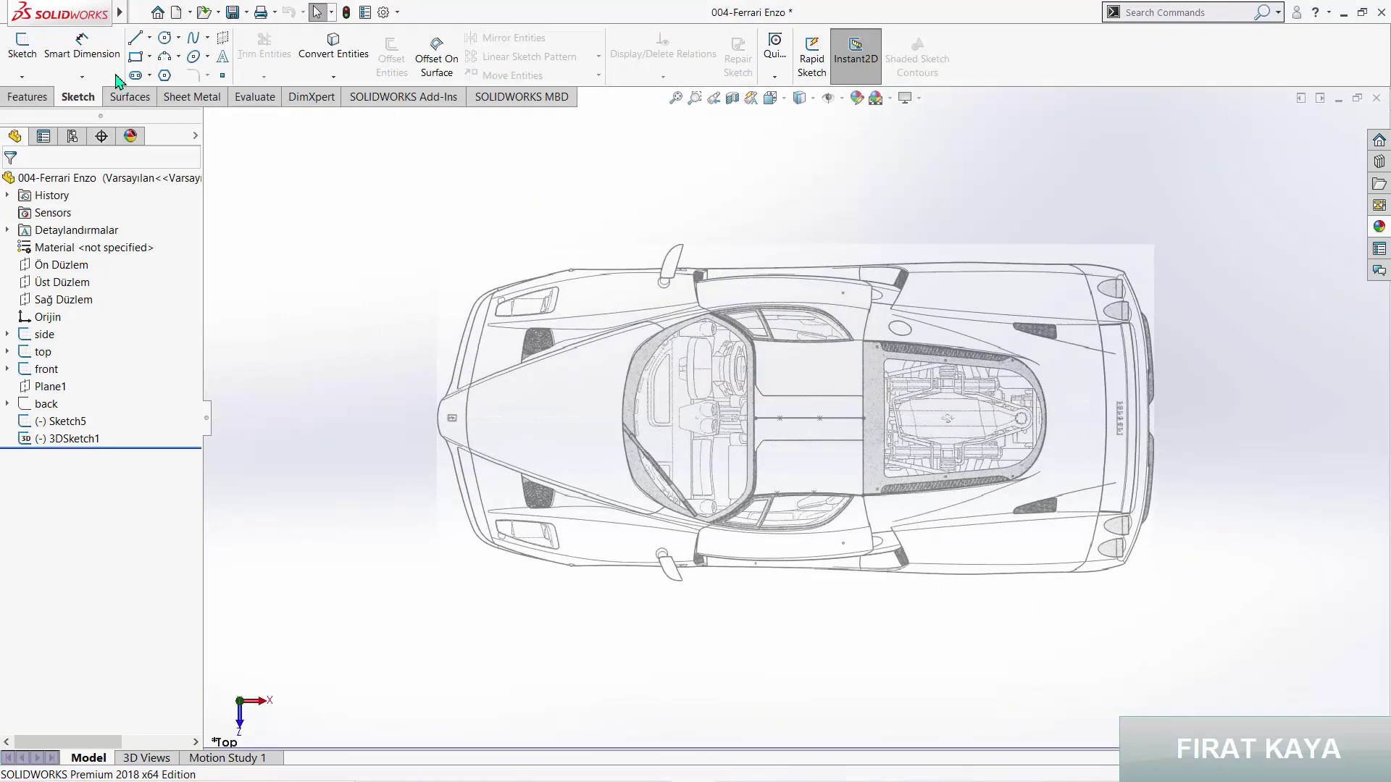
Step: Create 3DSketch2 with a three-point spline traced down the pillar edge to its corner
click(26, 82)
click(44, 111)
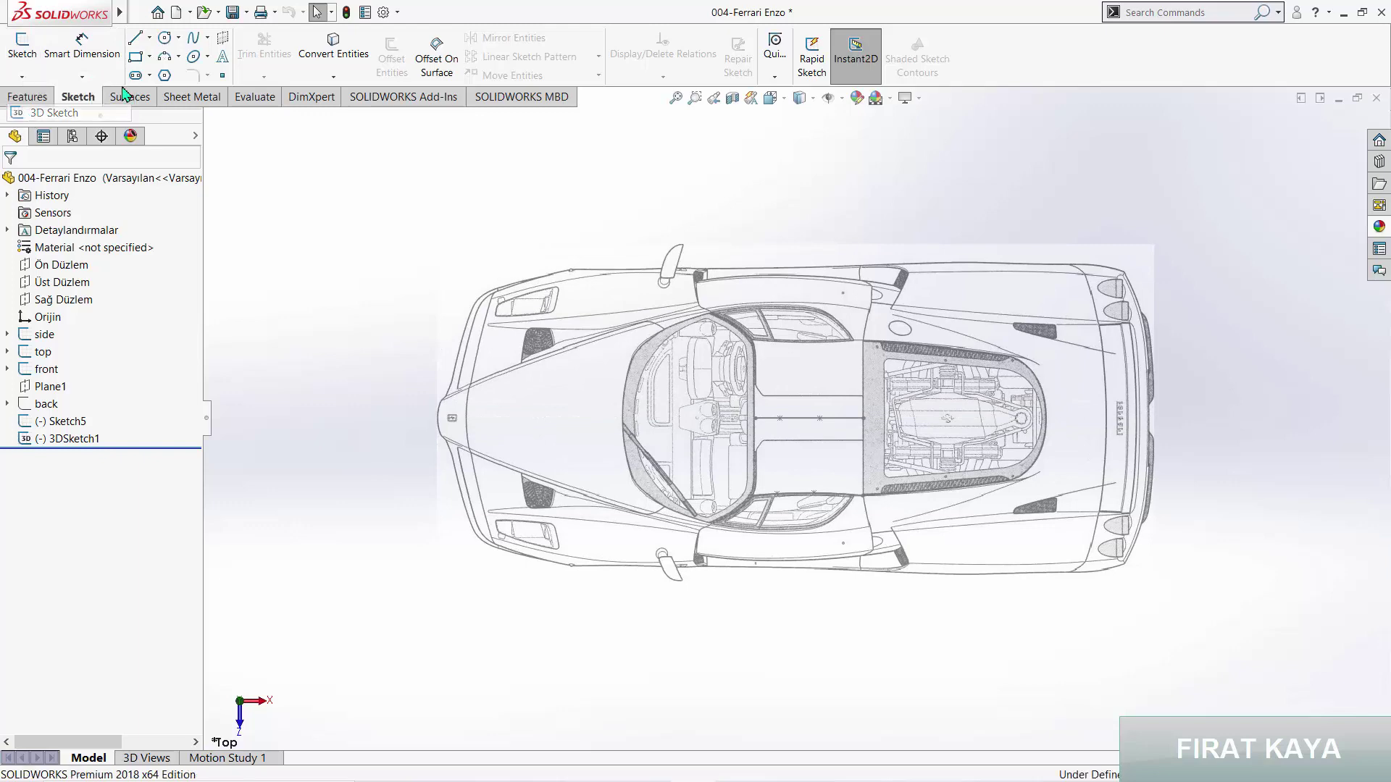
scroll(778, 476, down, 3)
scroll(777, 242, down, 2)
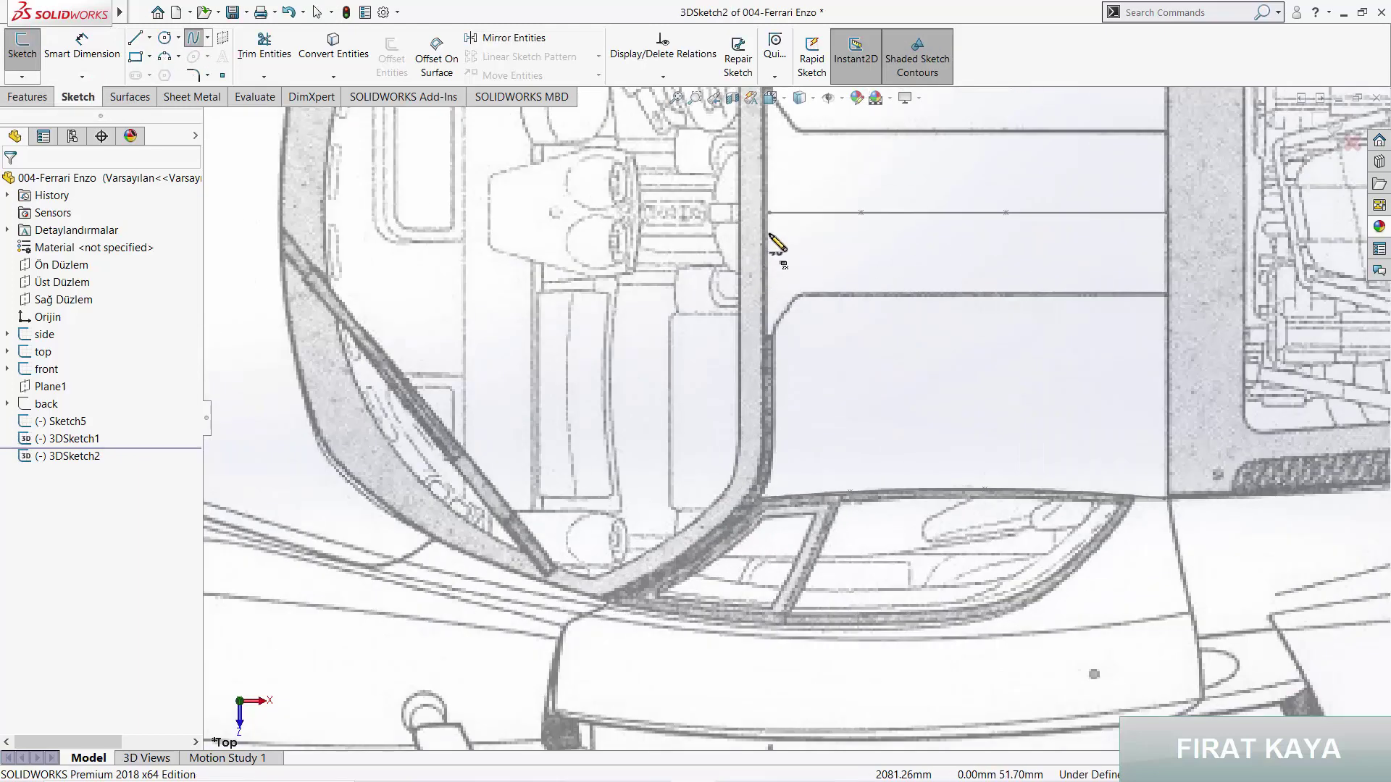
click(770, 212)
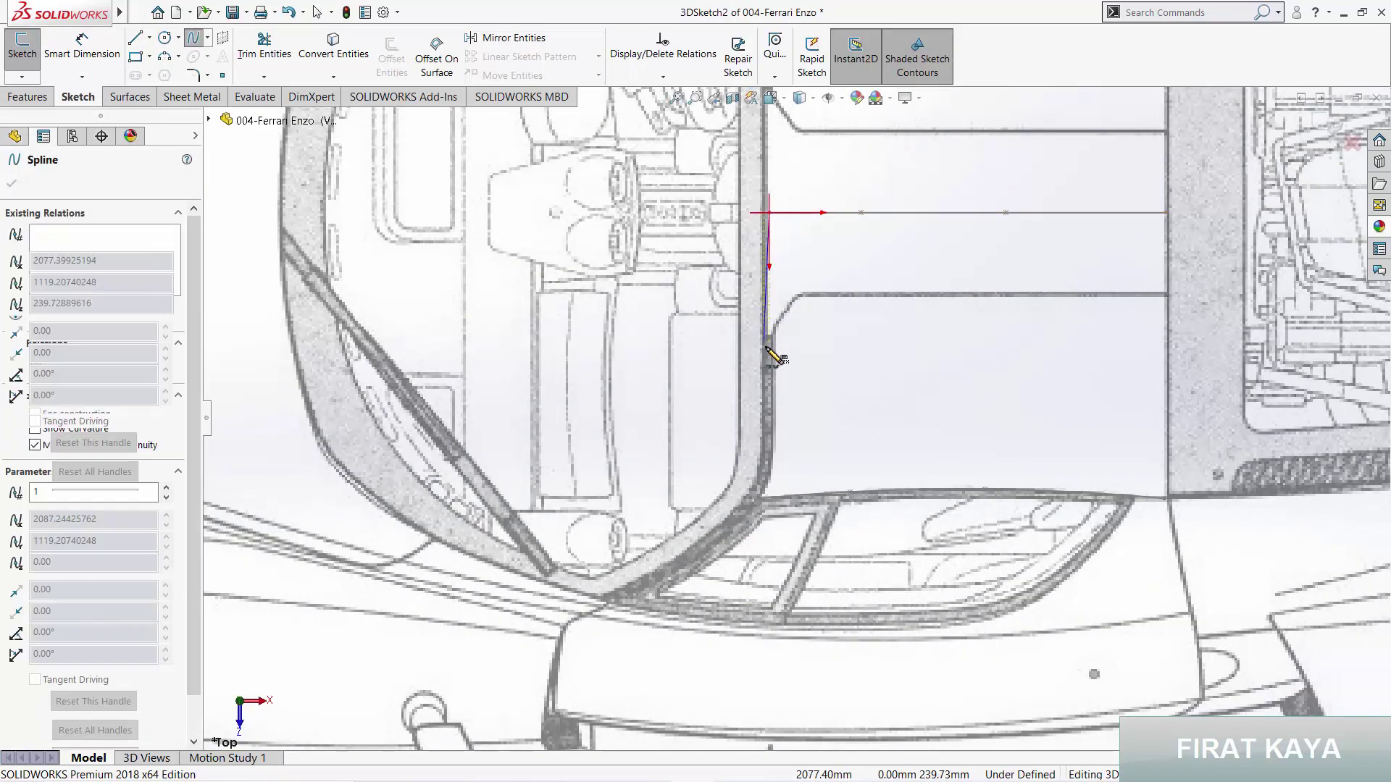
click(769, 339)
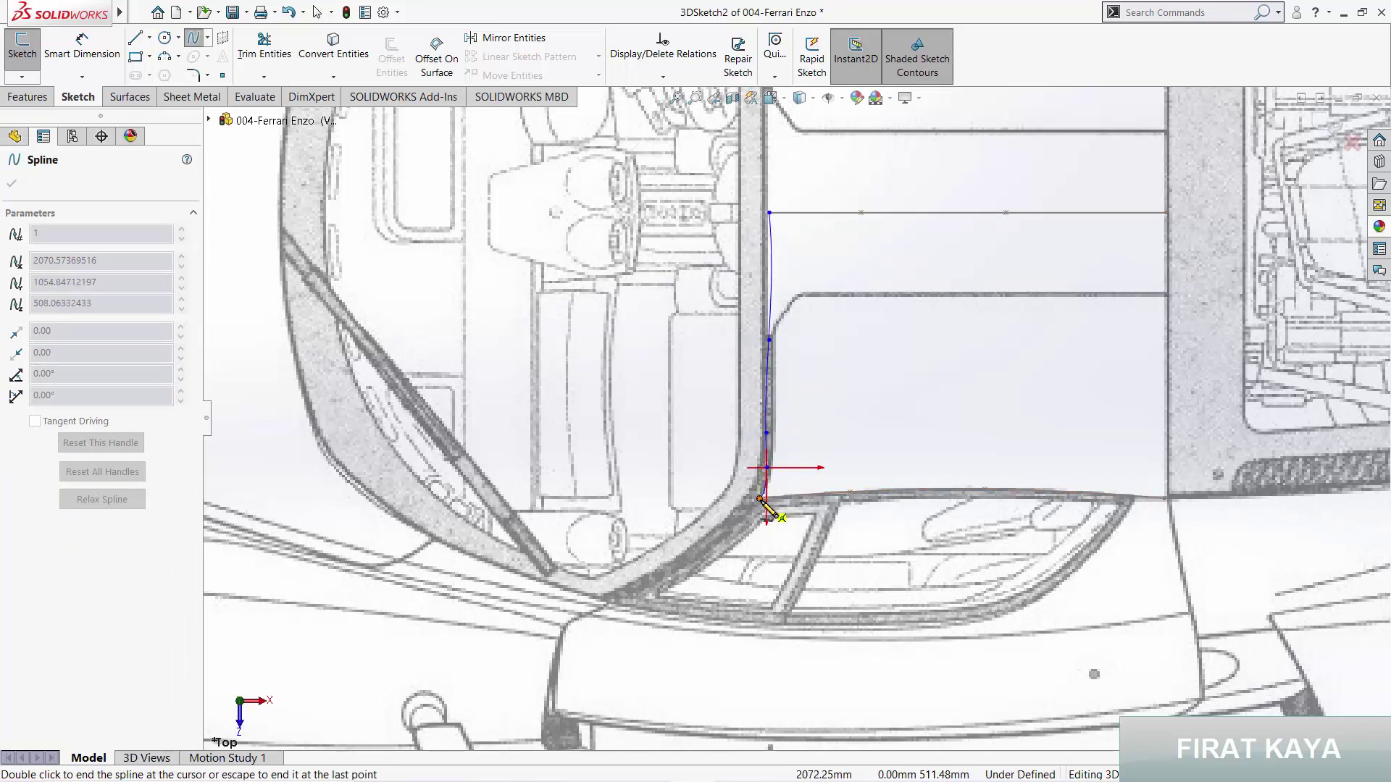
double_click(759, 498)
Step: Drag the pillar spline's points onto the pillar edge in the reference drawing
scroll(746, 435, down, 5)
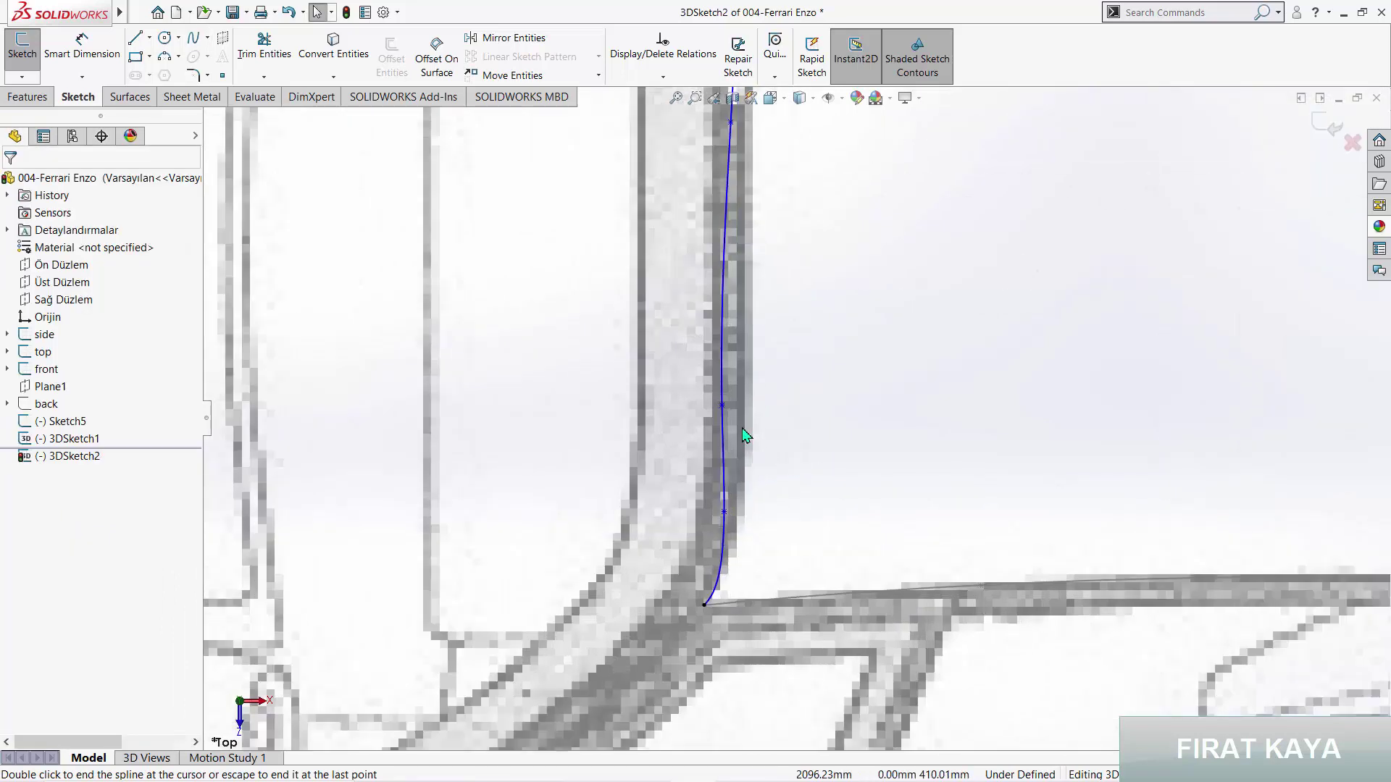
drag(724, 405, 748, 385)
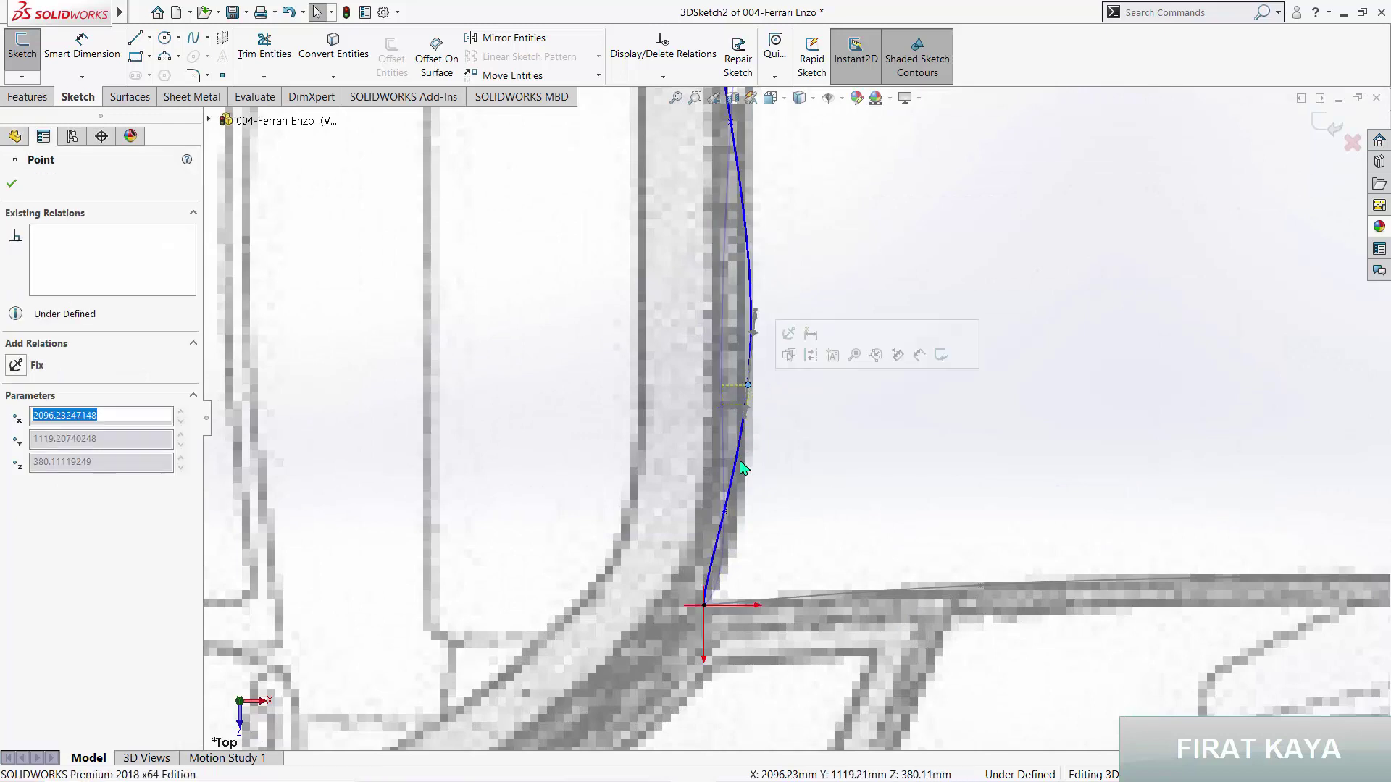
drag(725, 516, 733, 520)
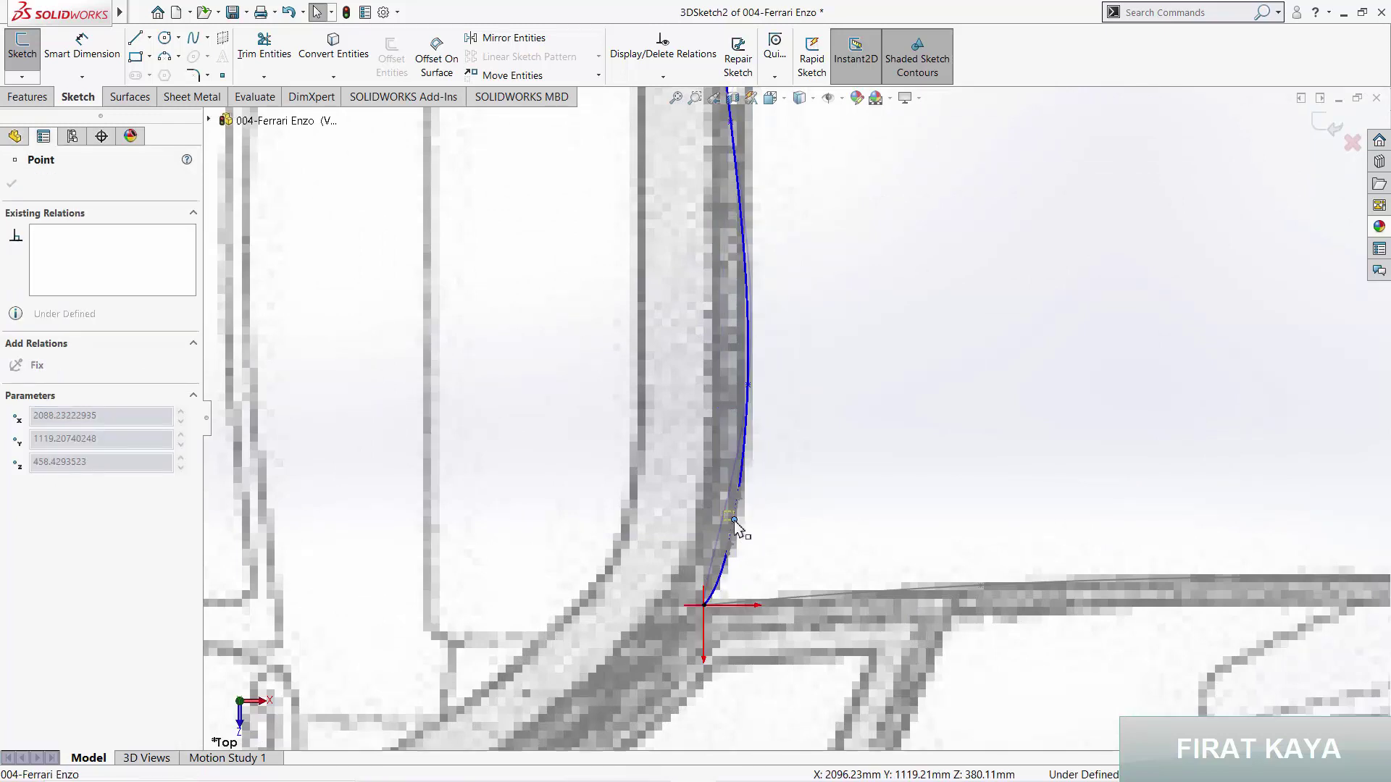
scroll(728, 312, up, 3)
scroll(746, 347, down, 2)
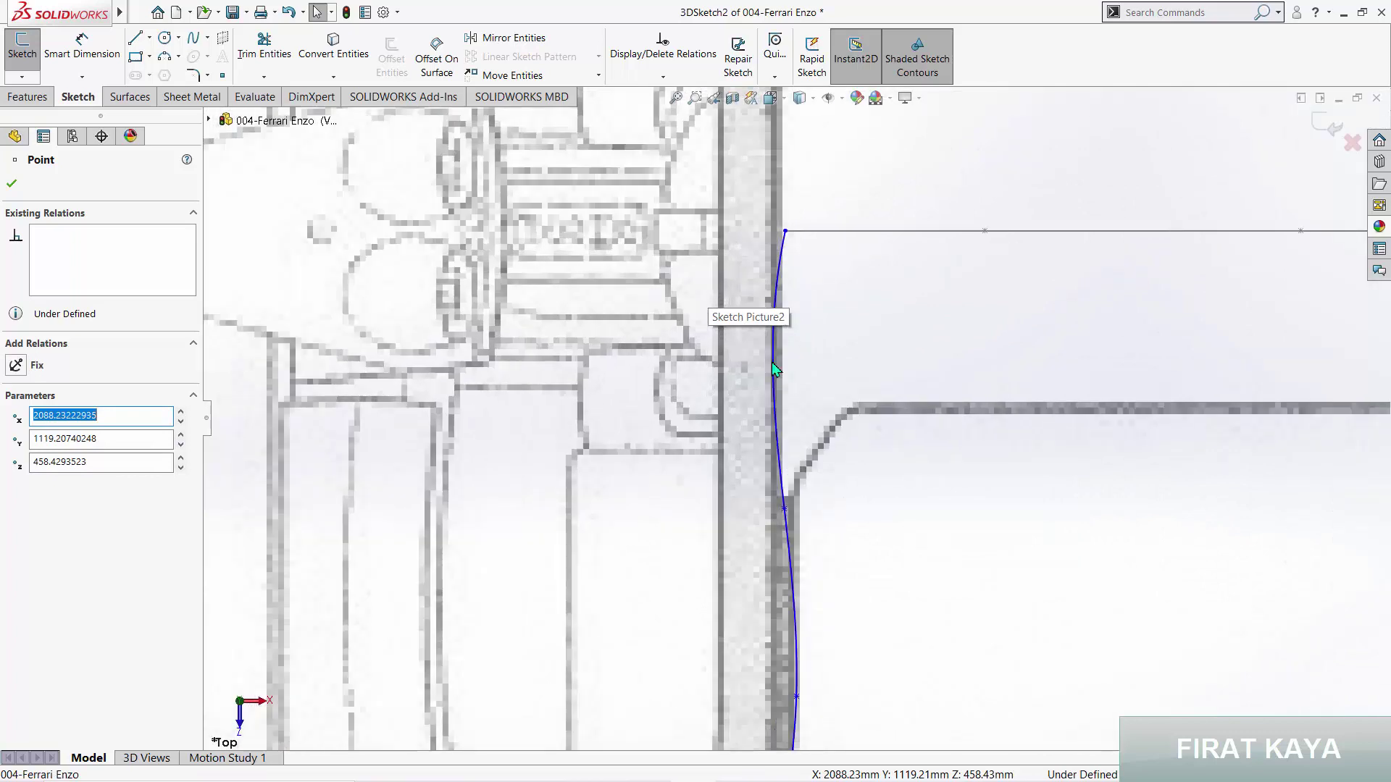
click(784, 519)
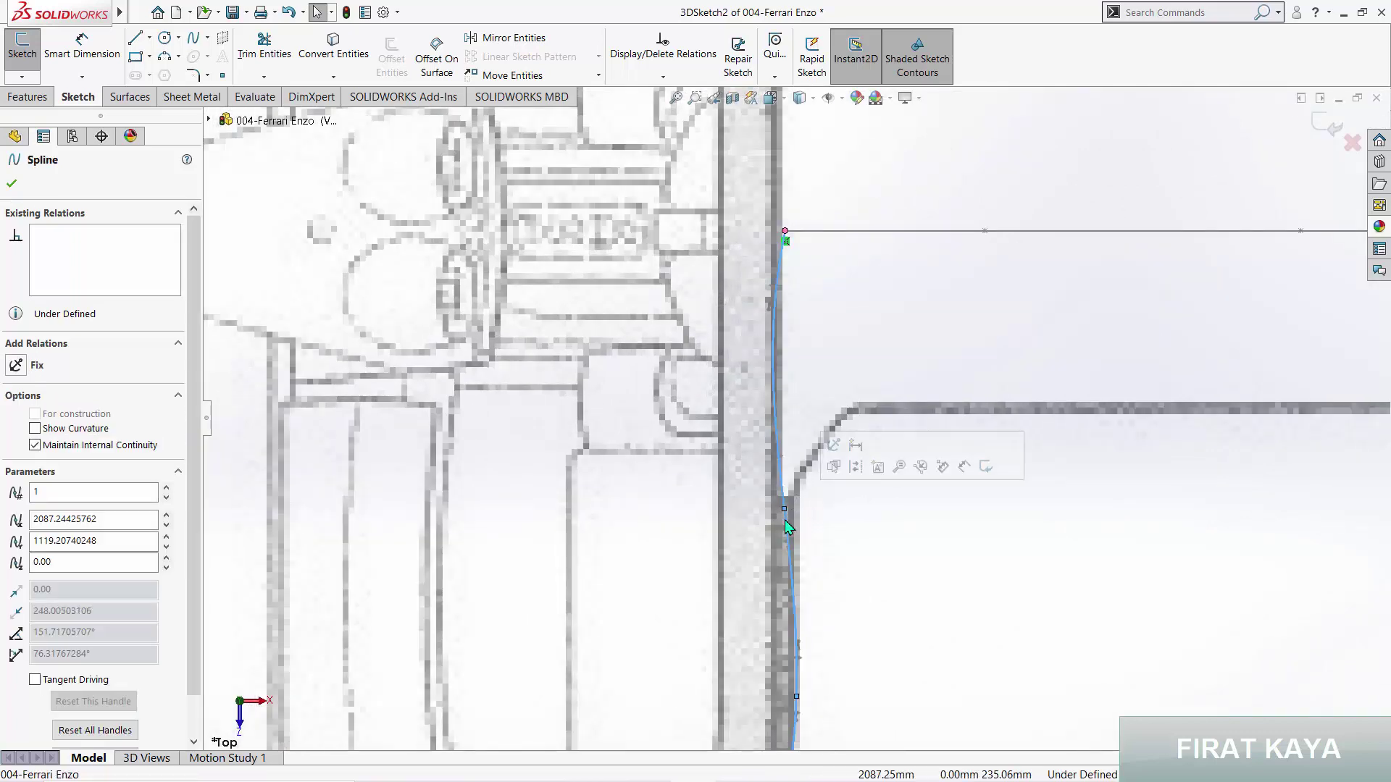
drag(786, 511, 790, 509)
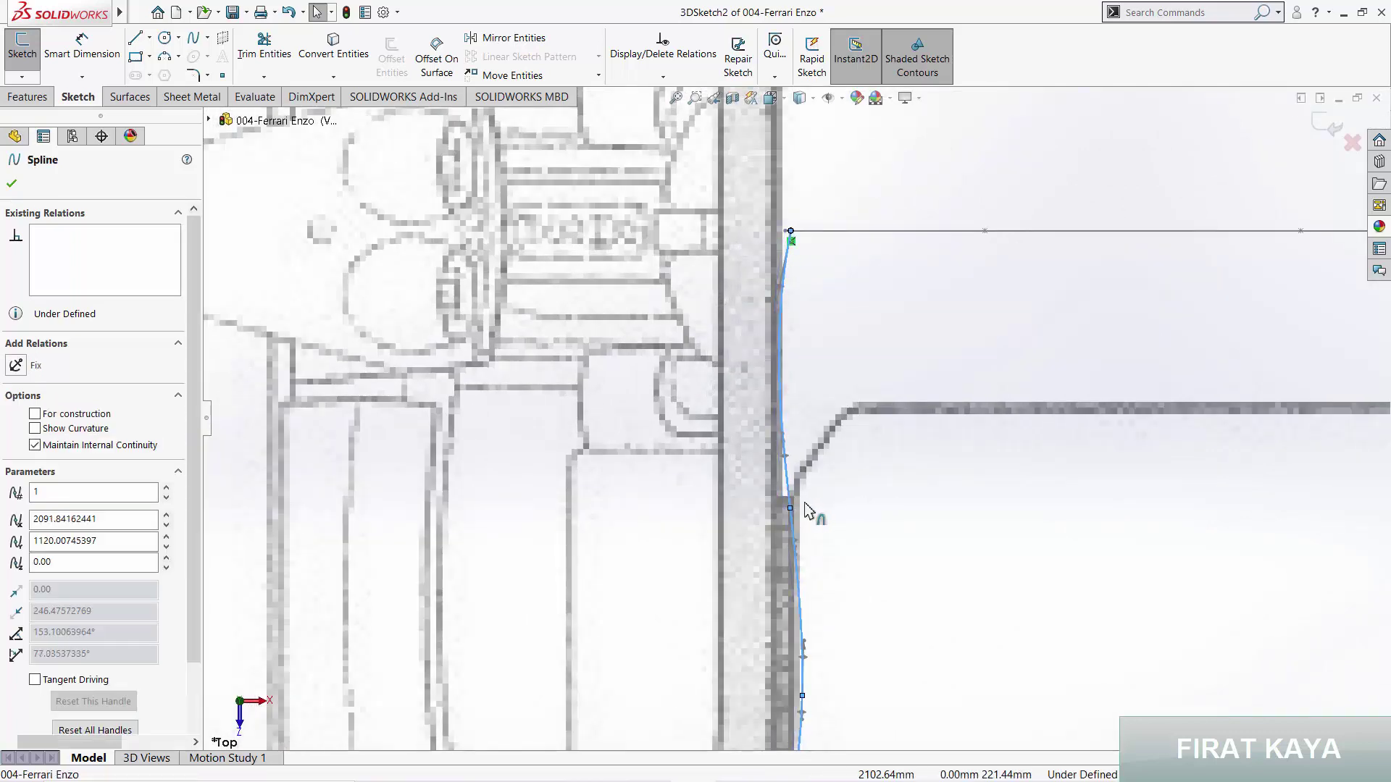
key(Escape)
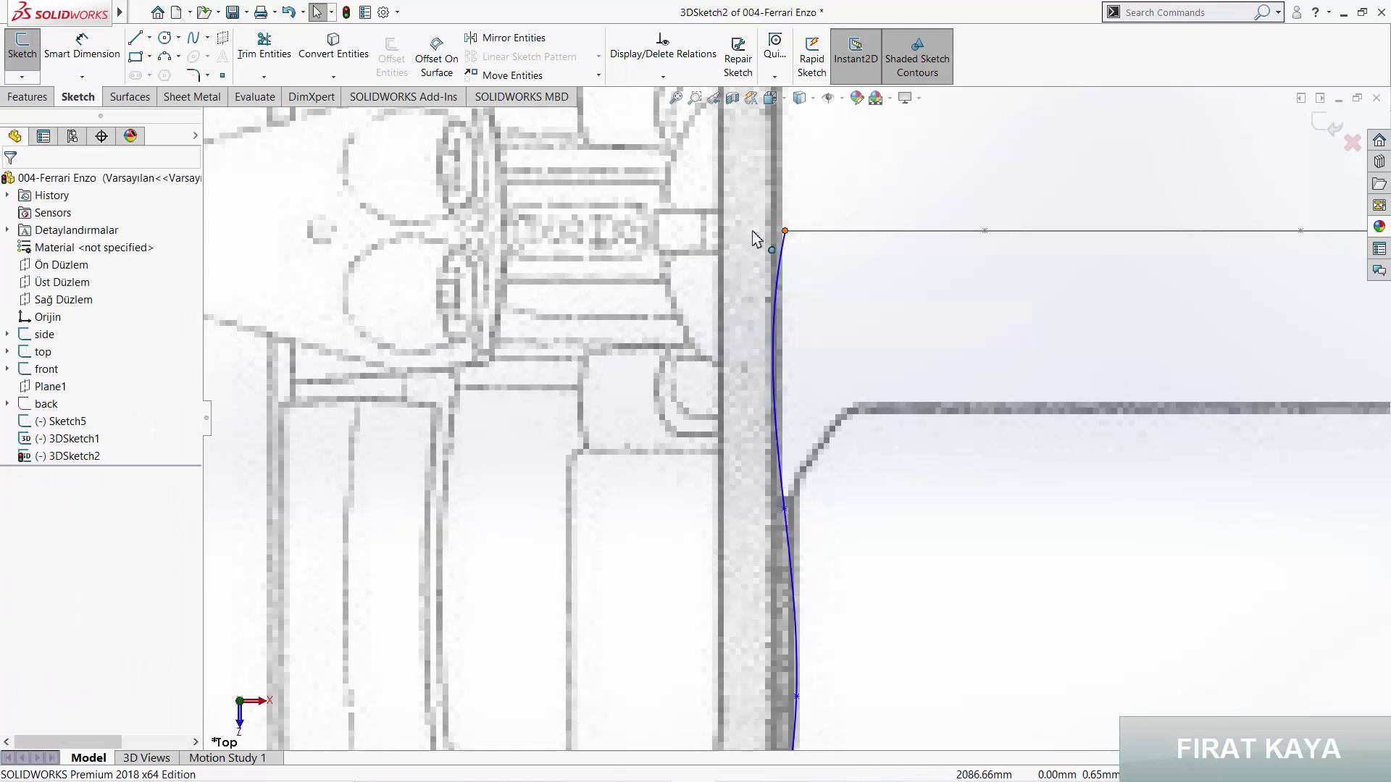
Step: Snap the spline's top end to the roof line and make it tangent to a vertical centerline
drag(784, 230, 781, 230)
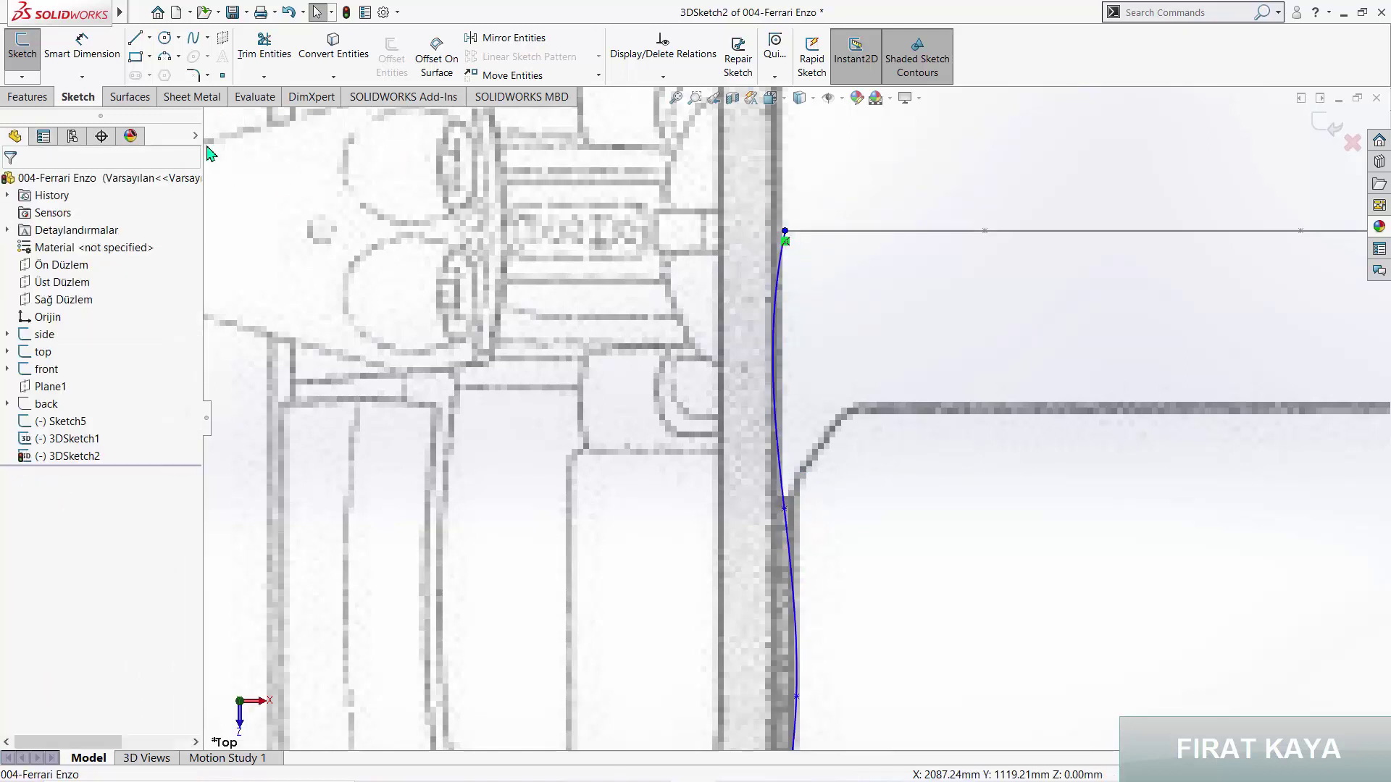
click(149, 37)
click(163, 70)
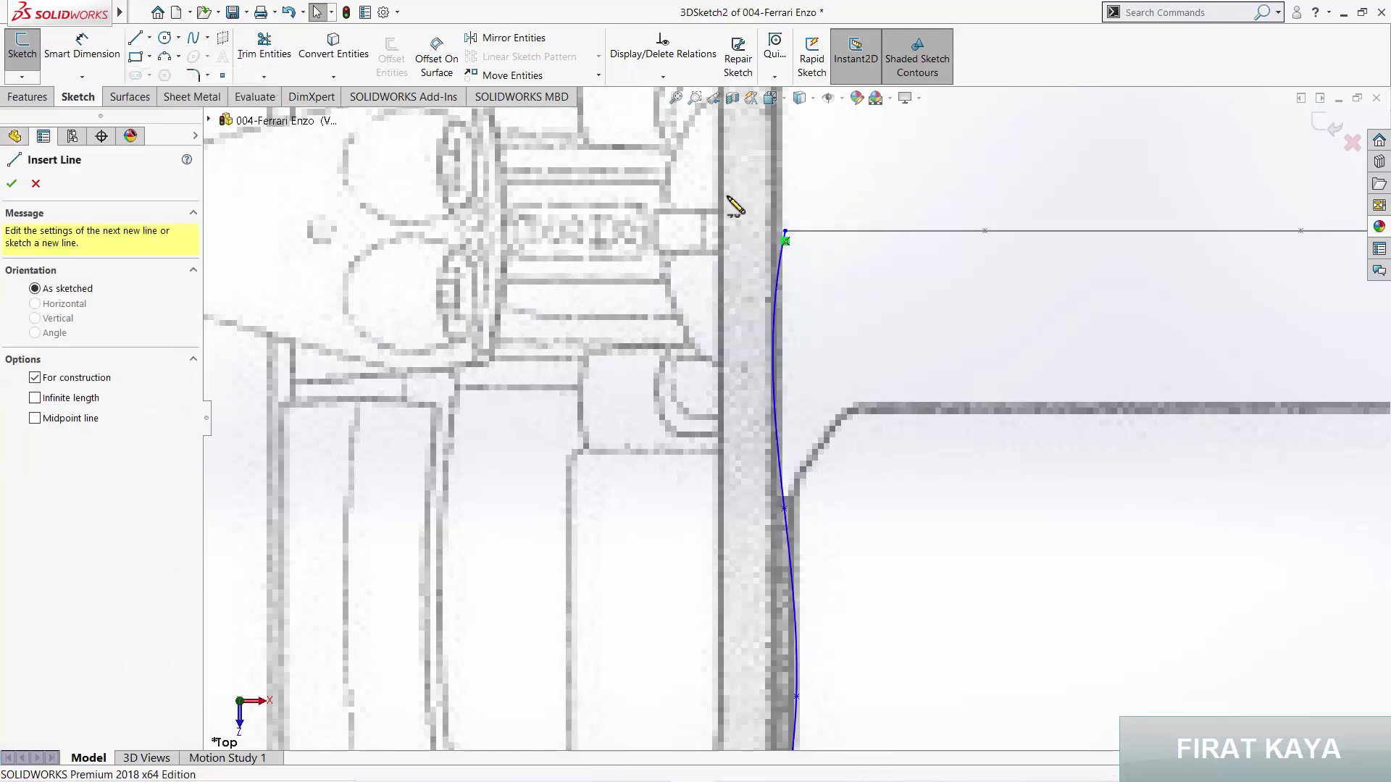
drag(784, 230, 785, 136)
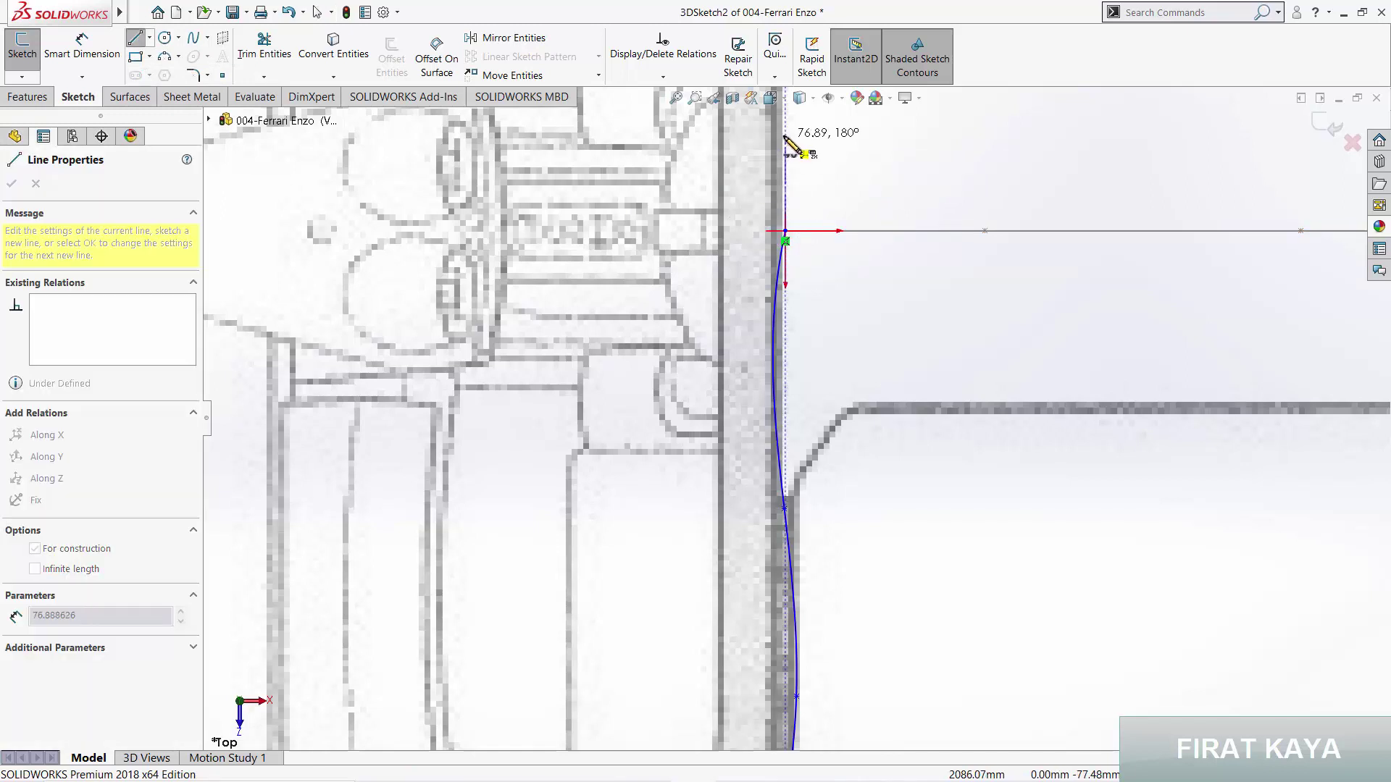
key(Escape)
click(784, 181)
ctrl+click(778, 268)
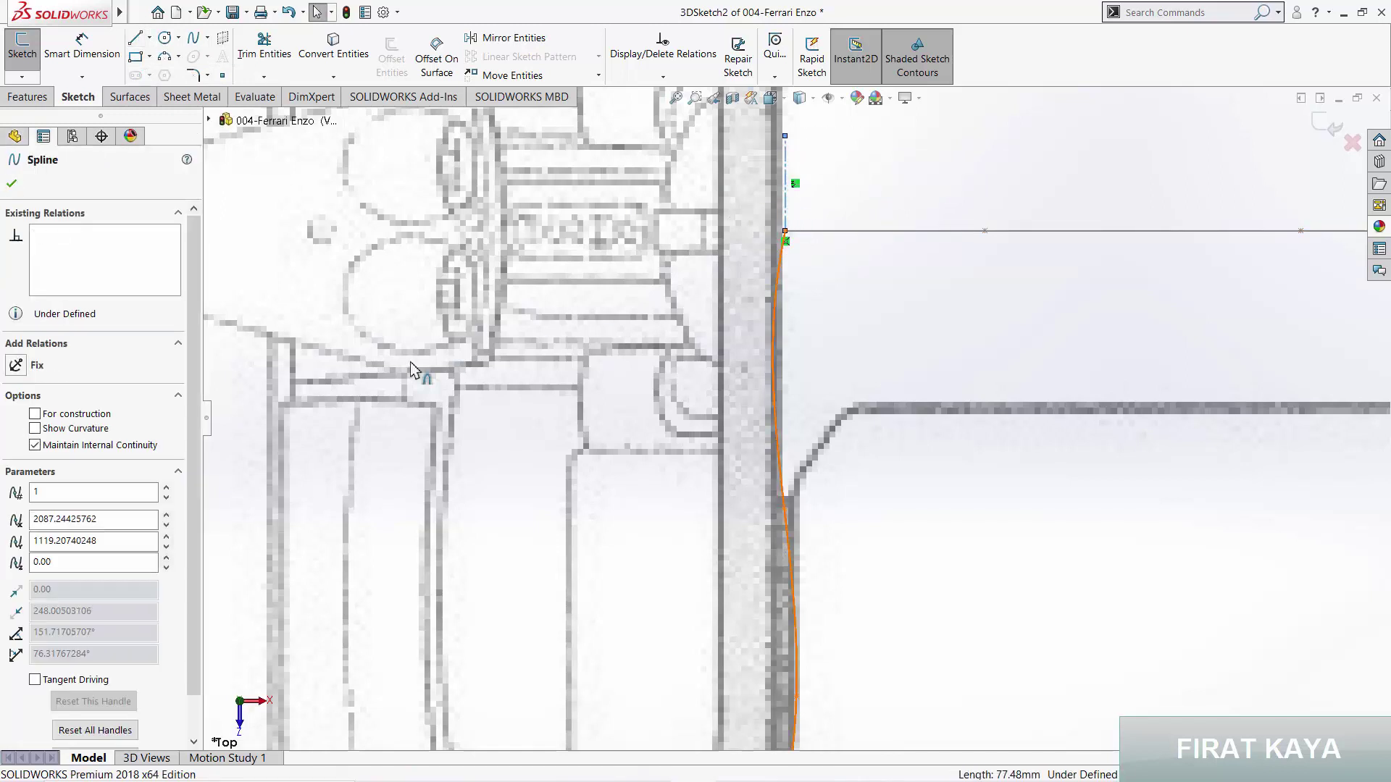
click(16, 440)
click(746, 384)
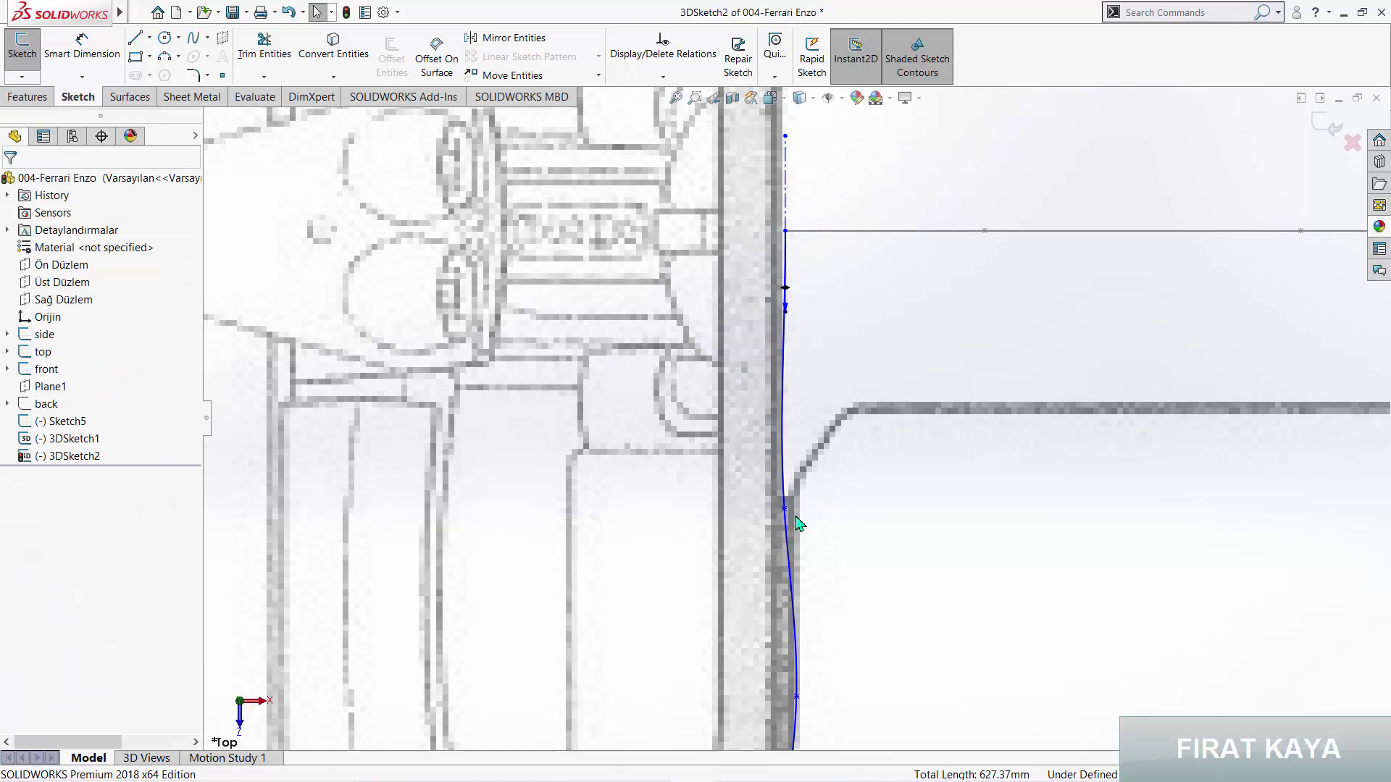
Step: Refine the lower spline points and nudge the top point to hug the pillar edge
drag(785, 509, 795, 509)
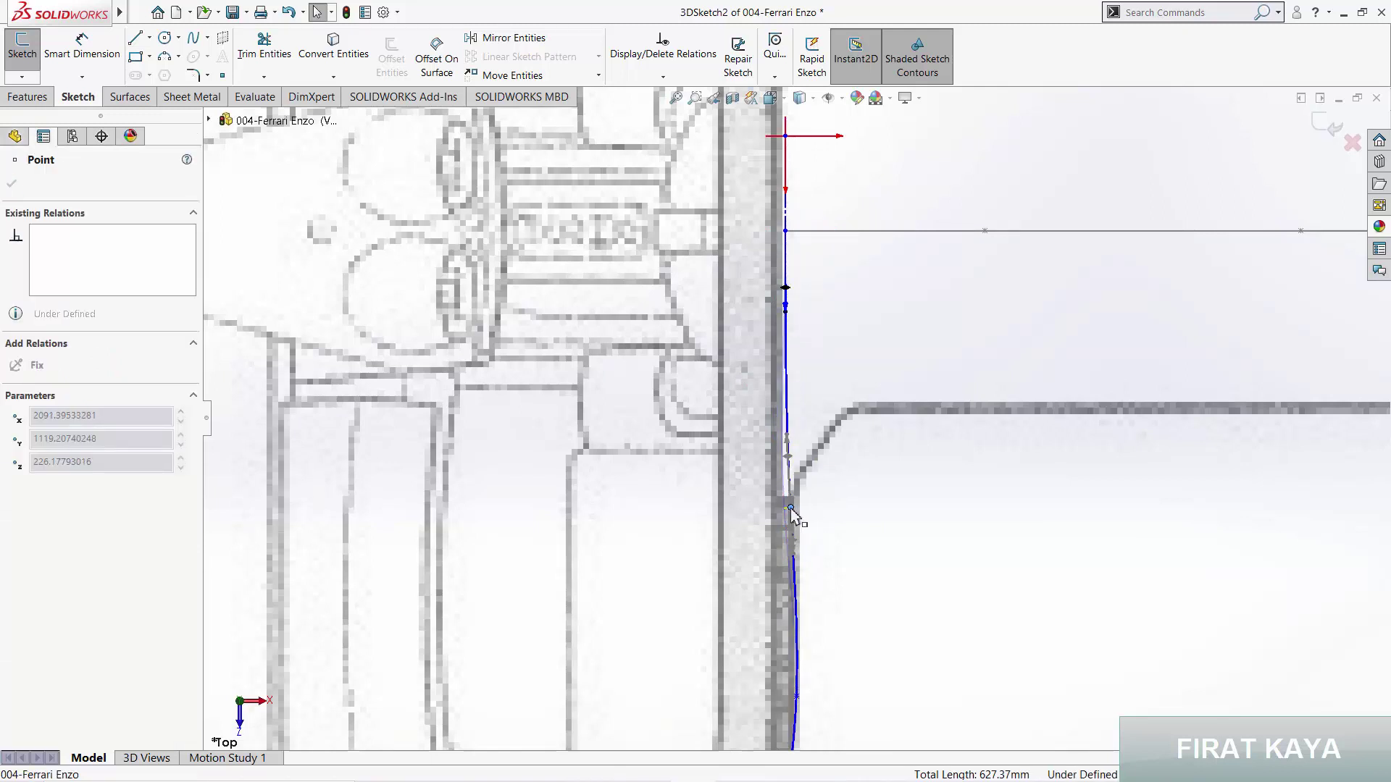
scroll(788, 520, up, 3)
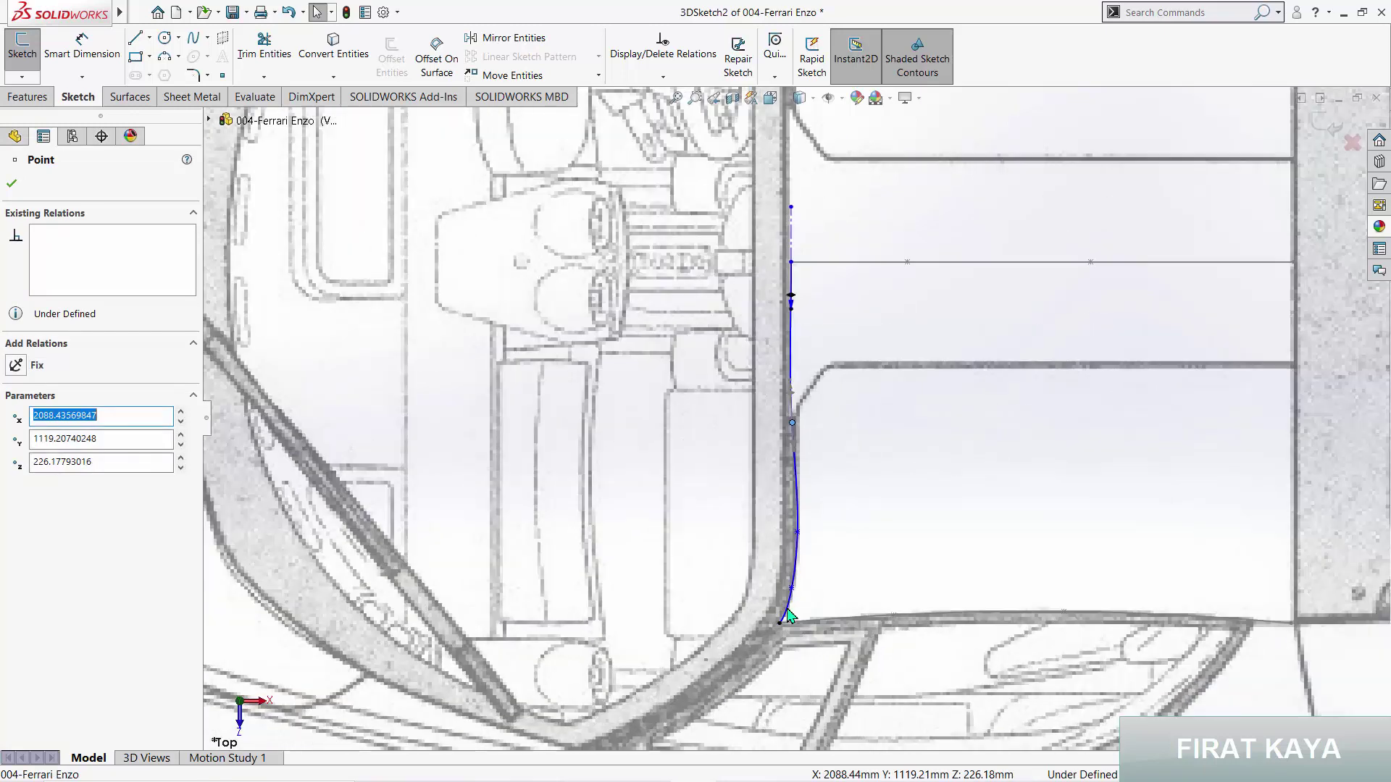
scroll(797, 499, down, 3)
scroll(811, 476, down, 2)
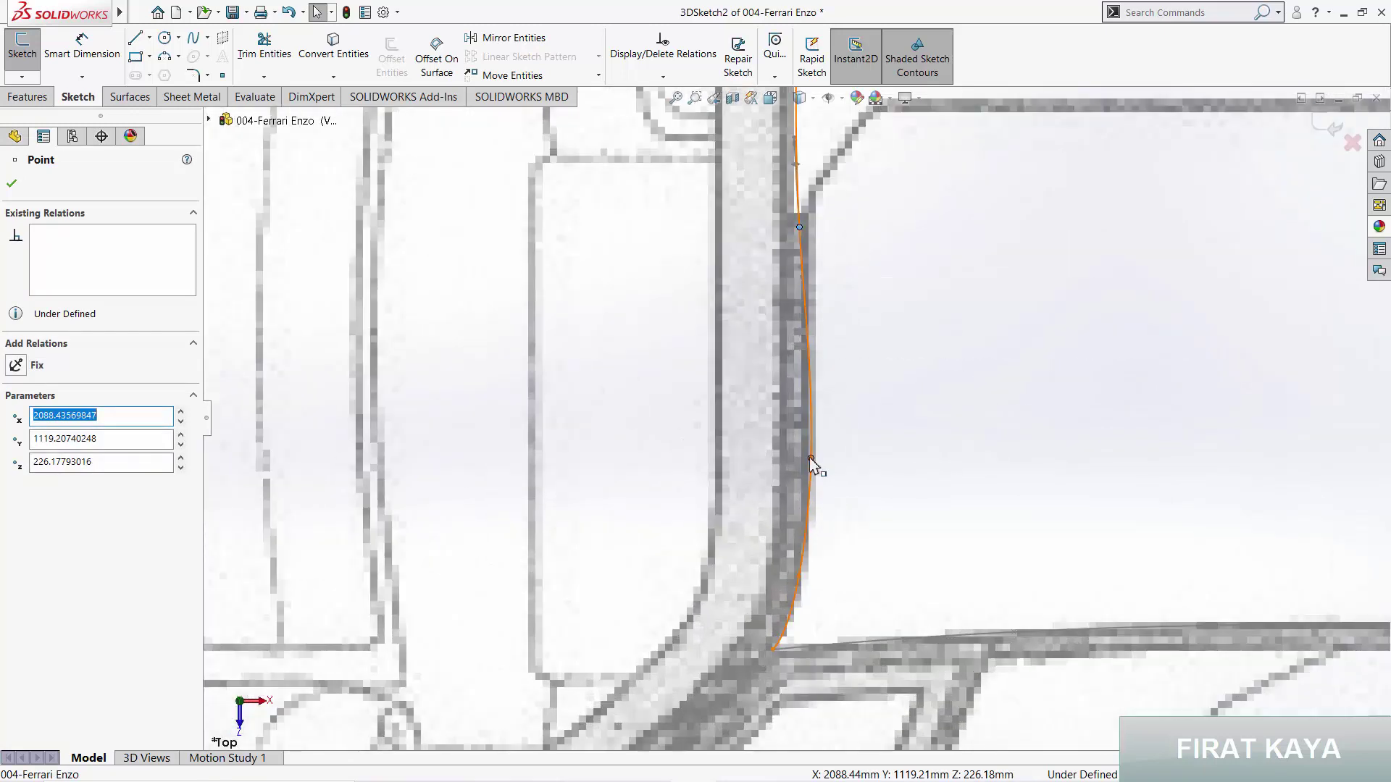
drag(816, 461, 802, 459)
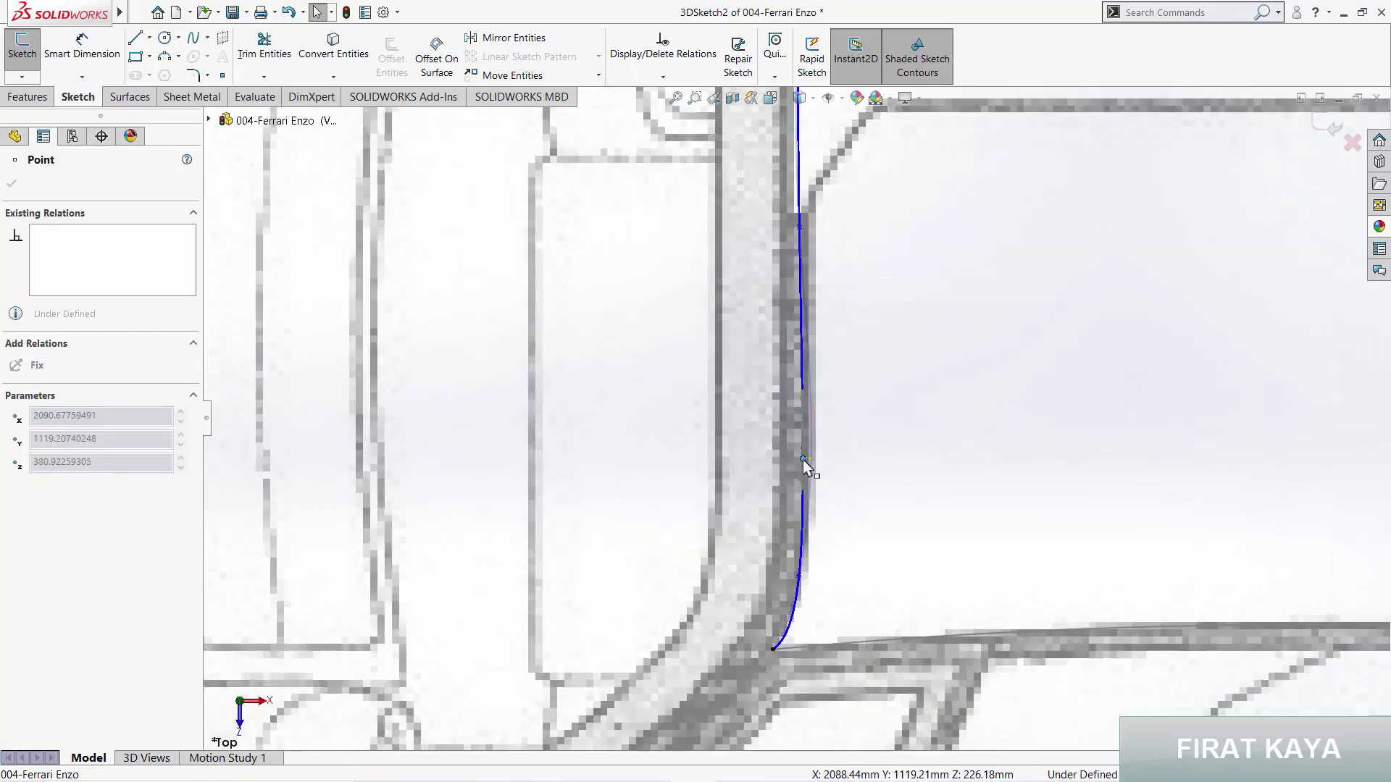
key(Escape)
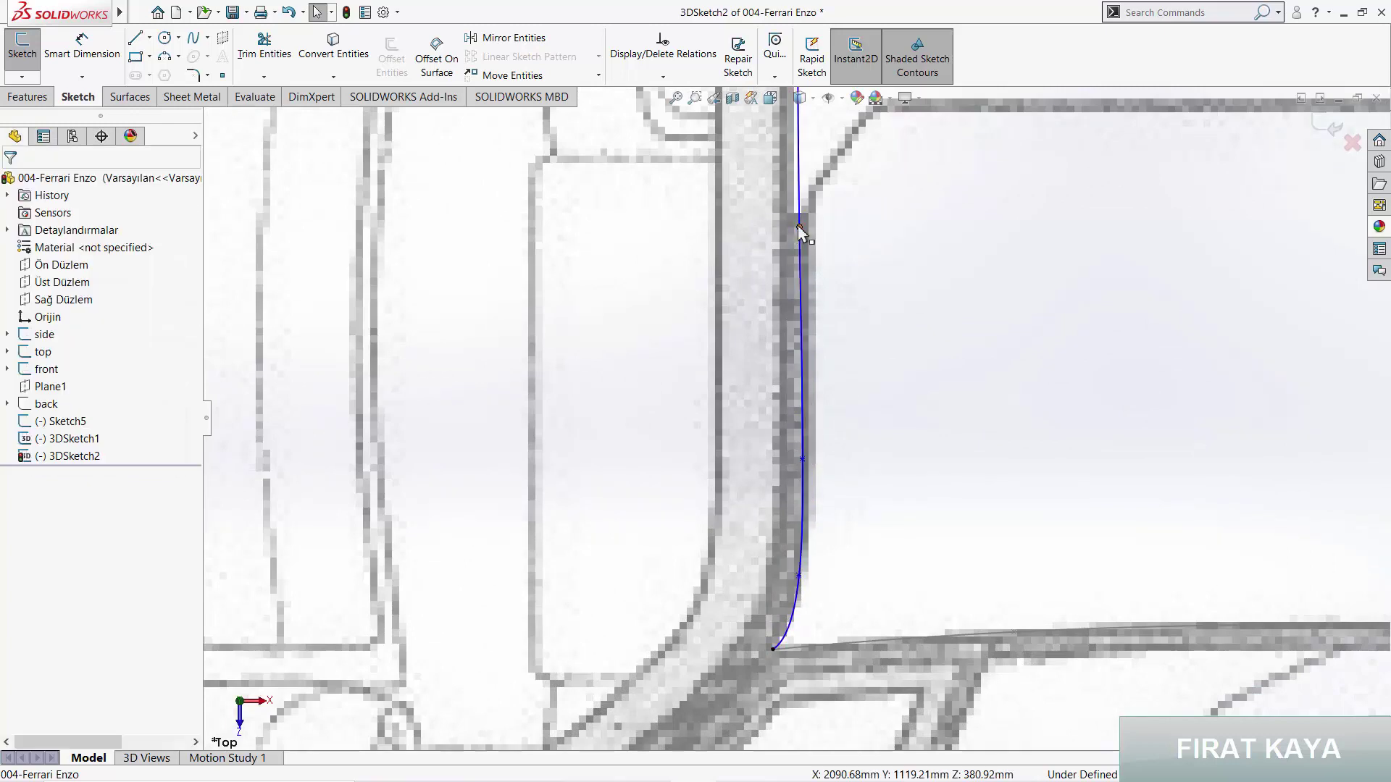
click(799, 227)
drag(800, 227, 802, 228)
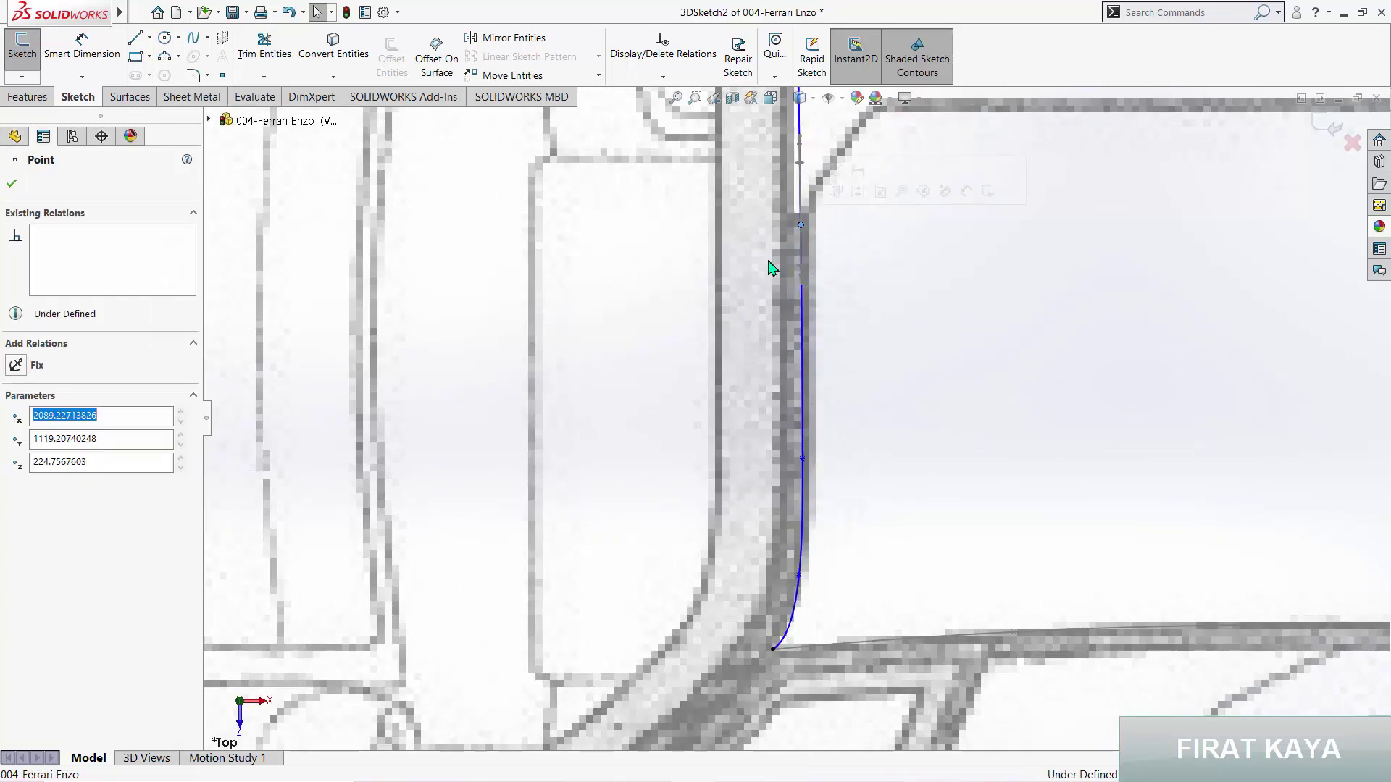
key(Escape)
scroll(746, 376, up, 5)
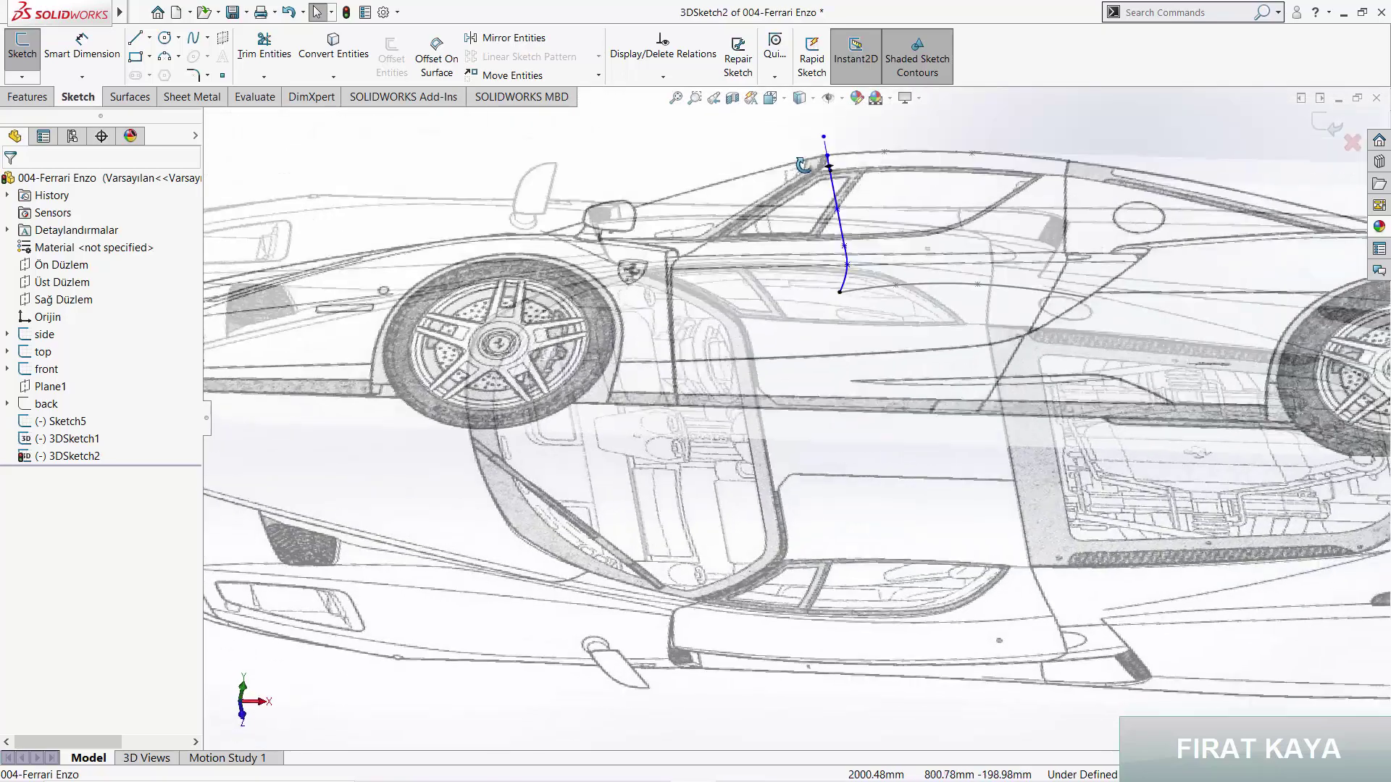
Step: Switch to the Left view and lower three windshield spline points onto the roof line
middle_drag(746, 377, 567, 560)
key(space)
click(567, 560)
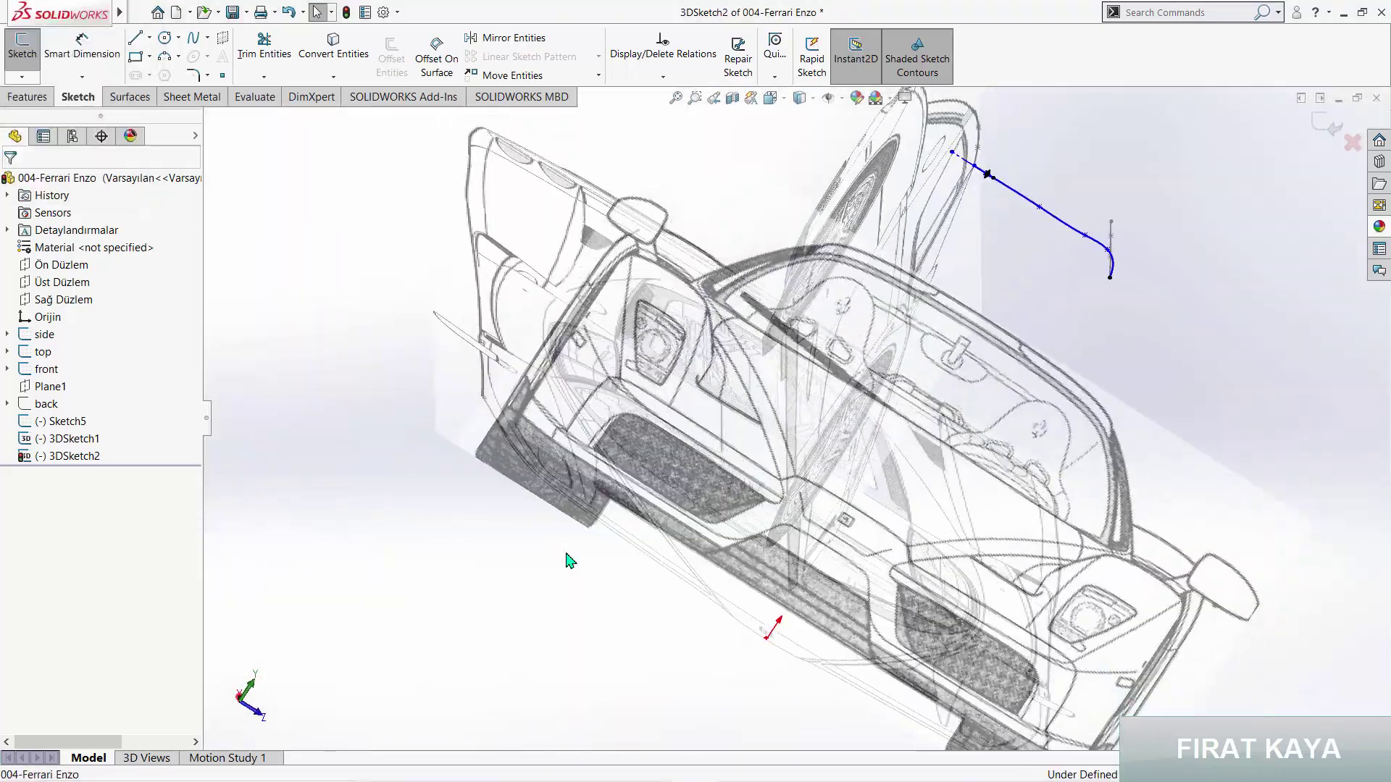
scroll(978, 283, down, 5)
scroll(978, 283, down, 3)
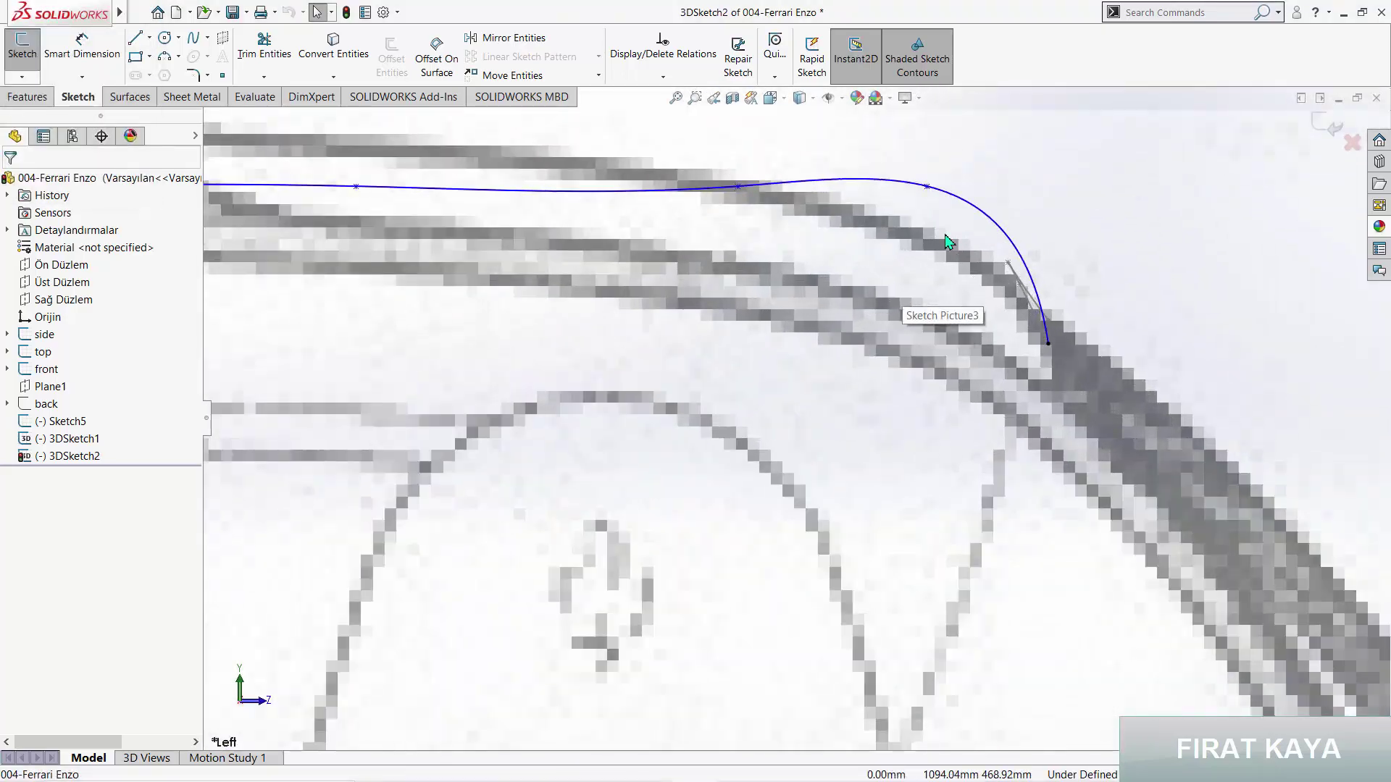
mouse_move(926, 189)
mouse_down()
mouse_move(924, 307)
mouse_move(928, 293)
mouse_up()
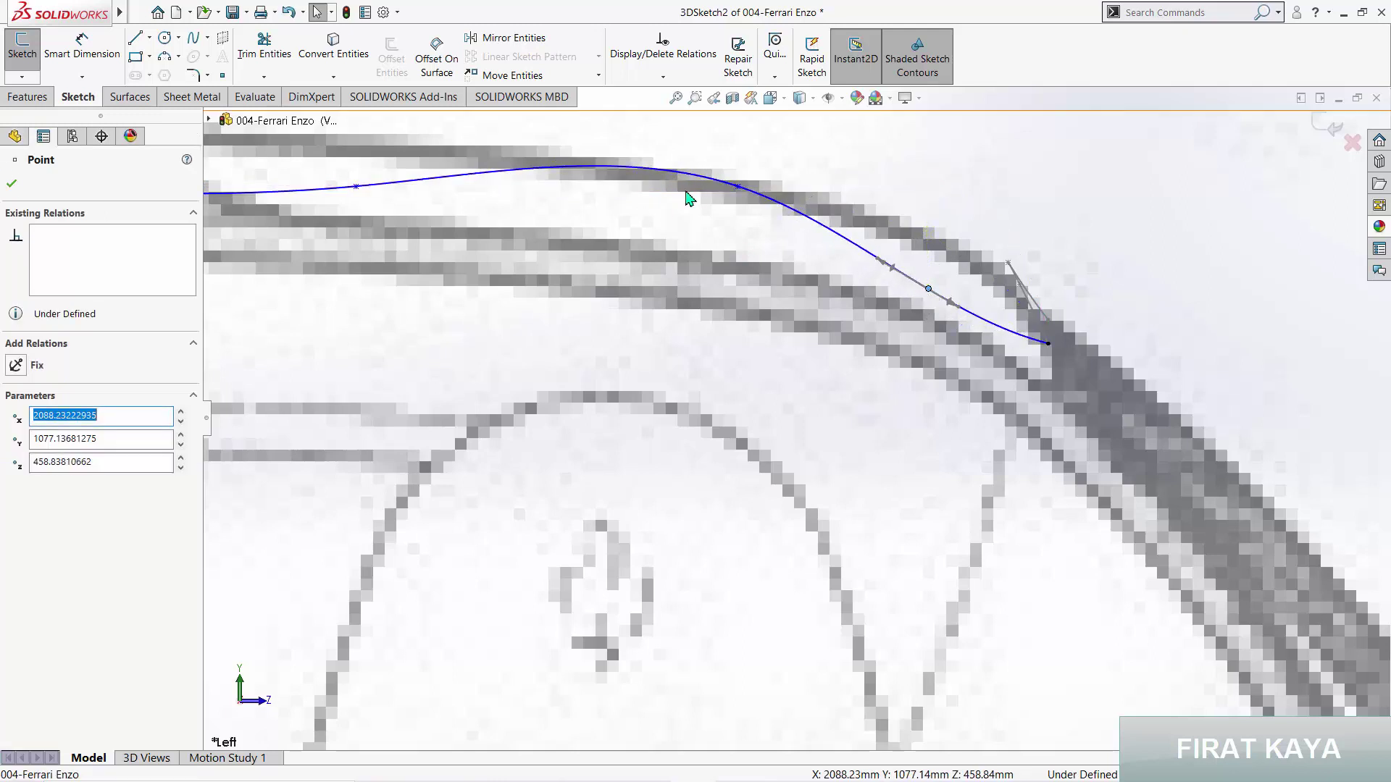
drag(737, 187, 746, 239)
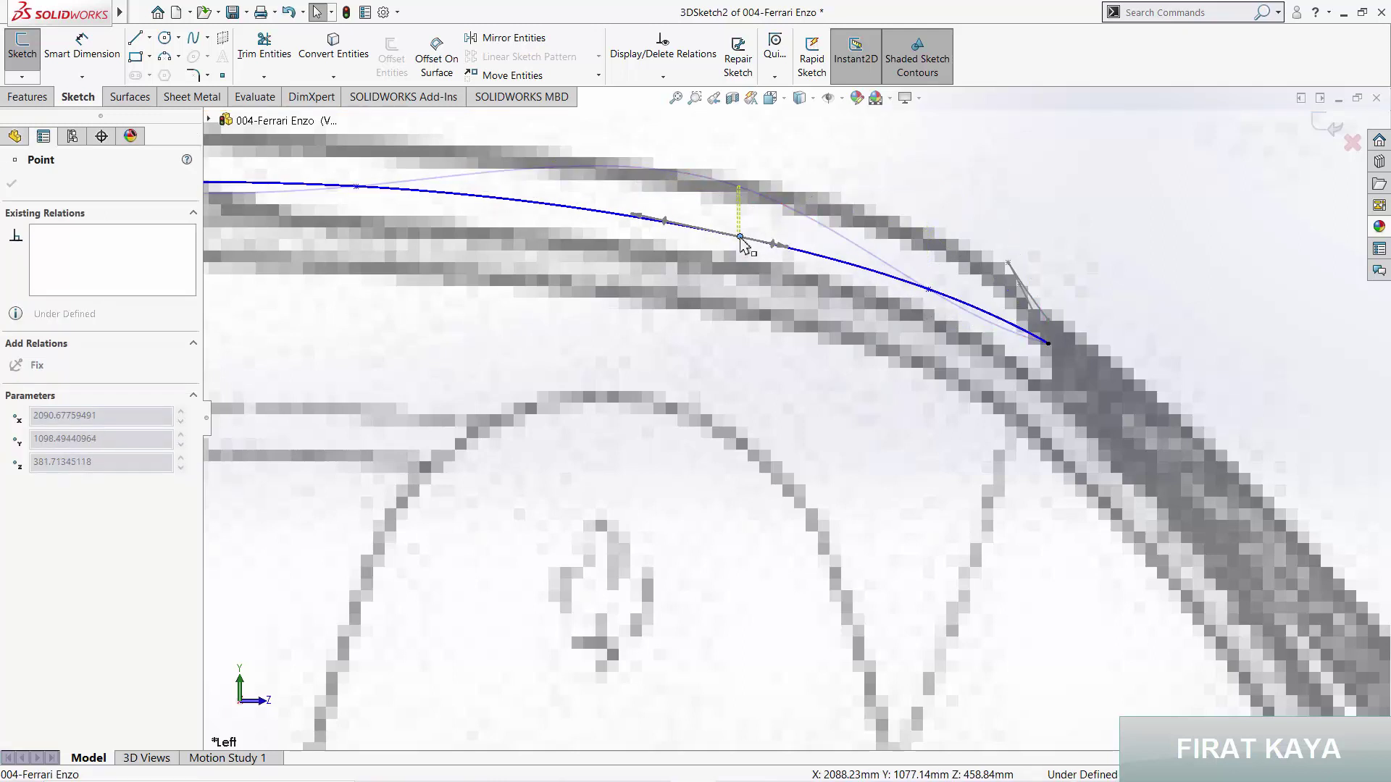
scroll(730, 248, up, 3)
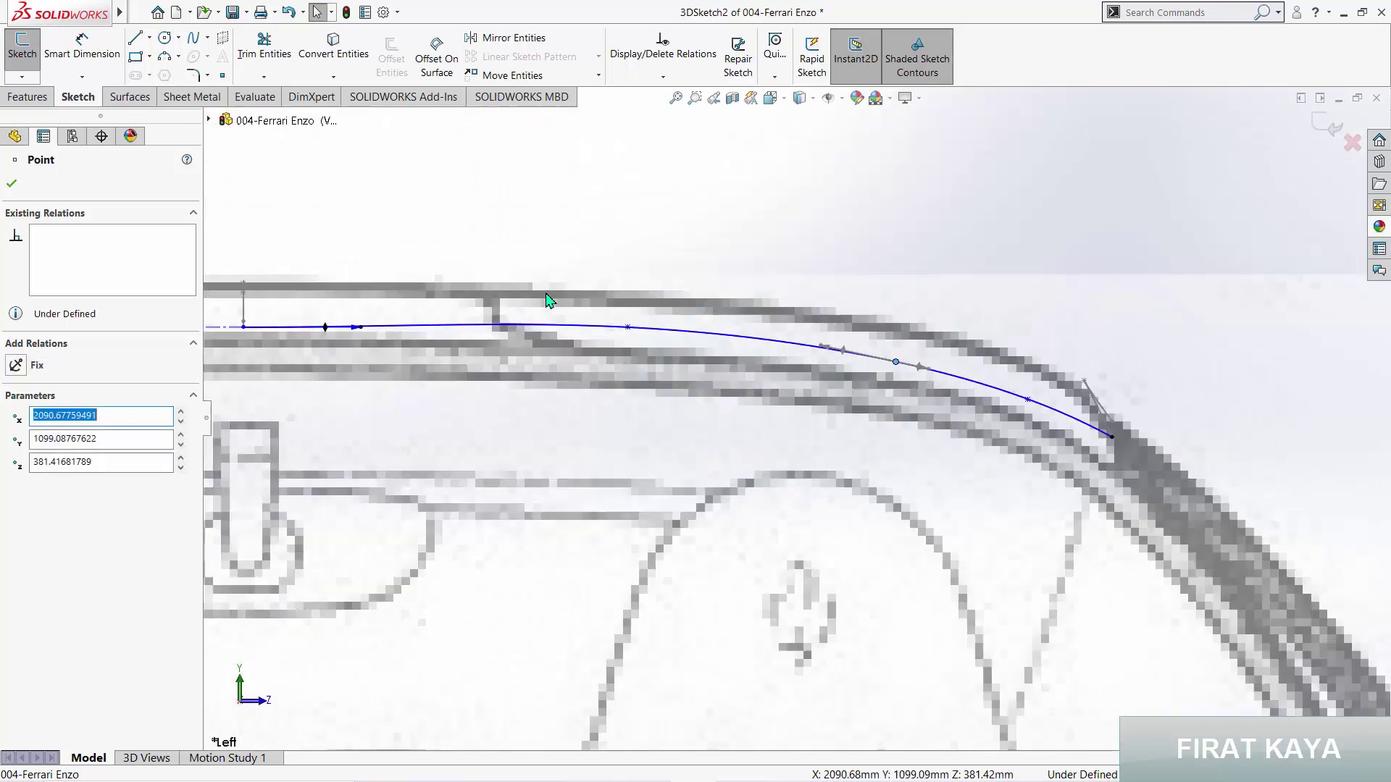
scroll(661, 344, down, 2)
drag(658, 342, 656, 355)
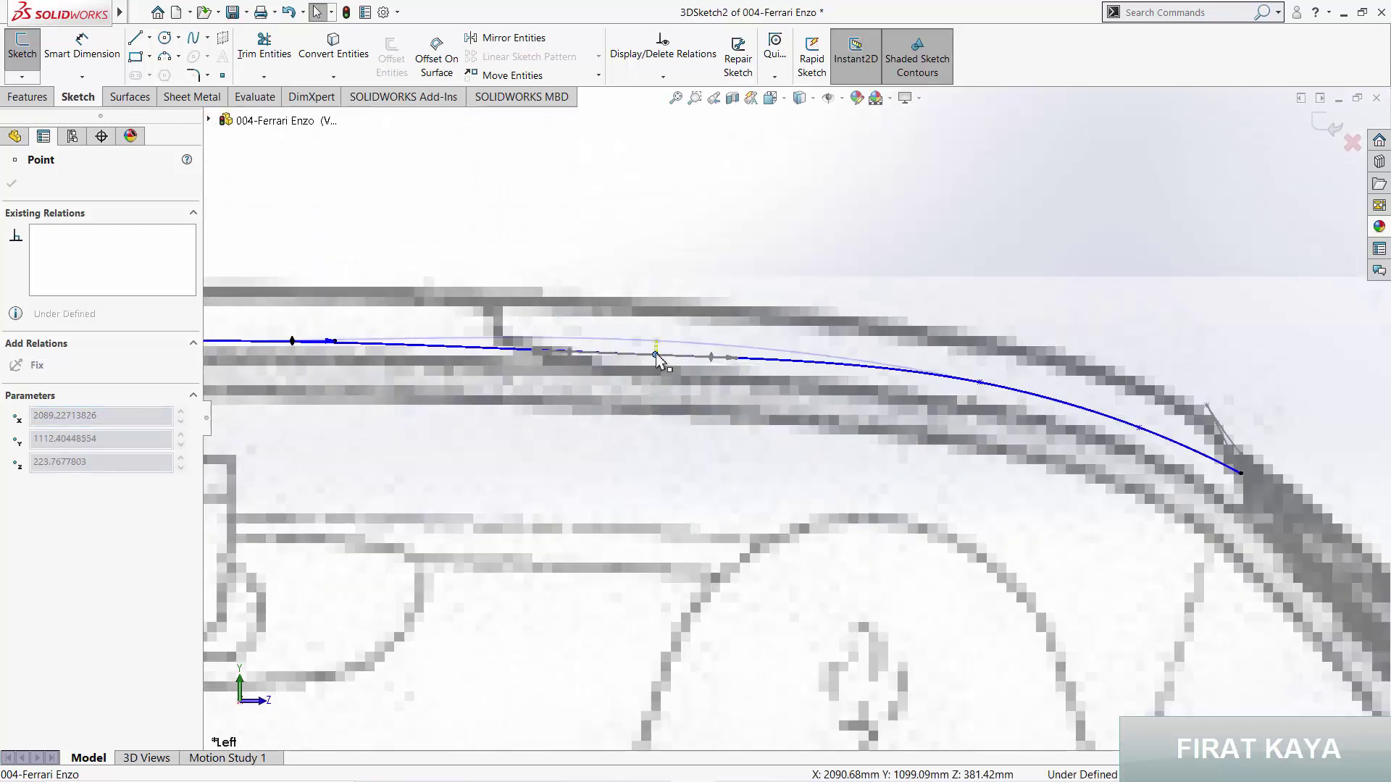
scroll(638, 384, up, 3)
key(Escape)
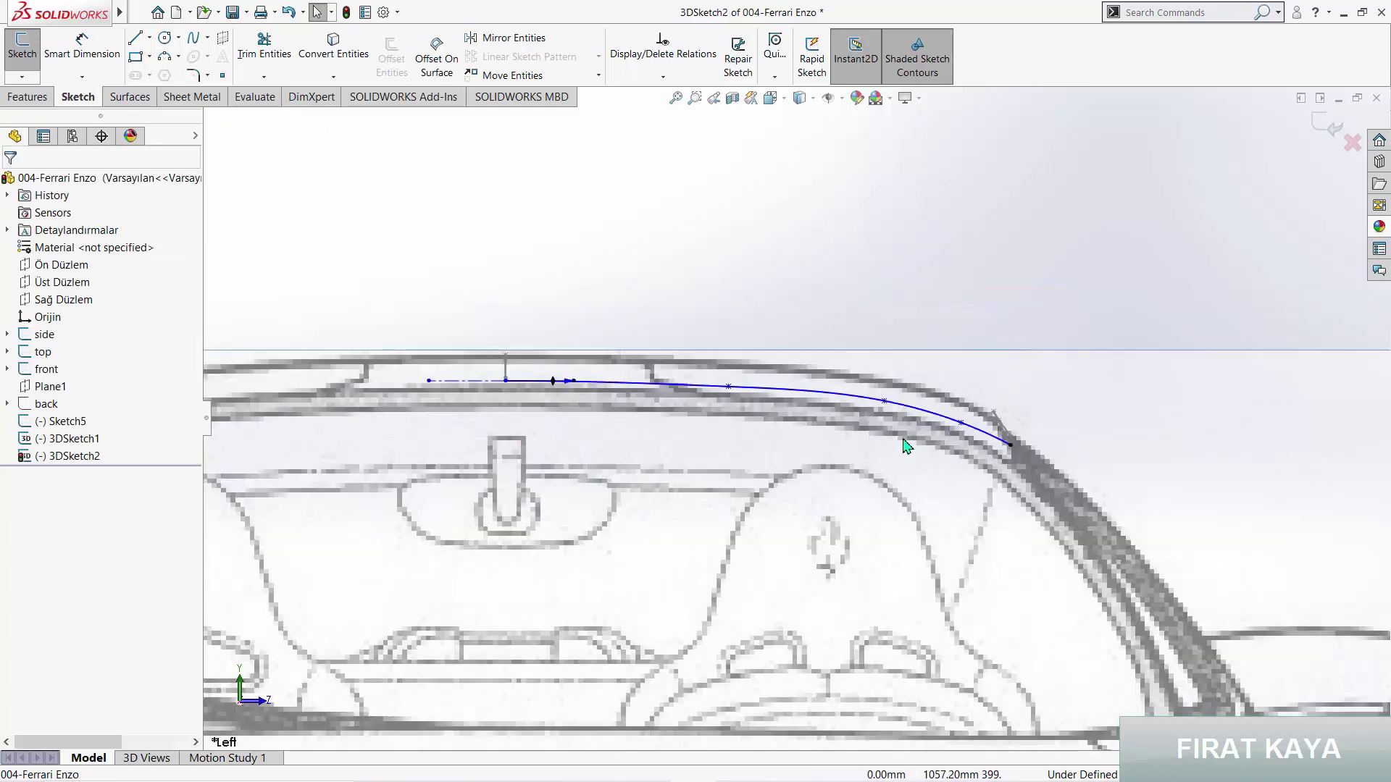
Step: Lower two more spline points onto the roof edge near the corner
scroll(905, 446, down, 5)
drag(788, 313, 789, 324)
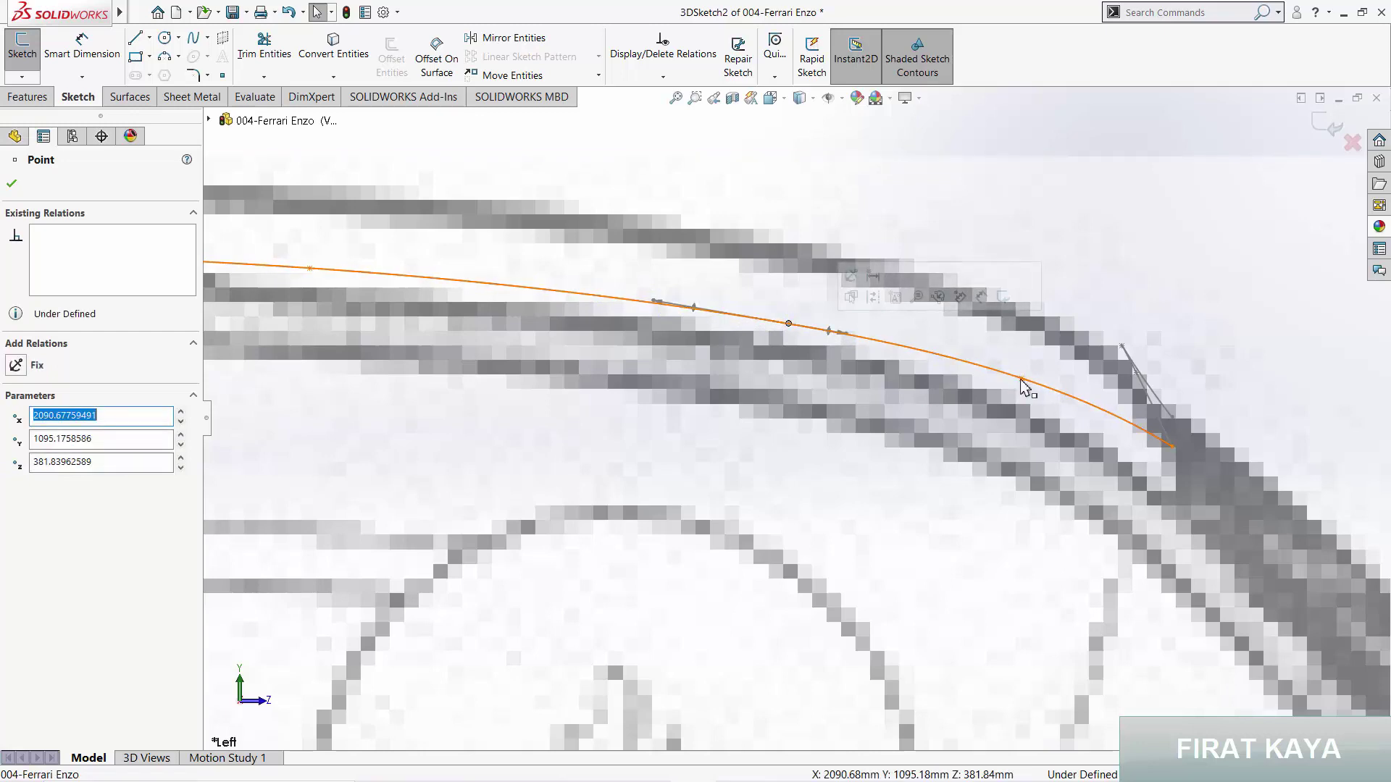
drag(1021, 379, 1023, 384)
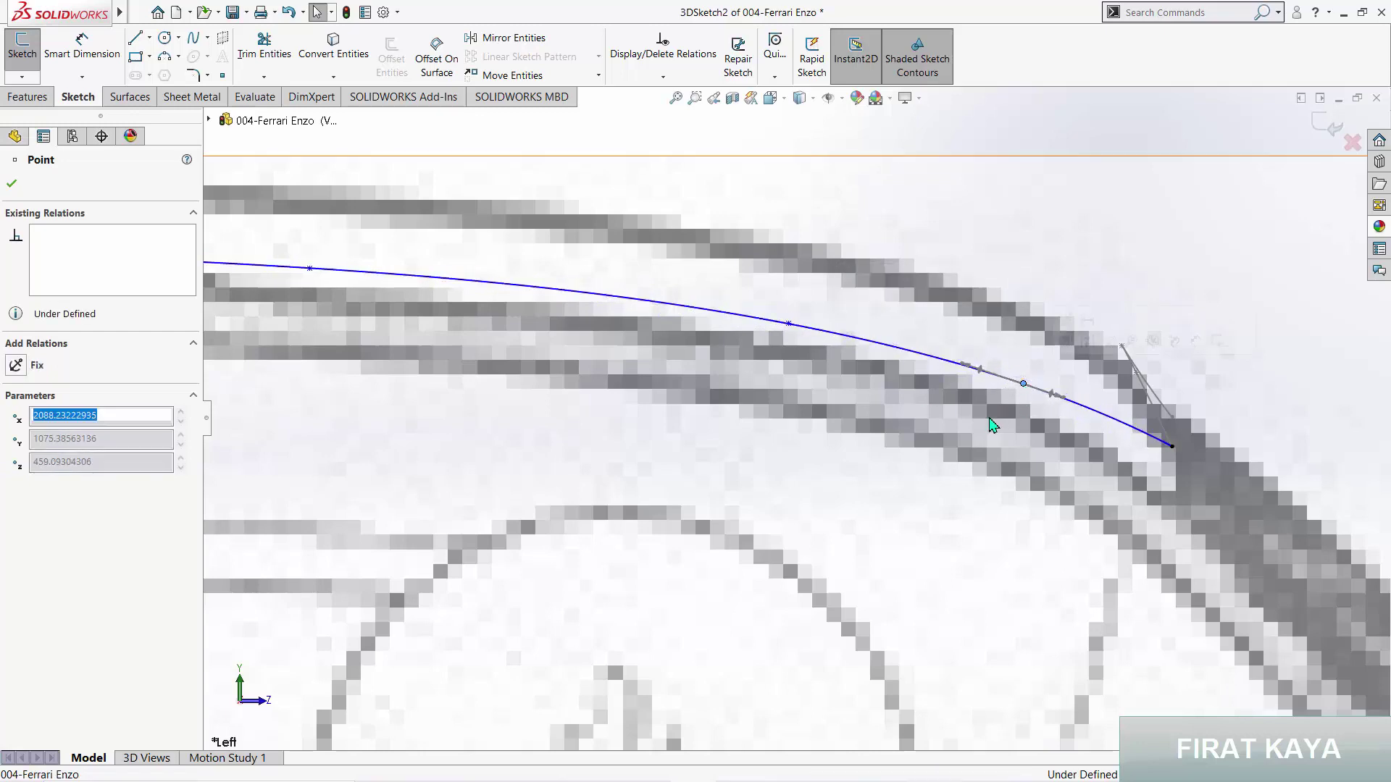
click(992, 425)
Step: Raise two spline points so the curve follows the roof line in the drawing
scroll(888, 462, up, 2)
scroll(754, 480, up, 3)
scroll(797, 414, down, 2)
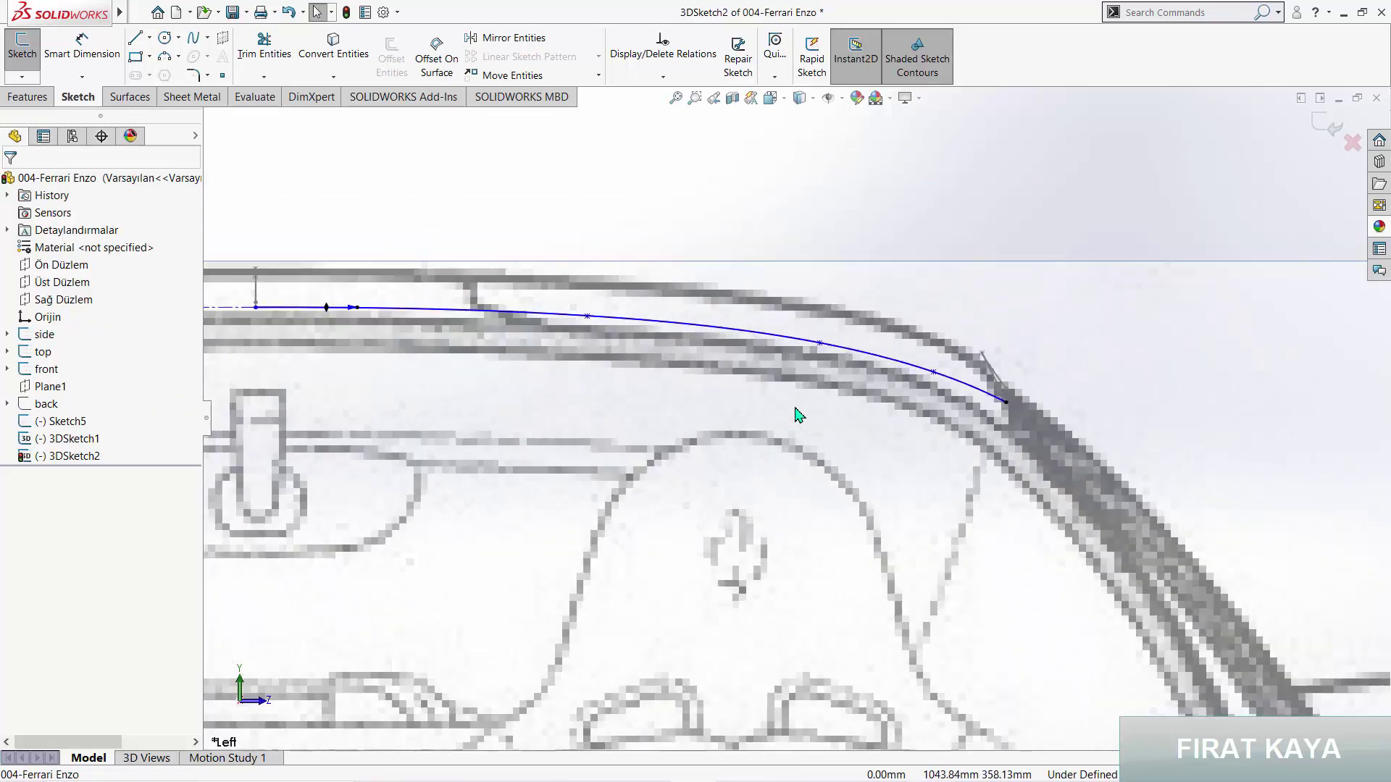
scroll(797, 415, down, 1)
scroll(830, 332, down, 1)
scroll(838, 379, down, 2)
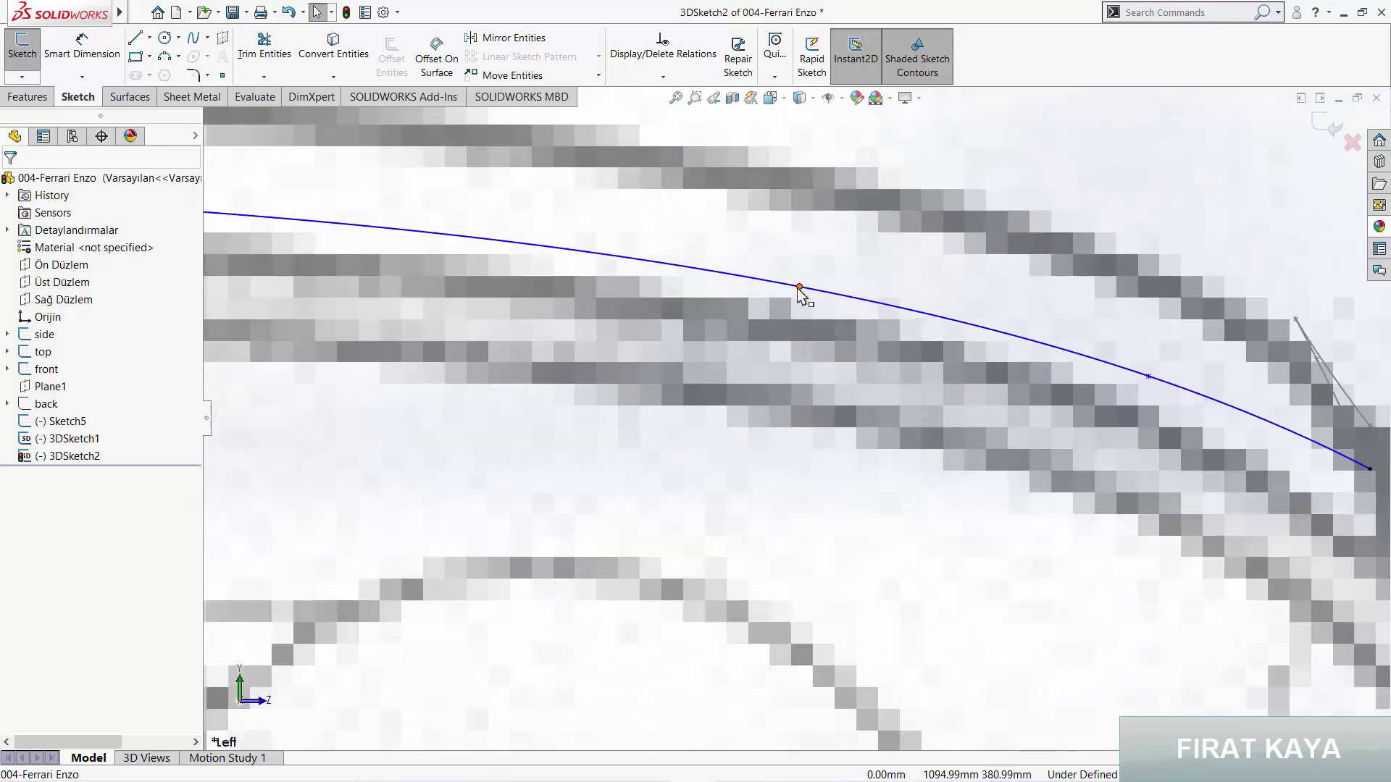
drag(798, 288, 799, 273)
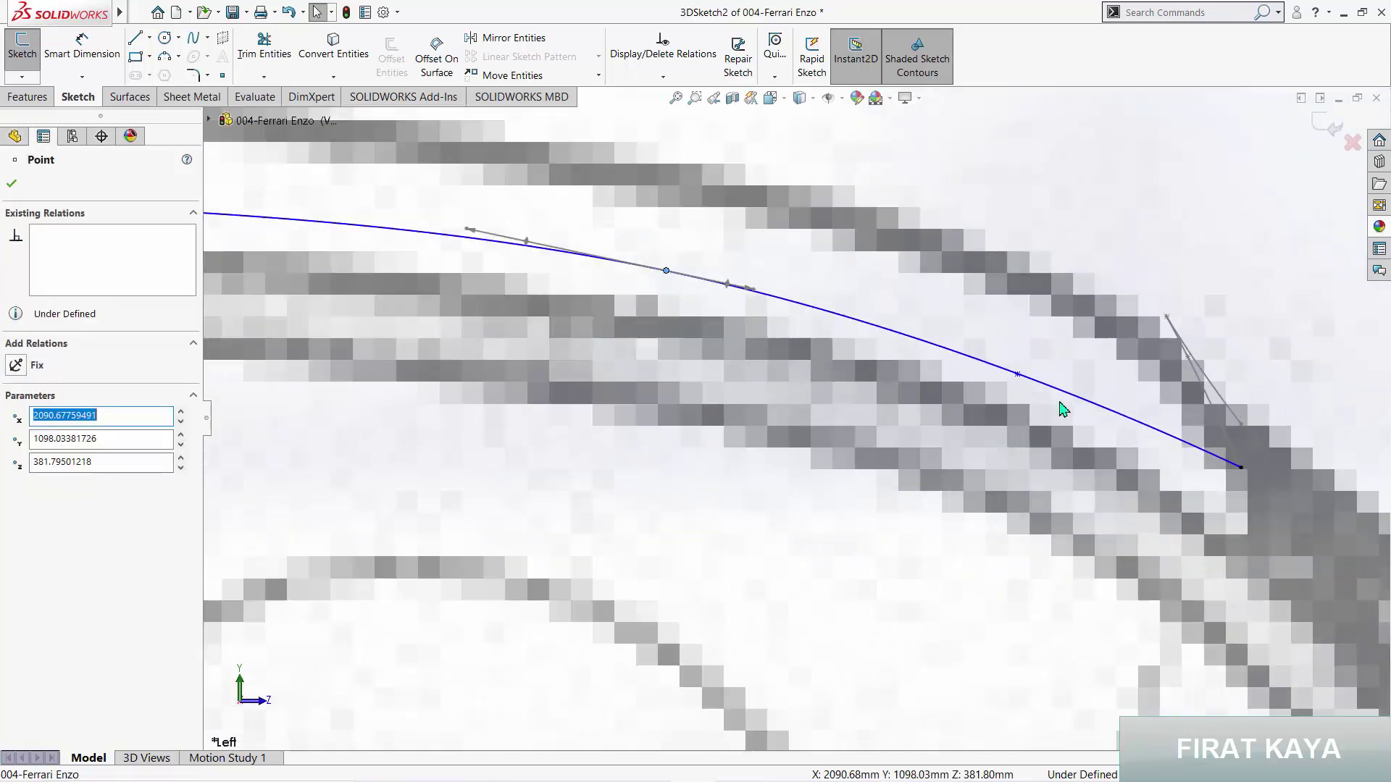
drag(1019, 376, 1018, 366)
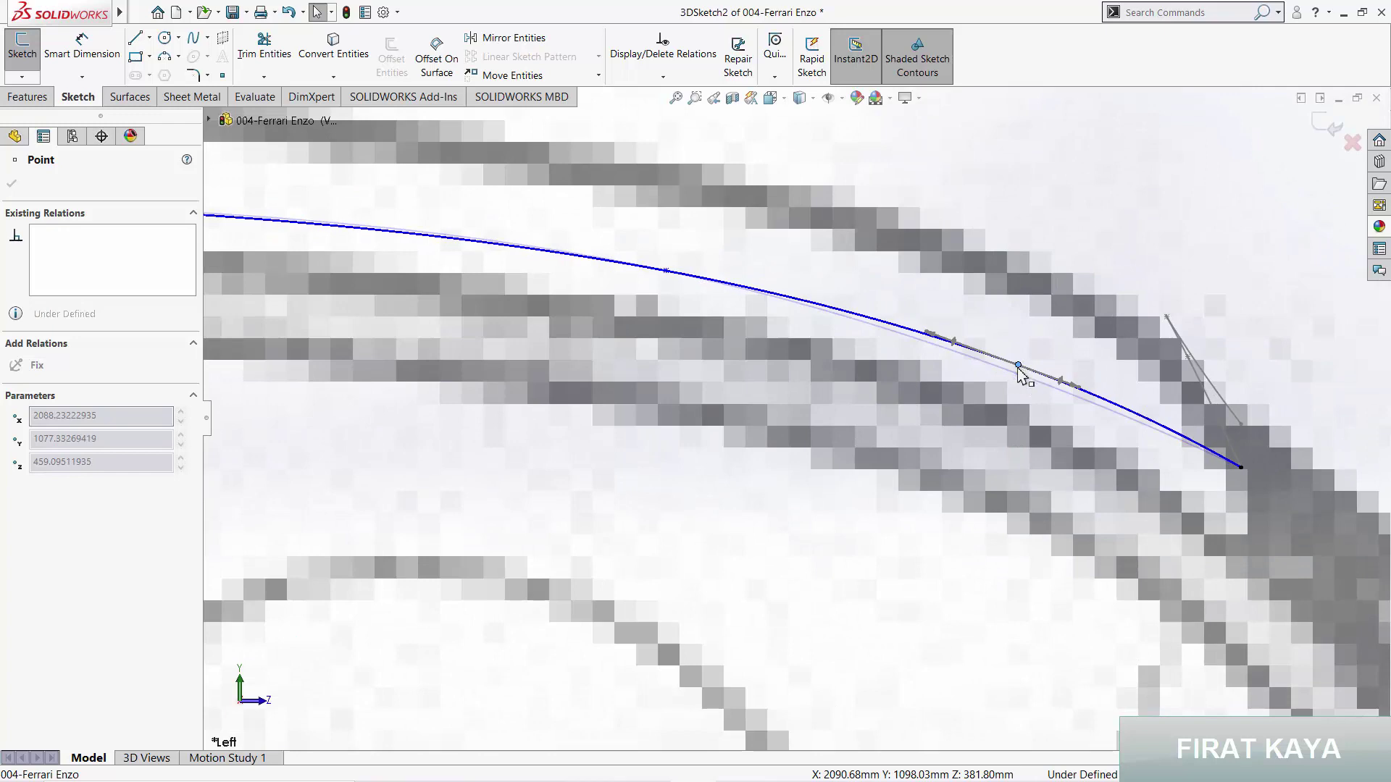
click(888, 413)
Step: Raise the remaining spline point slightly to fit the windshield's upper edge
scroll(676, 420, up, 2)
scroll(596, 432, up, 1)
scroll(590, 410, up, 1)
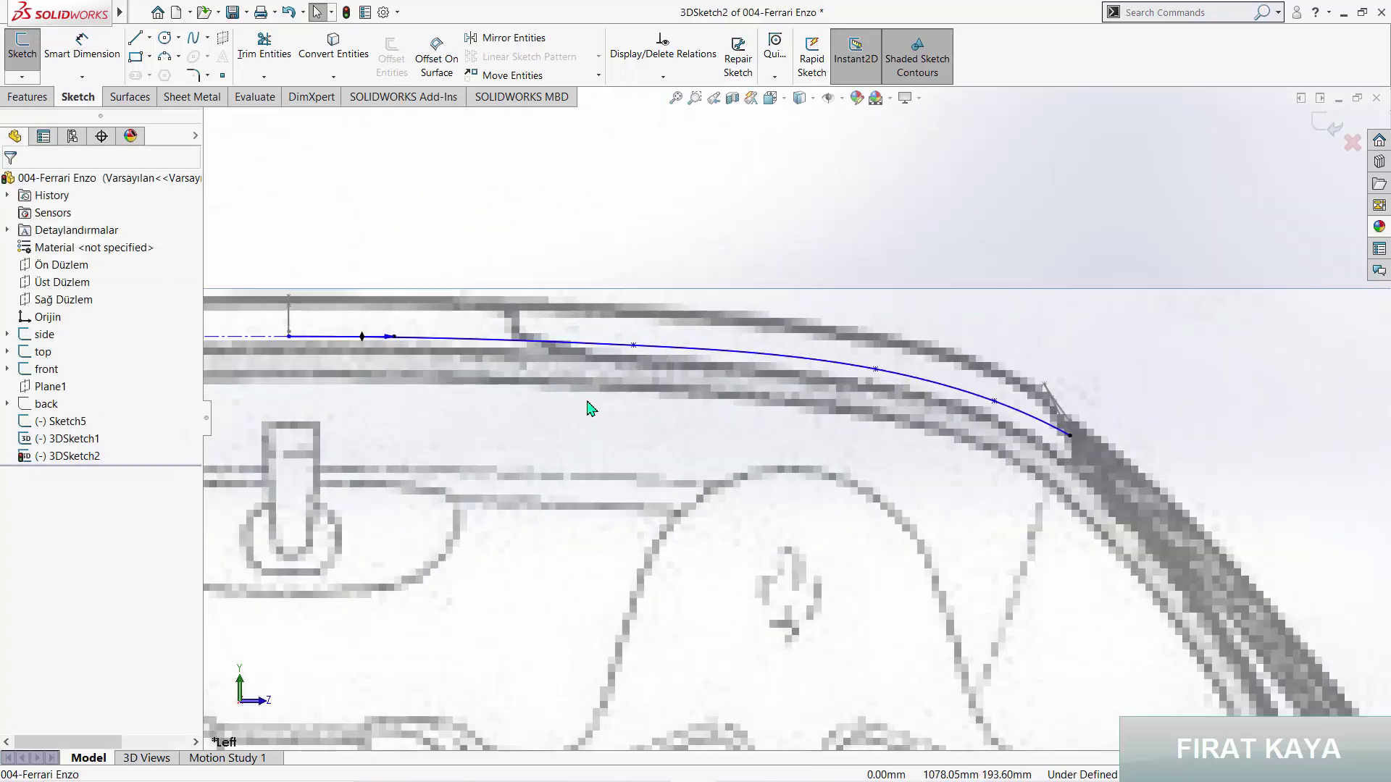
scroll(590, 409, down, 1)
drag(659, 337, 652, 339)
click(645, 400)
scroll(776, 441, up, 2)
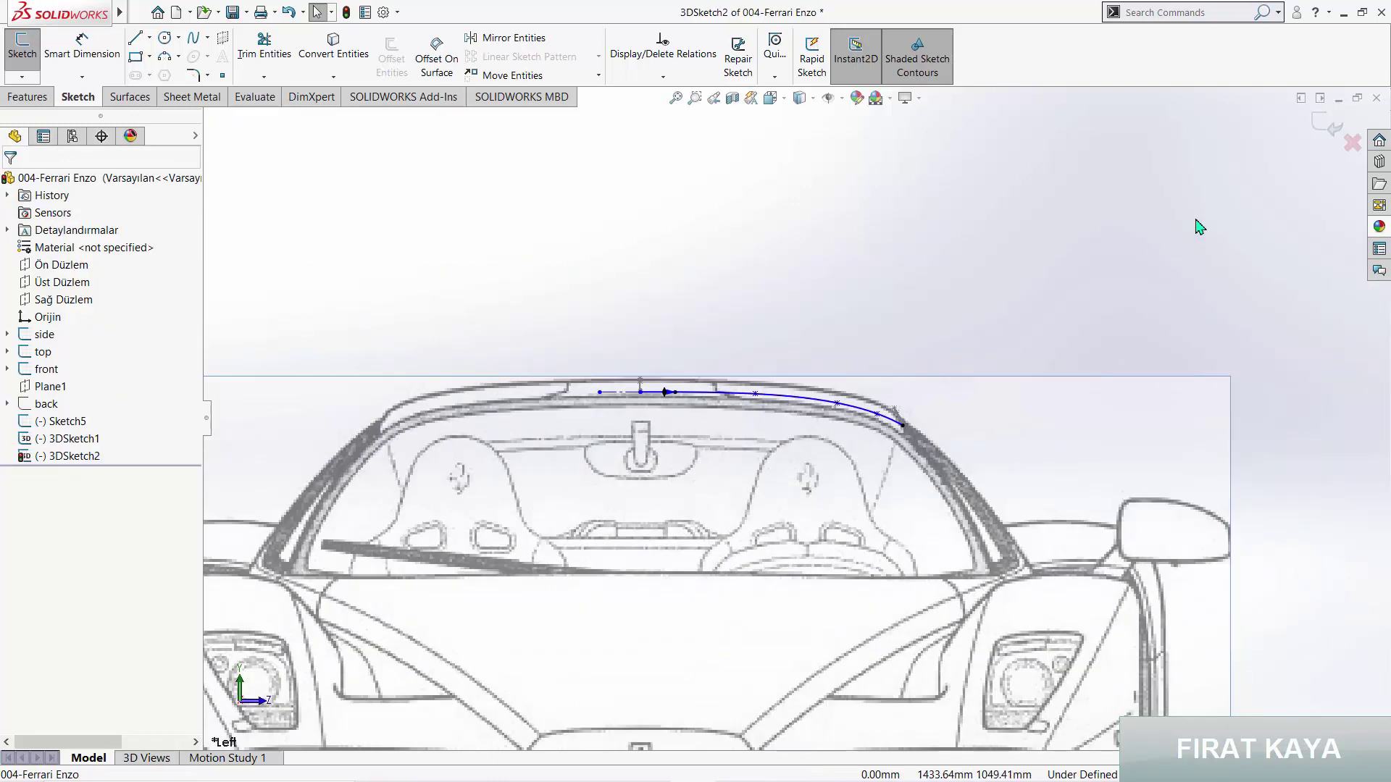
Step: Exit 3DSketch2, hide Sketch5 and the 'front' image, and show the 'back' reference sketch
click(1317, 138)
mouse_move(879, 316)
middle_down()
mouse_move(751, 270)
mouse_move(712, 423)
mouse_move(739, 429)
middle_up()
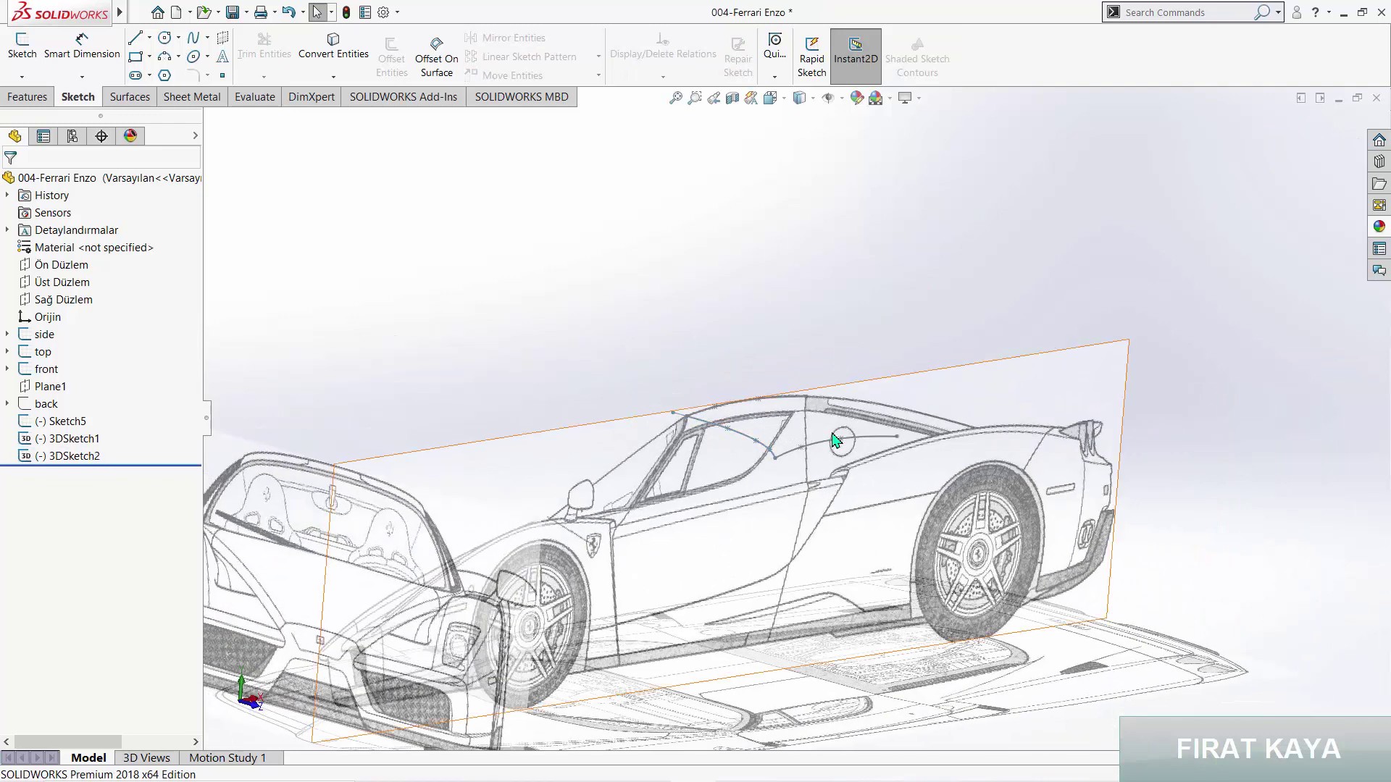
click(49, 424)
click(62, 406)
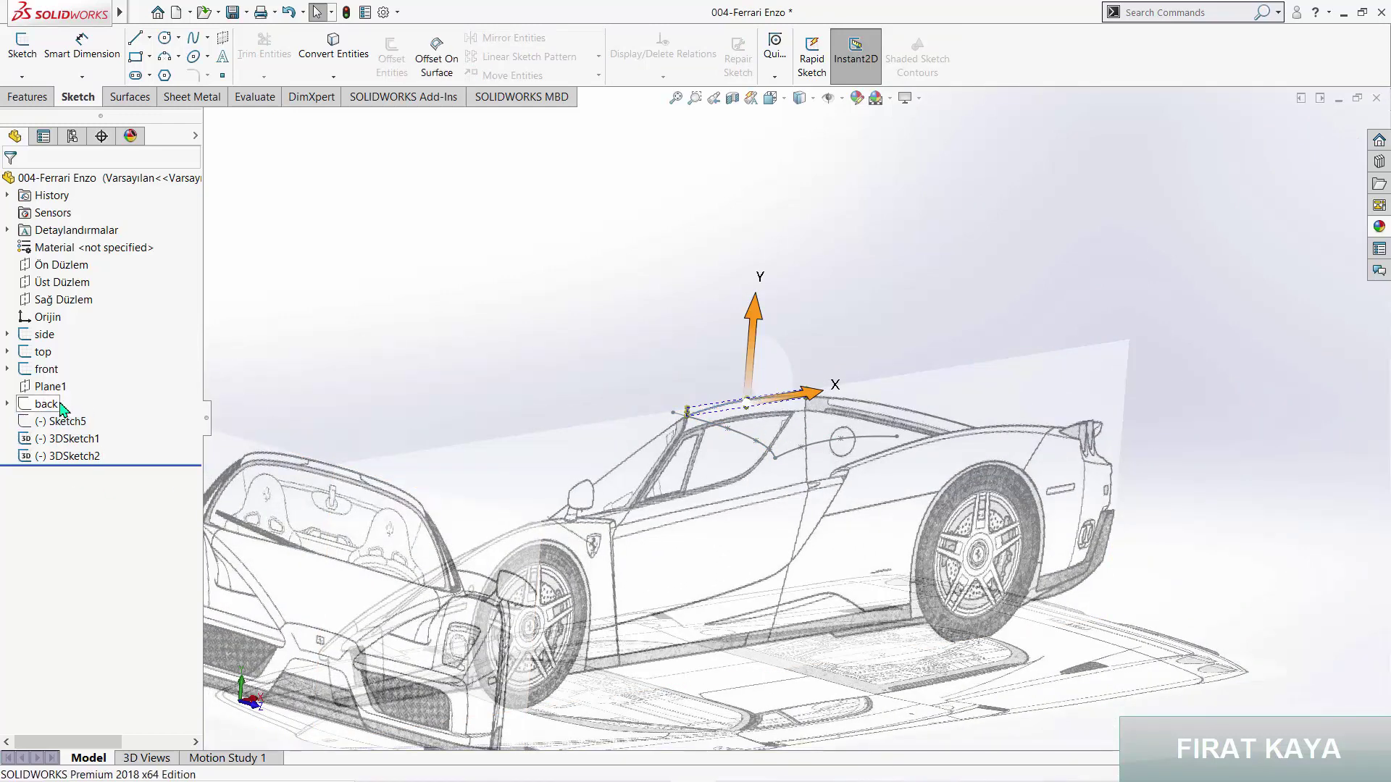
click(58, 424)
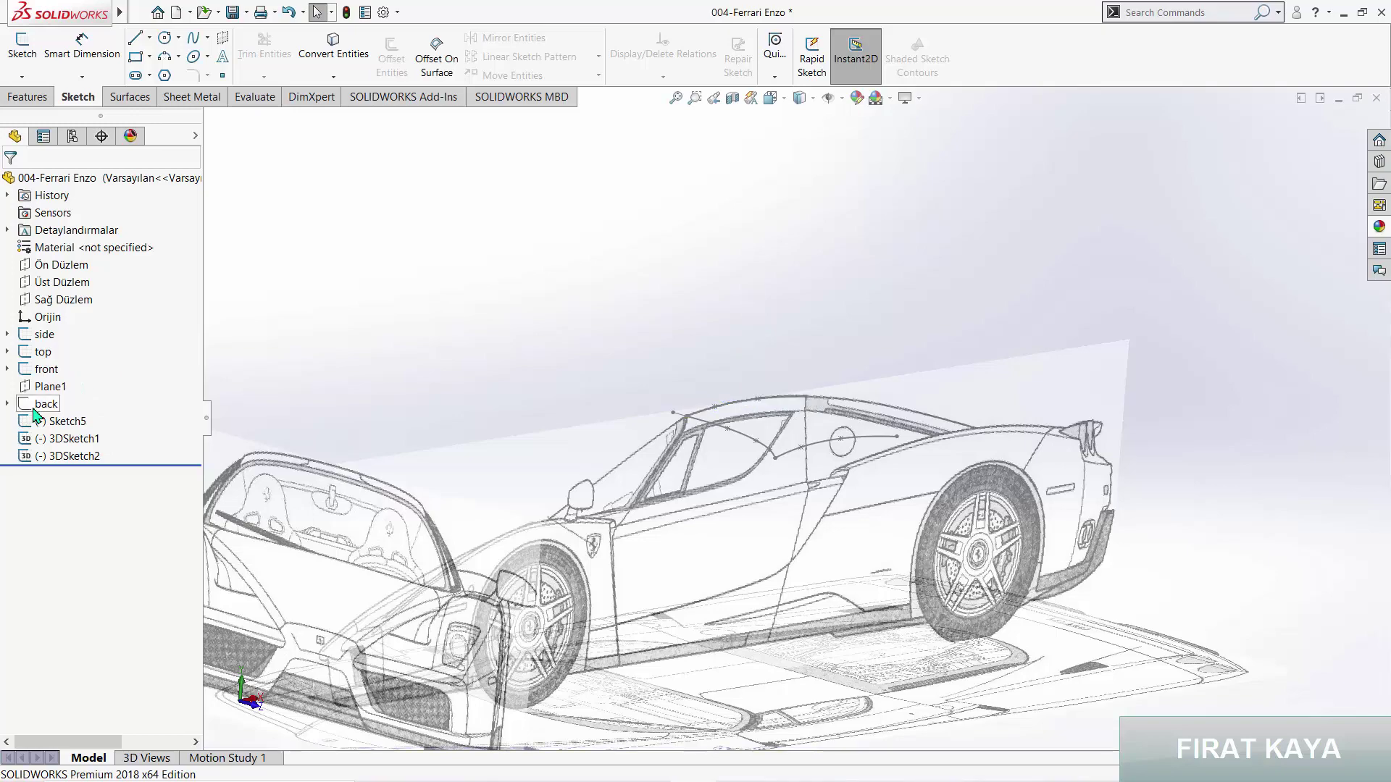
click(47, 403)
click(45, 369)
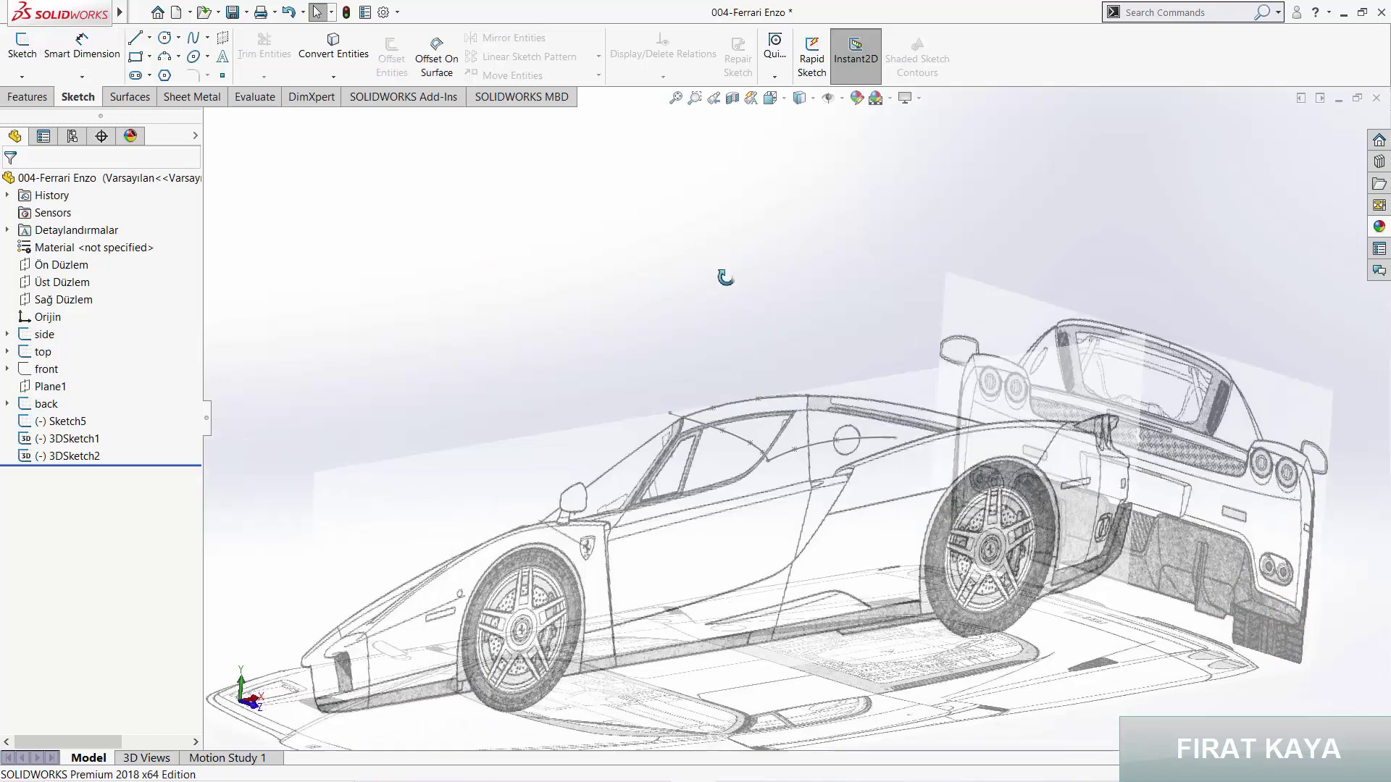
key(space)
Step: From the Top view, start a new 3D sketch, 3DSketch3
click(608, 442)
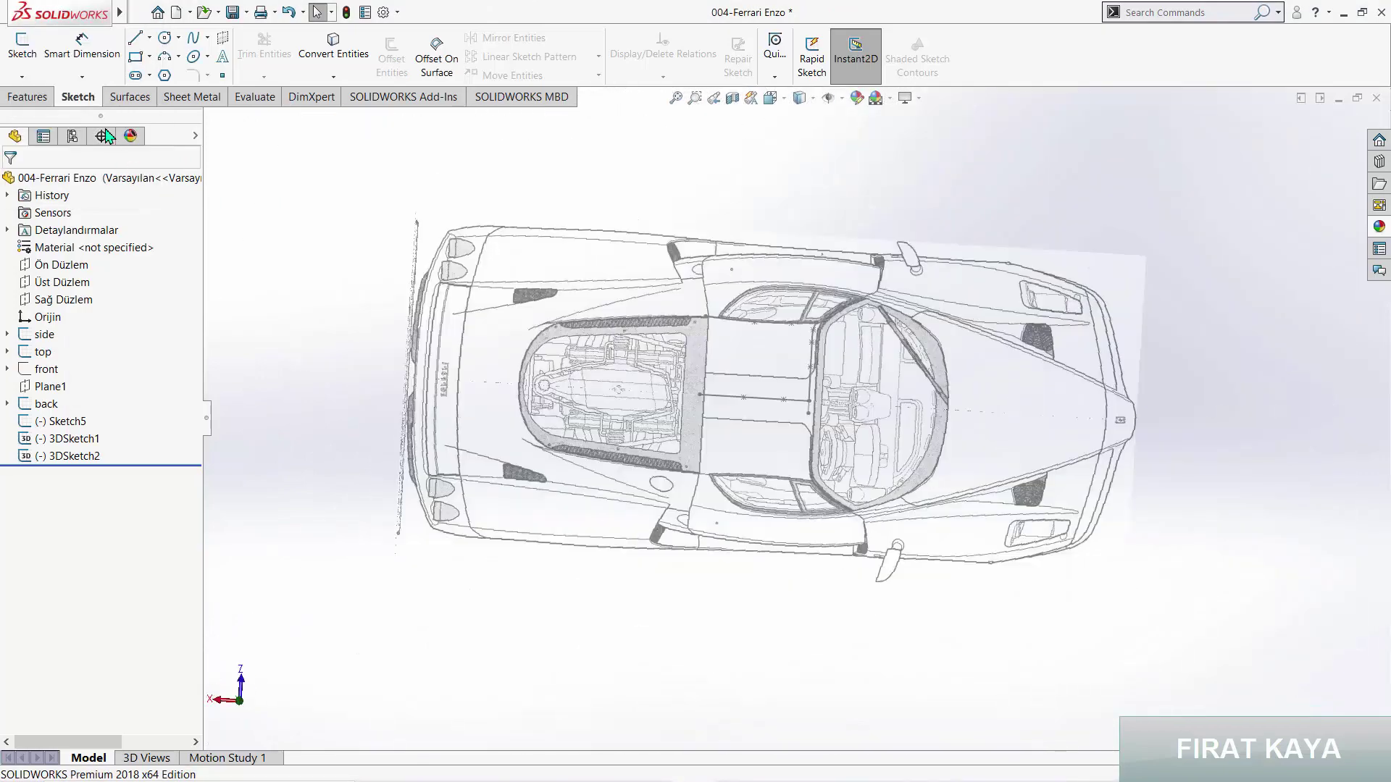
click(22, 76)
click(52, 113)
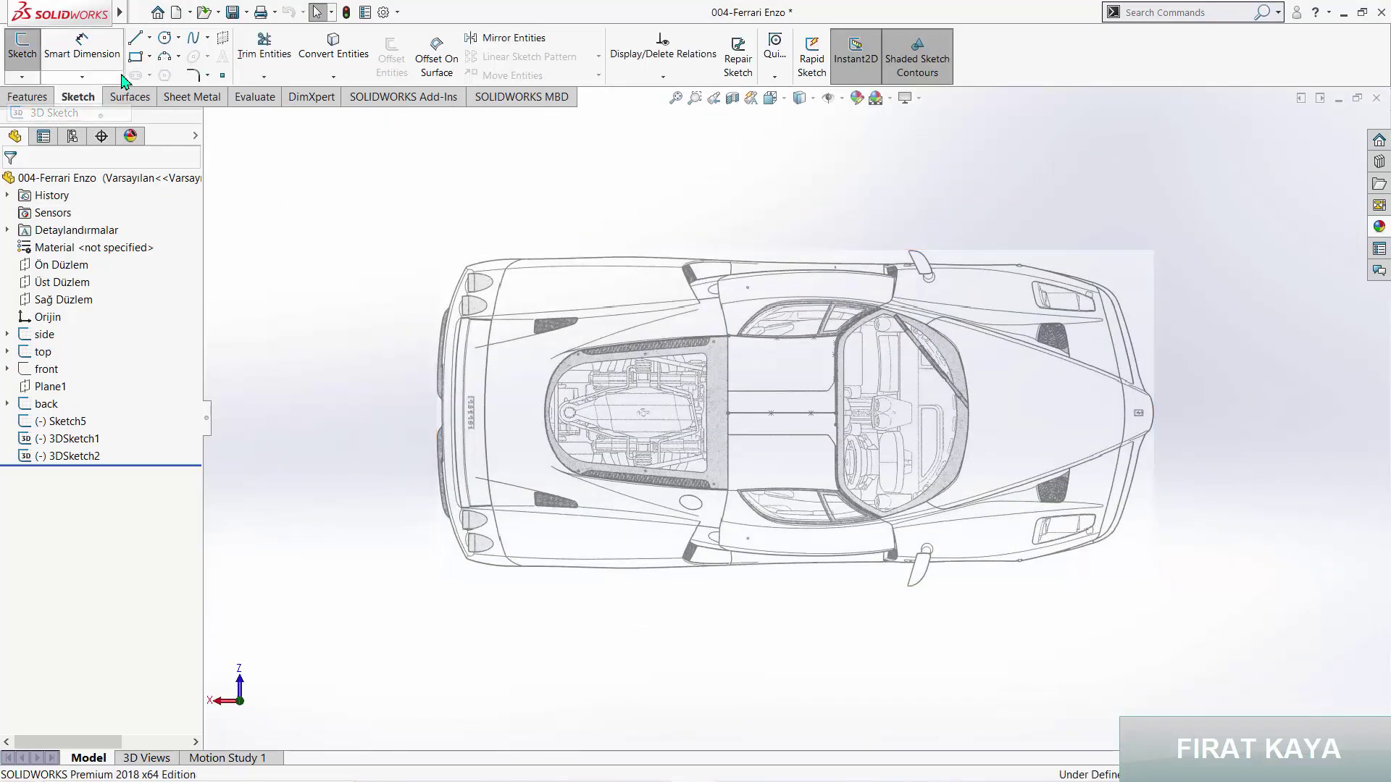
click(194, 37)
scroll(754, 417, down, 3)
scroll(753, 416, down, 2)
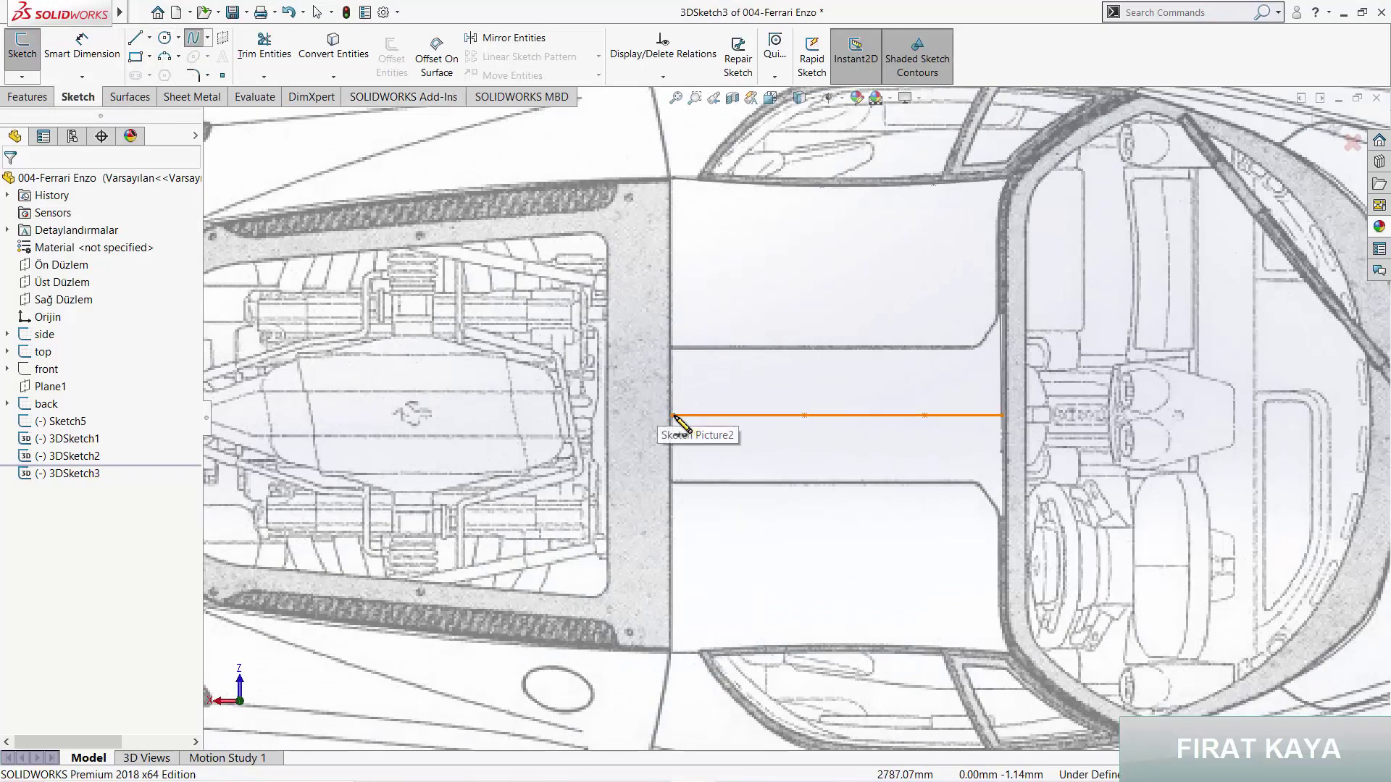
Step: Draw a three-point spline from the roof centre line up the rear pillar, then return to Top view
middle_drag(671, 419, 753, 337)
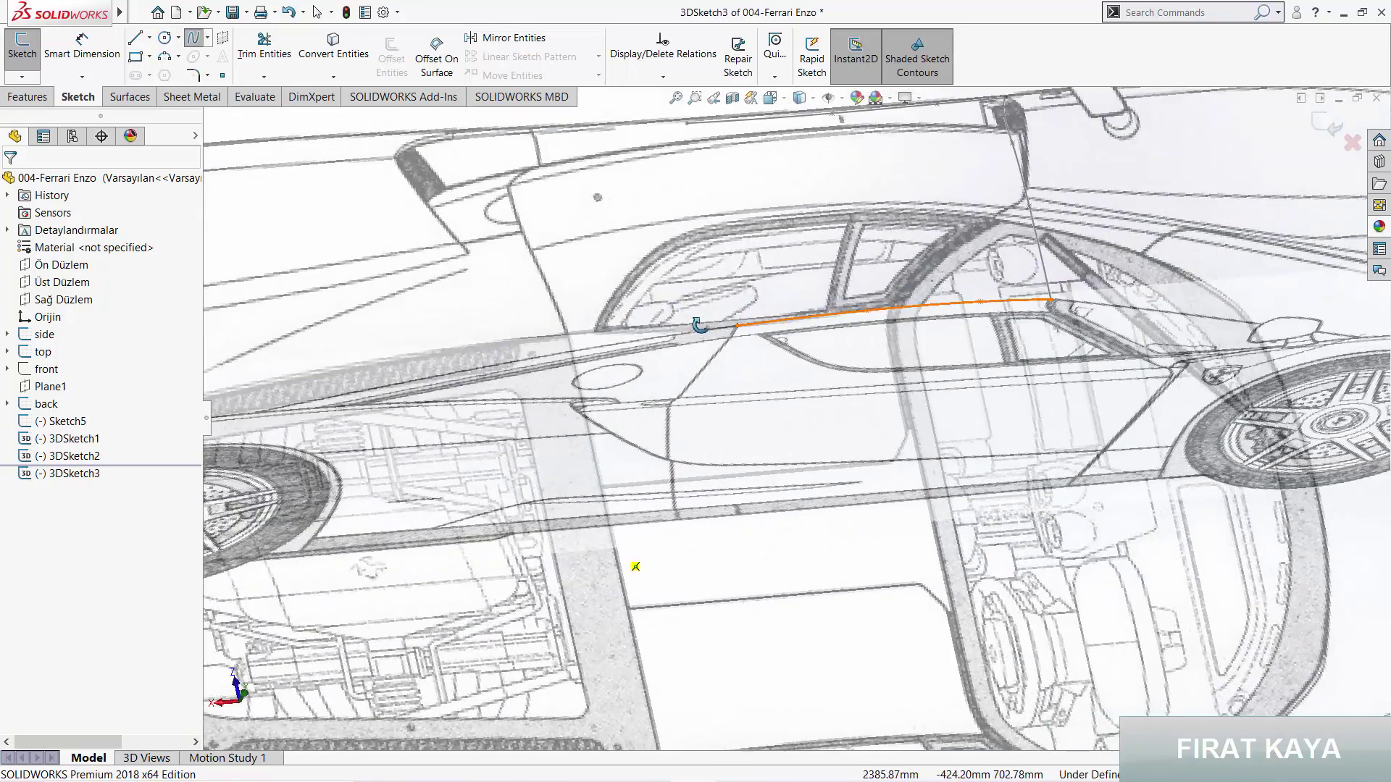
click(757, 333)
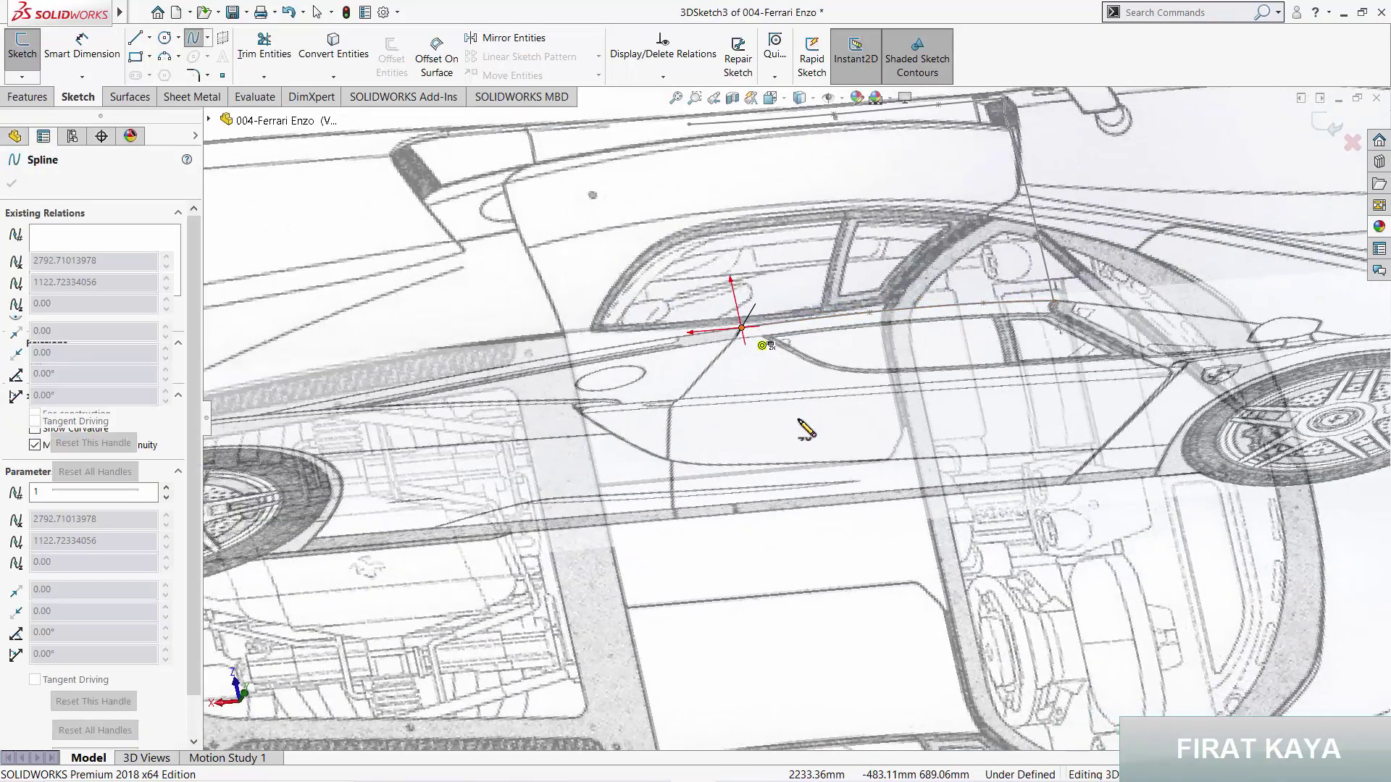
middle_drag(757, 333, 757, 289)
click(737, 277)
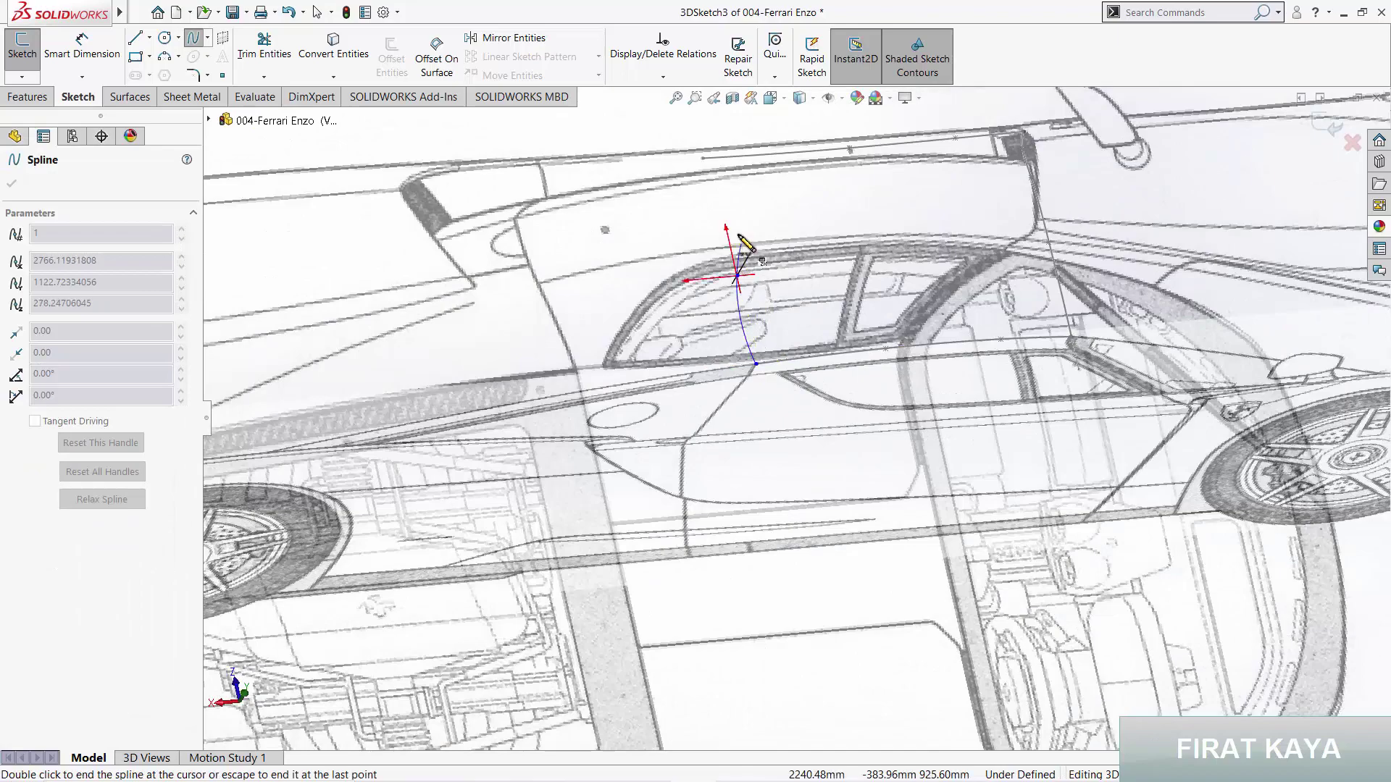
double_click(703, 158)
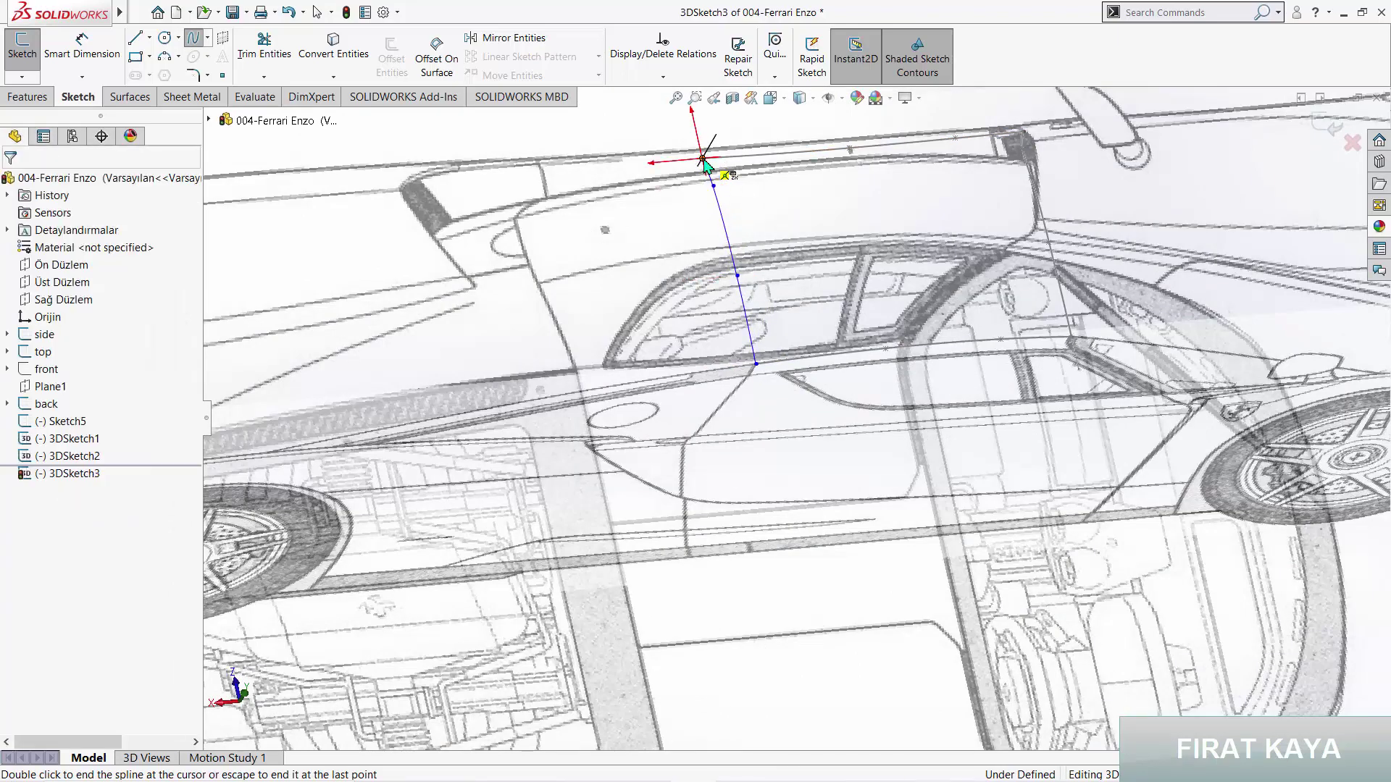
key(space)
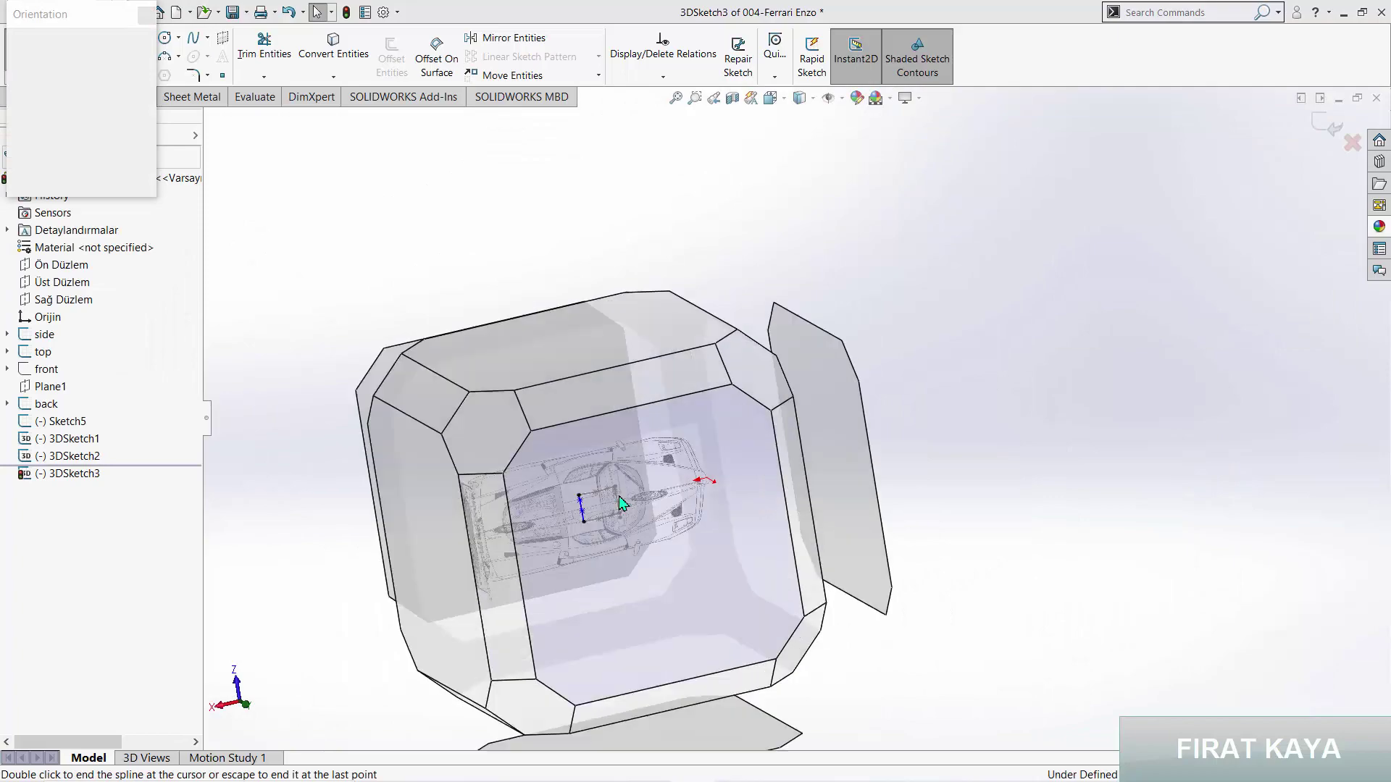
click(687, 484)
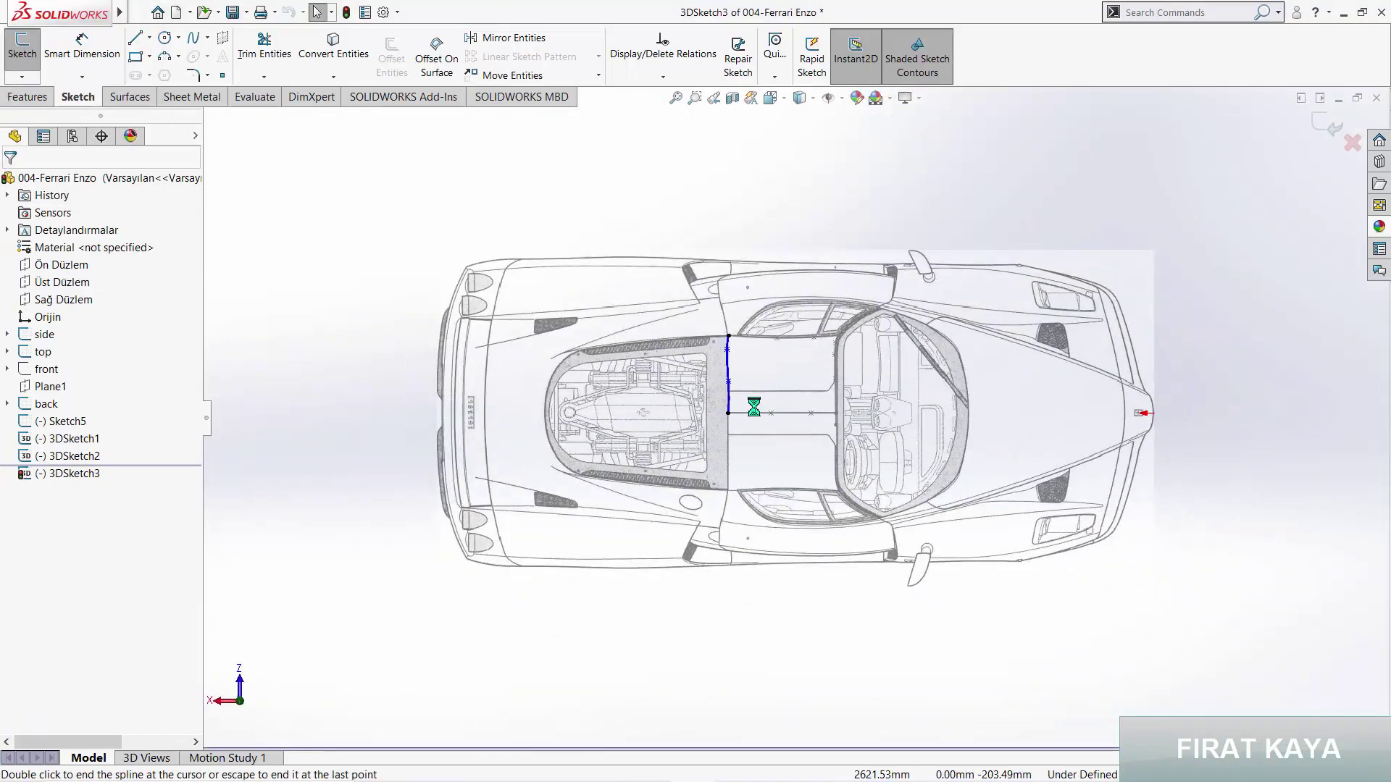
Step: Draw a vertical construction centerline down from the spline's lower end and select it with the spline
scroll(746, 399, down, 5)
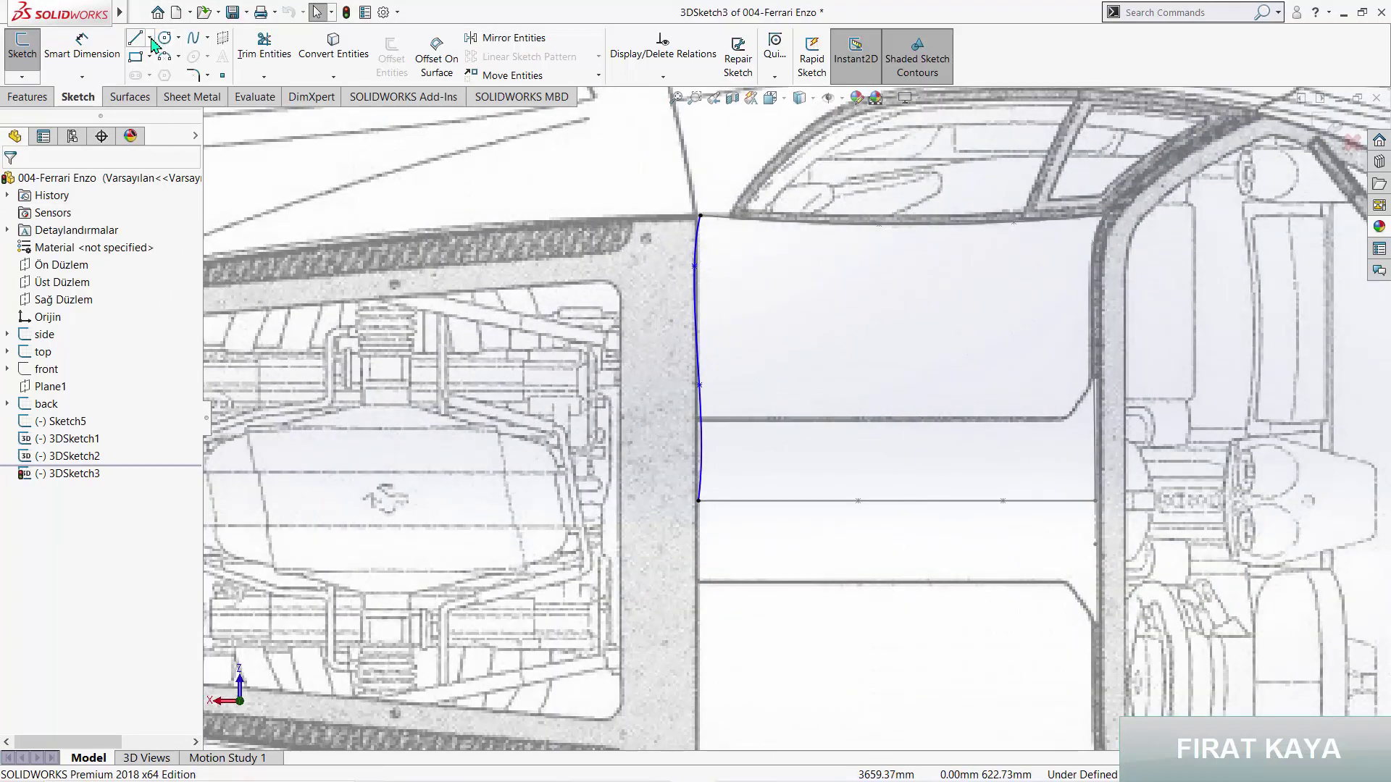
click(151, 40)
click(163, 80)
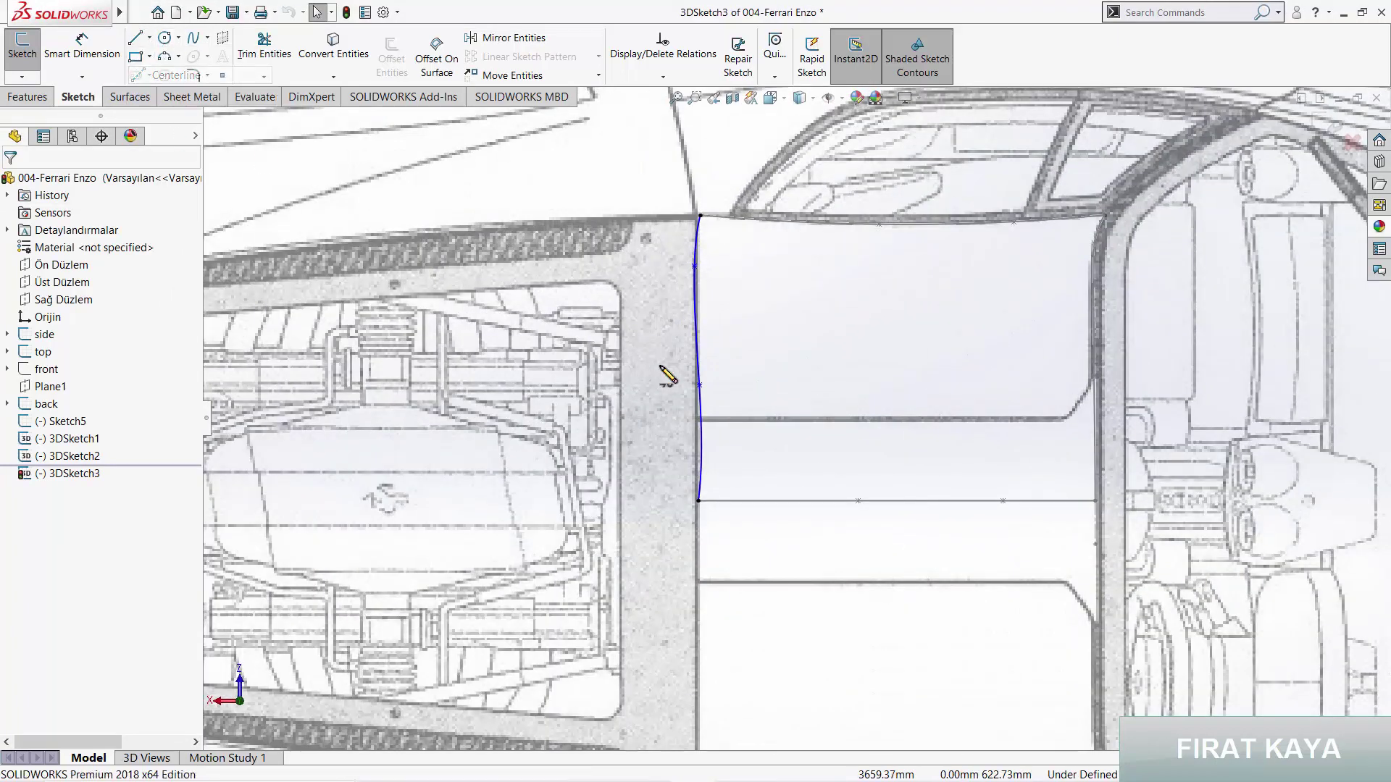
click(698, 500)
click(697, 631)
key(Escape)
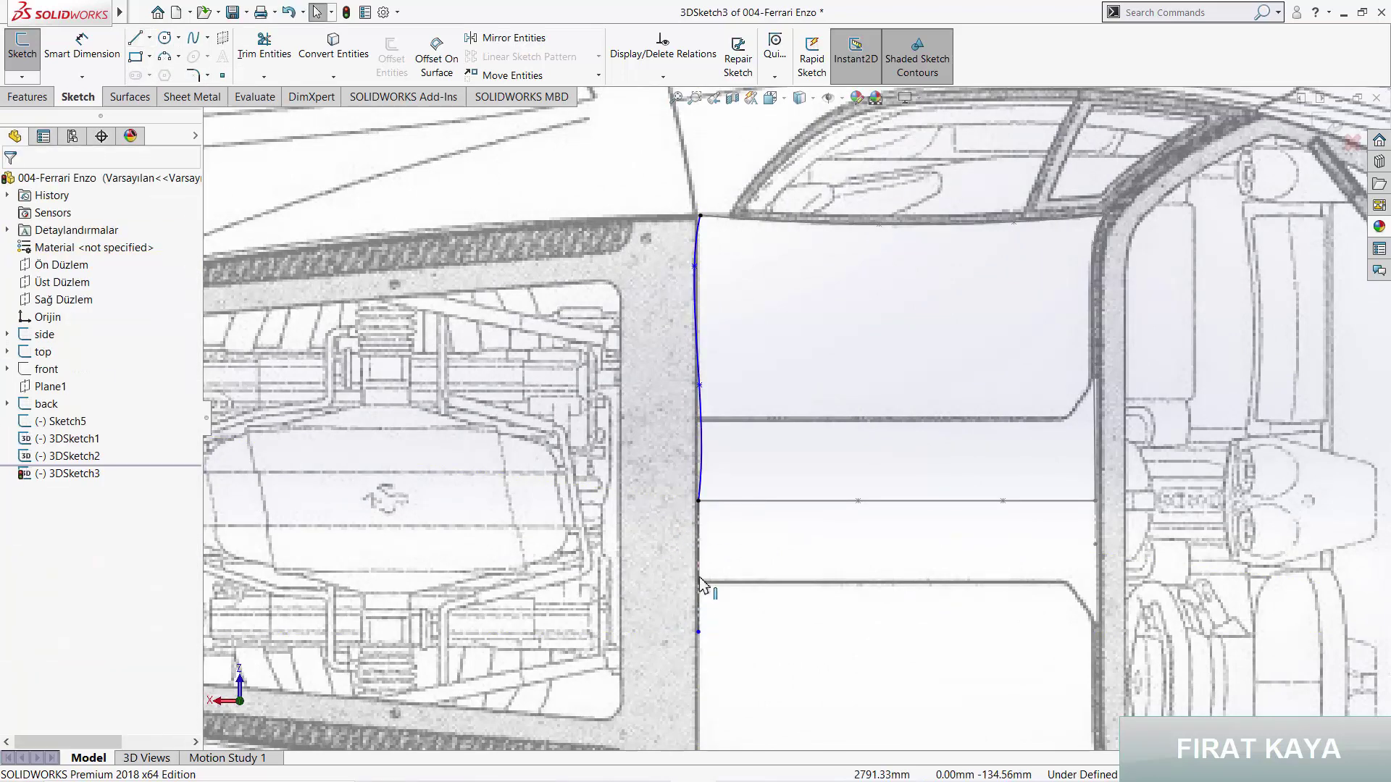
click(697, 510)
ctrl+click(699, 471)
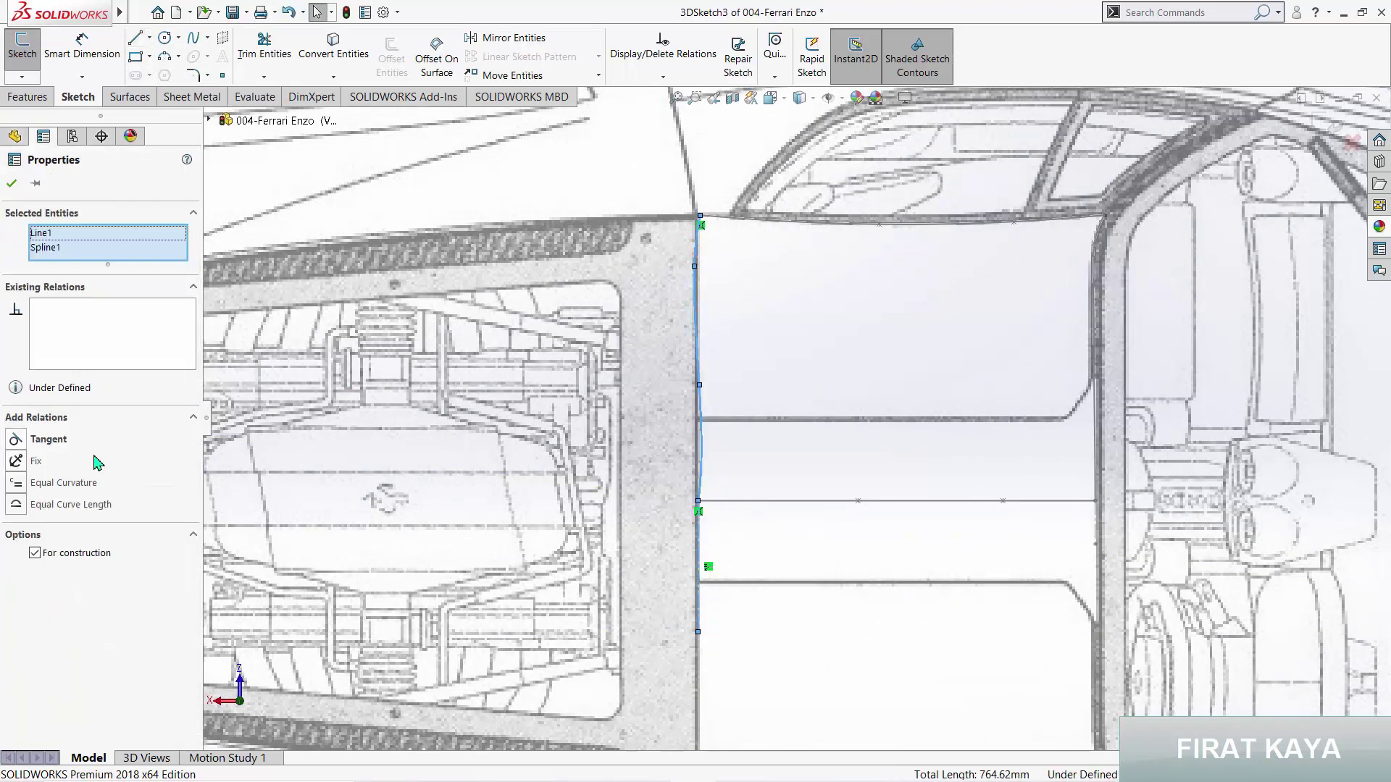
Step: Nudge two spline points onto the pillar line along the cockpit's rear edge
scroll(778, 416, down, 2)
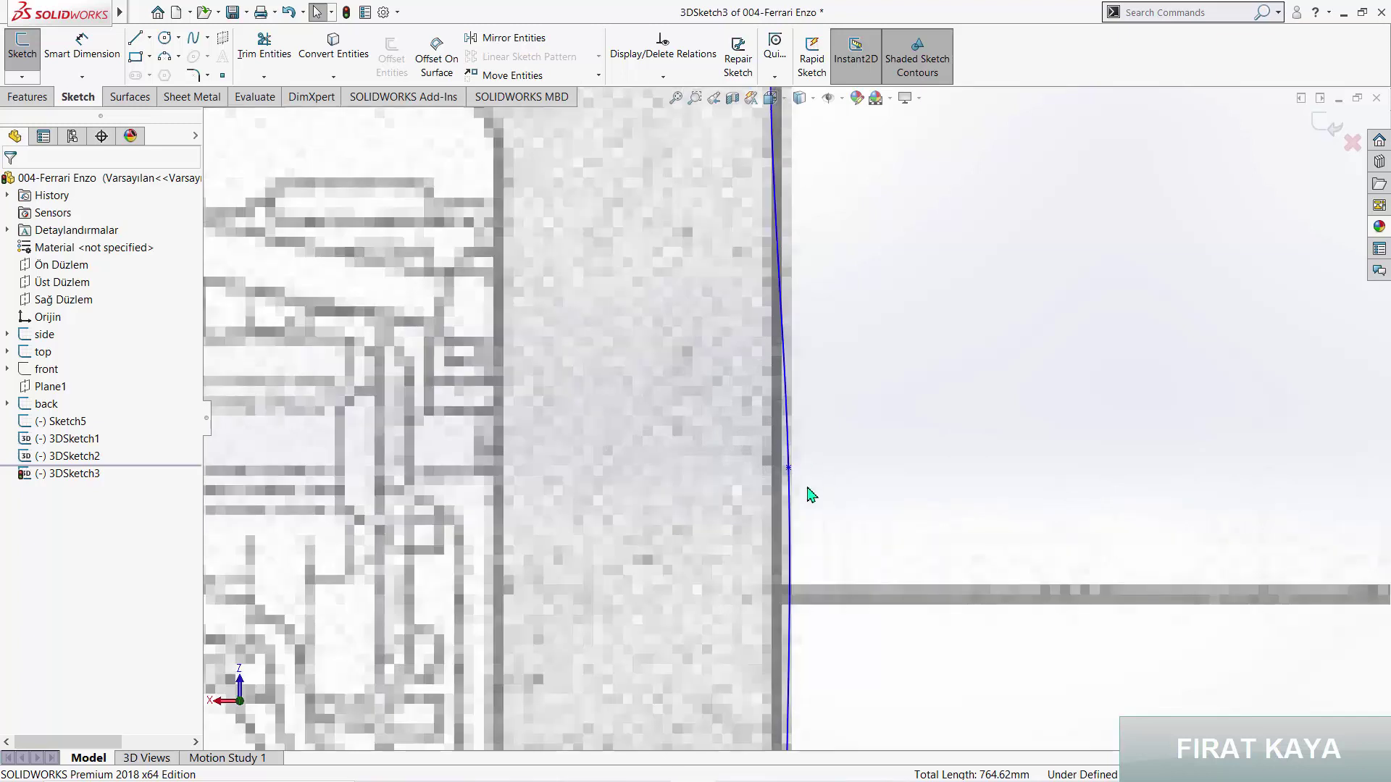
drag(788, 469, 780, 471)
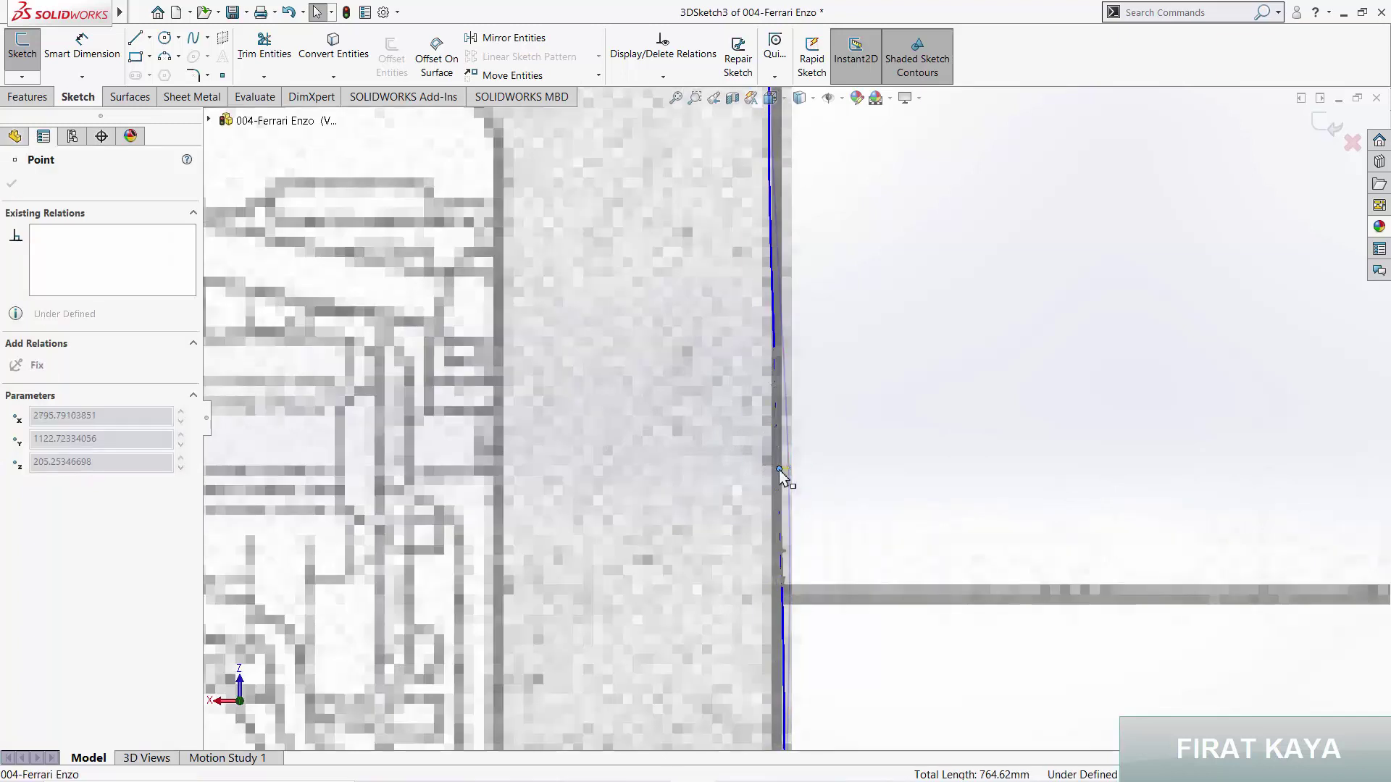
scroll(768, 315, up, 3)
scroll(797, 311, down, 3)
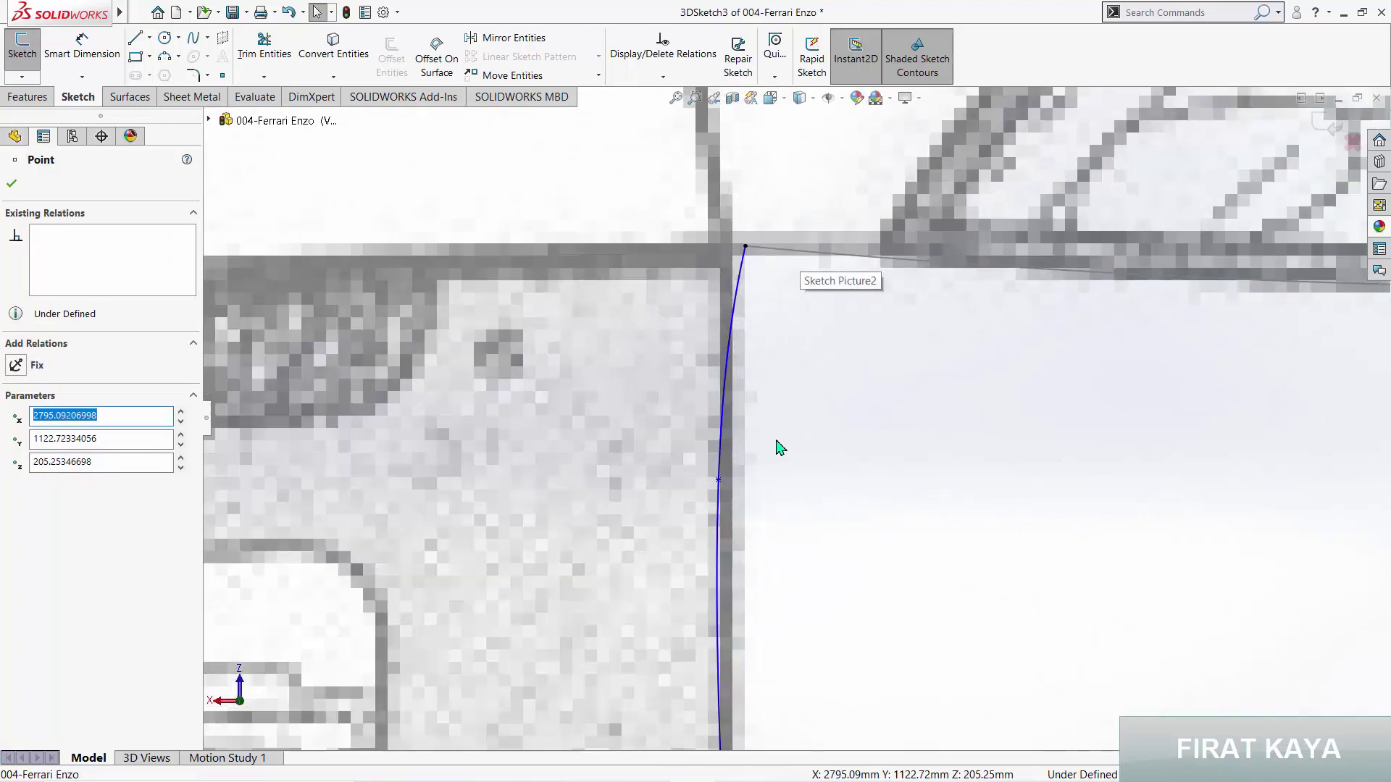
drag(718, 480, 735, 477)
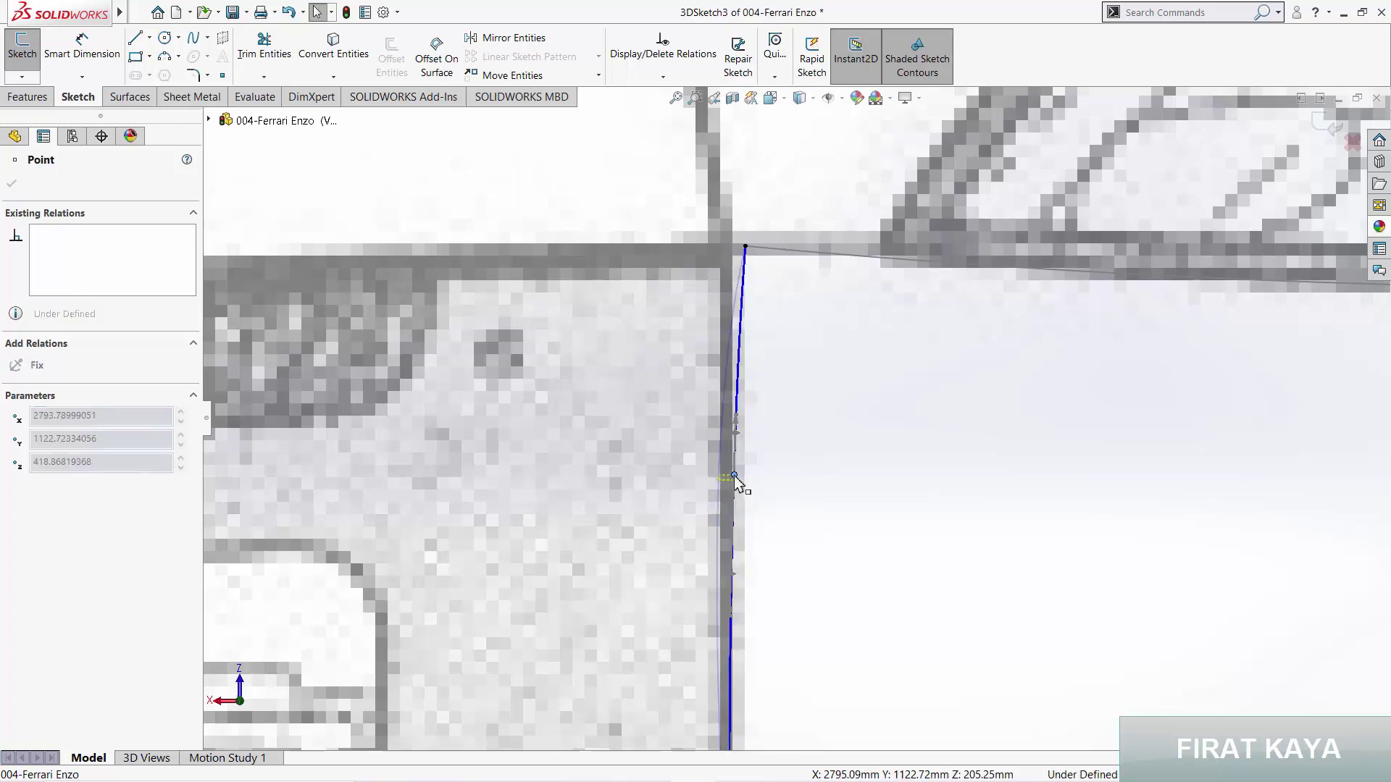
key(Escape)
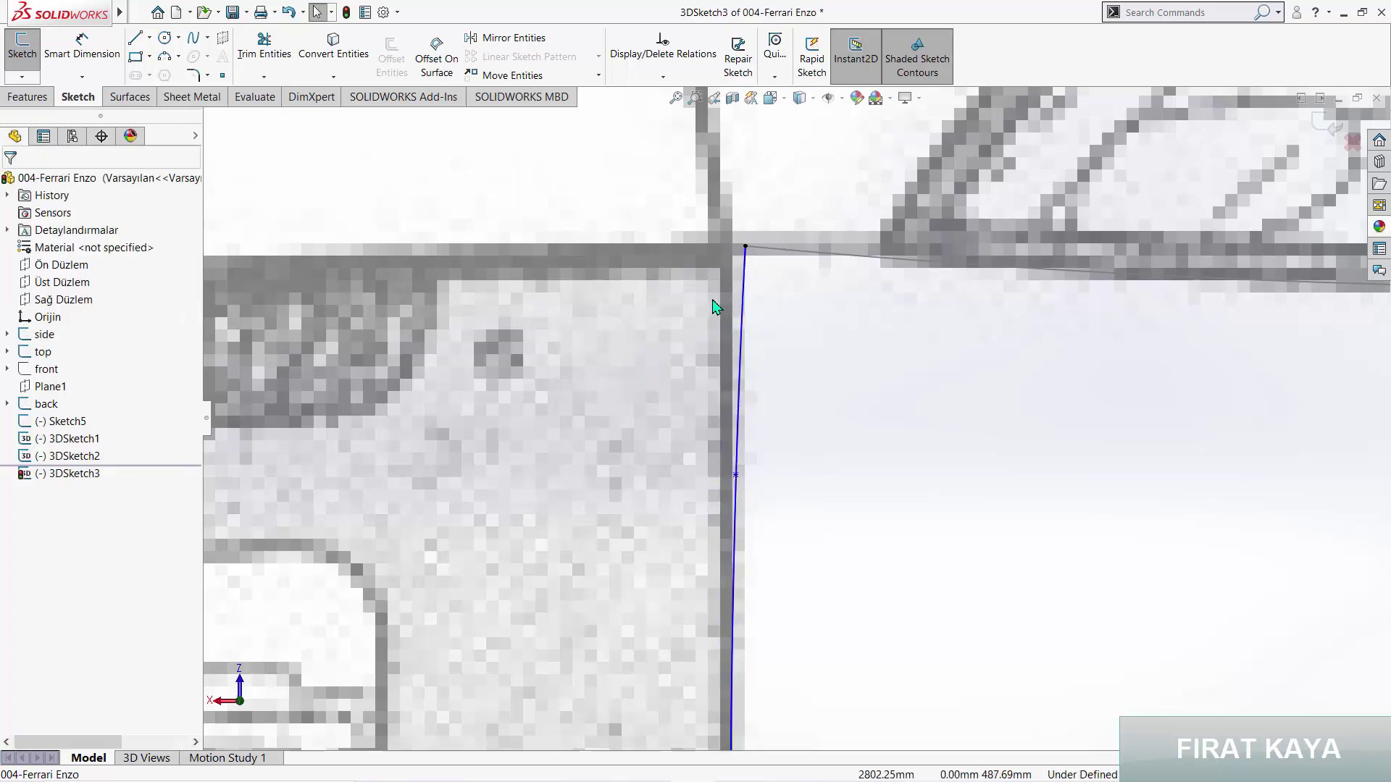
scroll(813, 428, up, 5)
scroll(760, 532, up, 3)
mouse_move(761, 532)
middle_down()
mouse_move(714, 224)
mouse_move(900, 211)
middle_up()
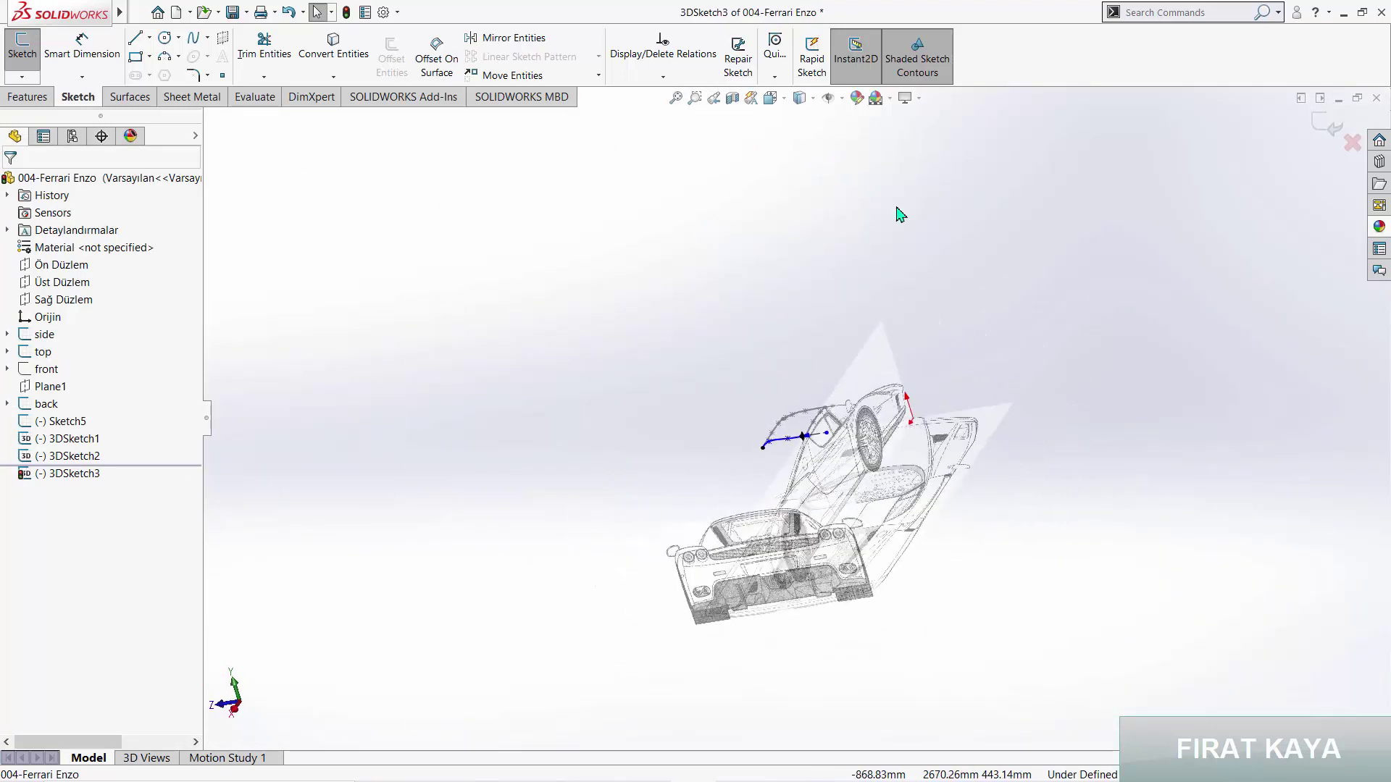
Step: In the Right view, drag two 3DSketch3 spline points down onto the blueprint's roof line
key(space)
click(554, 582)
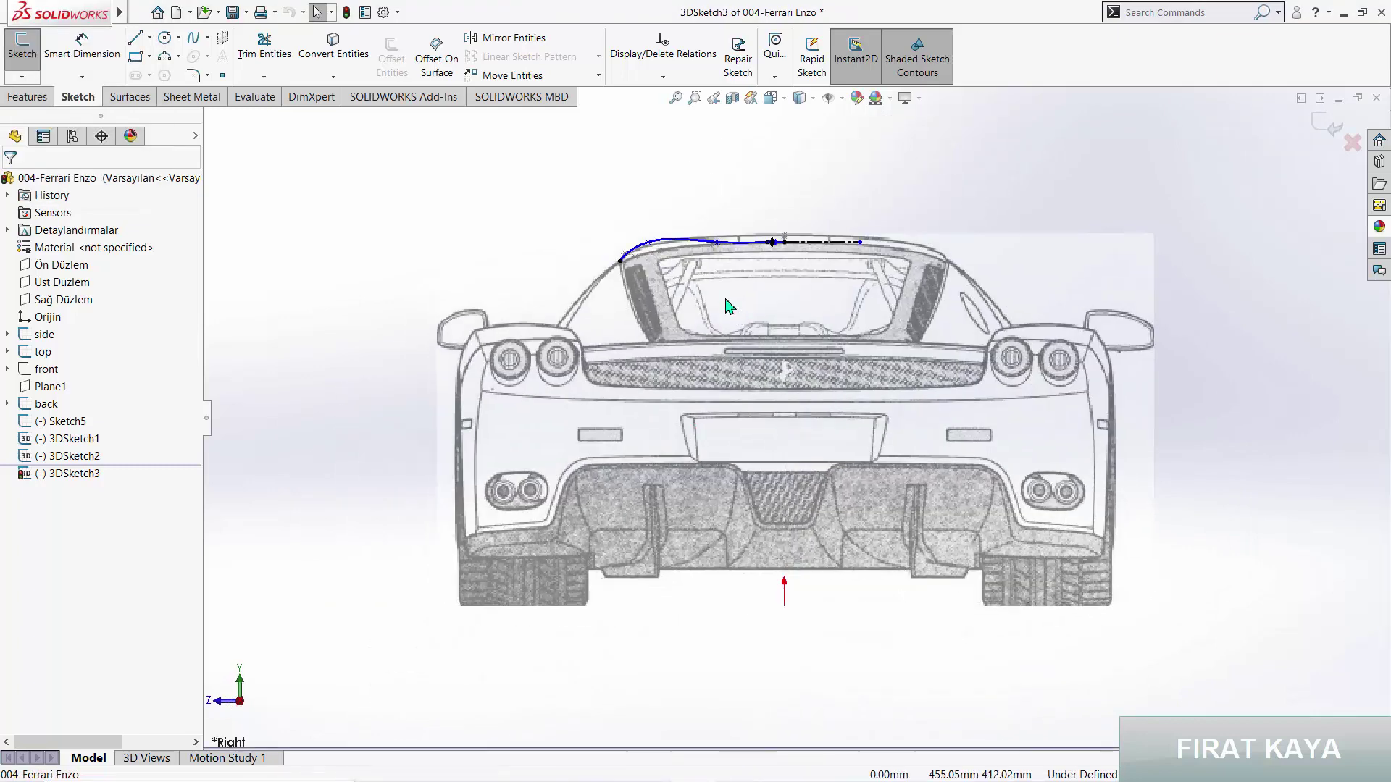
scroll(658, 307, down, 3)
scroll(628, 258, down, 3)
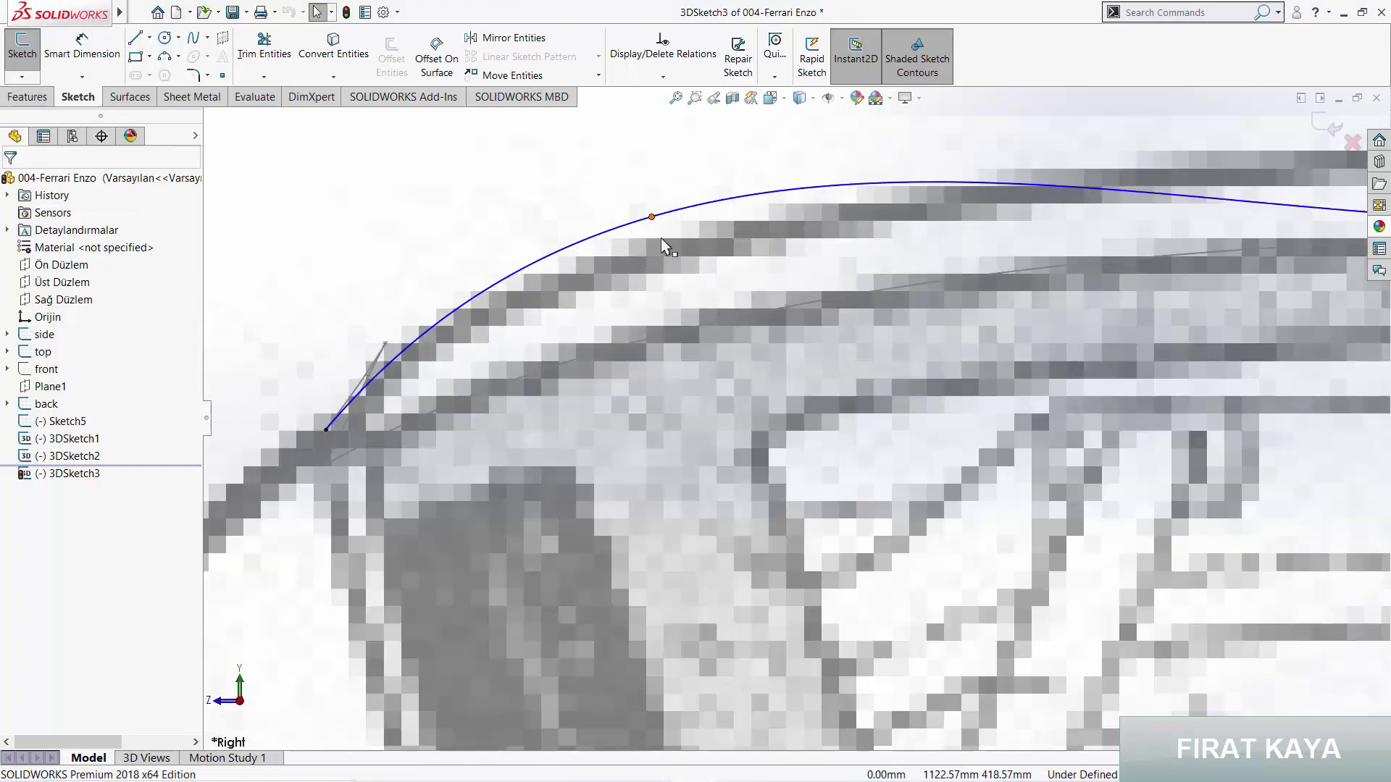
drag(652, 218, 654, 320)
scroll(860, 332, up, 2)
scroll(1002, 378, down, 3)
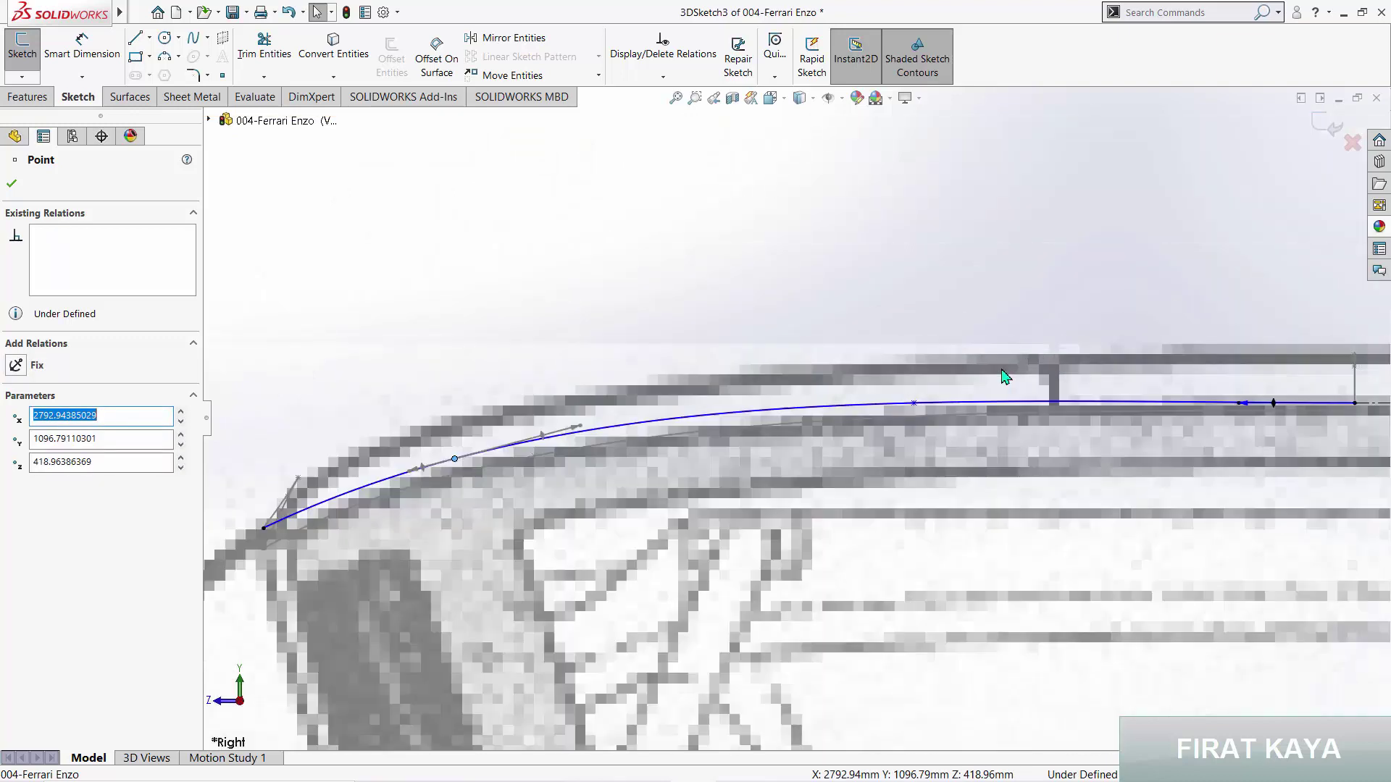
scroll(854, 456, down, 3)
scroll(800, 378, down, 3)
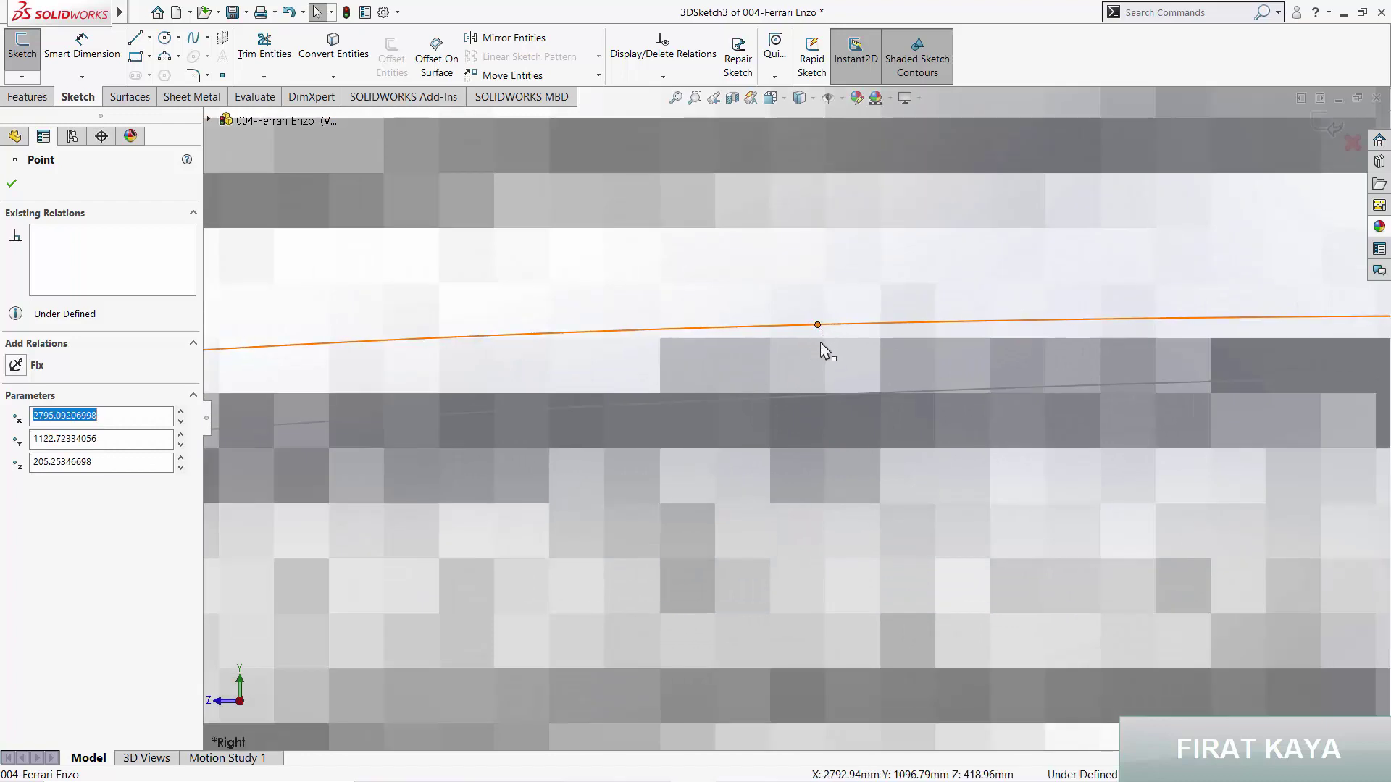
drag(820, 343, 822, 359)
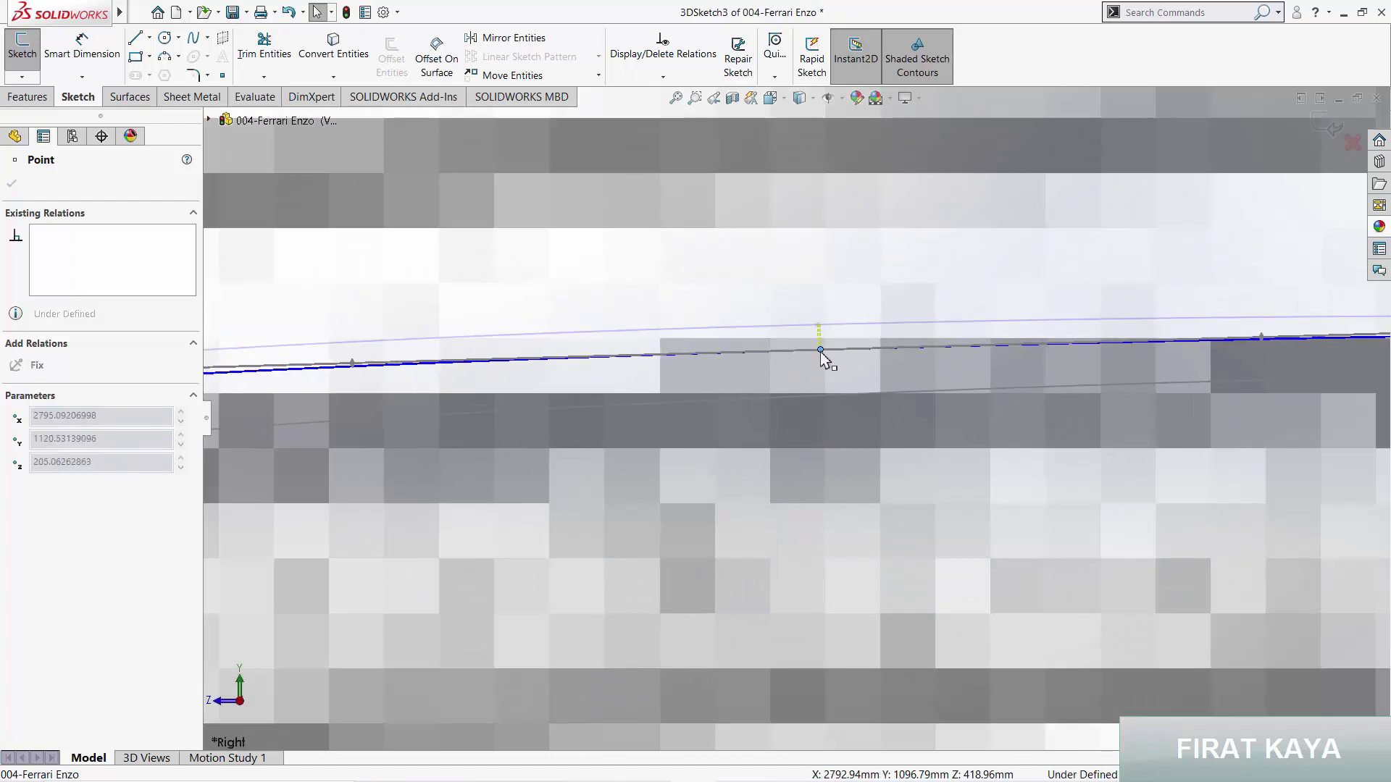
Step: Lower a third spline point onto the roof line and exit the 3D sketch
scroll(820, 352, up, 3)
key(Escape)
scroll(776, 451, up, 3)
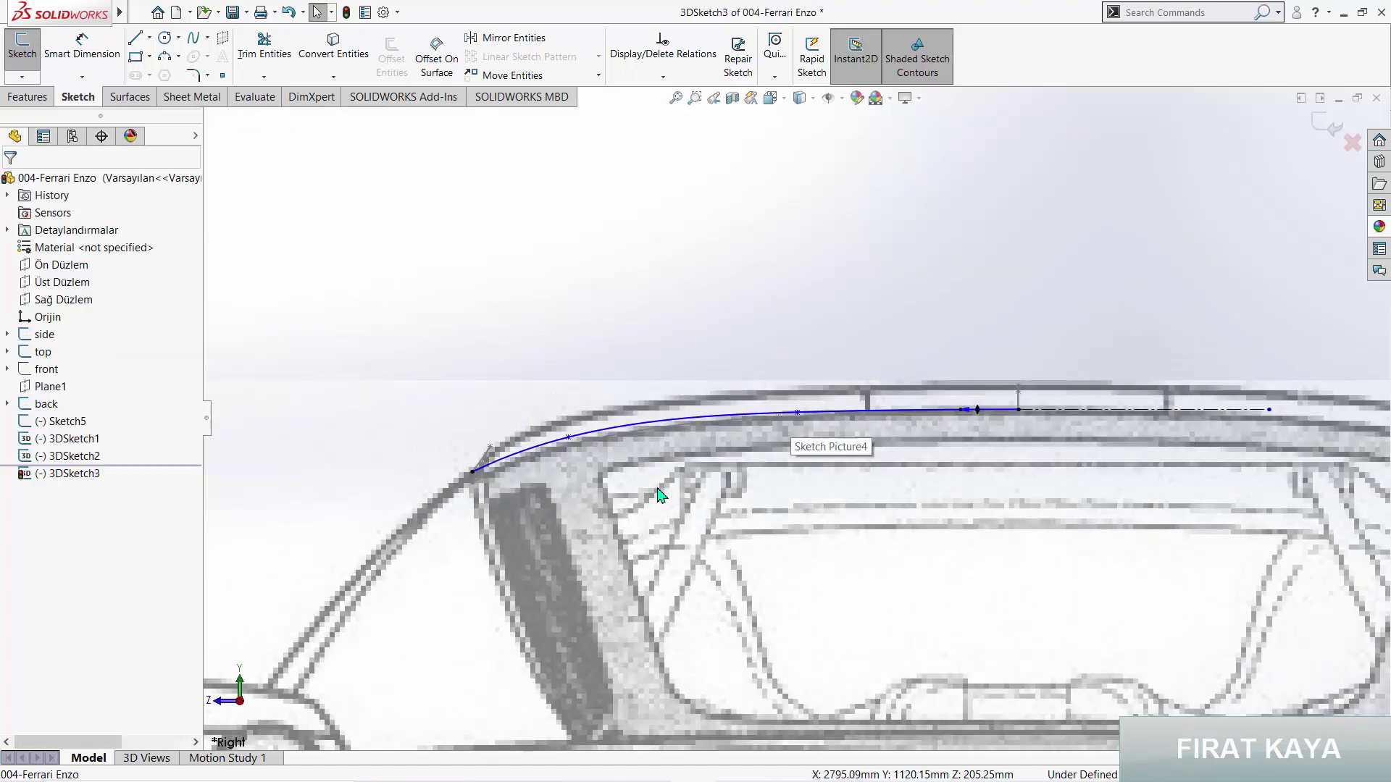
scroll(575, 472, down, 3)
scroll(699, 389, down, 3)
scroll(768, 323, down, 3)
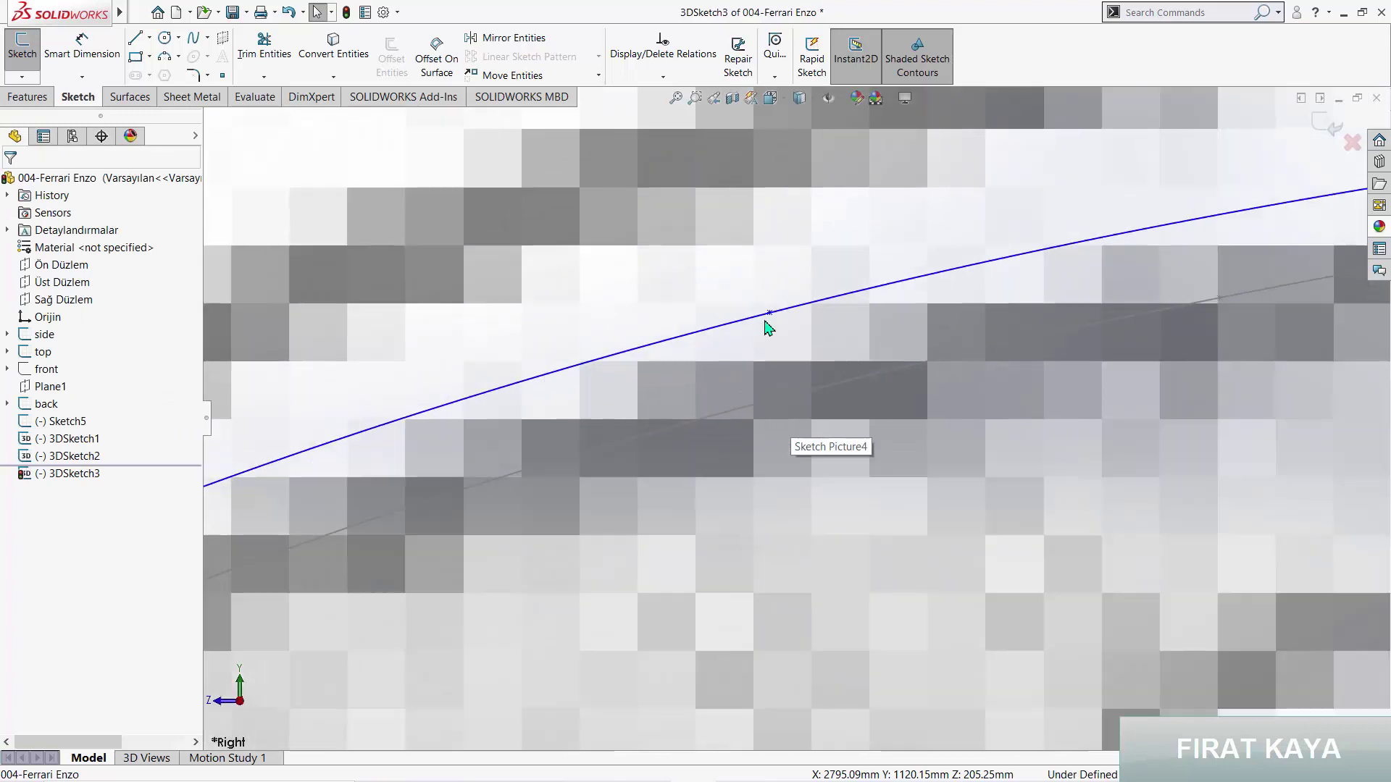
drag(775, 320, 772, 333)
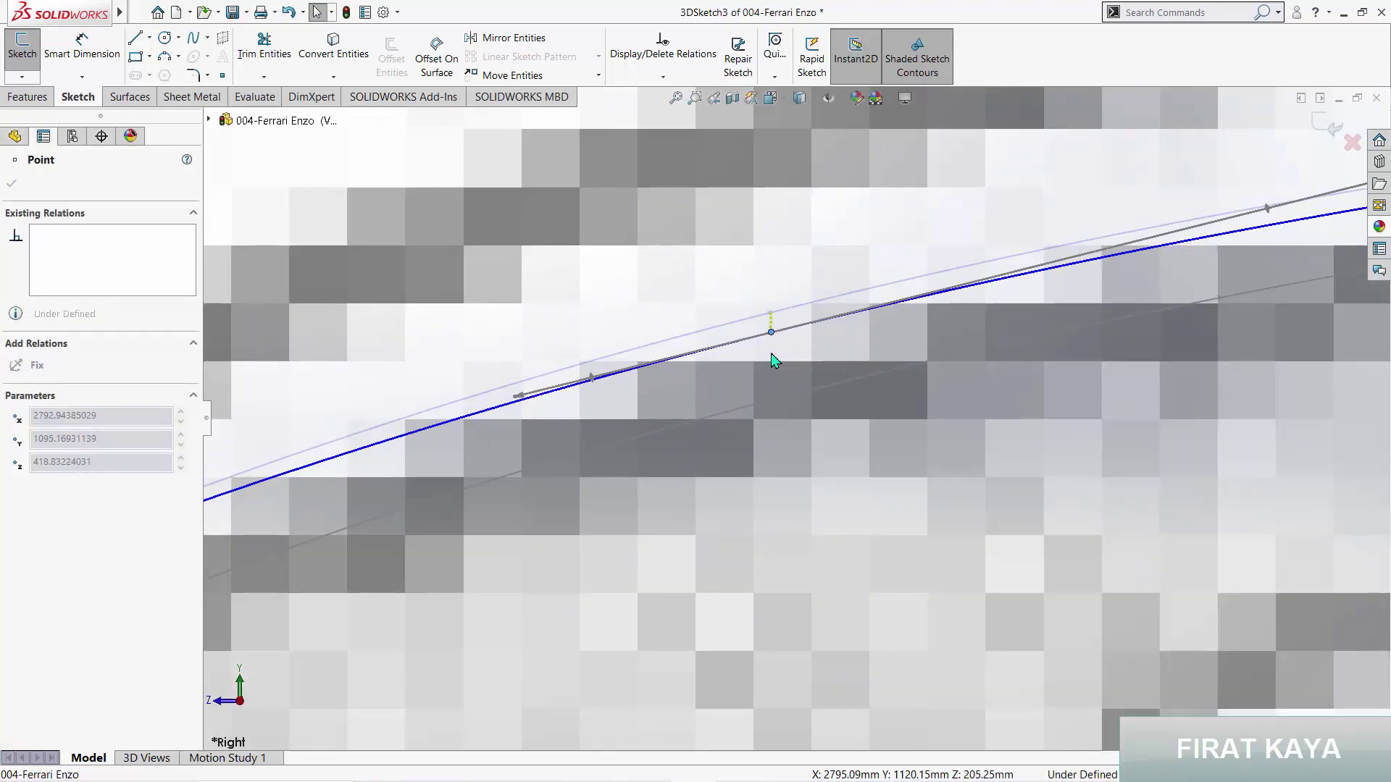
scroll(773, 360, up, 5)
key(Escape)
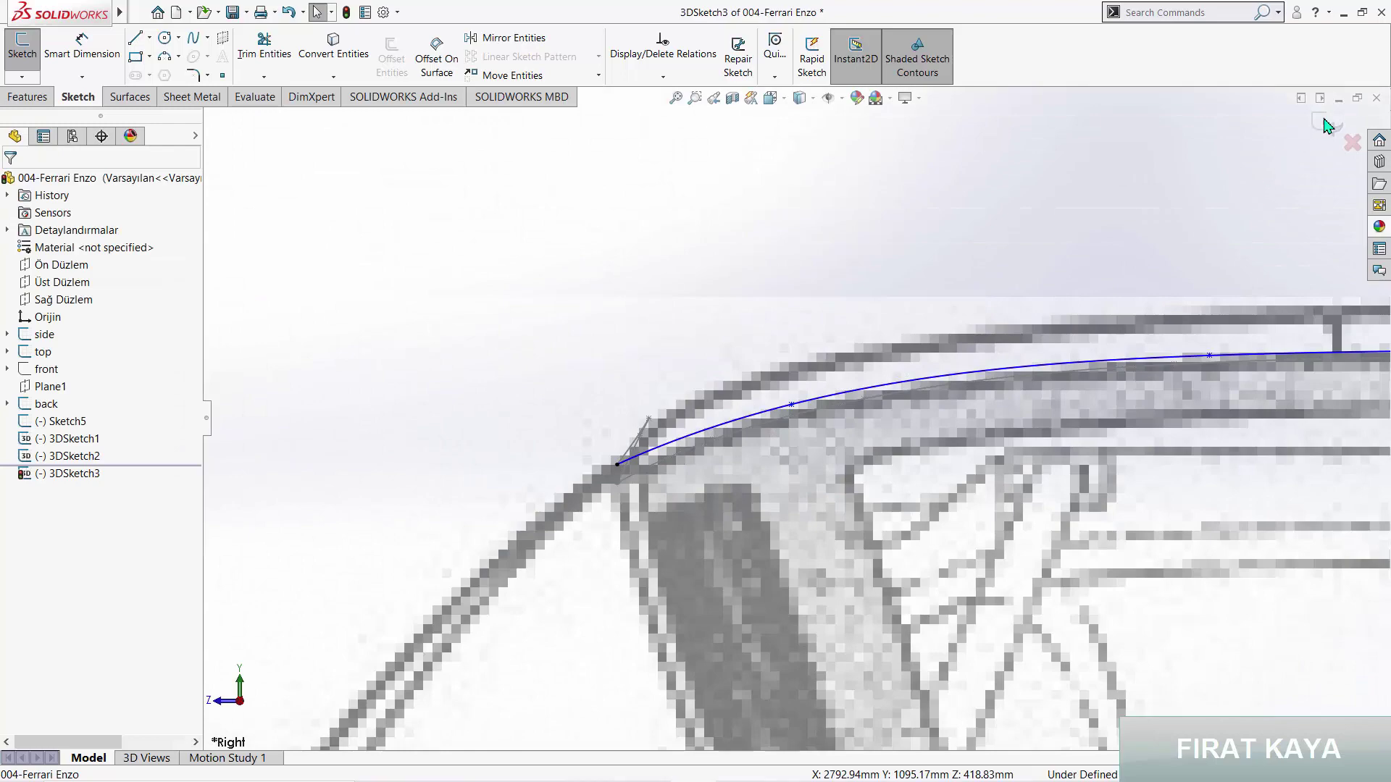
click(1326, 124)
Step: In the Top view, inspect the endpoint of 3DSketch1's roof curve without changing it
key(space)
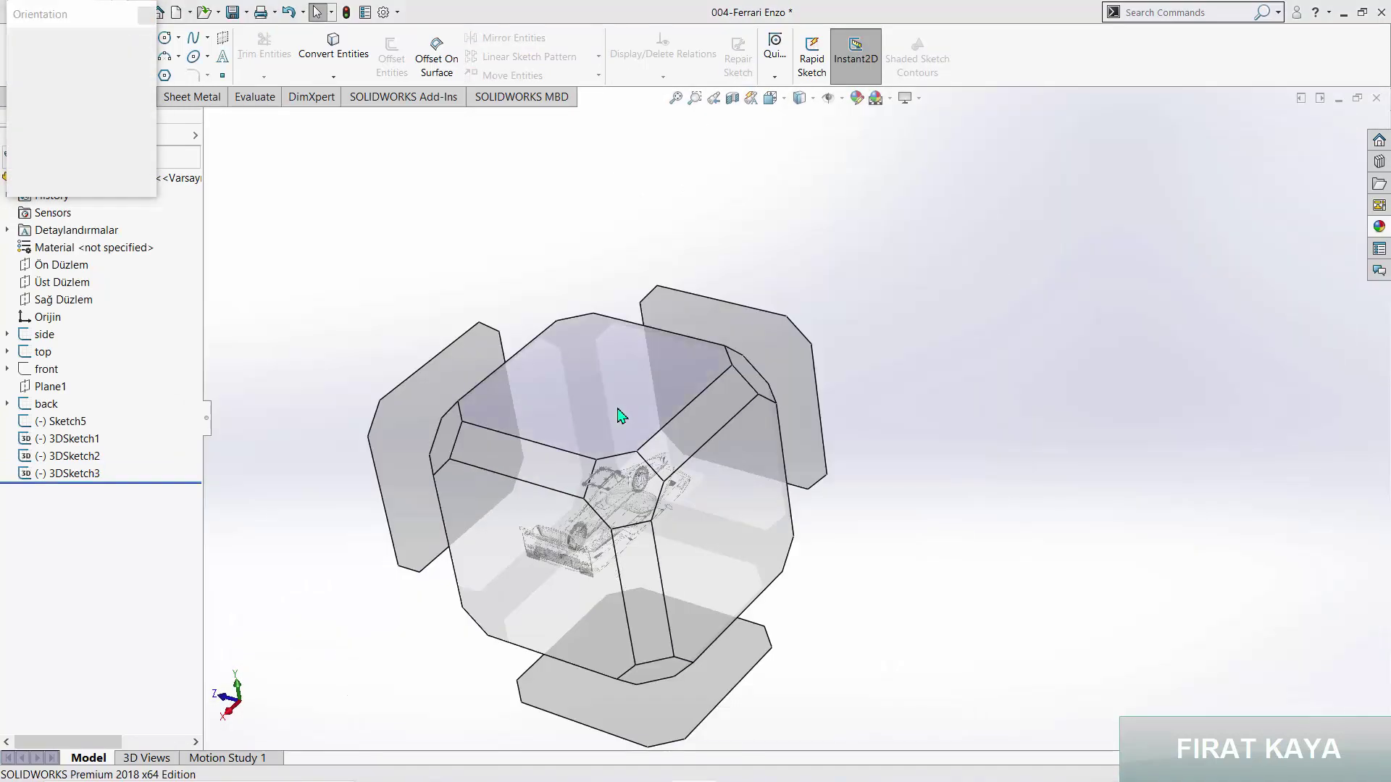
click(620, 413)
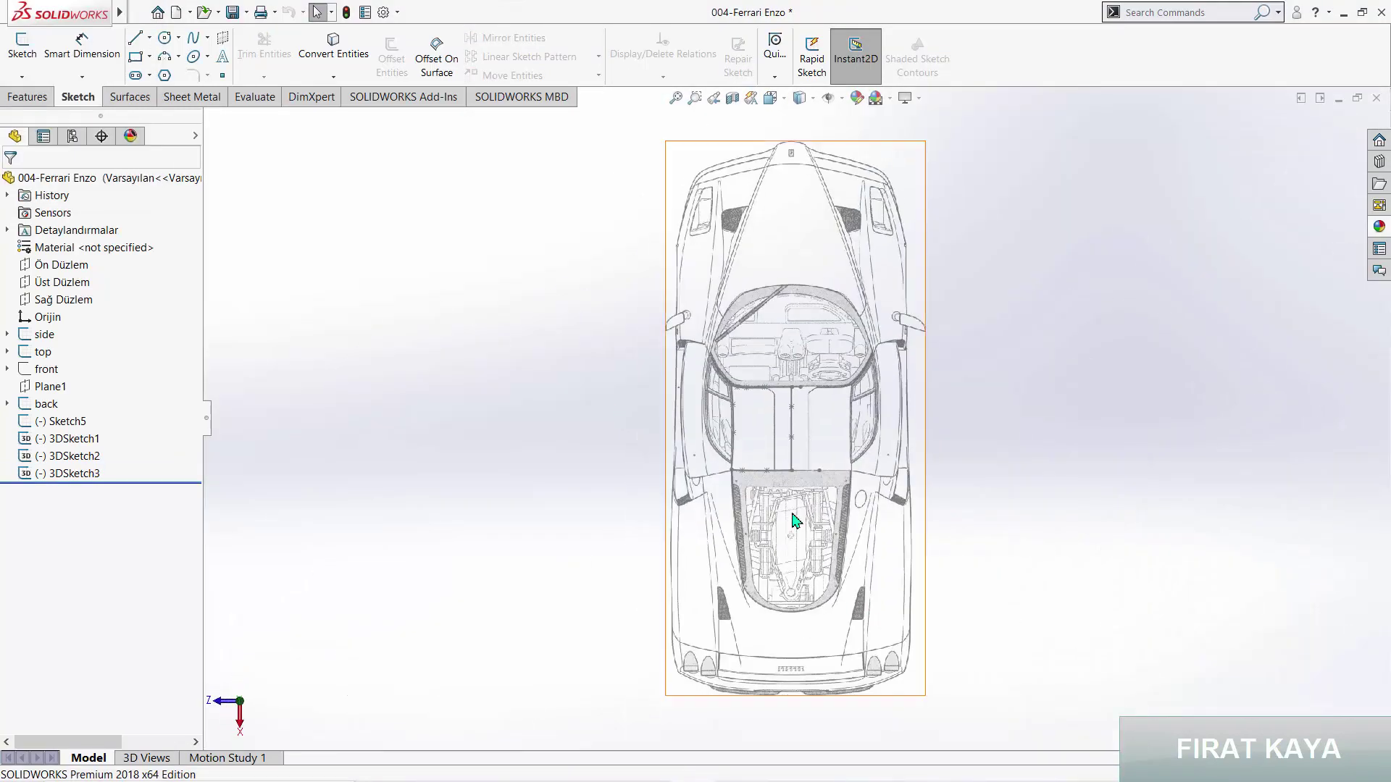
scroll(707, 419, down, 5)
scroll(732, 403, down, 5)
scroll(697, 408, down, 4)
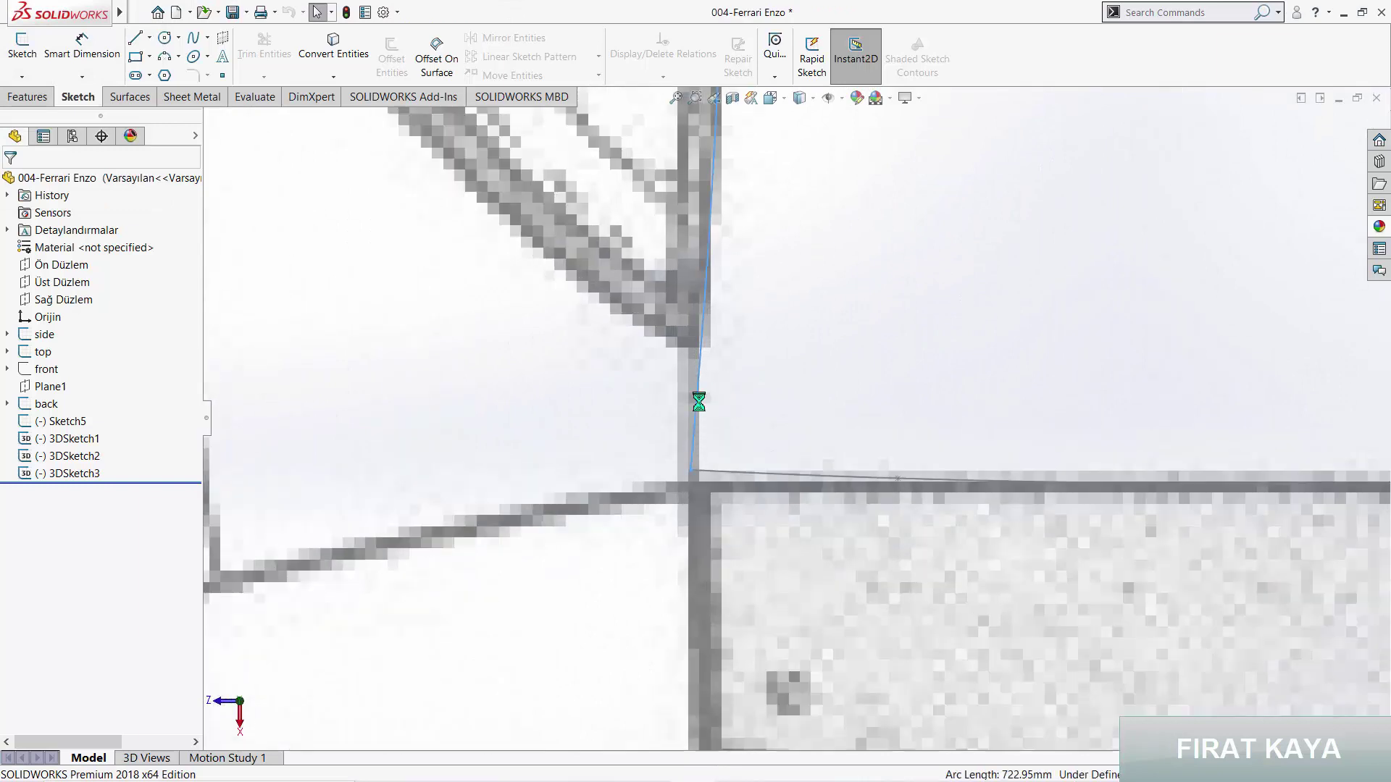
scroll(695, 456, down, 3)
click(693, 461)
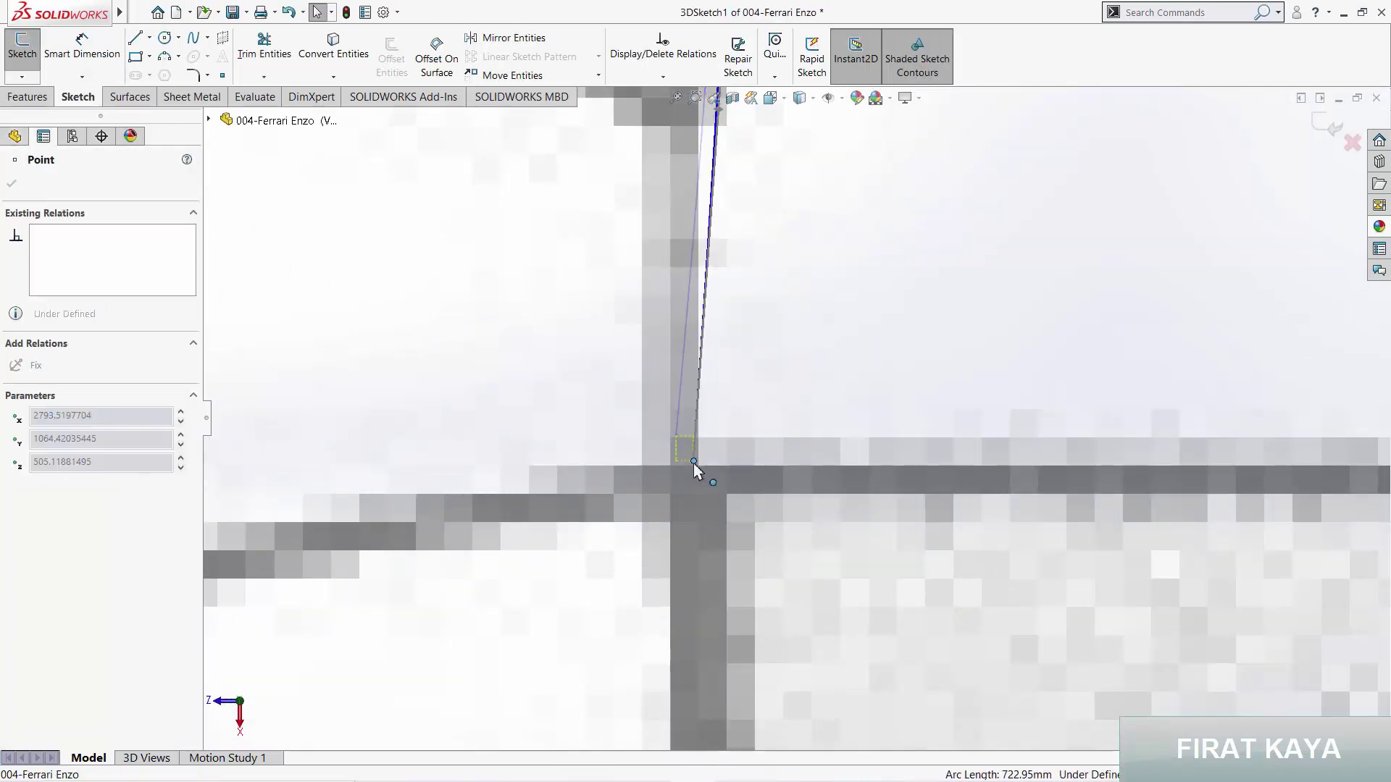
key(Escape)
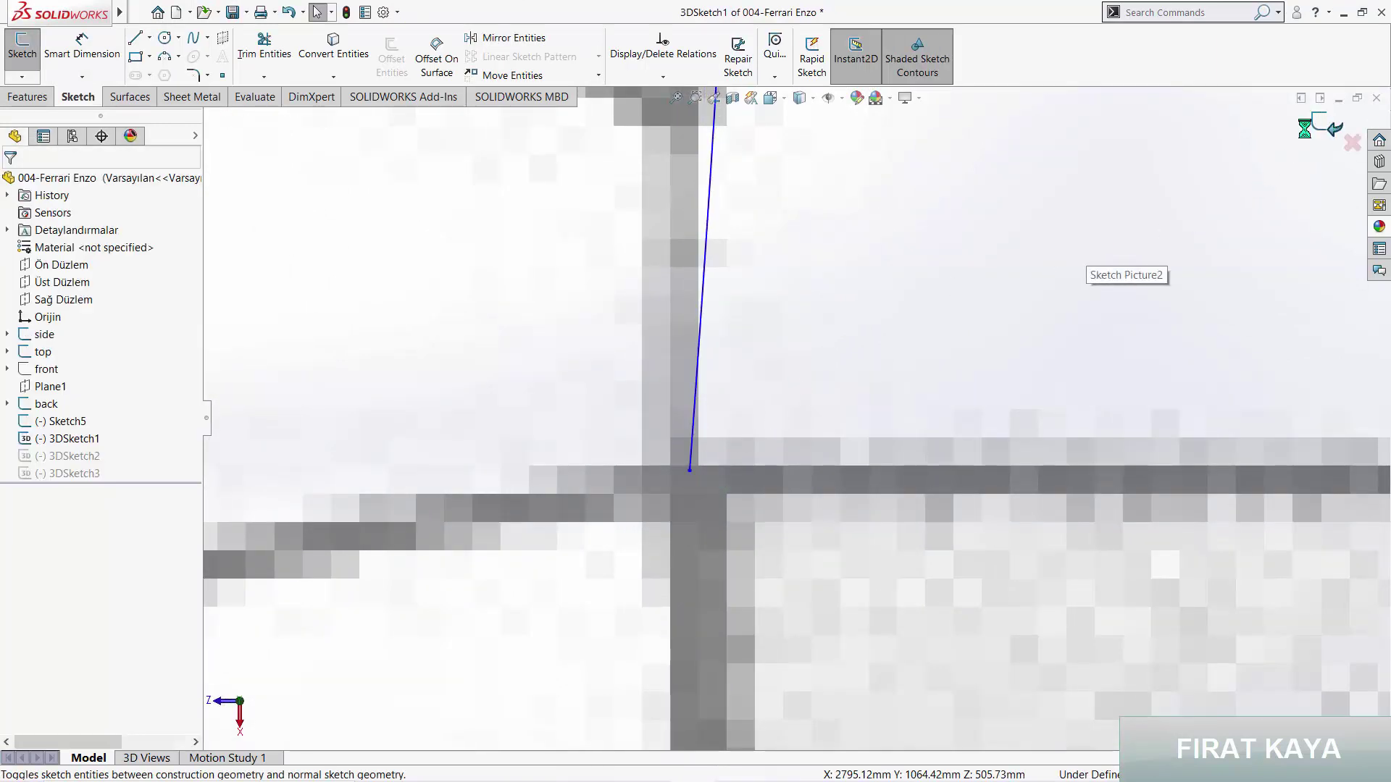
scroll(802, 515, up, 1)
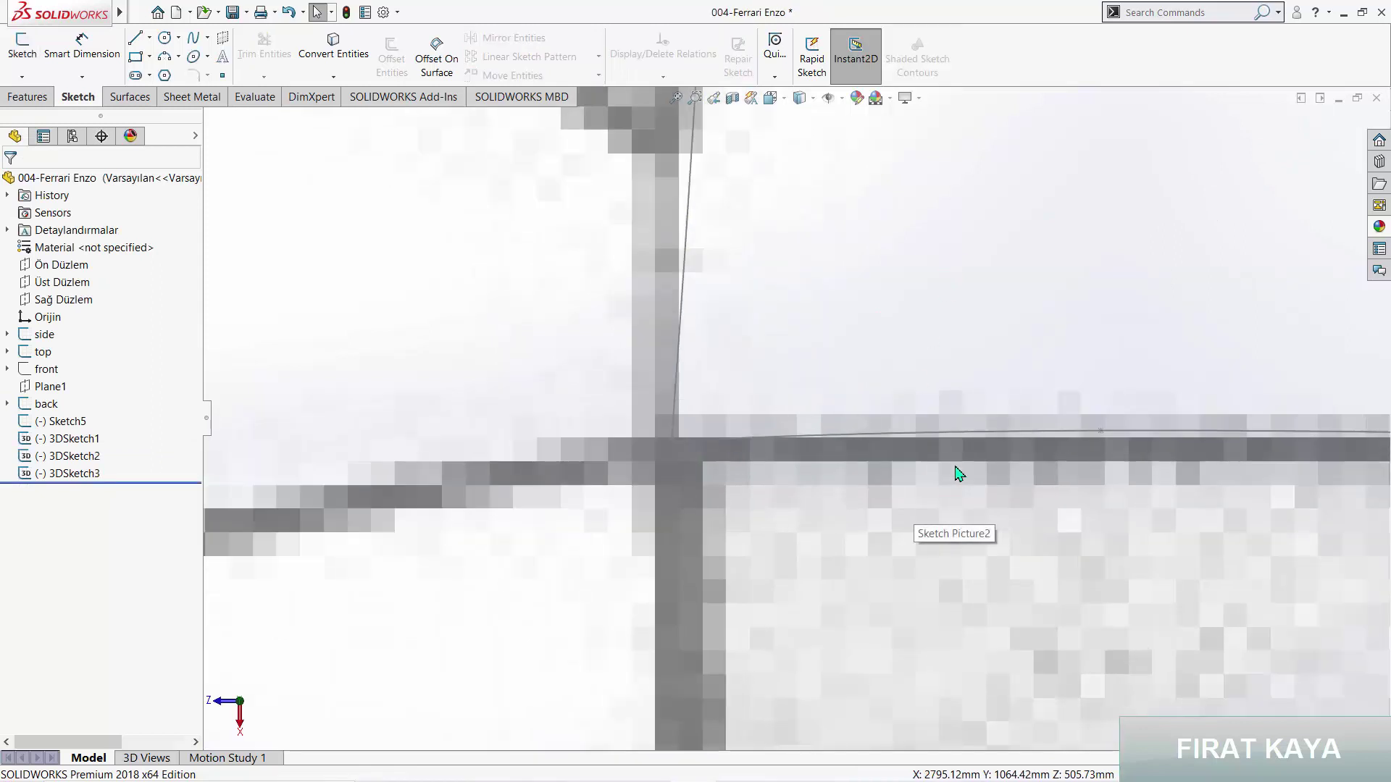
Step: Edit 3DSketch3 and flatten its spline near the rear pillar corner, then exit and view the car
double_click(963, 431)
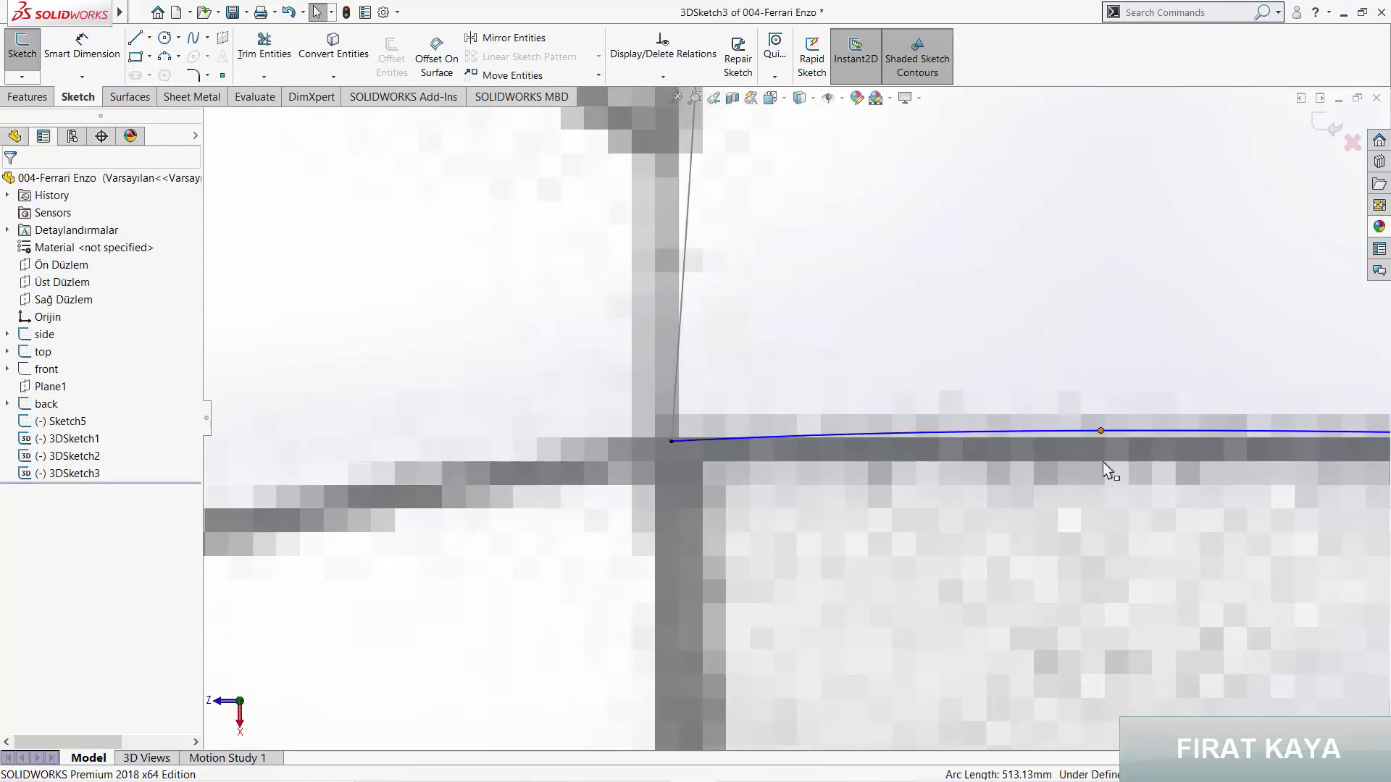
drag(1101, 432, 1098, 441)
key(Escape)
scroll(954, 490, up, 2)
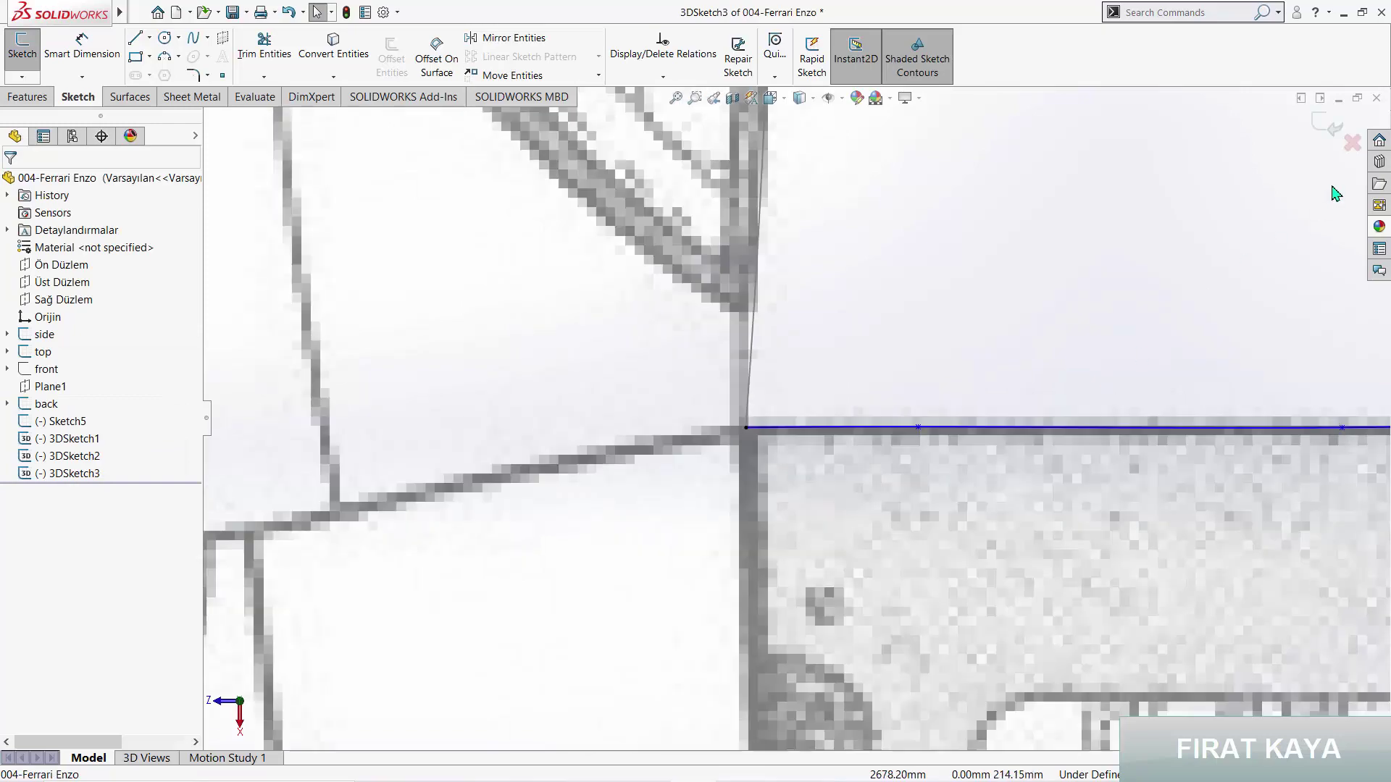
click(1315, 129)
scroll(879, 341, up, 3)
scroll(745, 394, up, 3)
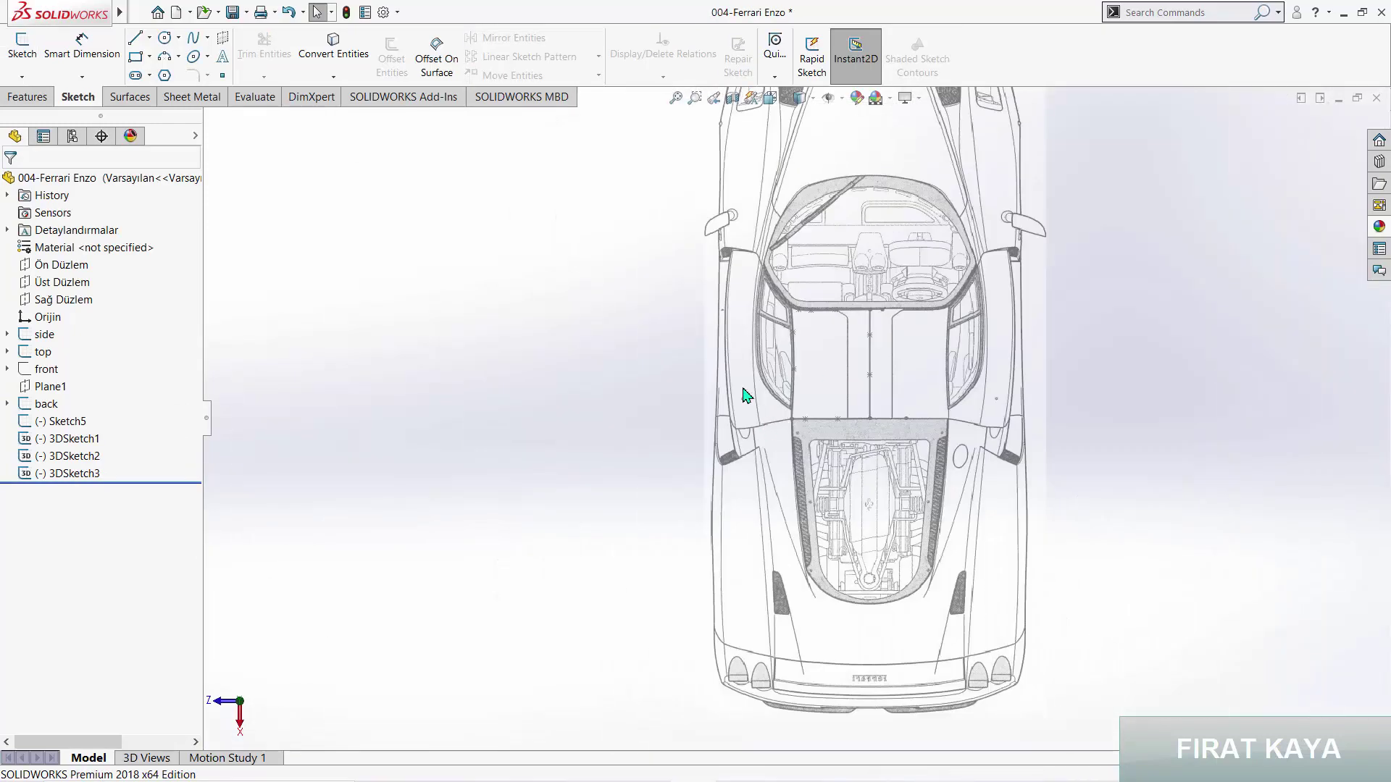
mouse_move(745, 394)
middle_down()
mouse_move(996, 158)
mouse_move(662, 245)
middle_up()
Step: Create Surface-Loft1 with Sketch5 and 3DSketch1 as profiles and 3DSketch2 as guide curve
scroll(663, 245, down, 5)
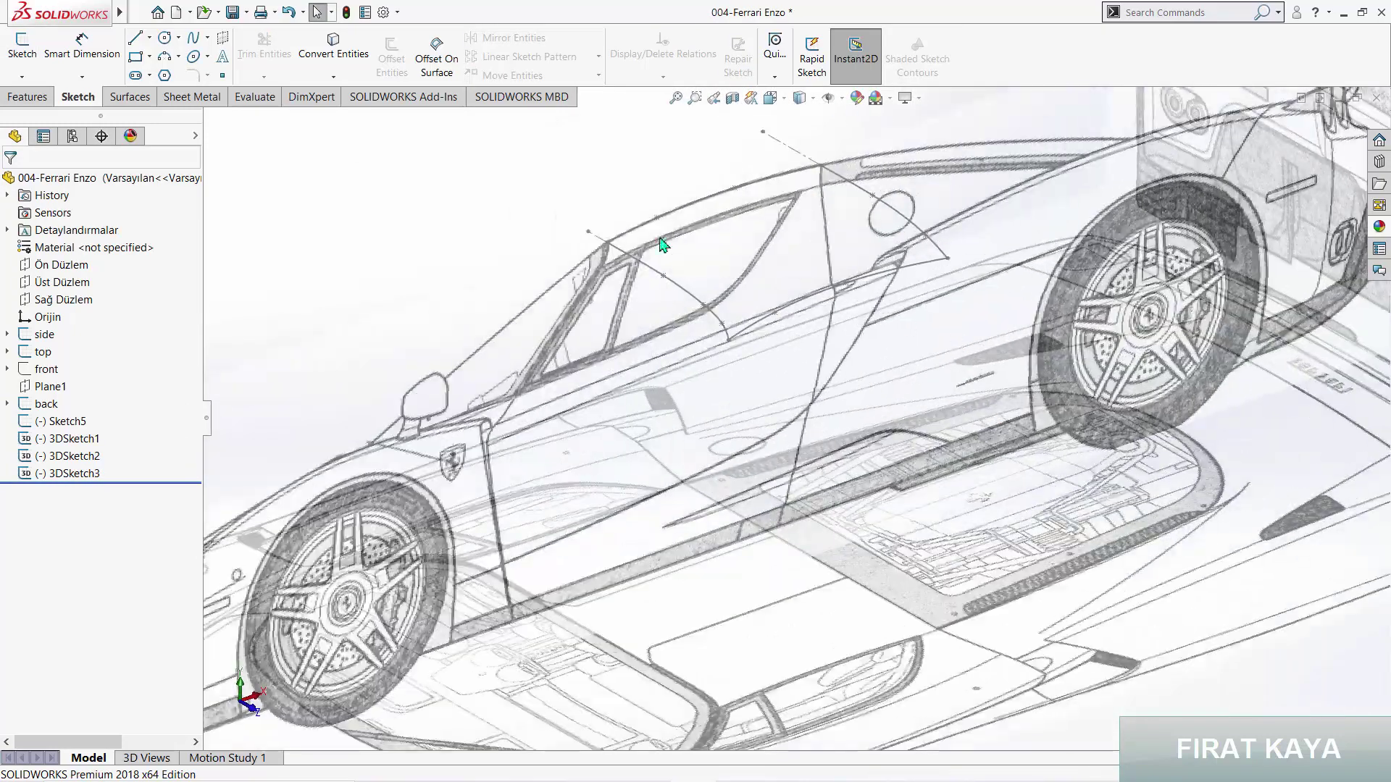
click(120, 98)
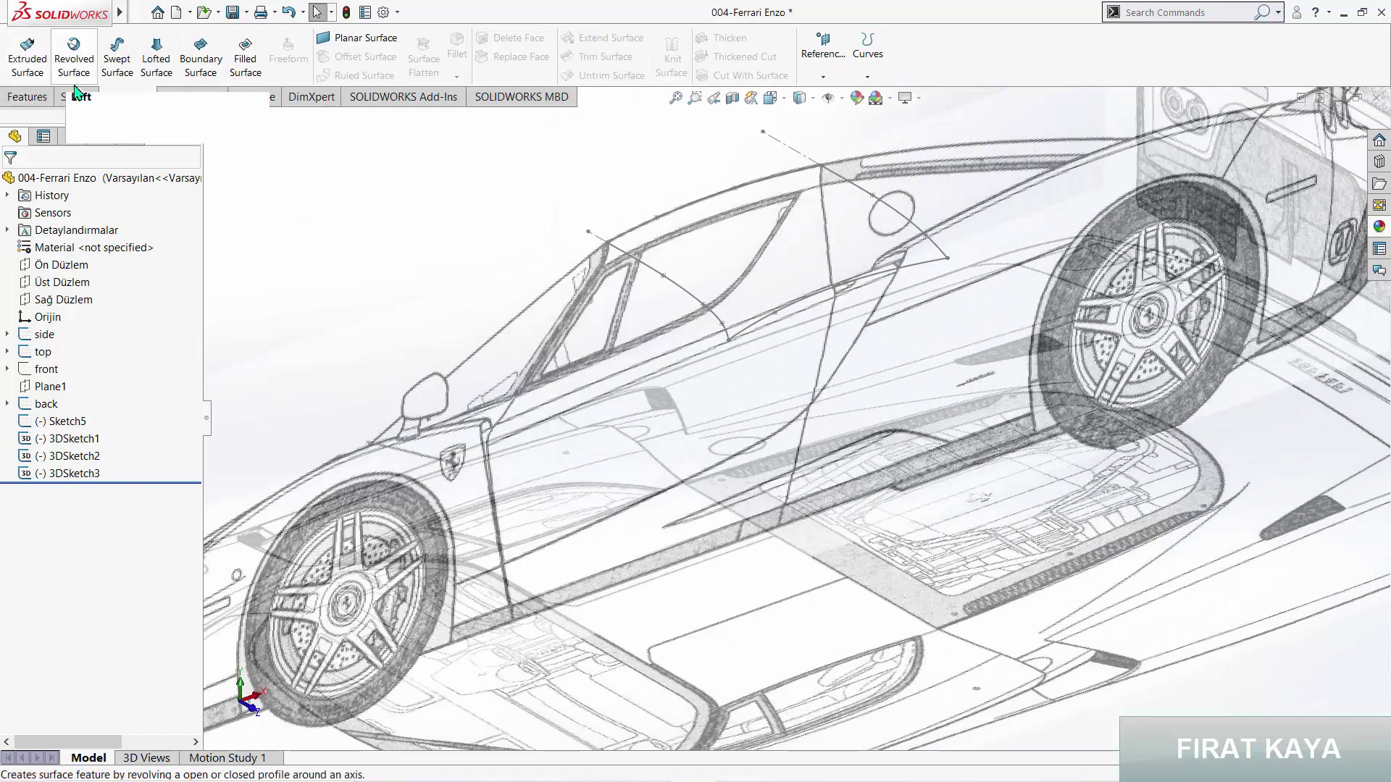
click(156, 55)
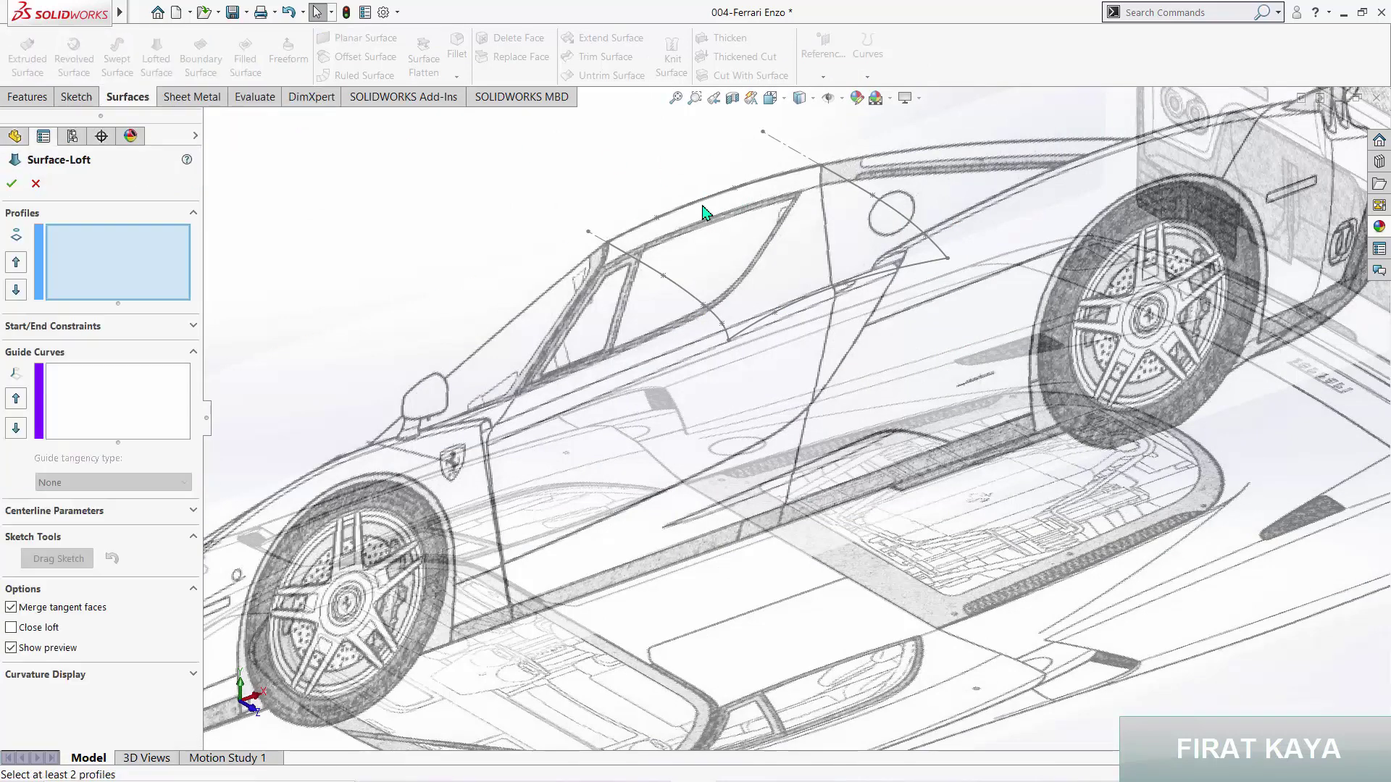
click(710, 210)
click(802, 304)
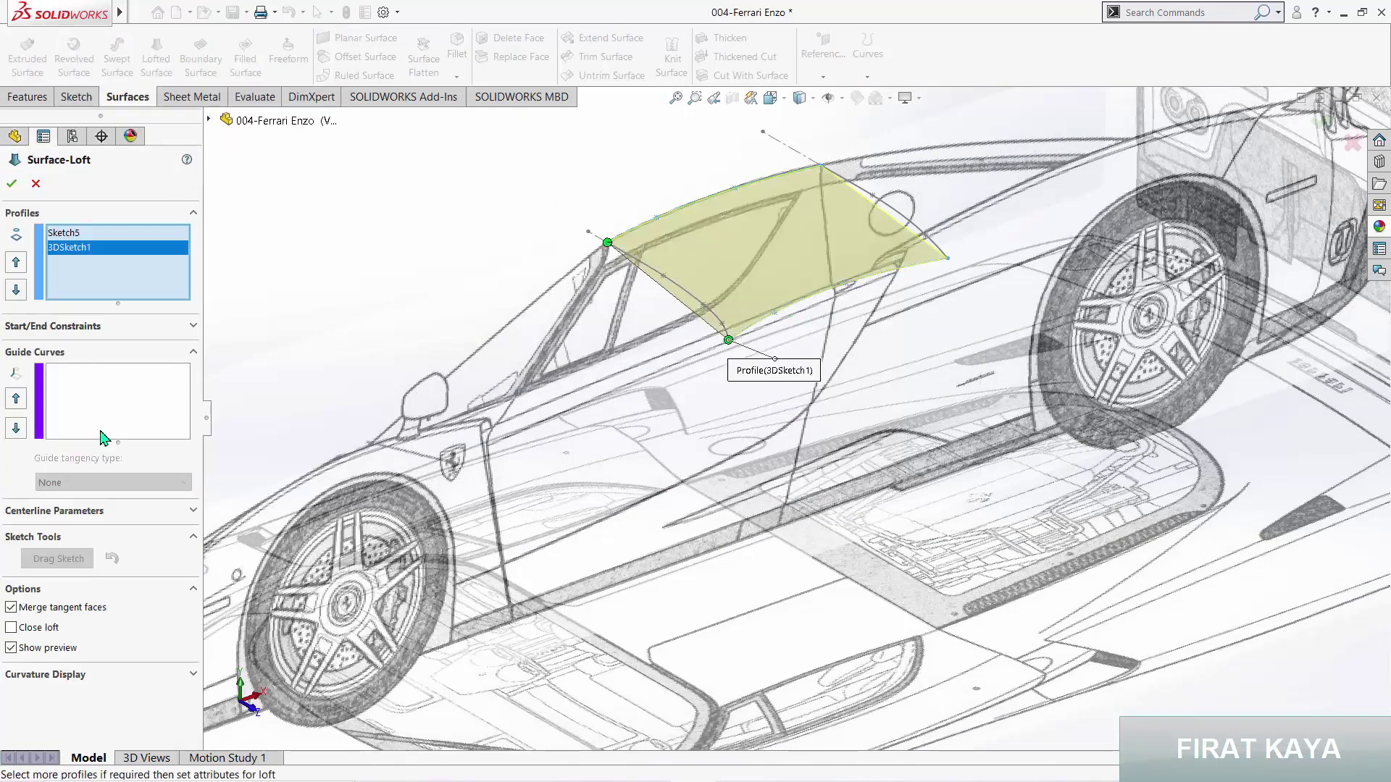
click(687, 293)
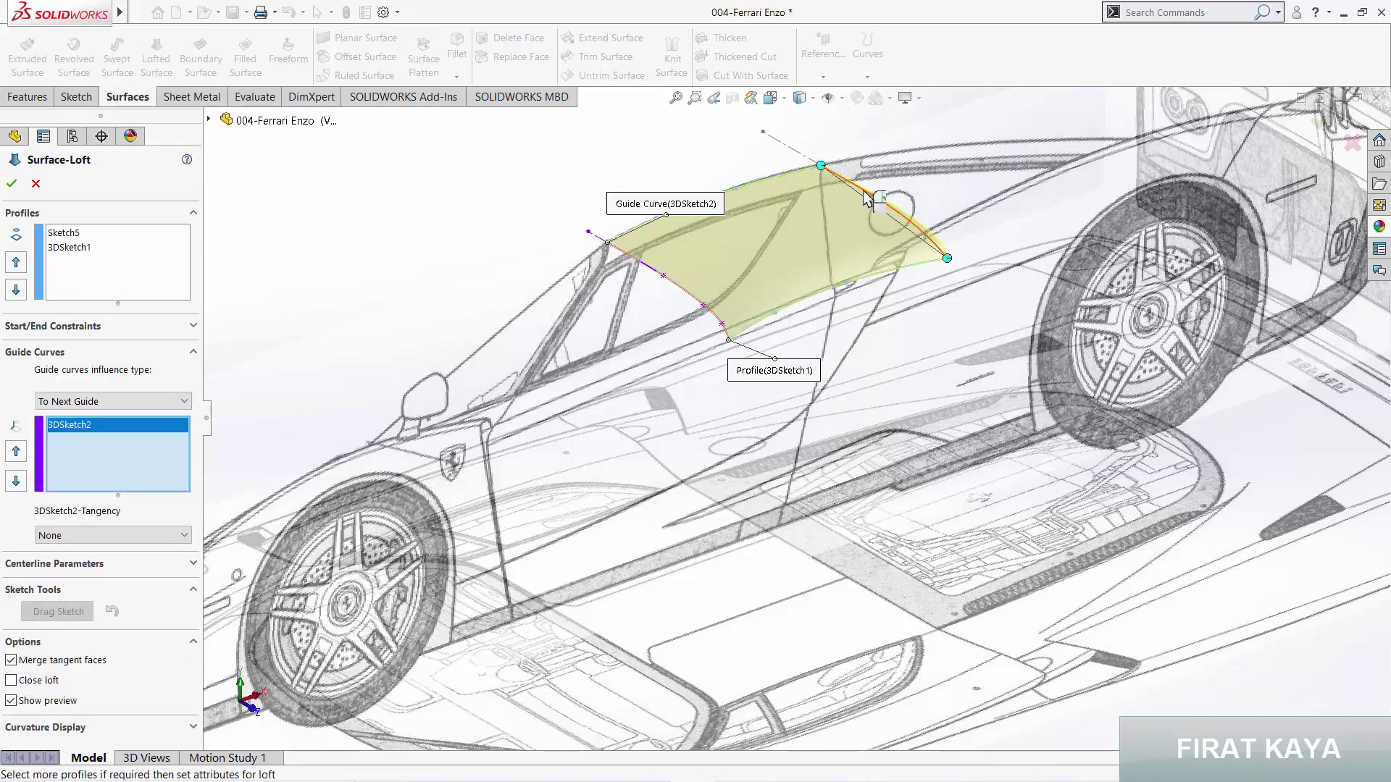
click(876, 202)
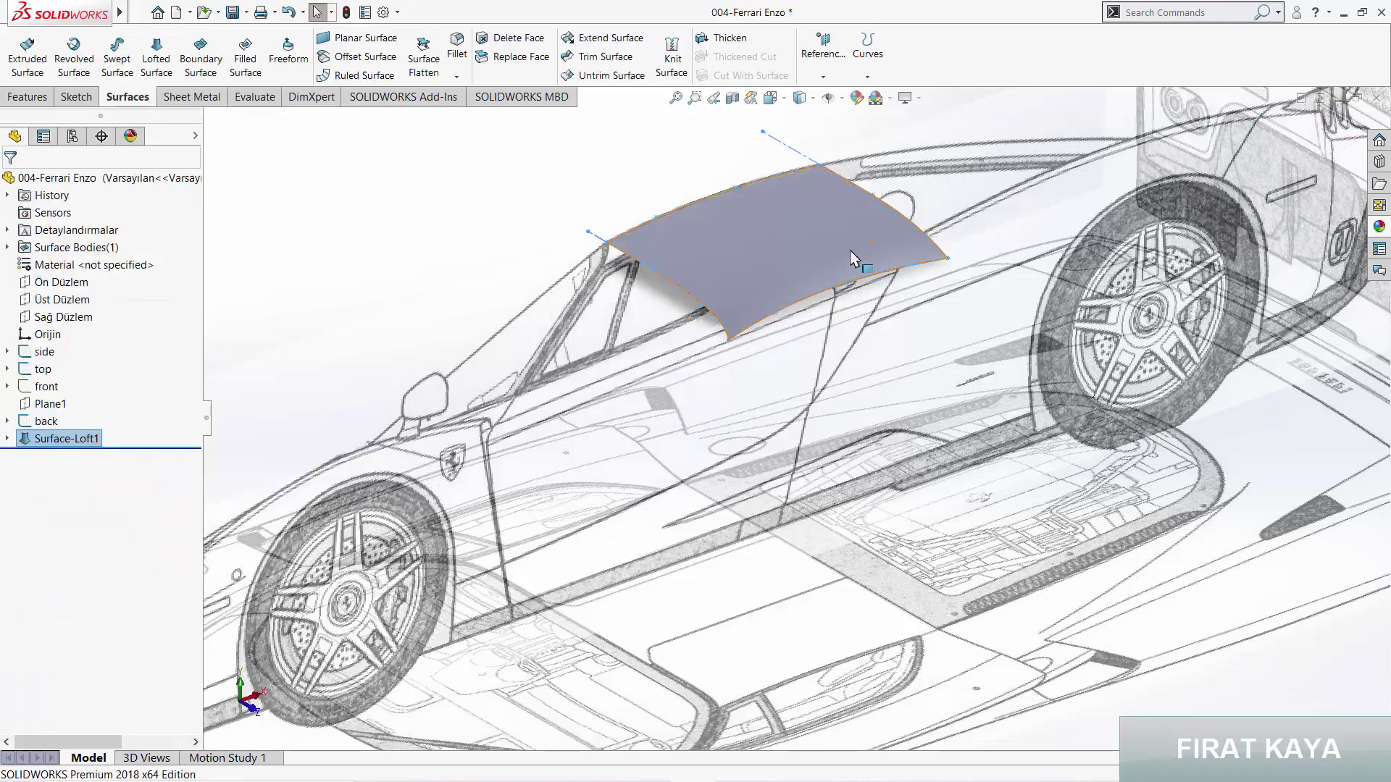
key(f)
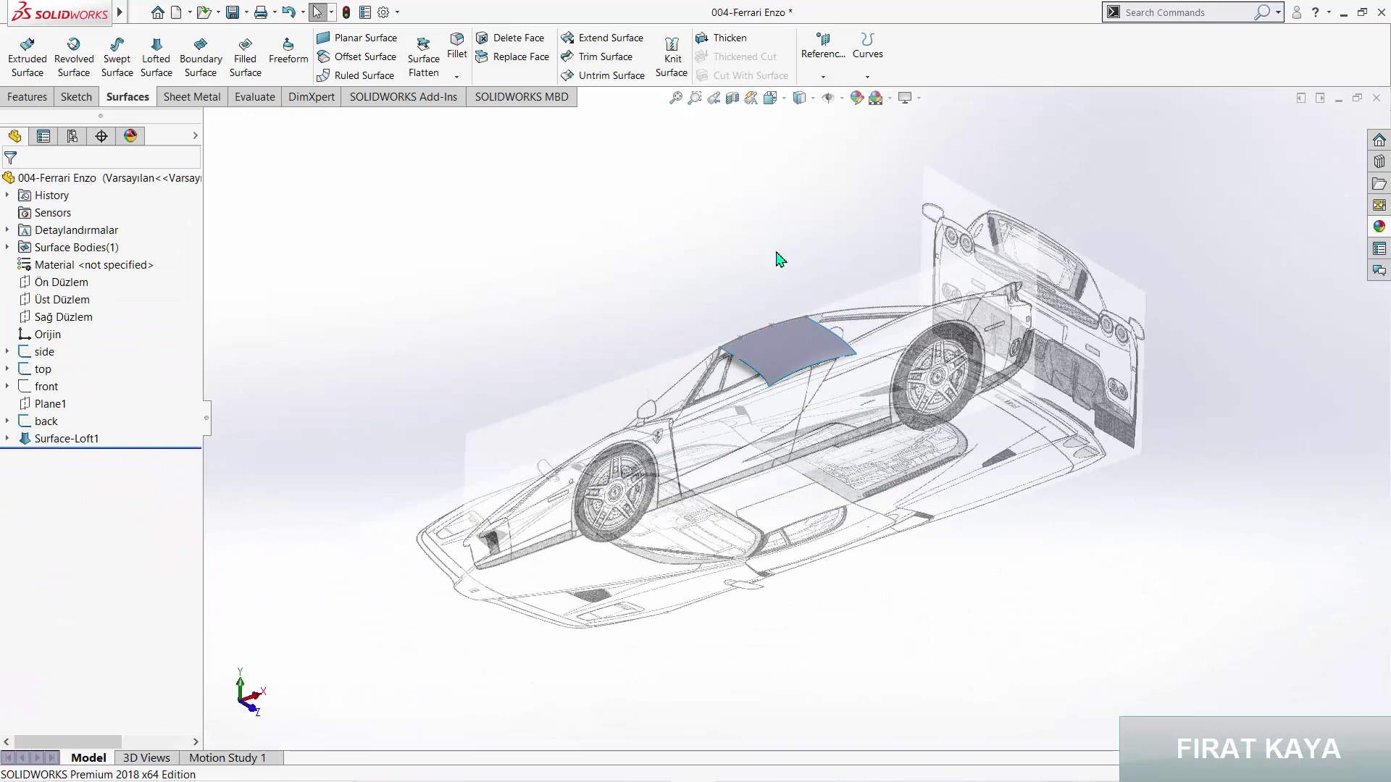
Step: Set the Front view to see the car side-on and show the sketch-type choices
key(space)
click(674, 486)
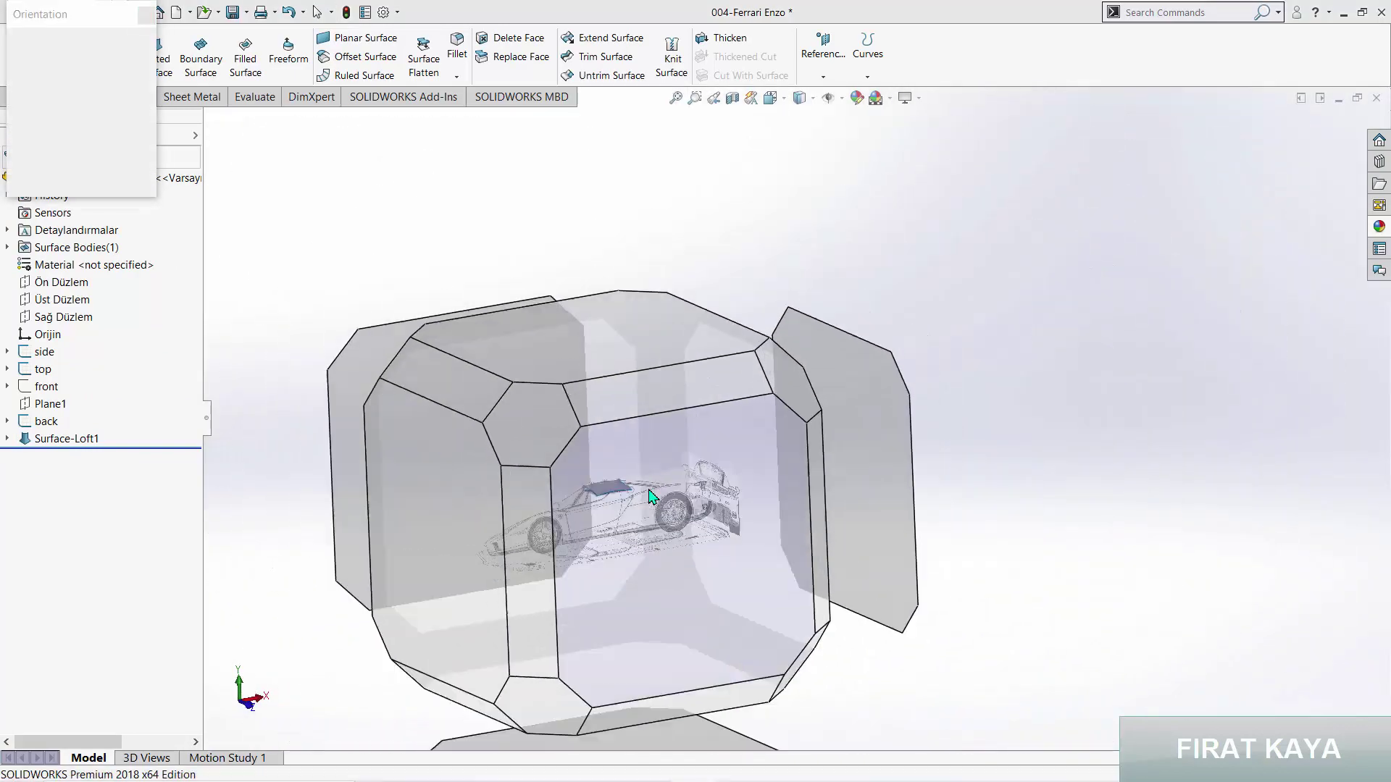
key(space)
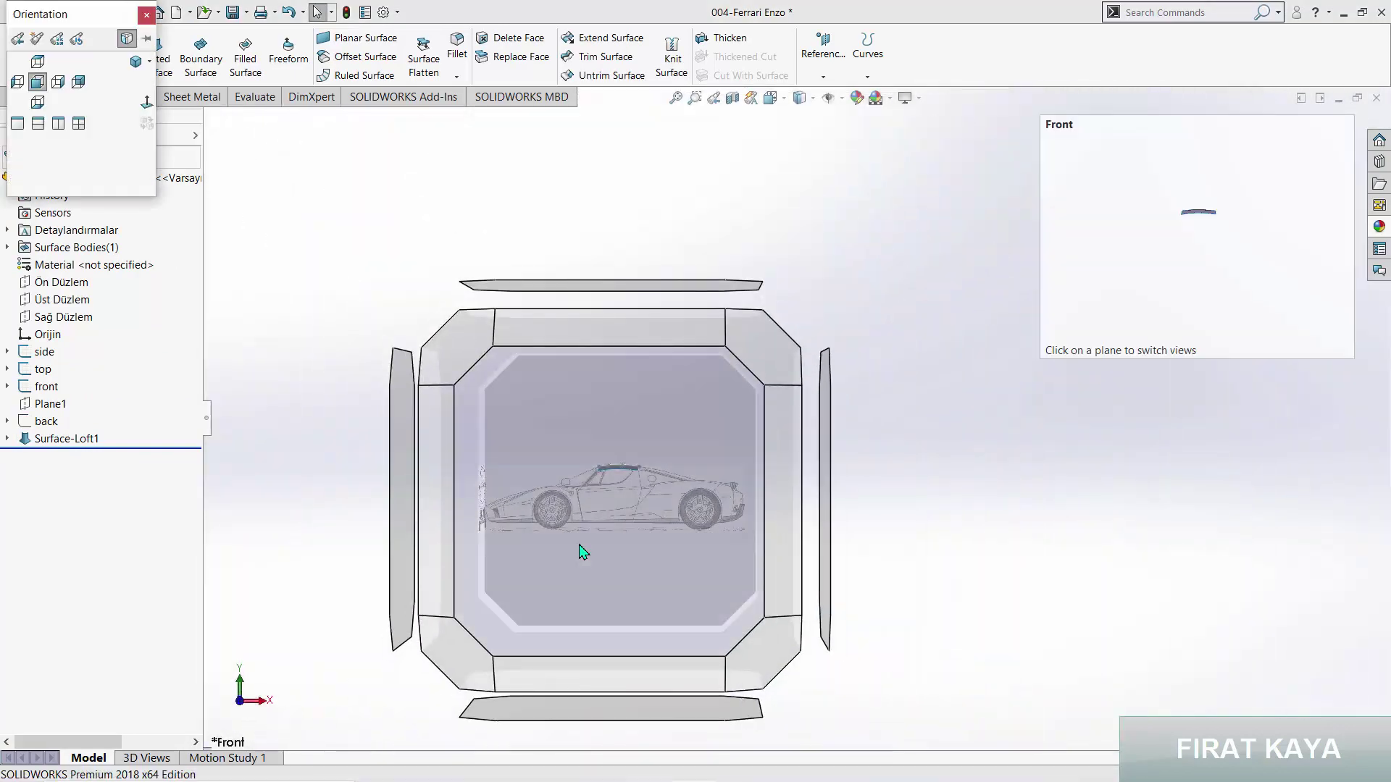
click(581, 553)
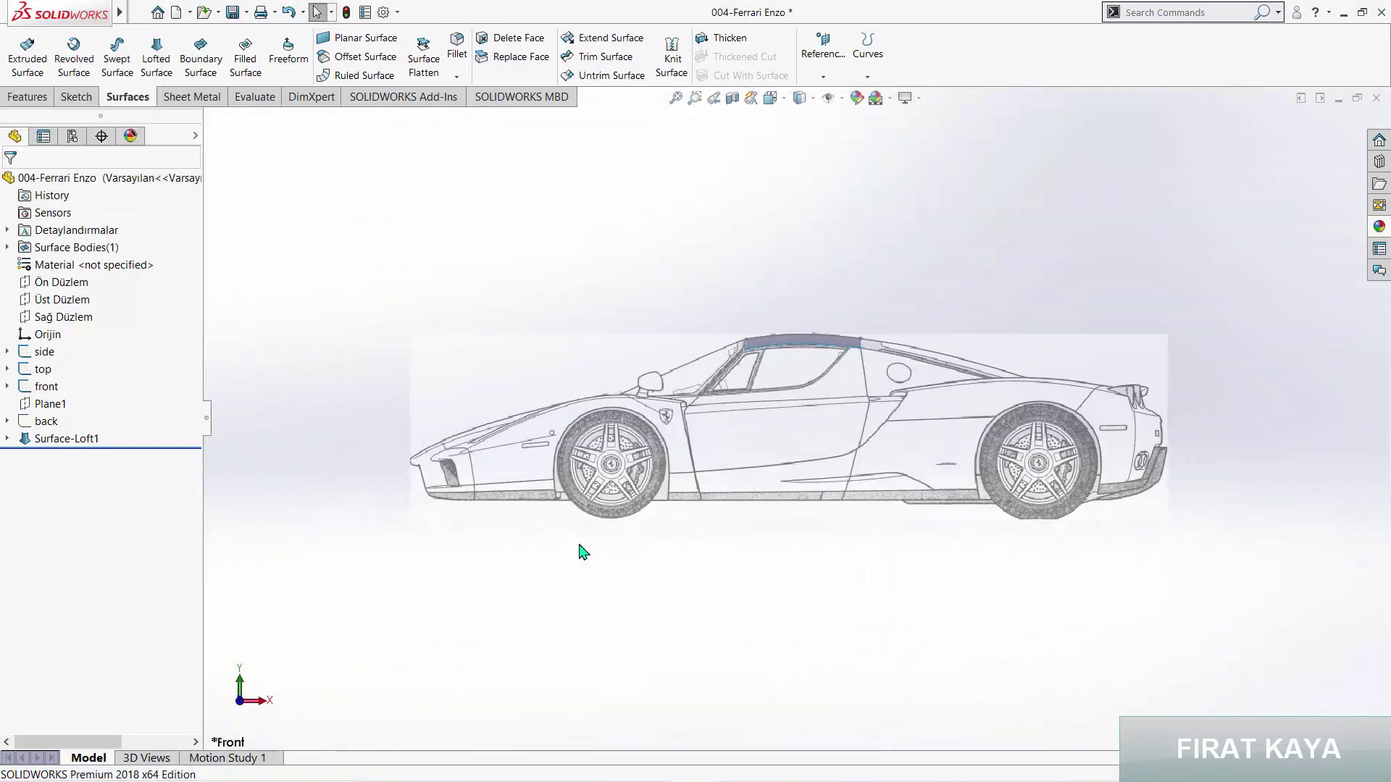
click(71, 102)
click(23, 77)
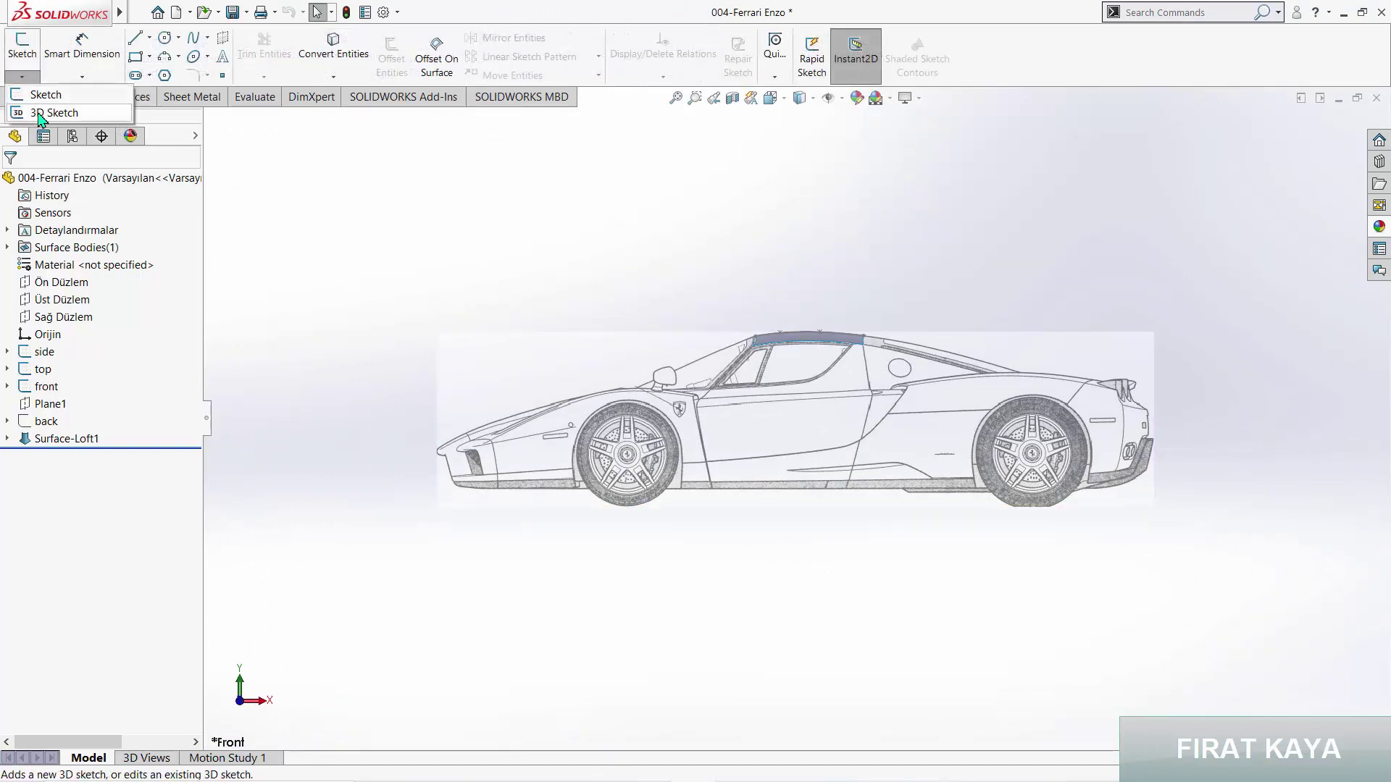
Step: In a new 3D sketch, draw a spline down the A-pillar from the roof surface's front corner
click(40, 114)
scroll(721, 398, down, 2)
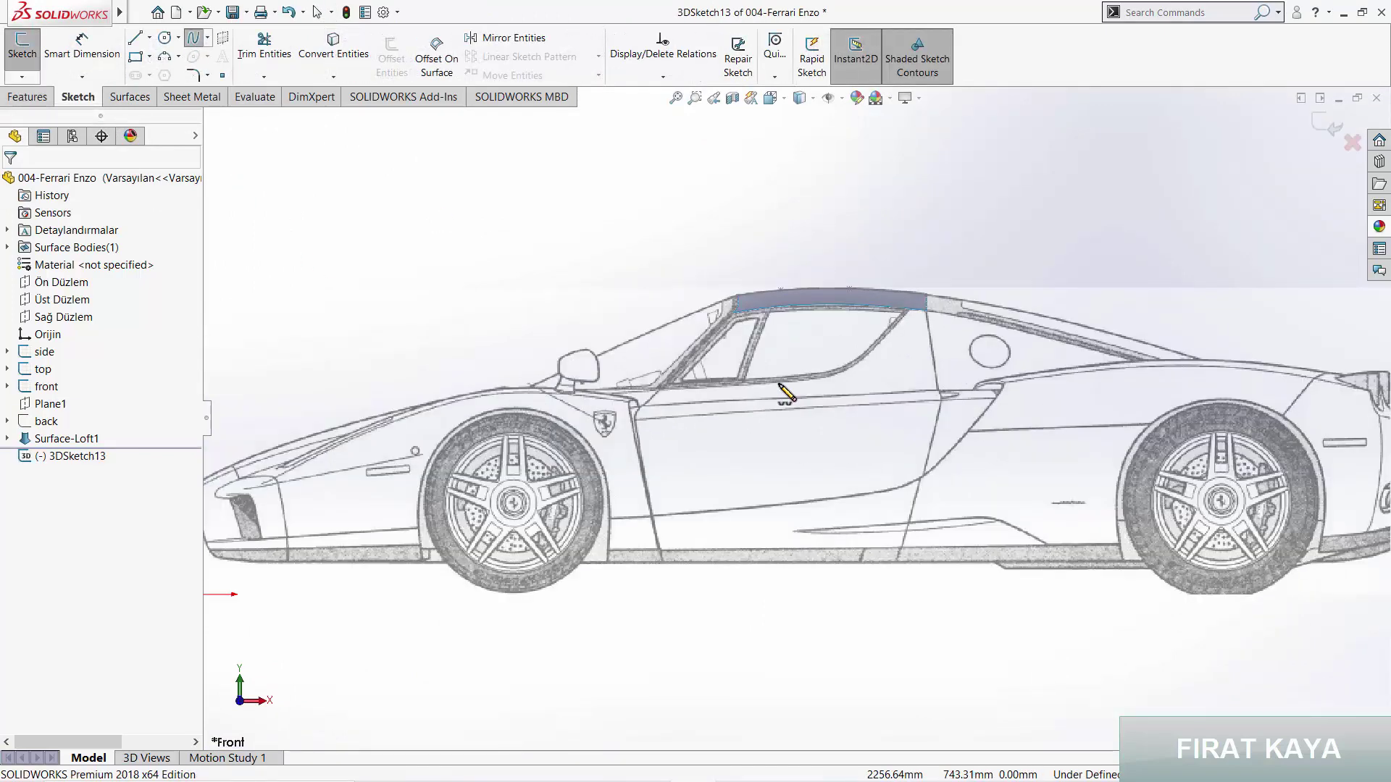
scroll(735, 341, down, 4)
scroll(709, 275, down, 4)
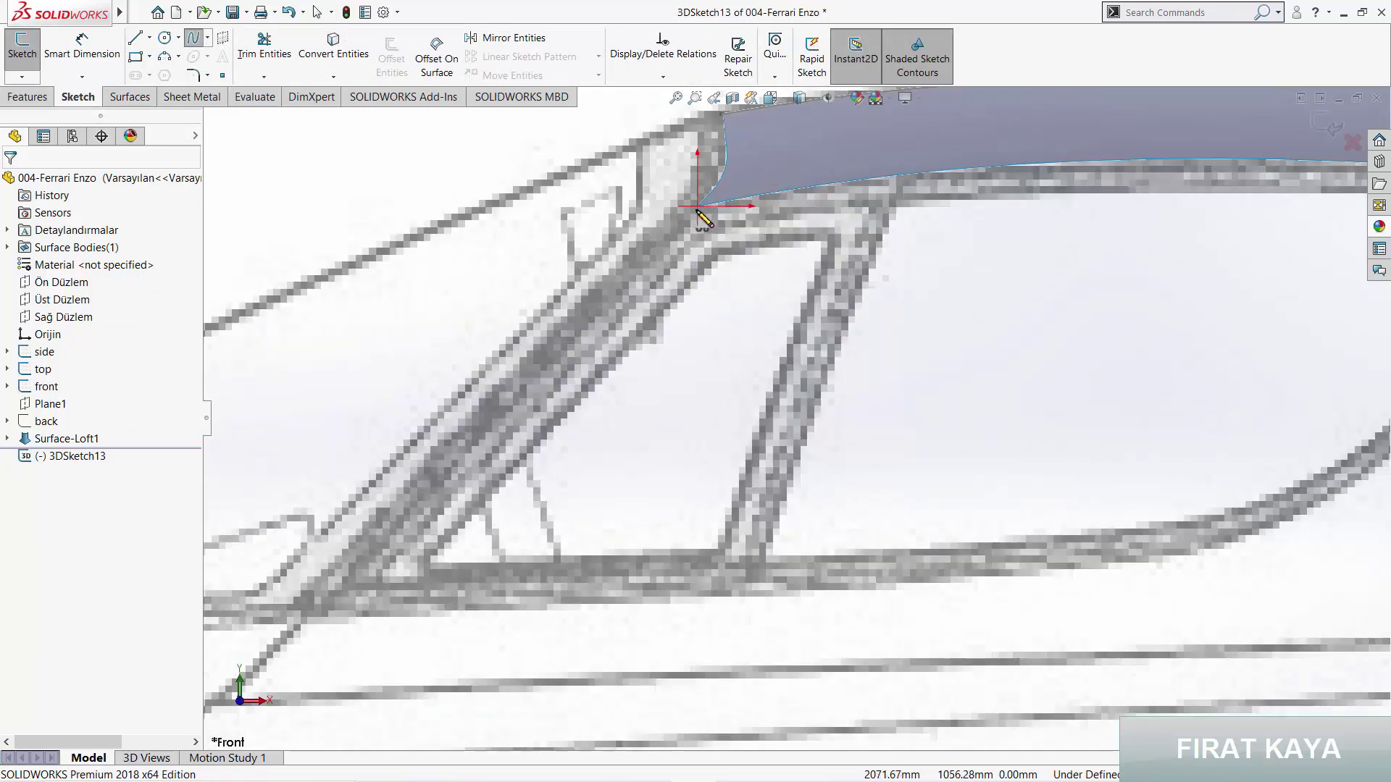
click(697, 207)
click(614, 298)
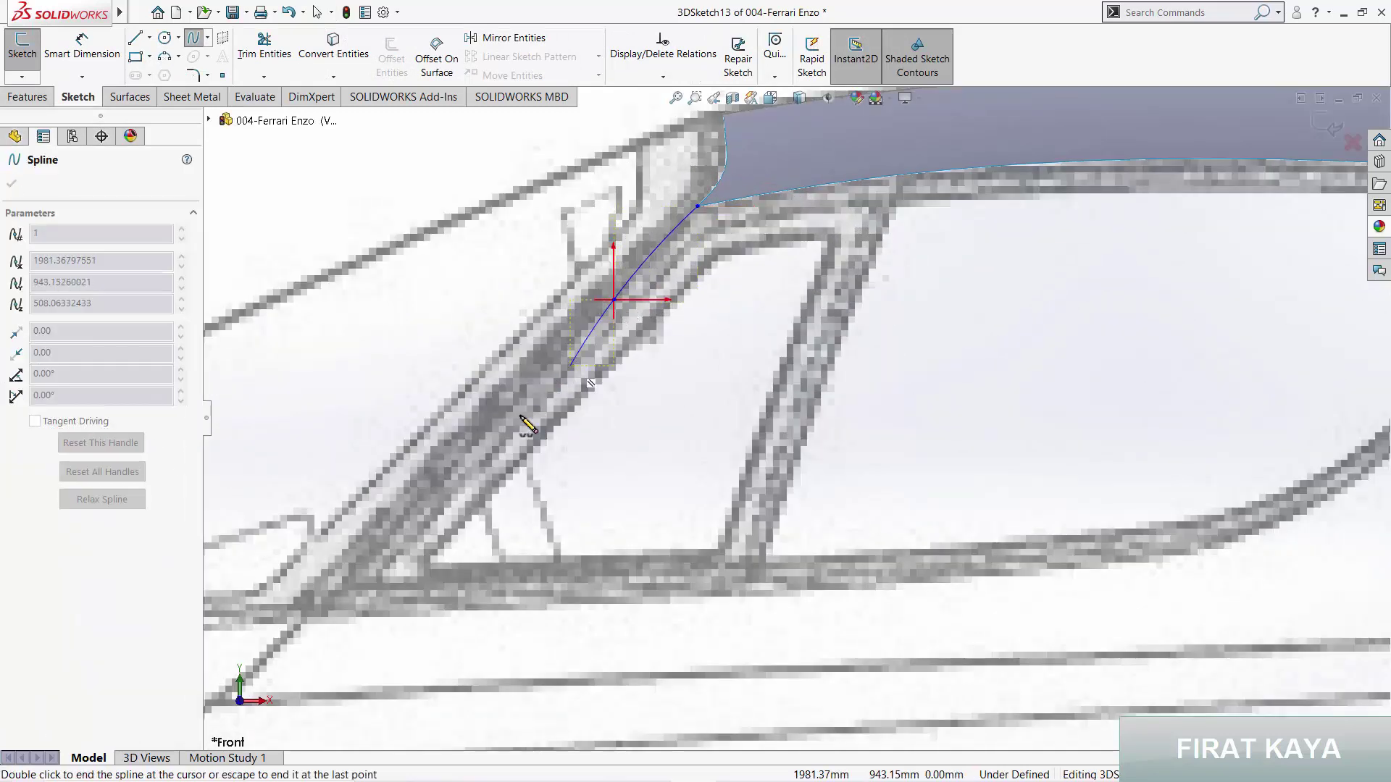
click(483, 437)
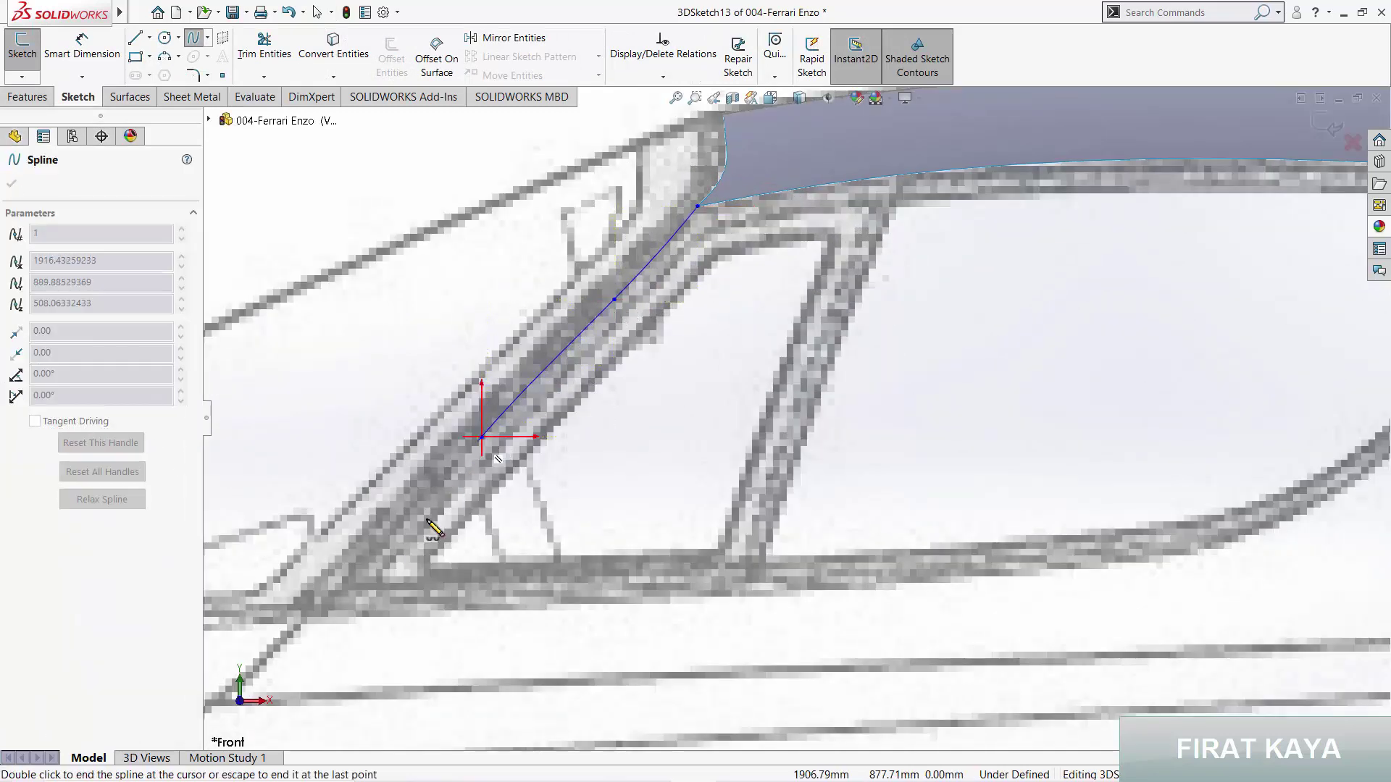
double_click(313, 612)
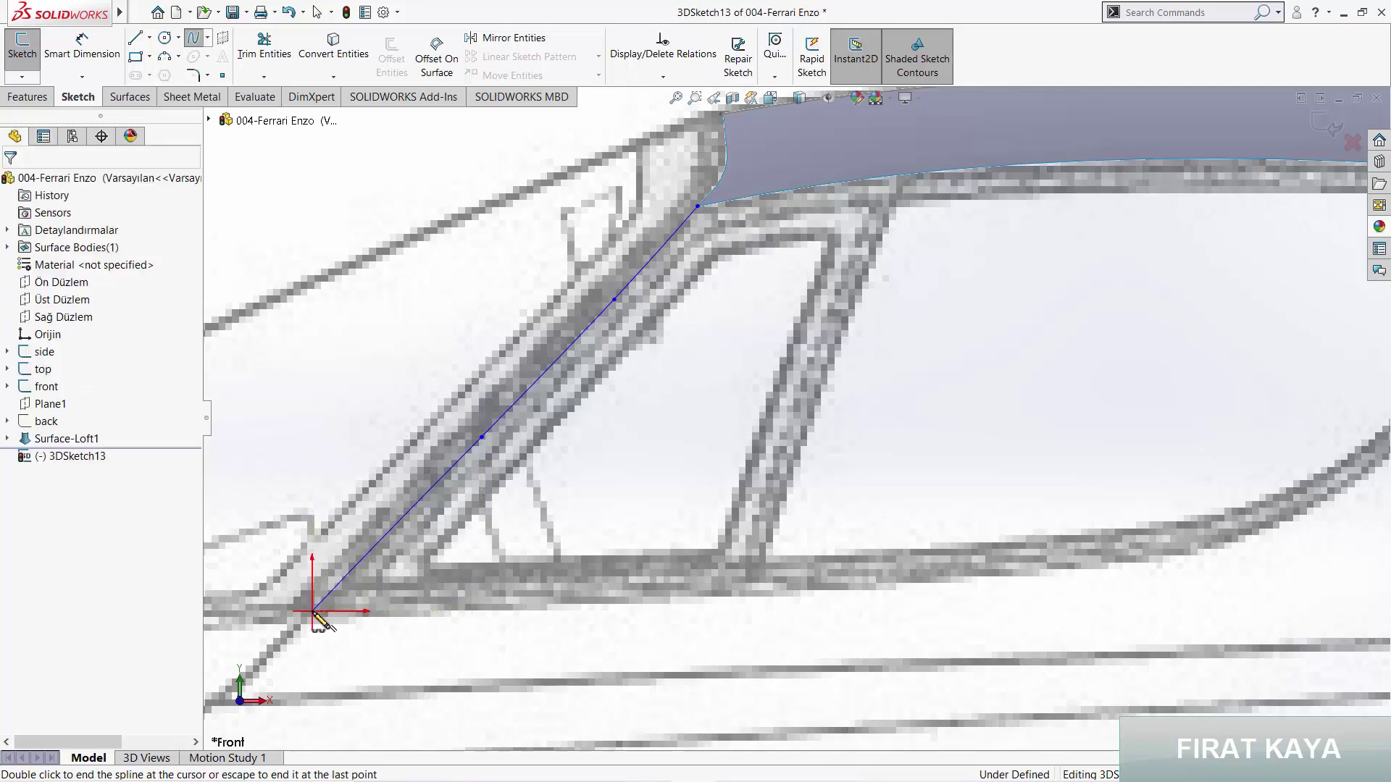
Step: Move the A-pillar spline's lower endpoint down to the body line
scroll(527, 582, up, 2)
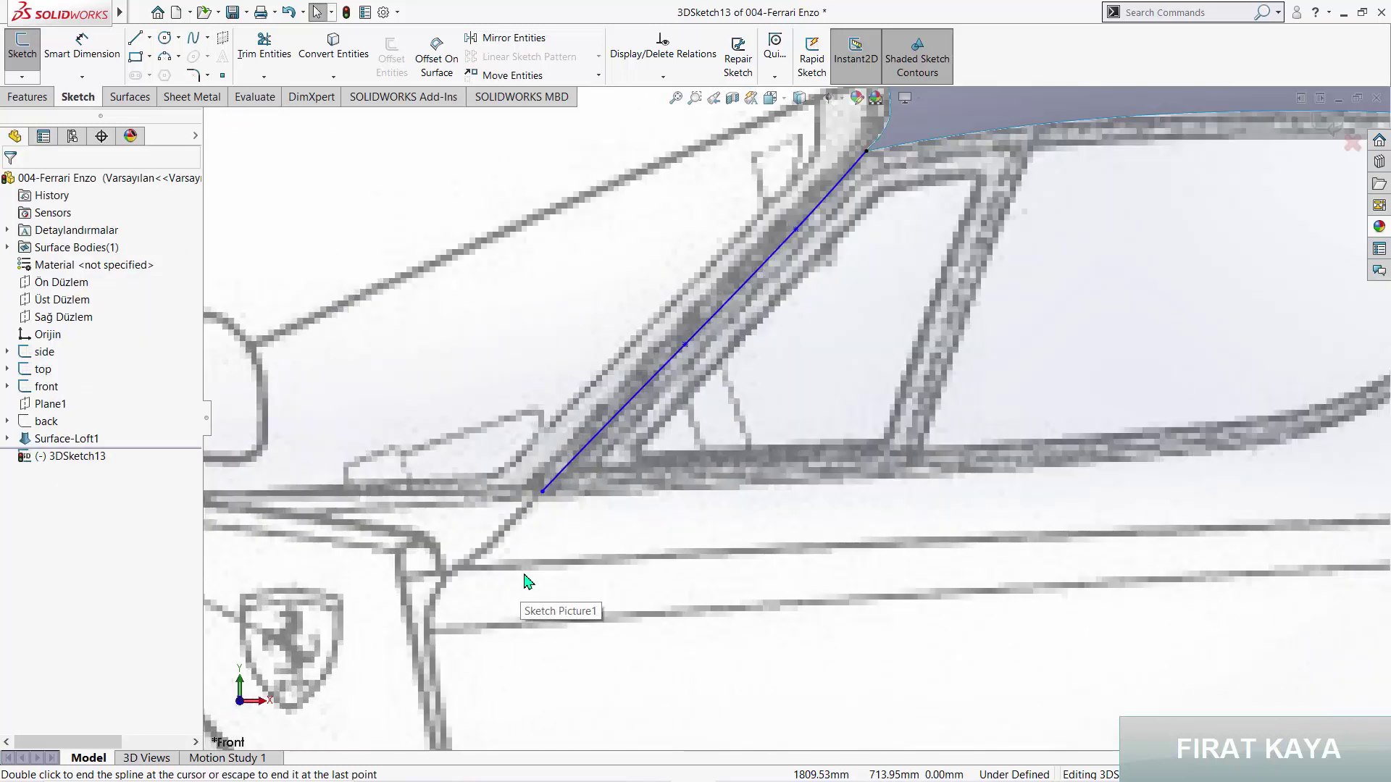
click(543, 493)
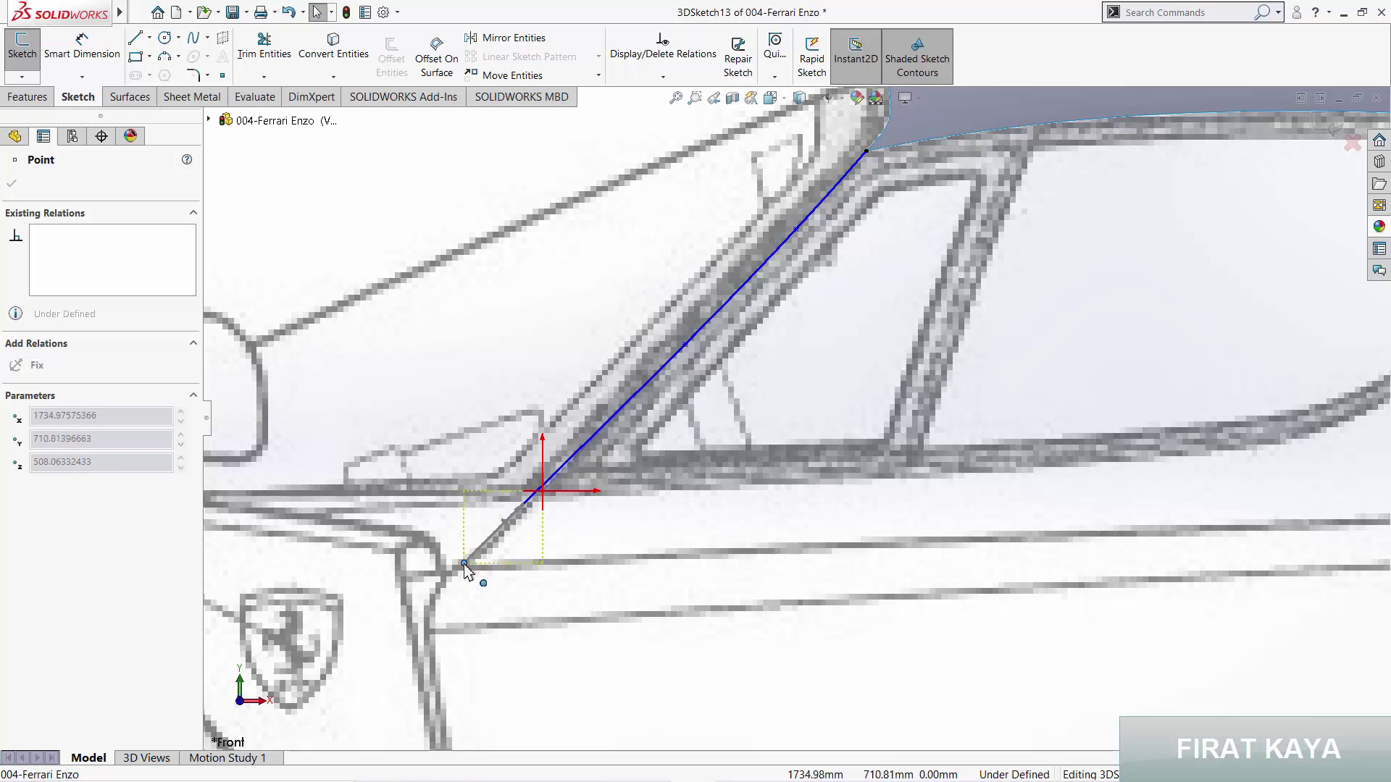
drag(467, 572, 465, 569)
key(Escape)
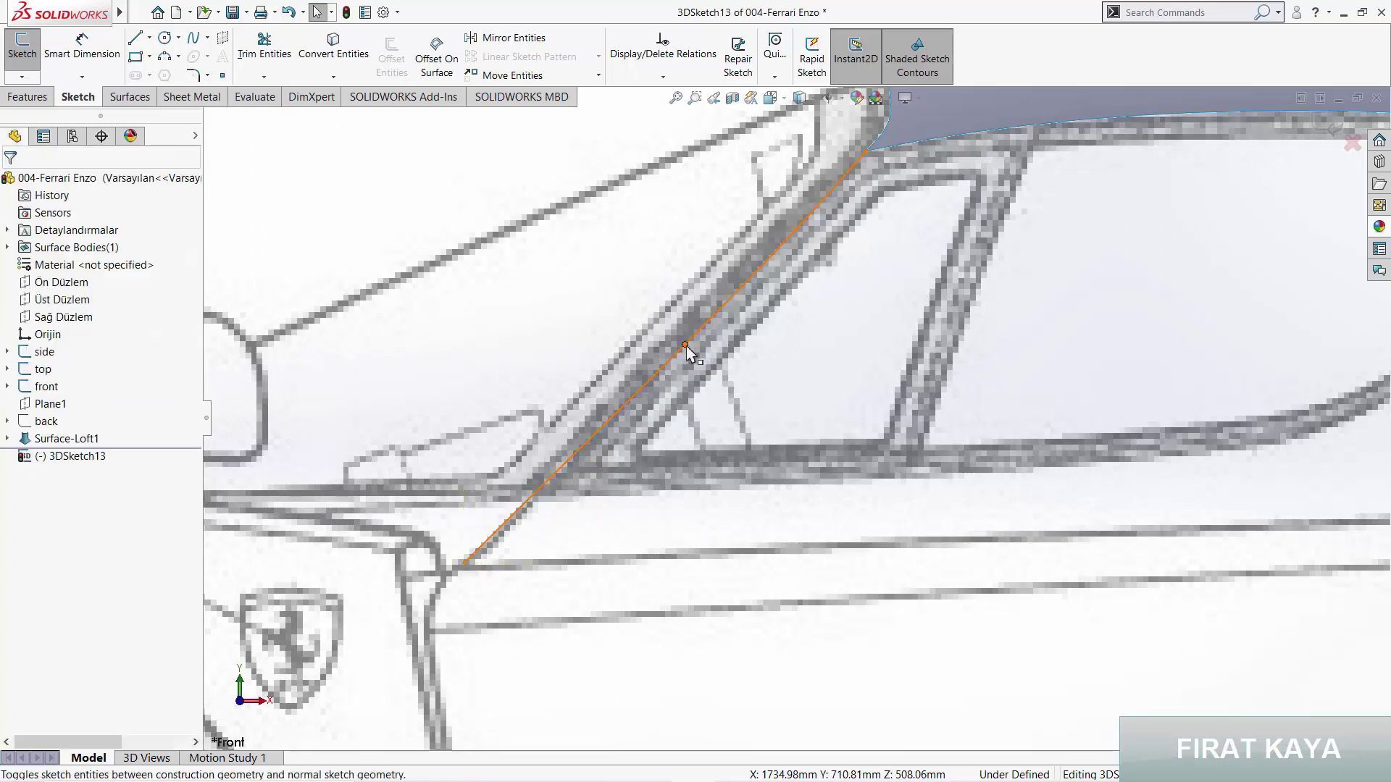
drag(685, 345, 626, 409)
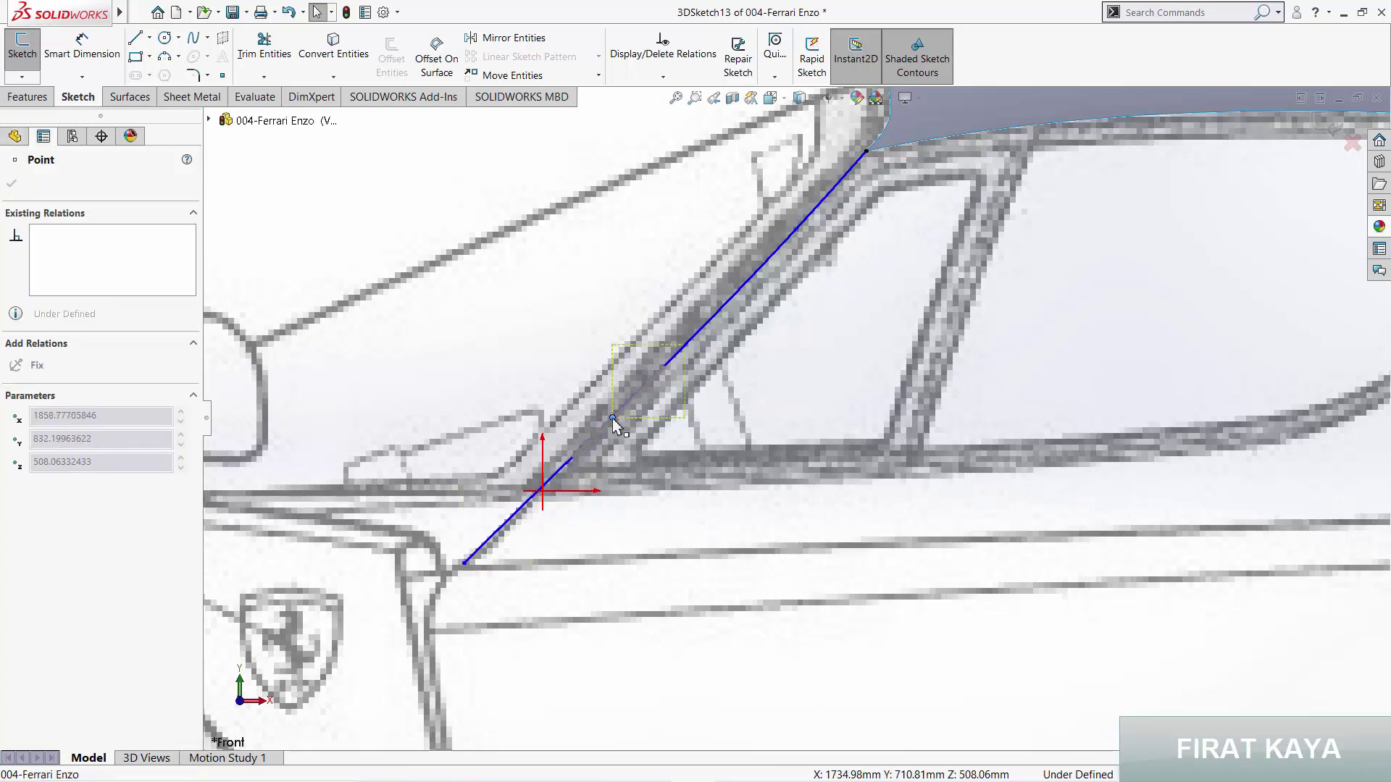
key(Escape)
key(space)
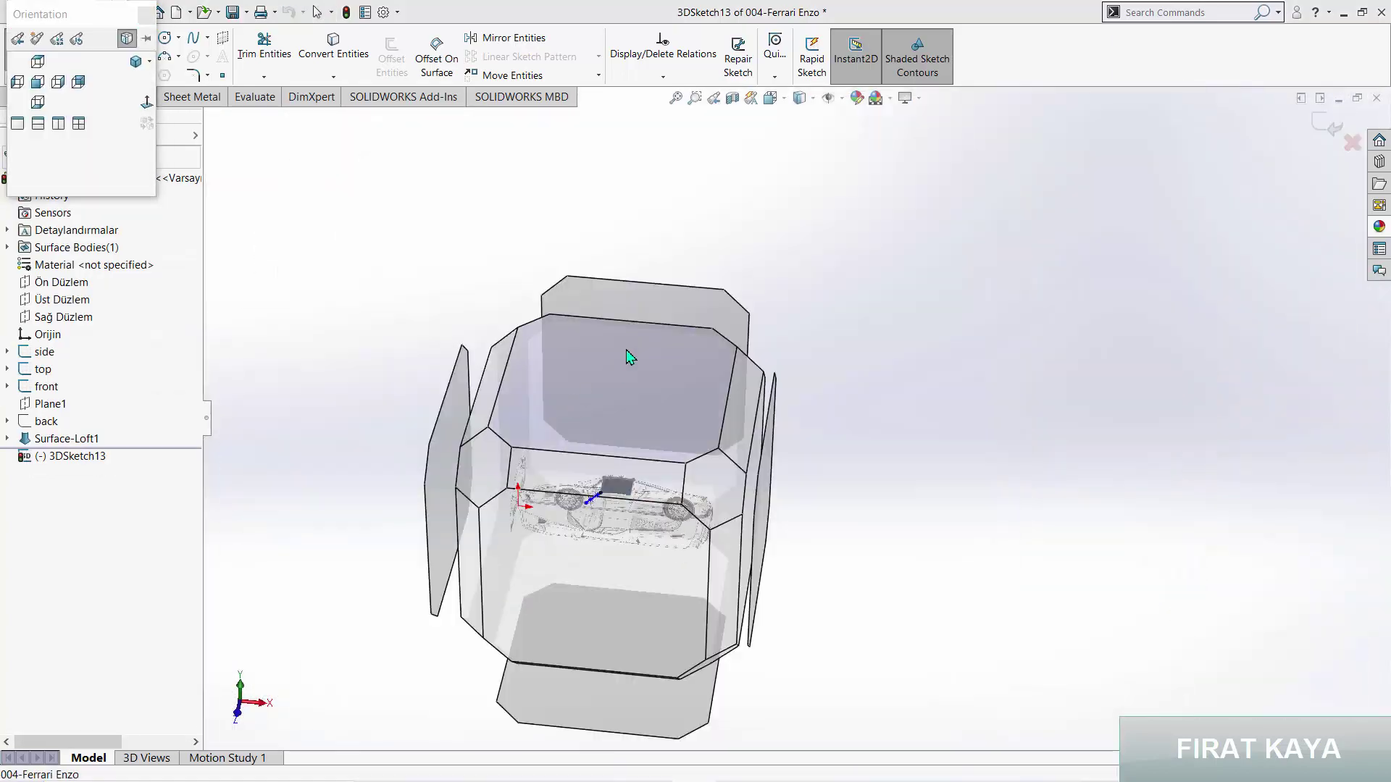
Step: From the Top view, push the A-pillar spline's lower endpoint along Z with the triad
click(630, 357)
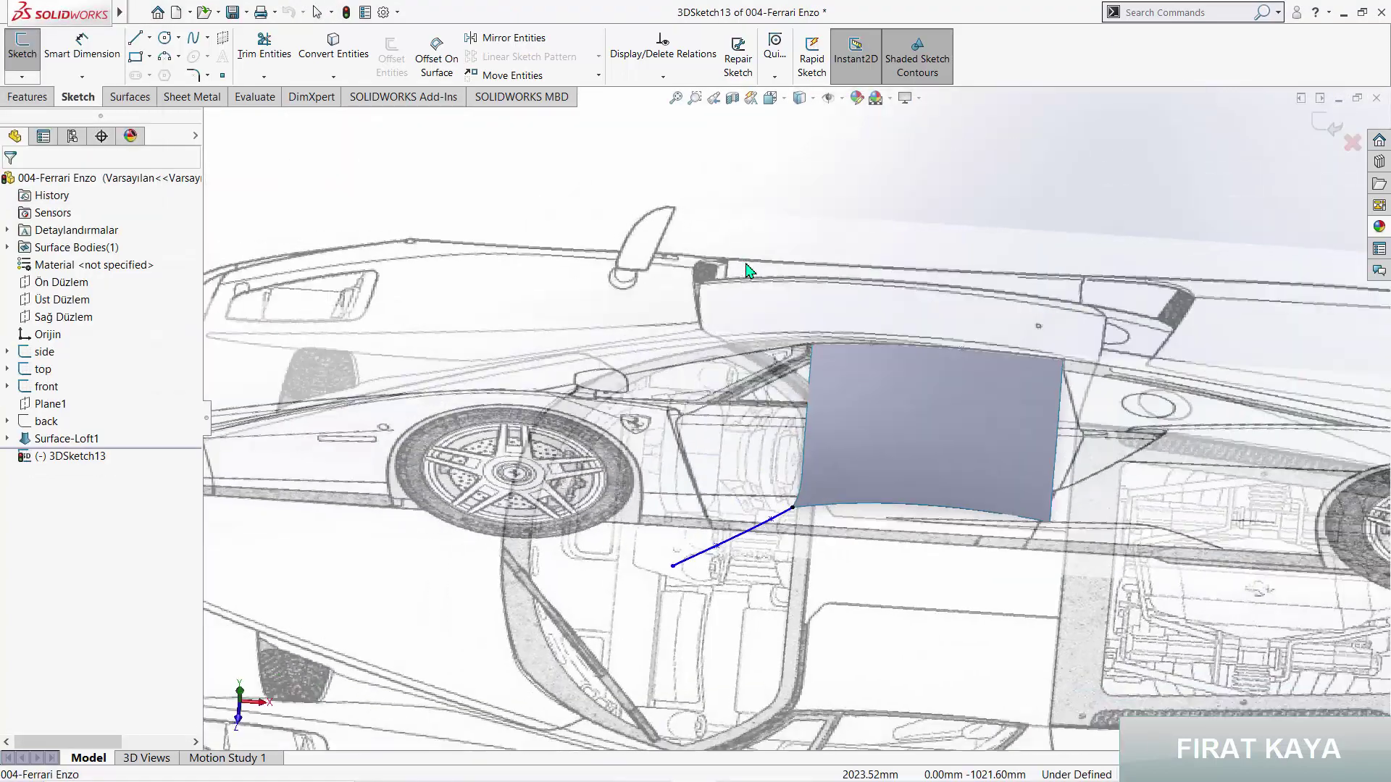
scroll(721, 511, down, 8)
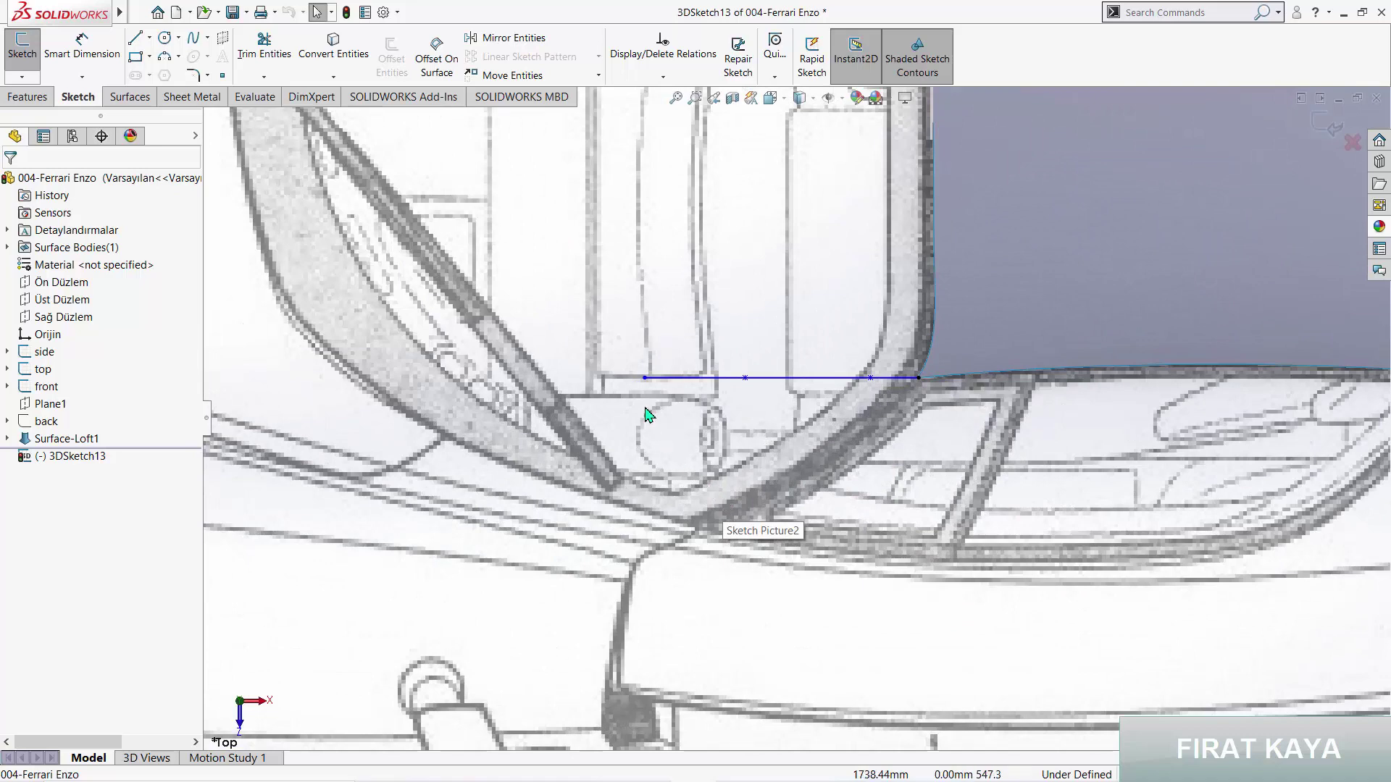
click(645, 378)
right_click(646, 380)
click(702, 515)
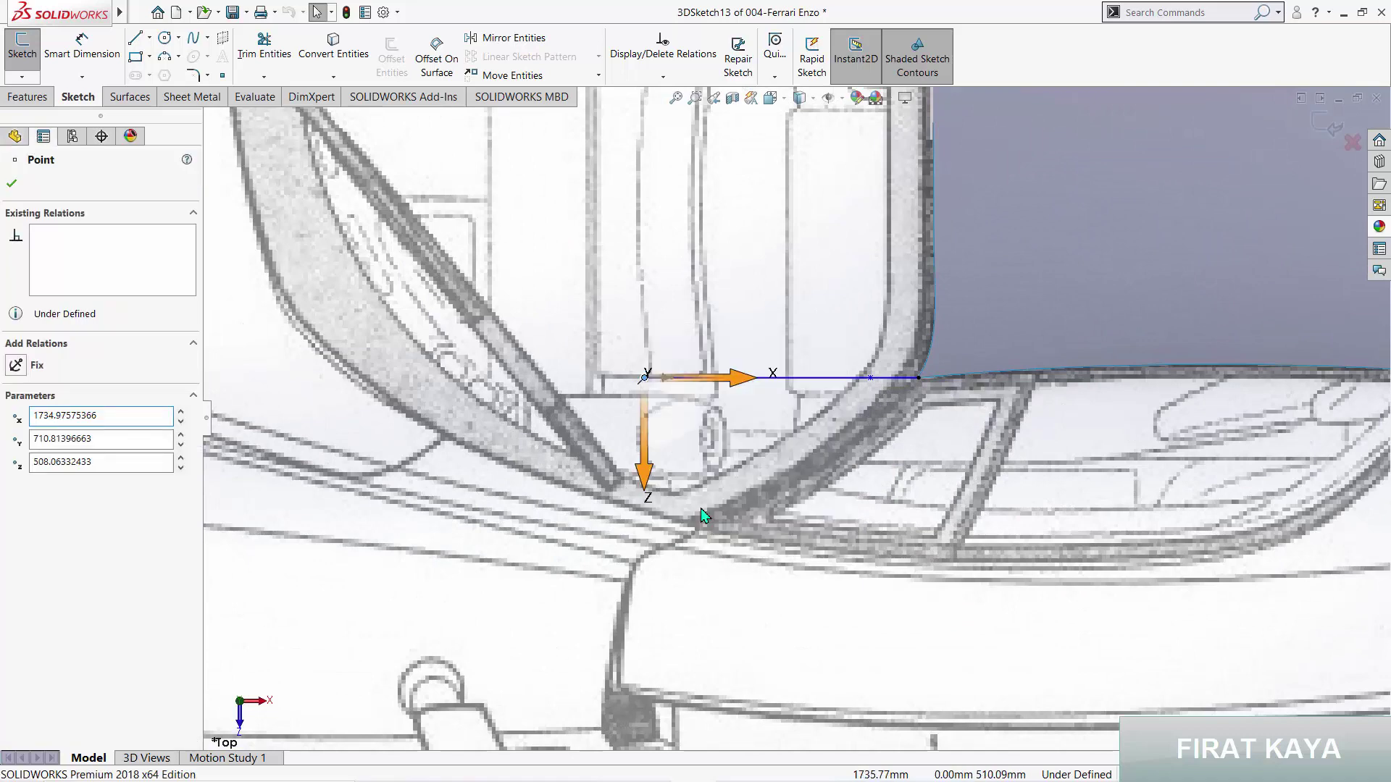
drag(654, 545, 665, 699)
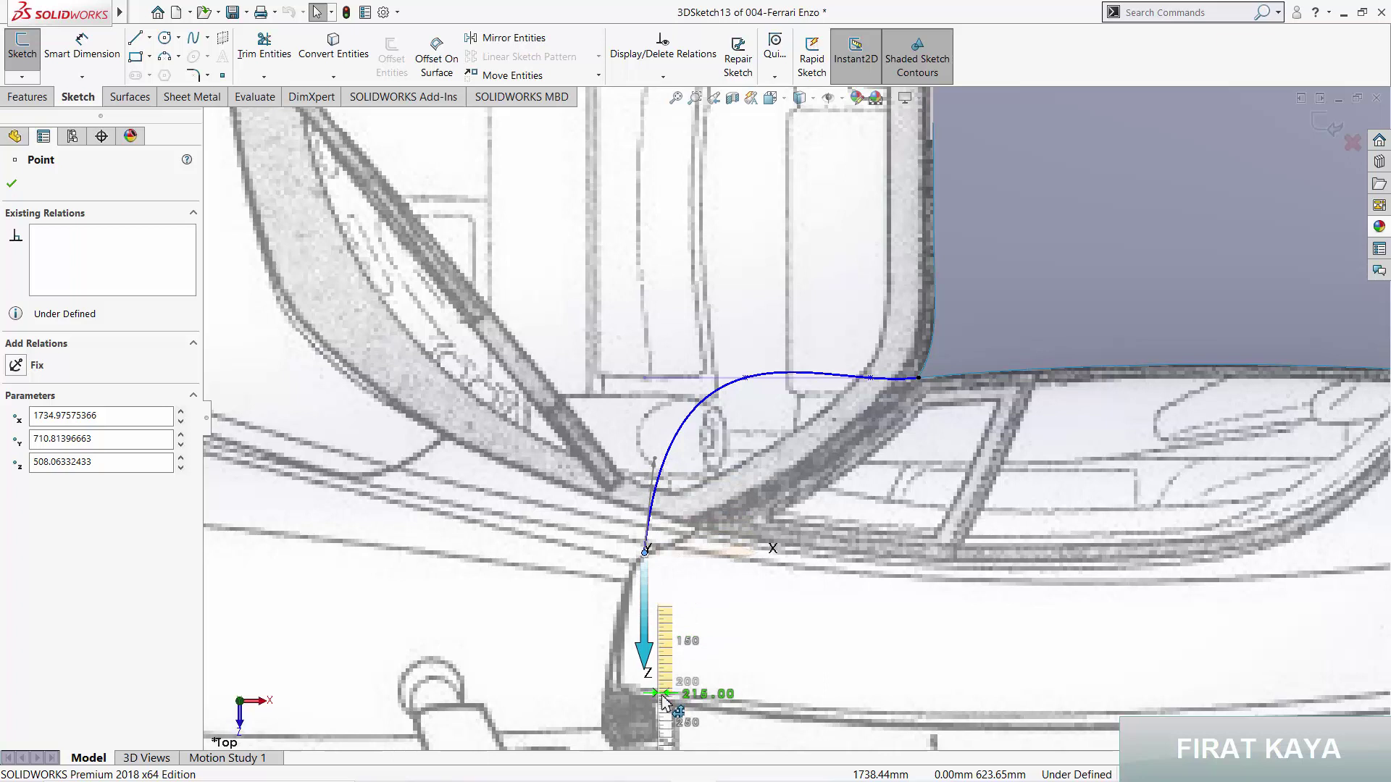
drag(665, 699, 665, 699)
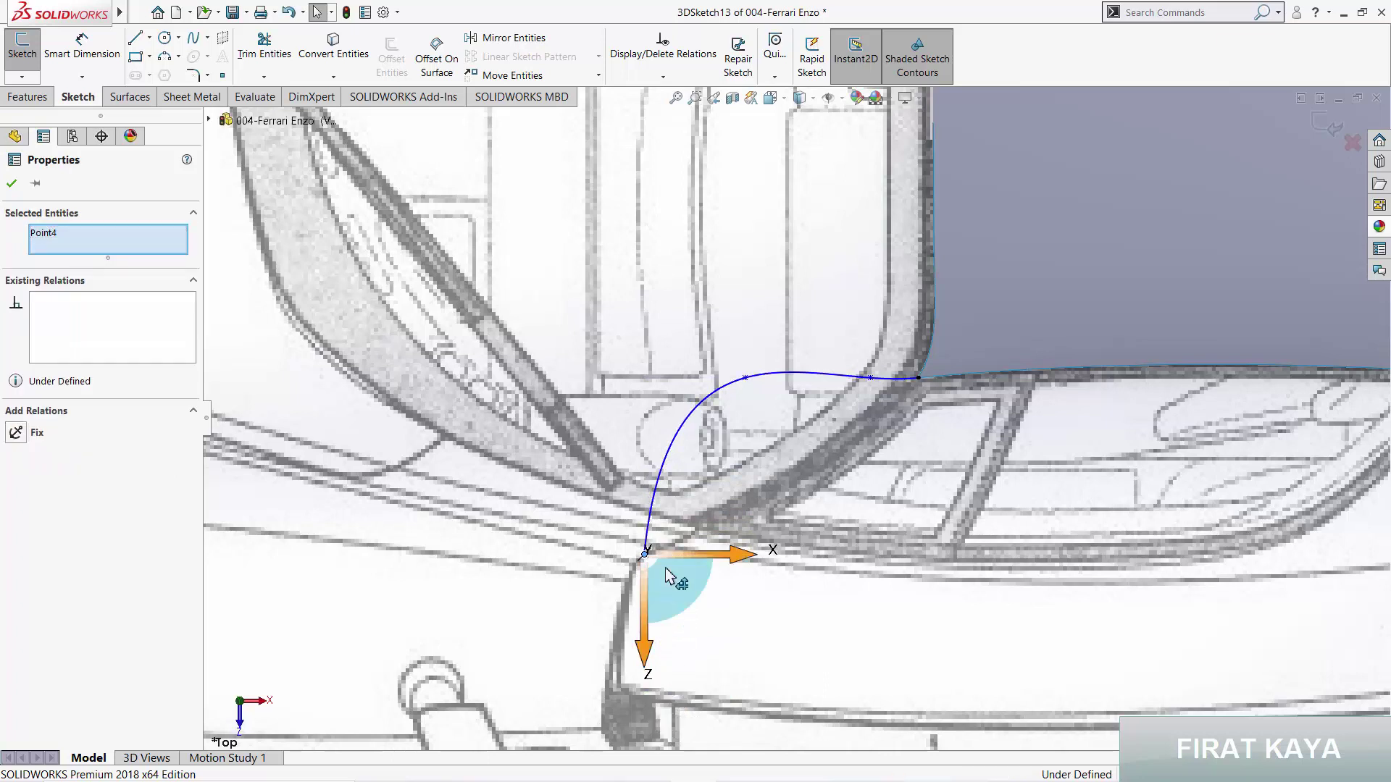
right_click(661, 576)
click(708, 661)
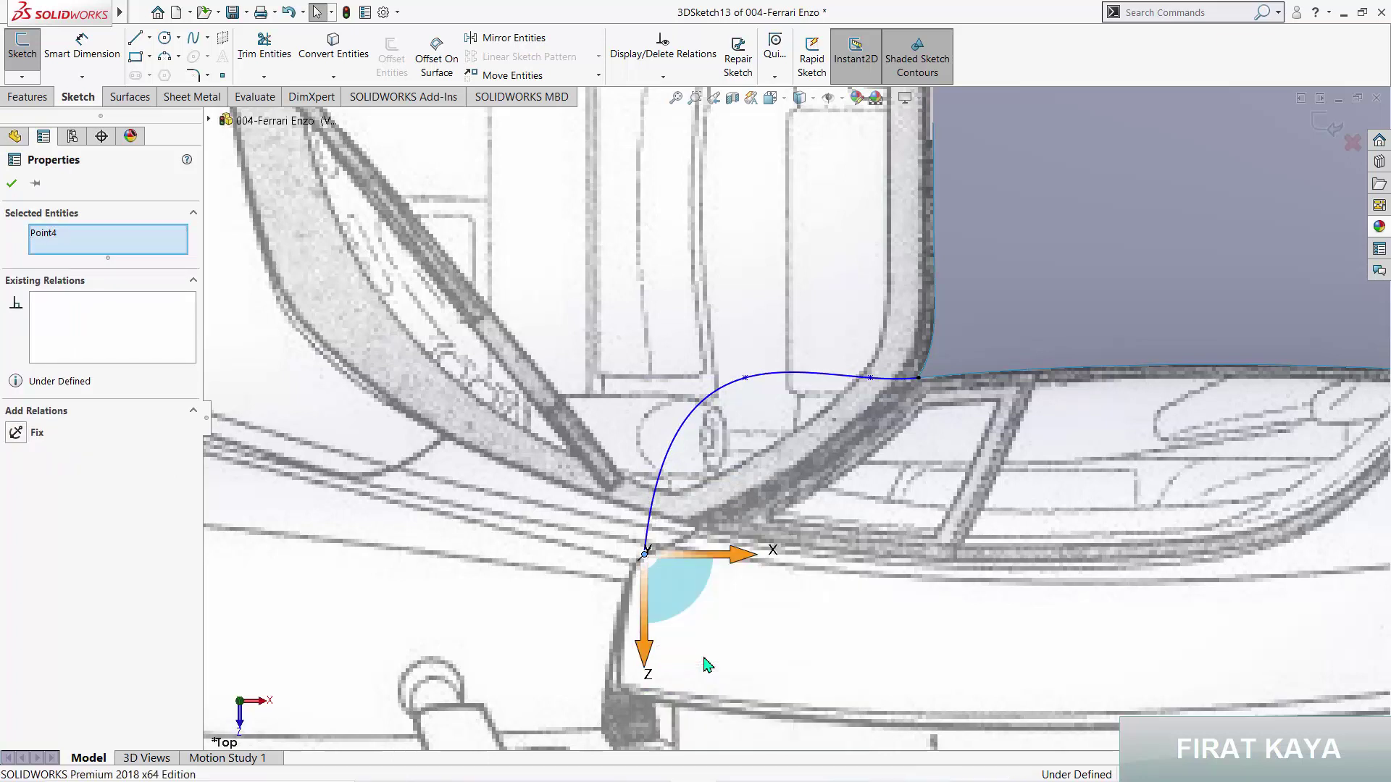
Step: Move the spline's middle point along Z with the triad to follow the windshield frame
click(745, 378)
right_click(746, 378)
click(786, 542)
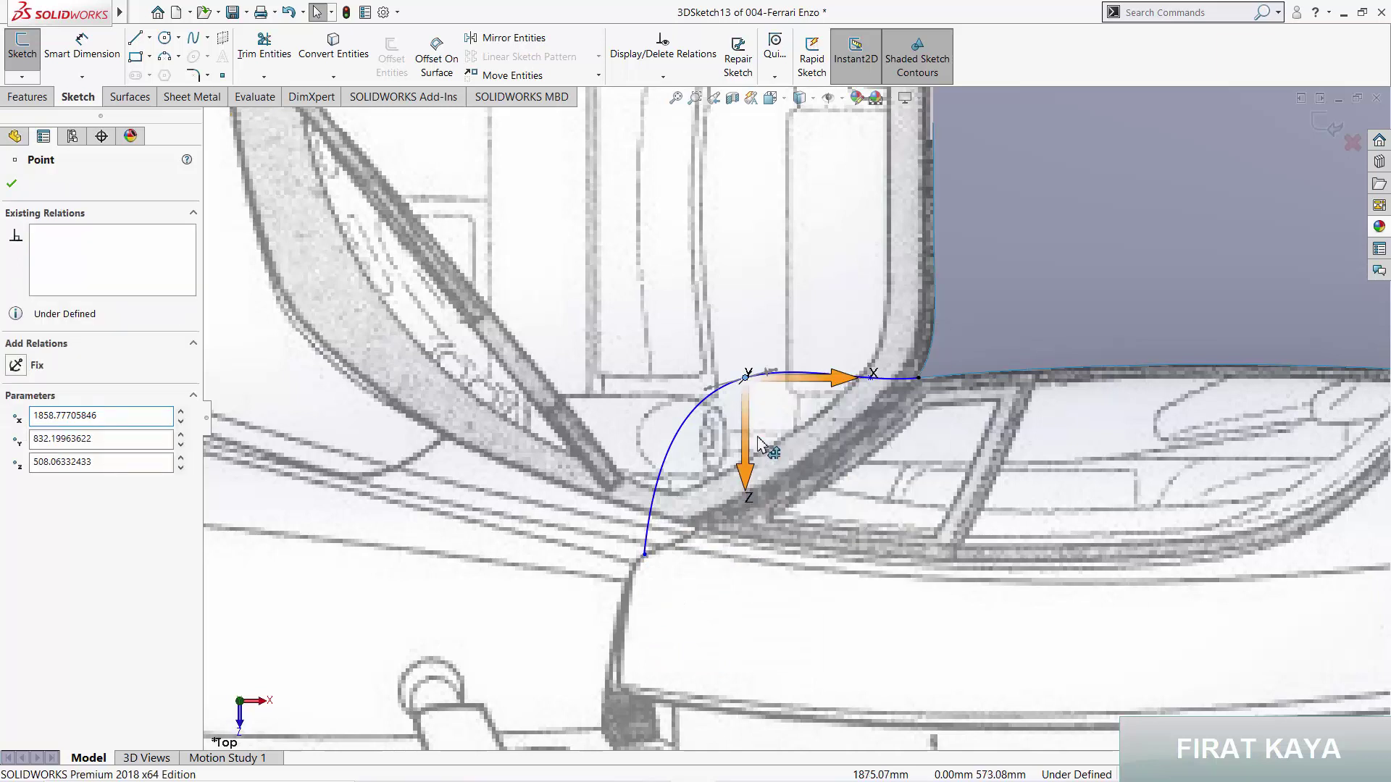
drag(770, 502, 774, 621)
right_click(774, 489)
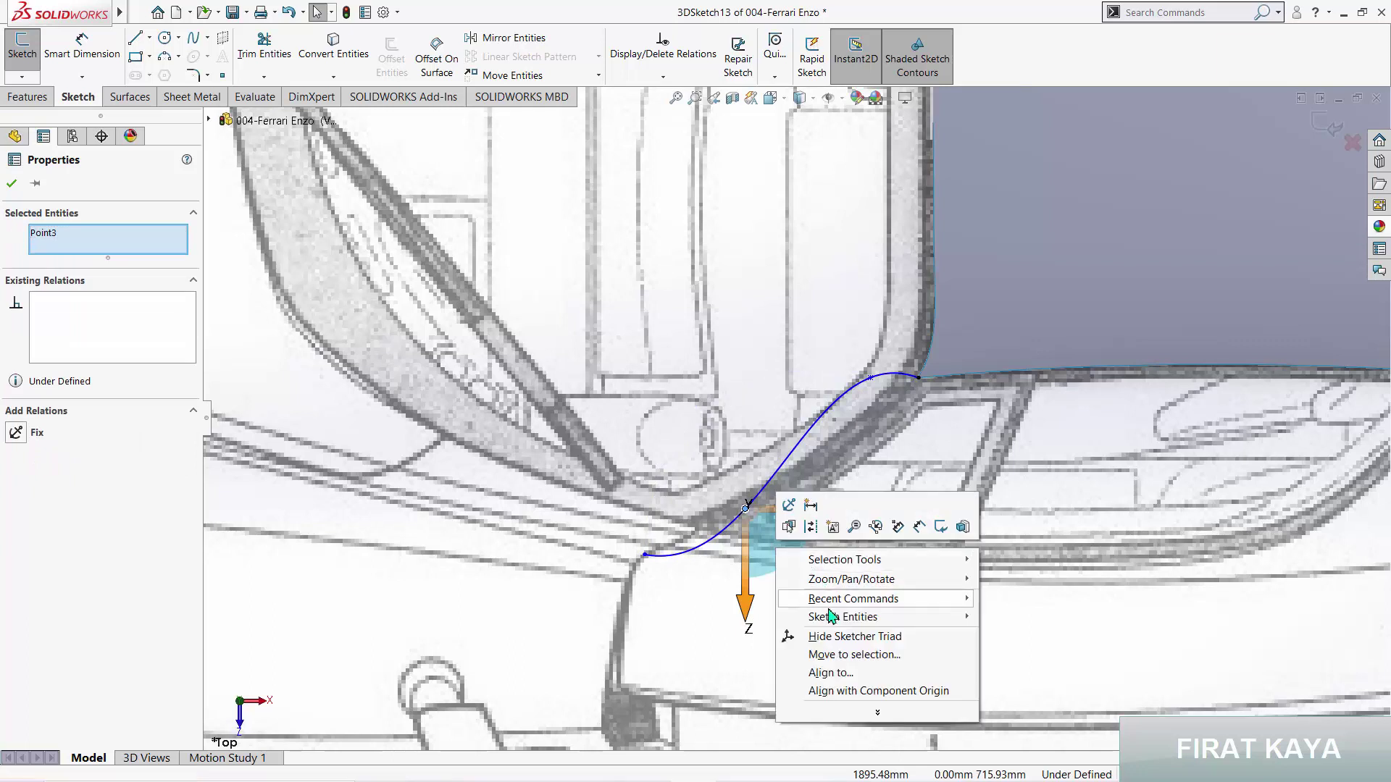
click(828, 642)
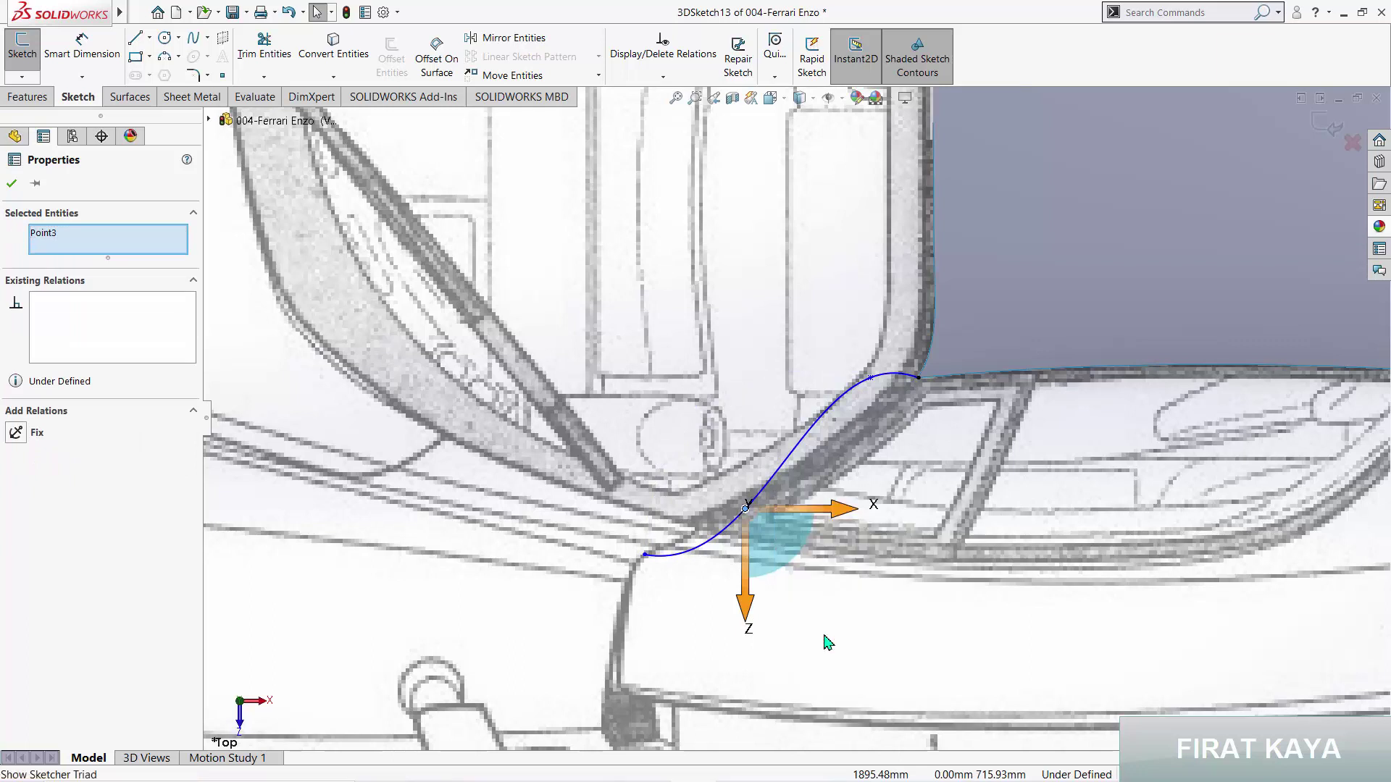
Step: Shift Point2 along Z, nudge it slightly back, then view the whole car
right_click(872, 380)
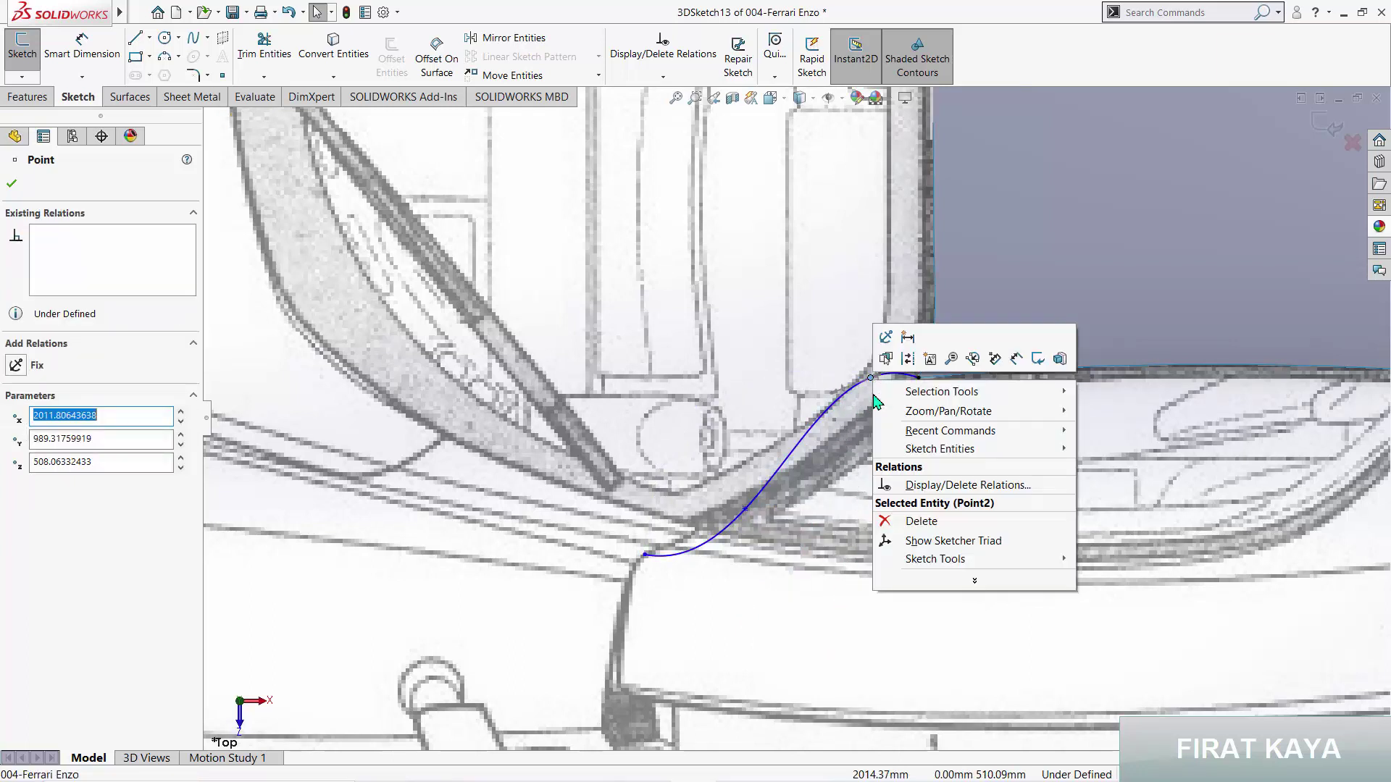
click(917, 538)
drag(872, 493, 877, 554)
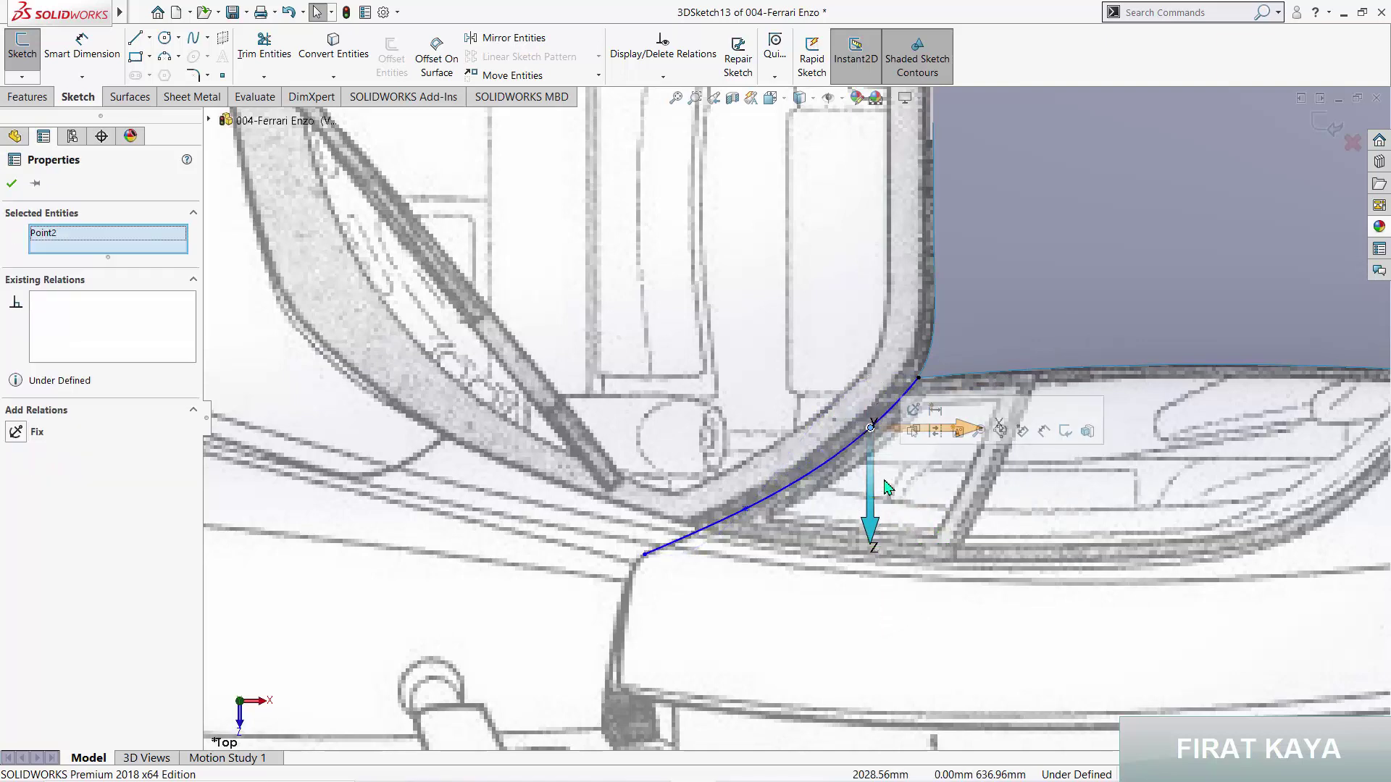
scroll(902, 492, down, 3)
drag(841, 481, 851, 474)
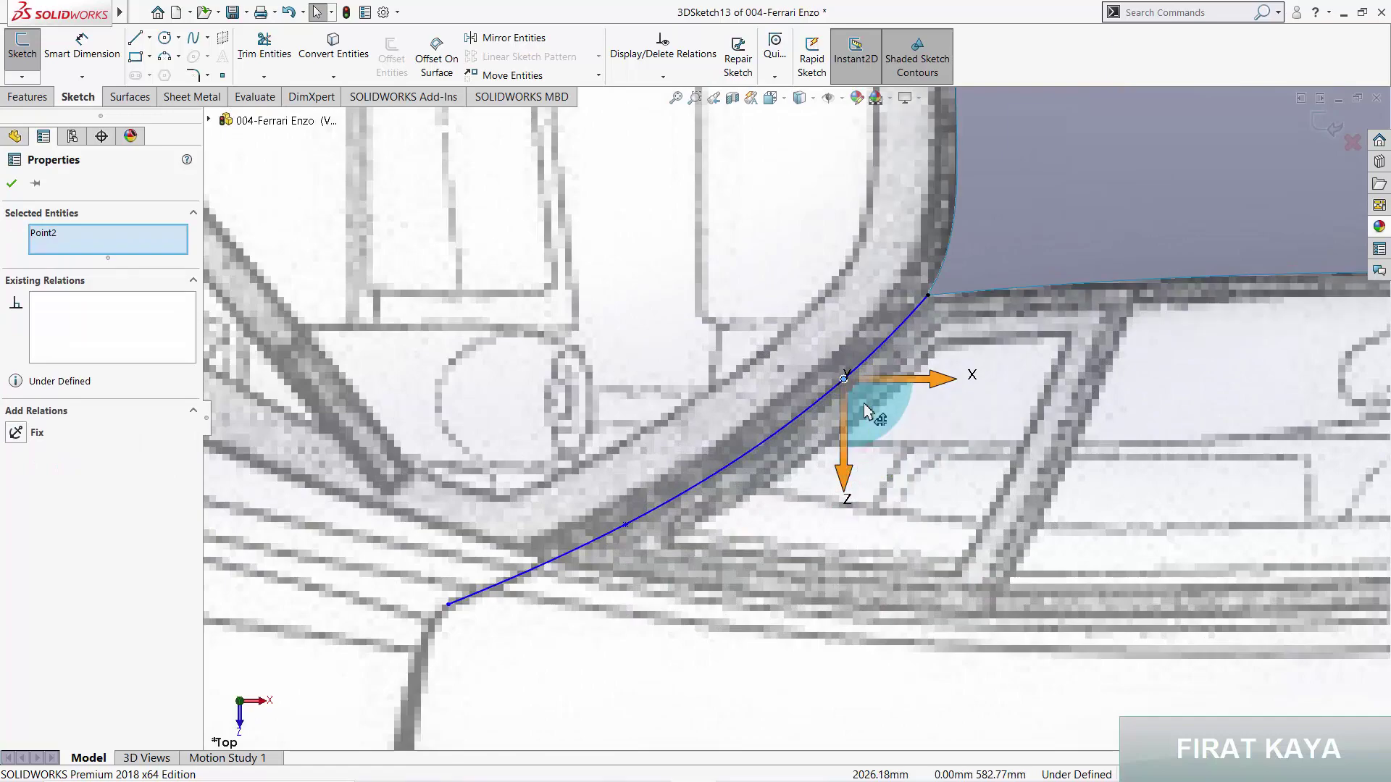
right_click(880, 426)
click(934, 487)
scroll(935, 489, up, 10)
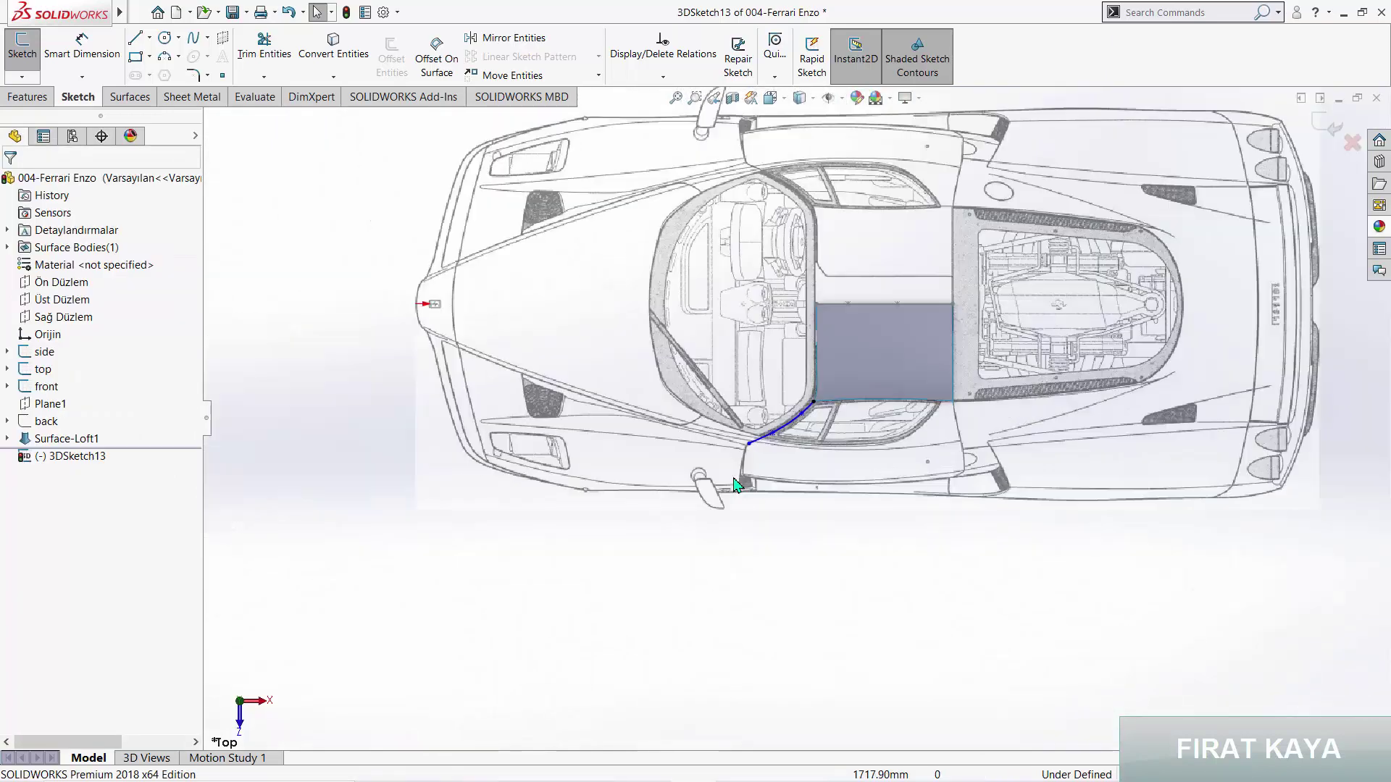
mouse_move(869, 449)
middle_down()
mouse_move(746, 218)
mouse_move(886, 166)
middle_up()
Step: Switch to the Left side view and zoom in on the A-pillar
key(space)
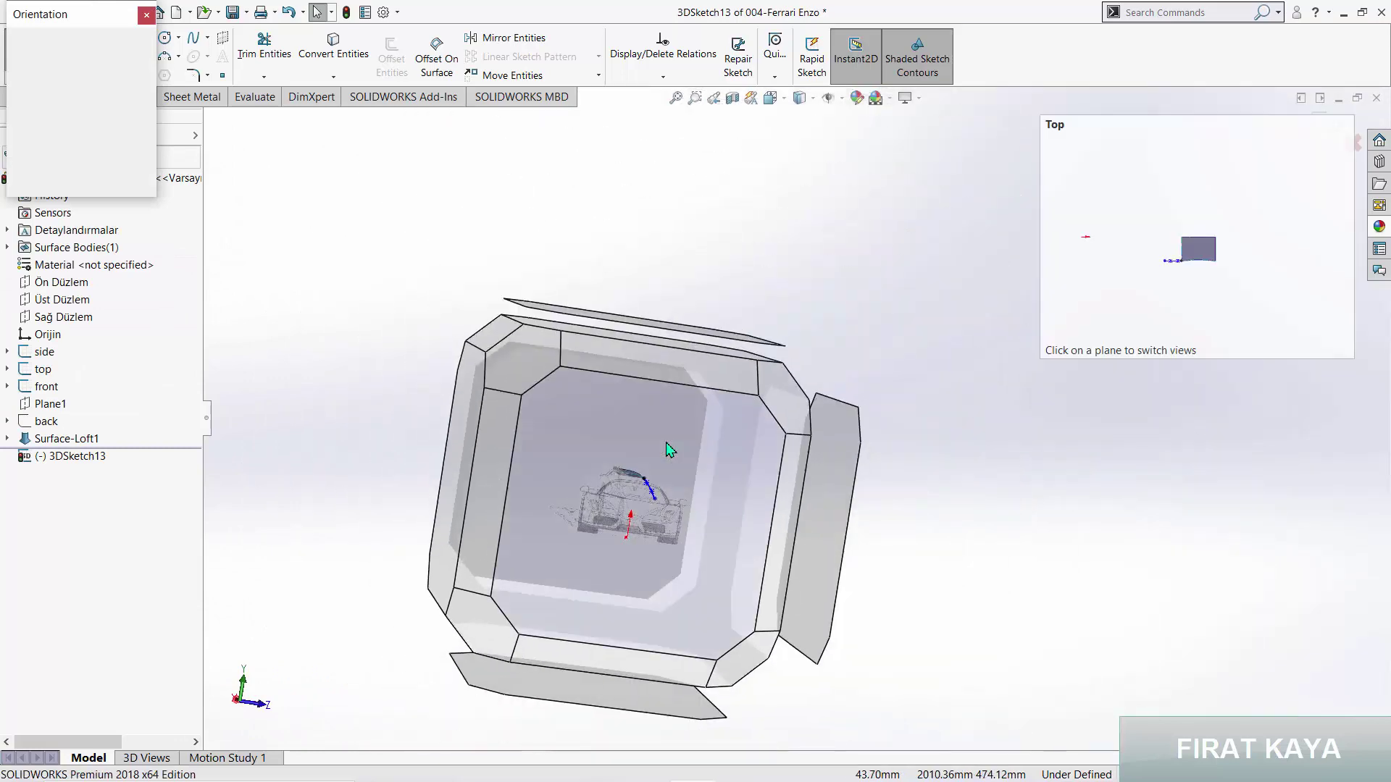
click(664, 450)
scroll(985, 353, down, 2)
scroll(1007, 333, down, 4)
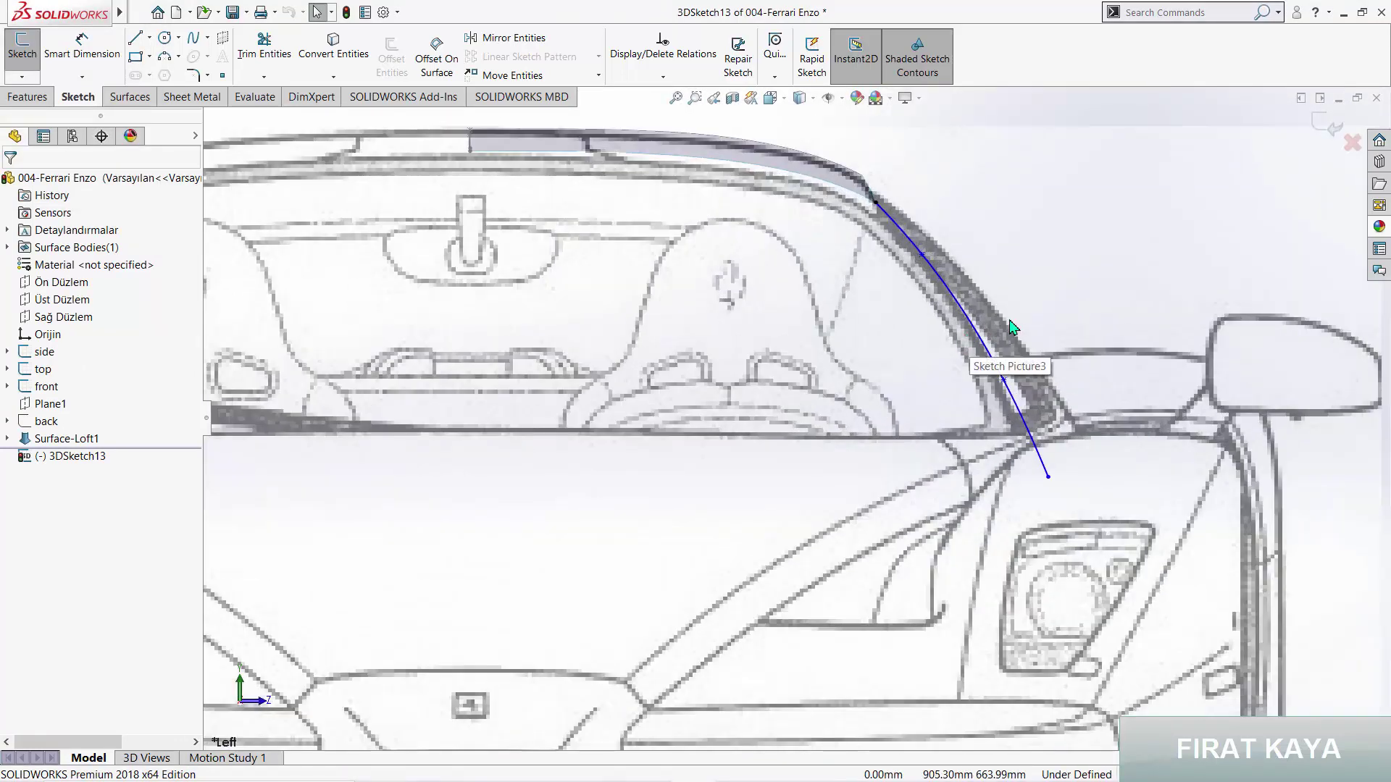
scroll(1034, 308, down, 2)
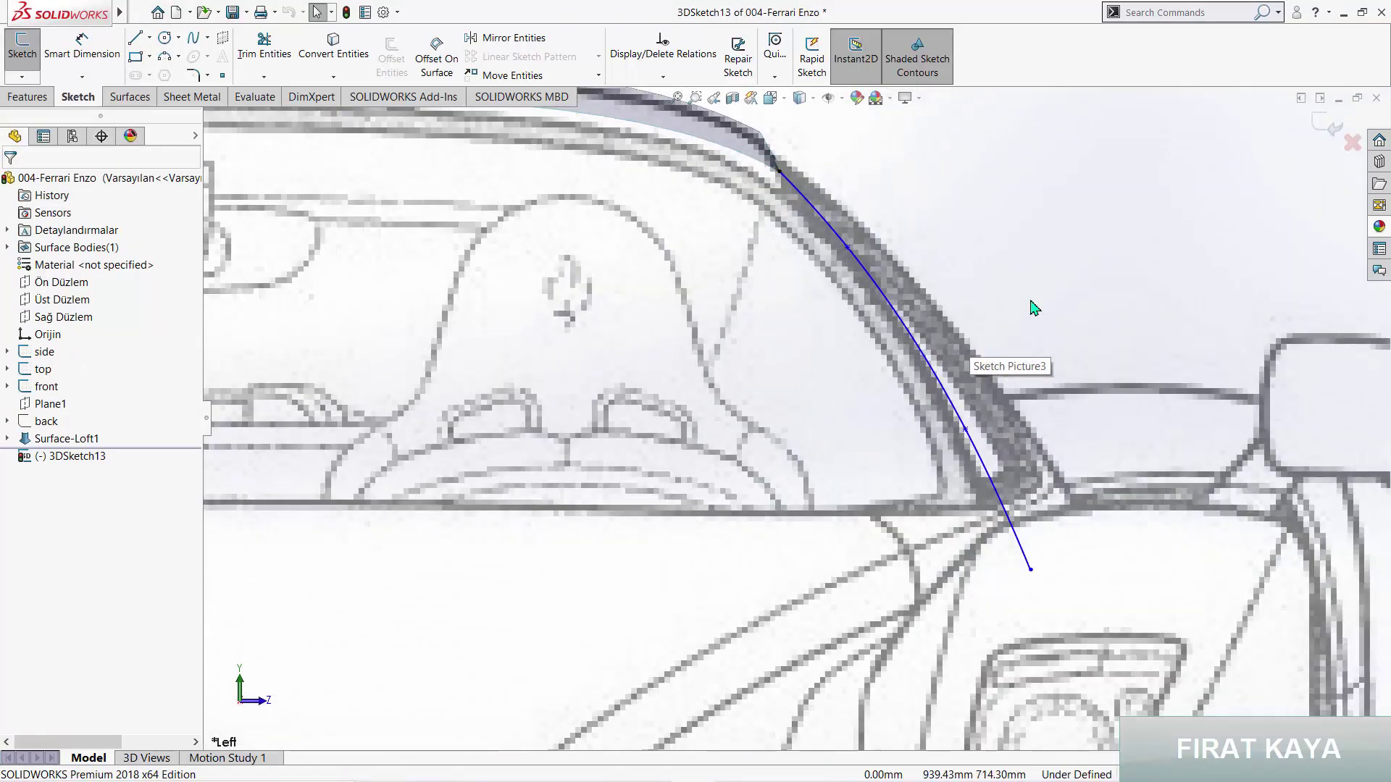
scroll(970, 335, up, 5)
scroll(906, 329, down, 4)
scroll(865, 329, down, 2)
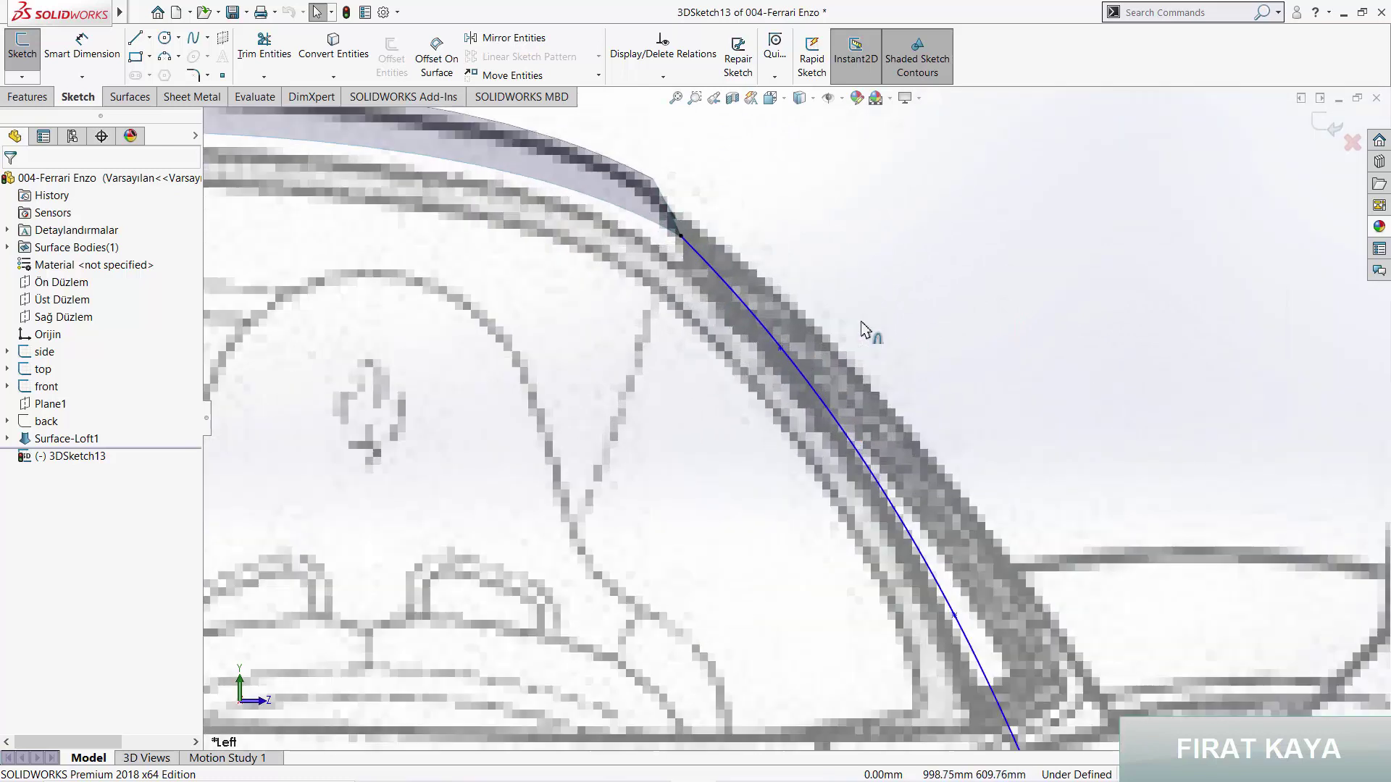
Step: Shift the A-pillar spline's middle point along Z with the triad, then hide the triad
click(781, 349)
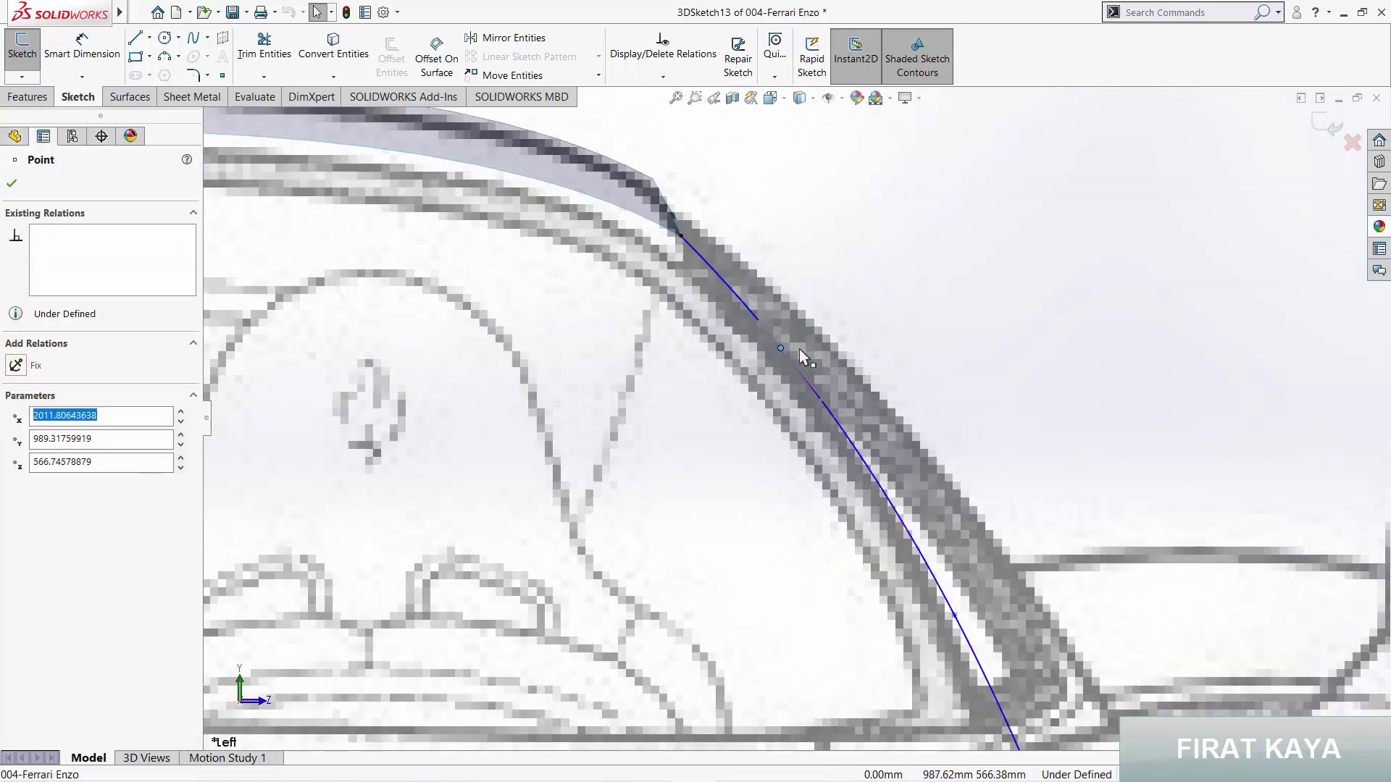
right_click(782, 348)
click(906, 512)
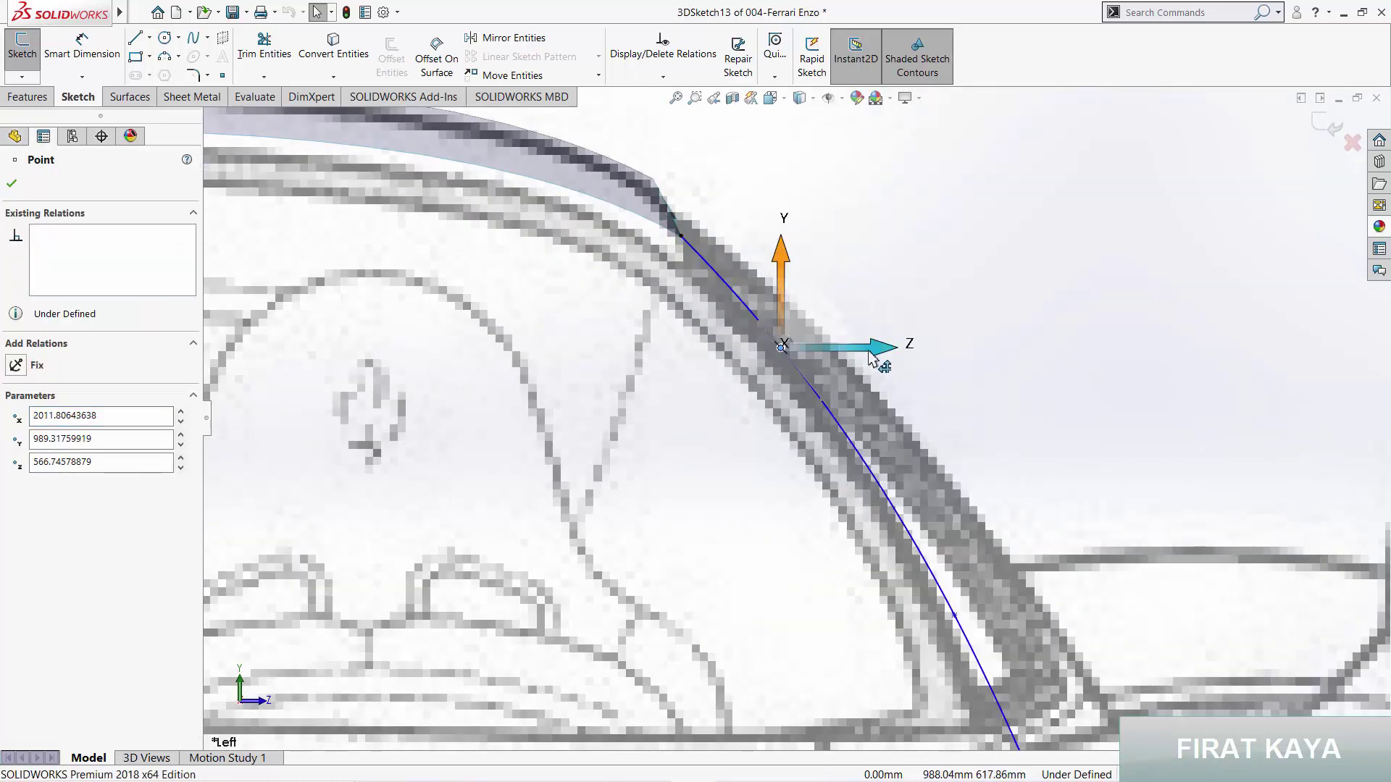
drag(871, 359, 877, 360)
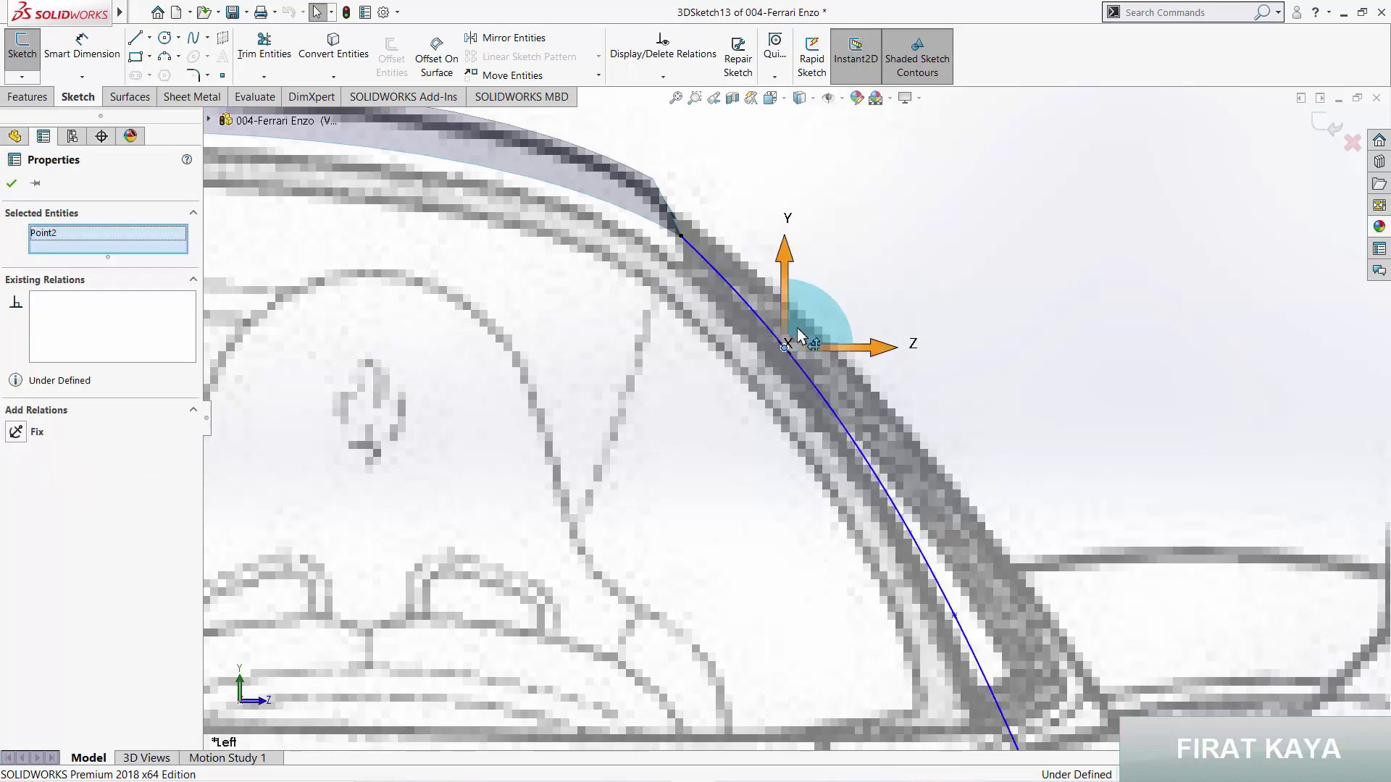
right_click(797, 328)
click(861, 435)
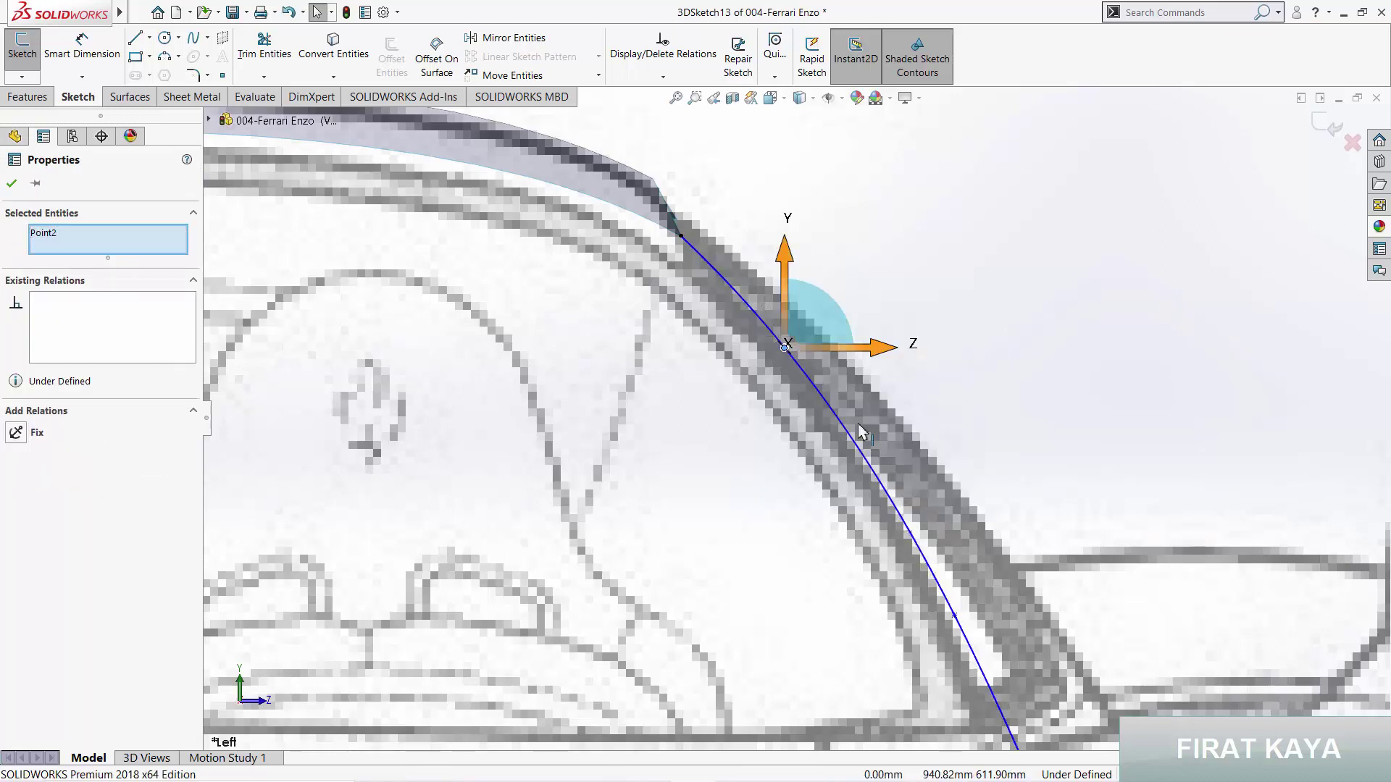
right_click(821, 330)
key(Escape)
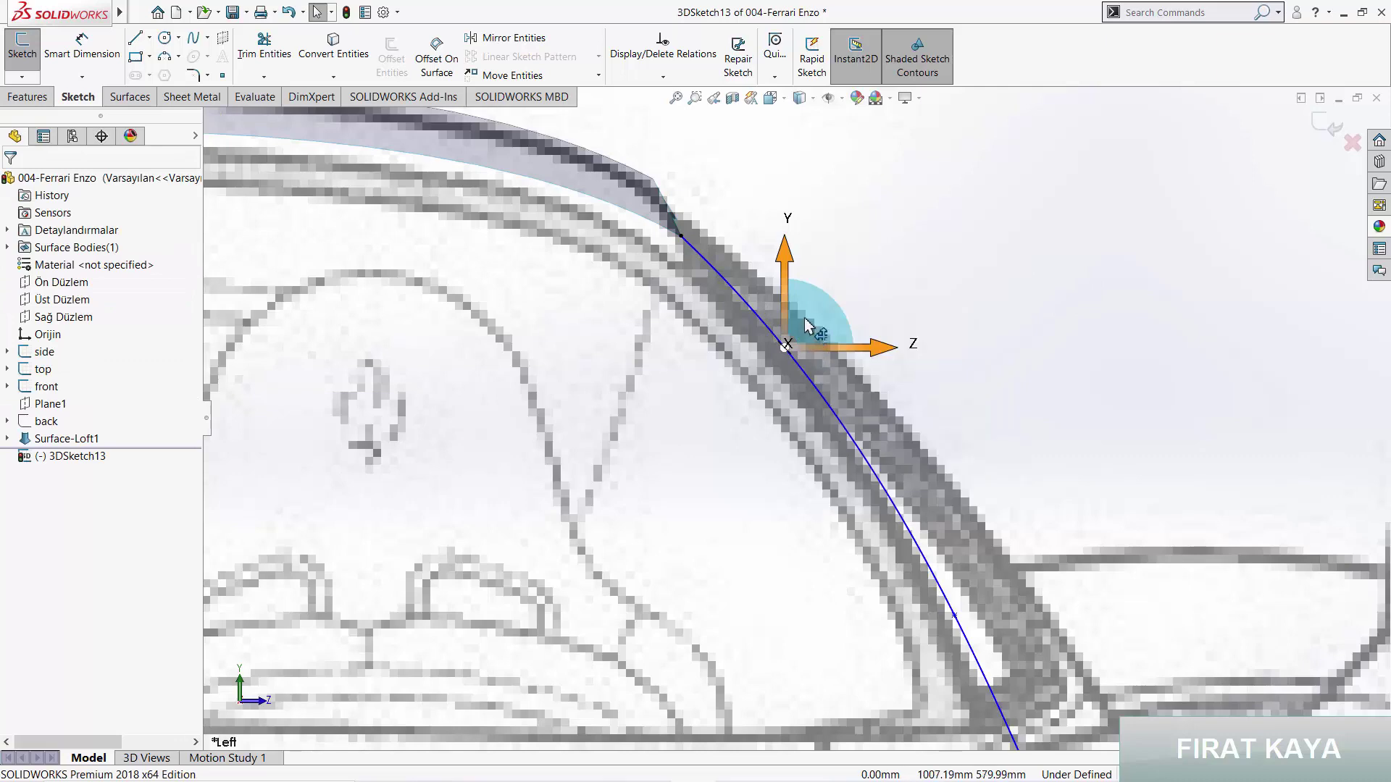
right_click(797, 319)
click(884, 400)
scroll(889, 360, up, 3)
scroll(890, 360, up, 2)
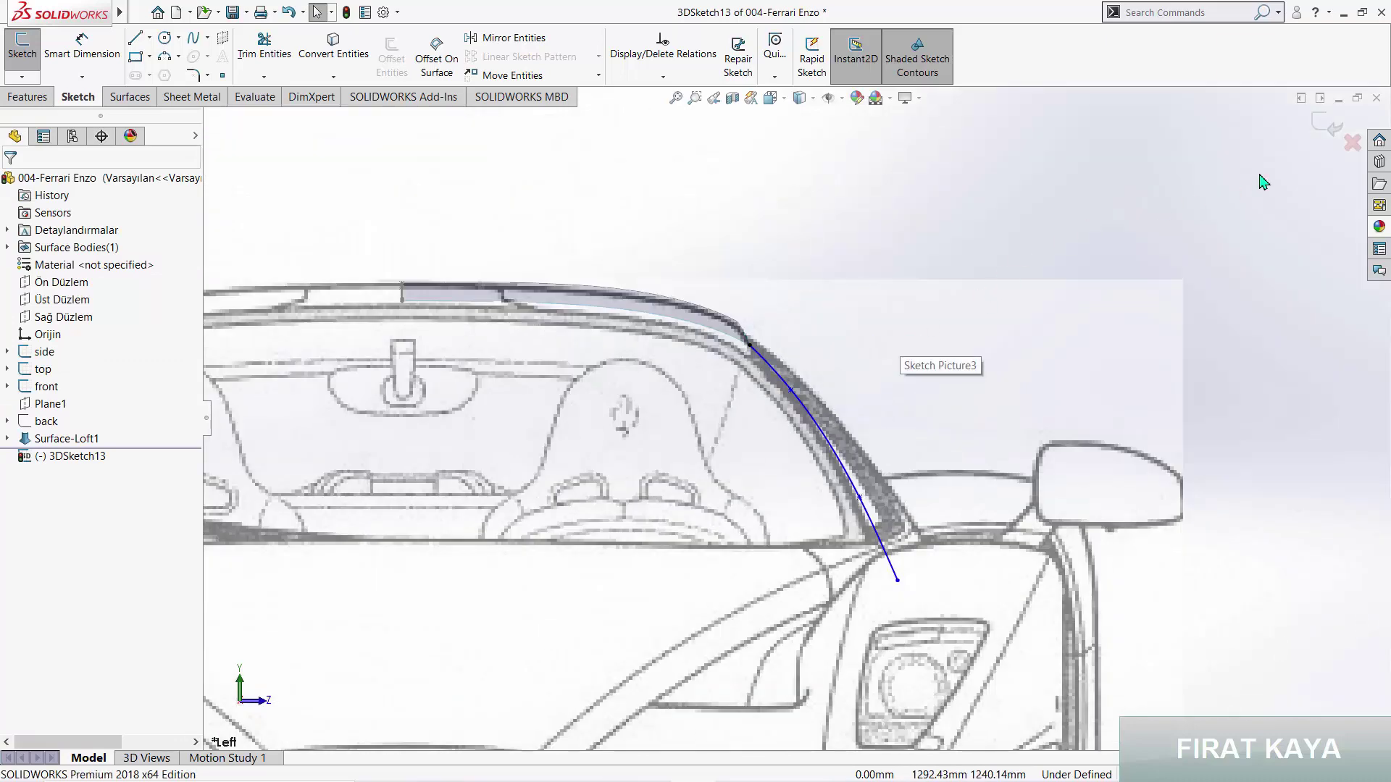
Step: Exit the A-pillar 3D sketch and set the Front side view of the car
click(1326, 124)
middle_drag(971, 223, 681, 317)
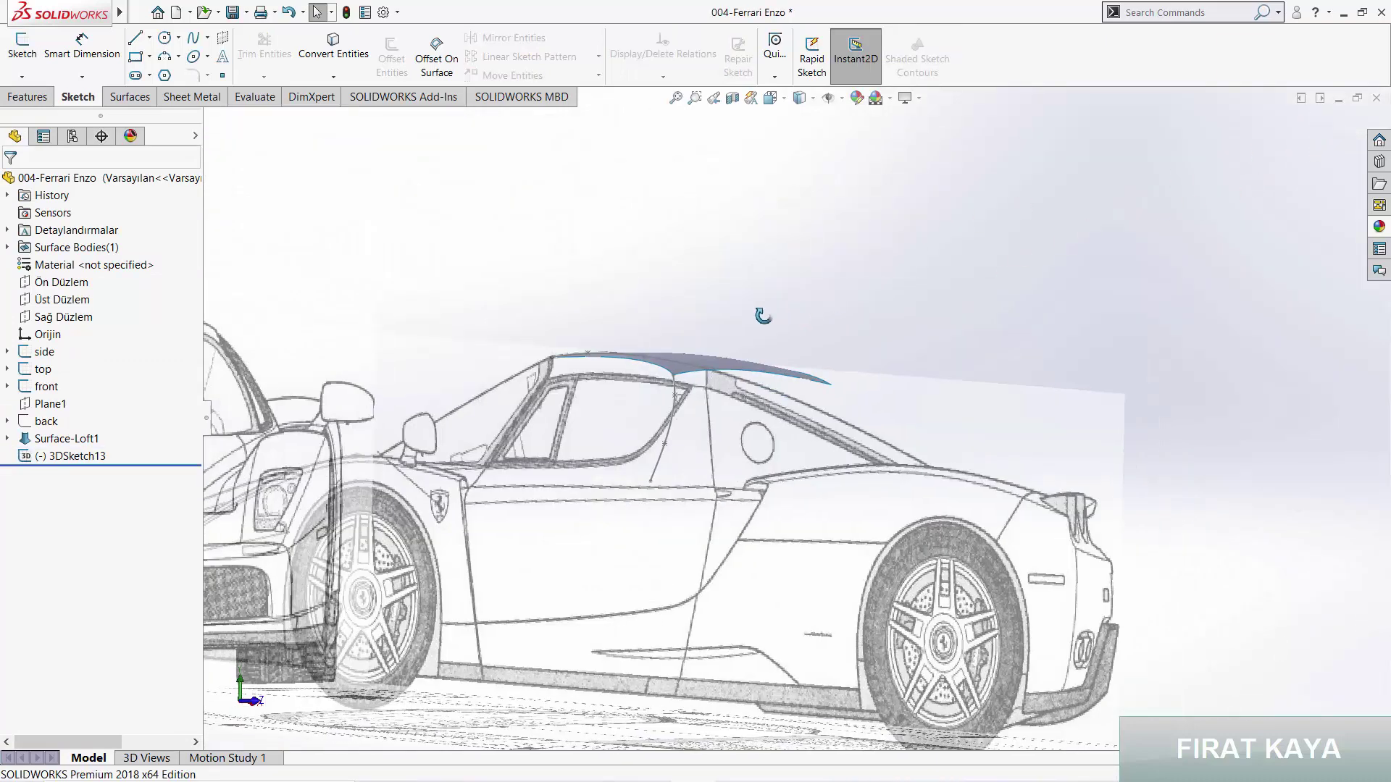
key(space)
click(628, 435)
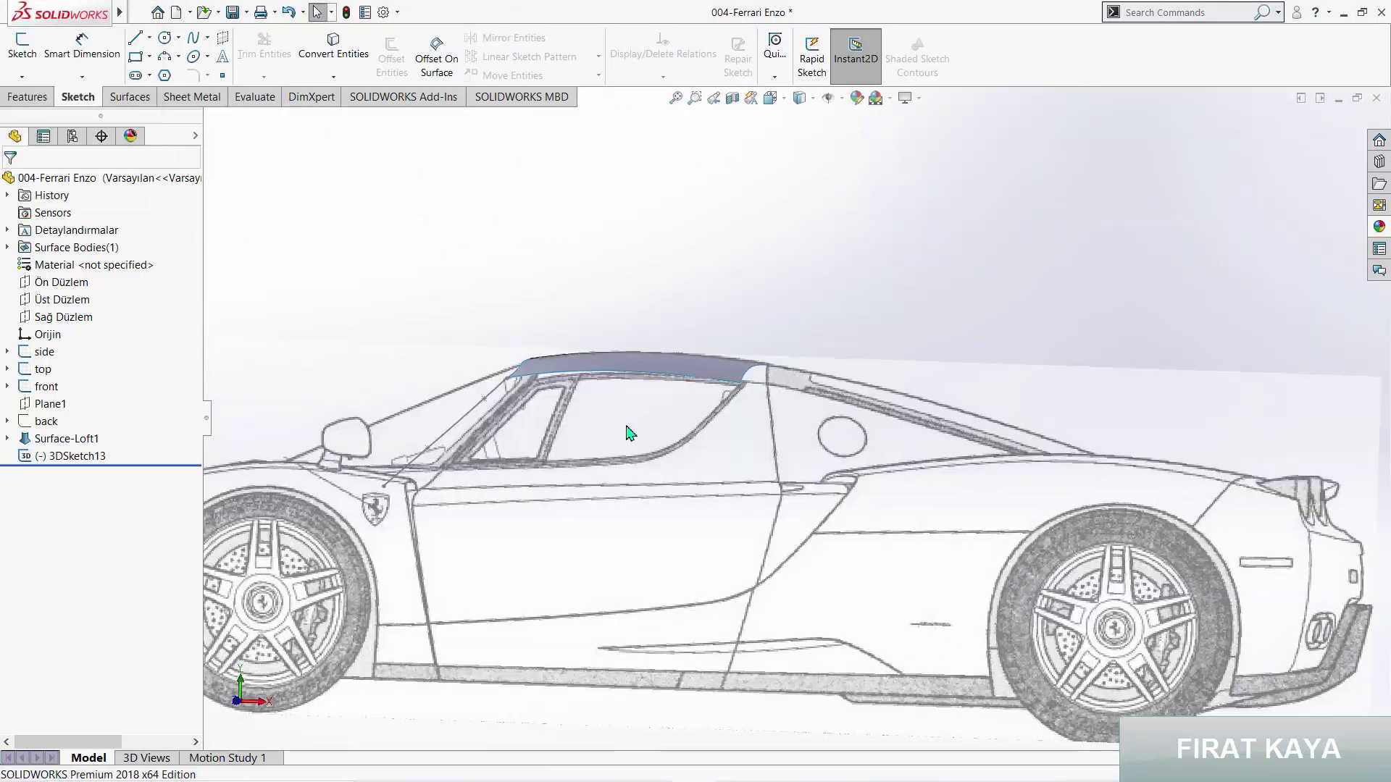
scroll(851, 391, down, 3)
scroll(845, 382, down, 2)
scroll(841, 385, up, 2)
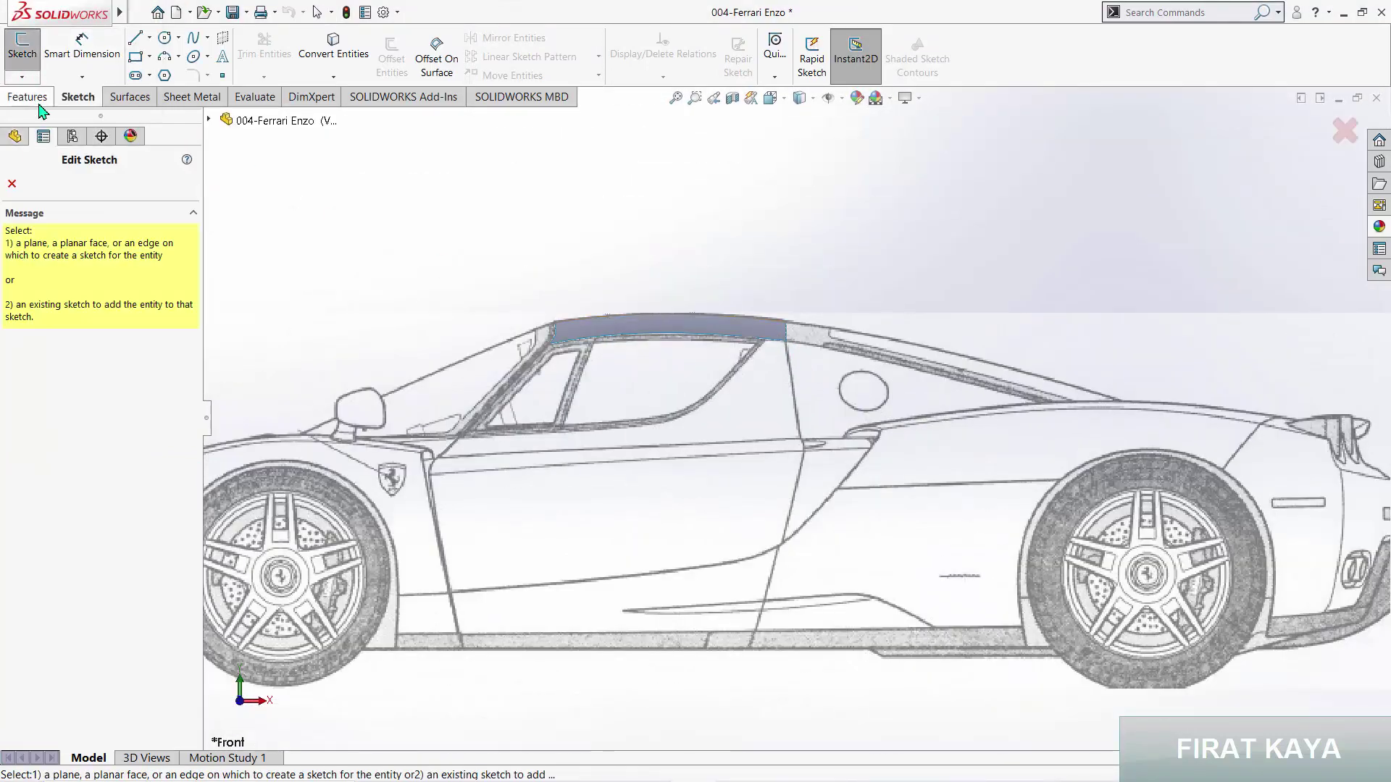
Step: In a new 3D sketch, draw a spline from the roof's rear corner down to the pillar base
click(22, 43)
click(21, 76)
click(52, 113)
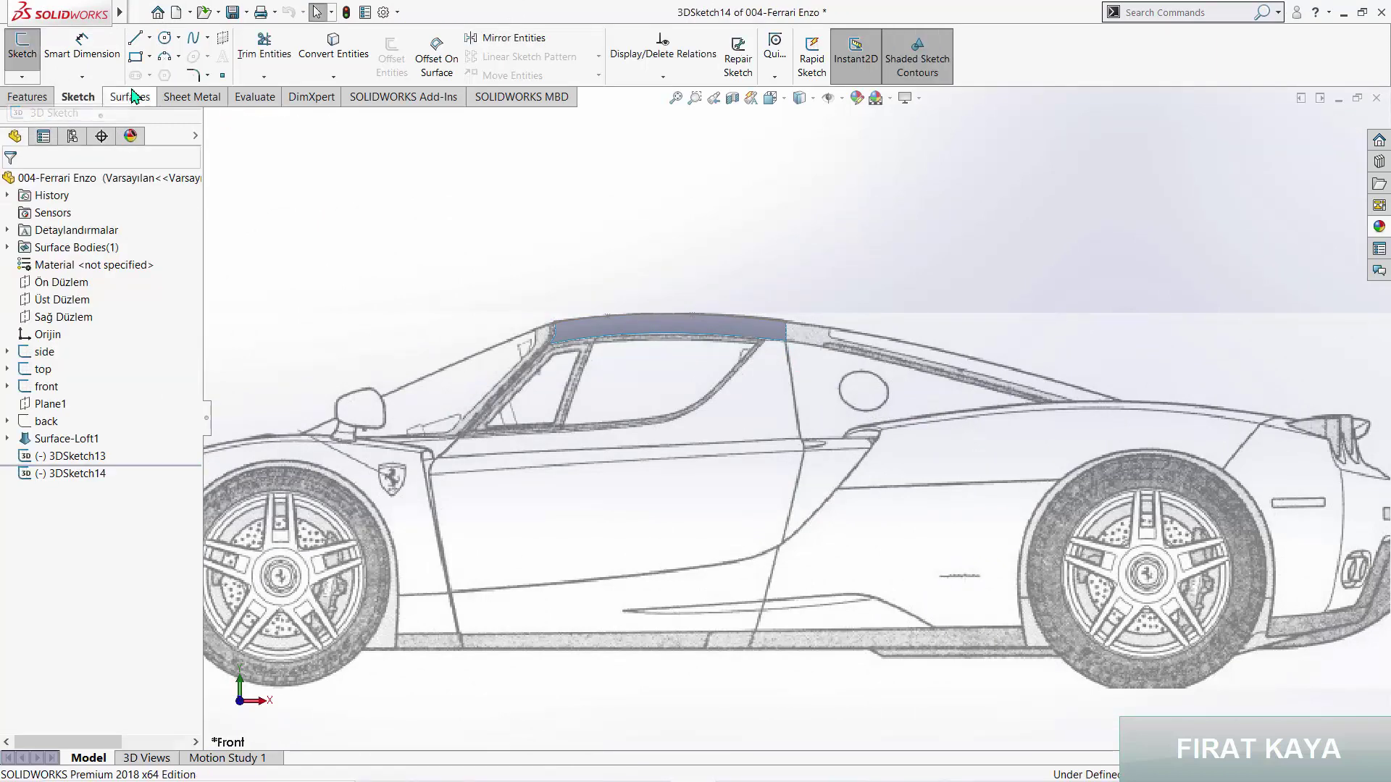
click(193, 42)
scroll(761, 371, down, 4)
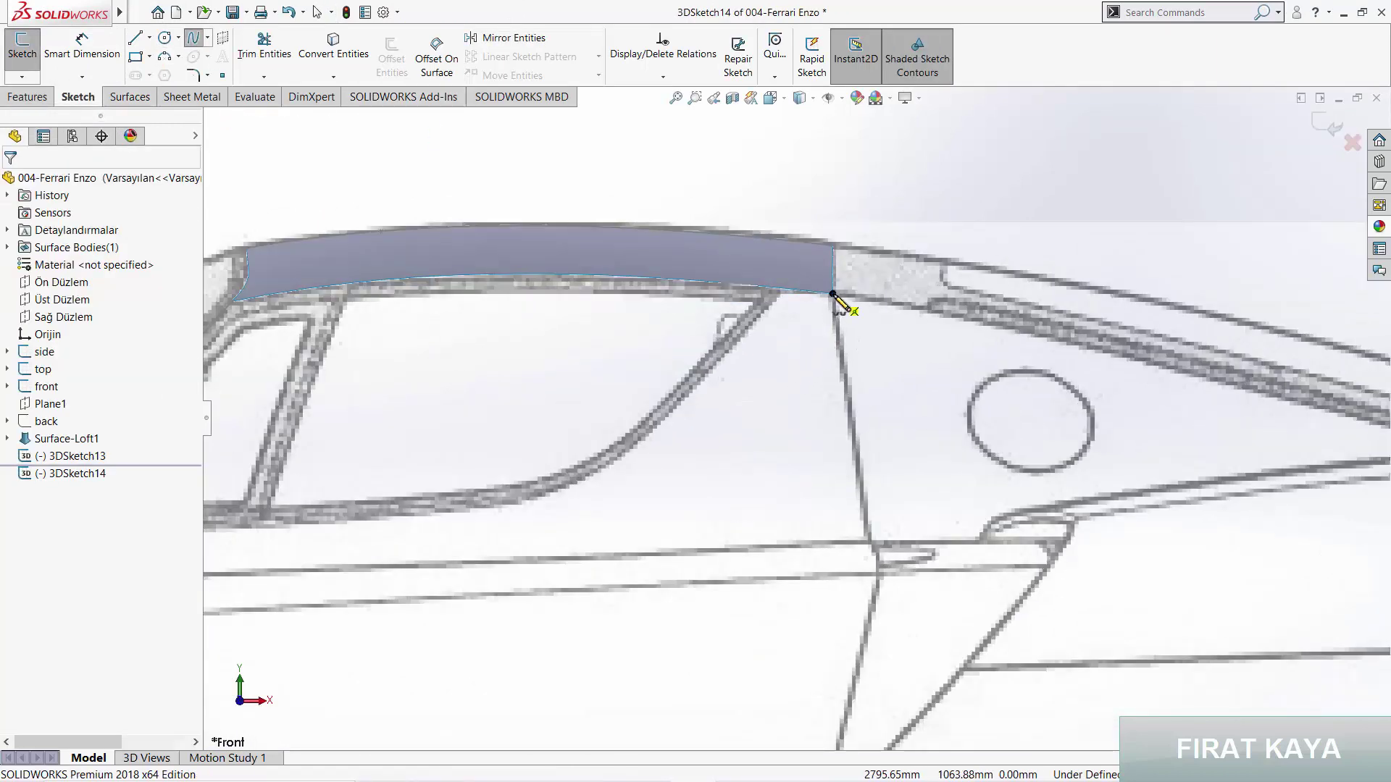
click(834, 298)
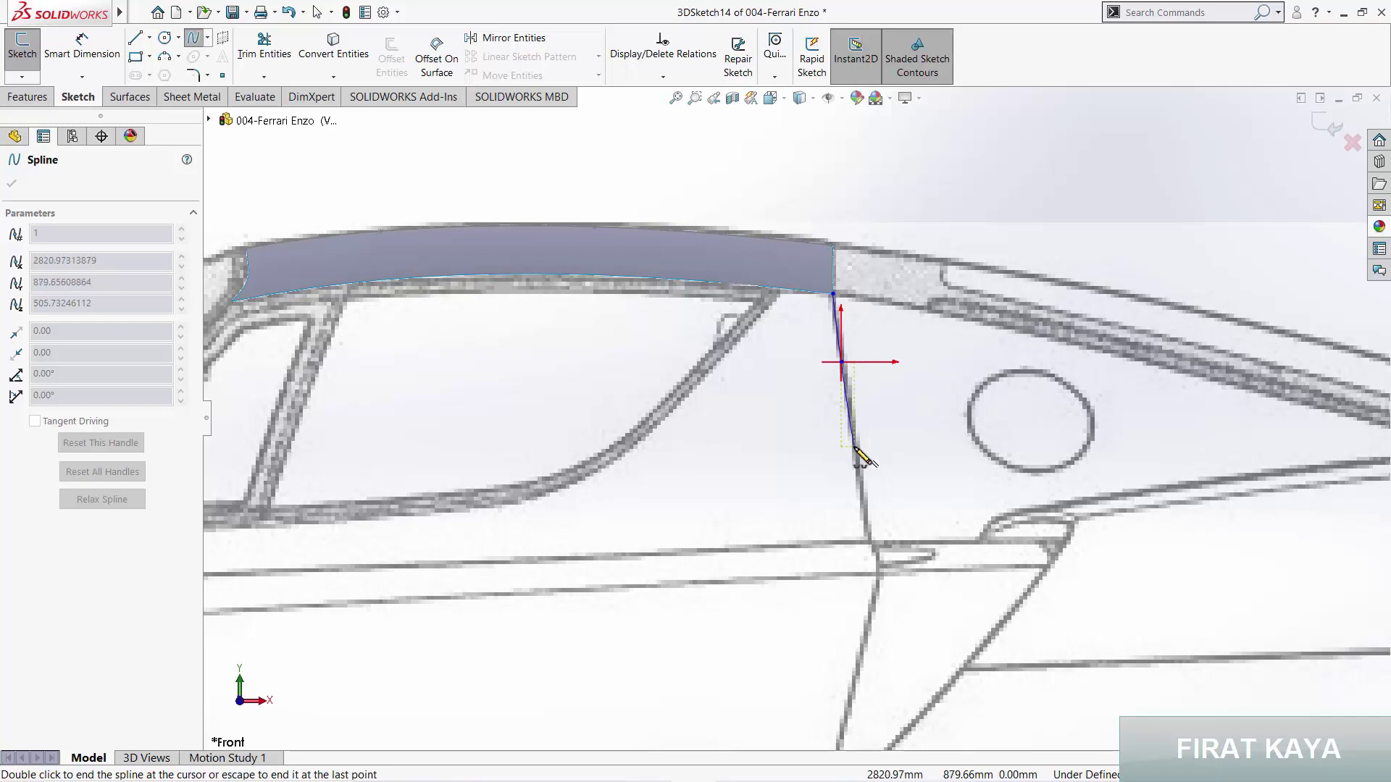
double_click(874, 545)
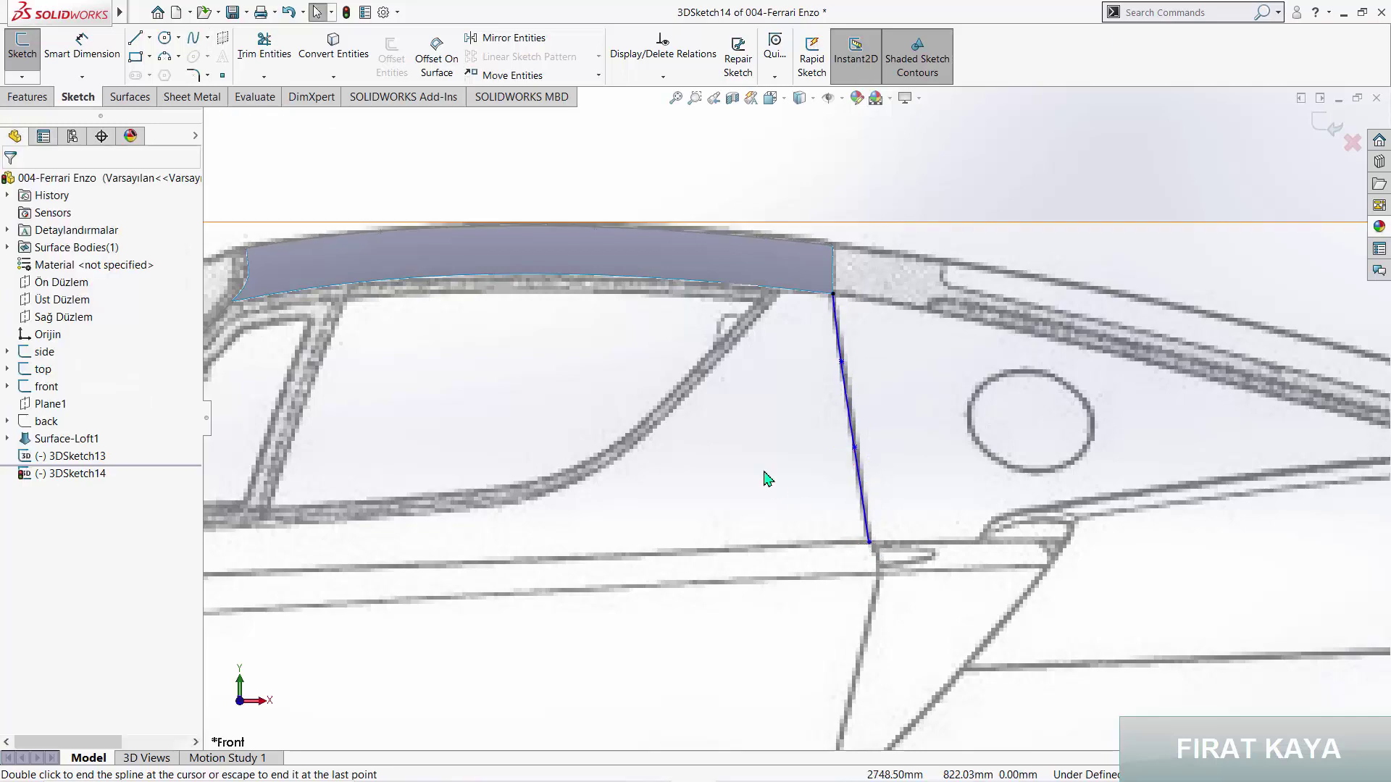
scroll(736, 422, up, 4)
mouse_move(736, 422)
middle_down()
mouse_move(630, 398)
mouse_move(612, 406)
mouse_move(627, 431)
middle_up()
key(space)
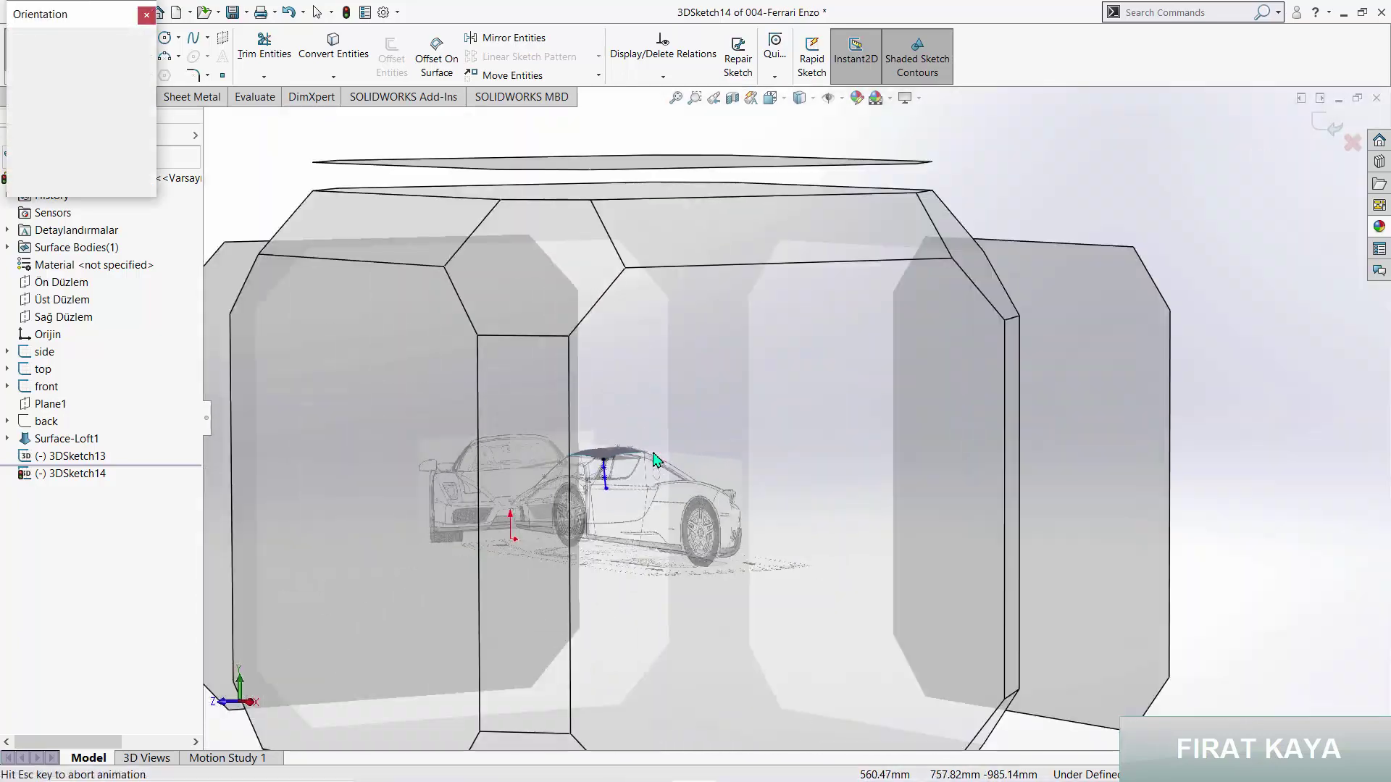
Step: In the Right view, hide the 'front' reference sketch and show the 'back' sketch
click(725, 384)
scroll(727, 379, down, 1)
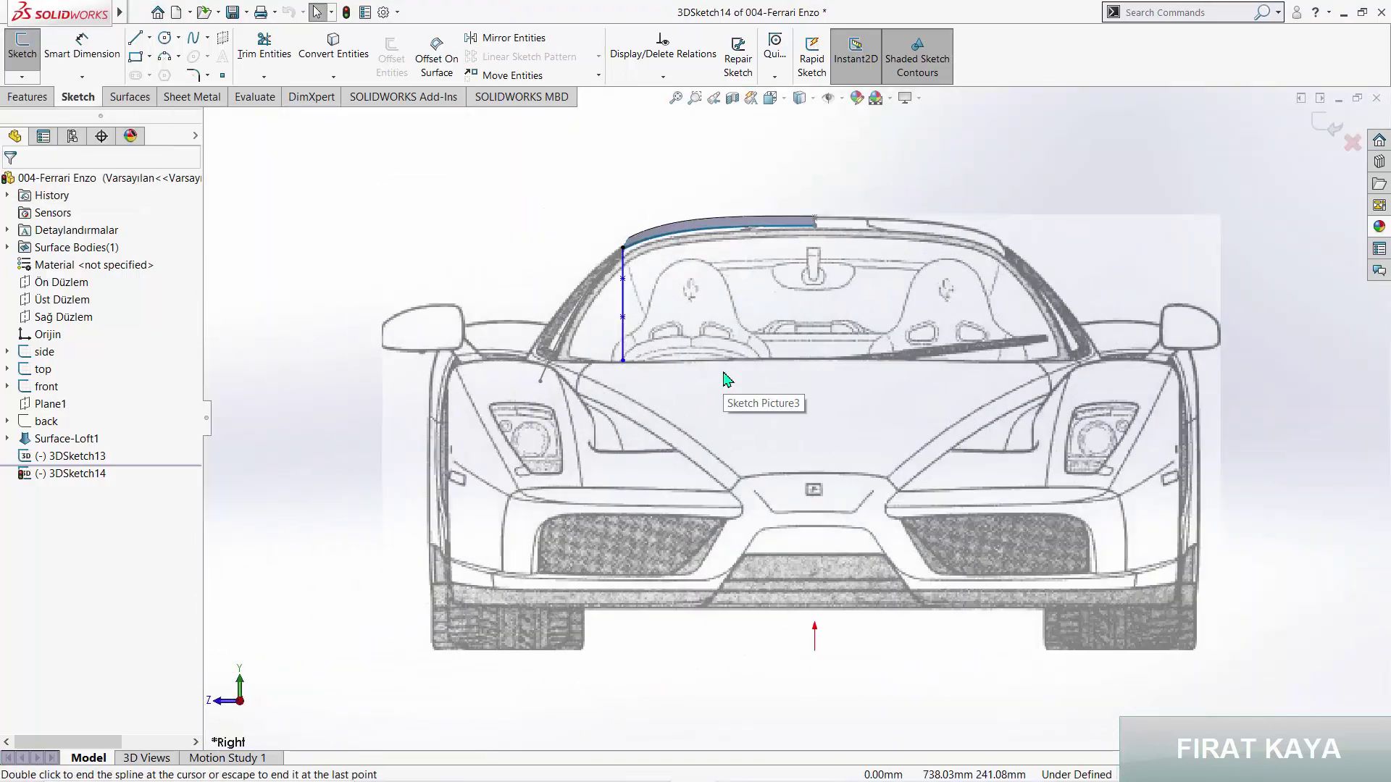
scroll(617, 348, down, 1)
scroll(614, 345, down, 1)
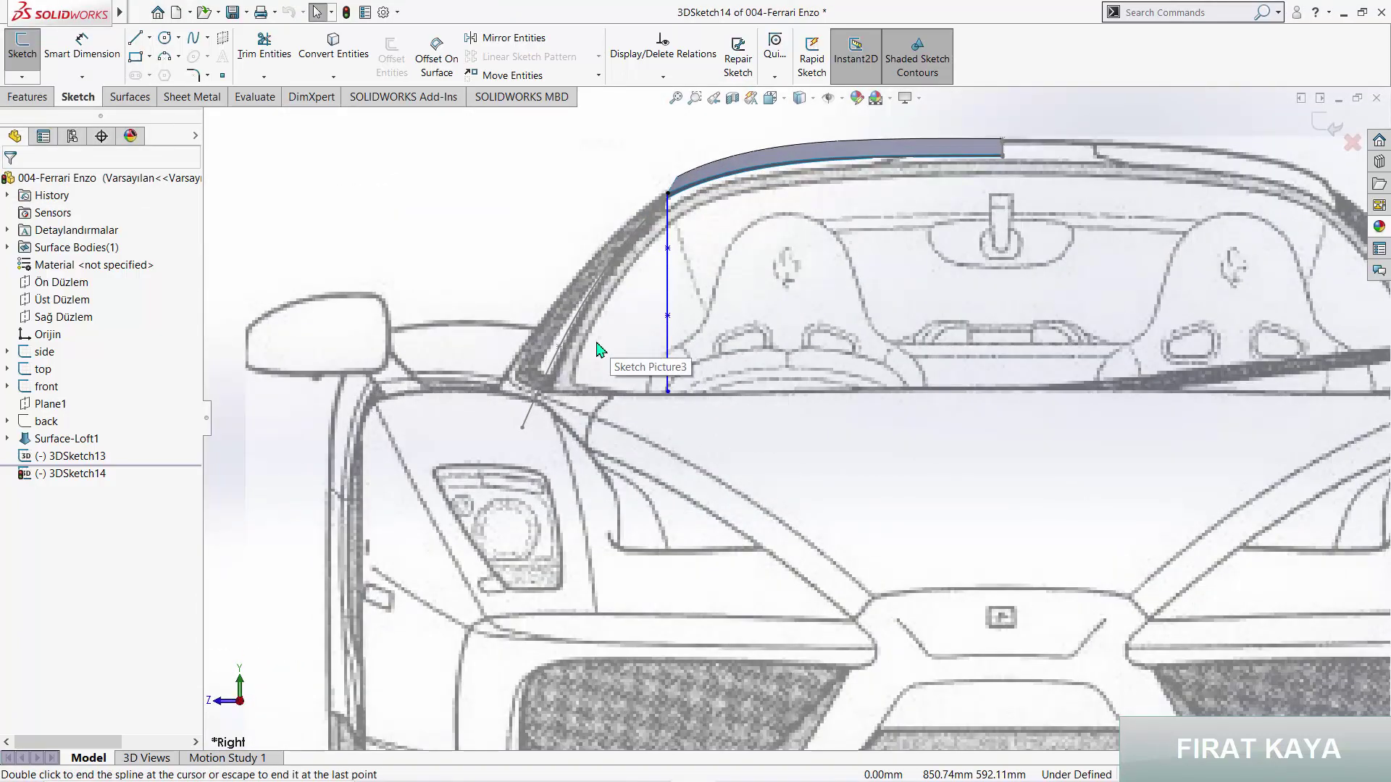
click(32, 389)
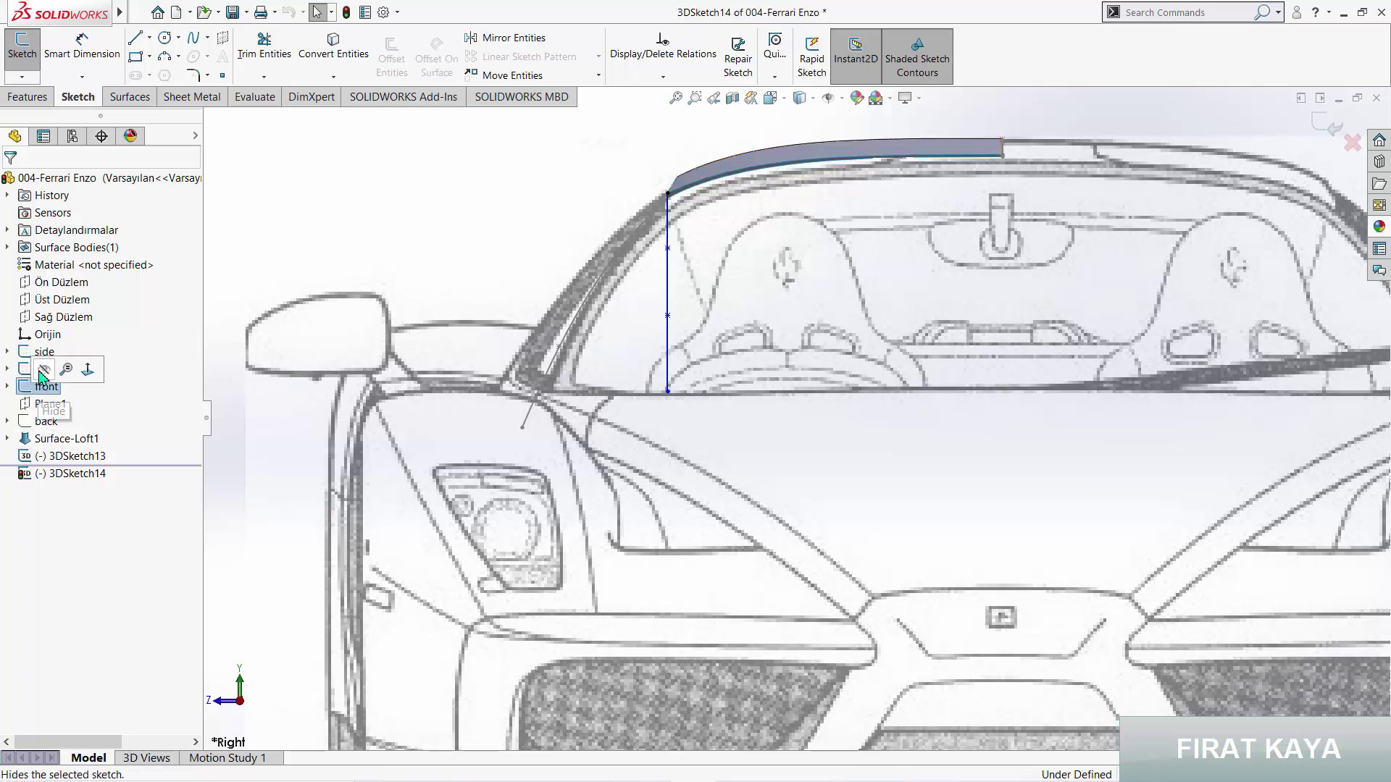
click(48, 365)
click(42, 422)
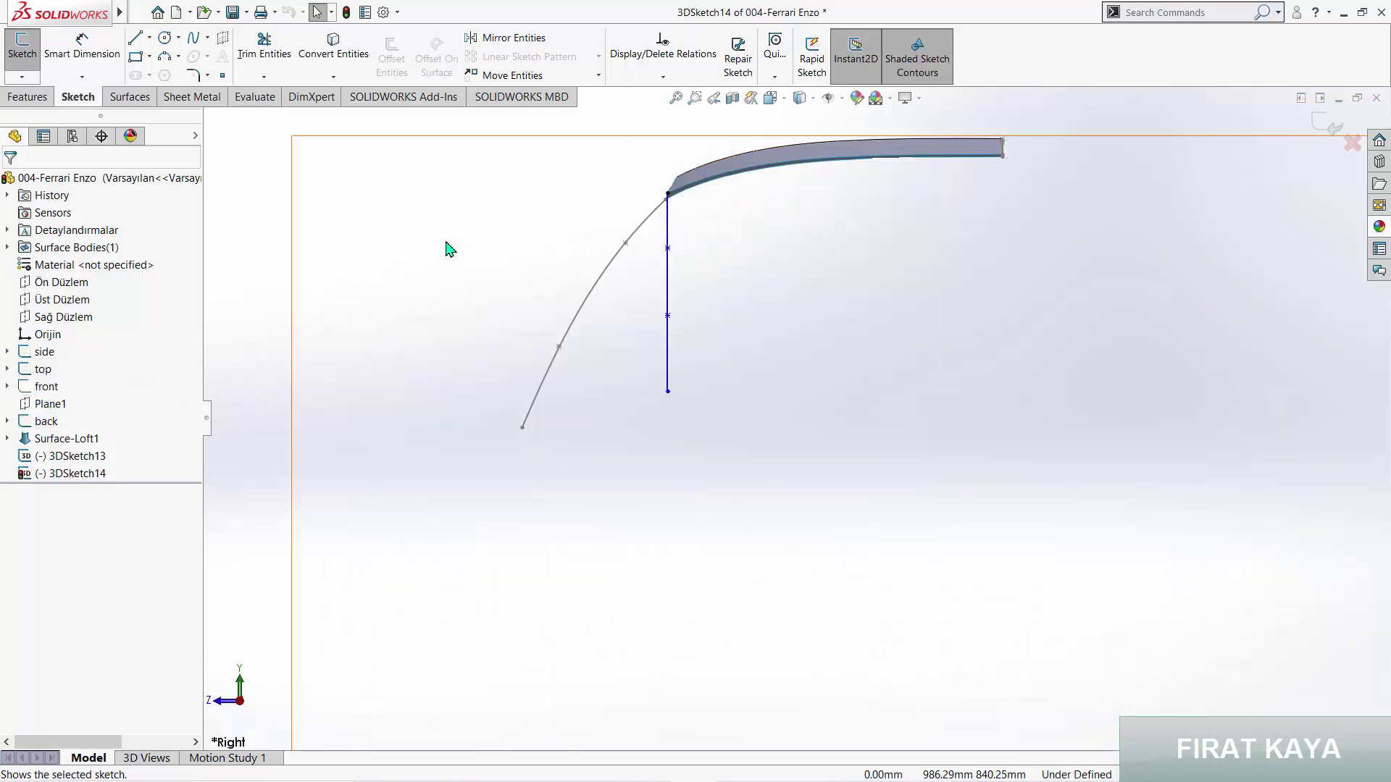
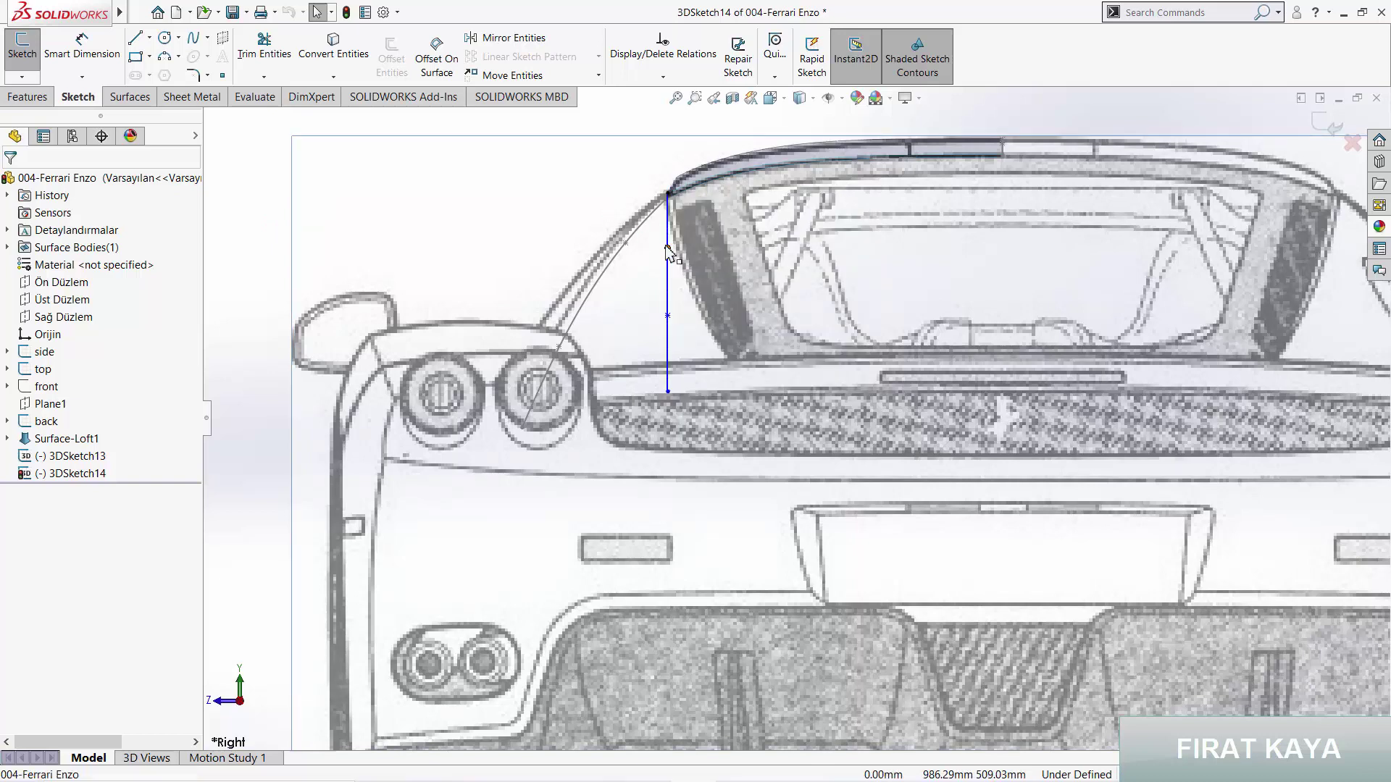
Step: Move the rear-view curve's top and middle spline points outward along Z with the sketcher triad
right_click(666, 246)
click(754, 405)
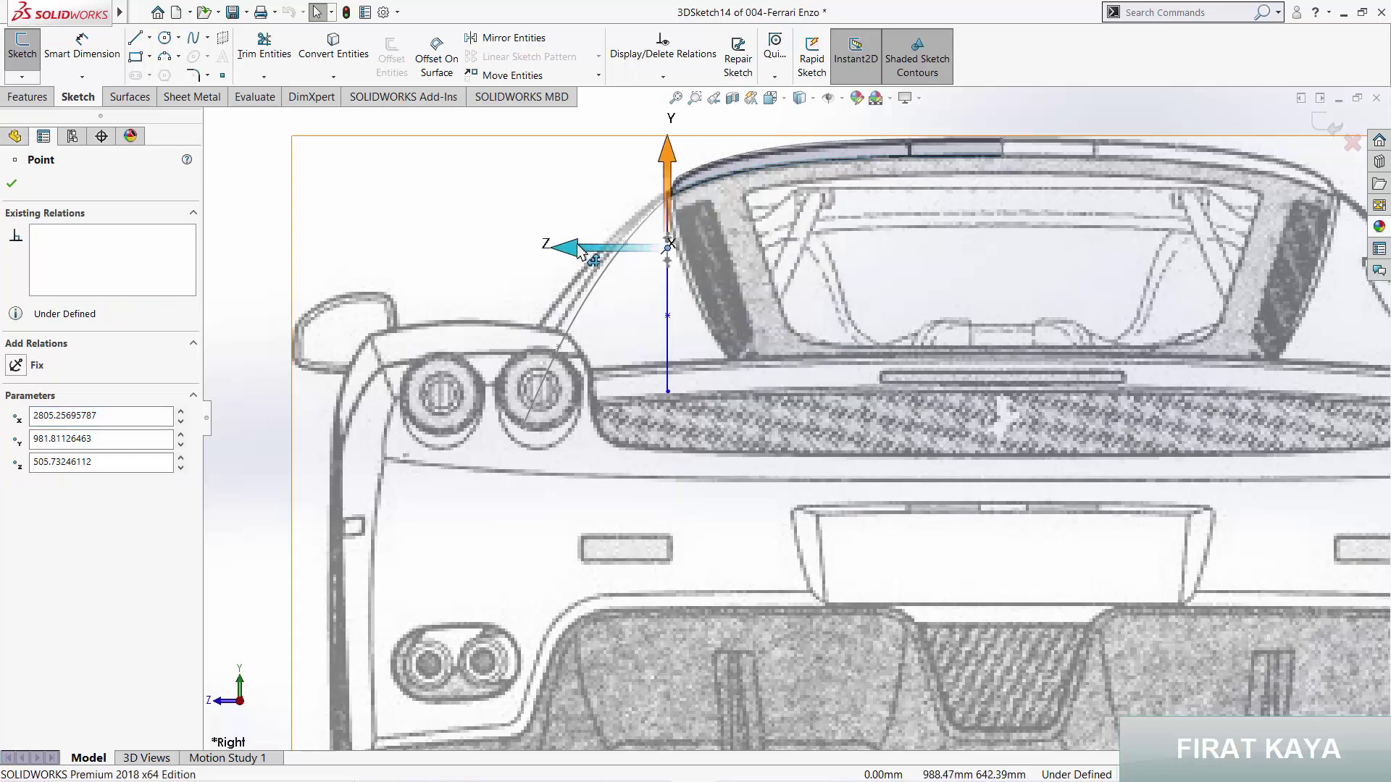
drag(581, 250, 518, 239)
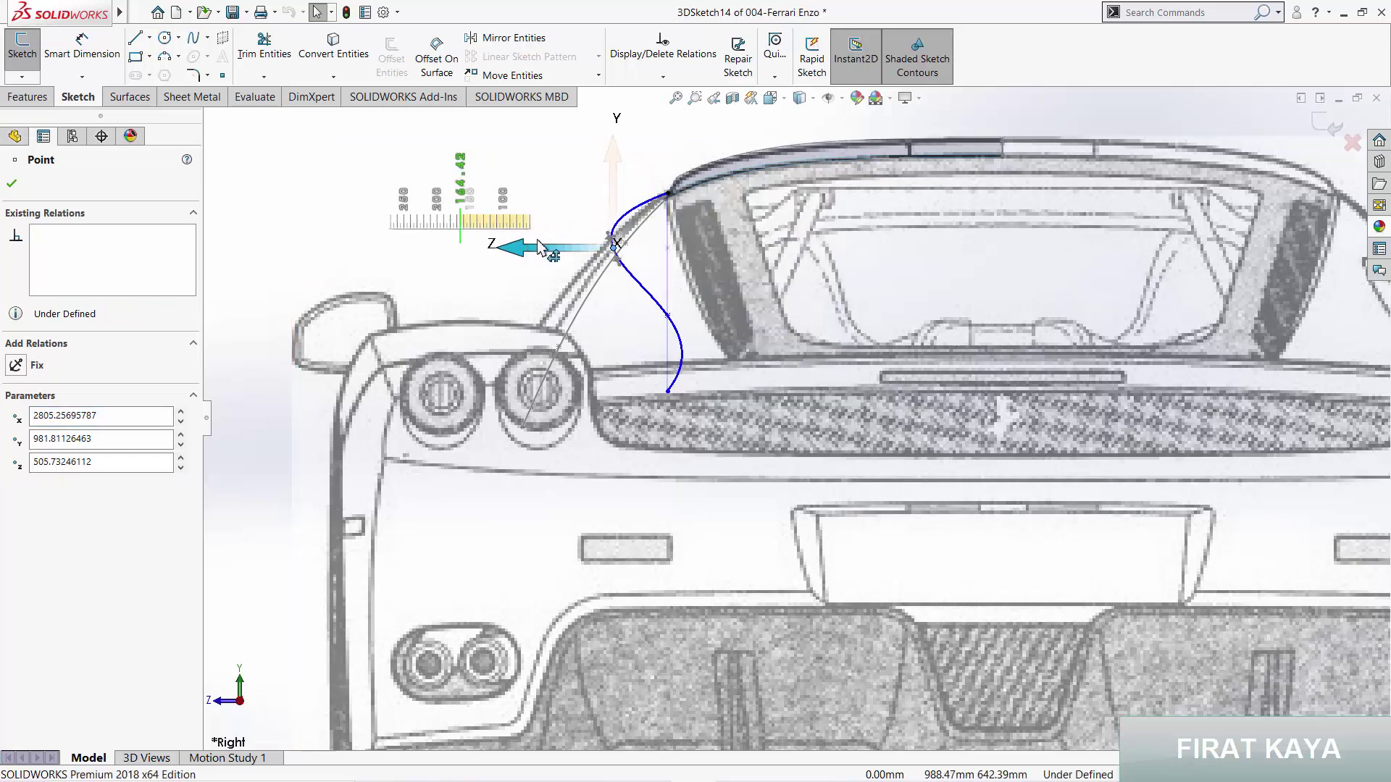
right_click(614, 189)
click(670, 355)
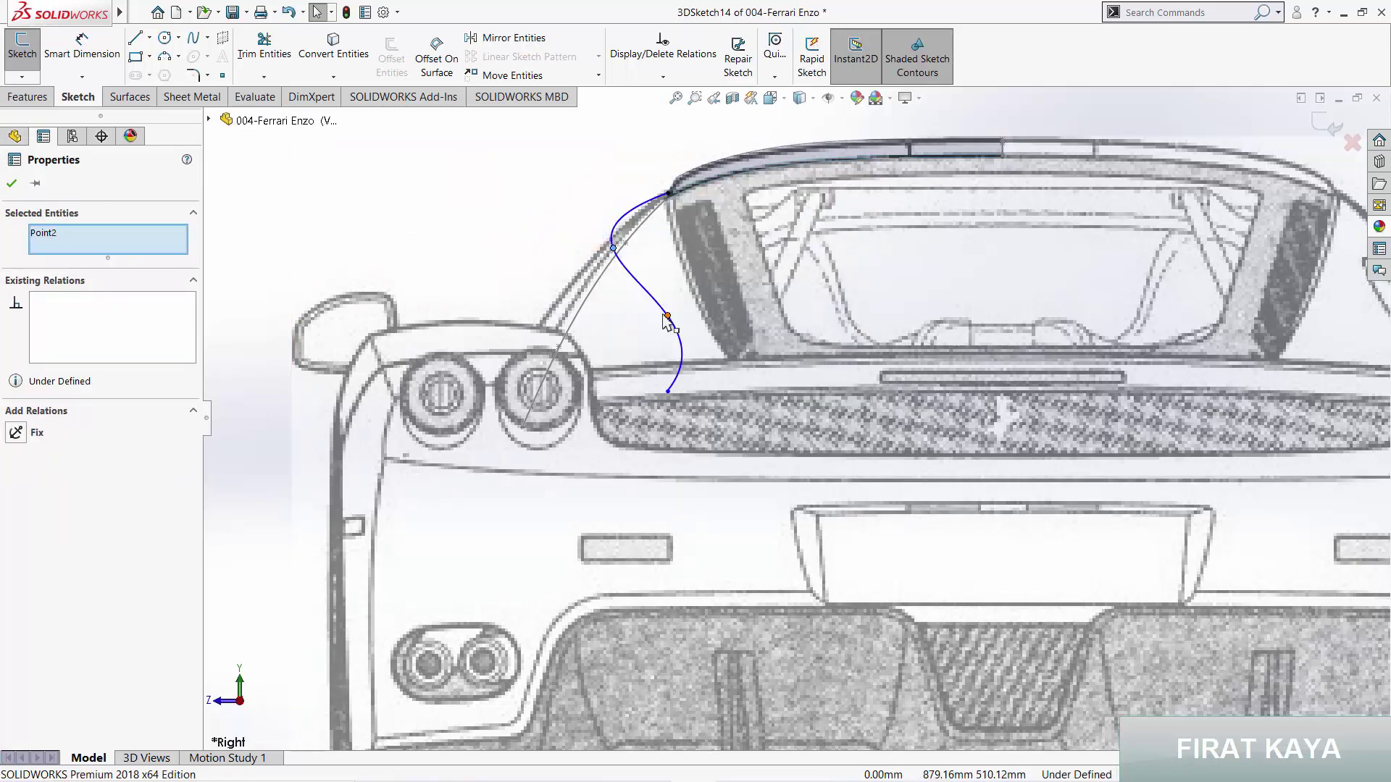
right_click(668, 317)
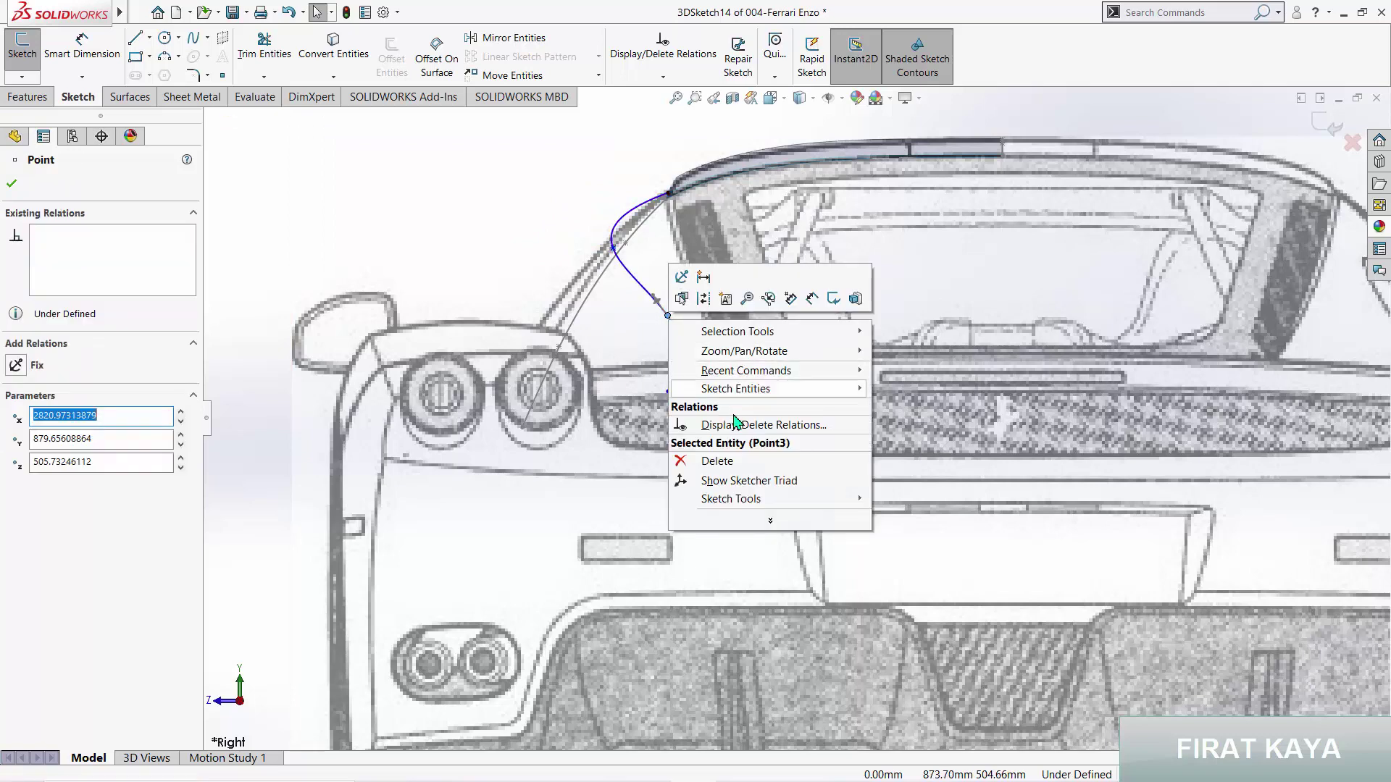
click(716, 482)
drag(544, 315, 453, 312)
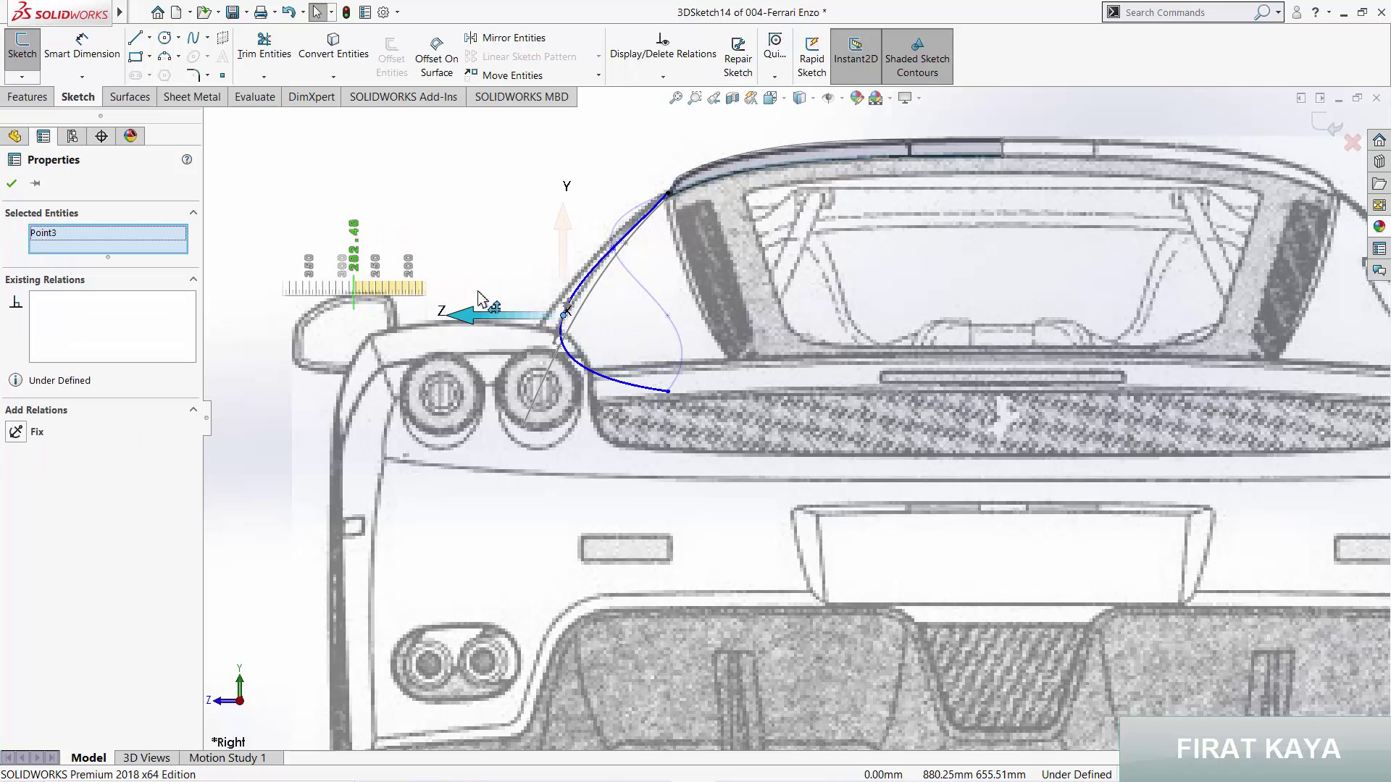
right_click(531, 290)
click(580, 368)
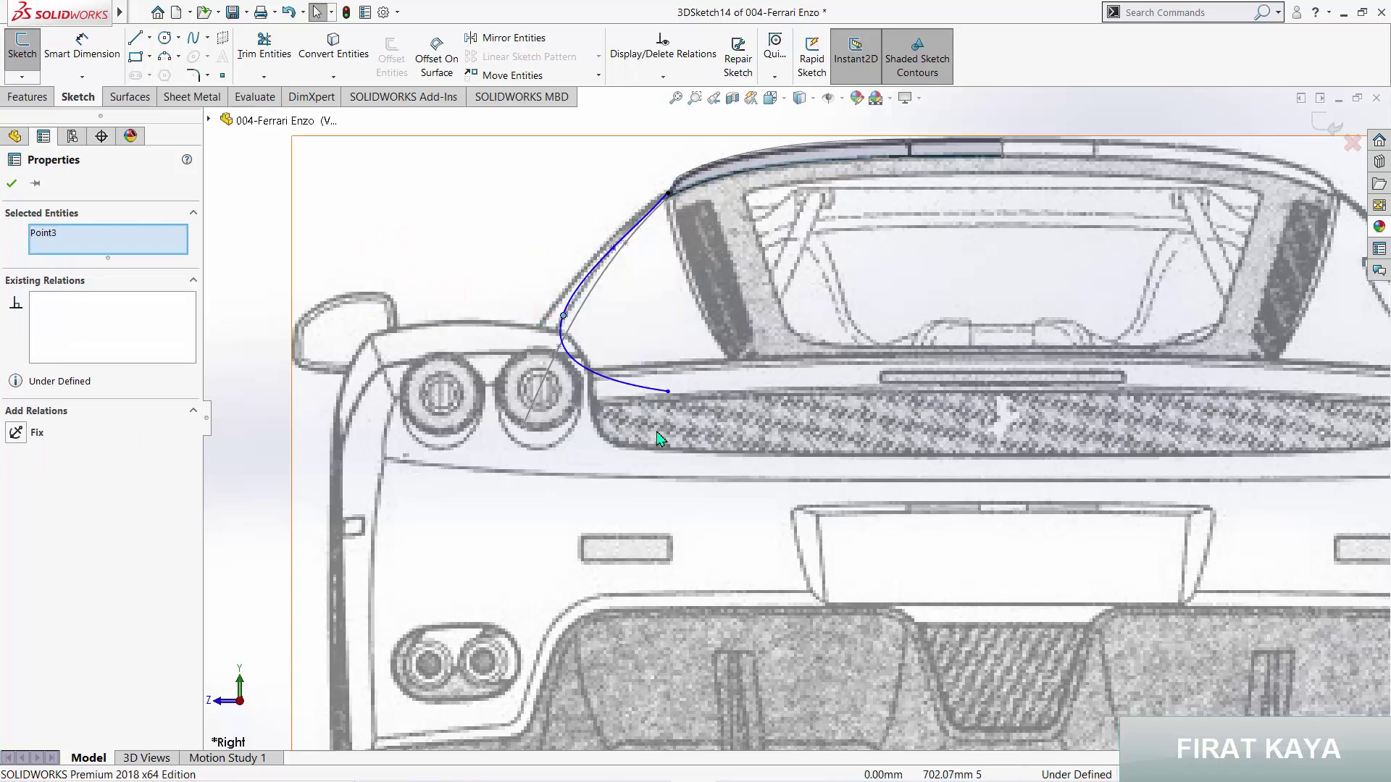
Step: Drag the curve's lower end point toward the left tail-light using the triad, then hide it
click(667, 392)
right_click(670, 395)
click(732, 516)
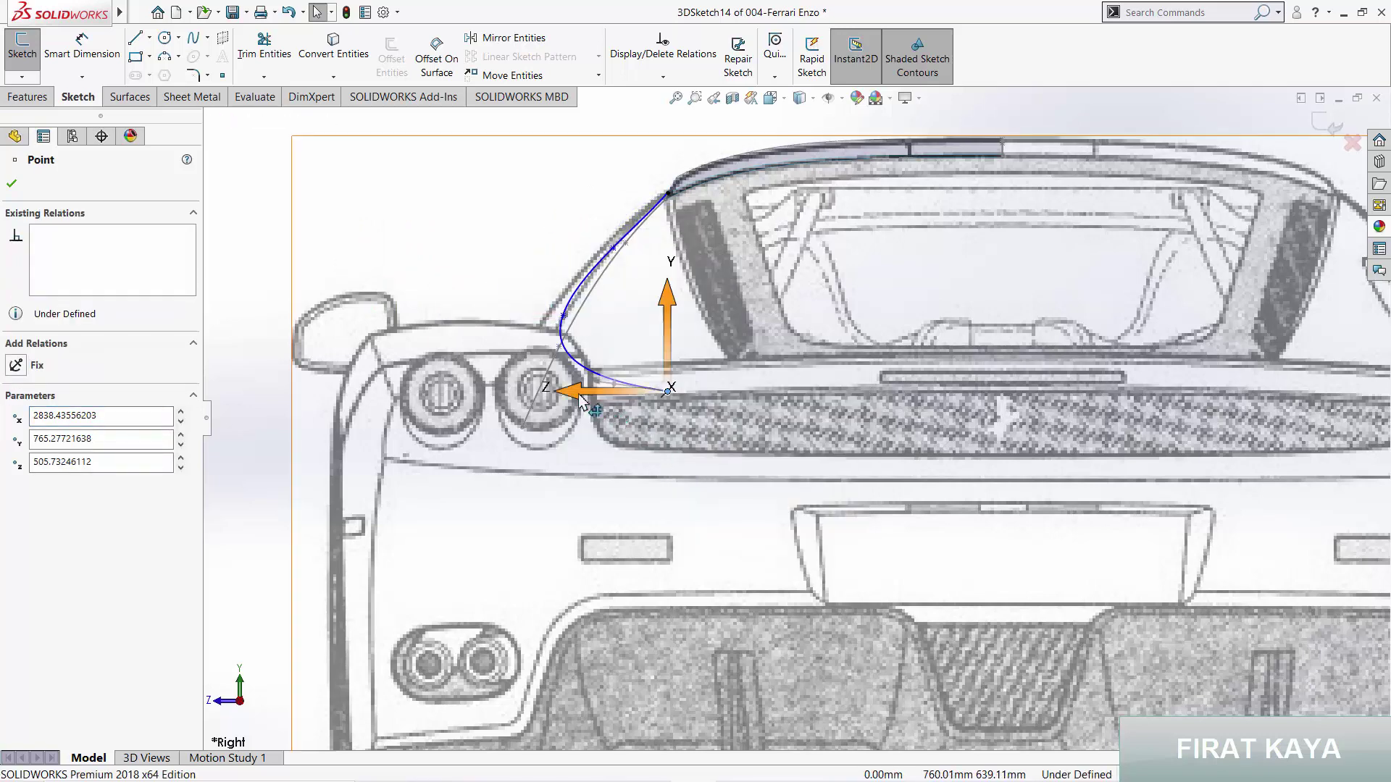
drag(581, 397, 408, 352)
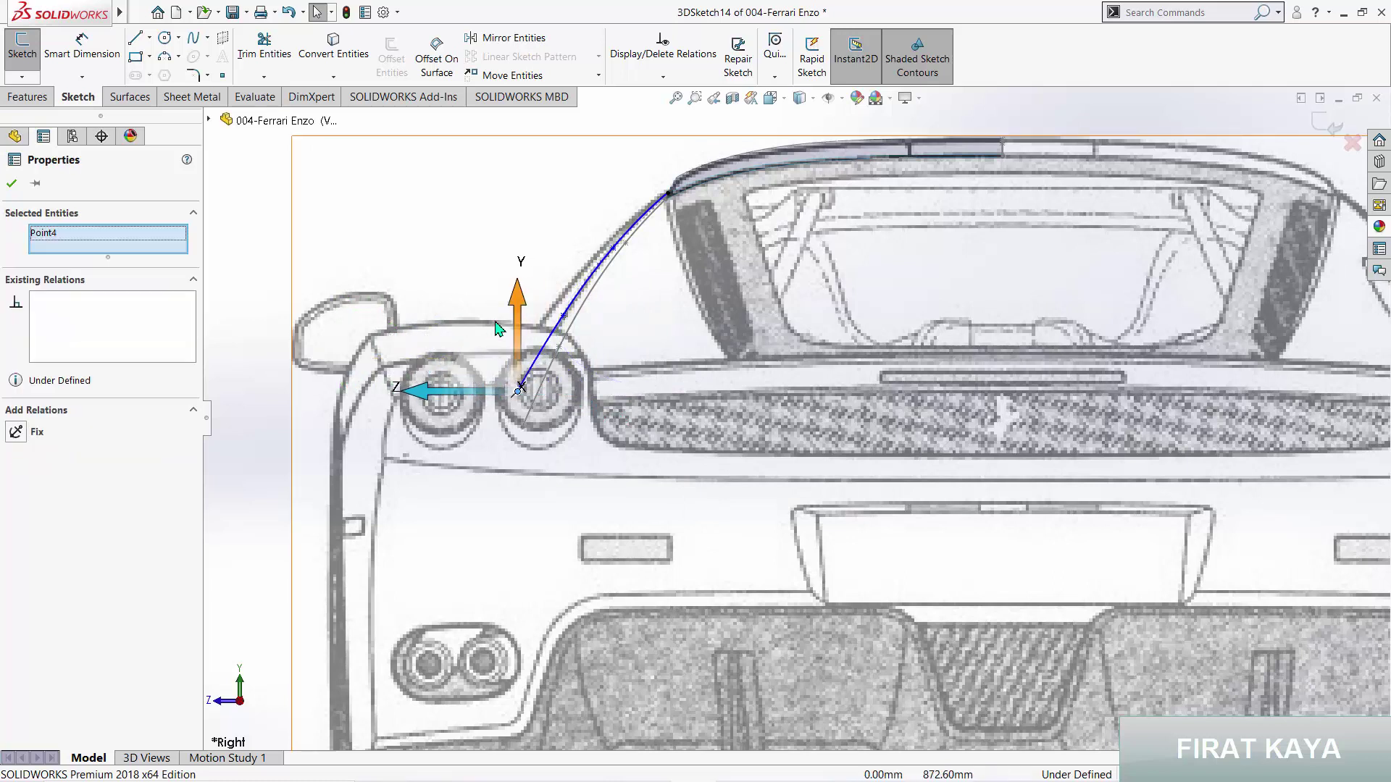
right_click(467, 293)
click(579, 435)
Step: In Top view, zoom in and pull the pillar curve point onto the blueprint line
key(Escape)
key(space)
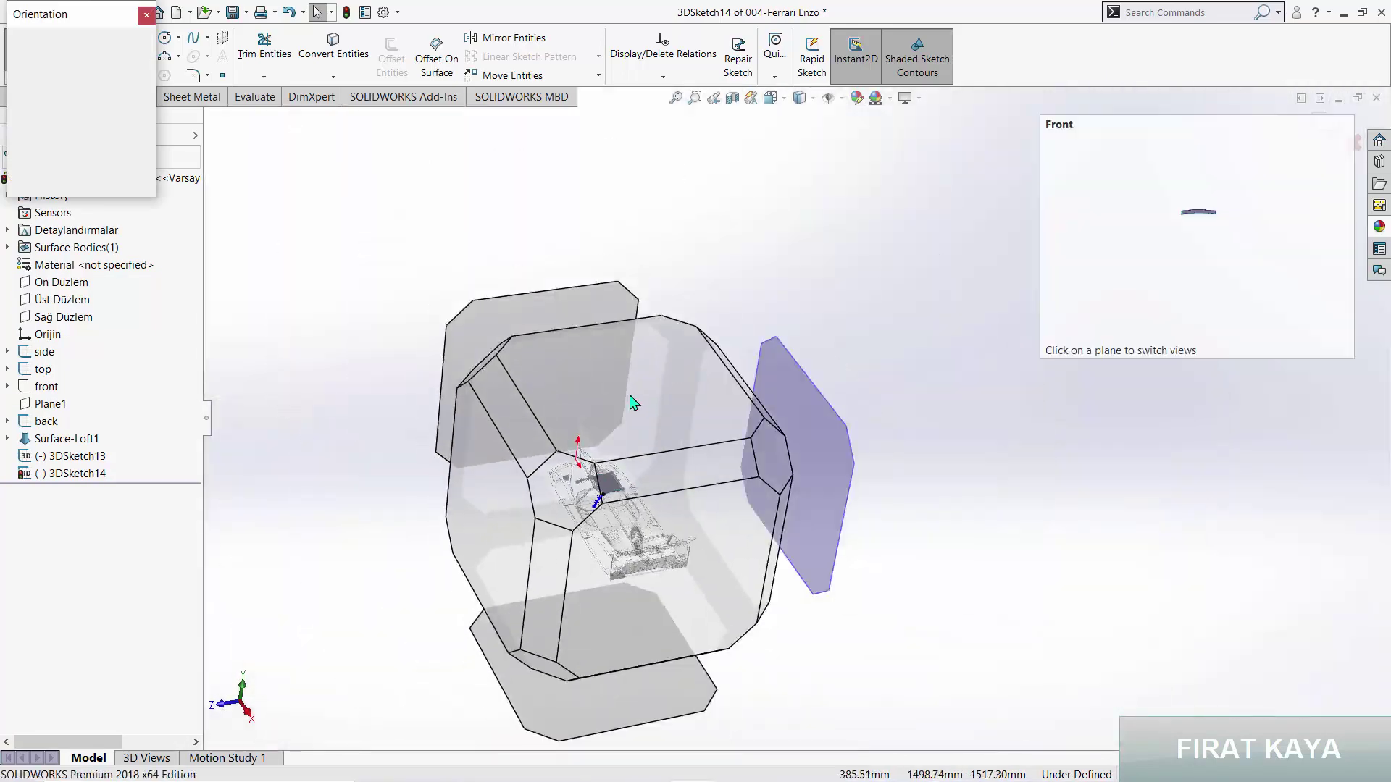
click(630, 403)
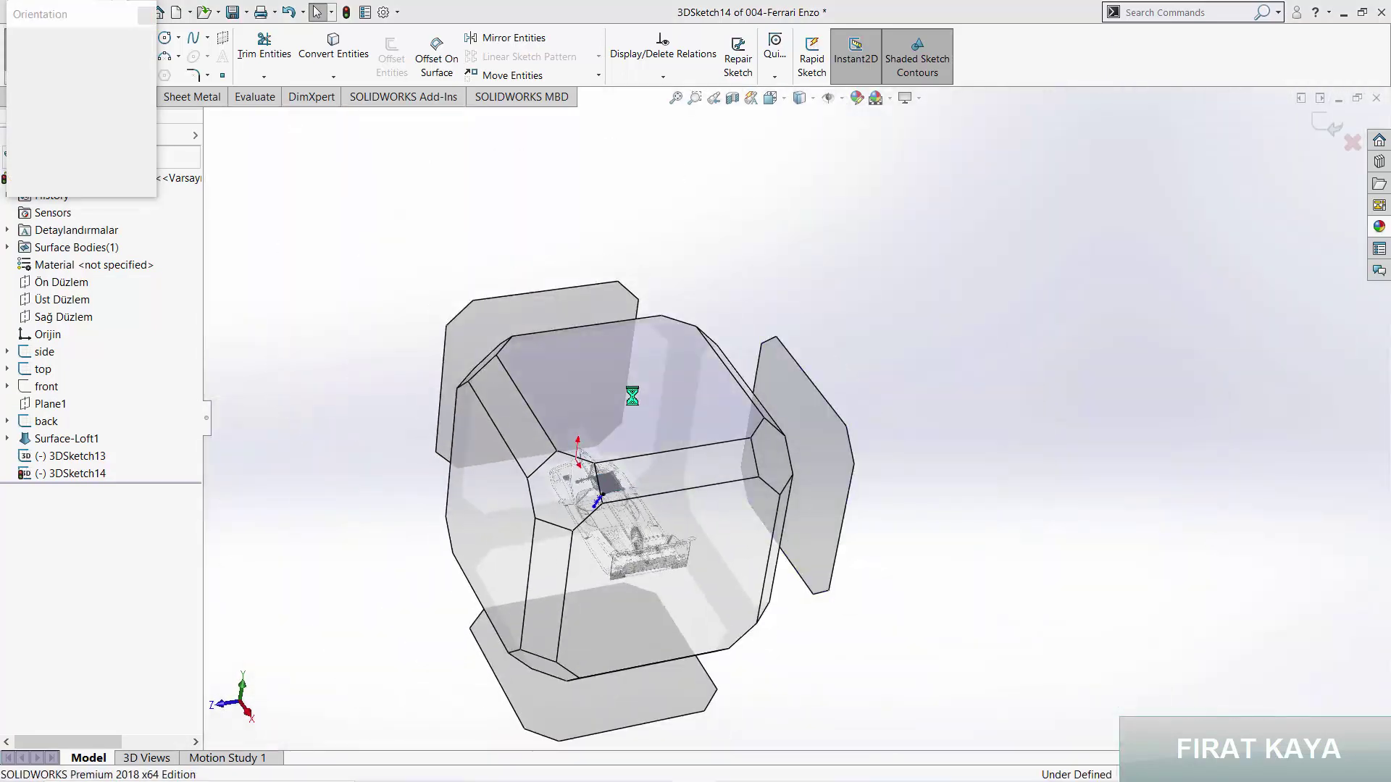
scroll(742, 478, down, 5)
scroll(718, 470, down, 2)
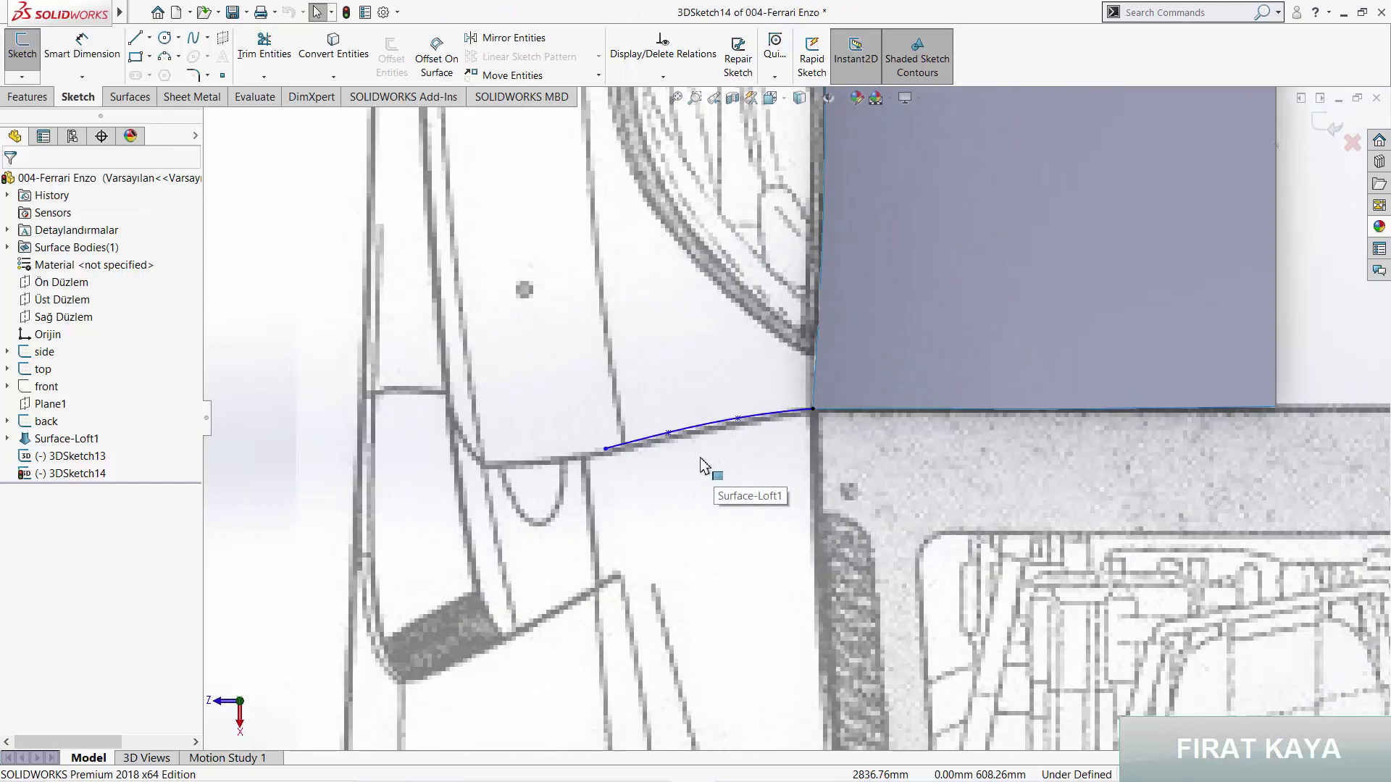
scroll(683, 469, down, 1)
scroll(715, 430, down, 2)
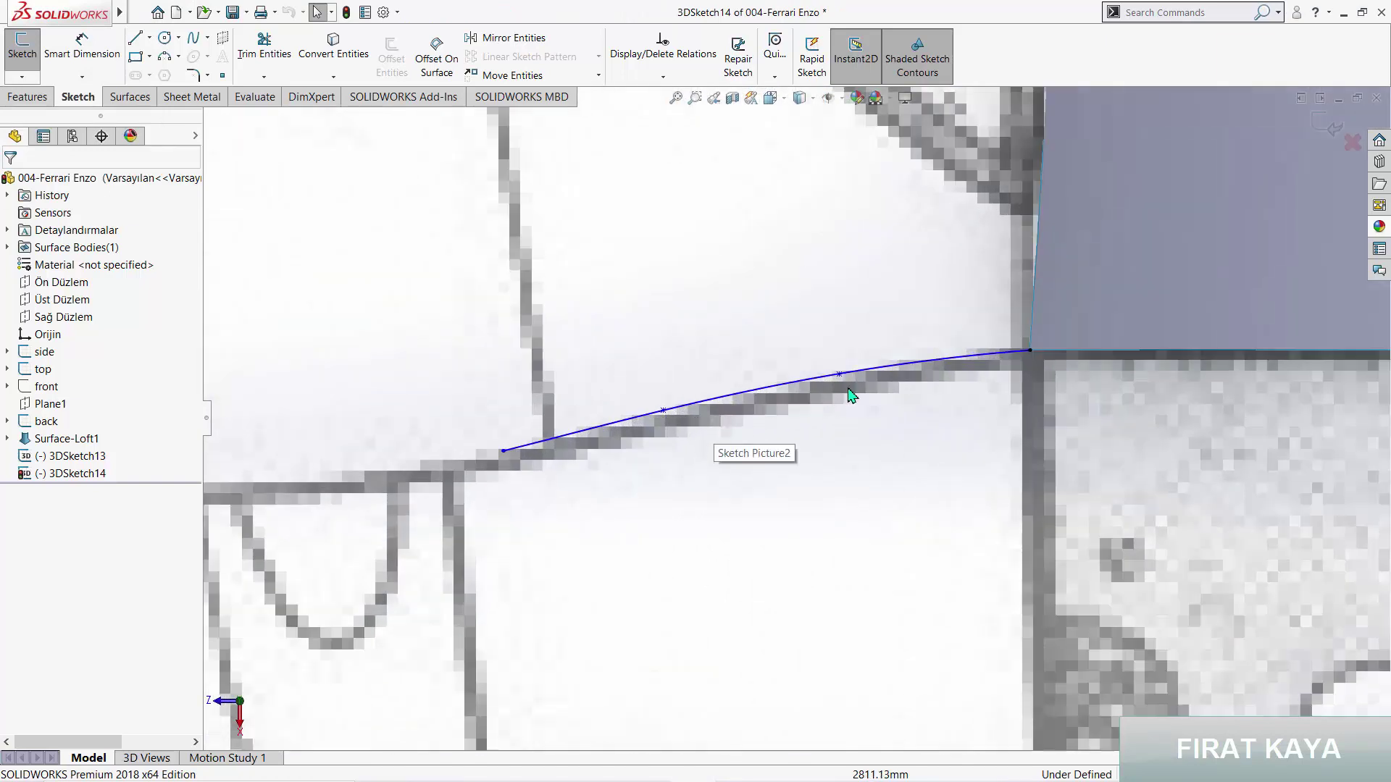
drag(840, 375, 557, 452)
Step: Check the adjusted pillar curve from the side and rear views
key(ctrl+7)
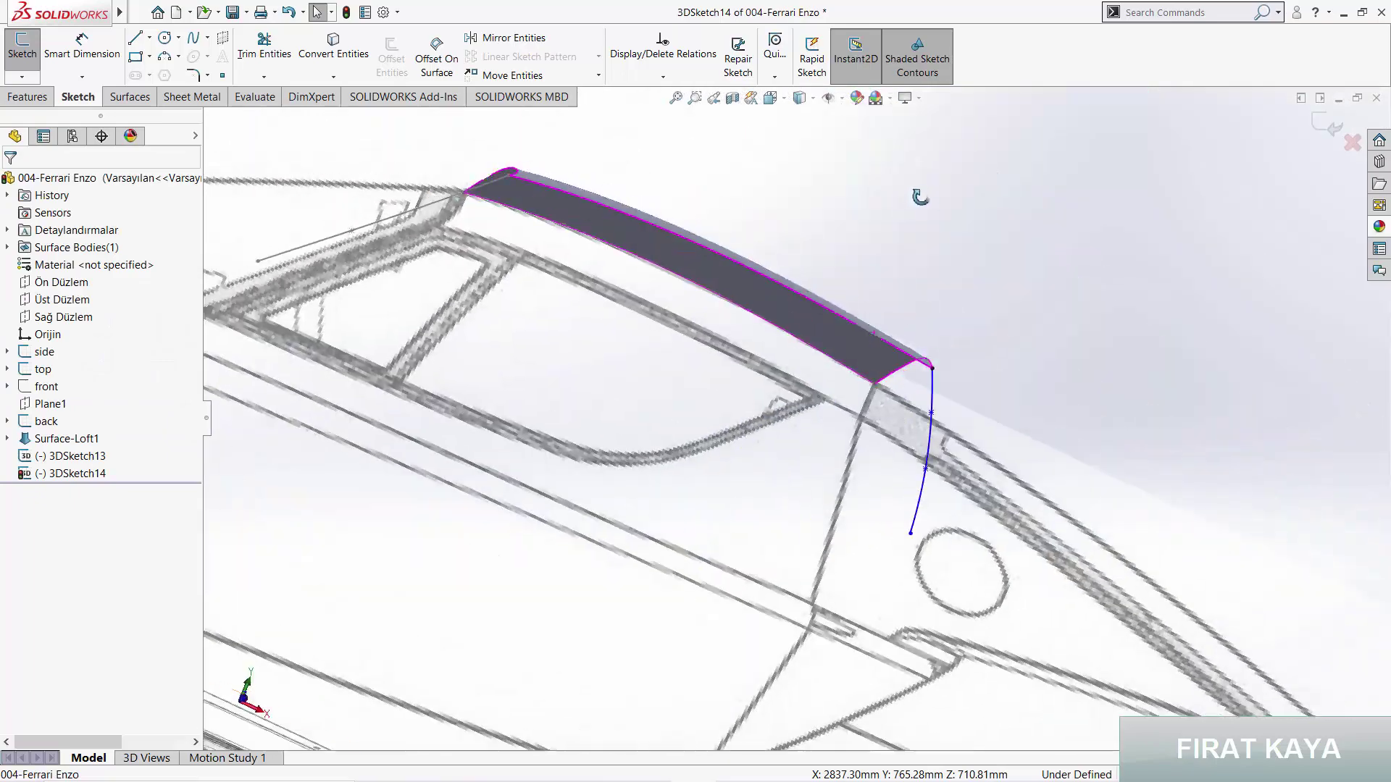
key(space)
click(645, 471)
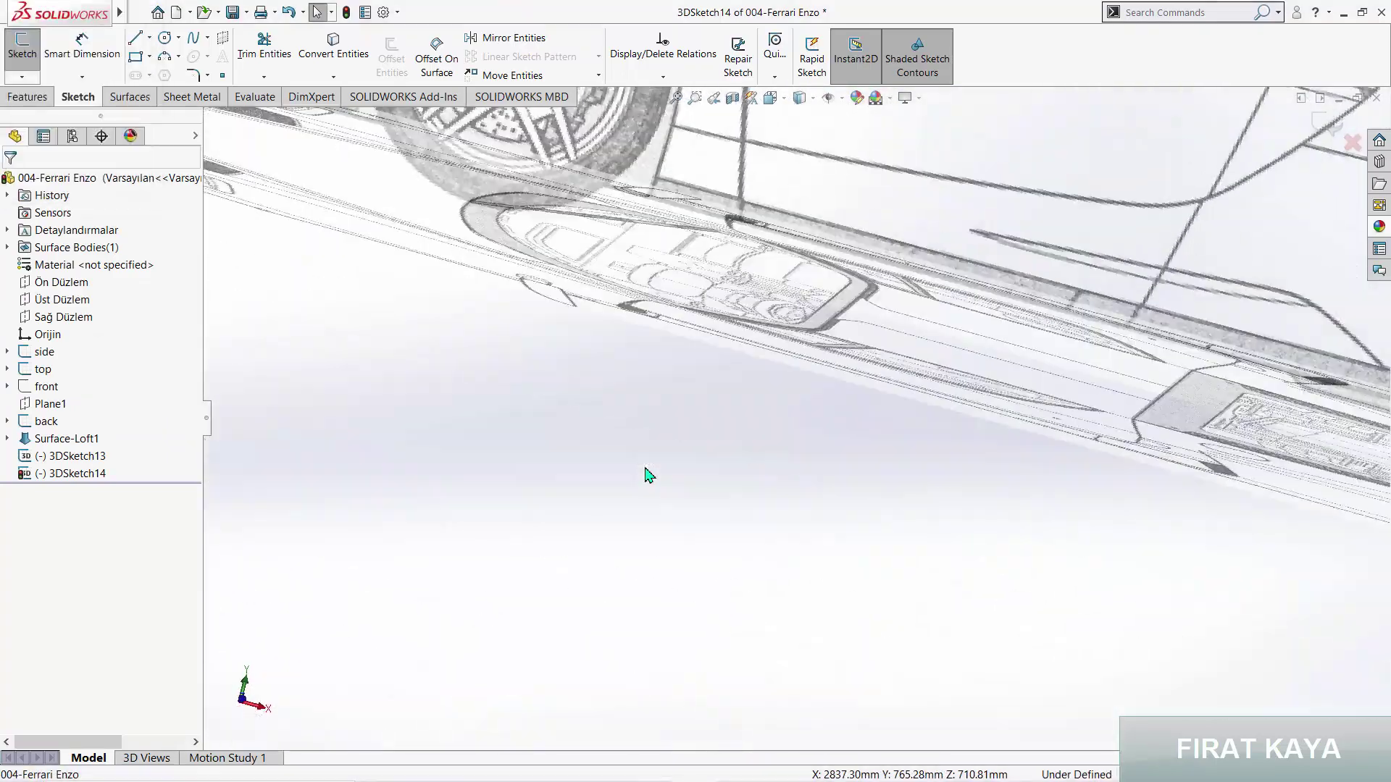
scroll(851, 414, down, 2)
scroll(849, 413, up, 3)
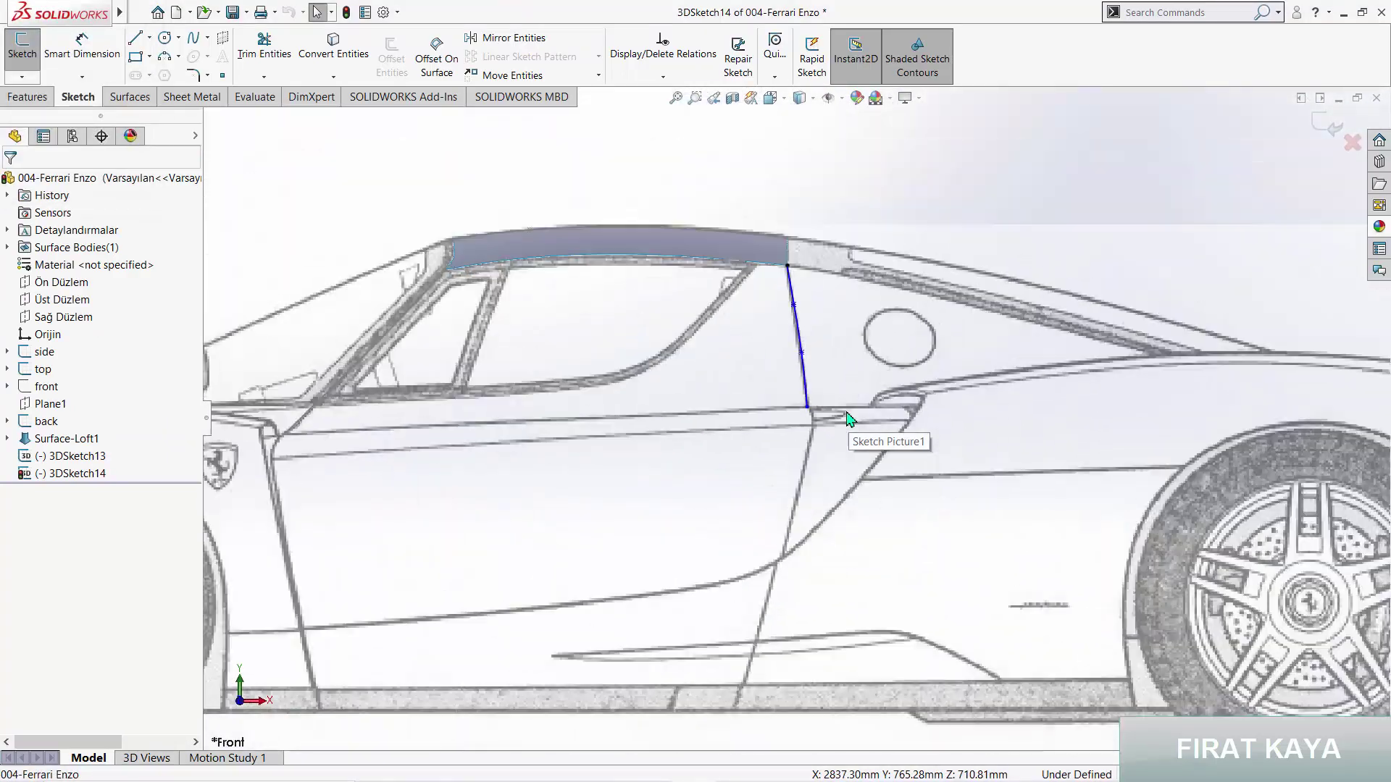
scroll(849, 413, up, 3)
key(space)
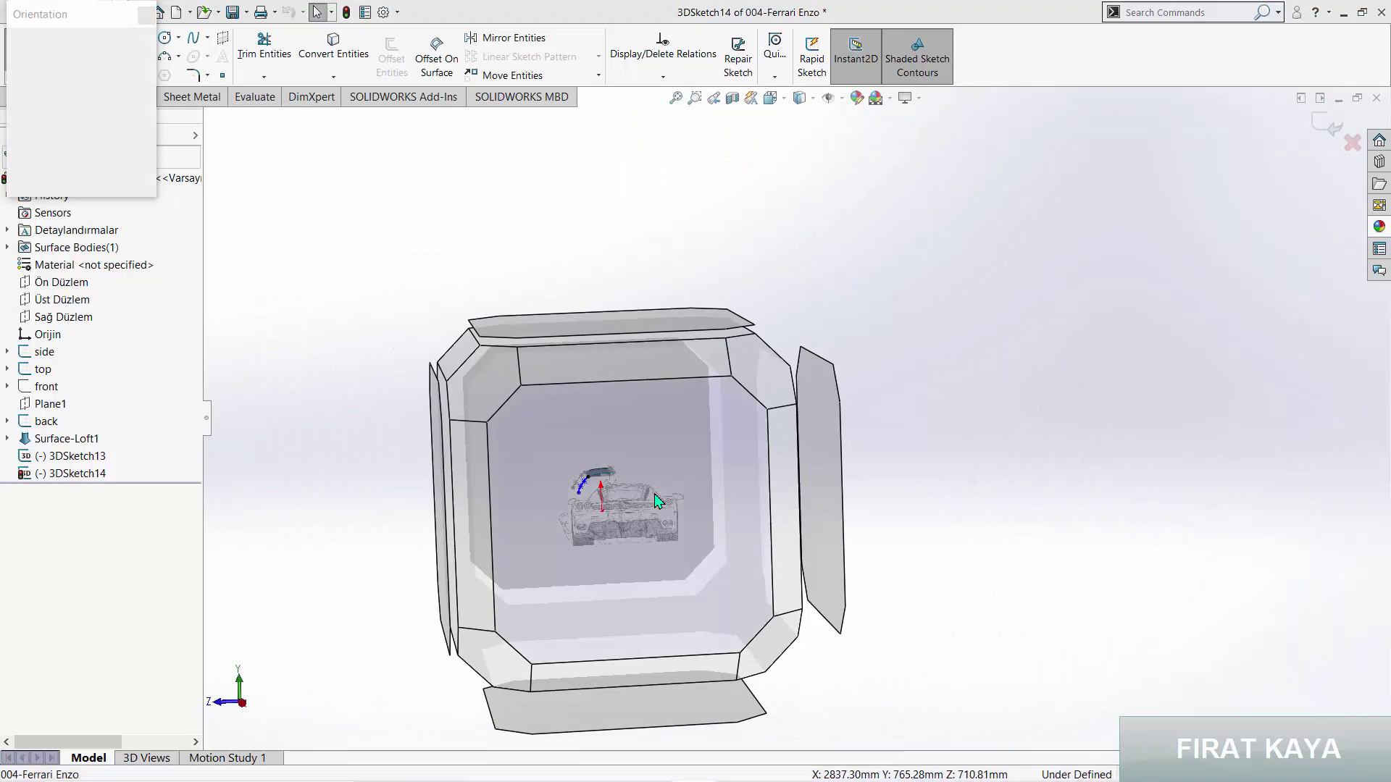
click(641, 482)
scroll(616, 351, down, 3)
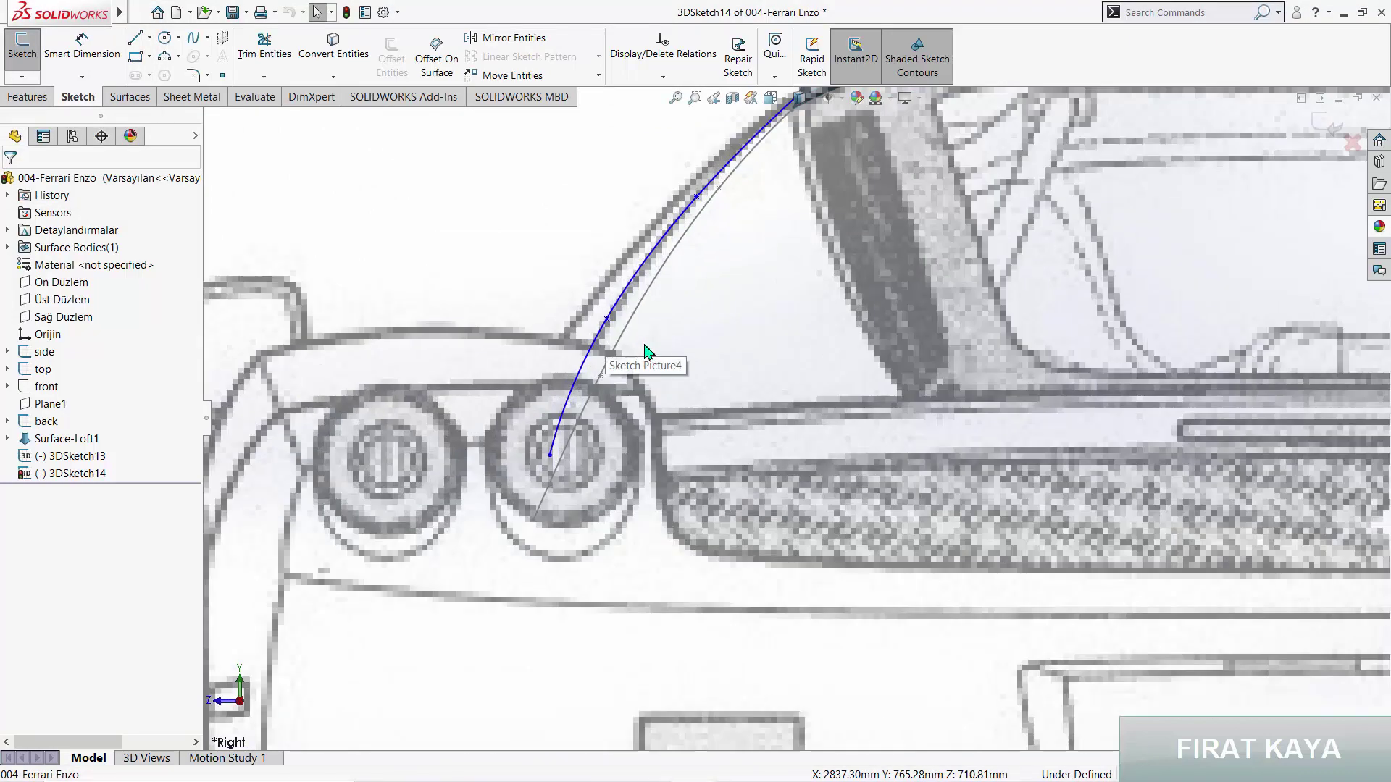
scroll(645, 344, down, 2)
Step: Drag three pillar-curve spline points onto the rear blueprint's pillar line
drag(616, 316, 633, 322)
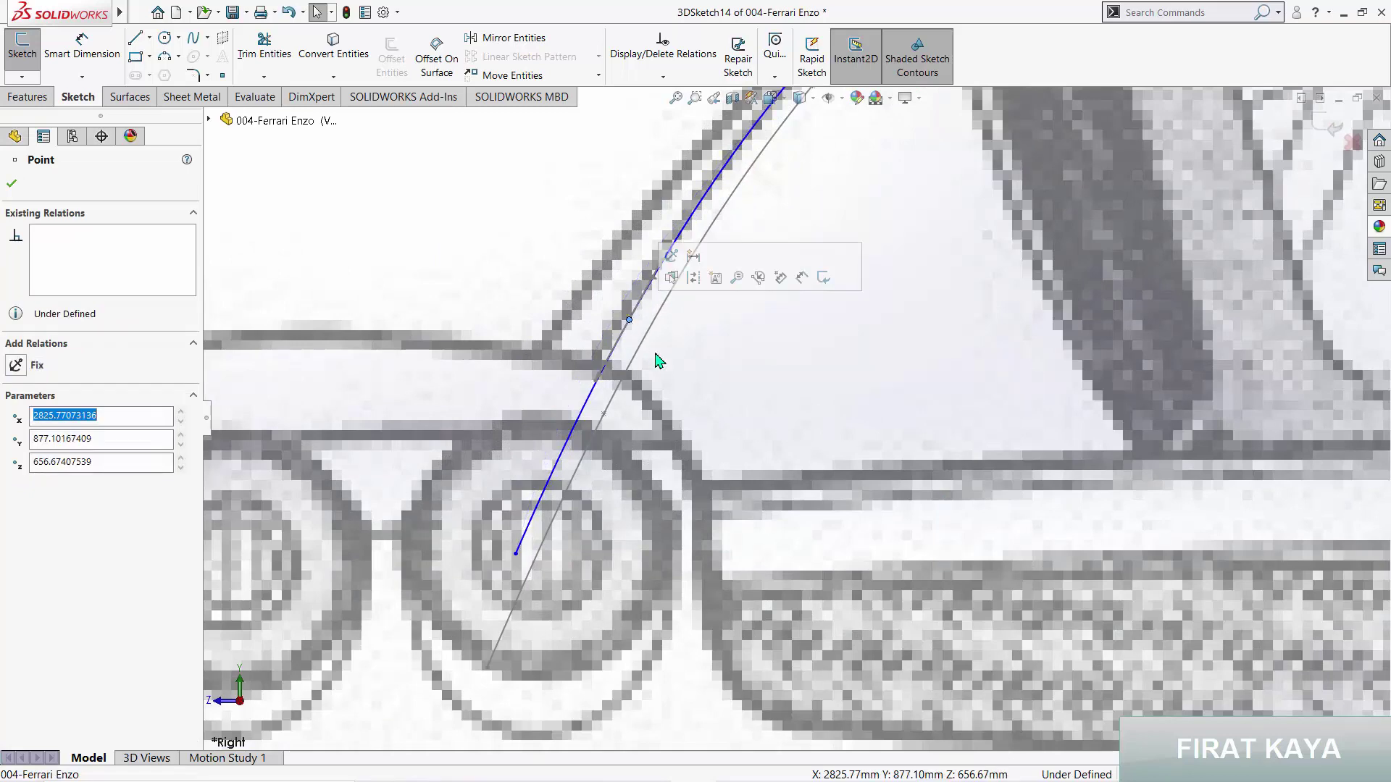
scroll(659, 357, up, 3)
scroll(745, 351, down, 3)
scroll(714, 332, down, 4)
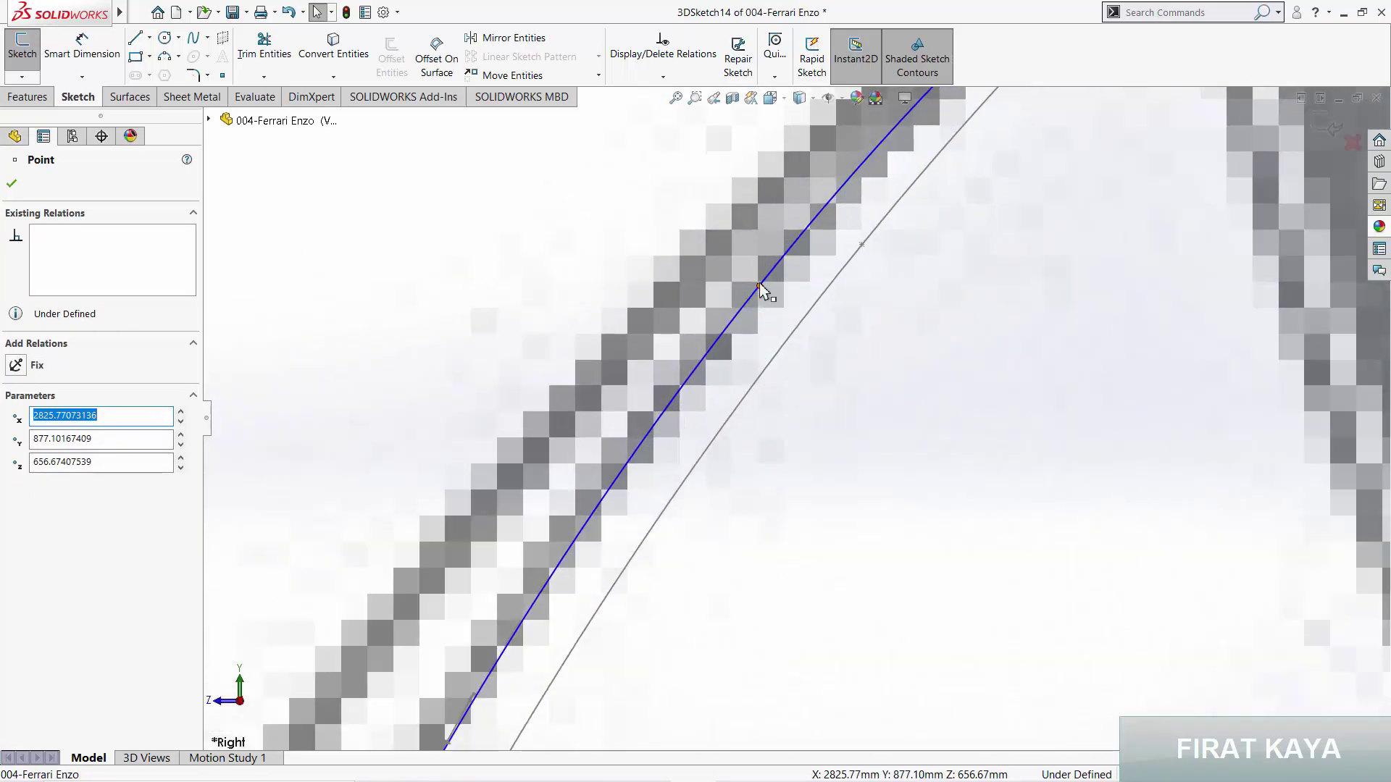
drag(759, 284, 778, 290)
scroll(639, 326, up, 3)
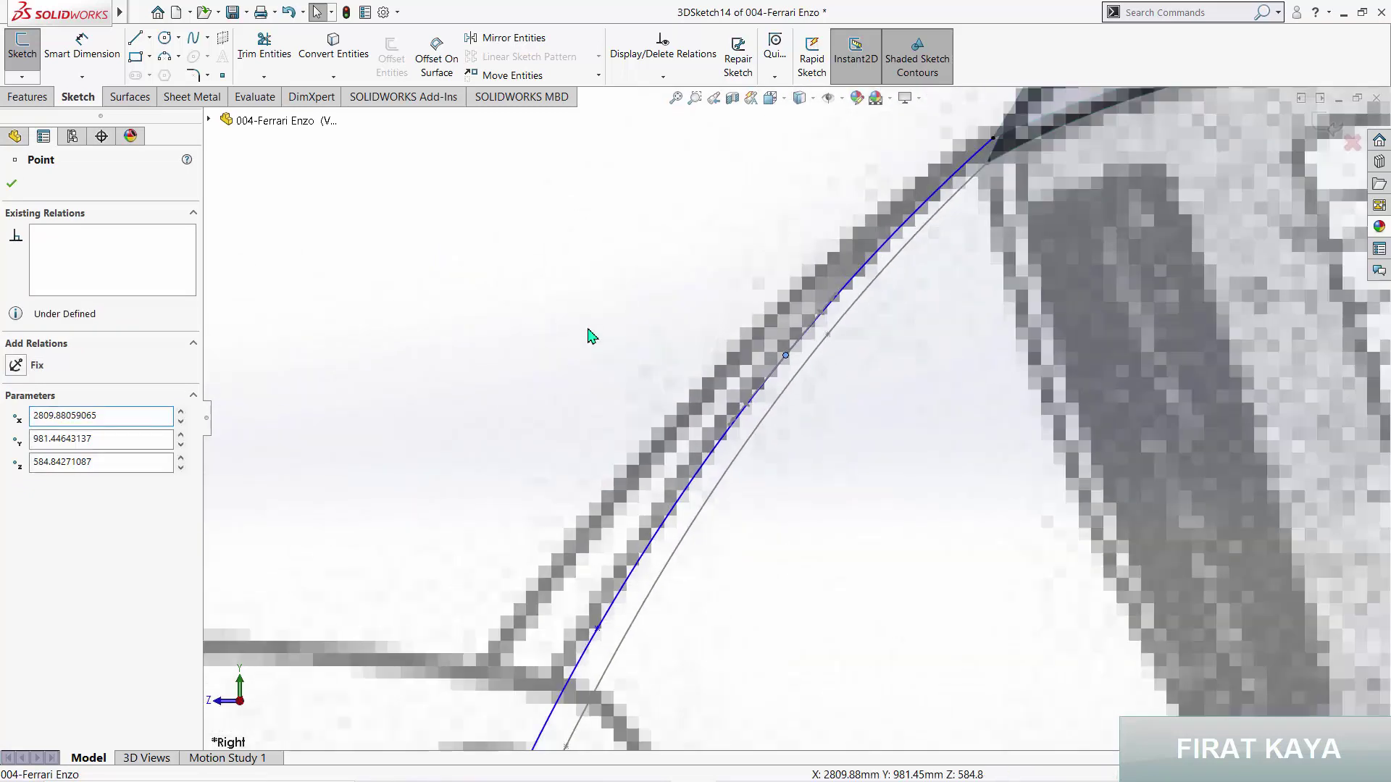
click(590, 335)
scroll(774, 398, up, 3)
scroll(746, 492, up, 2)
scroll(717, 511, down, 5)
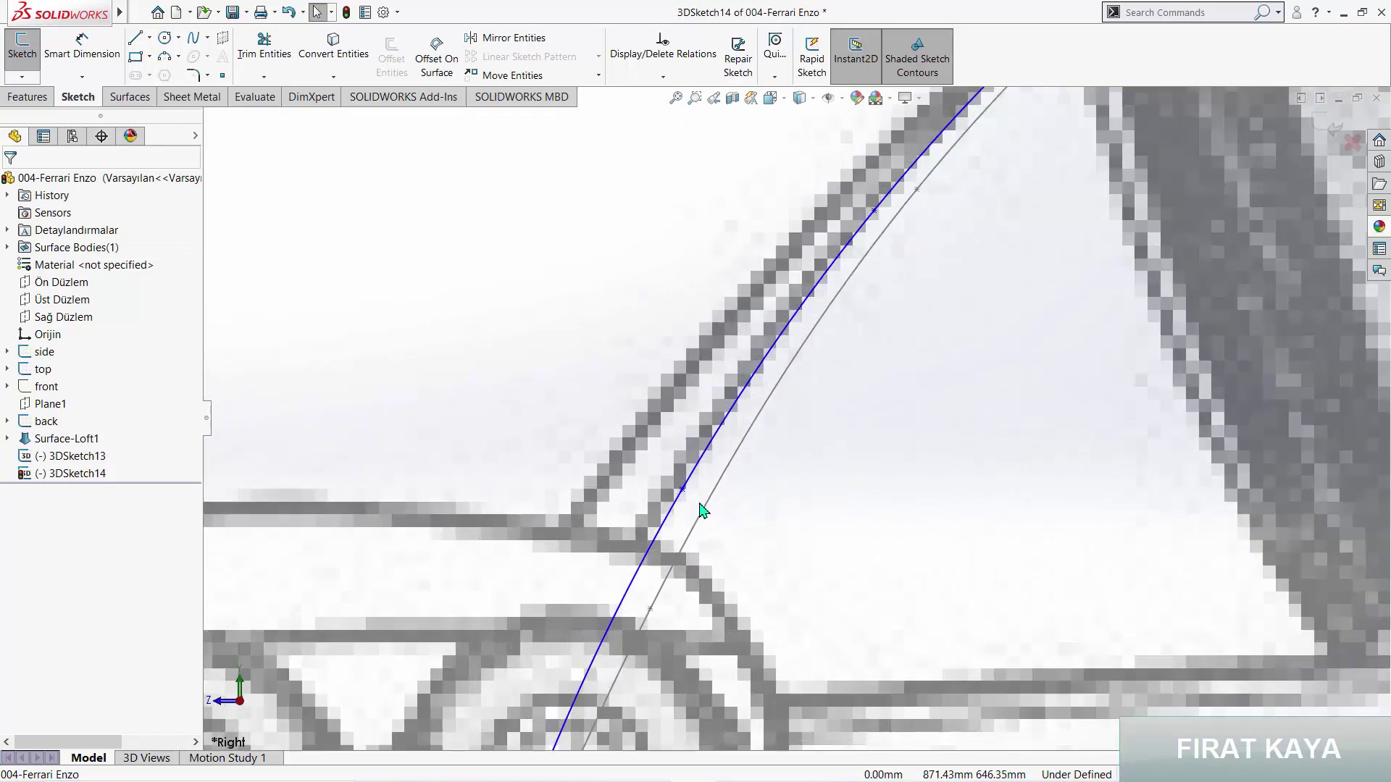
scroll(701, 510, down, 1)
drag(687, 474, 707, 486)
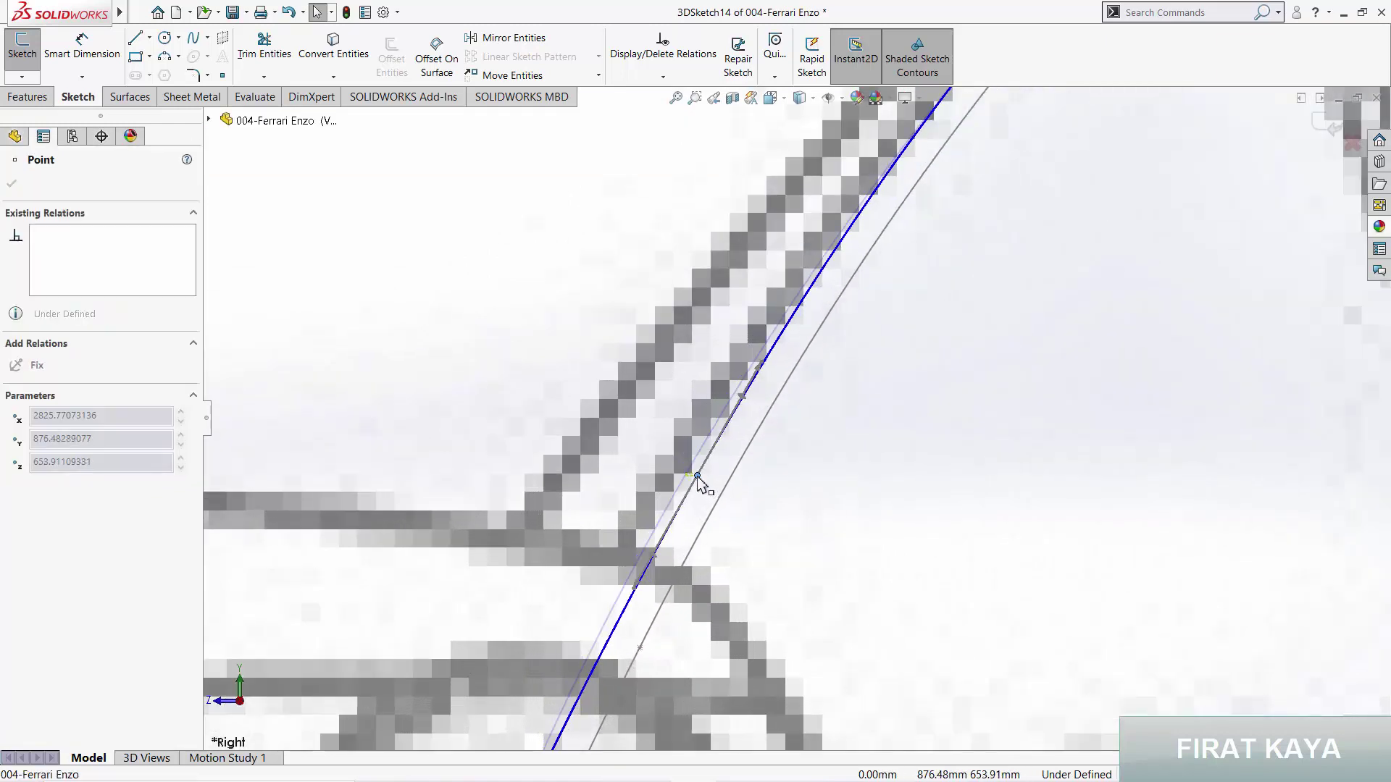
click(630, 442)
Step: Inspect the aligned pillar curve from the side view
scroll(630, 441, up, 5)
scroll(630, 442, up, 3)
scroll(715, 410, up, 3)
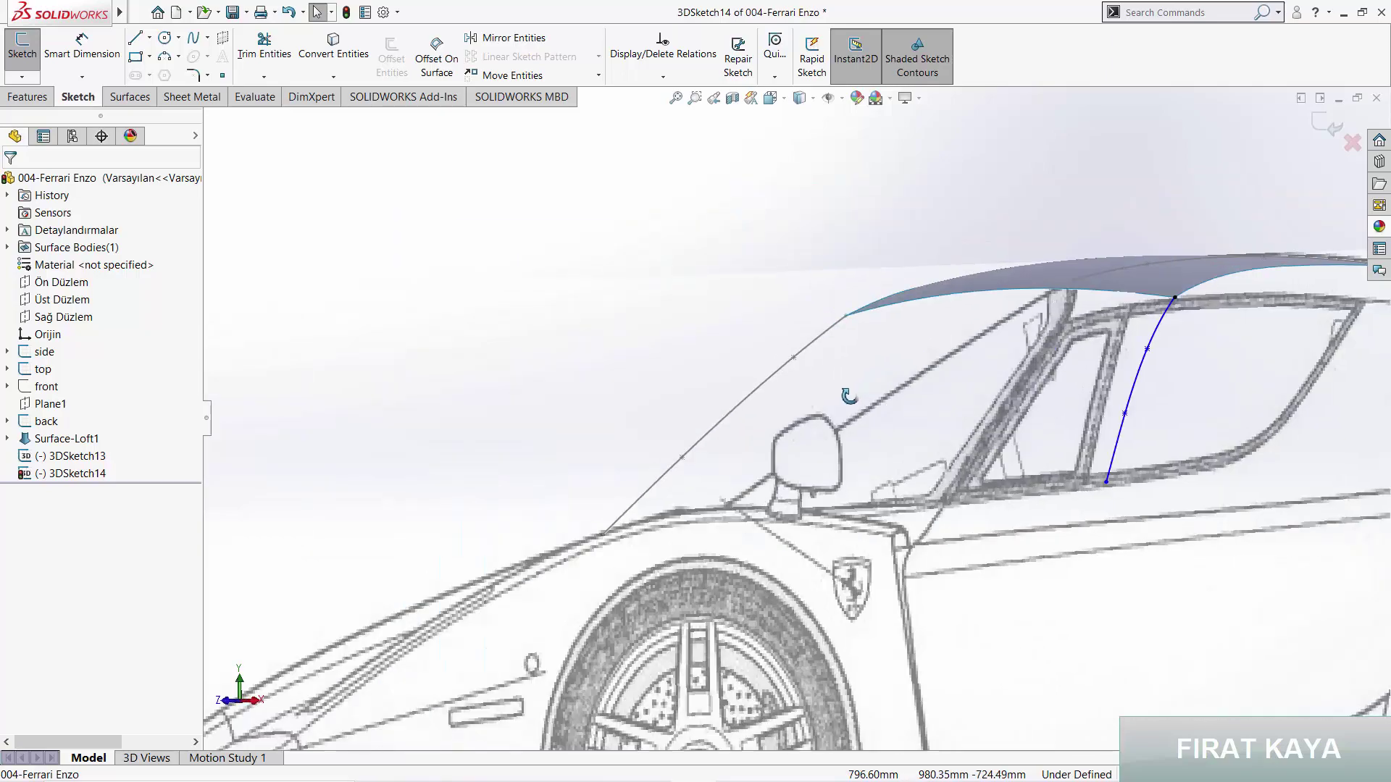
key(space)
scroll(647, 471, up, 5)
key(ctrl+1)
scroll(645, 471, down, 5)
scroll(792, 428, up, 4)
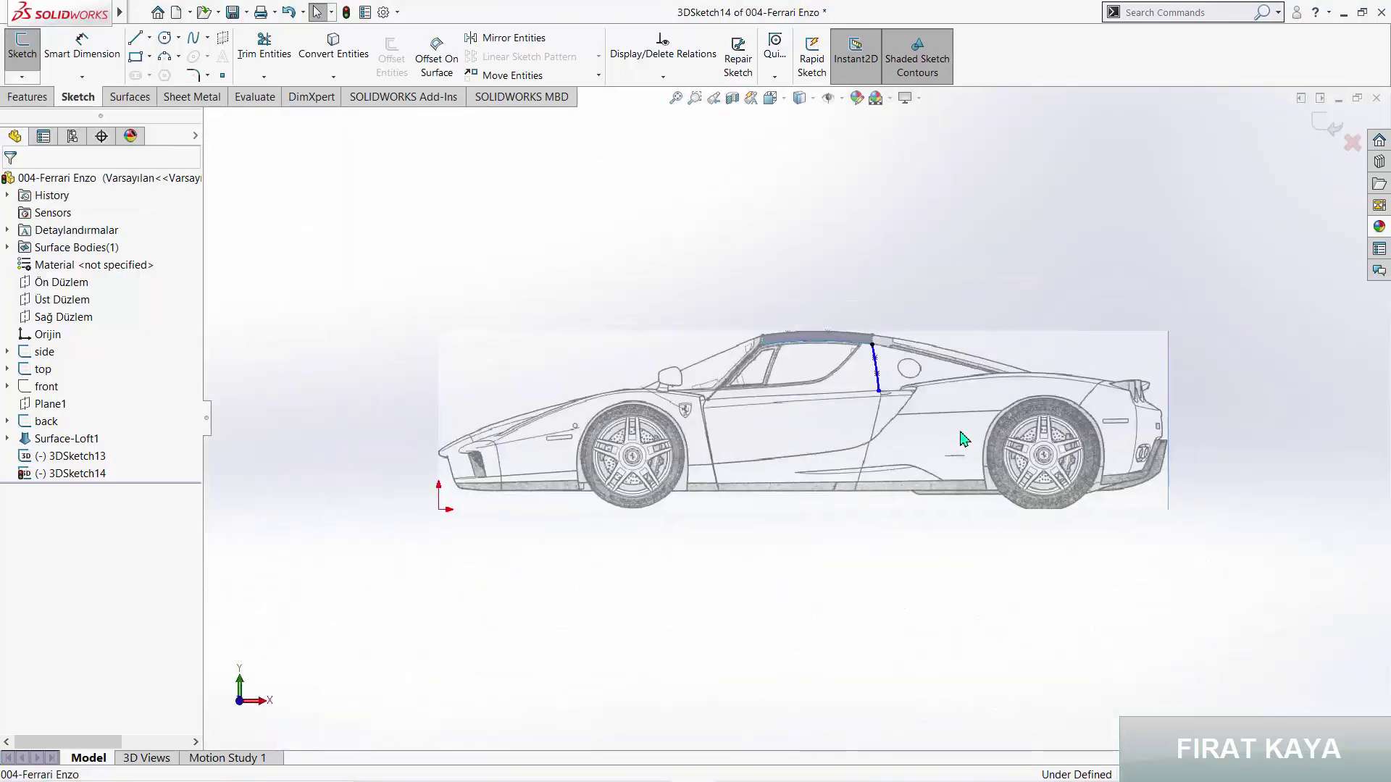
scroll(857, 385, down, 4)
scroll(876, 361, down, 2)
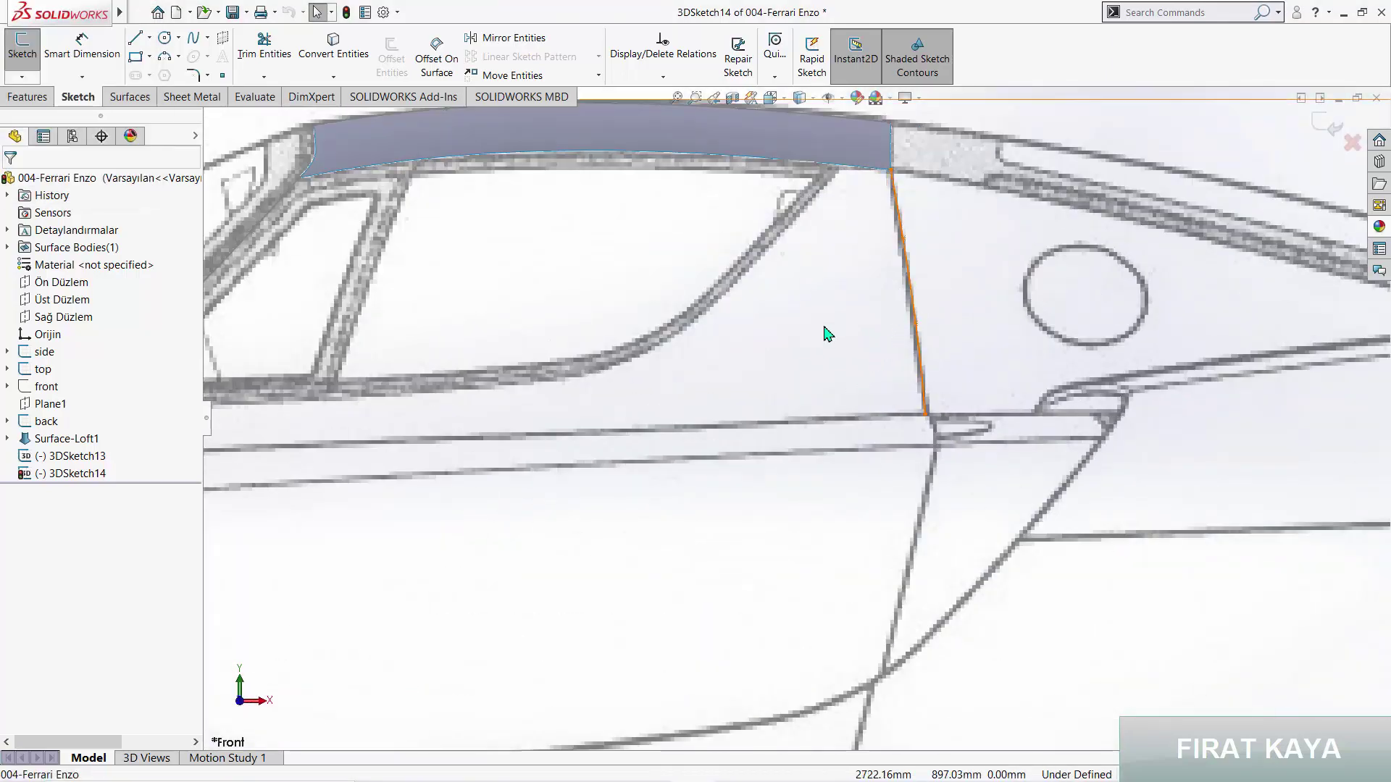
scroll(797, 391, up, 5)
Step: Check the curve from the top view and exit 3DSketch14
key(space)
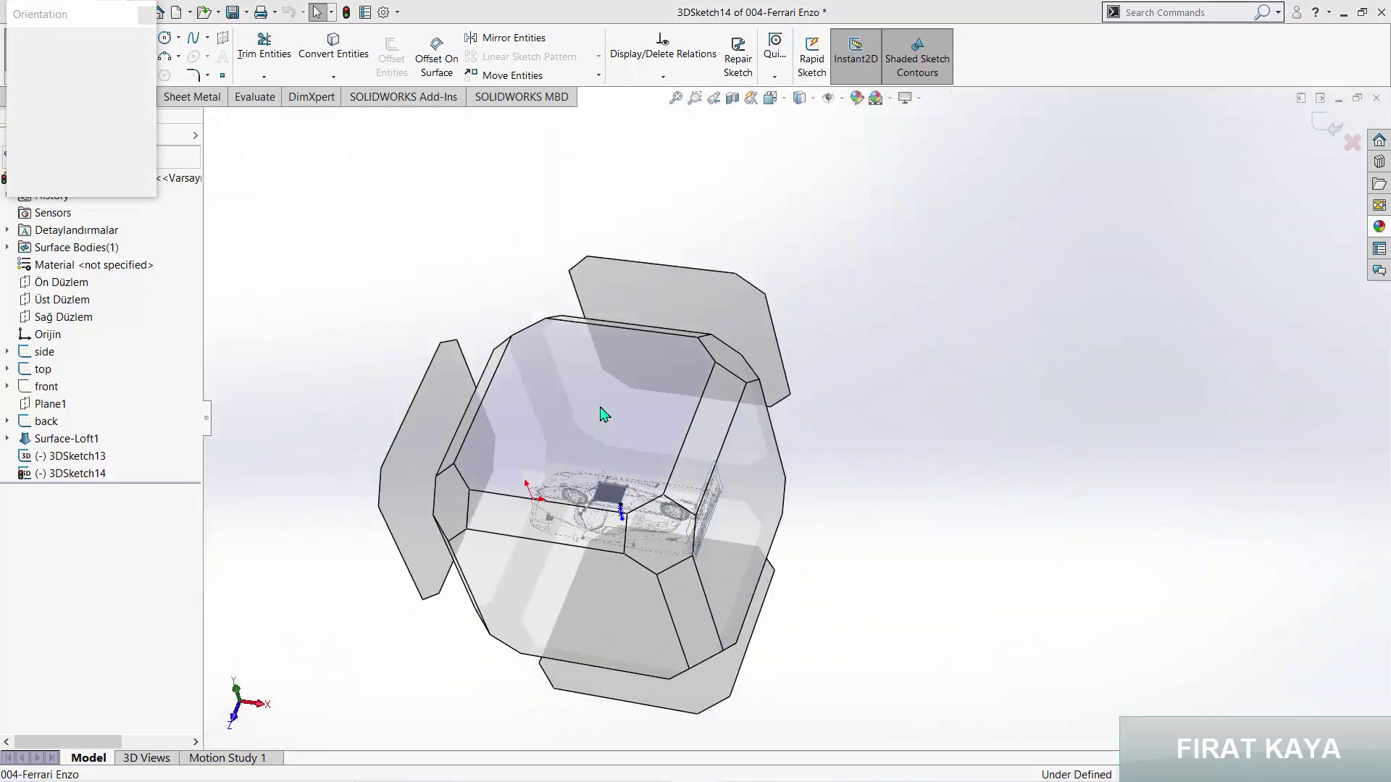
click(601, 413)
scroll(932, 534, down, 1)
scroll(915, 433, down, 5)
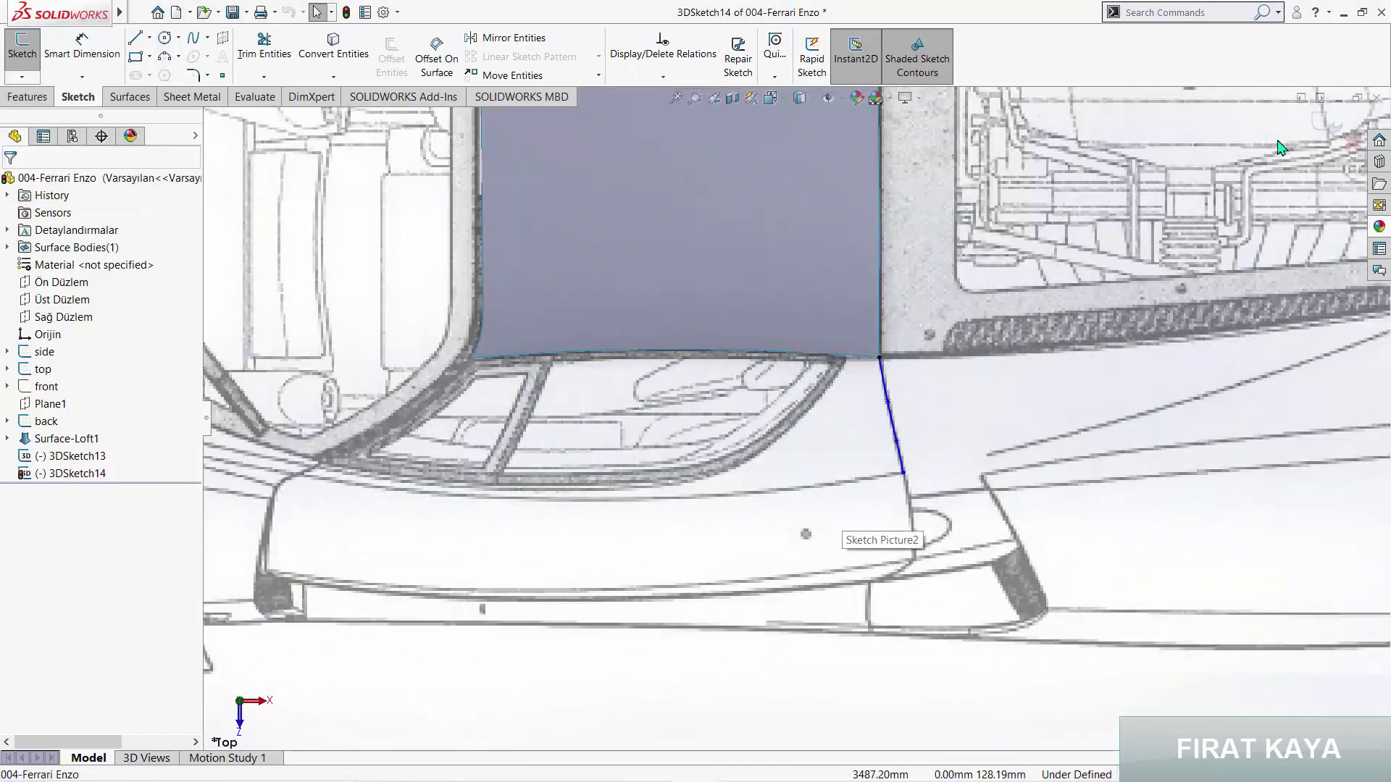
click(1332, 121)
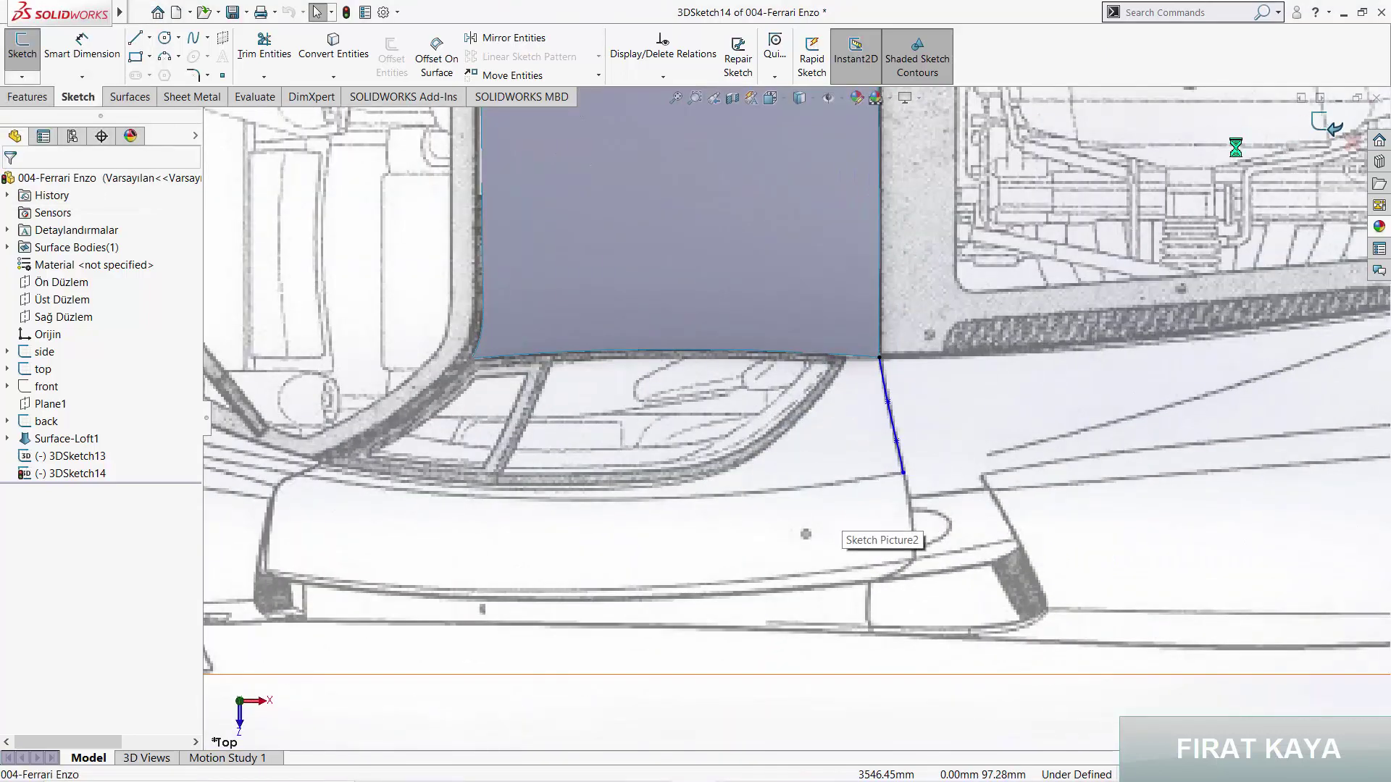
Step: Start a new 3D sketch and draw a three-point spline along the door line
click(23, 77)
click(42, 112)
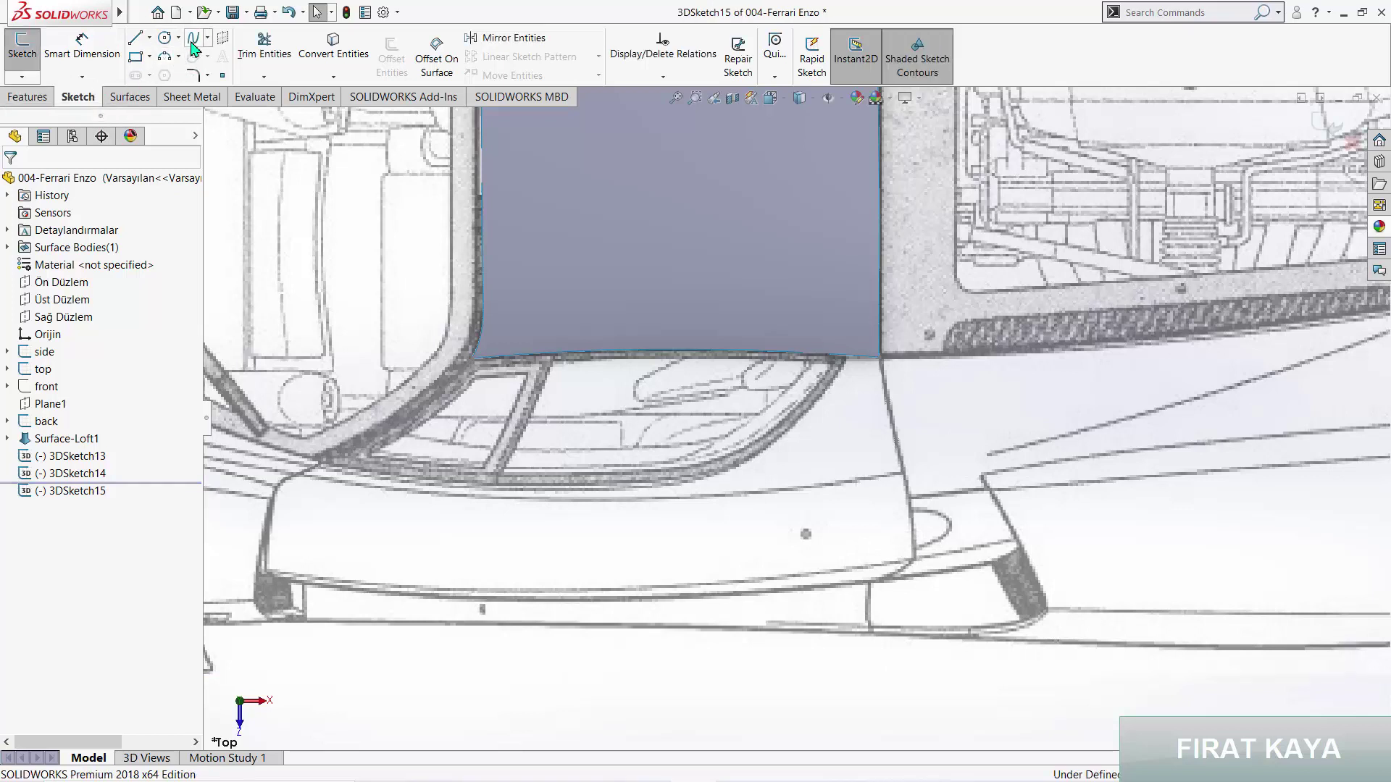
click(283, 480)
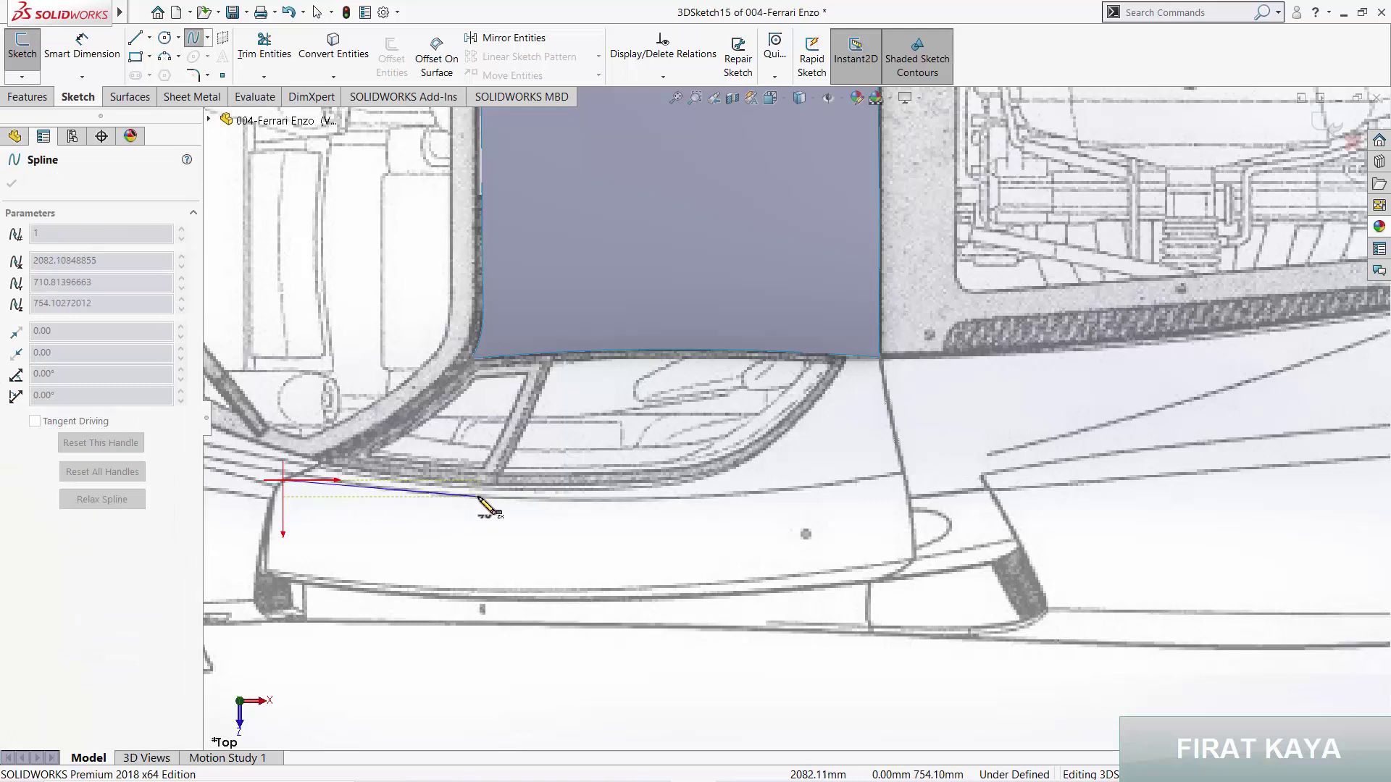
click(478, 497)
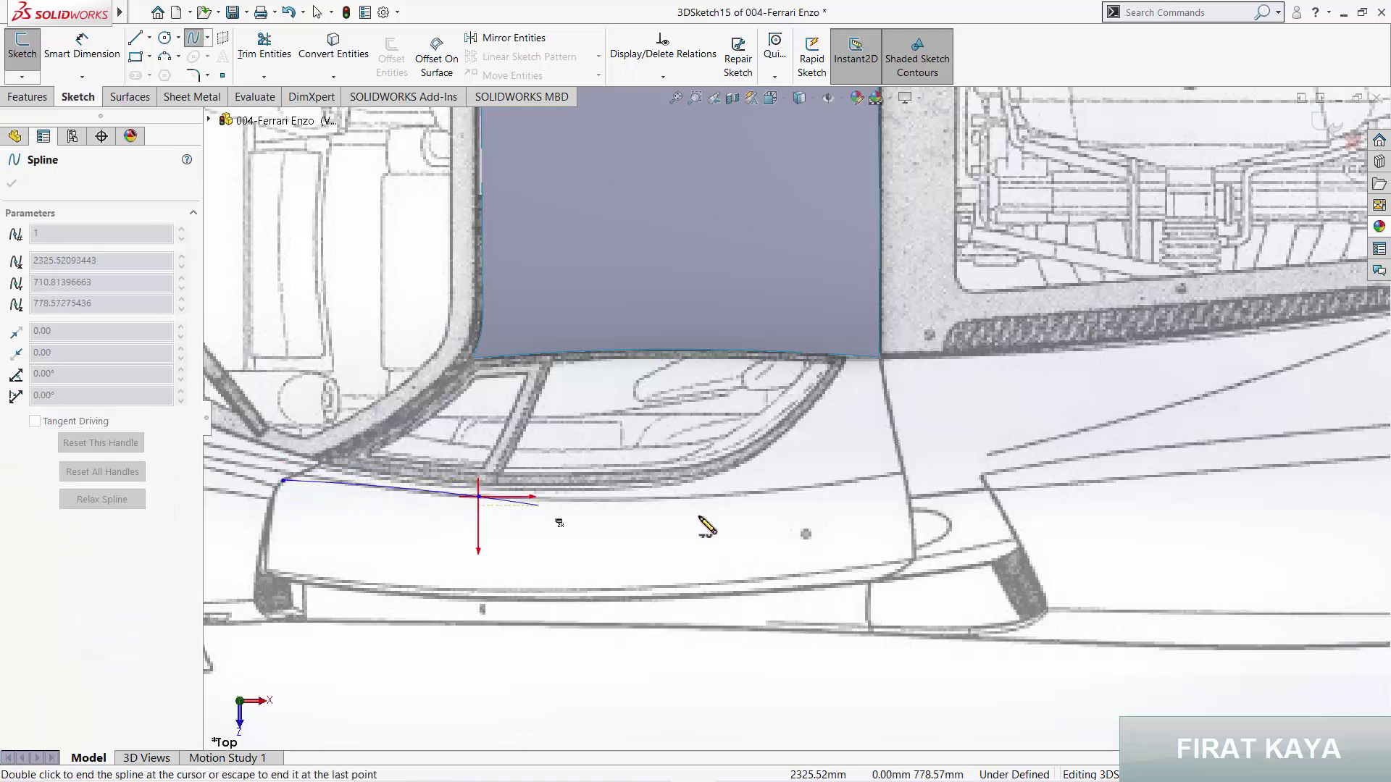
double_click(903, 474)
Step: In side view, drag two spline points up onto the door line
key(space)
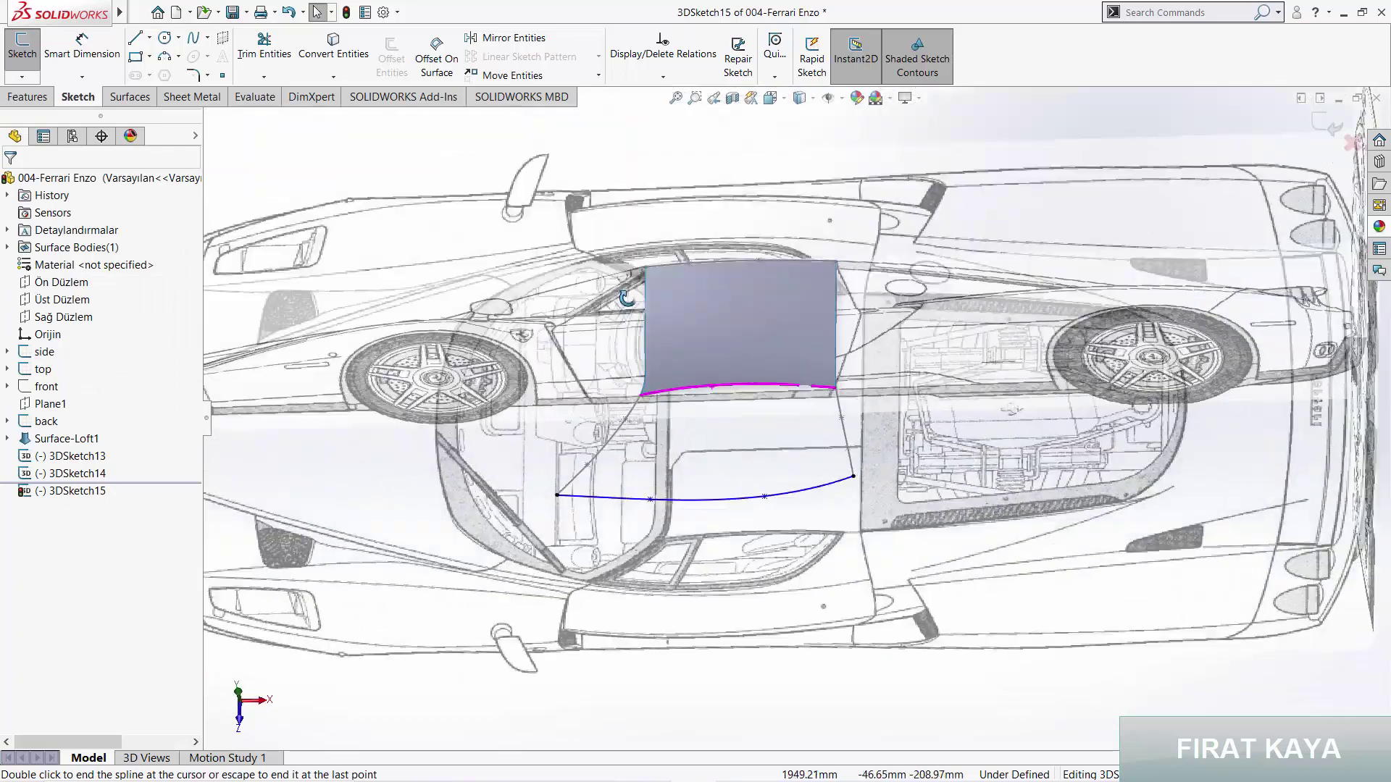
key(ctrl+1)
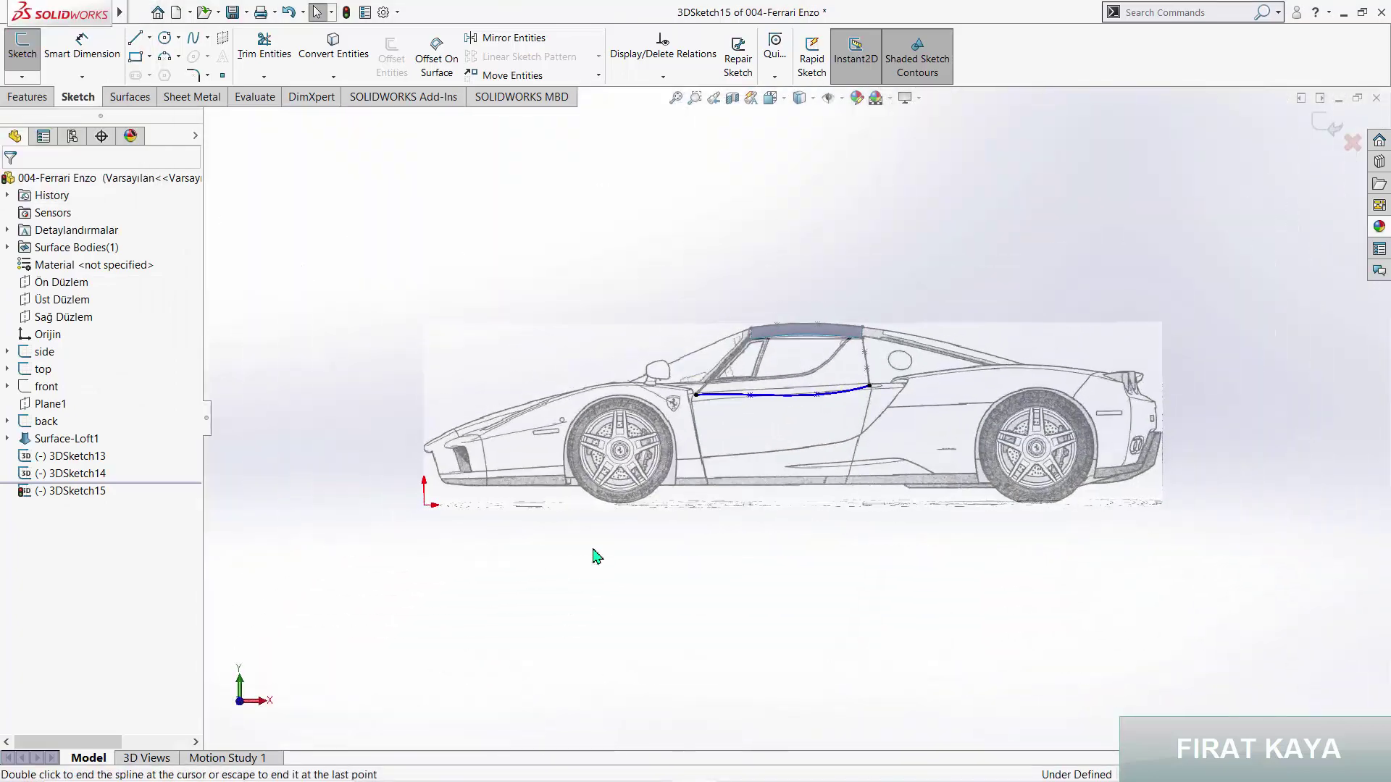
scroll(770, 416, down, 2)
scroll(823, 398, down, 4)
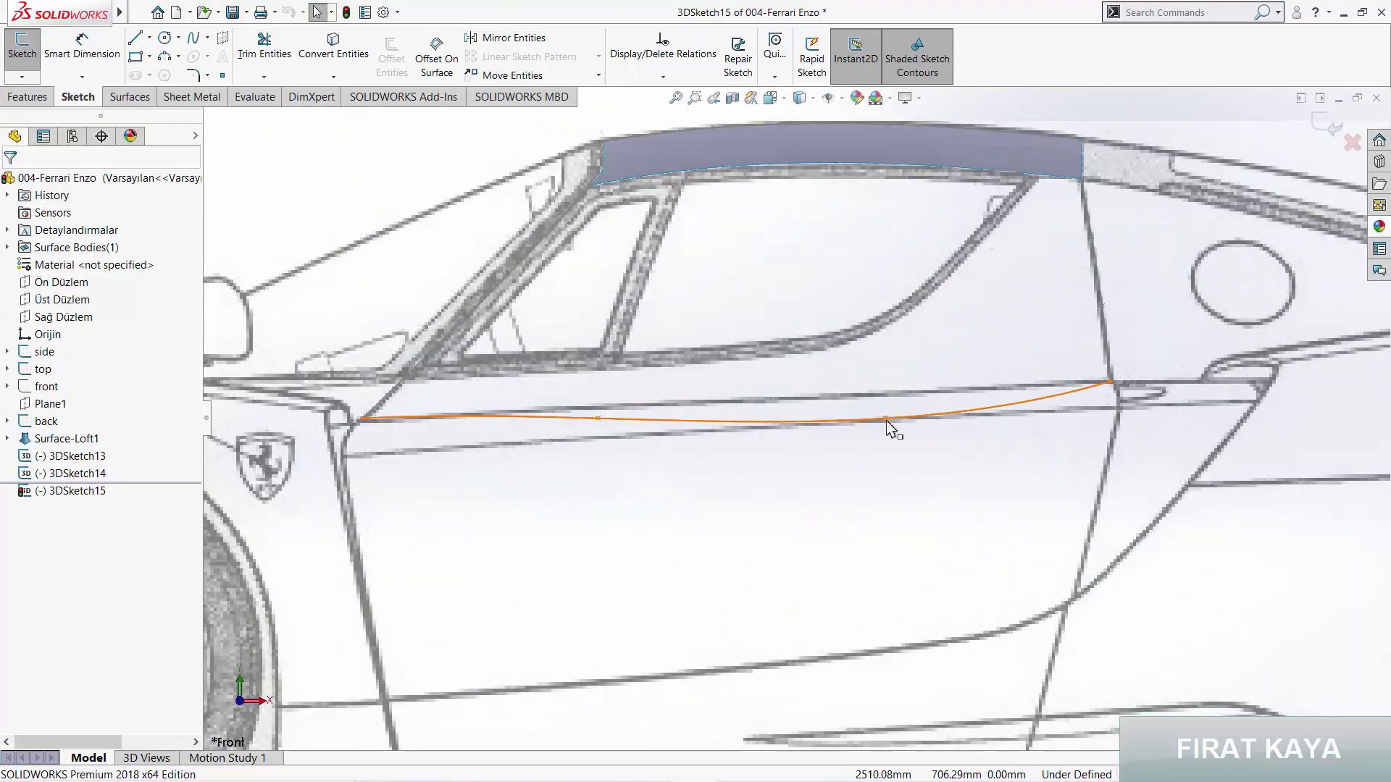
drag(885, 418, 884, 394)
click(598, 417)
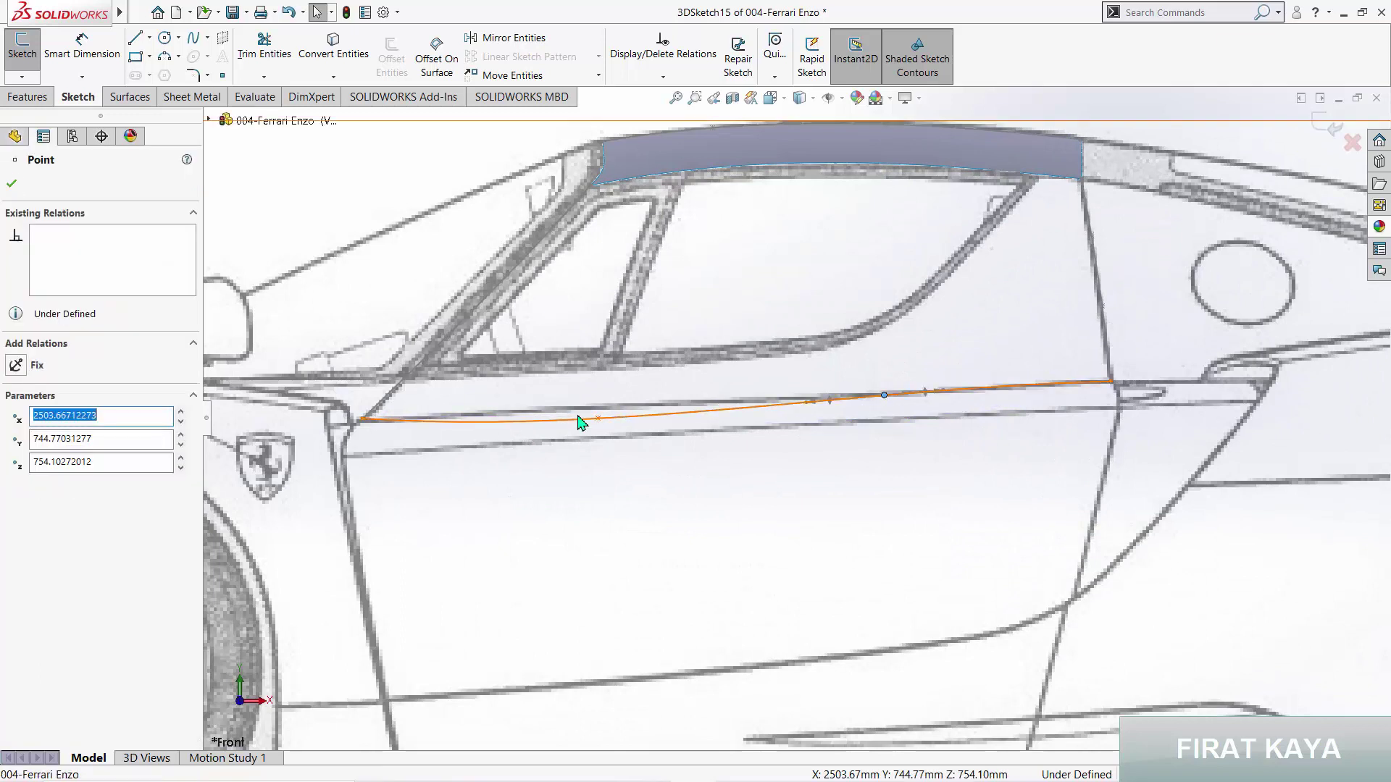
drag(598, 418, 594, 408)
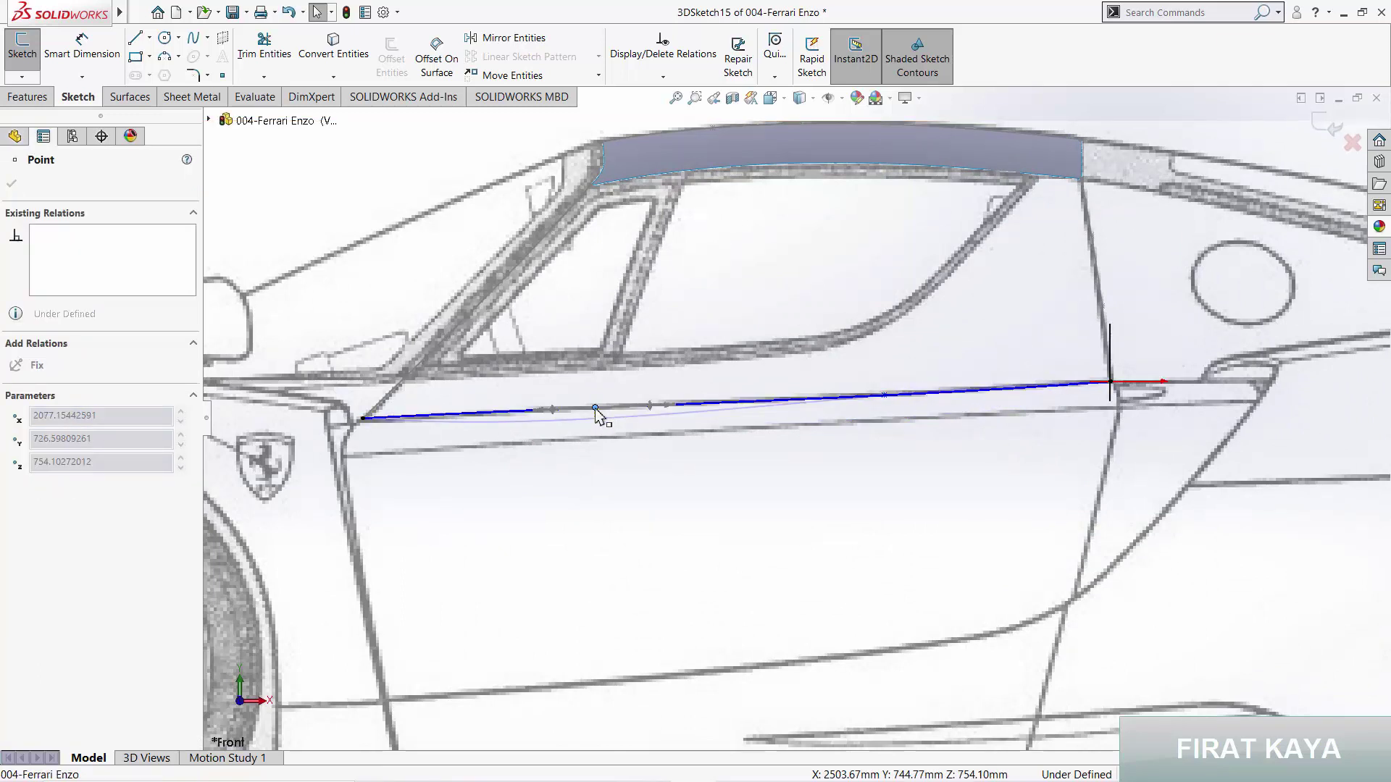
key(Escape)
Step: Check the door curve from top and rear views, then exit 3DSketch15
scroll(724, 453, down, 2)
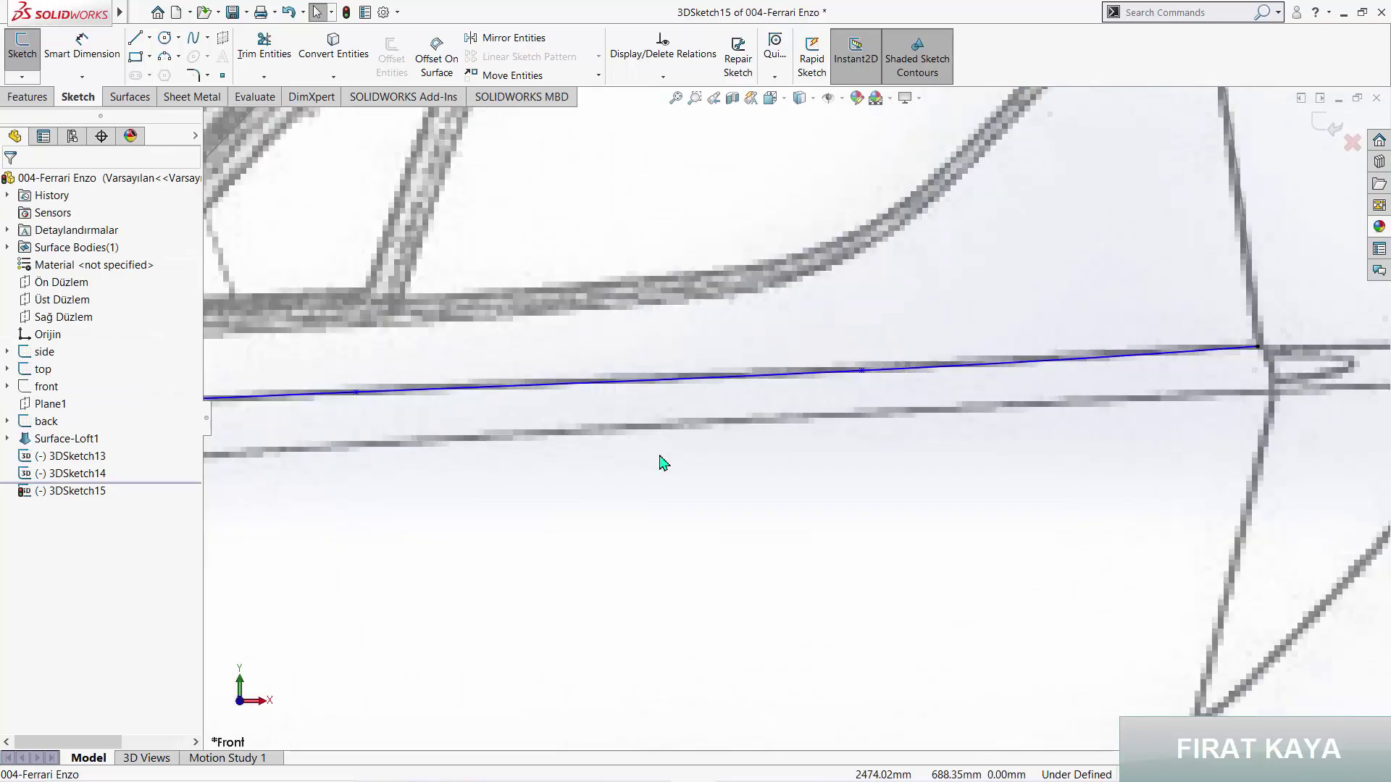
scroll(615, 464, up, 3)
key(f)
key(space)
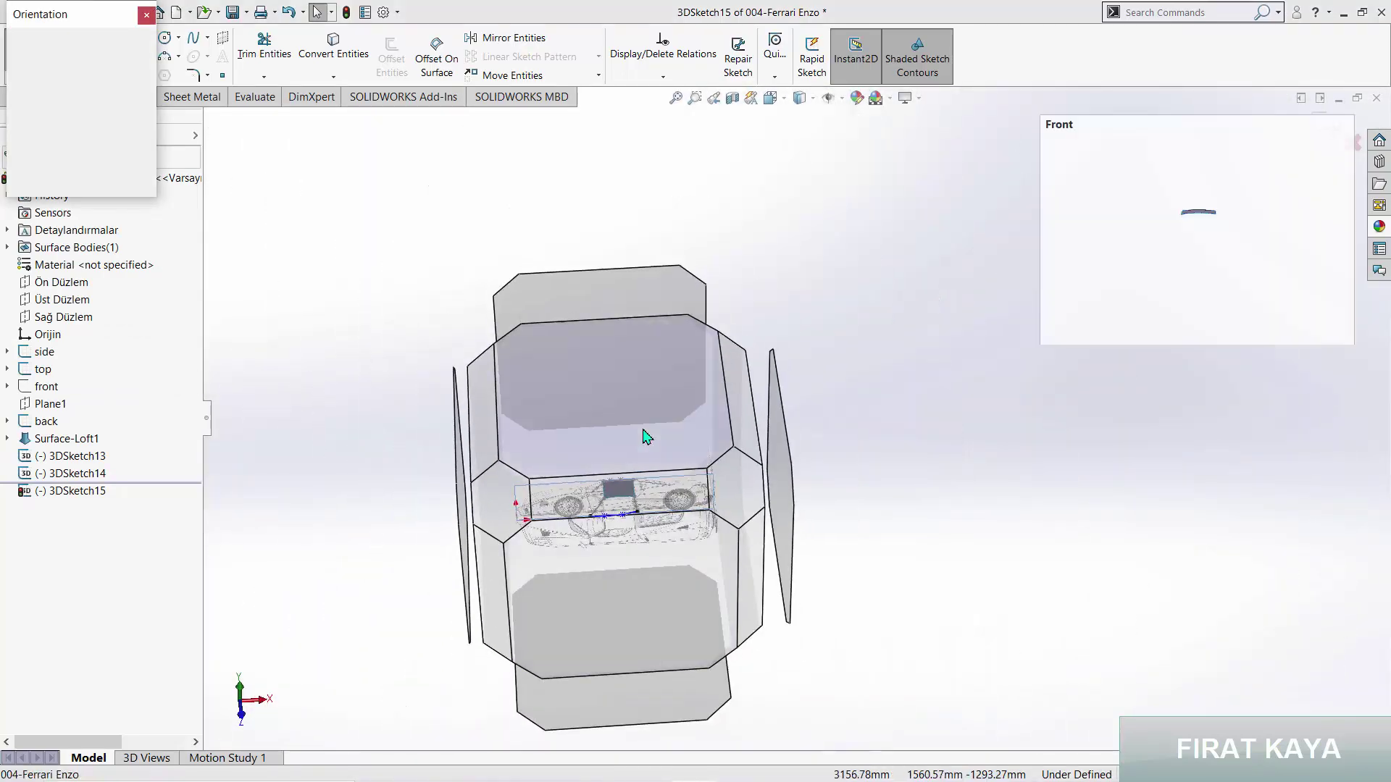
click(647, 436)
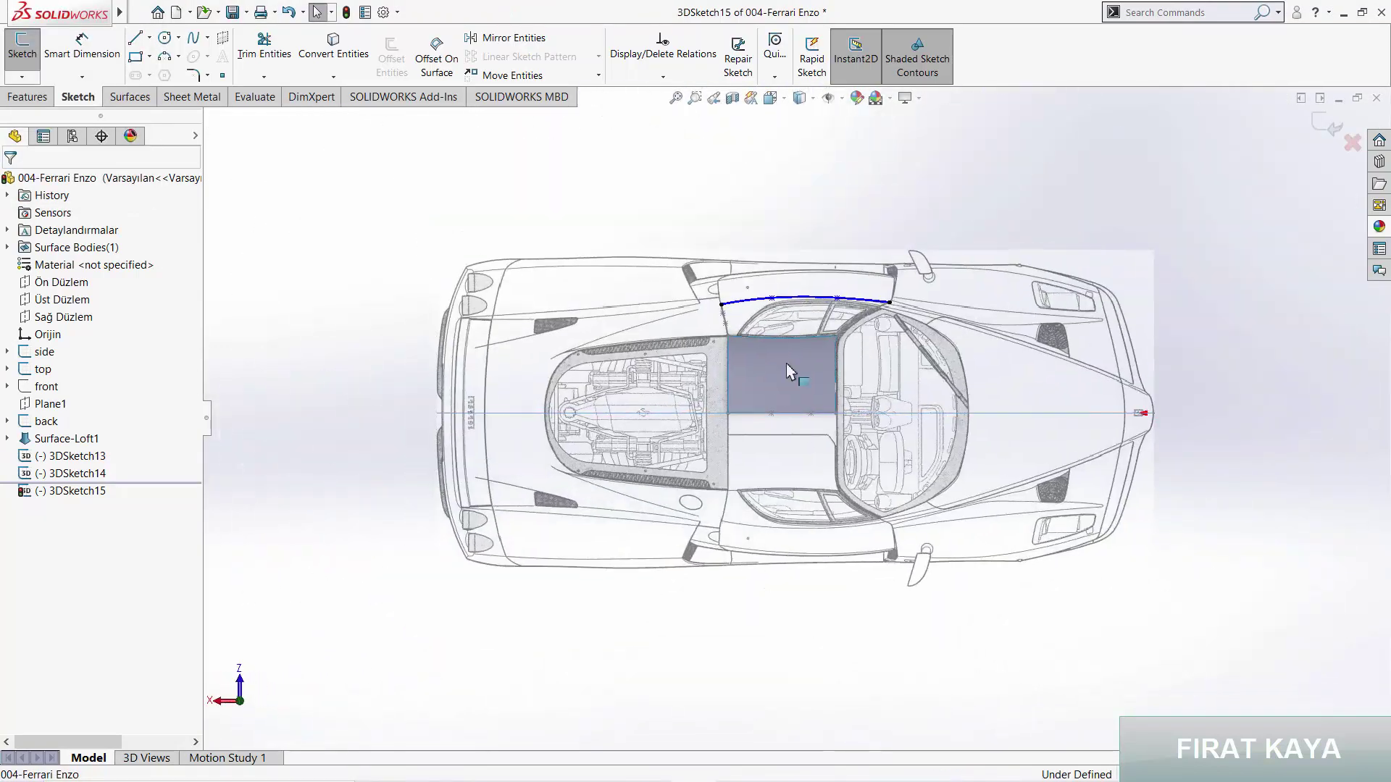
scroll(805, 355, down, 5)
key(f)
key(space)
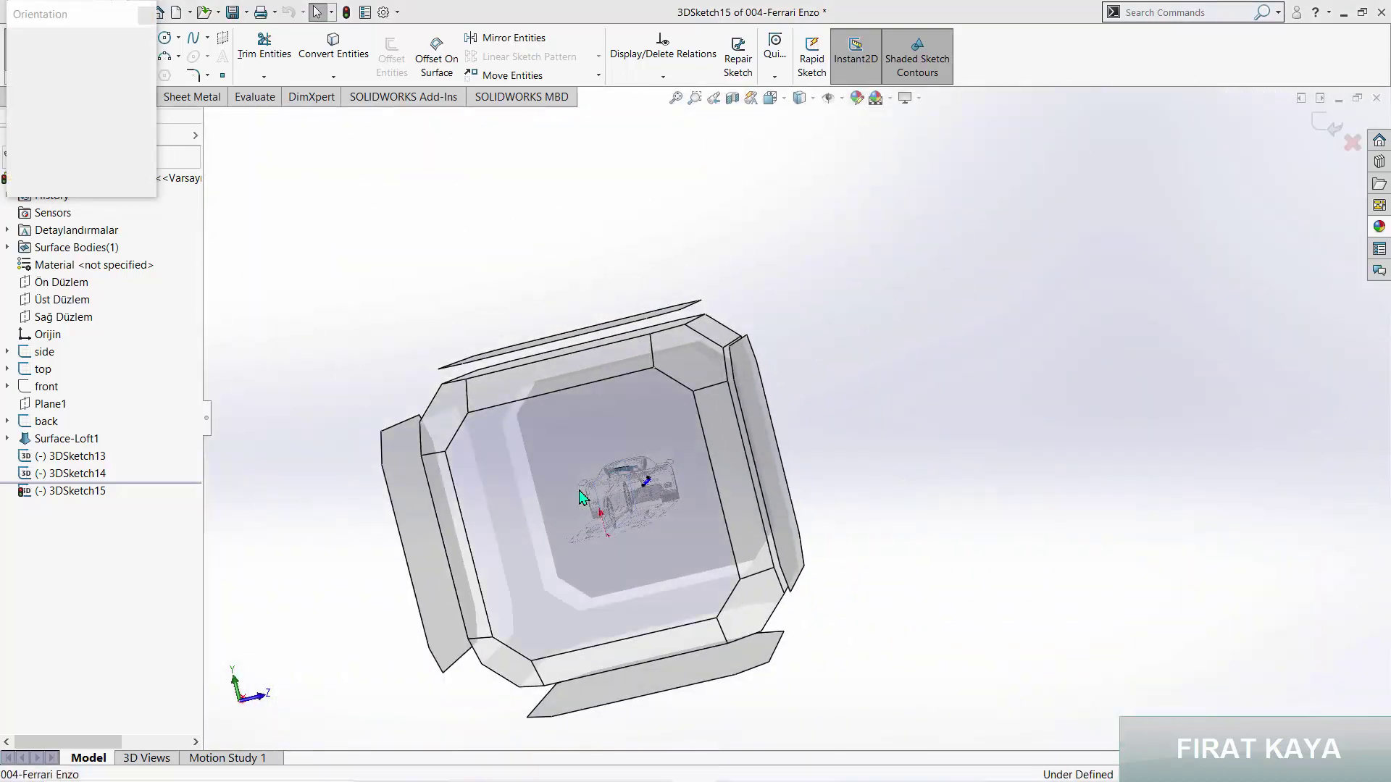
click(584, 496)
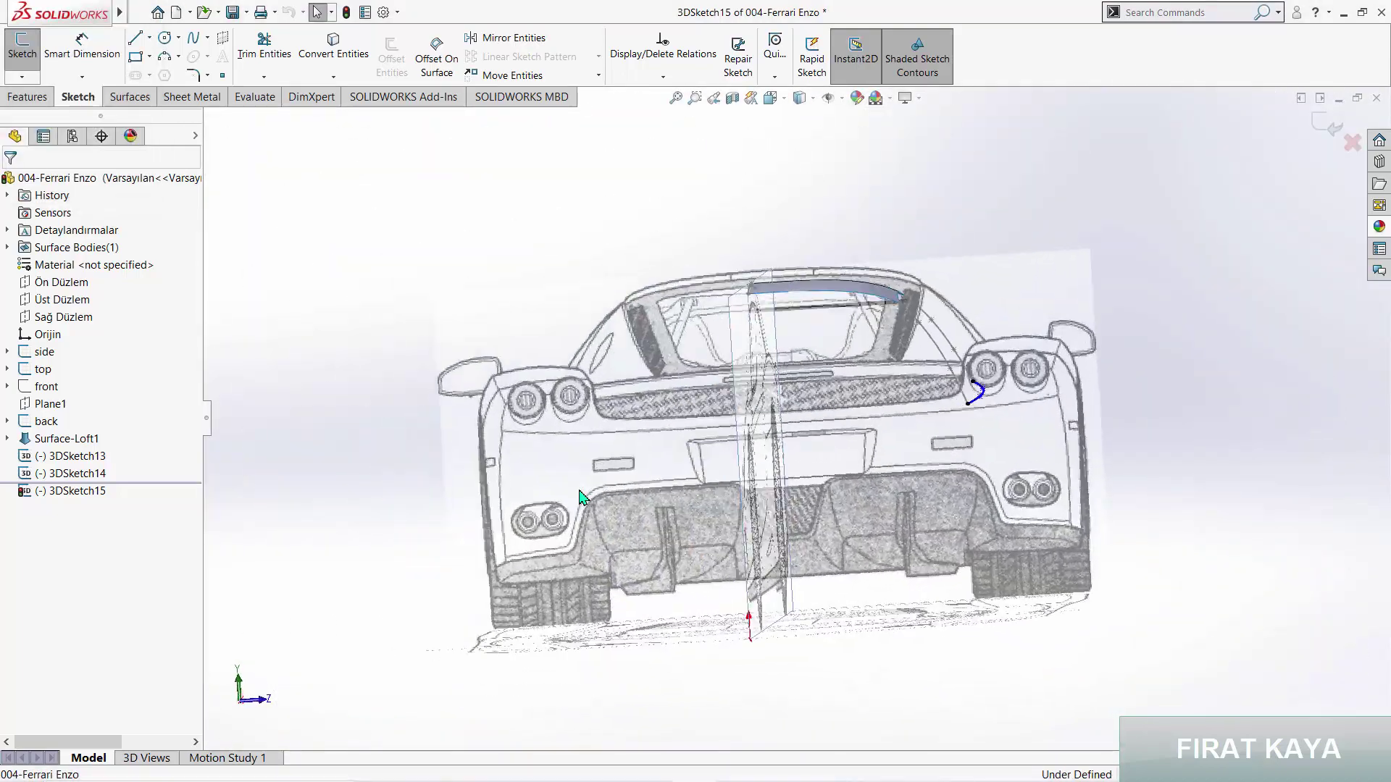
click(1329, 126)
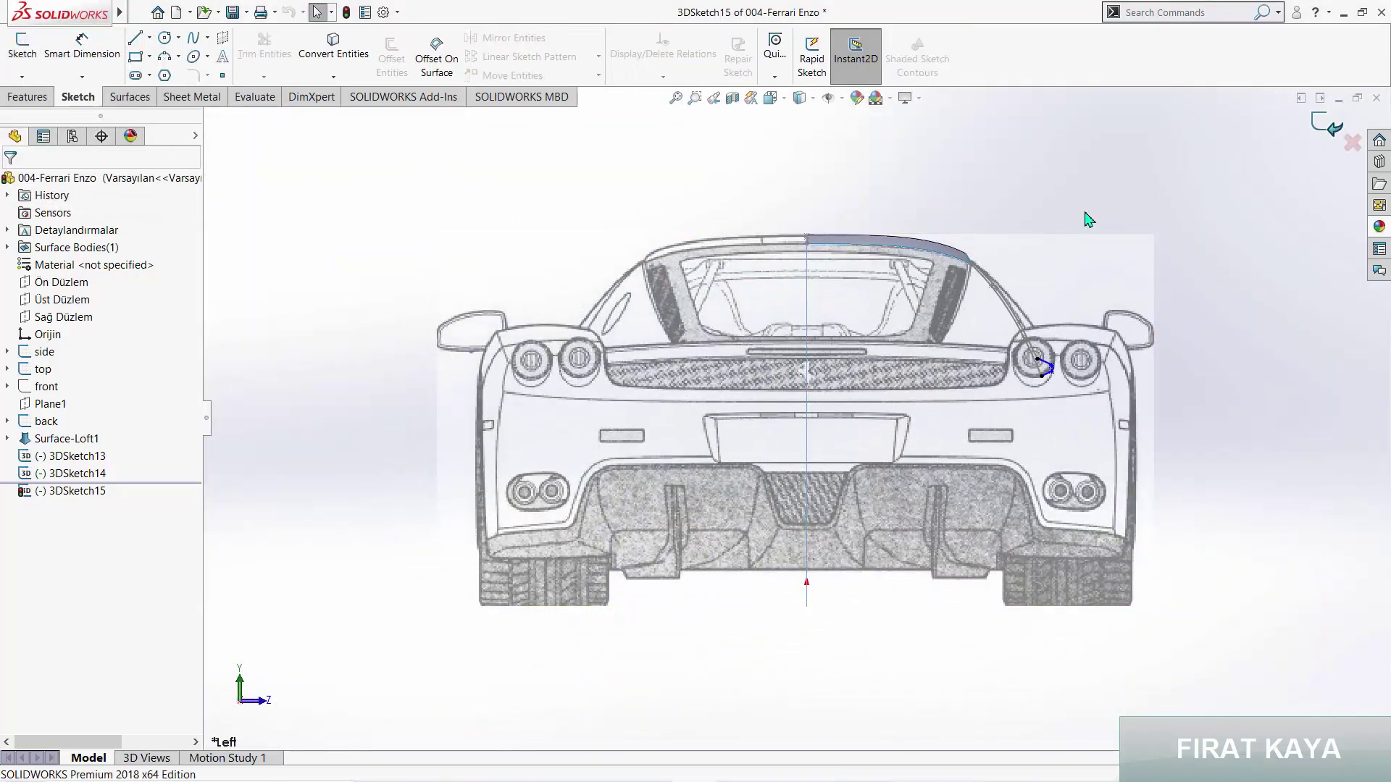
middle_drag(1086, 218, 701, 198)
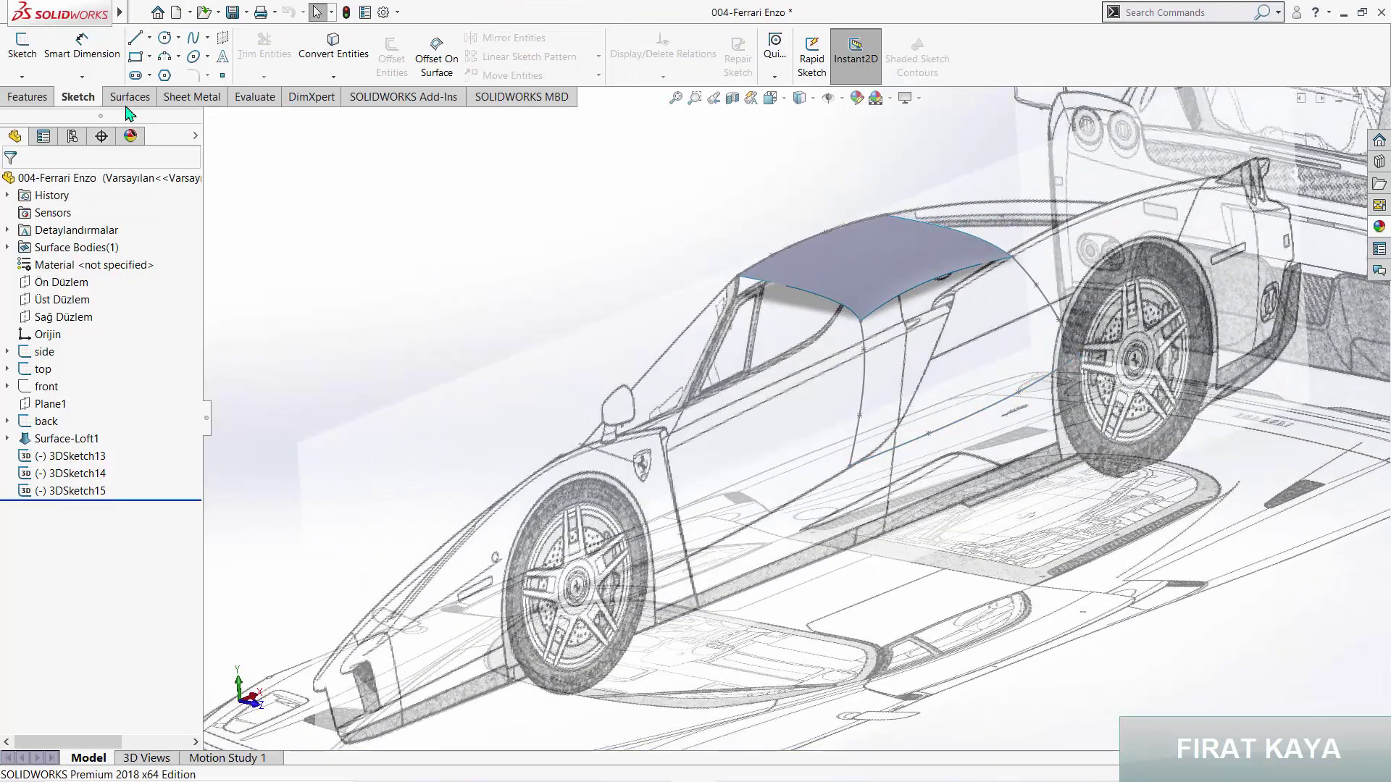
Step: Loft Surface-Loft4 from the roof's lower edge to the 3DSketch15 door curve, guided by 3DSketch13 and 3DSketch14
click(126, 100)
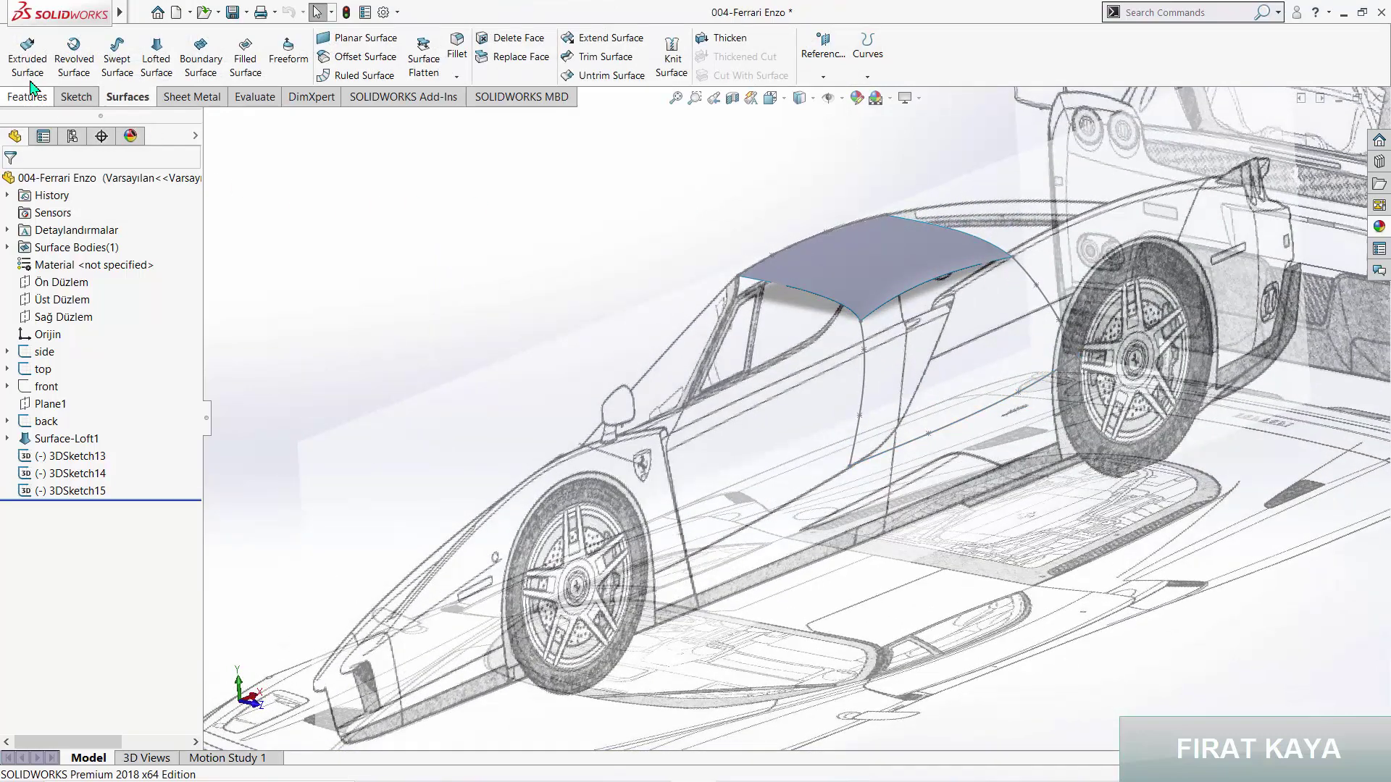
click(912, 290)
click(922, 394)
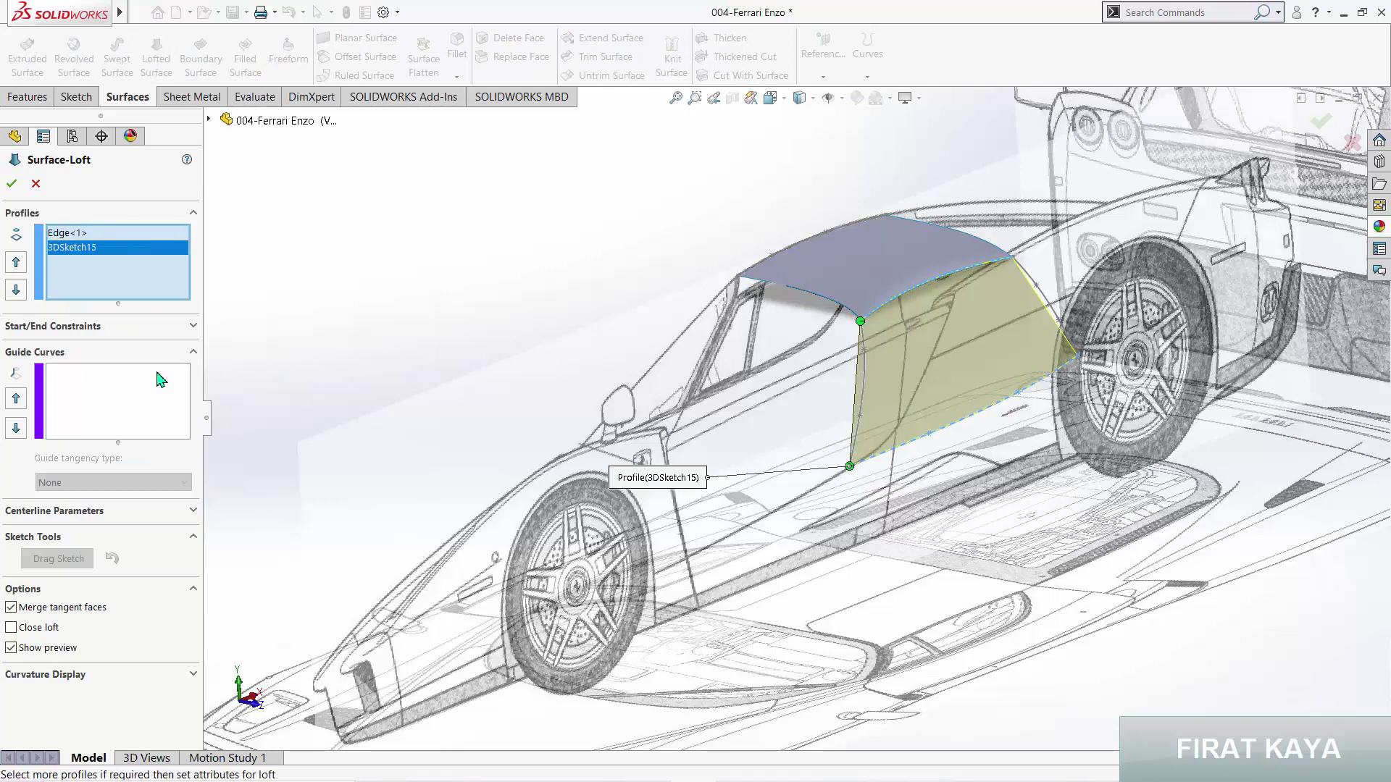
click(866, 375)
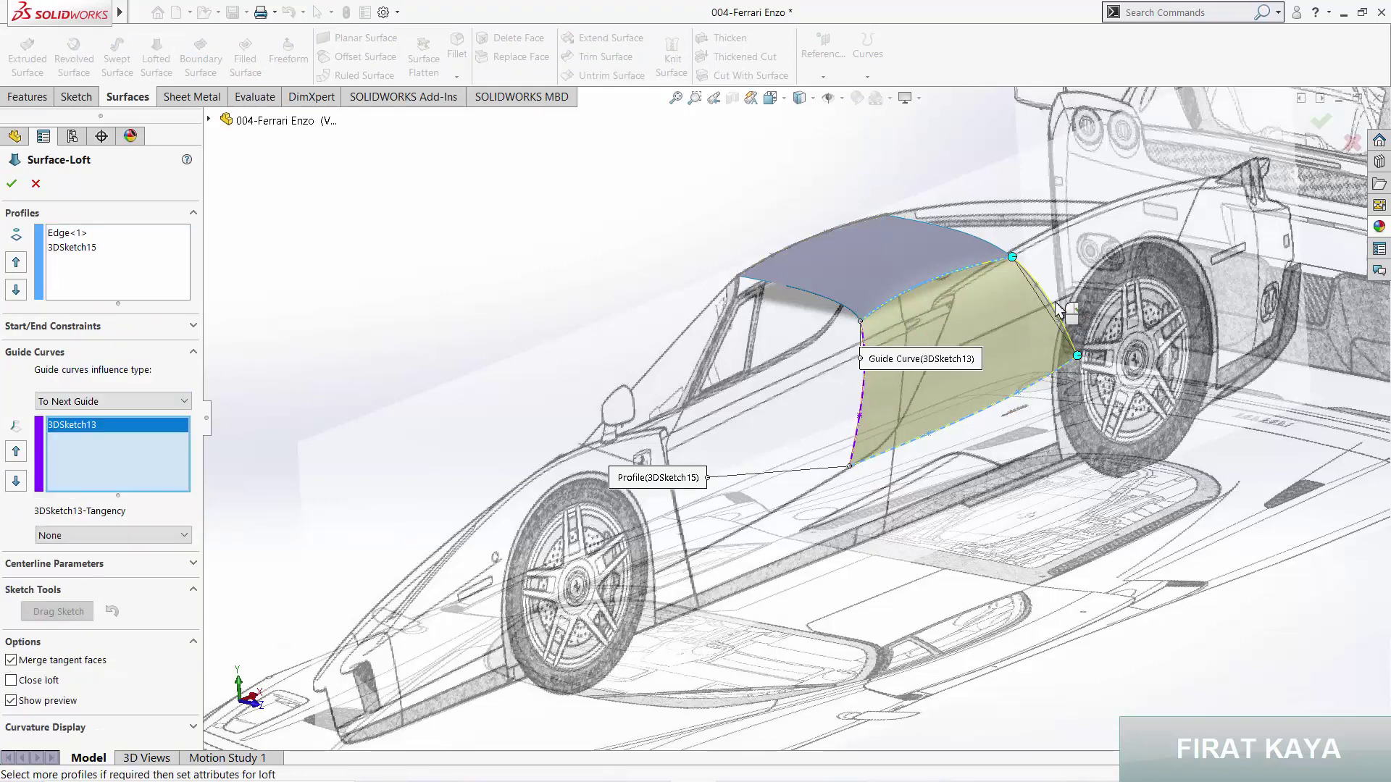
click(1051, 309)
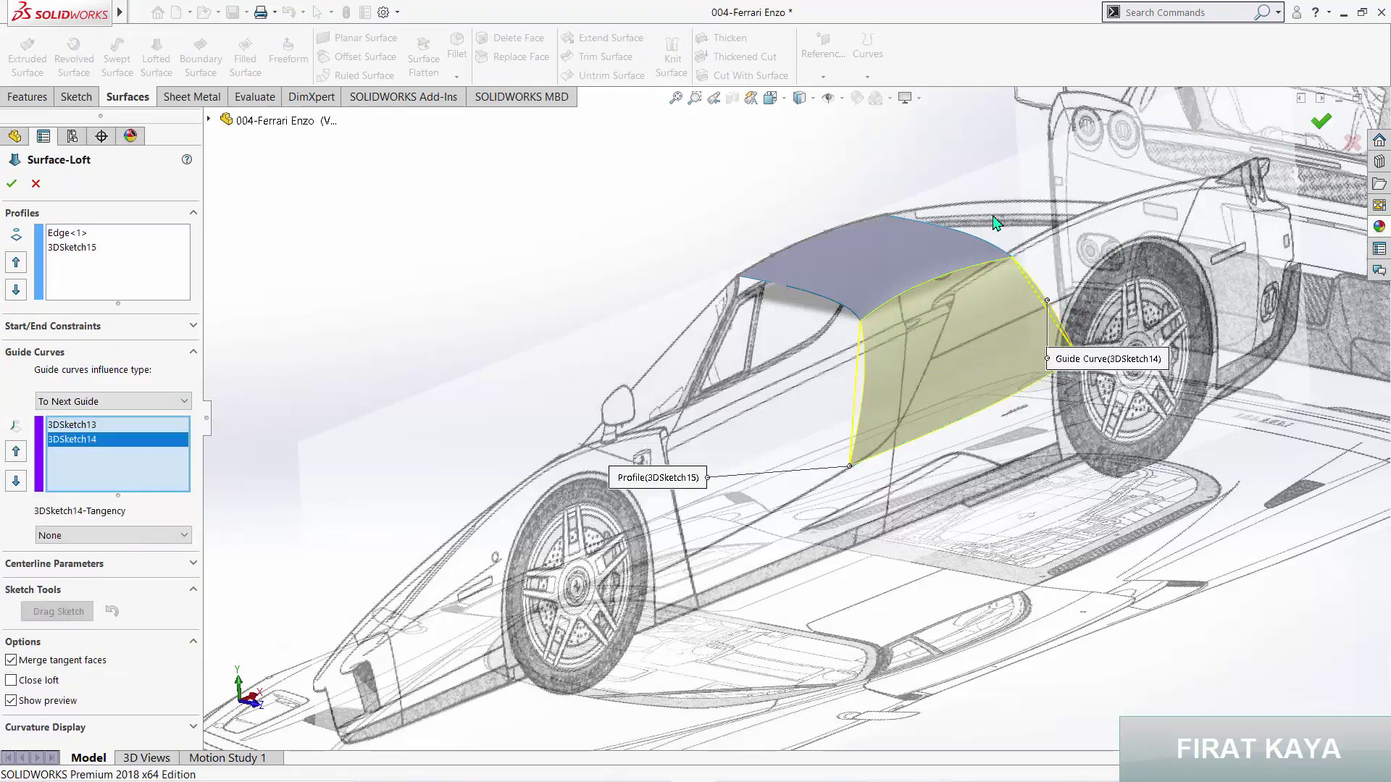
key(Return)
key(ctrl+1)
key(space)
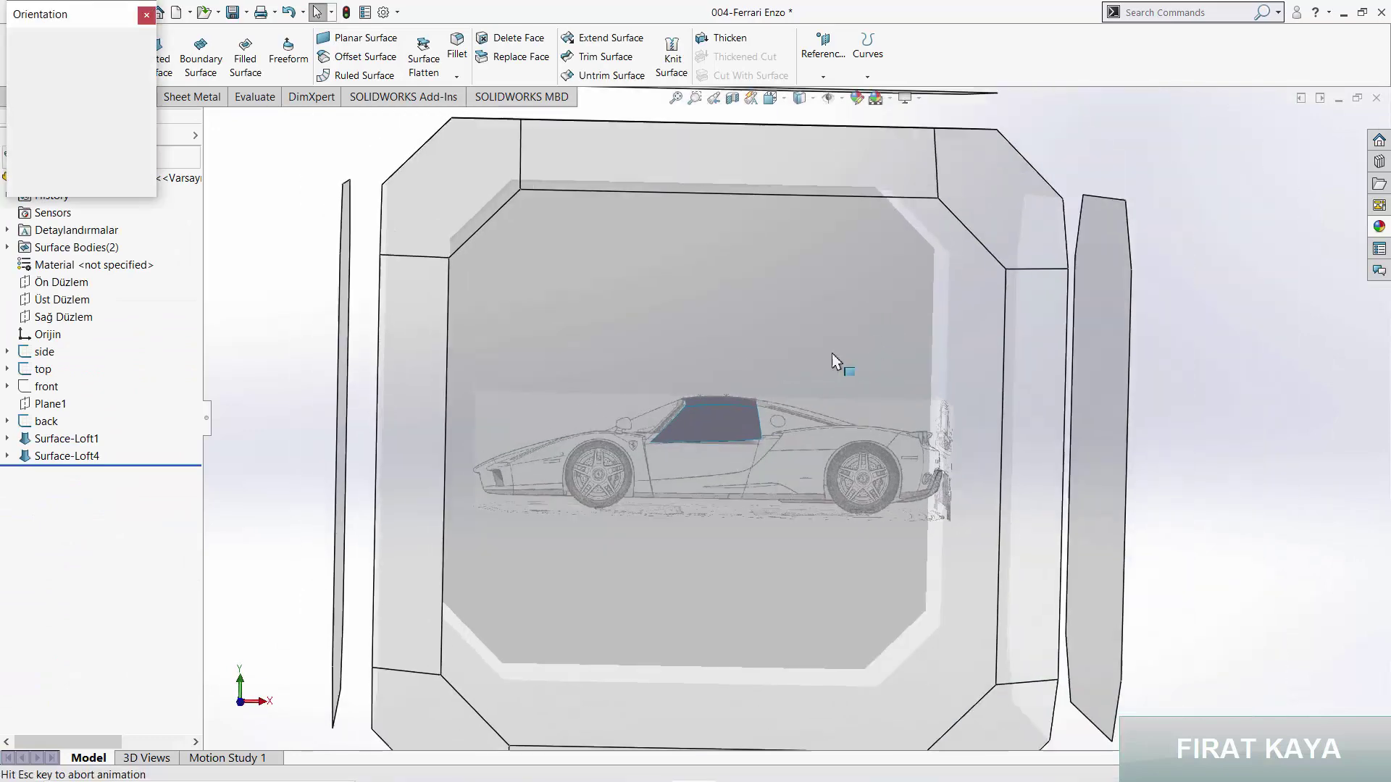
scroll(740, 380, down, 3)
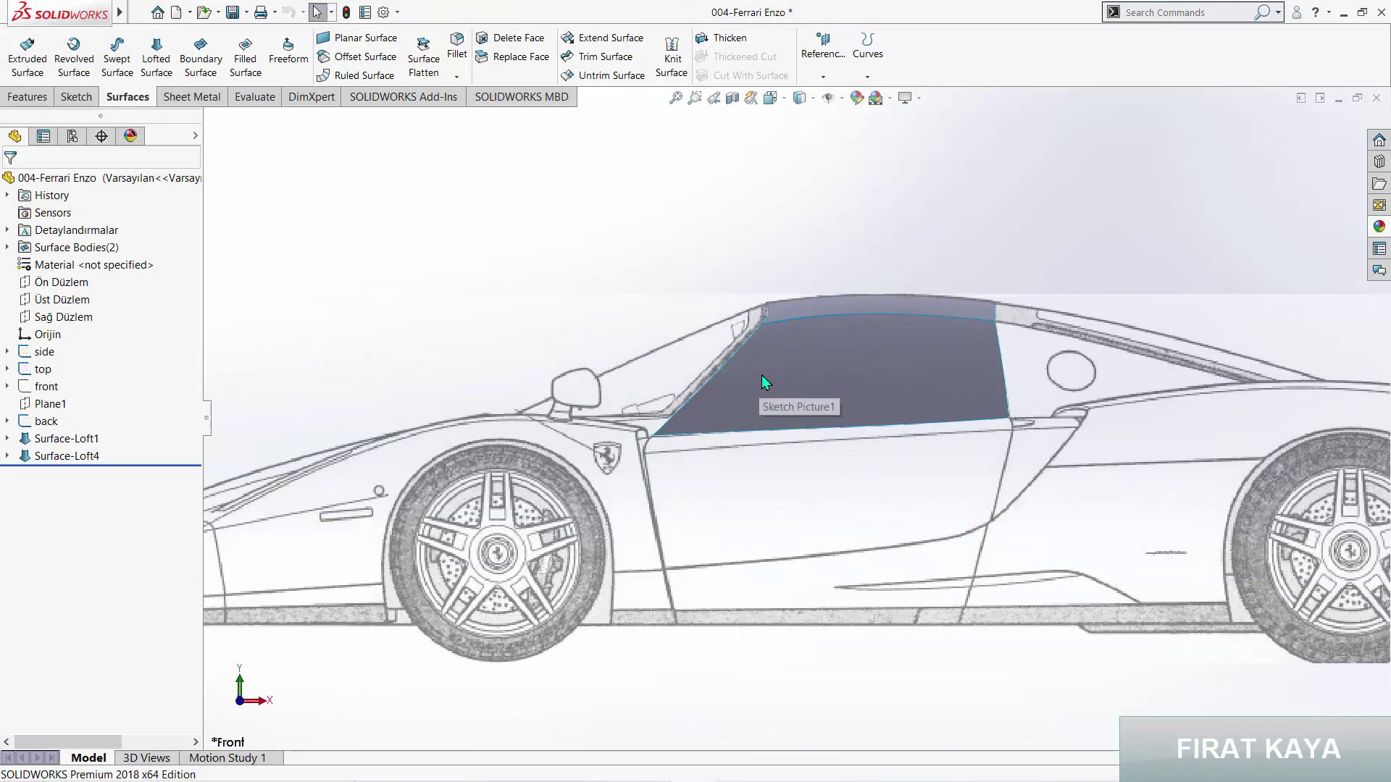
scroll(764, 382, down, 2)
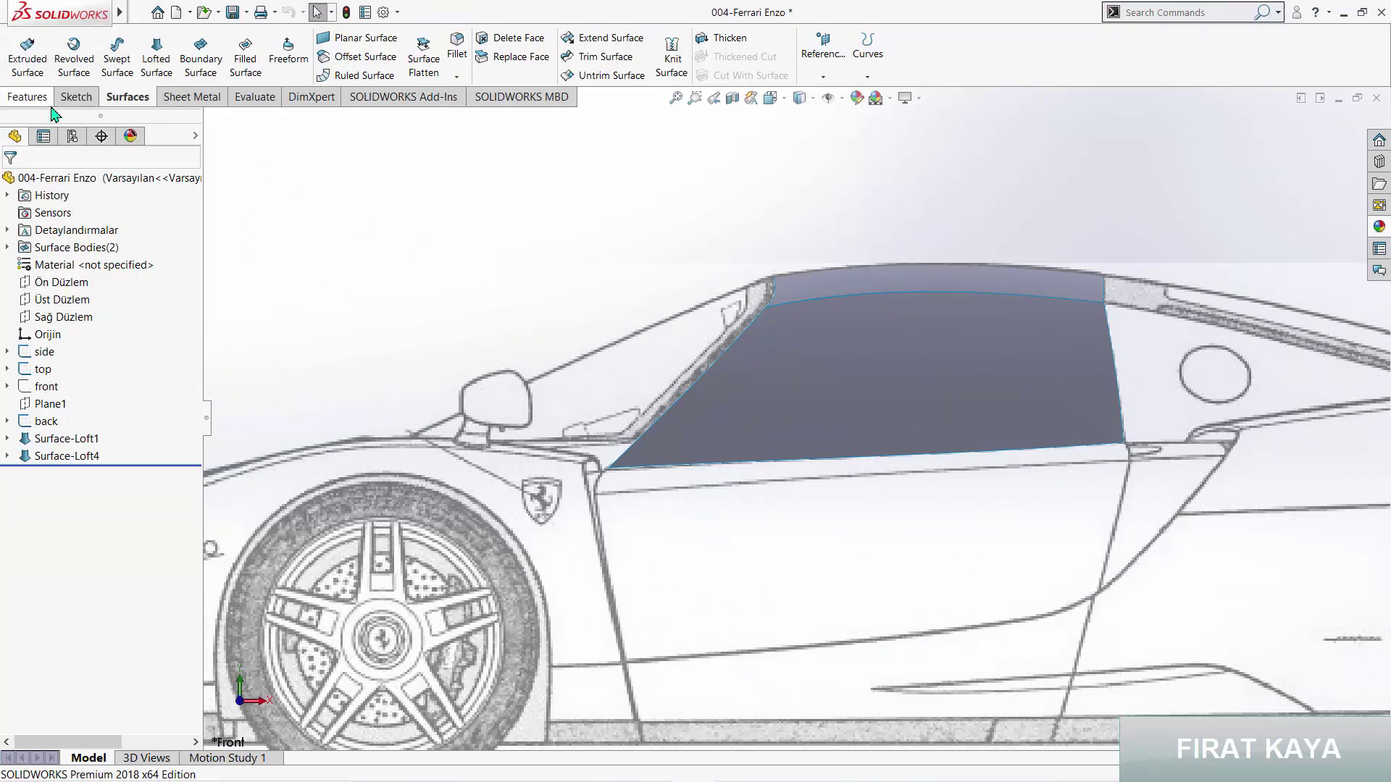
click(76, 96)
click(16, 76)
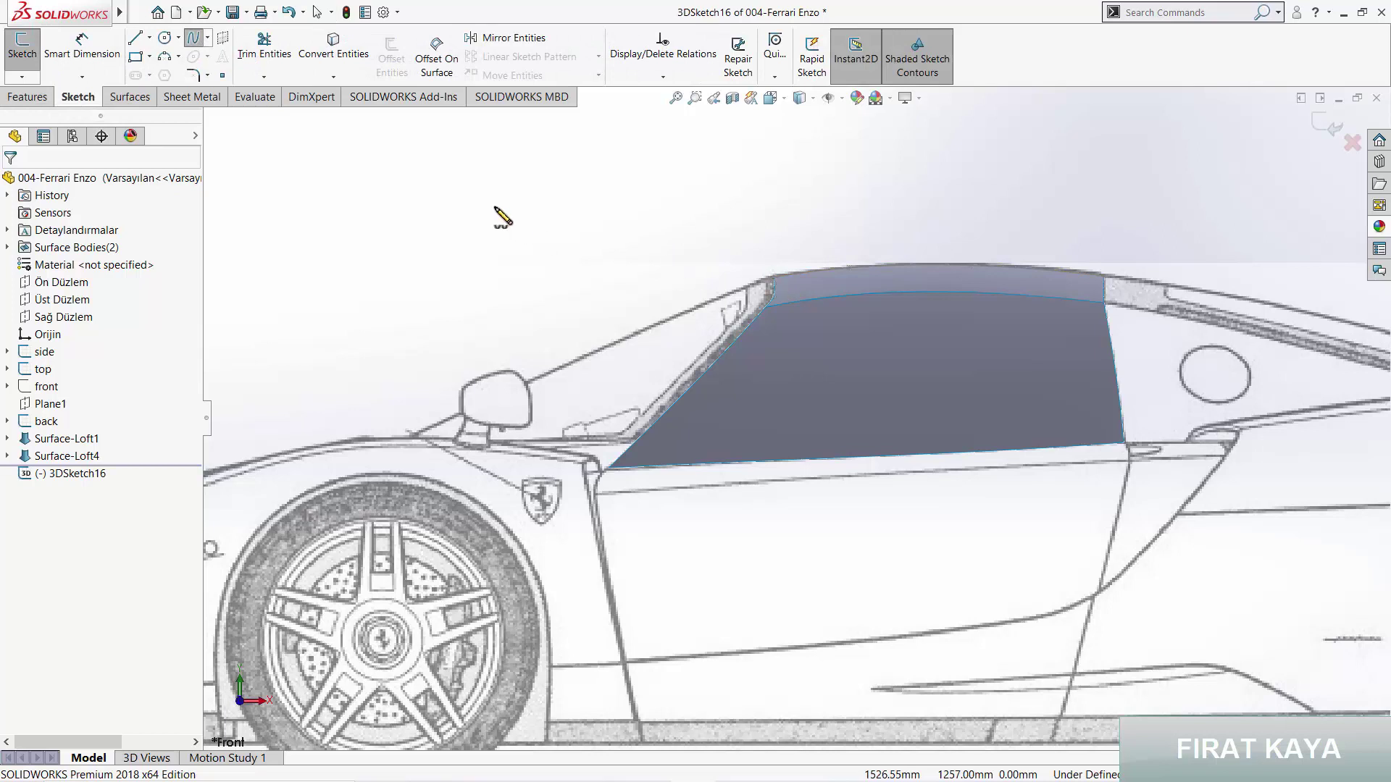
click(1325, 124)
Step: On the front plane, sketch a spline from the roof's front corner down the windshield to the hood
click(62, 281)
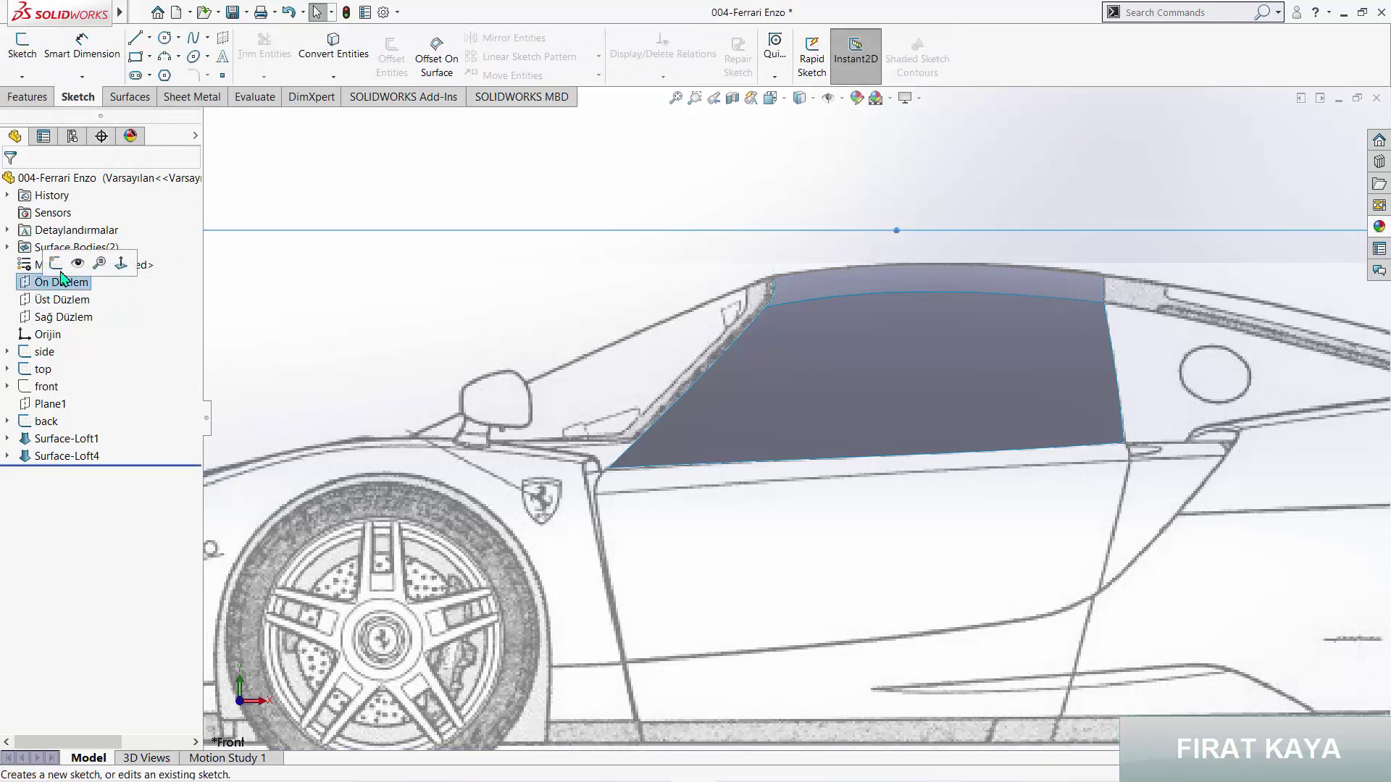
click(193, 38)
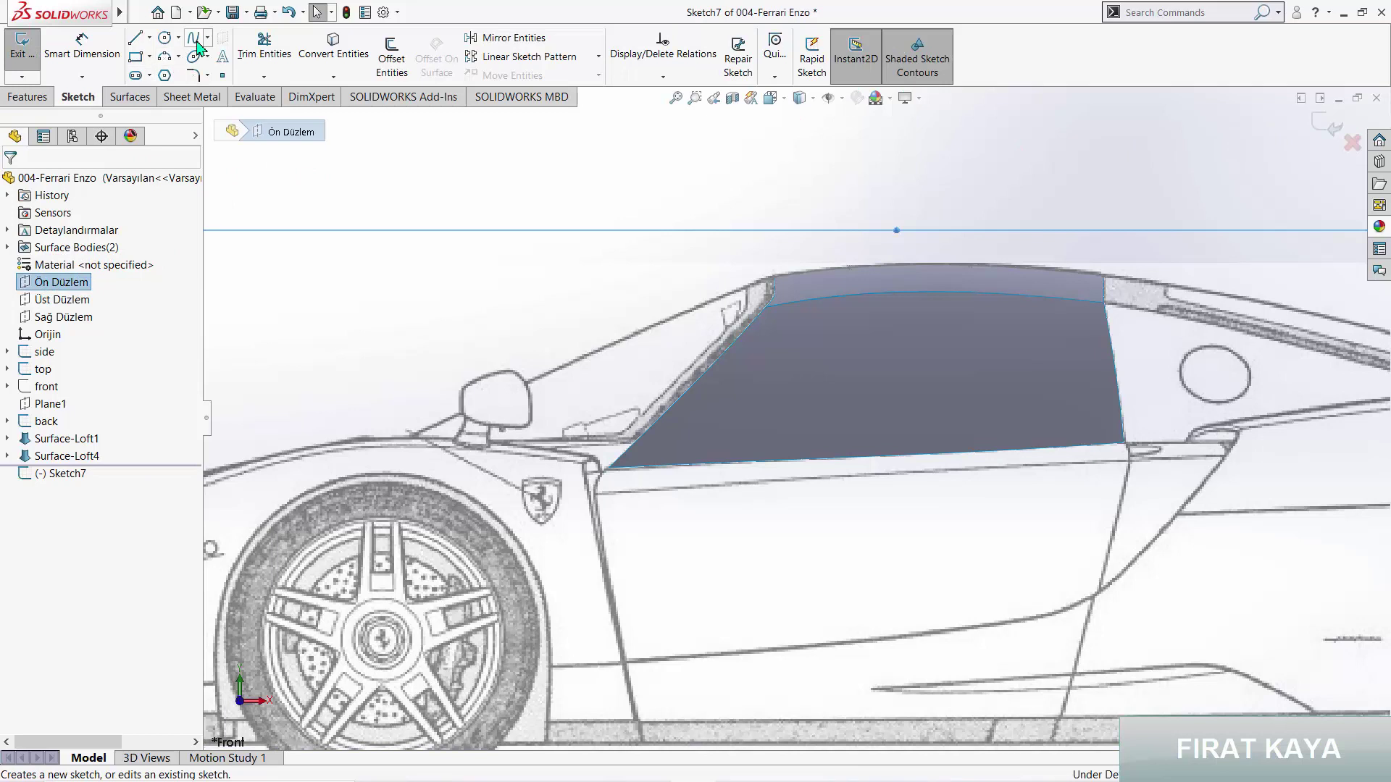
click(773, 277)
click(684, 311)
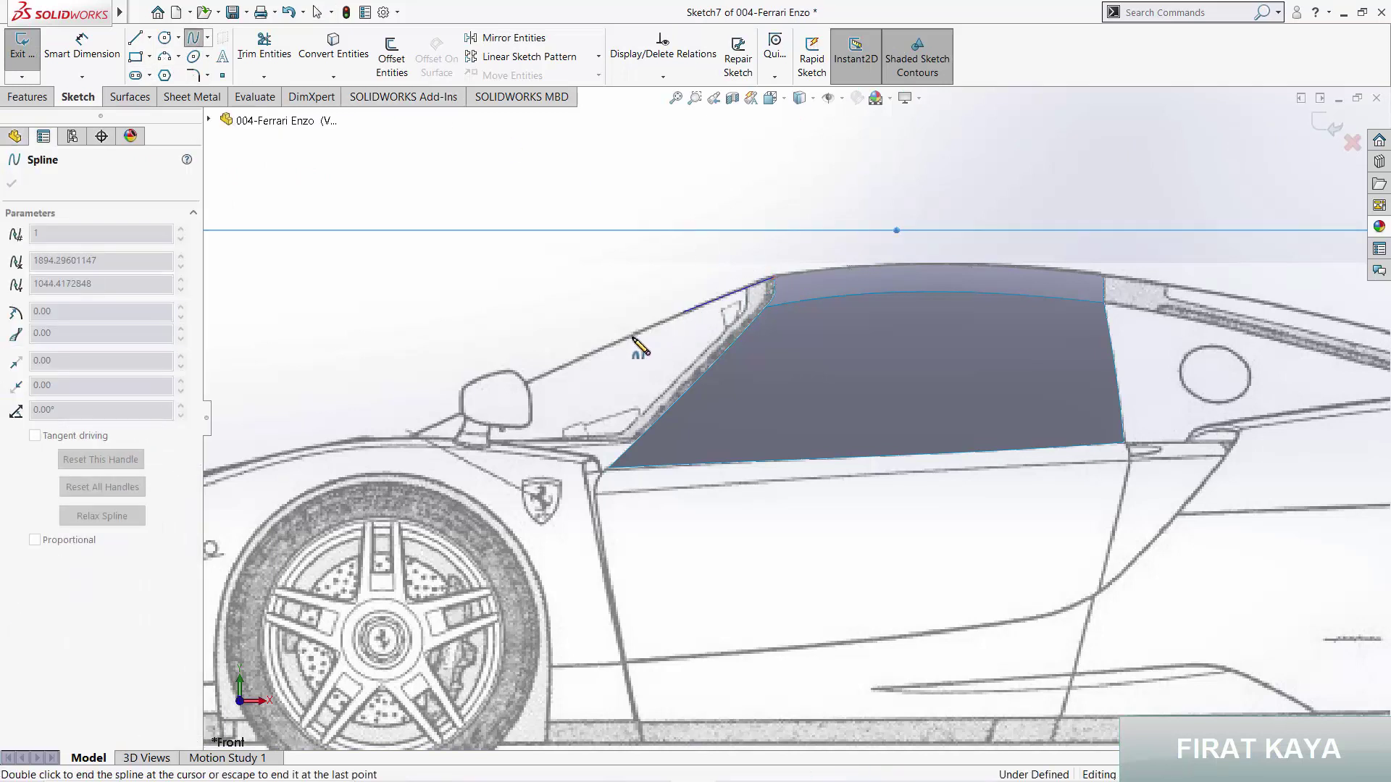
double_click(387, 450)
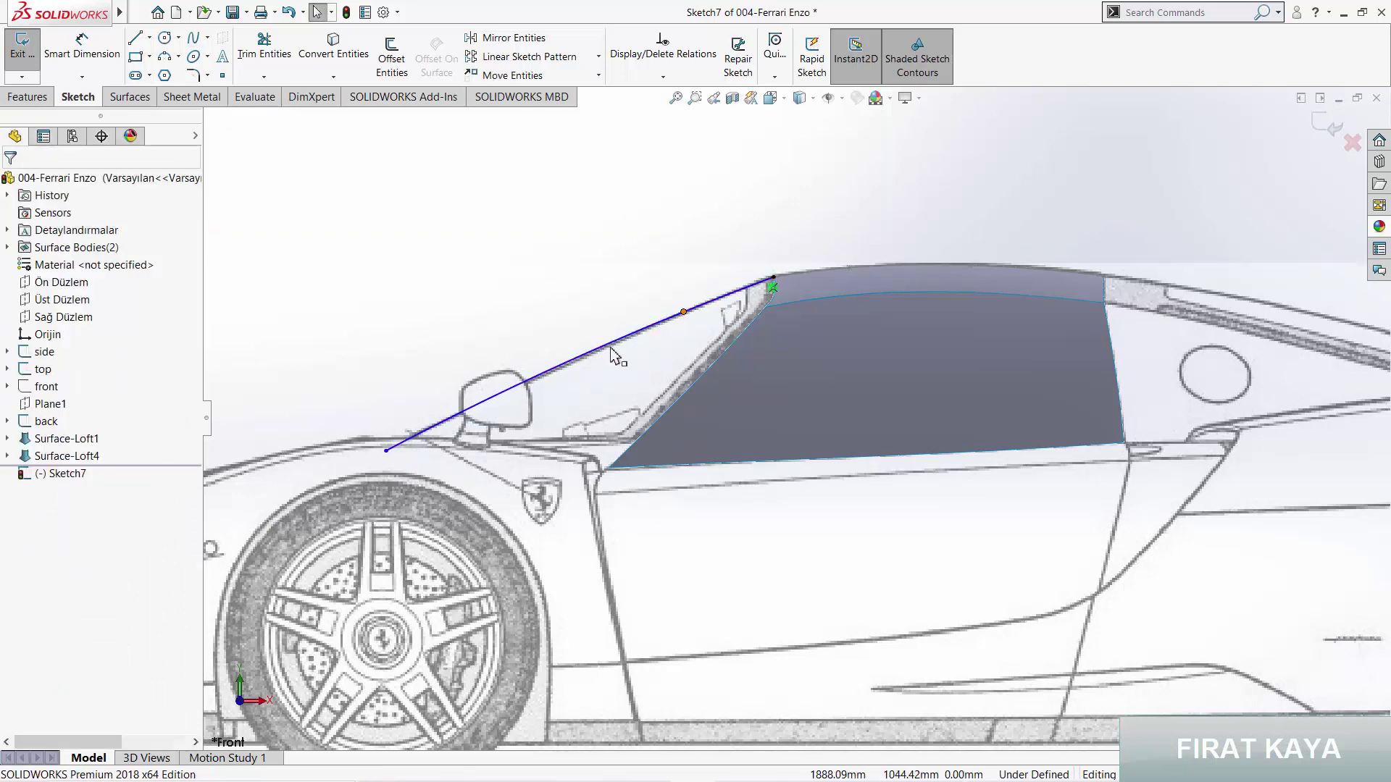
drag(684, 311, 571, 361)
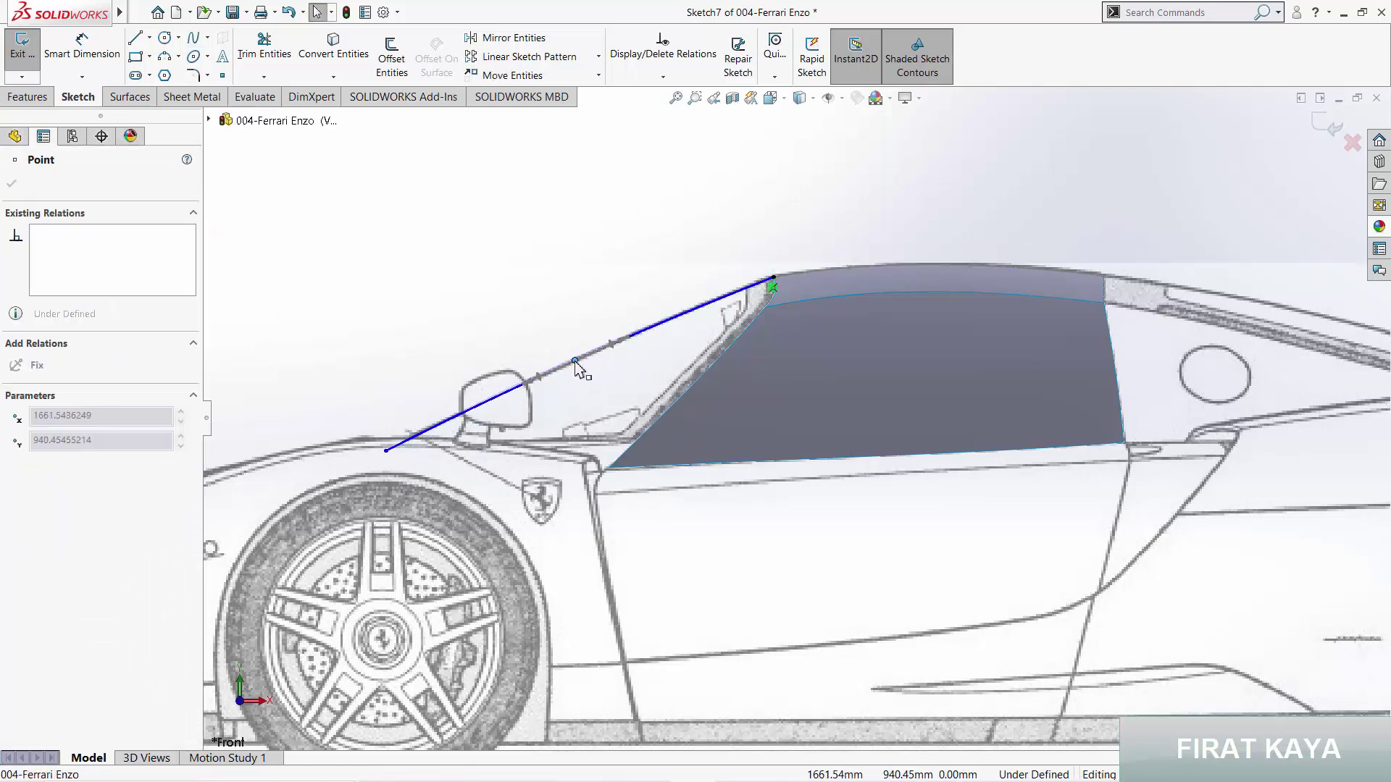
key(Escape)
Step: Check the windshield curve from the top view and orbit into 3D
key(space)
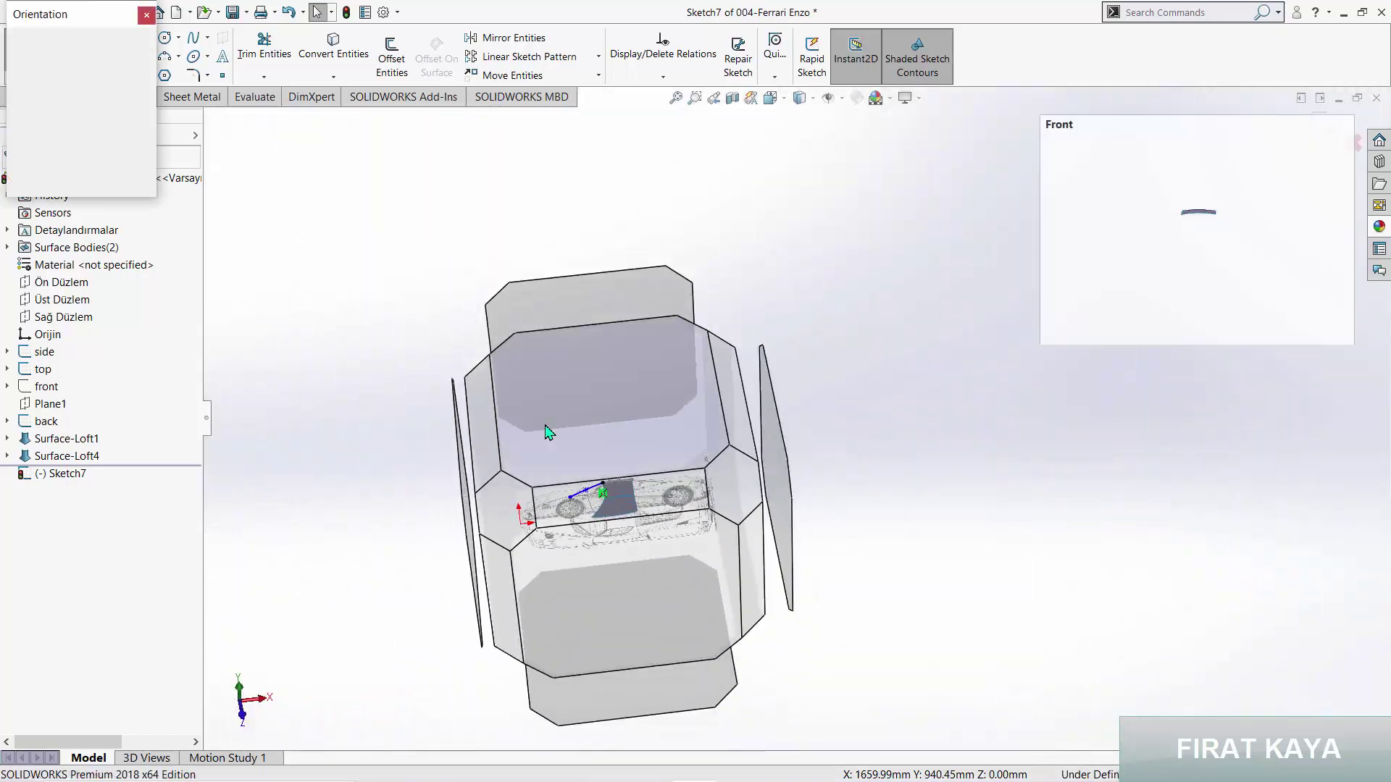
click(550, 432)
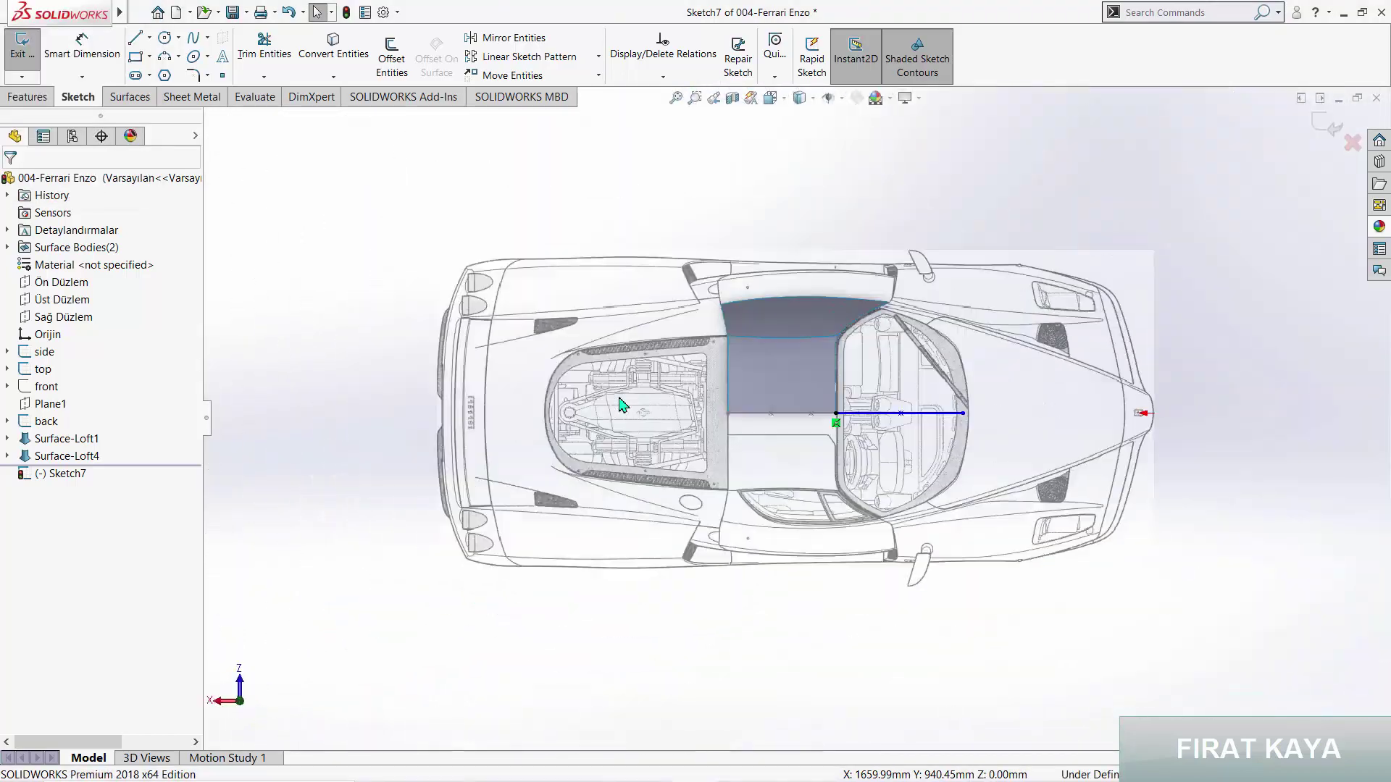
scroll(938, 419, down, 5)
scroll(897, 412, up, 2)
scroll(897, 411, up, 2)
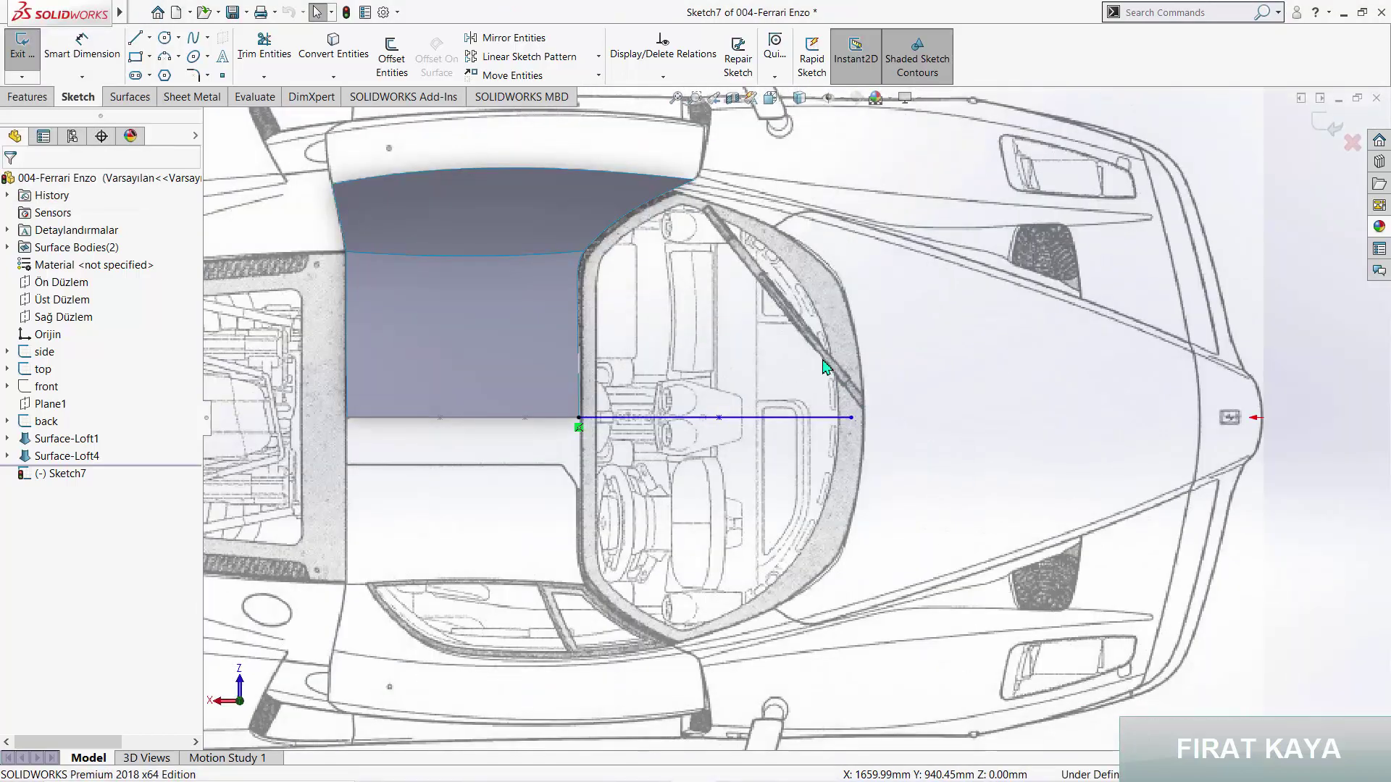
scroll(783, 350, up, 1)
middle_drag(783, 350, 540, 362)
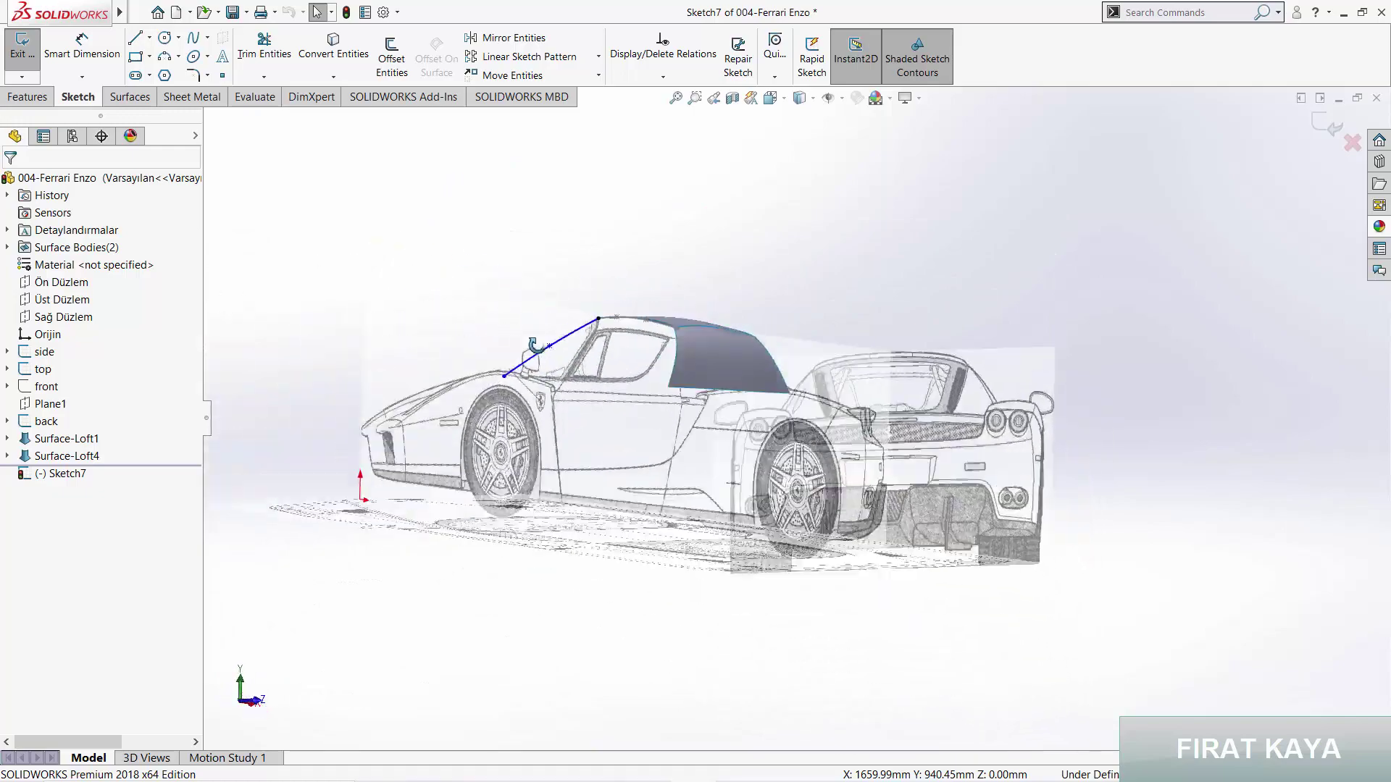
Step: Switch to a standard view and show the hidden 'front' blueprint picture again
key(space)
click(363, 438)
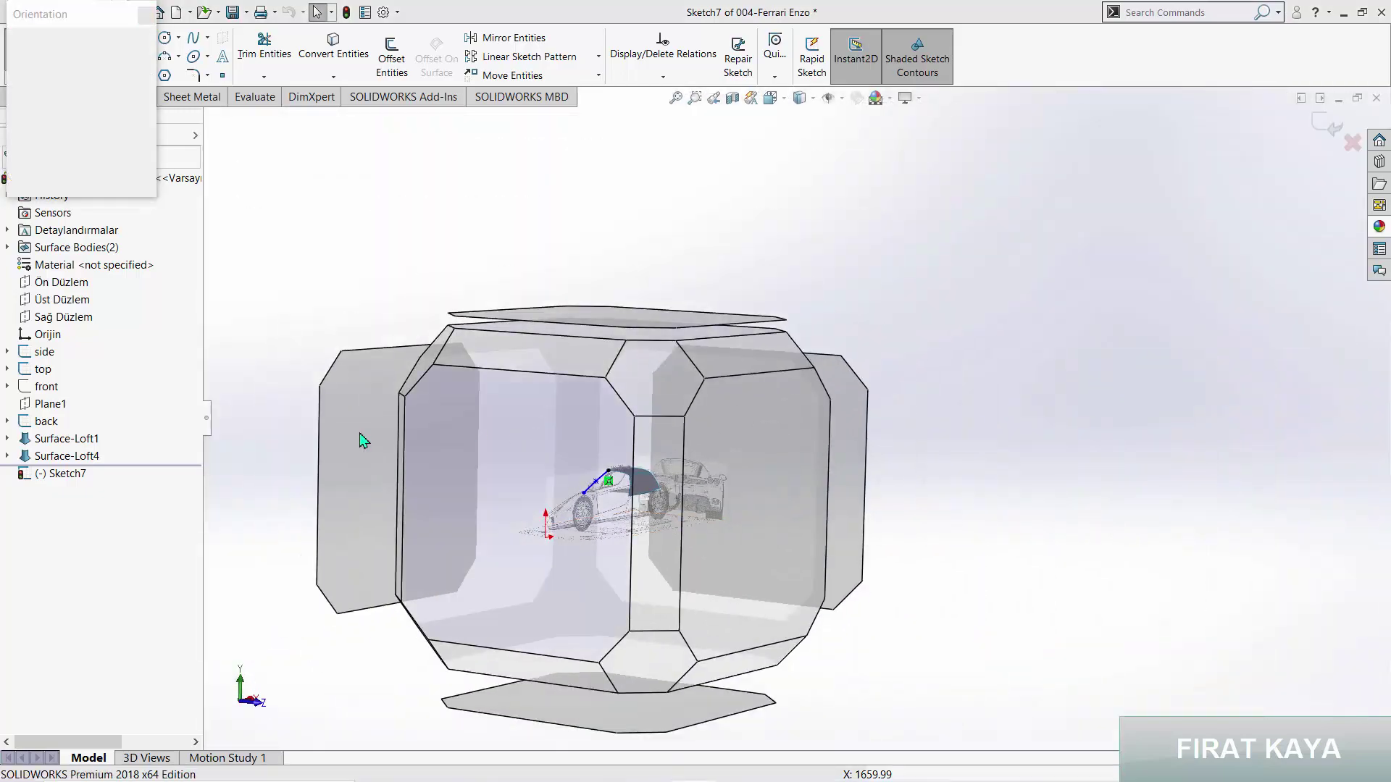
click(47, 386)
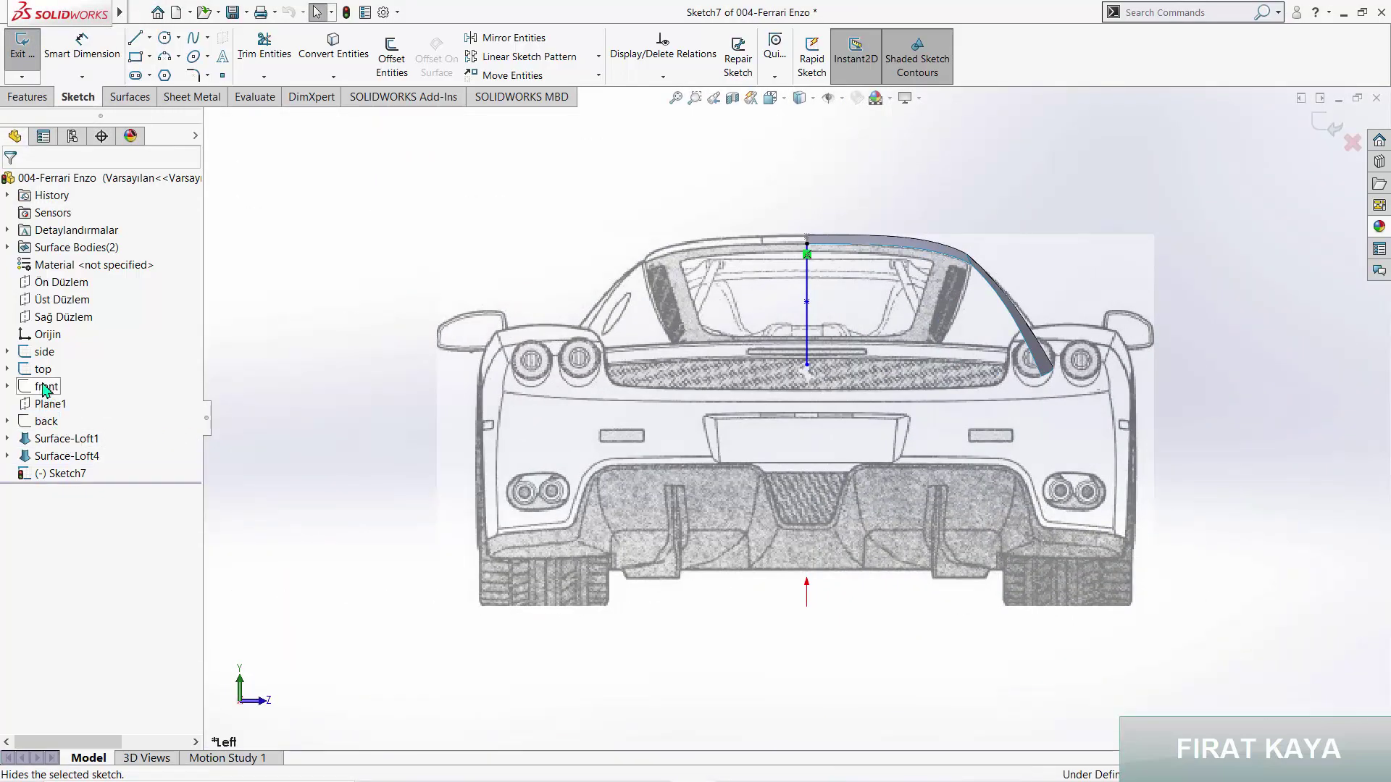
key(ctrl+3)
click(151, 340)
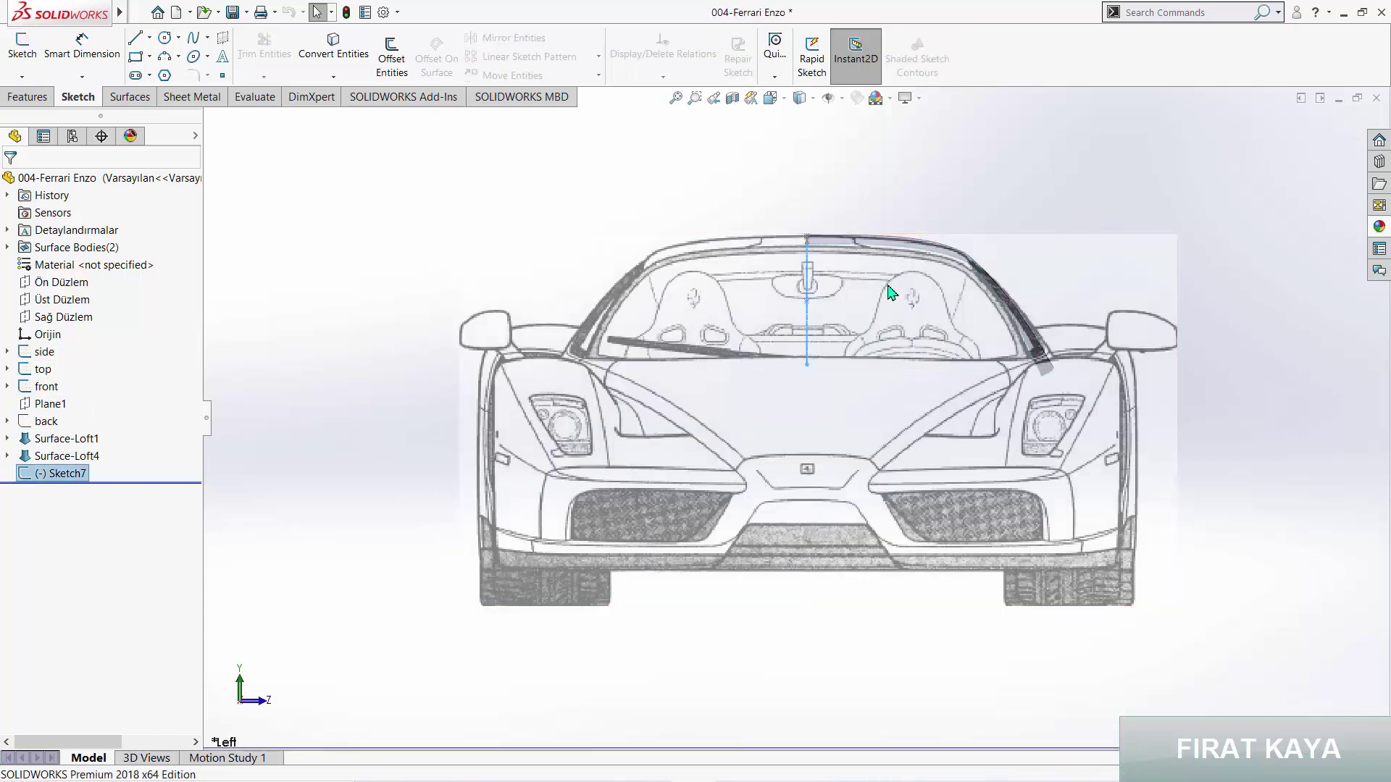
Step: Exit Sketch7, view the car from the top, and start a new 3D sketch
key(space)
click(607, 435)
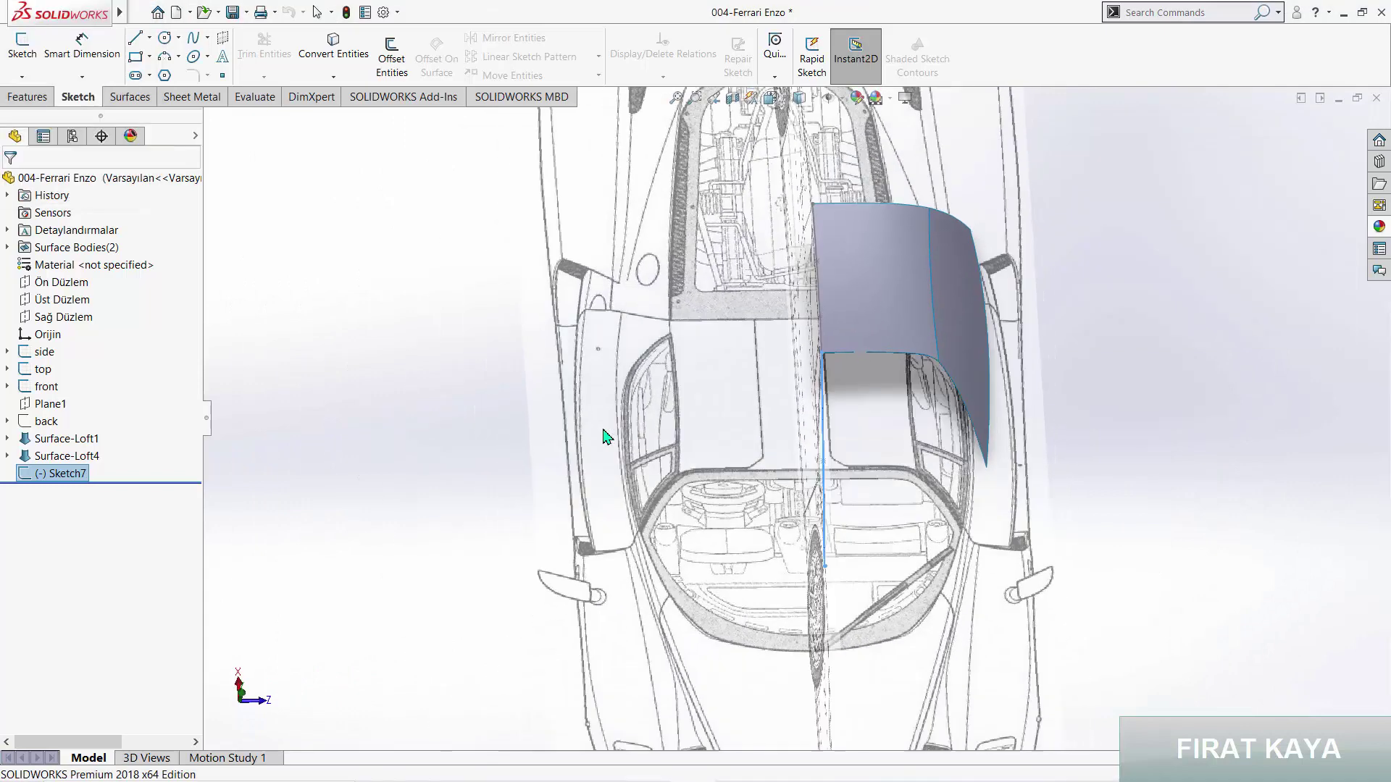
scroll(872, 521, down, 2)
scroll(838, 496, down, 2)
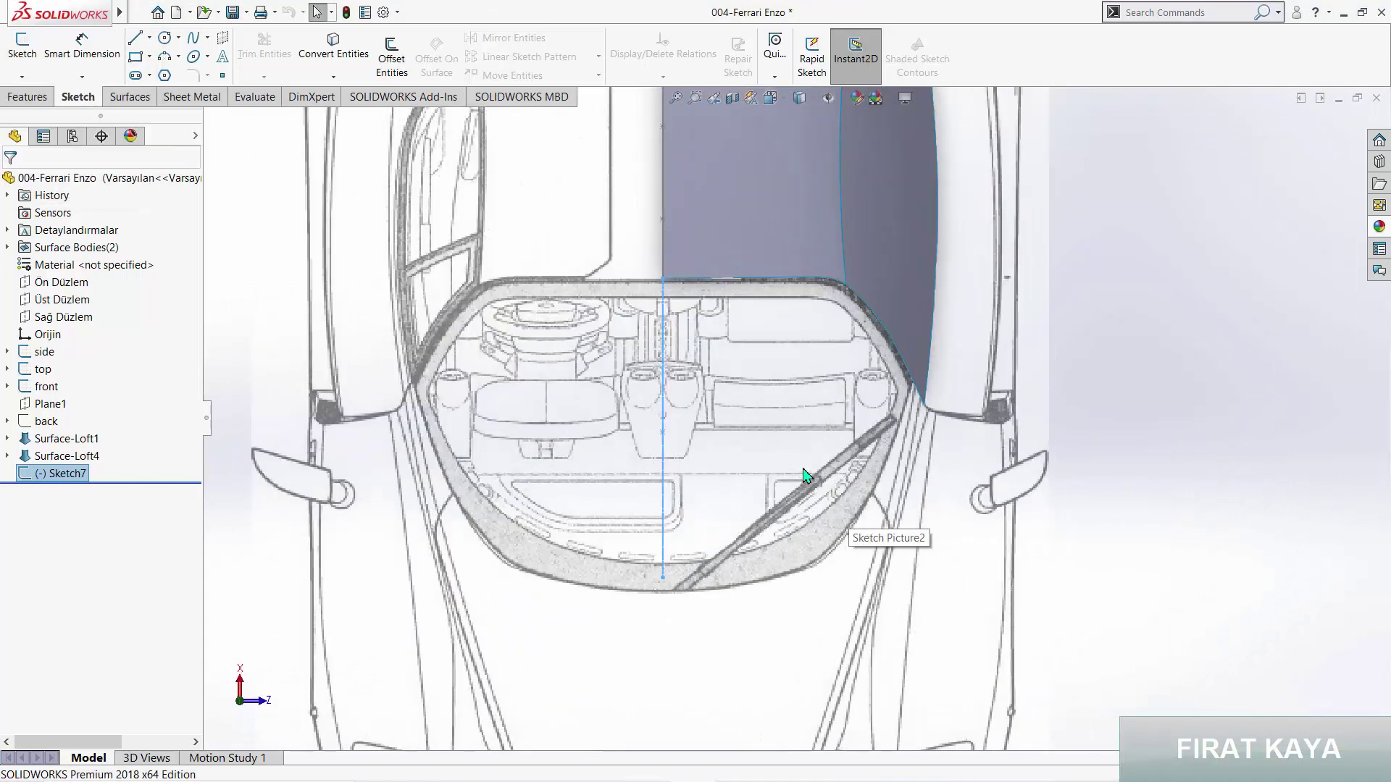
click(21, 76)
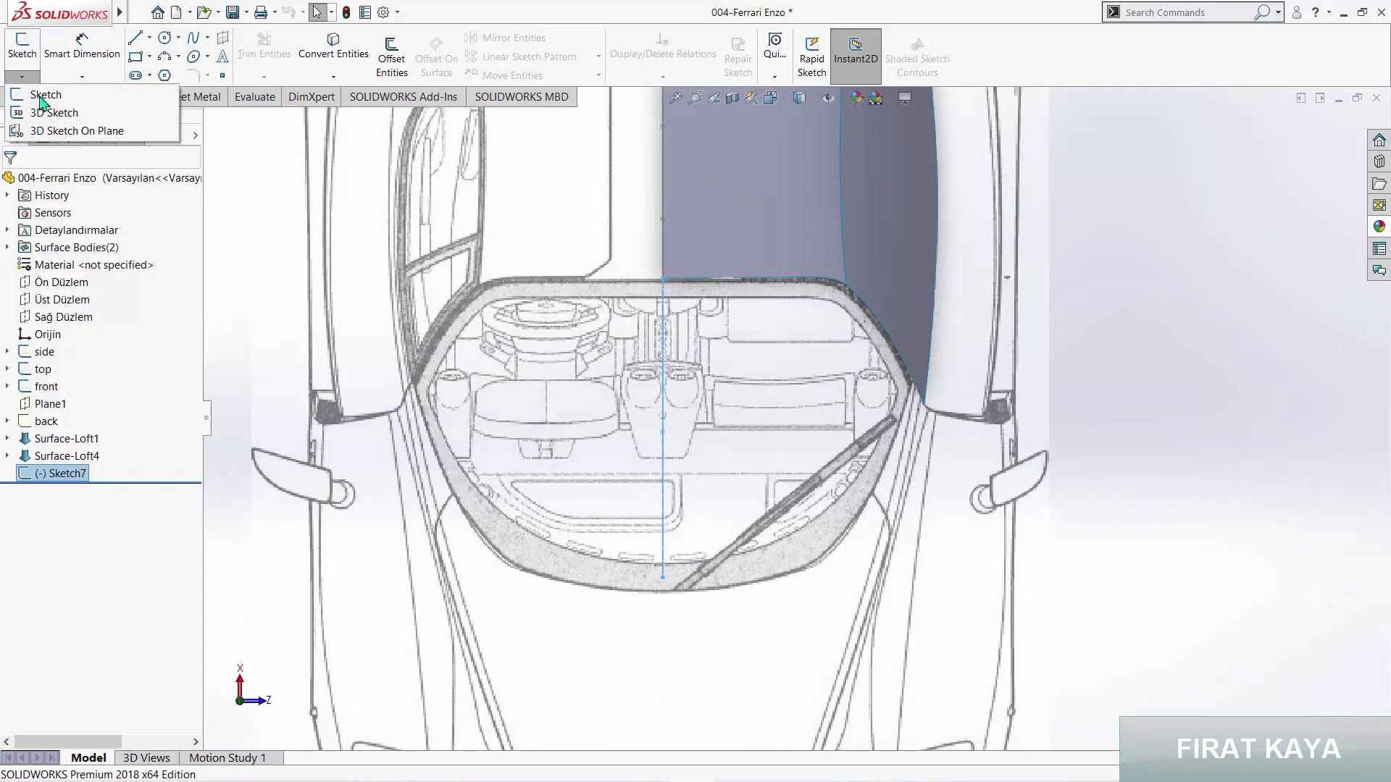
click(43, 111)
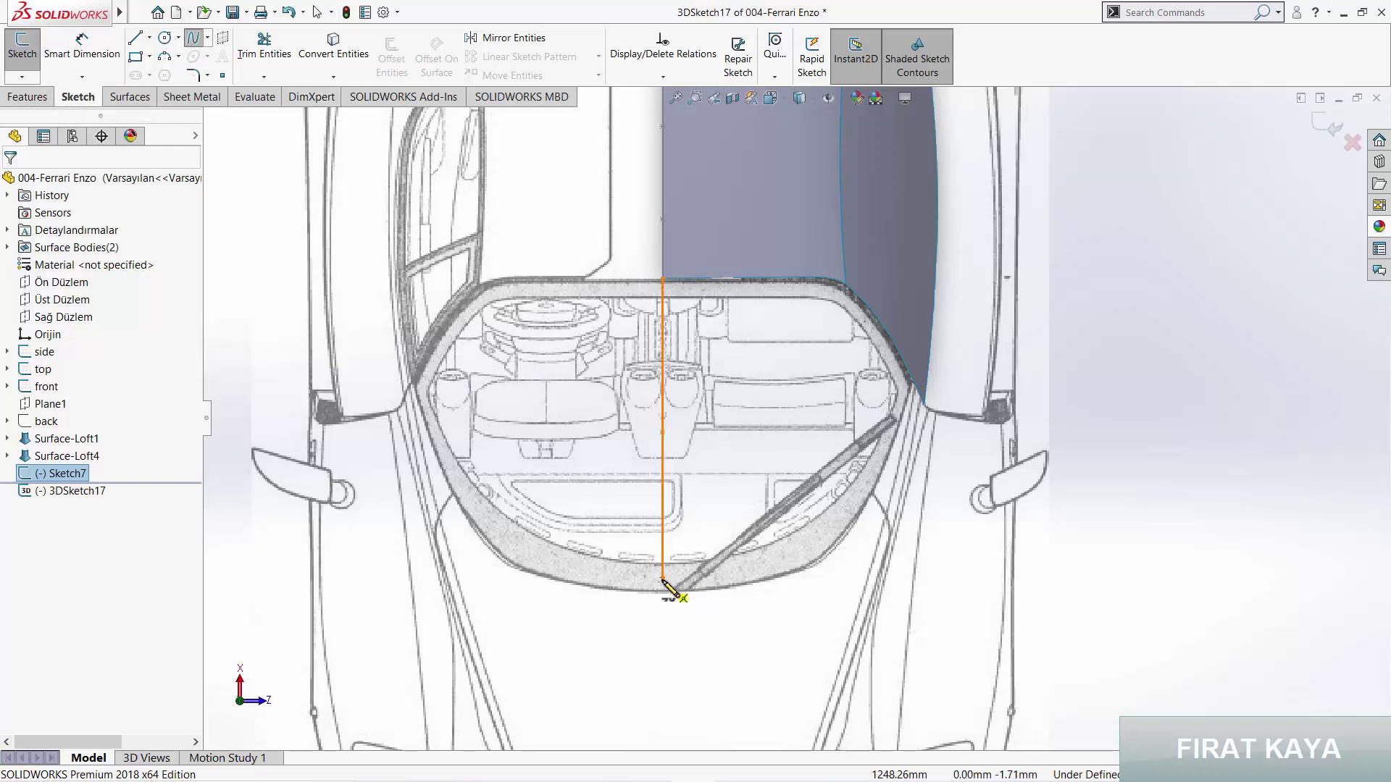
Step: Try a first curve from the centre line's bottom, then undo the unwanted segment
click(572, 356)
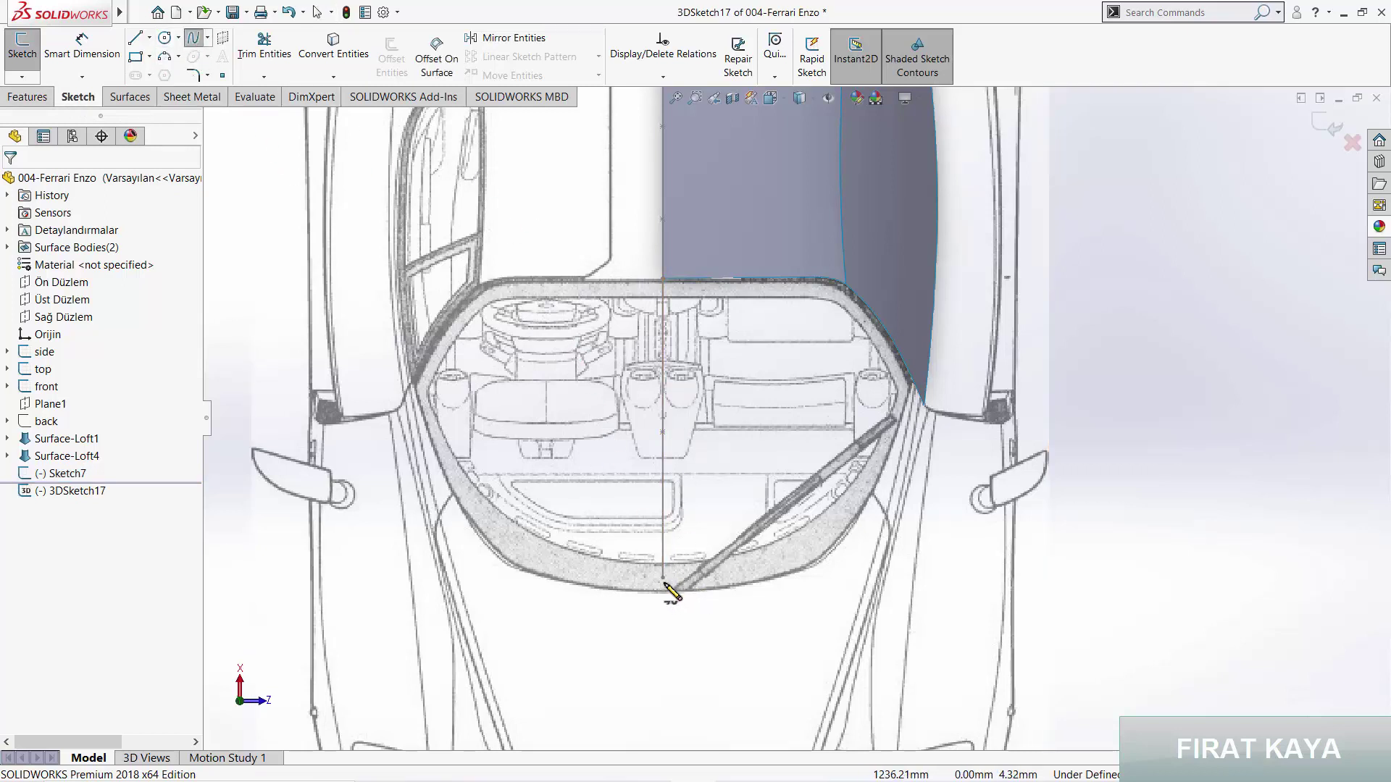
middle_drag(665, 579, 624, 436)
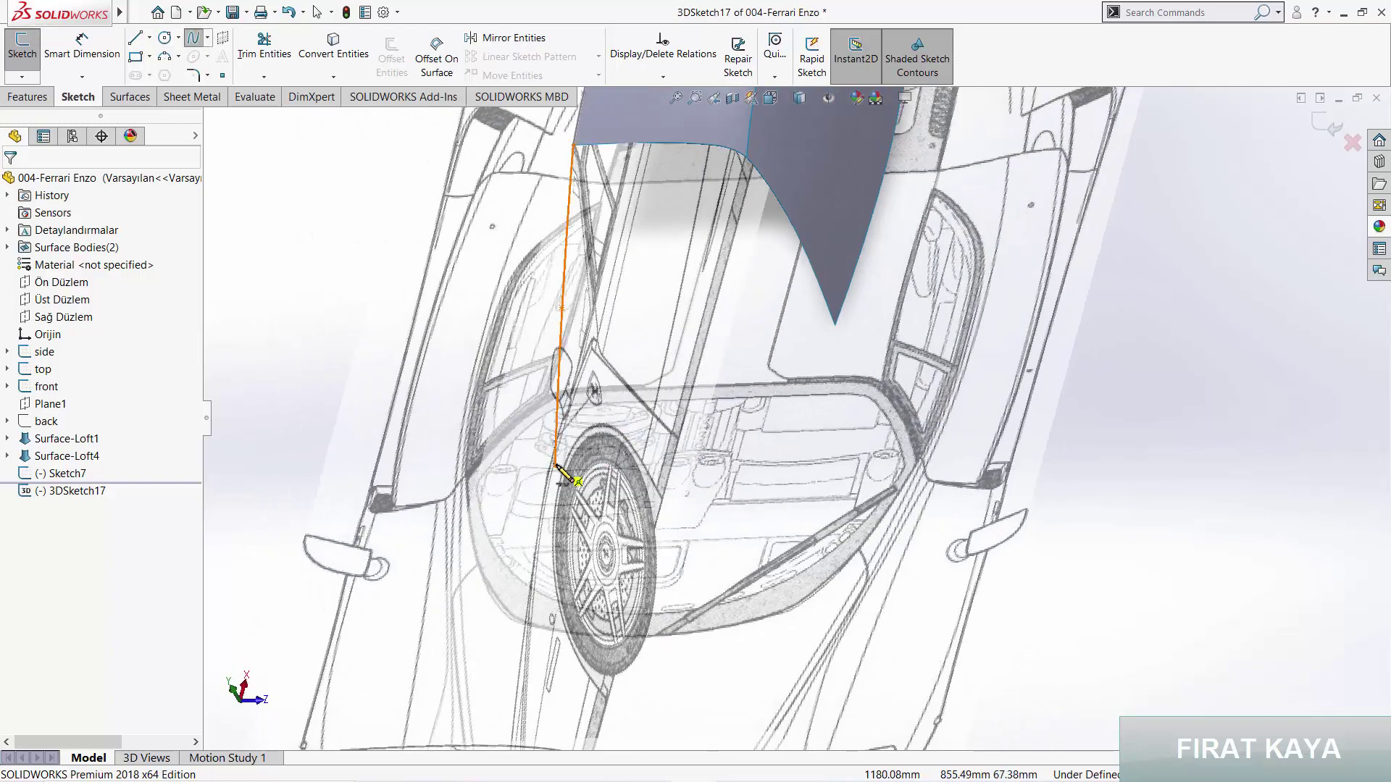
double_click(622, 458)
scroll(651, 507, up, 5)
key(space)
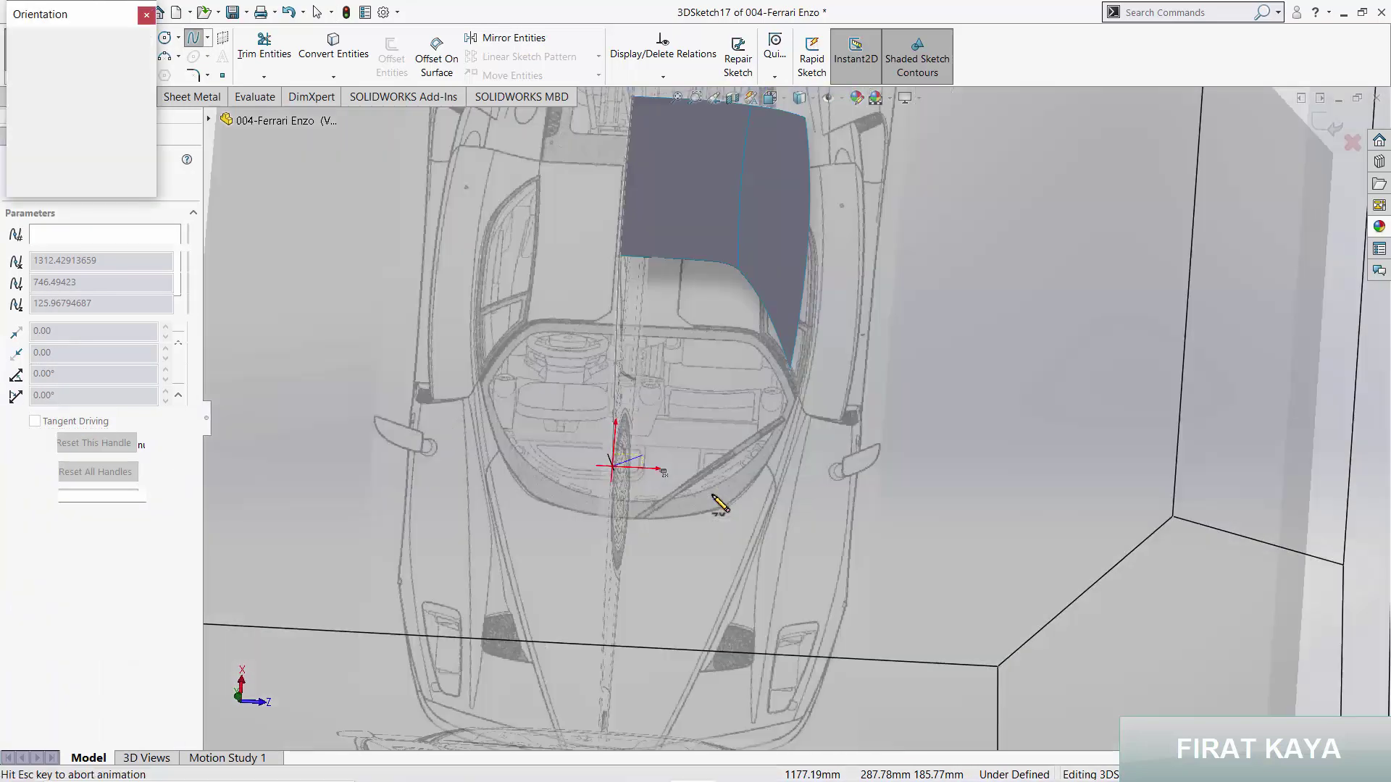
click(677, 534)
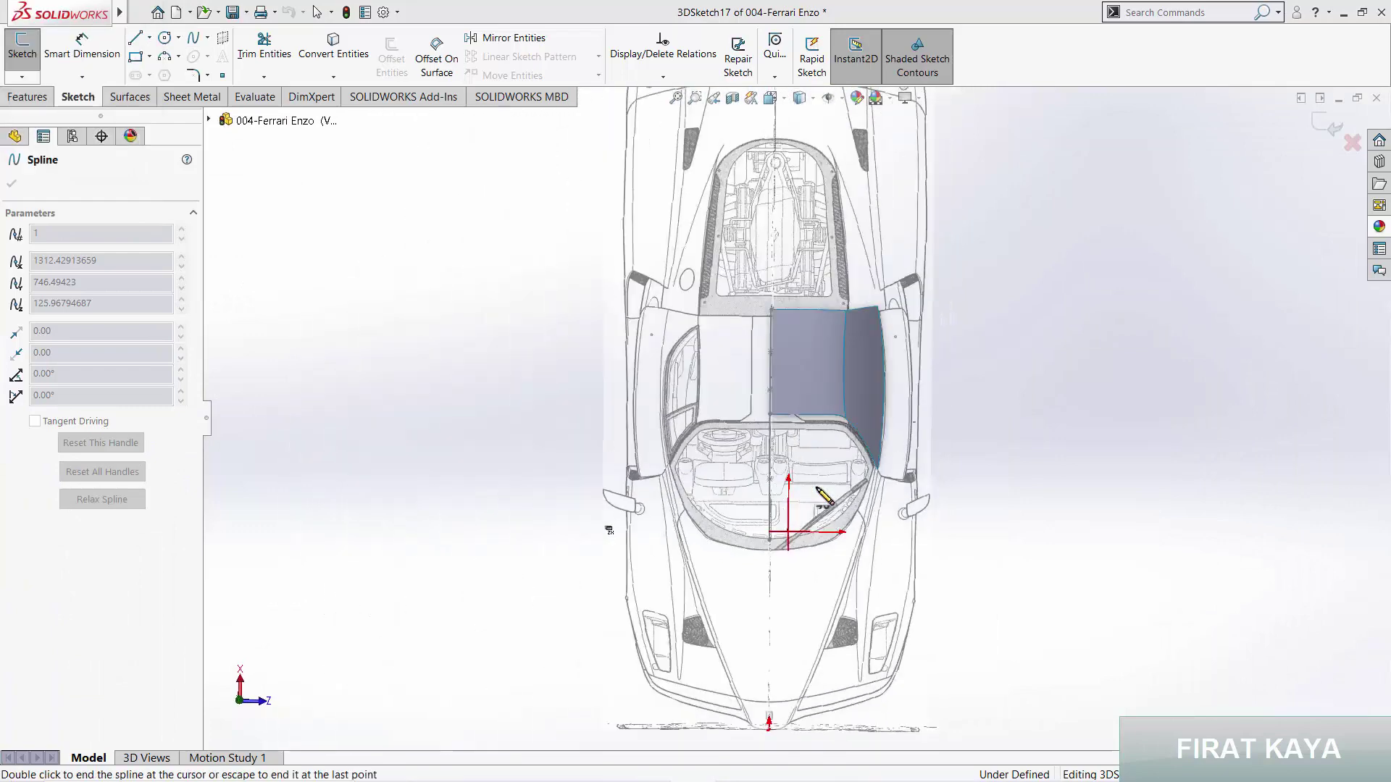
scroll(831, 572, down, 3)
scroll(833, 525, down, 3)
click(718, 516)
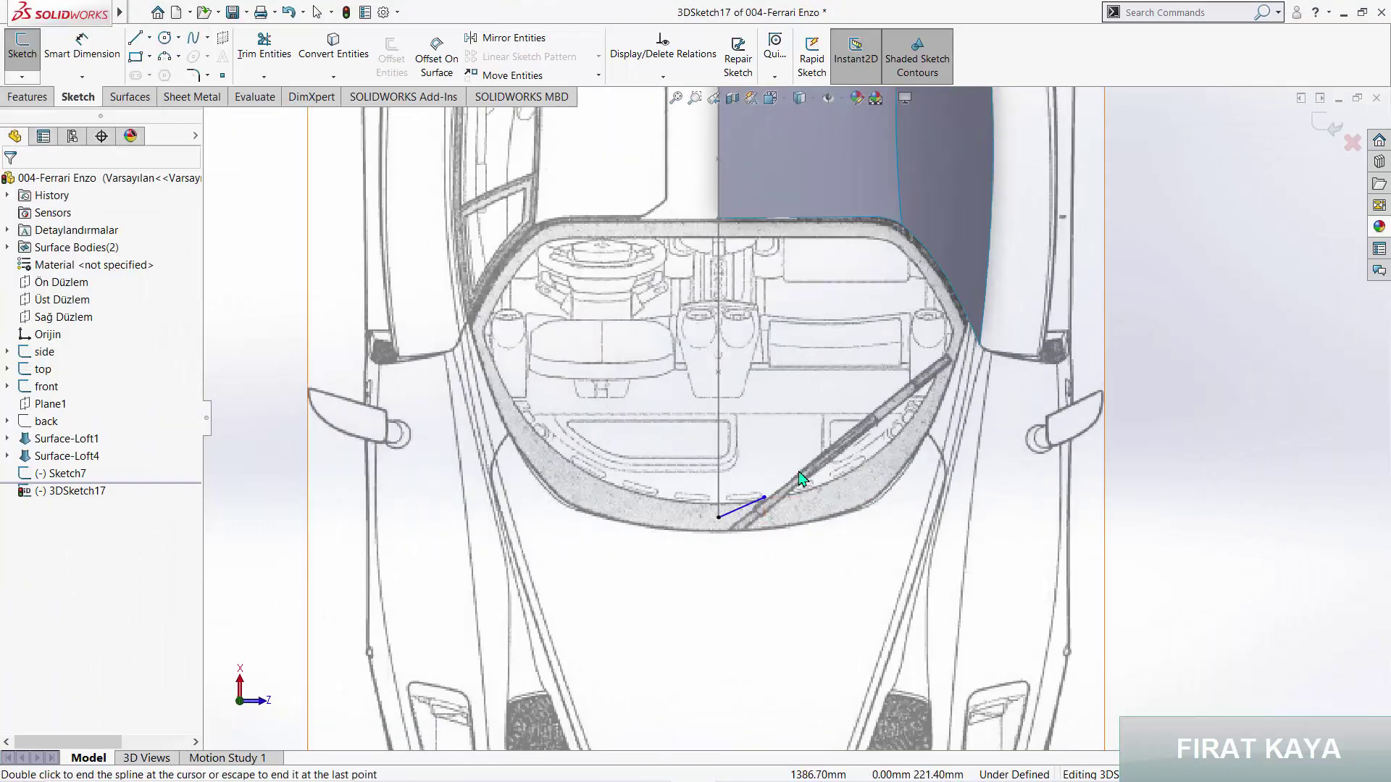
scroll(813, 463, up, 2)
scroll(701, 434, down, 5)
double_click(694, 429)
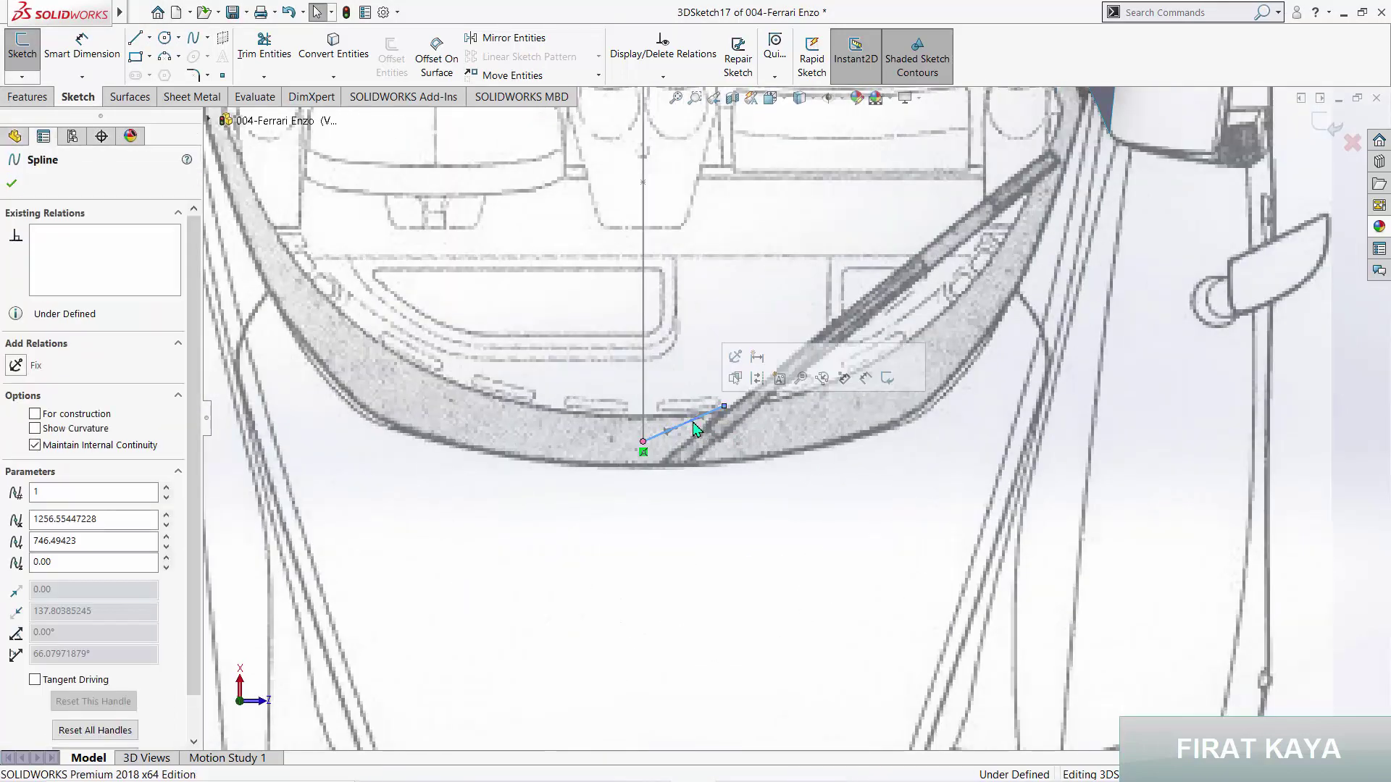
key(ctrl+z)
Step: Draw a spline along the windshield's lower edge from the centre line to the side surface corner
click(194, 38)
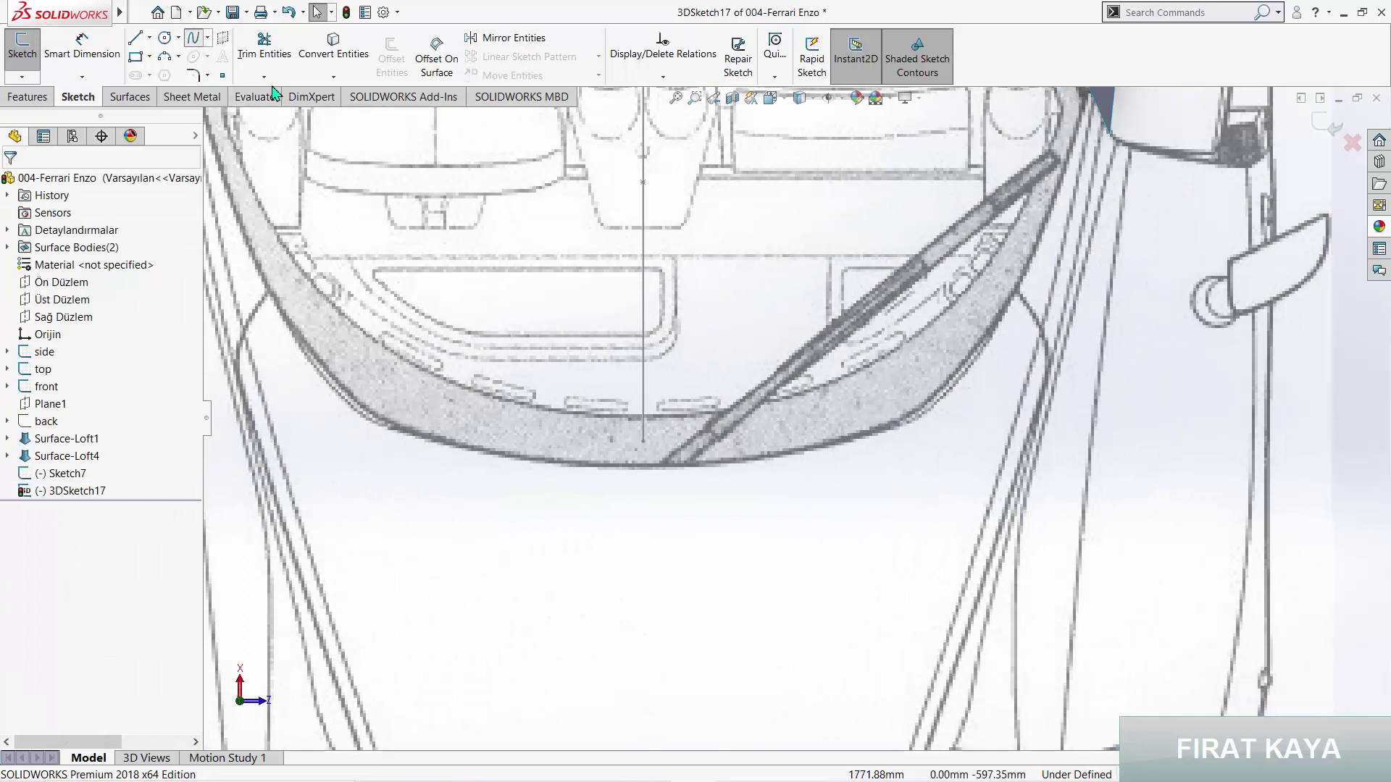
click(644, 442)
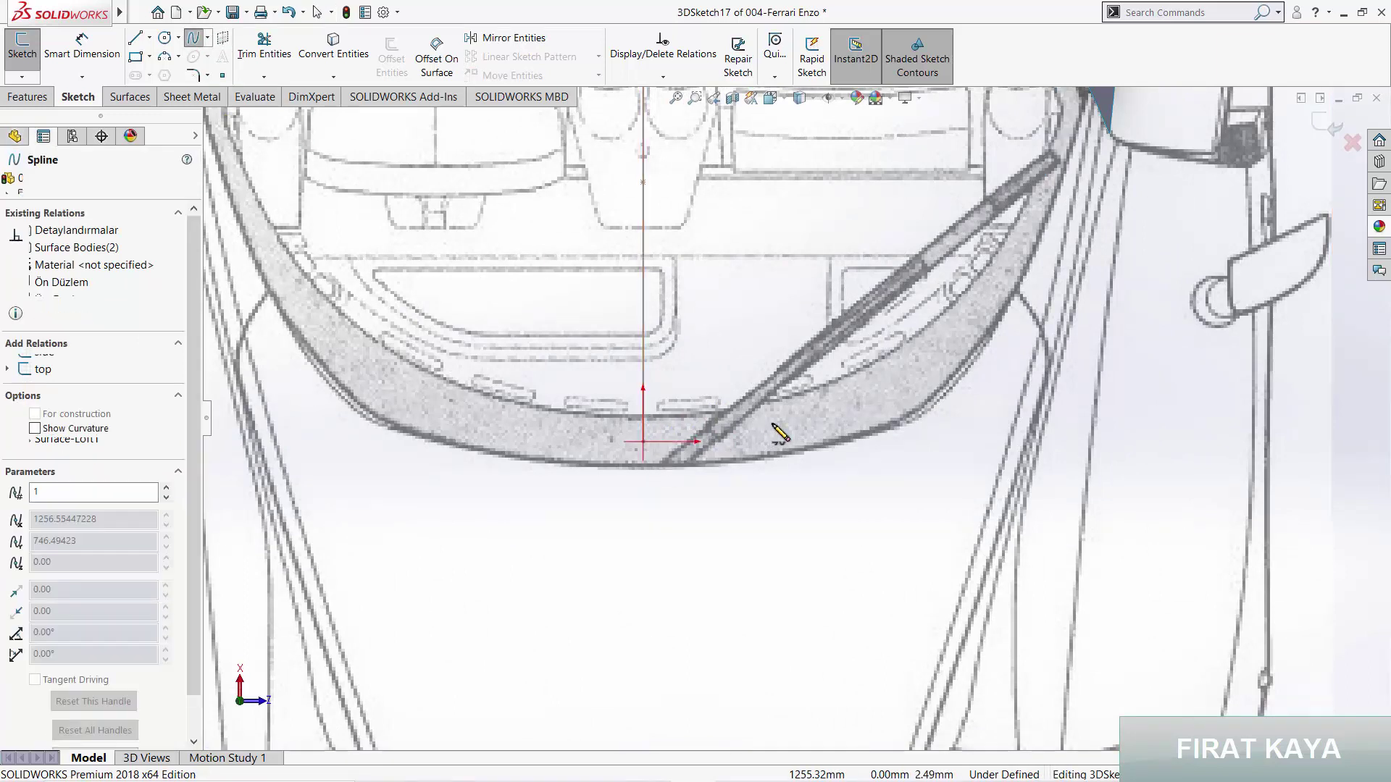
click(772, 423)
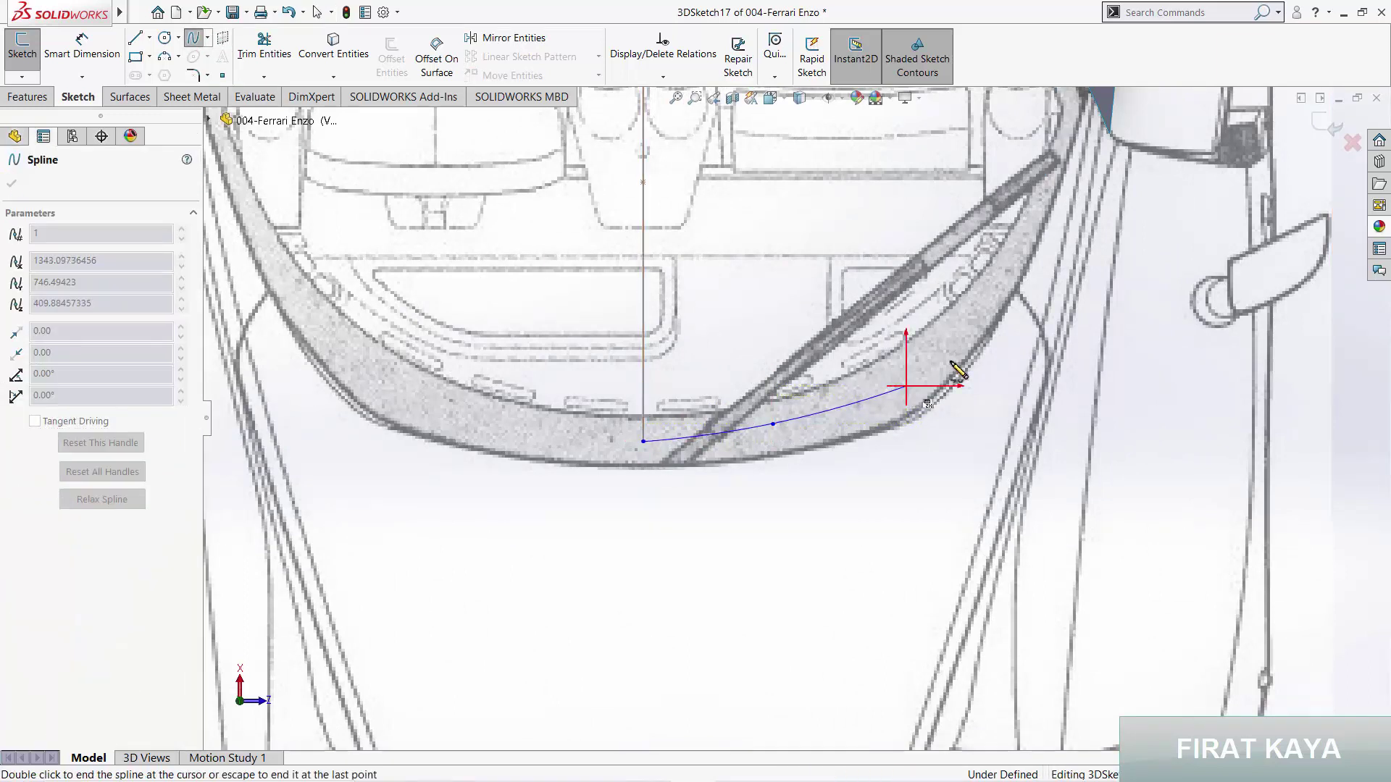
click(1007, 285)
scroll(1029, 199, down, 2)
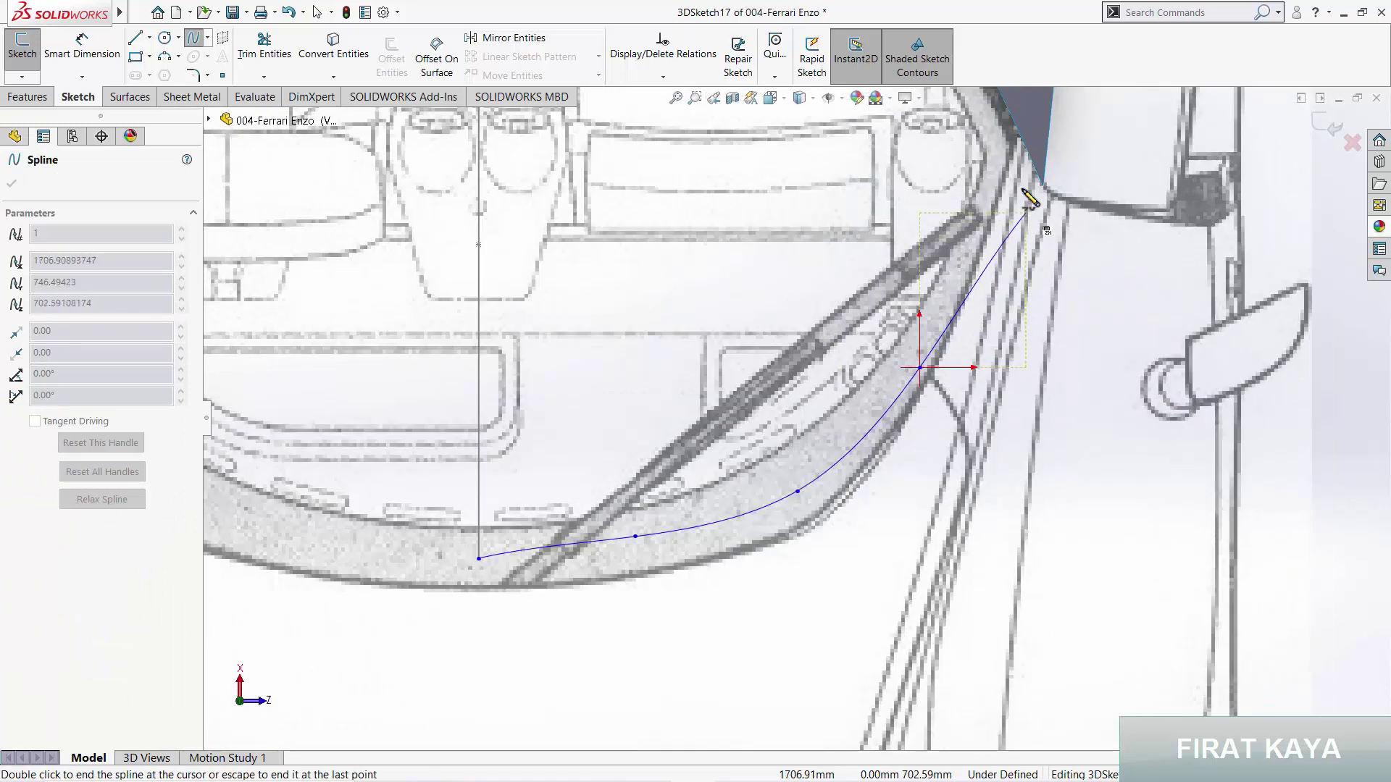
double_click(1022, 134)
Step: Make the spline's start coincident with Point3@Sketch7, then return to the top view
middle_drag(563, 550, 416, 555)
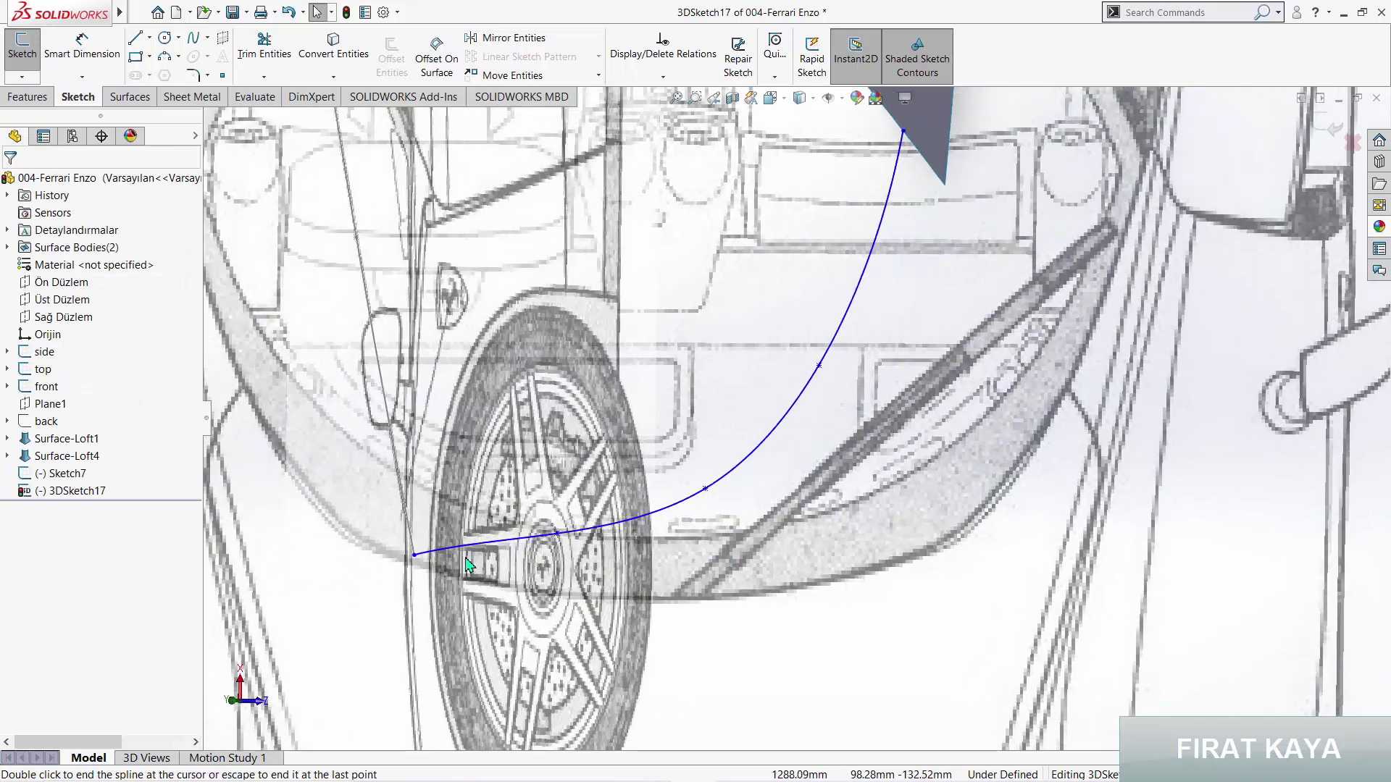
click(416, 554)
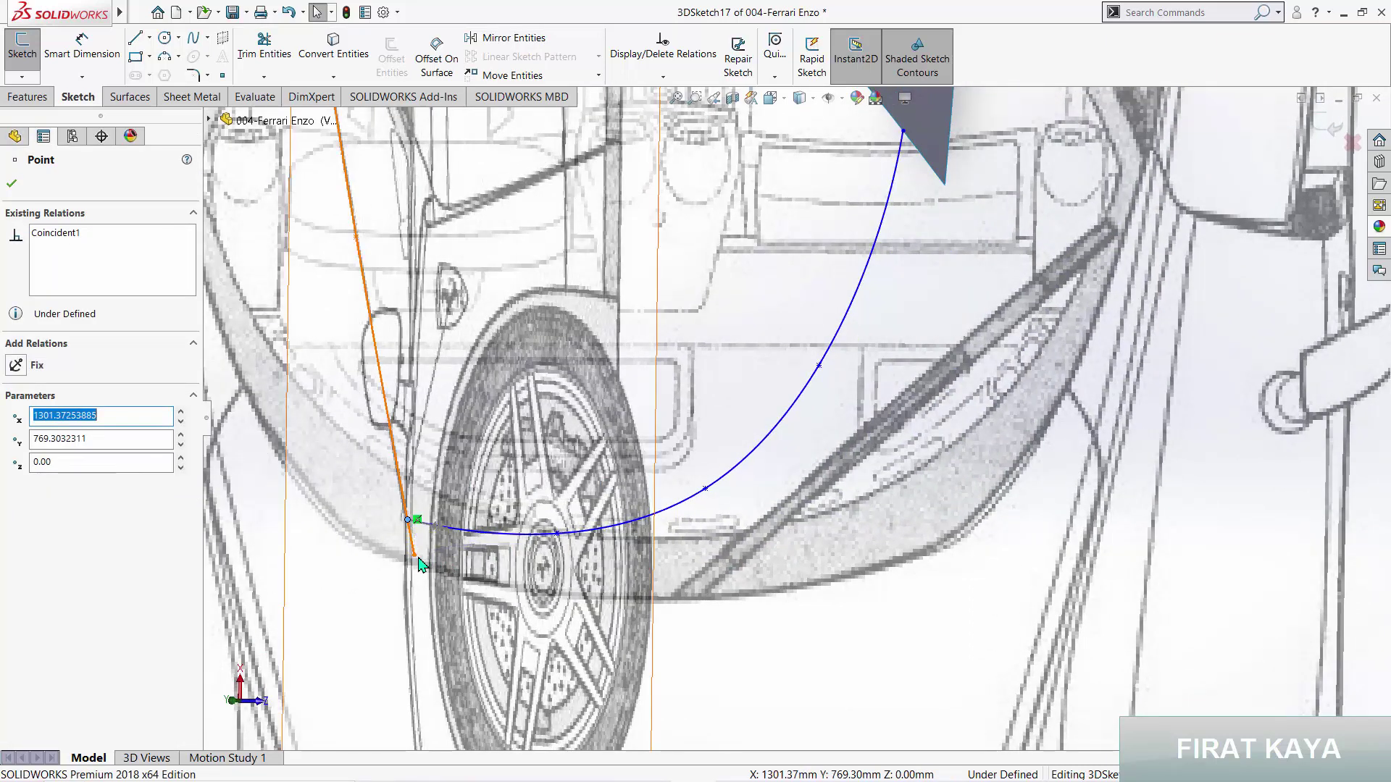
drag(418, 542, 409, 520)
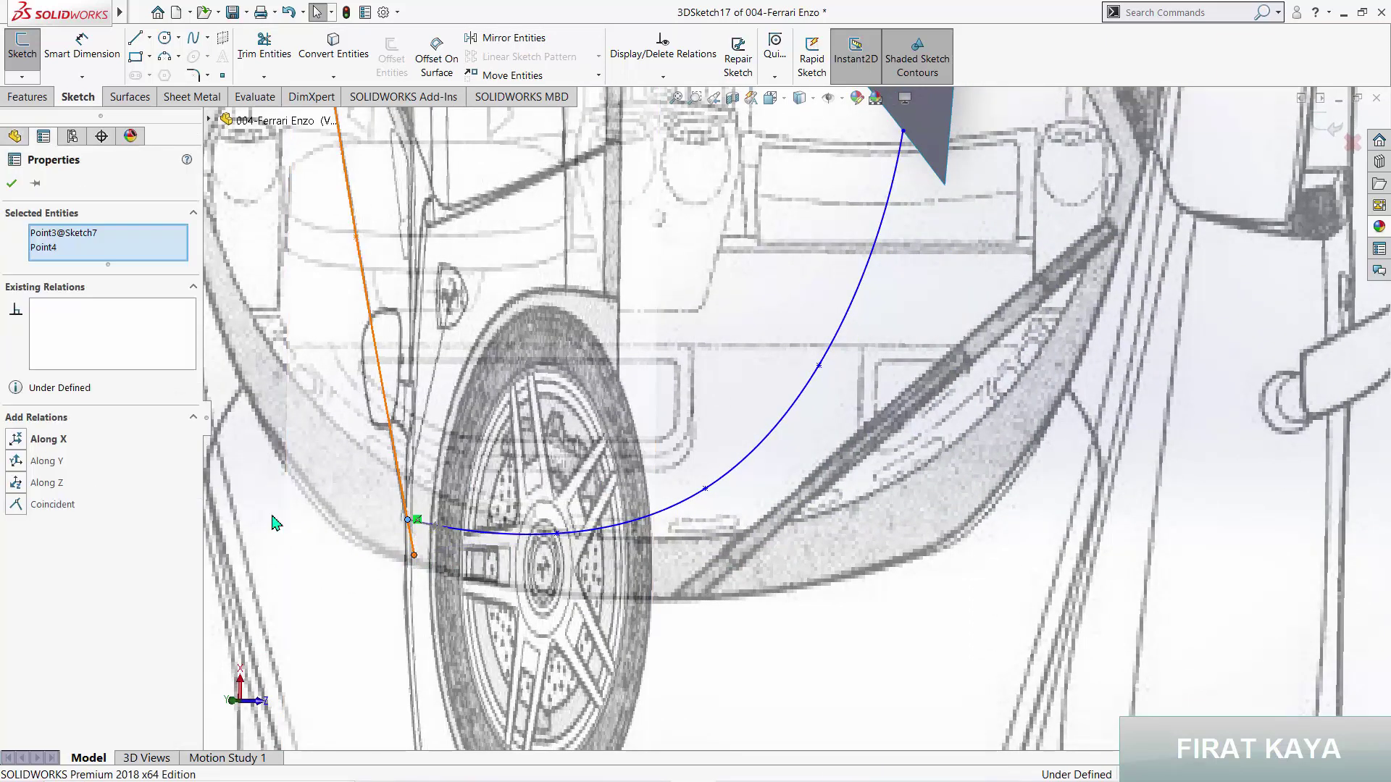
click(15, 509)
key(Escape)
key(ctrl+5)
key(space)
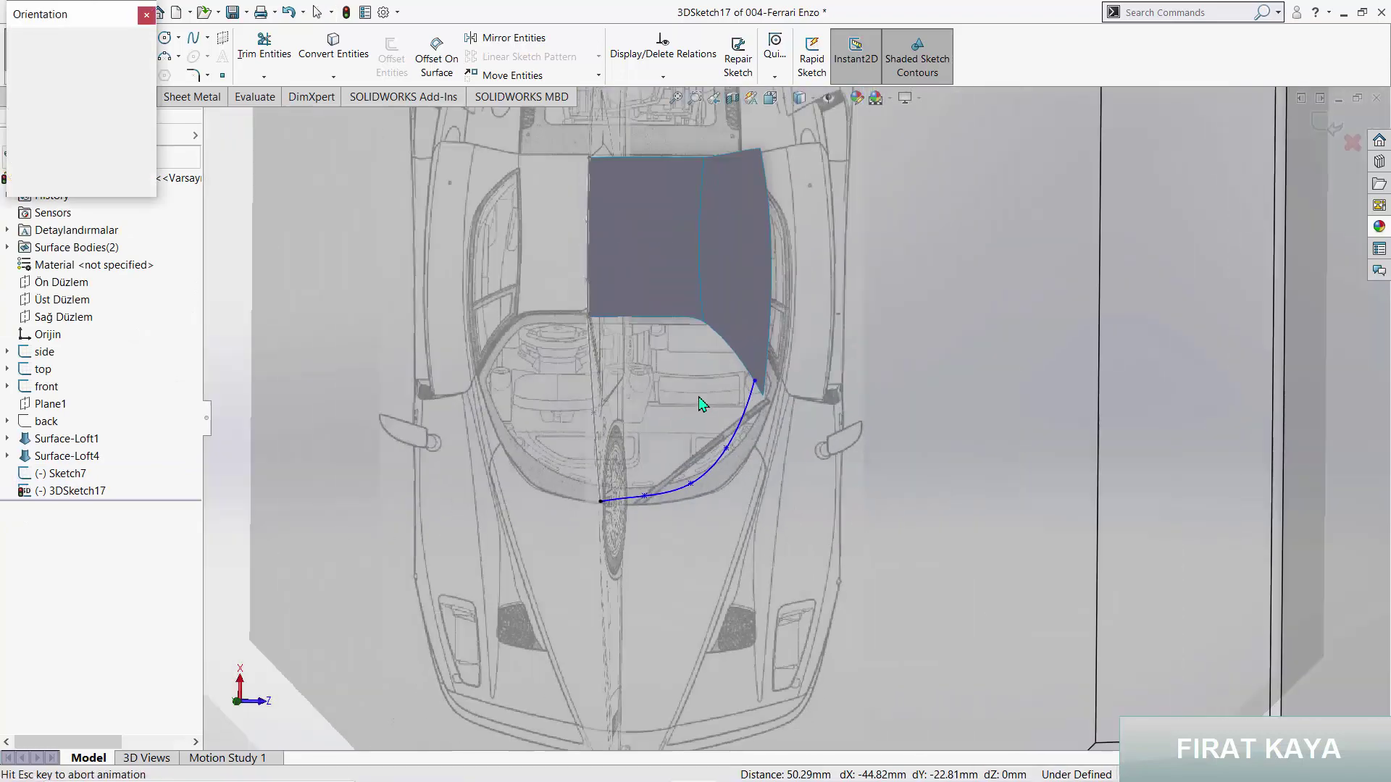
click(616, 467)
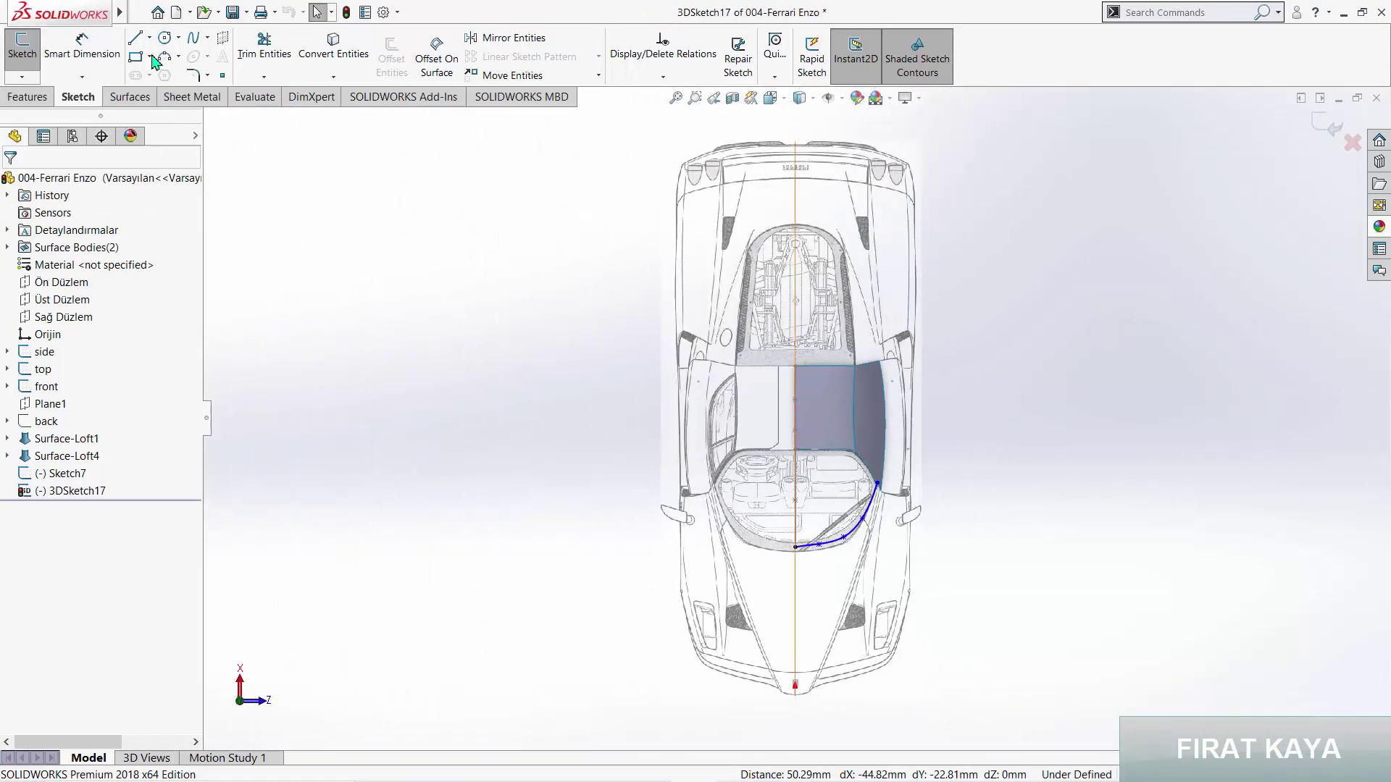
Step: Add a horizontal construction line at the curve's end and check the curve and centreline selection
click(149, 38)
scroll(829, 546, up, 5)
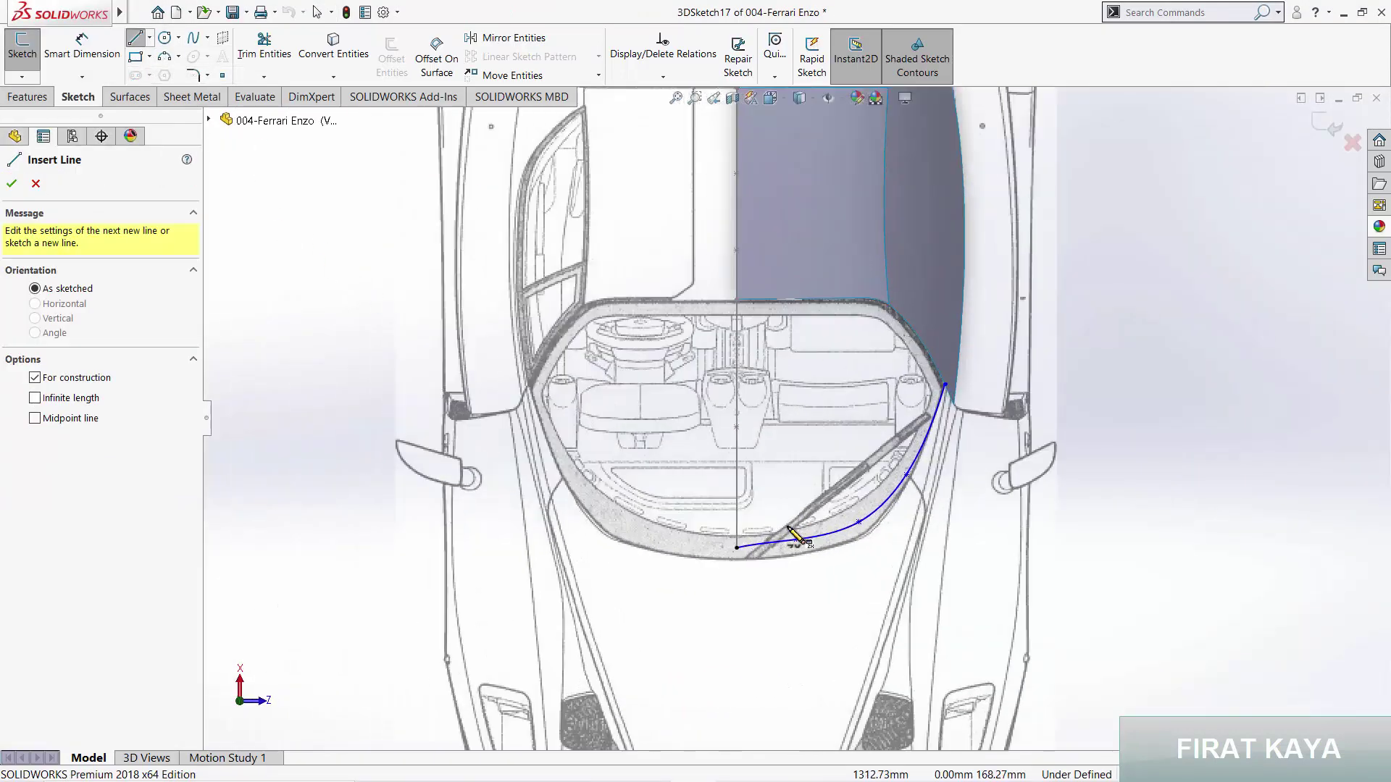
click(728, 547)
click(621, 546)
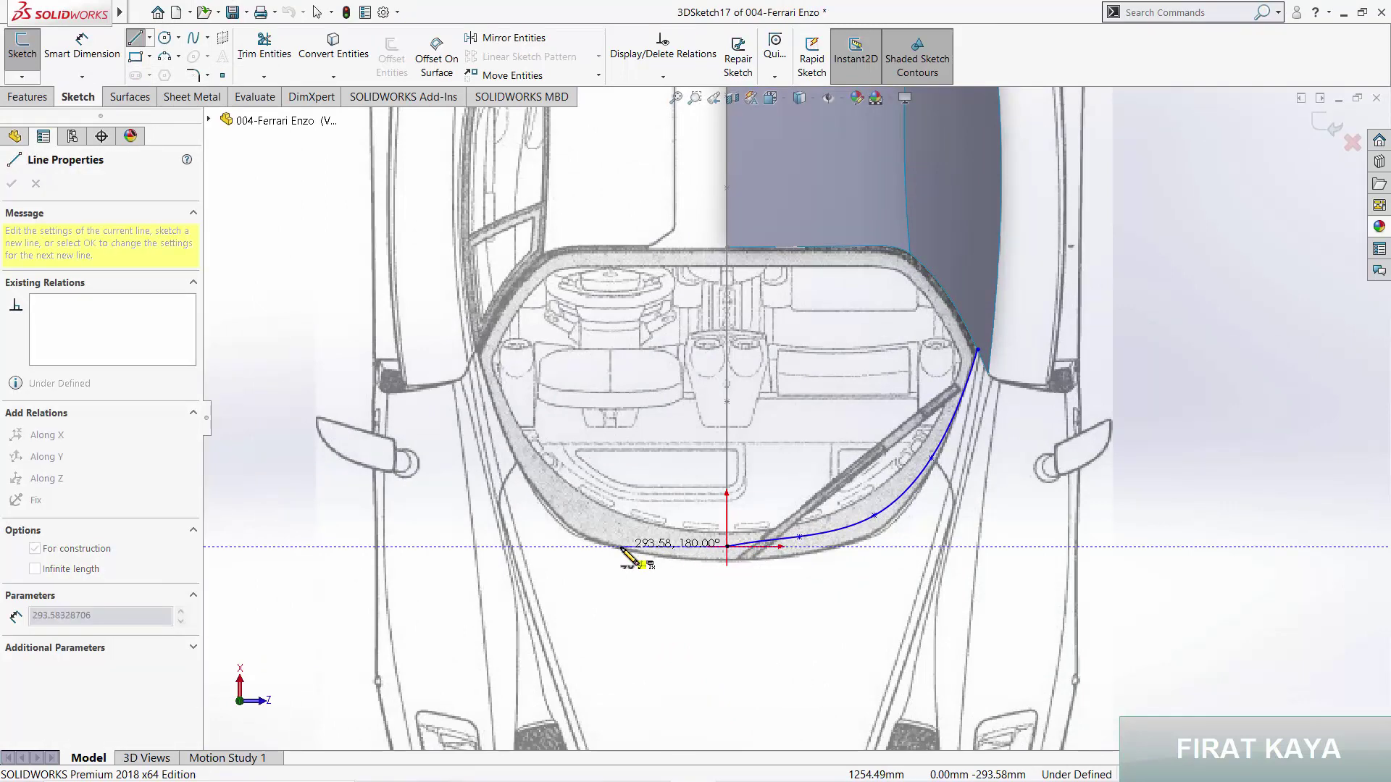
key(Escape)
click(766, 543)
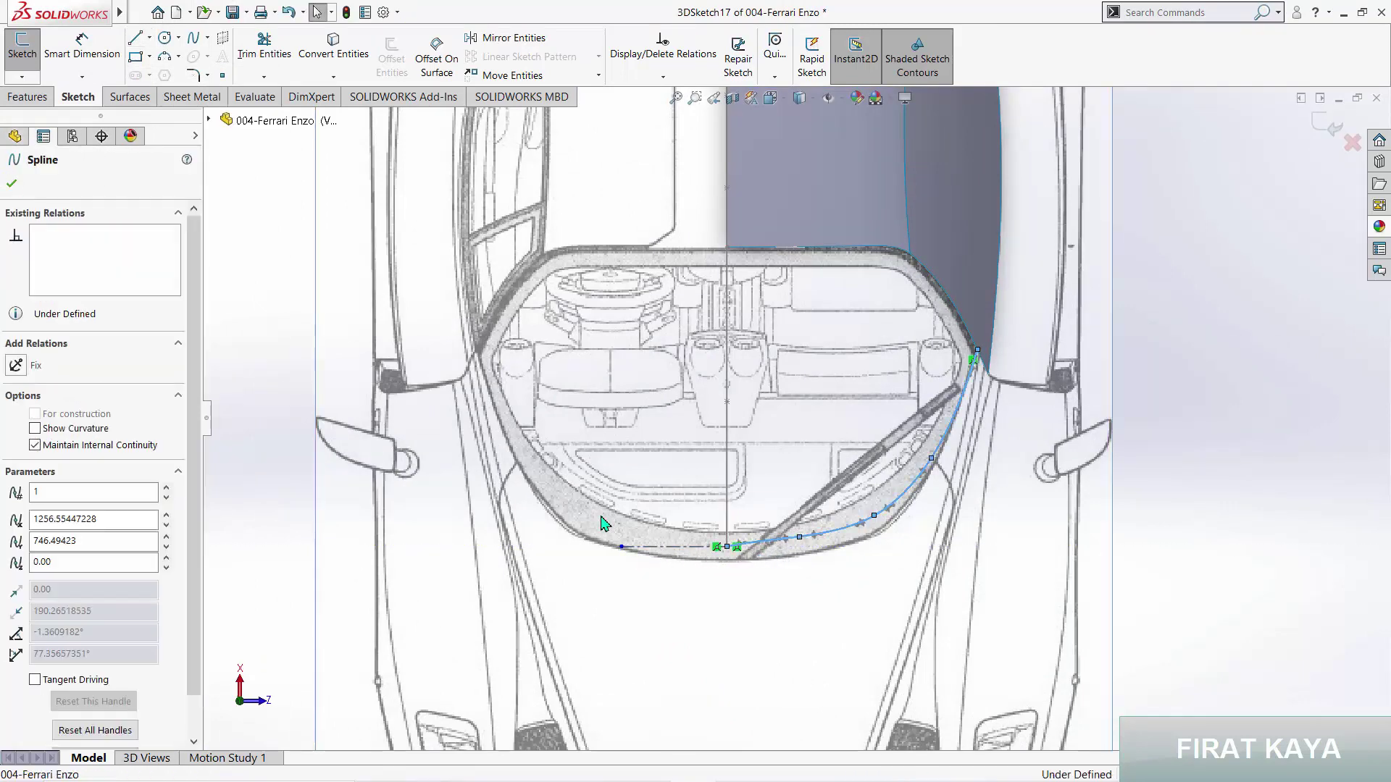
key(Escape)
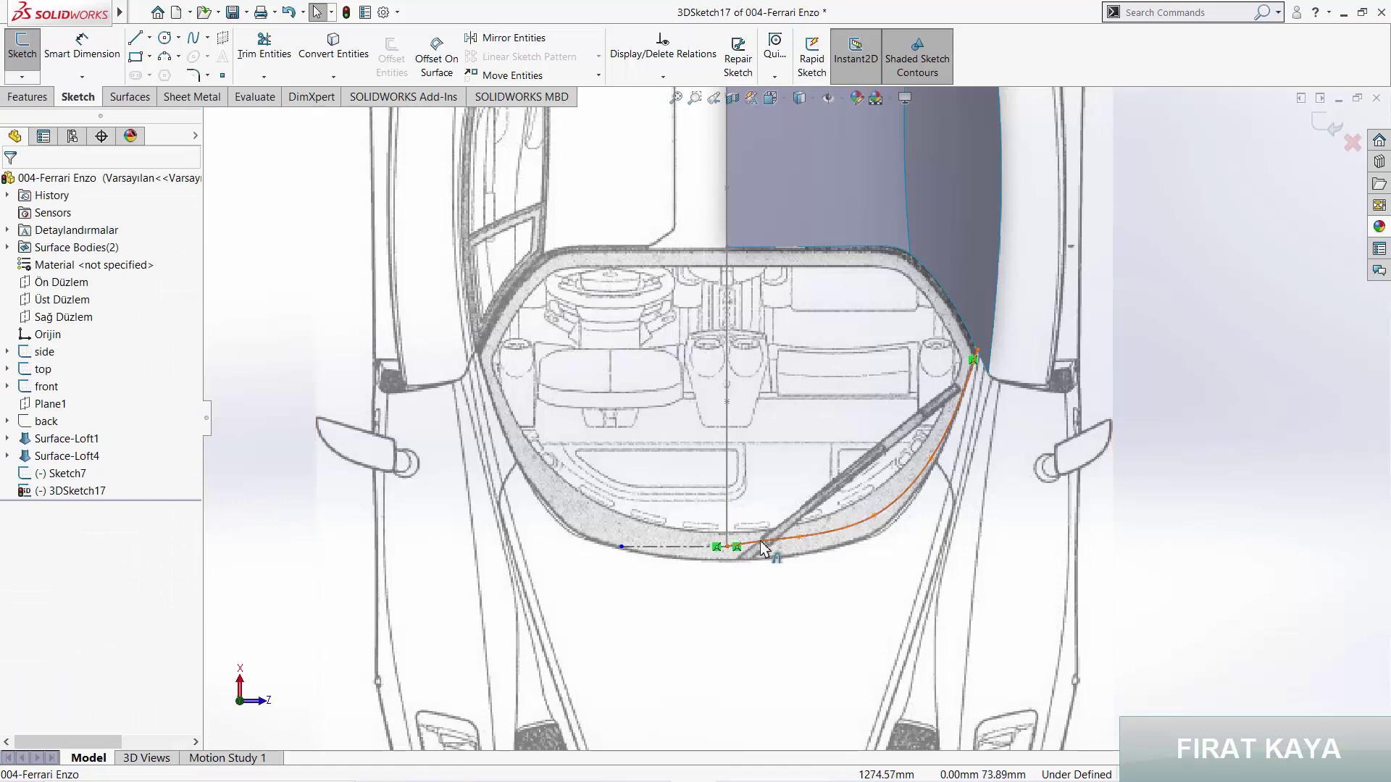
click(735, 549)
click(674, 546)
ctrl+click(768, 542)
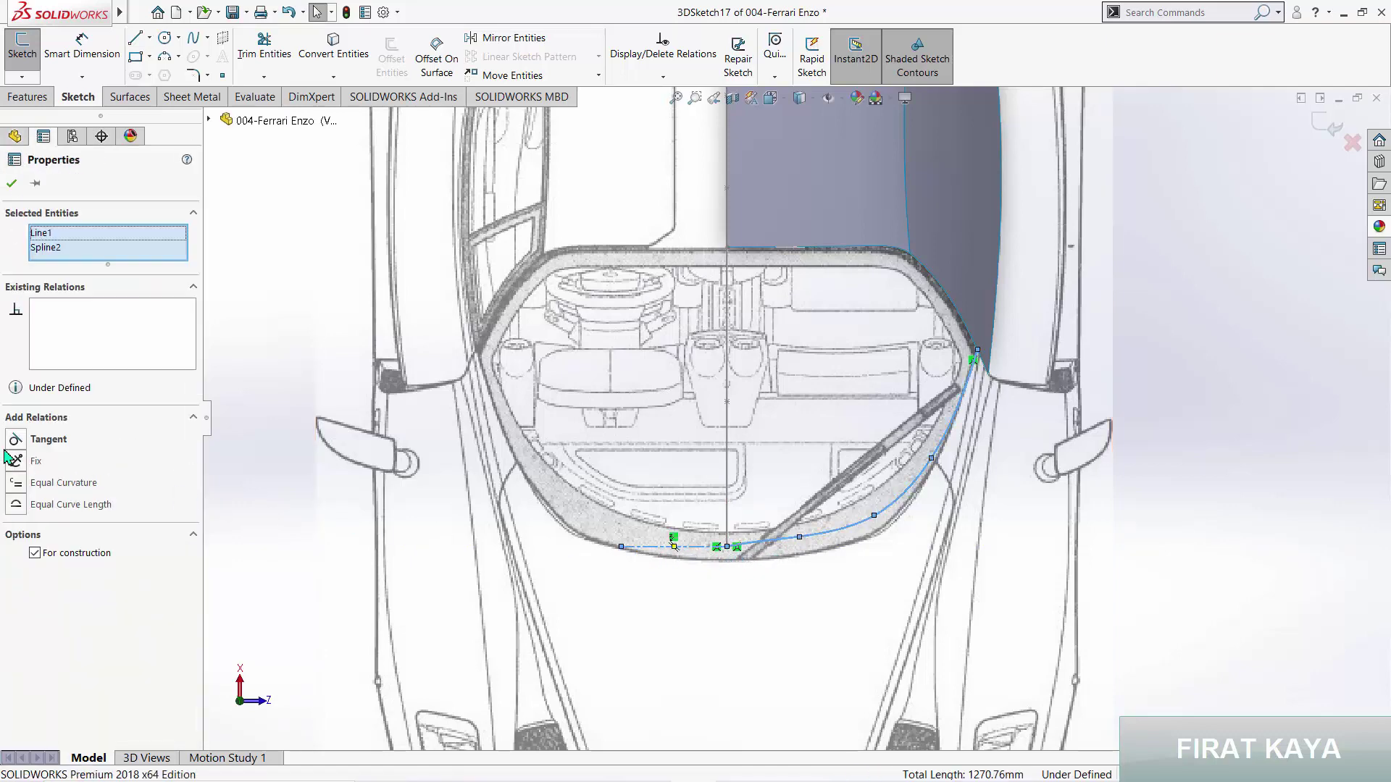
key(Escape)
Step: Drag the spline points in top view to follow the windshield outline
scroll(858, 527, down, 3)
scroll(891, 482, down, 3)
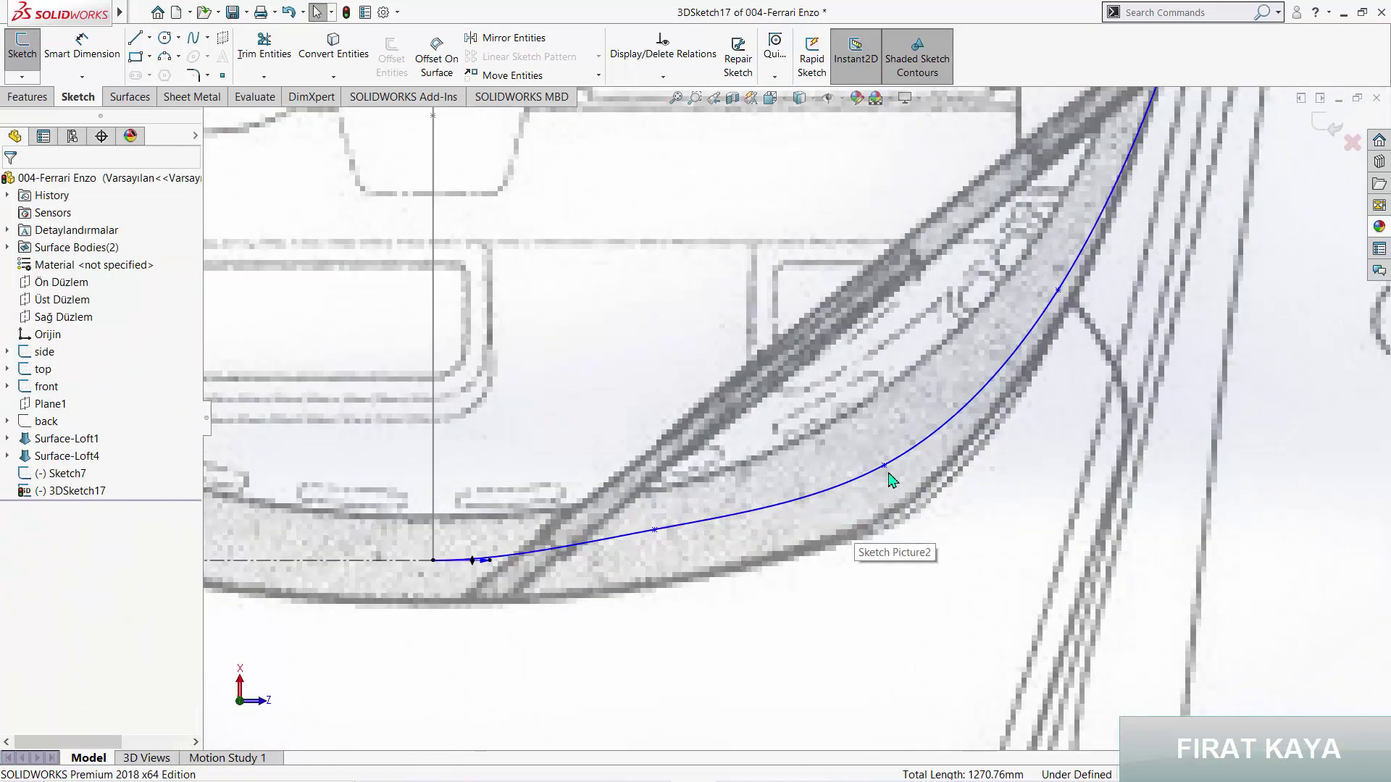
drag(885, 465, 917, 466)
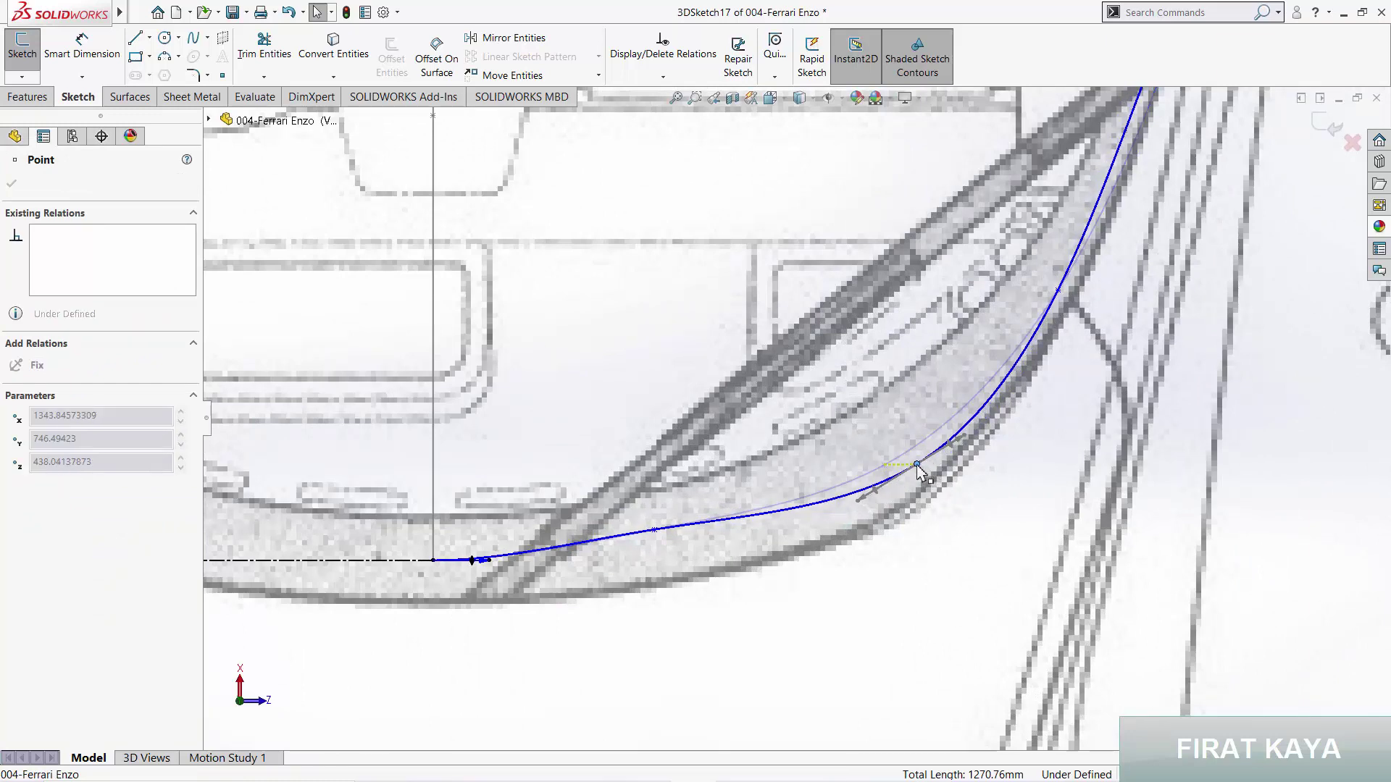
drag(654, 529, 658, 559)
scroll(900, 460, up, 3)
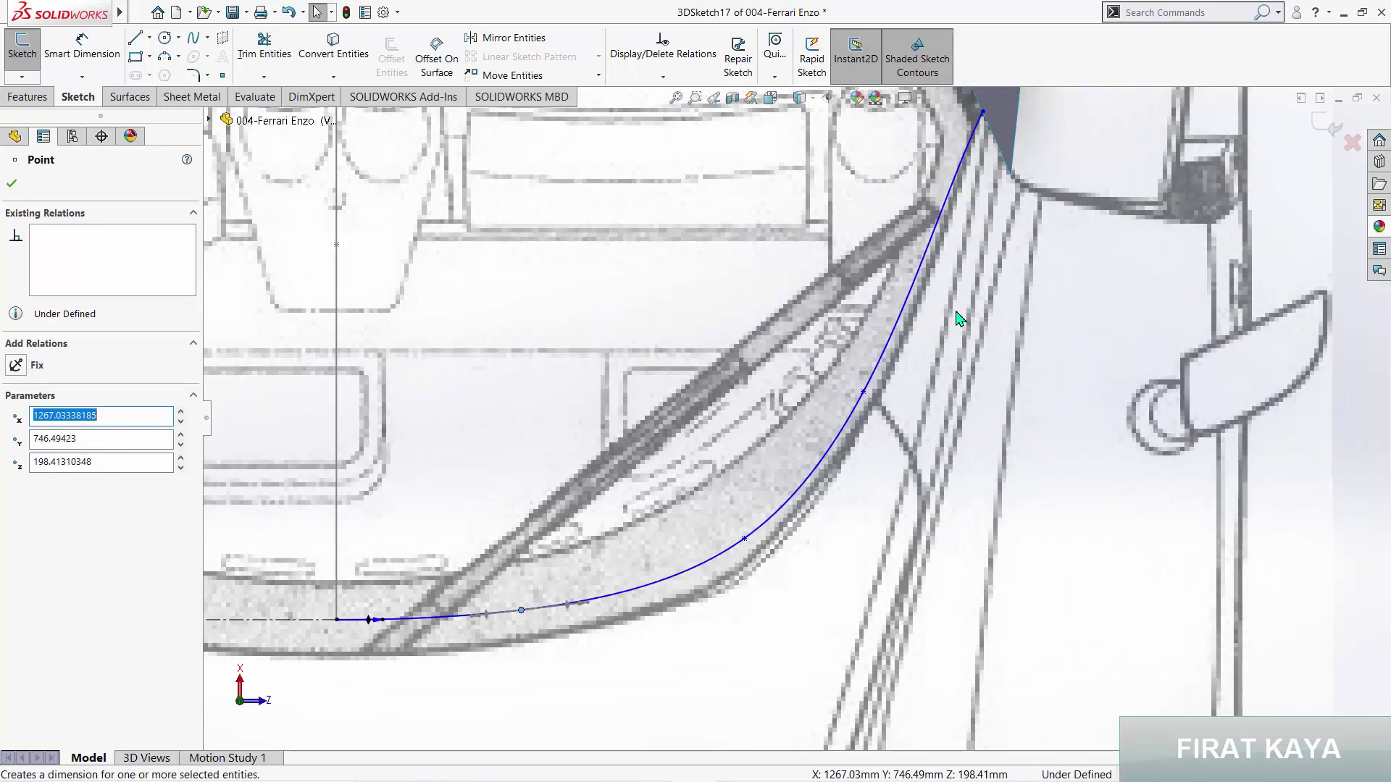
scroll(966, 320, down, 3)
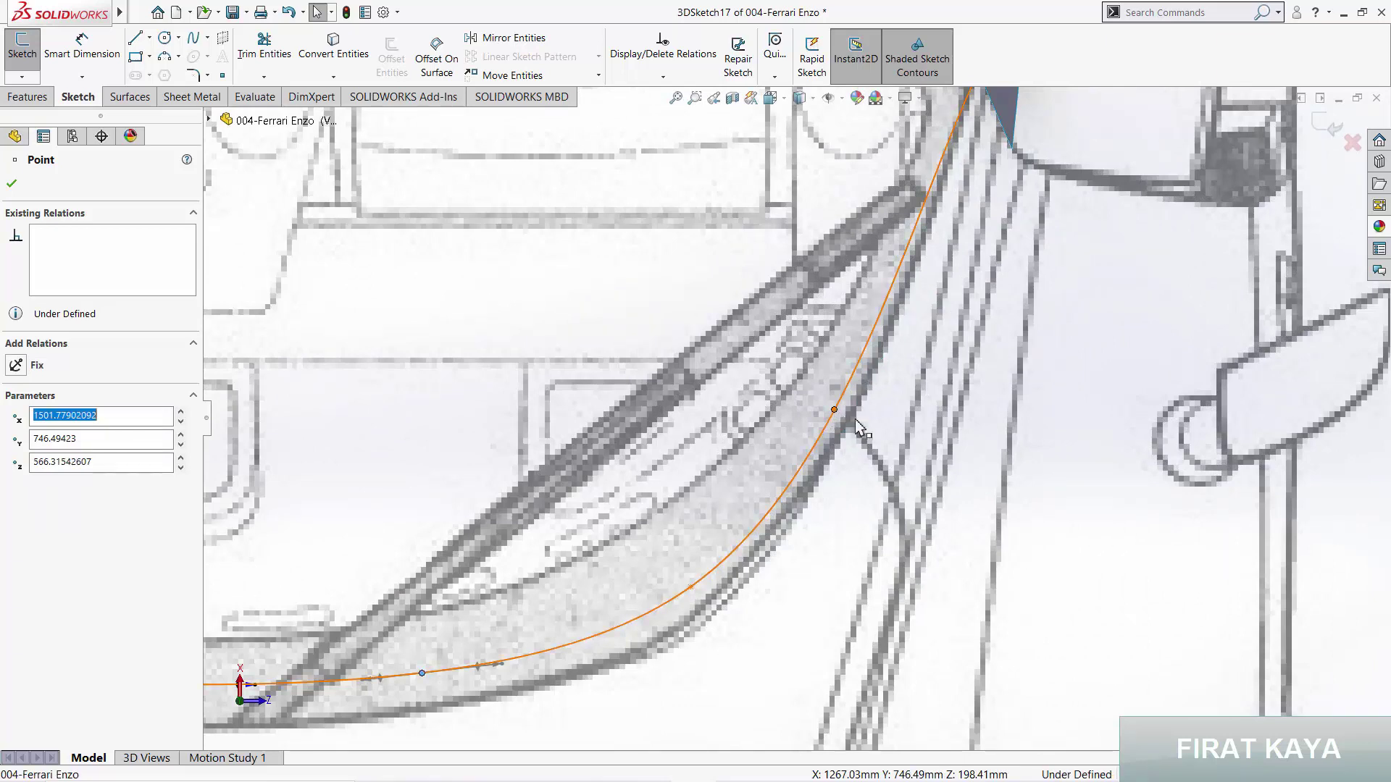
scroll(896, 249, down, 2)
key(Escape)
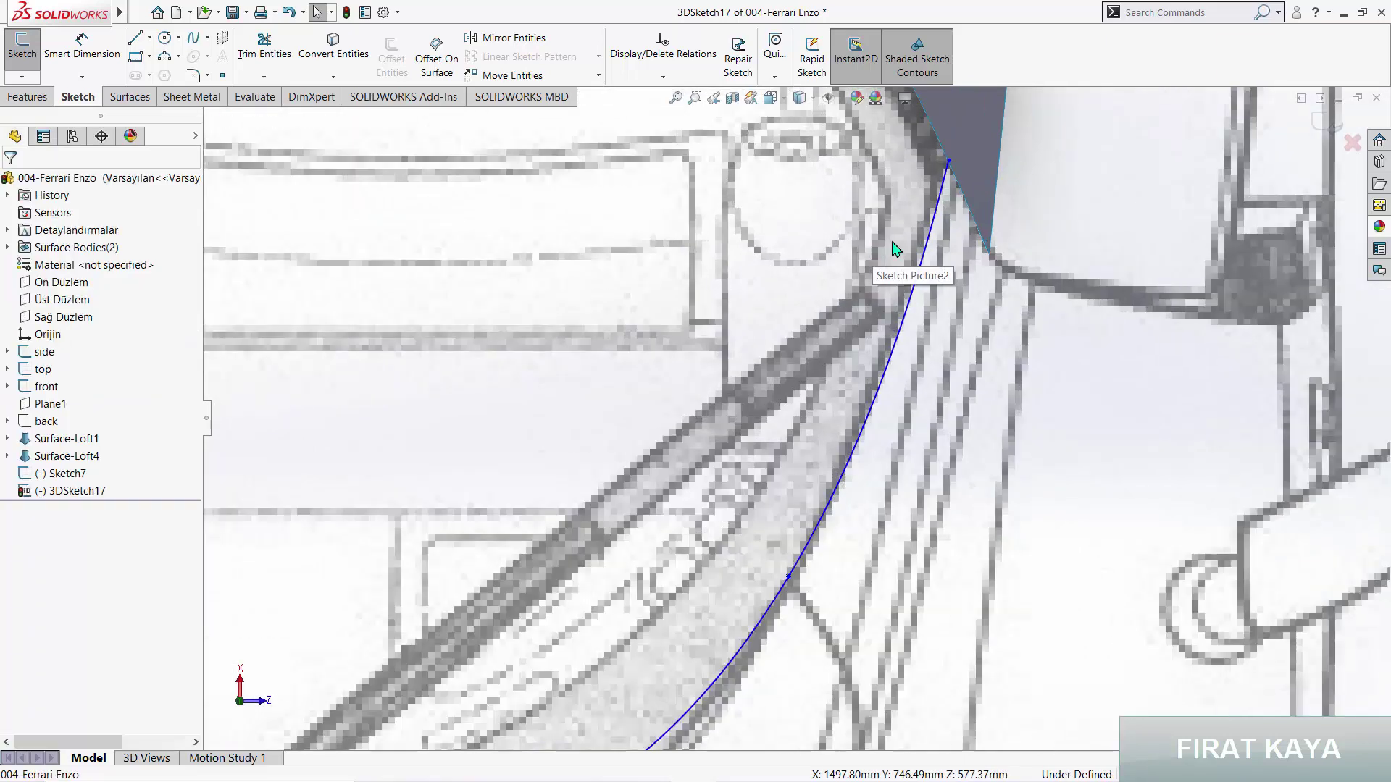
ctrl+middle_drag(831, 491, 904, 328)
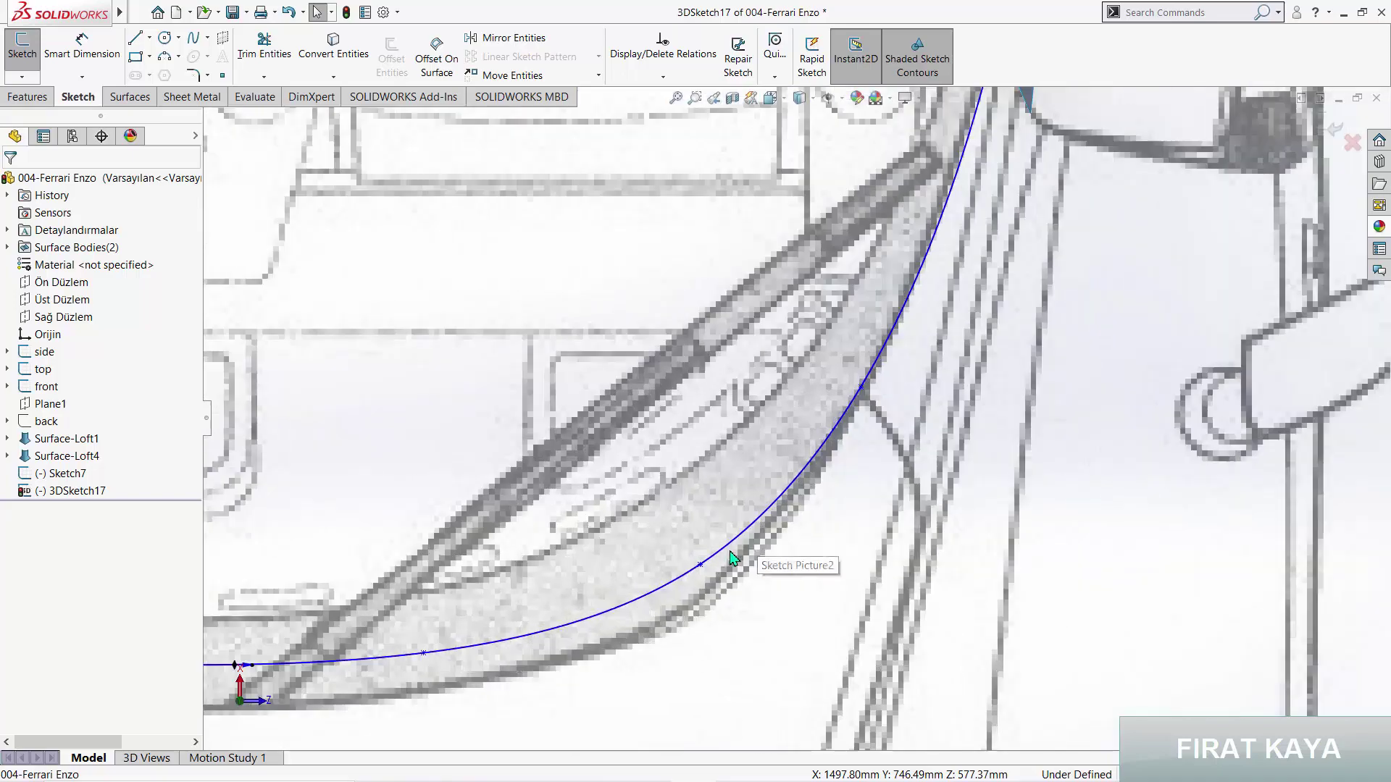
click(706, 569)
scroll(706, 570, up, 3)
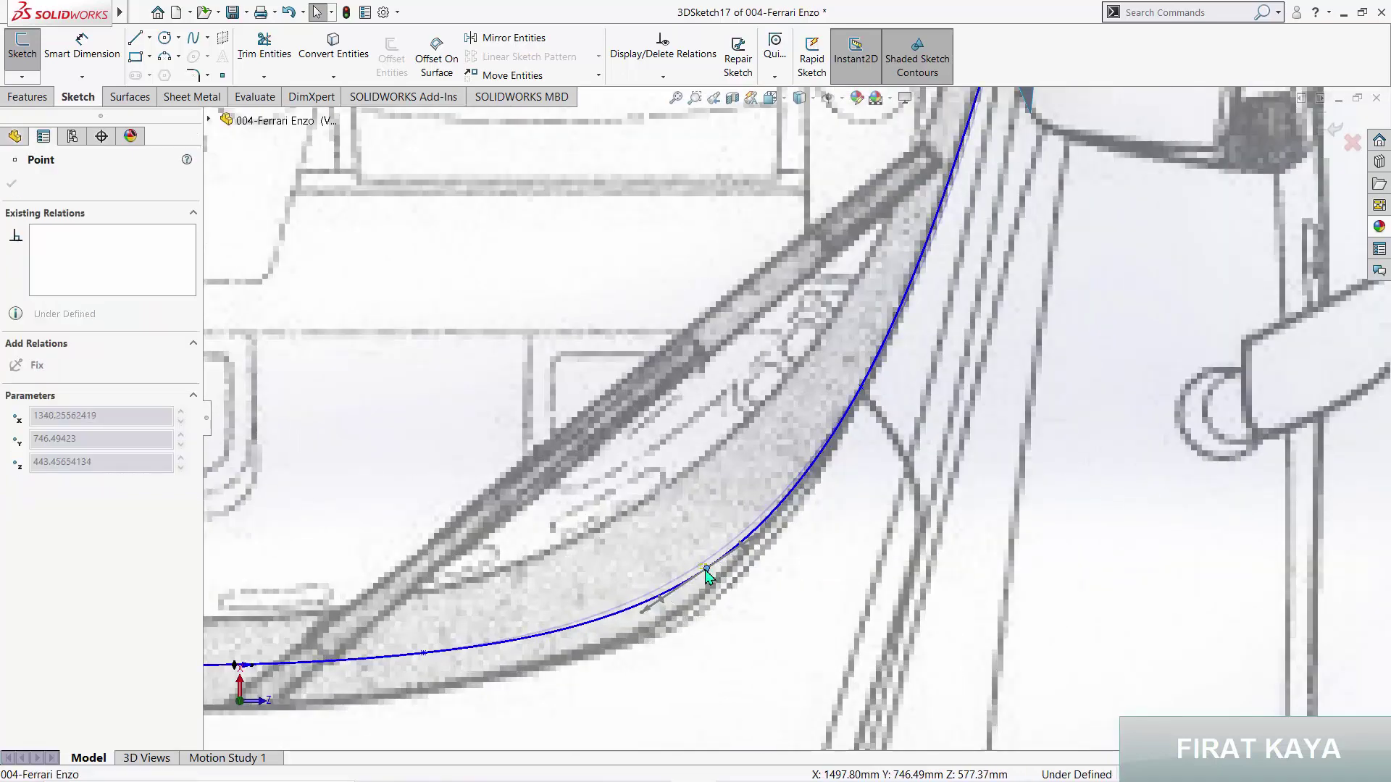
key(Escape)
scroll(706, 507, up, 5)
middle_drag(692, 228, 699, 242)
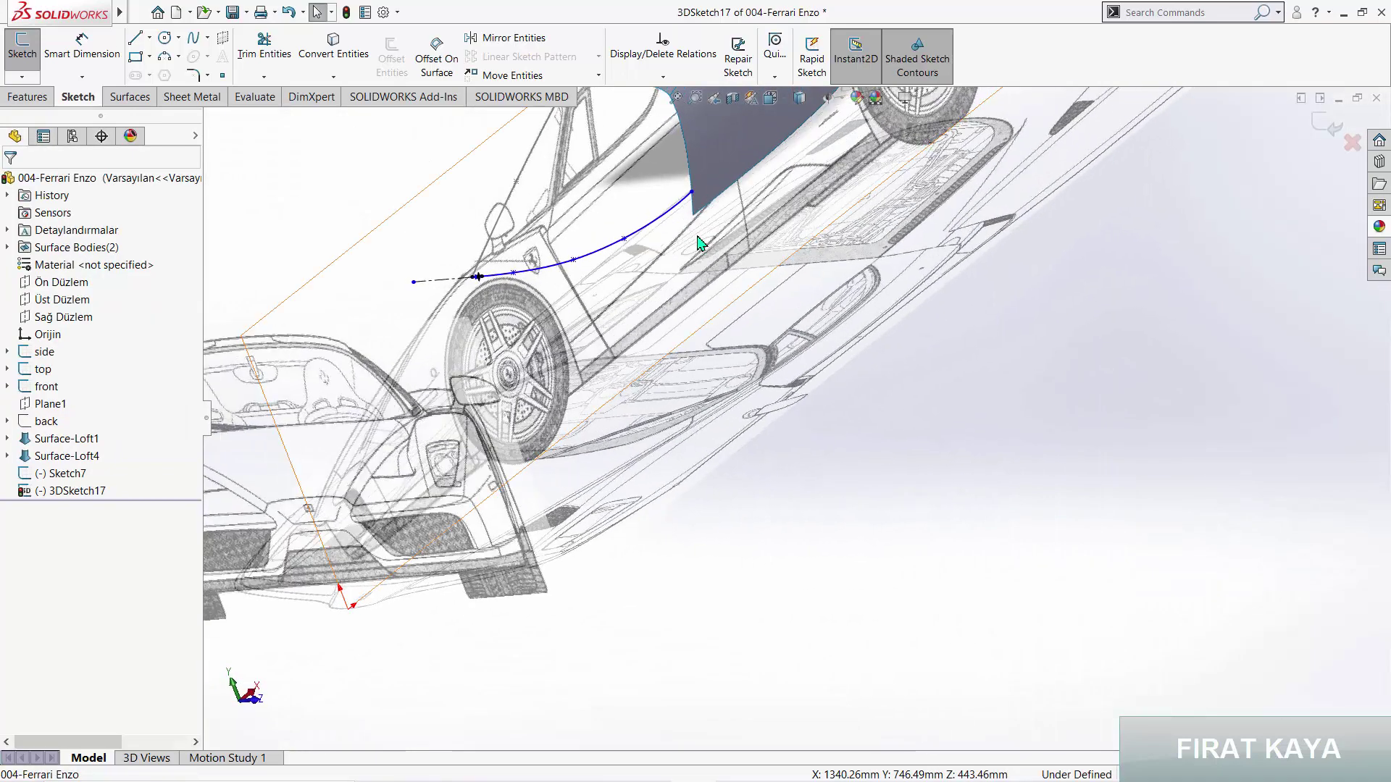
Step: In front view, attach the spline's end onto the Surface-Loft edge
key(space)
click(623, 509)
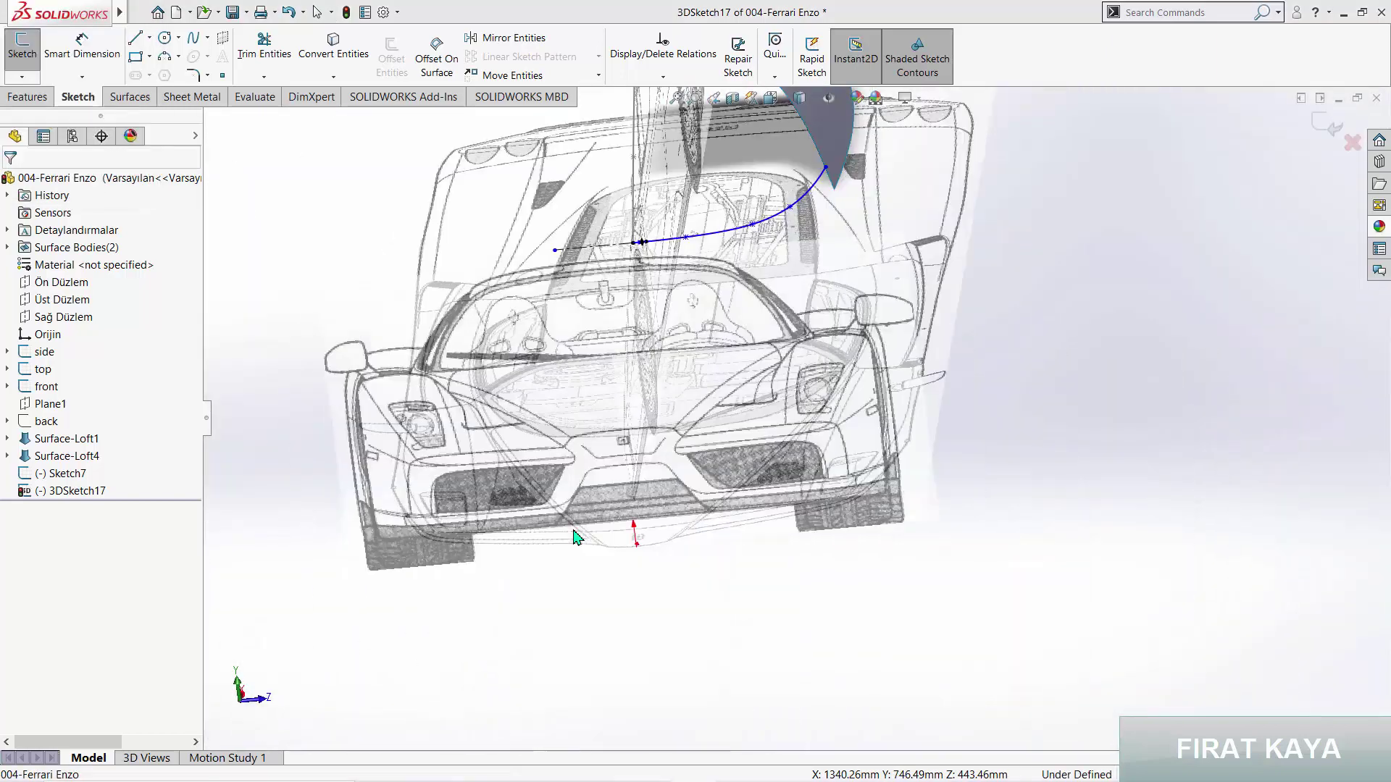
scroll(938, 365, down, 5)
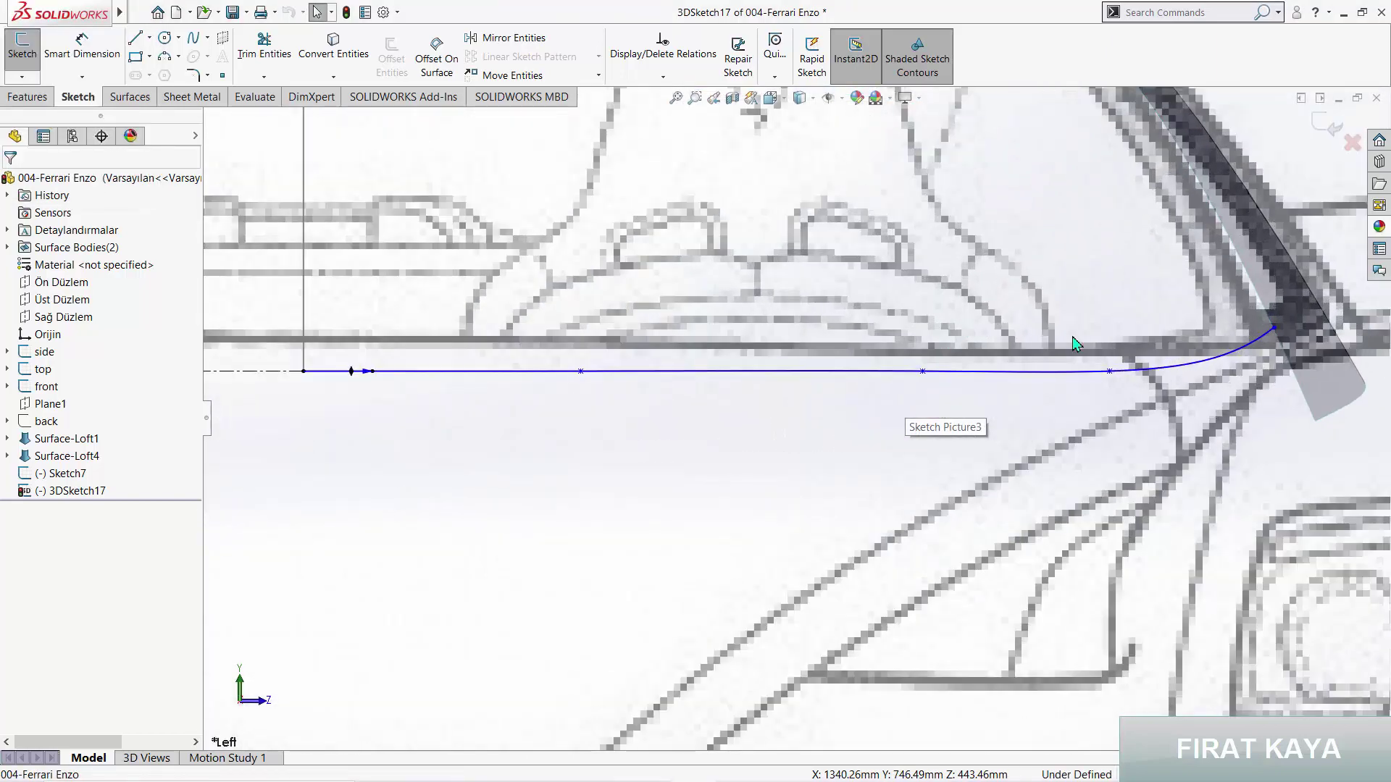
scroll(1164, 365, down, 2)
scroll(1202, 359, down, 1)
drag(1289, 310, 1302, 338)
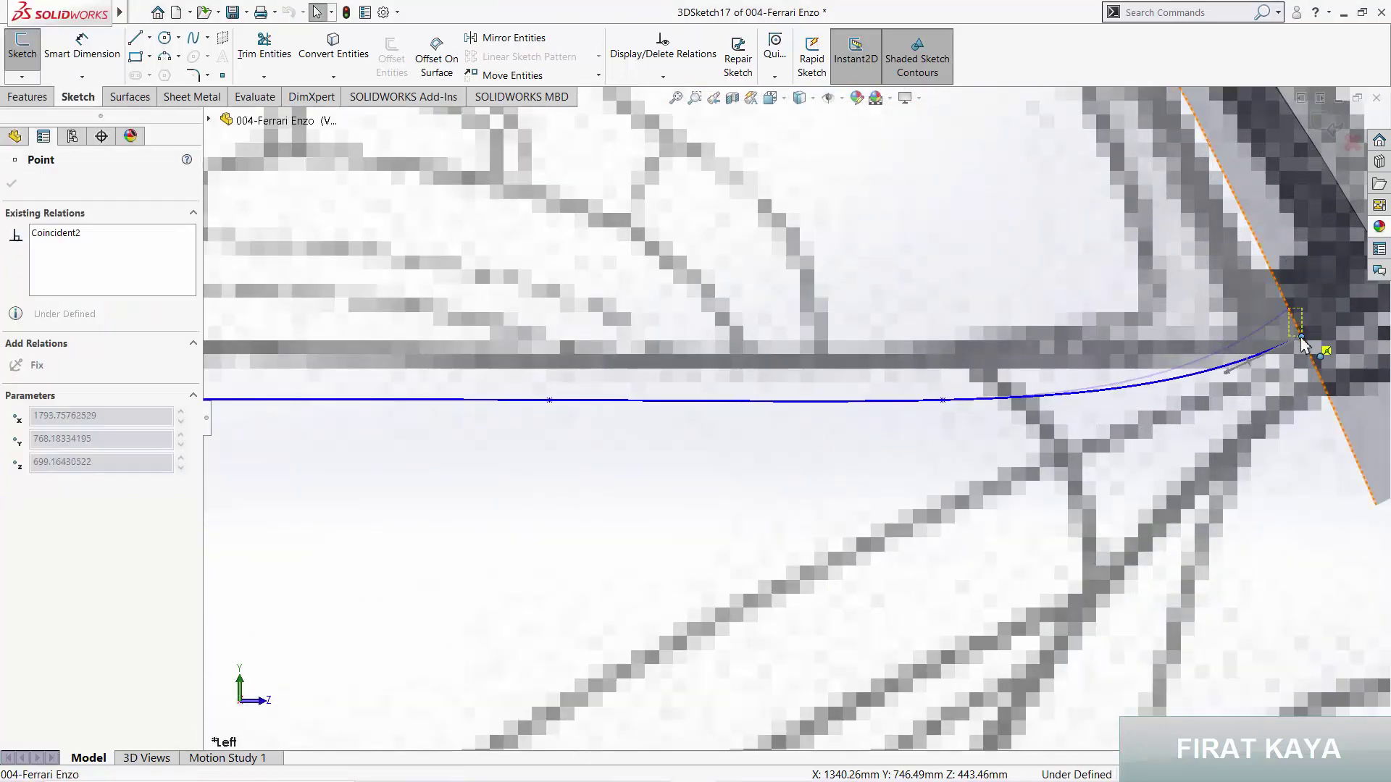
key(Escape)
Step: Lift a spline point to match the front blueprint
scroll(689, 400, up, 3)
scroll(655, 398, down, 1)
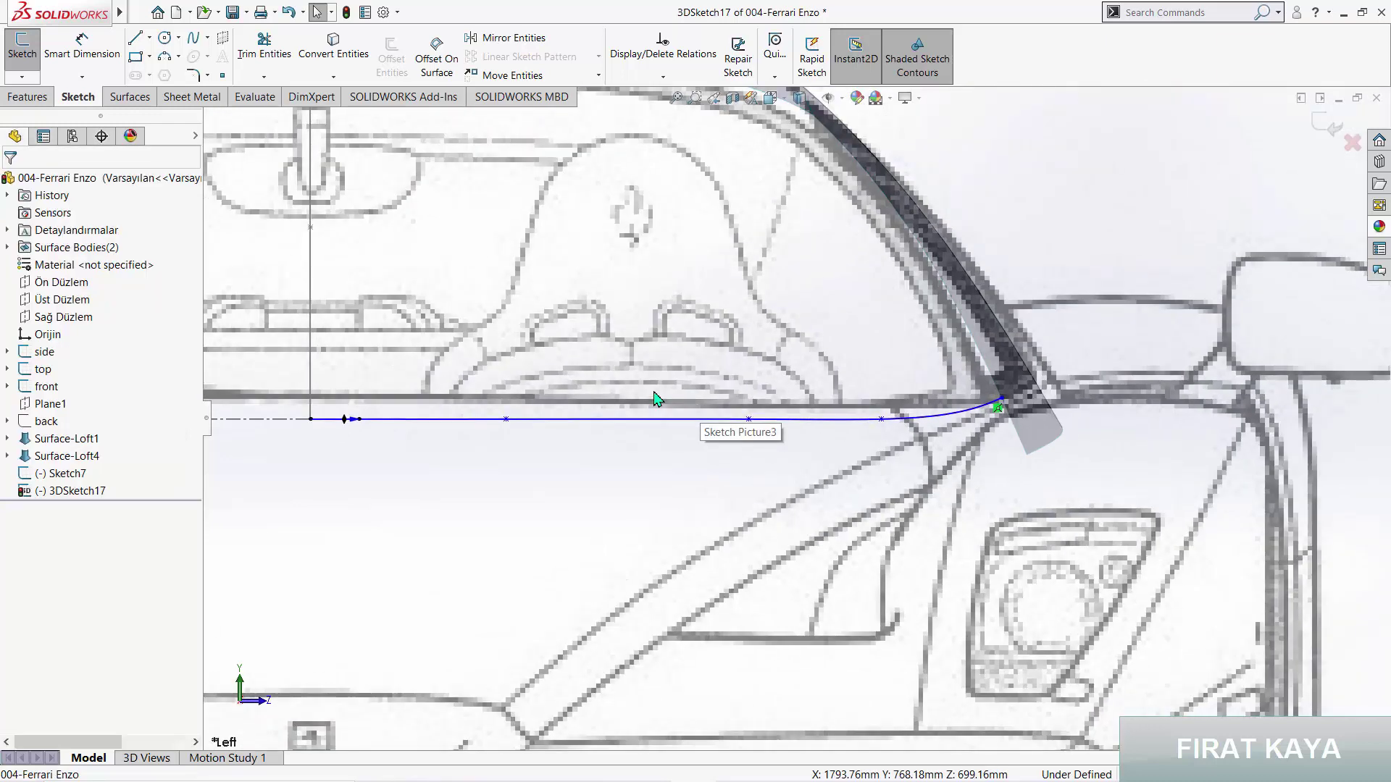
scroll(892, 410, down, 3)
scroll(893, 410, down, 2)
mouse_move(985, 451)
mouse_down()
mouse_move(993, 442)
mouse_move(934, 453)
mouse_up()
scroll(869, 444, up, 3)
scroll(854, 428, up, 2)
scroll(797, 384, up, 2)
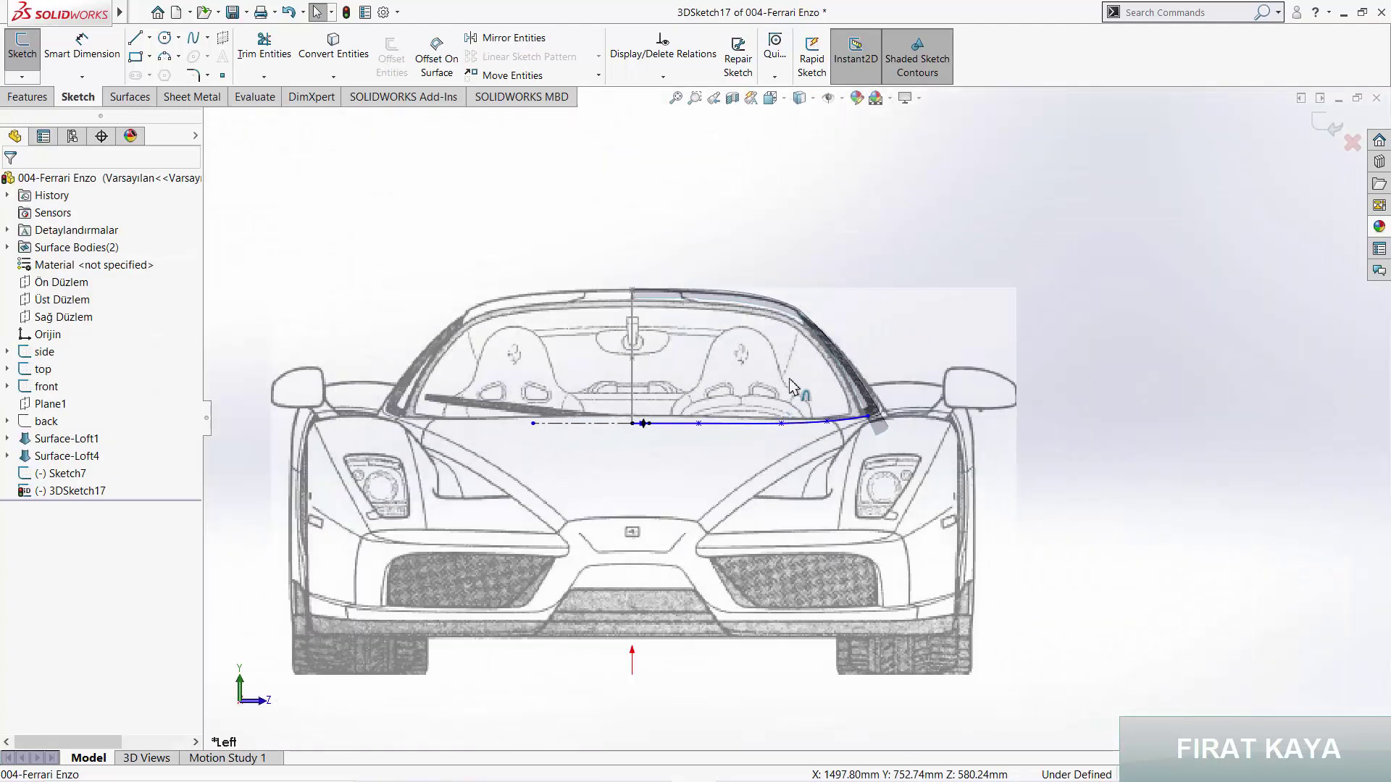
scroll(789, 380, down, 2)
Step: In side view, nudge a spline point onto the door line
key(ctrl+1)
key(space)
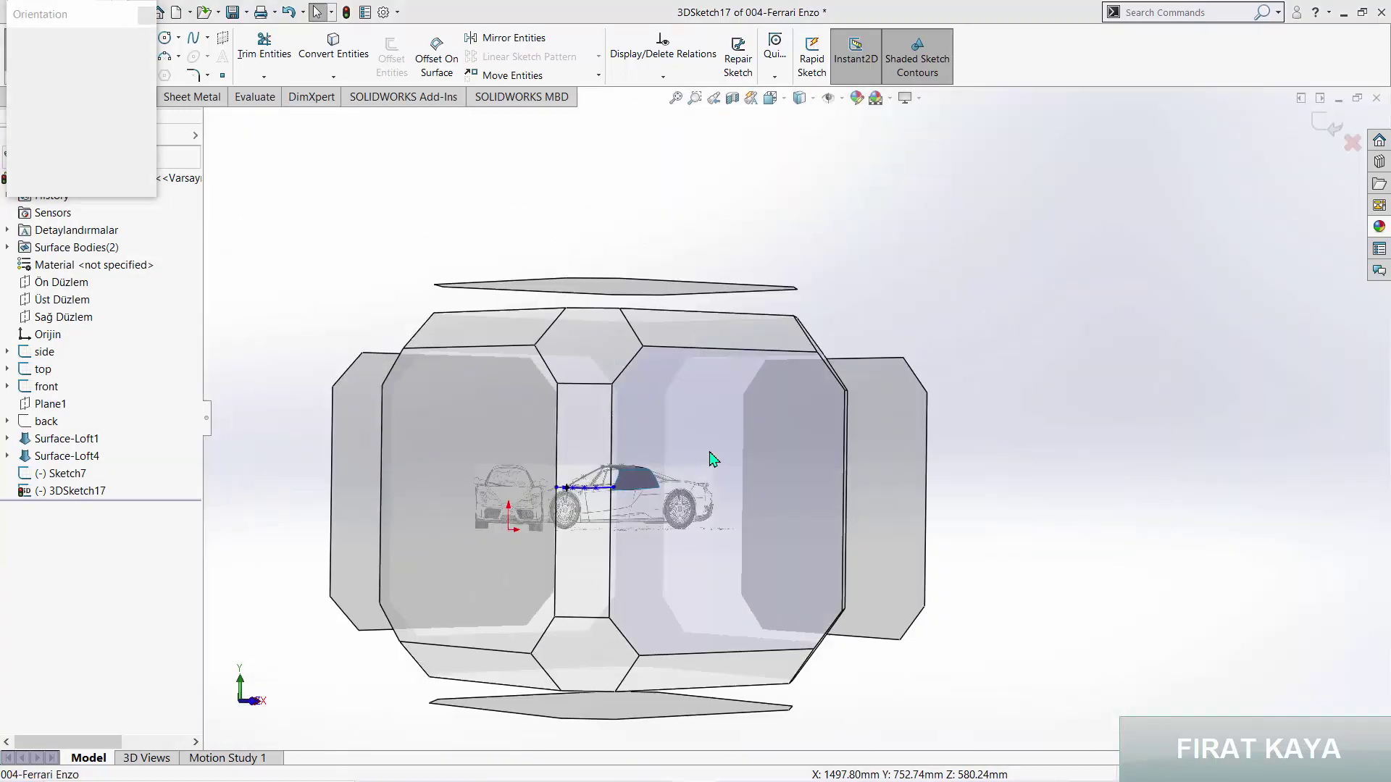
click(710, 457)
scroll(723, 398, up, 3)
scroll(724, 398, down, 3)
scroll(724, 406, down, 3)
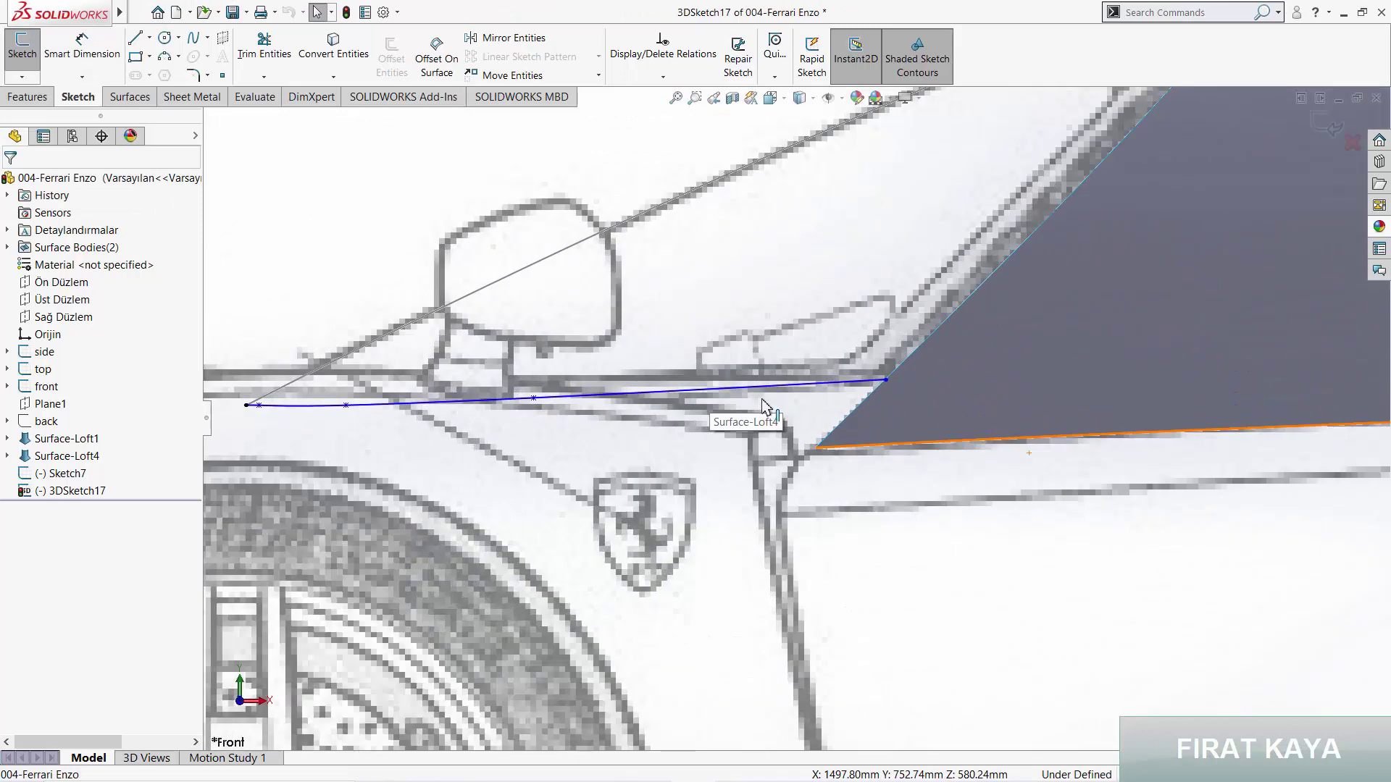
scroll(757, 419, down, 4)
scroll(757, 419, up, 2)
scroll(575, 432, down, 2)
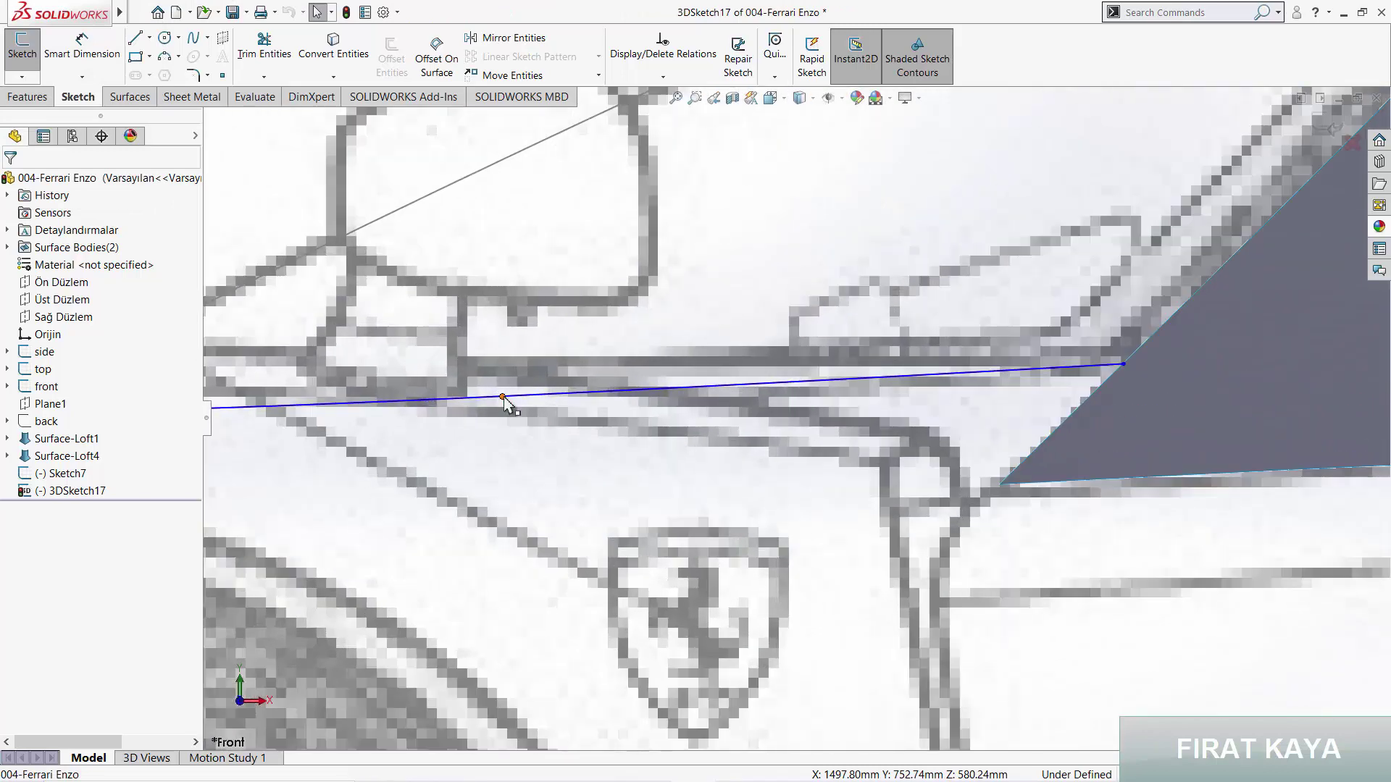
drag(502, 397, 505, 408)
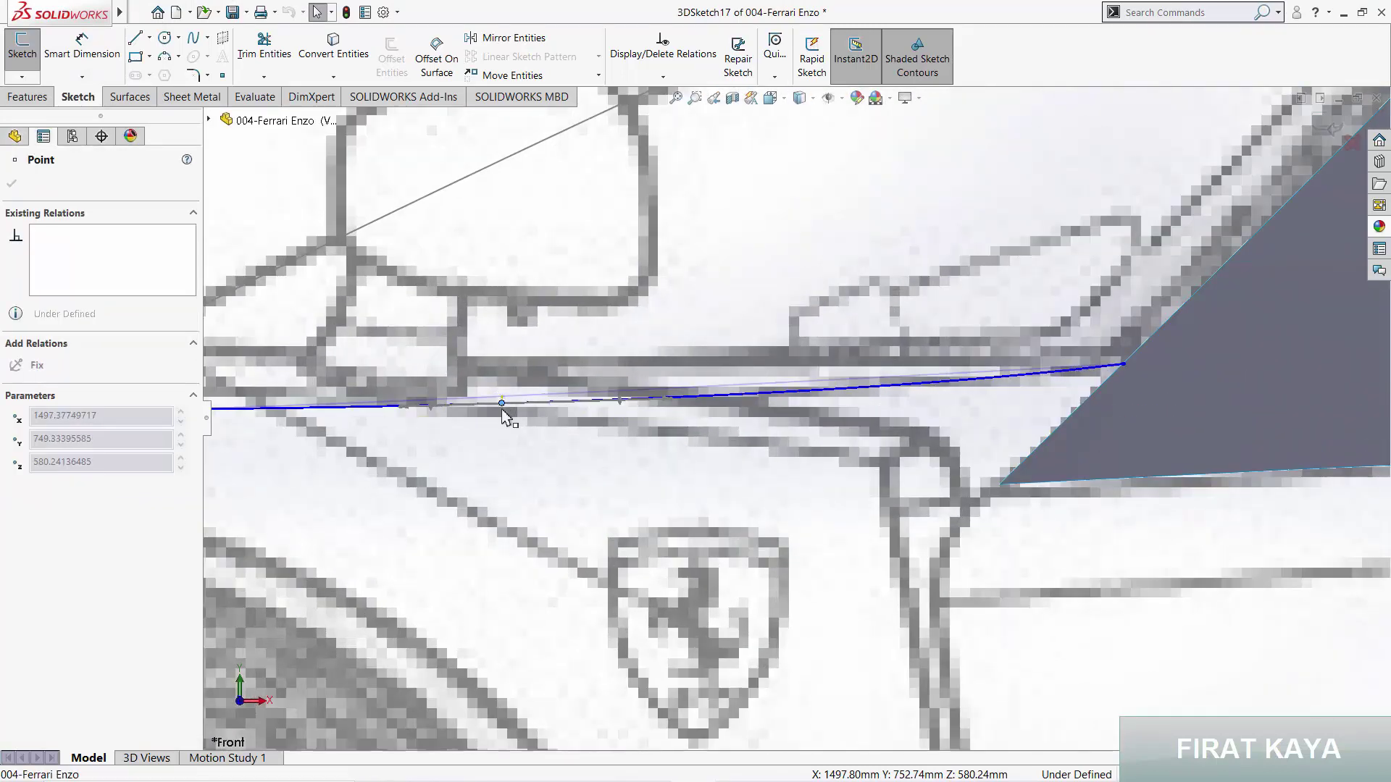
click(510, 442)
scroll(512, 463, up, 3)
scroll(652, 427, up, 3)
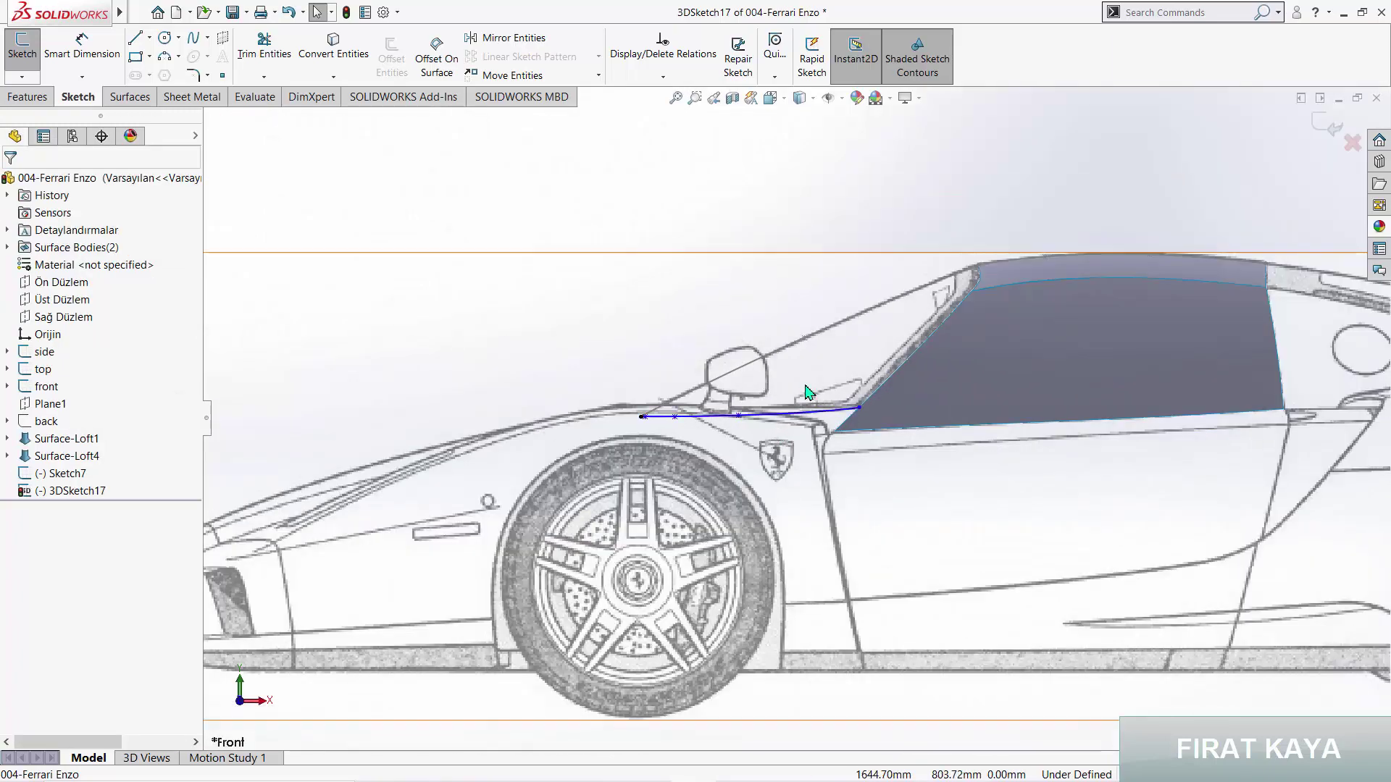
Step: Check the curve from the top view and exit 3DSketch17
key(space)
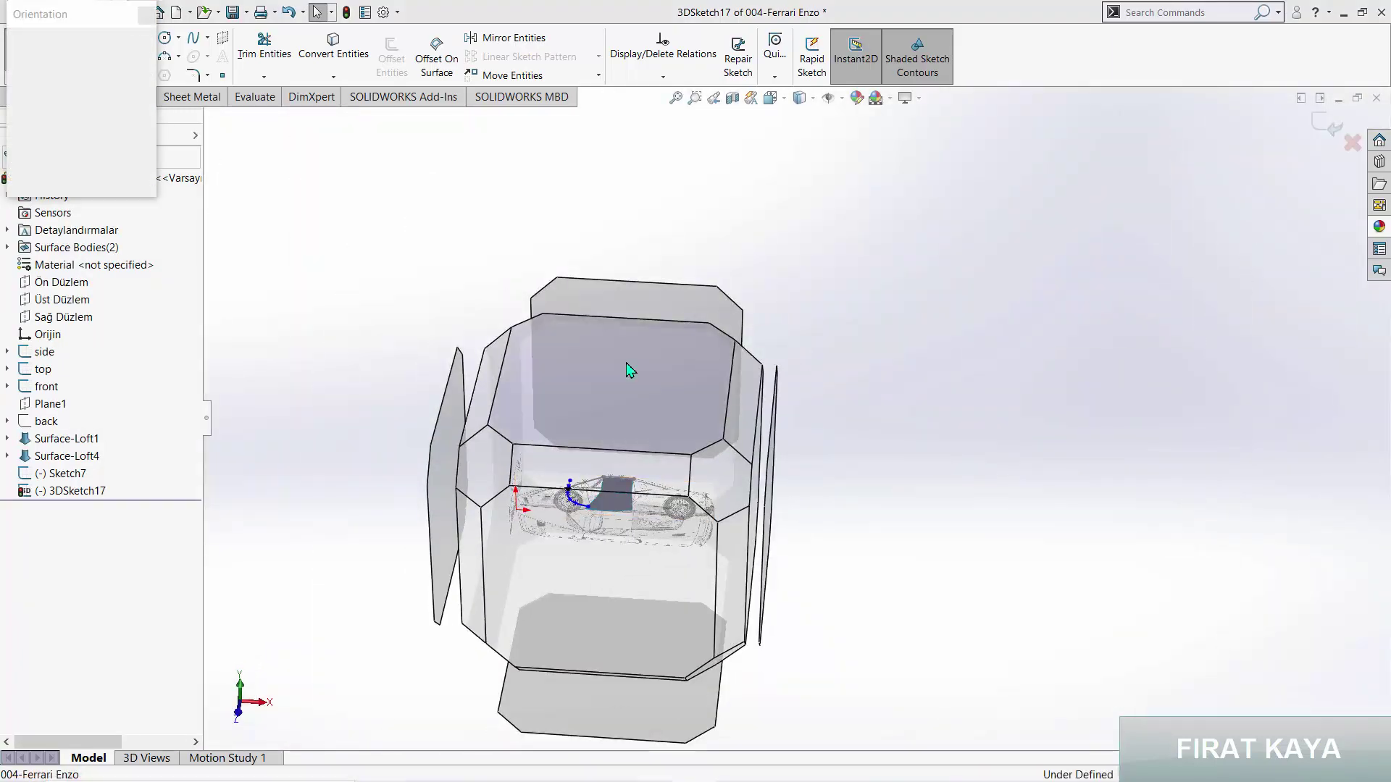
click(628, 367)
scroll(706, 489, down, 5)
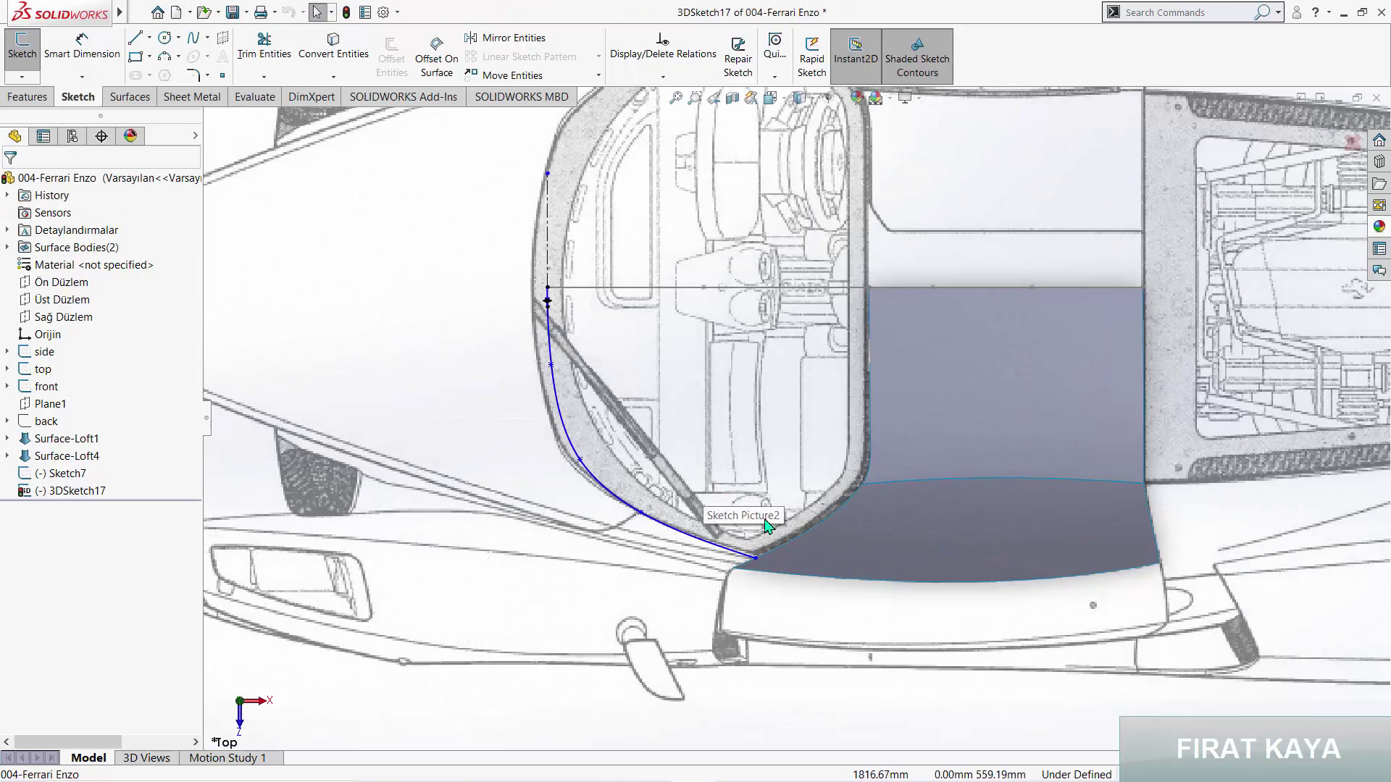
scroll(766, 523, down, 3)
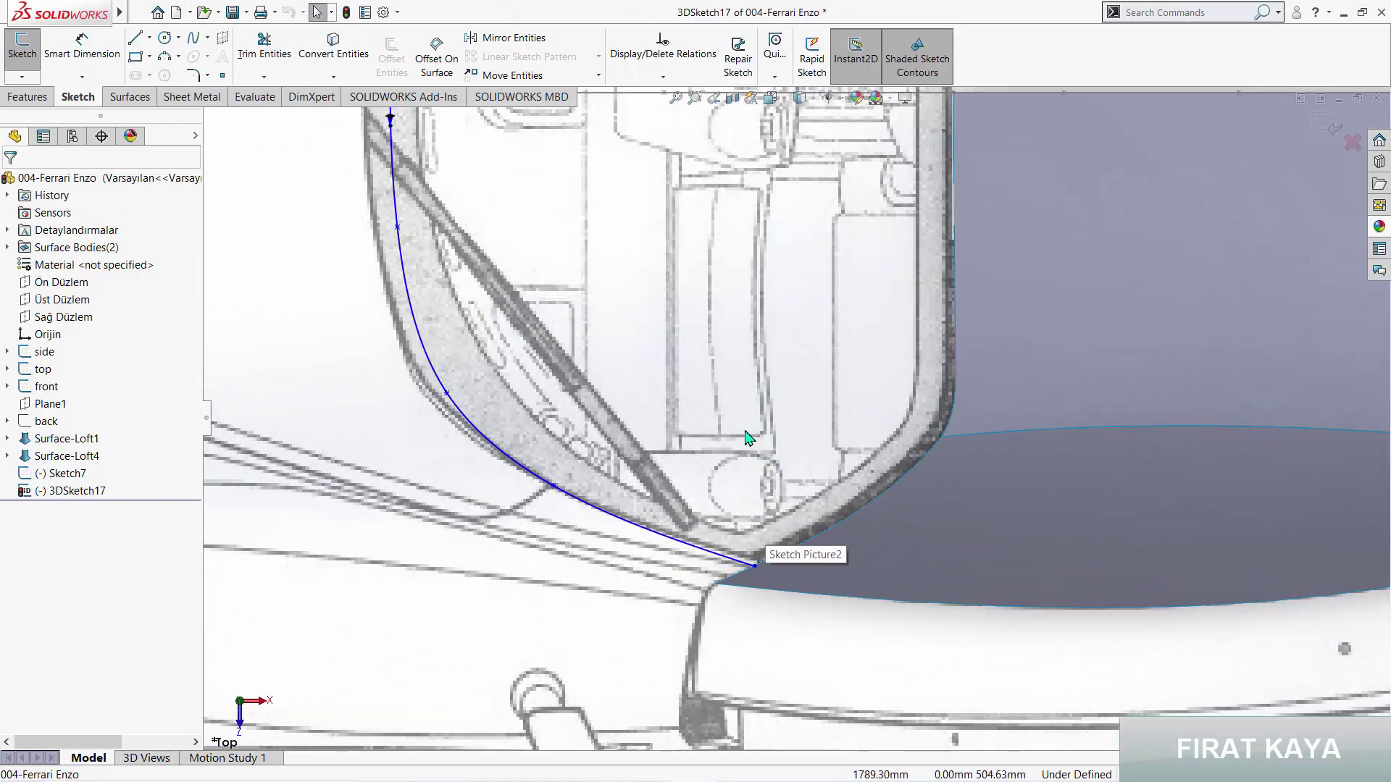
scroll(746, 437, up, 3)
click(1332, 129)
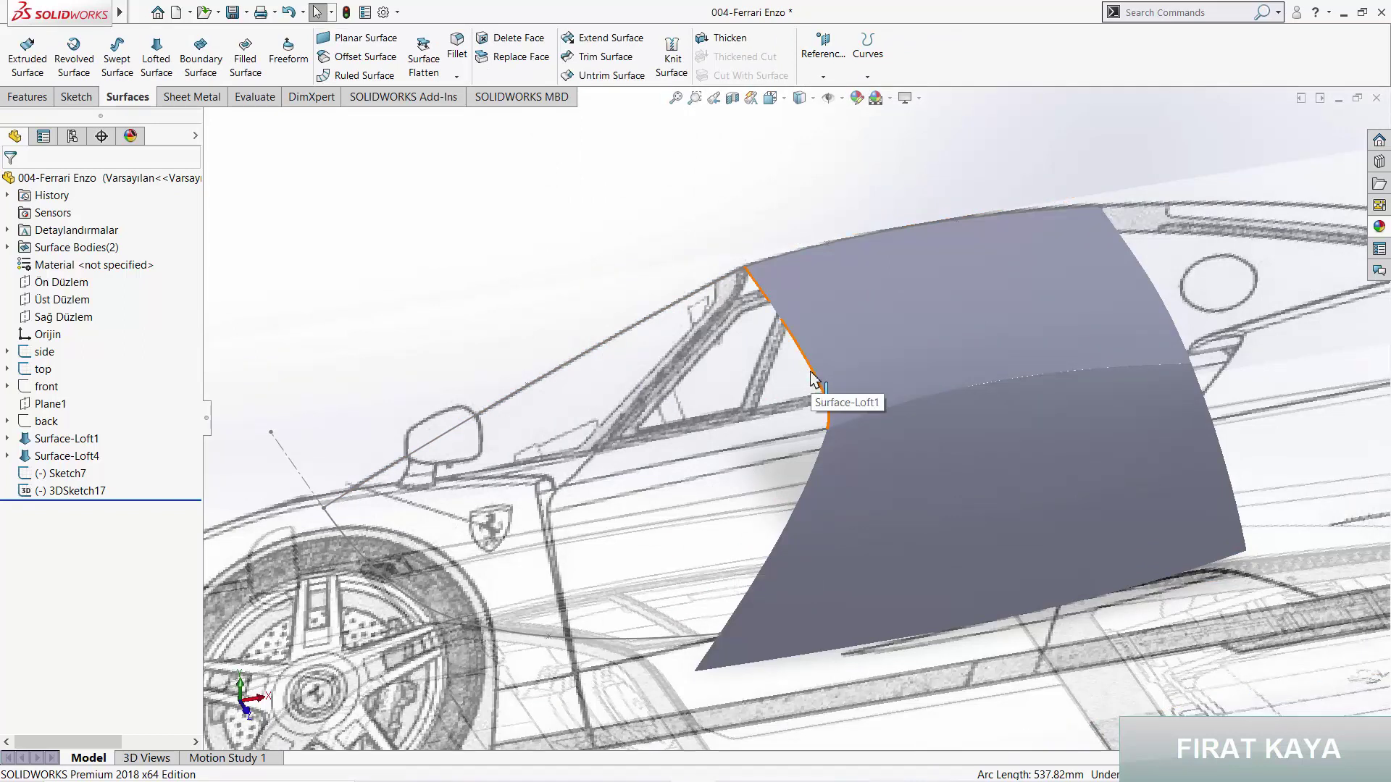
Step: View the car from the top and start a new 3D sketch
key(space)
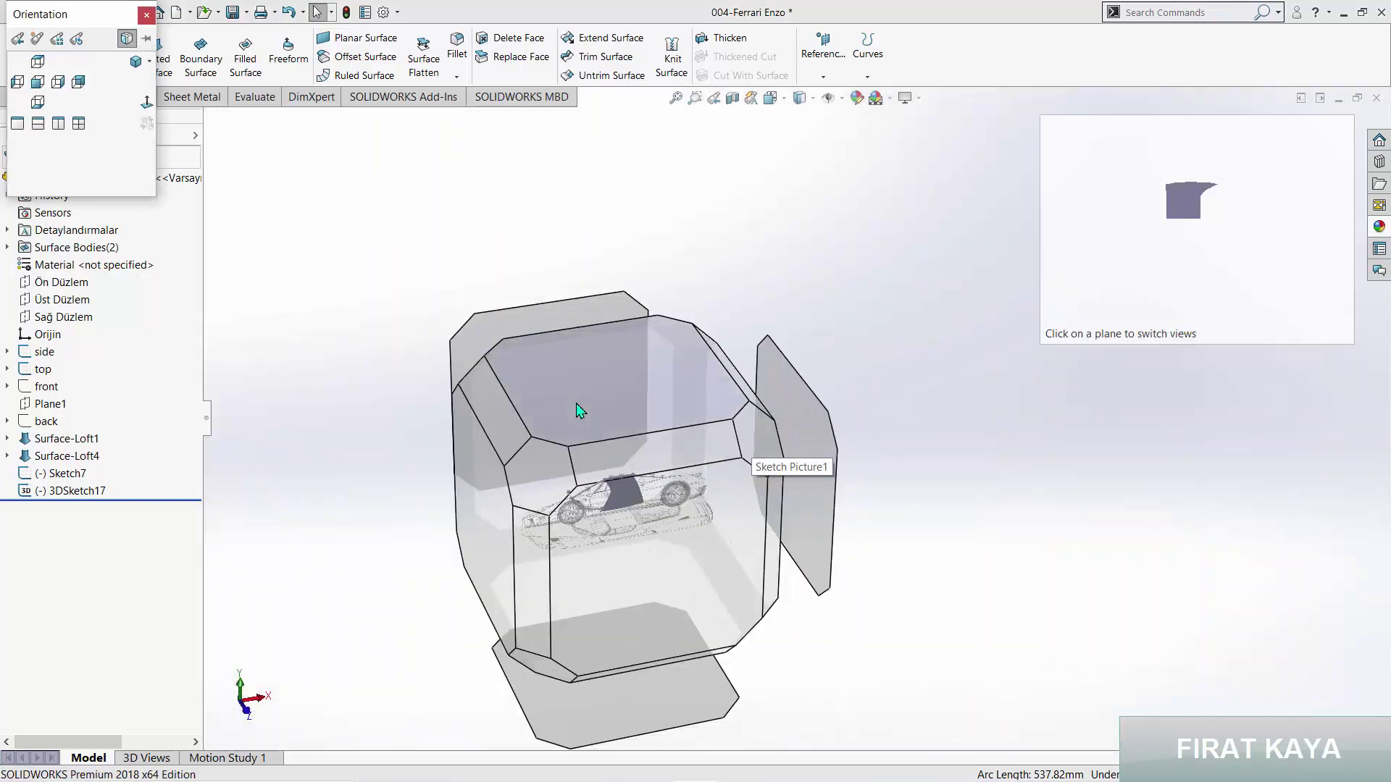
click(578, 407)
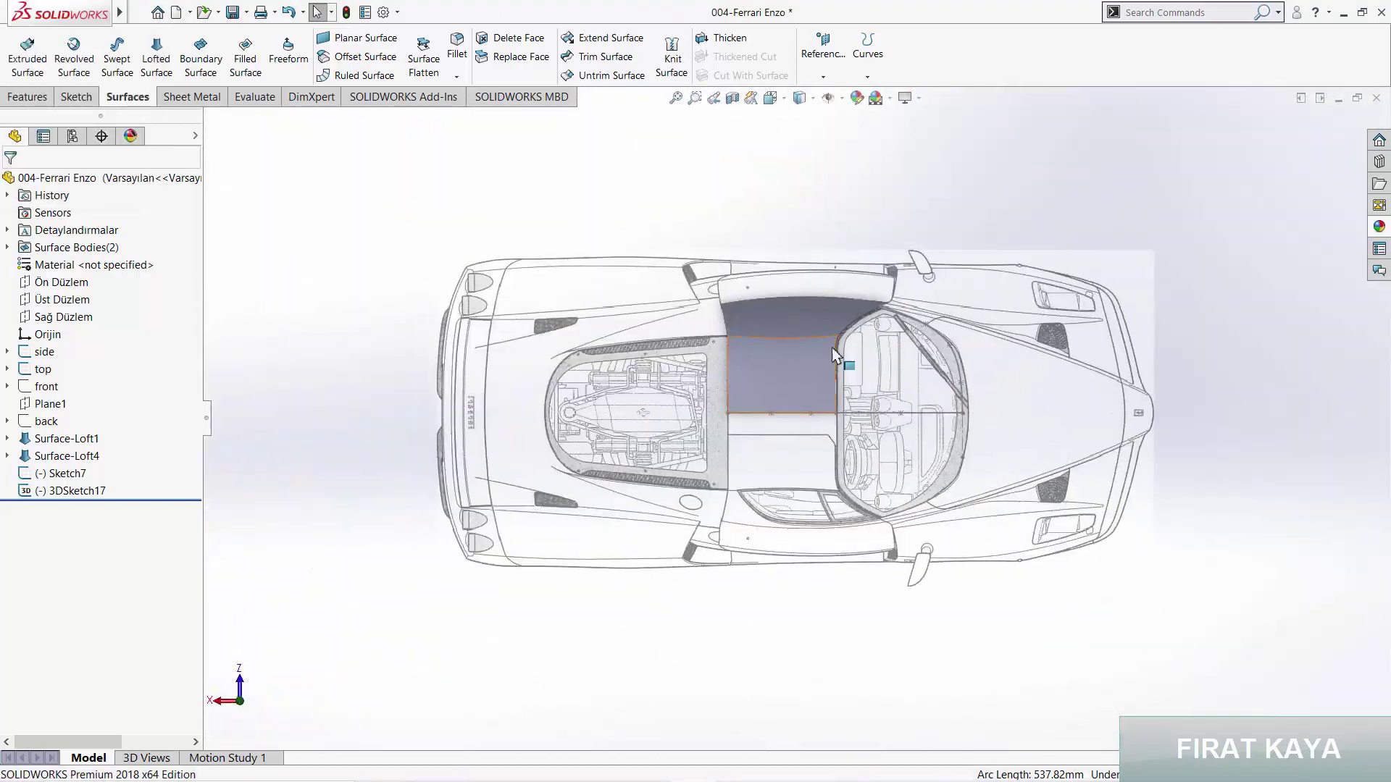
scroll(832, 348, down, 3)
scroll(876, 355, down, 3)
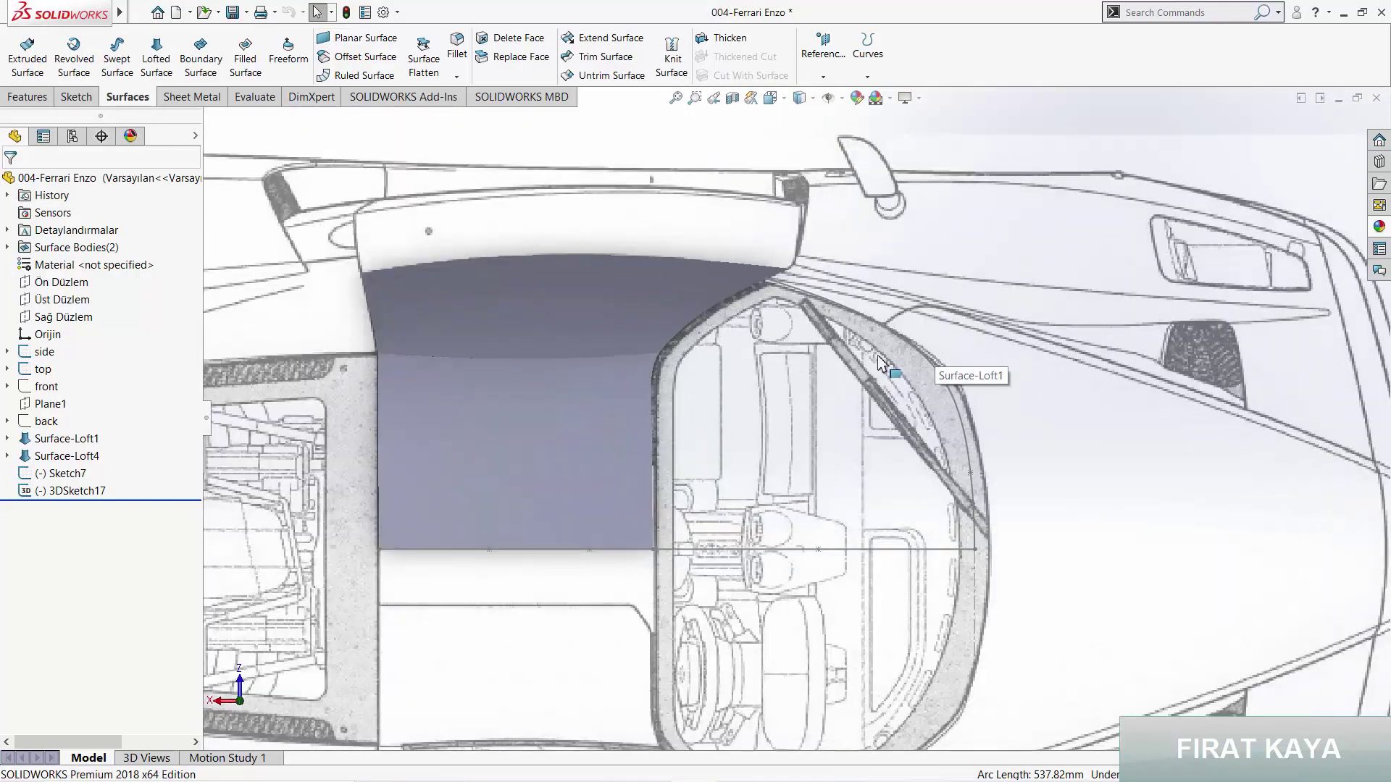
click(77, 97)
click(21, 76)
click(43, 110)
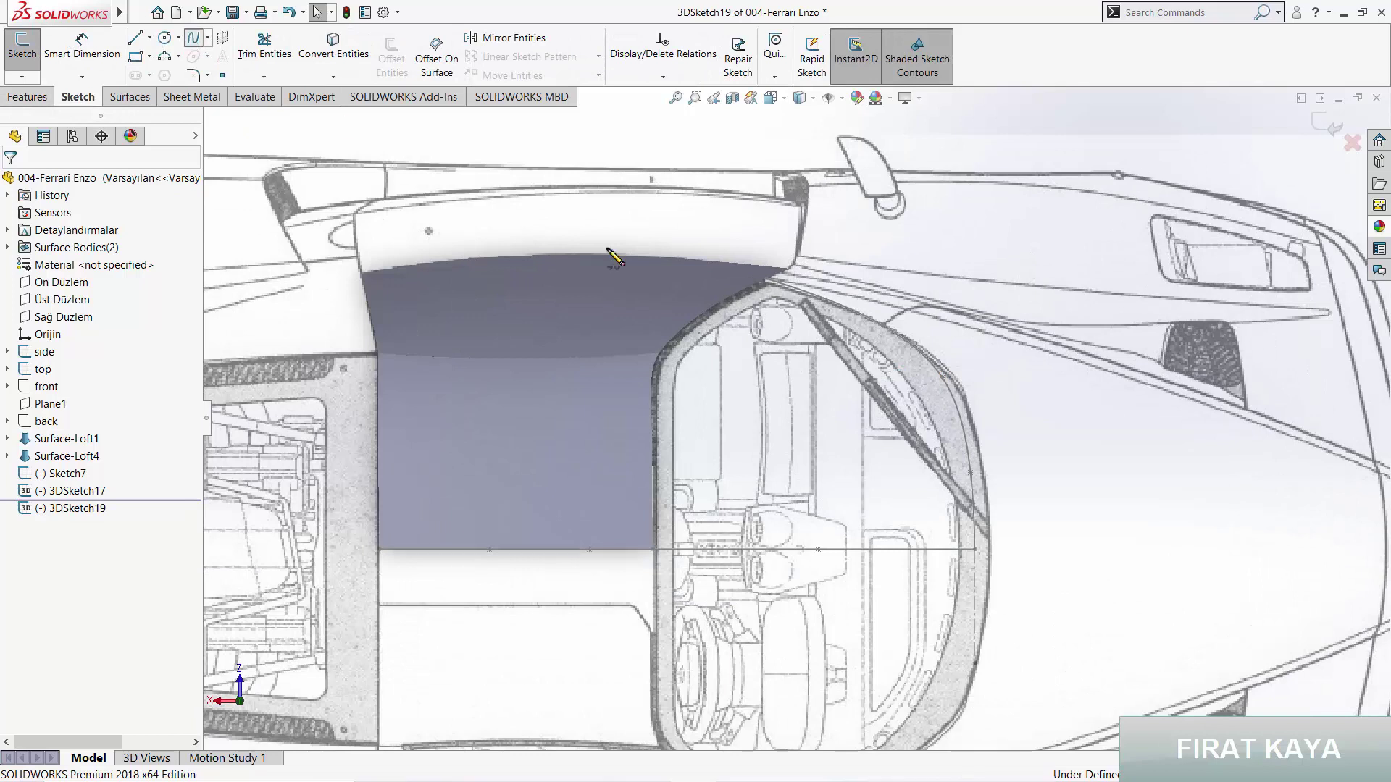
Step: Draw a spline across the cockpit from the loft edge, then select it with the Surface-Loft1 face
click(654, 372)
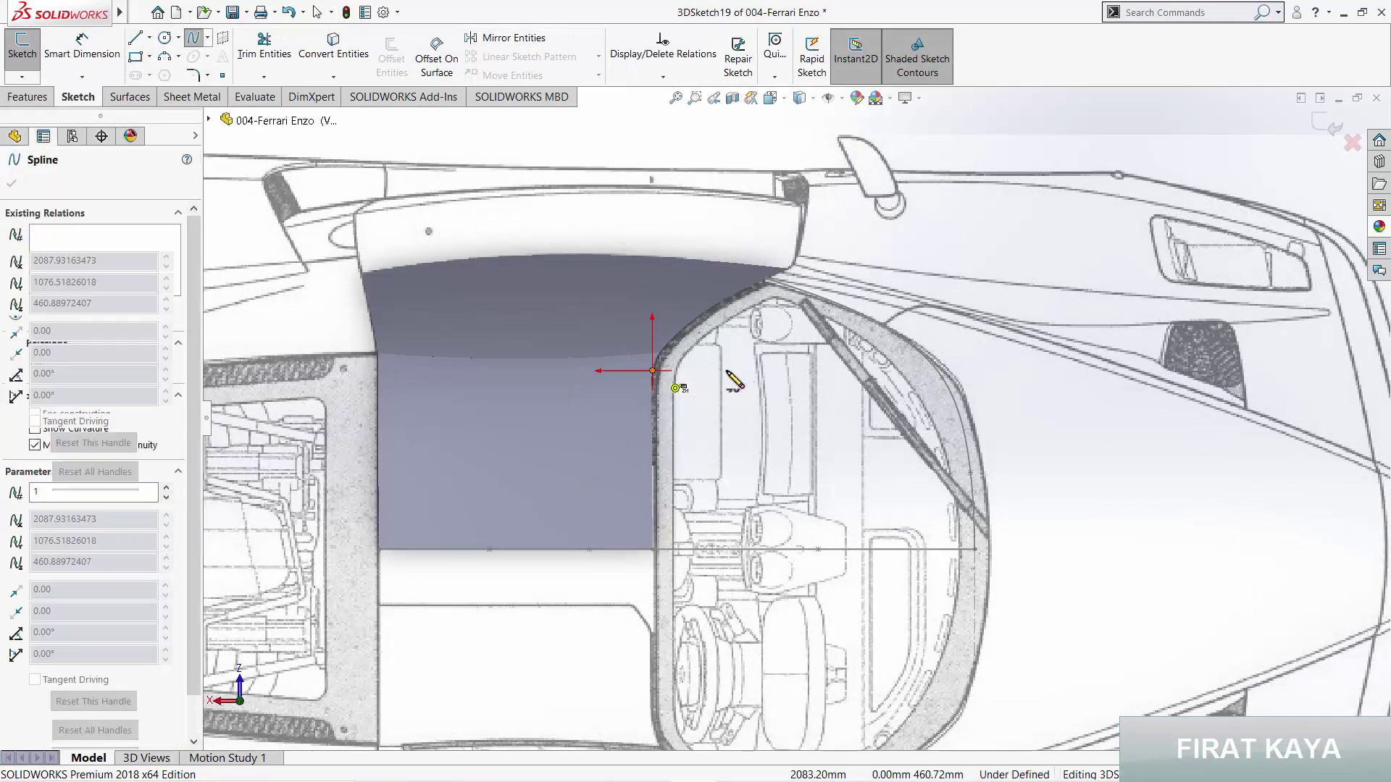
click(848, 372)
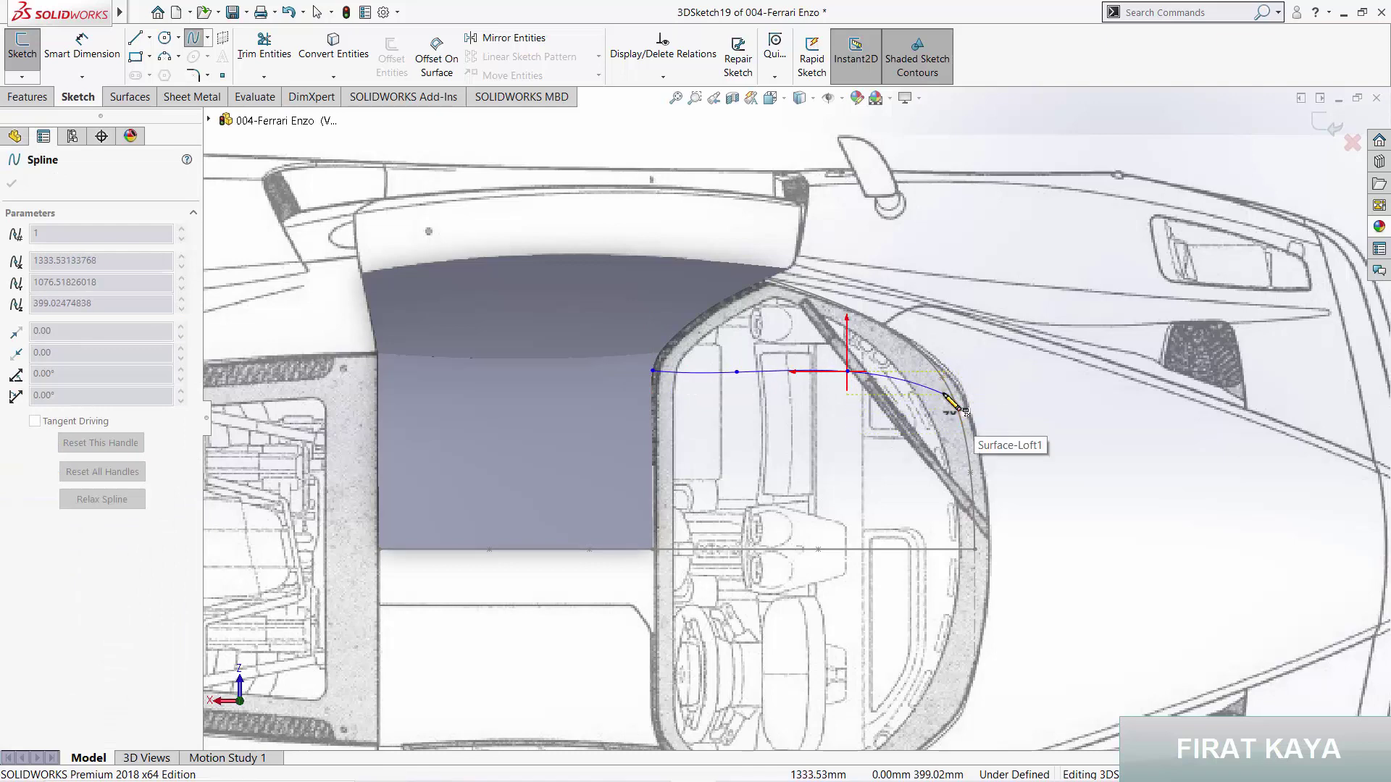
scroll(954, 397, down, 3)
scroll(901, 398, down, 3)
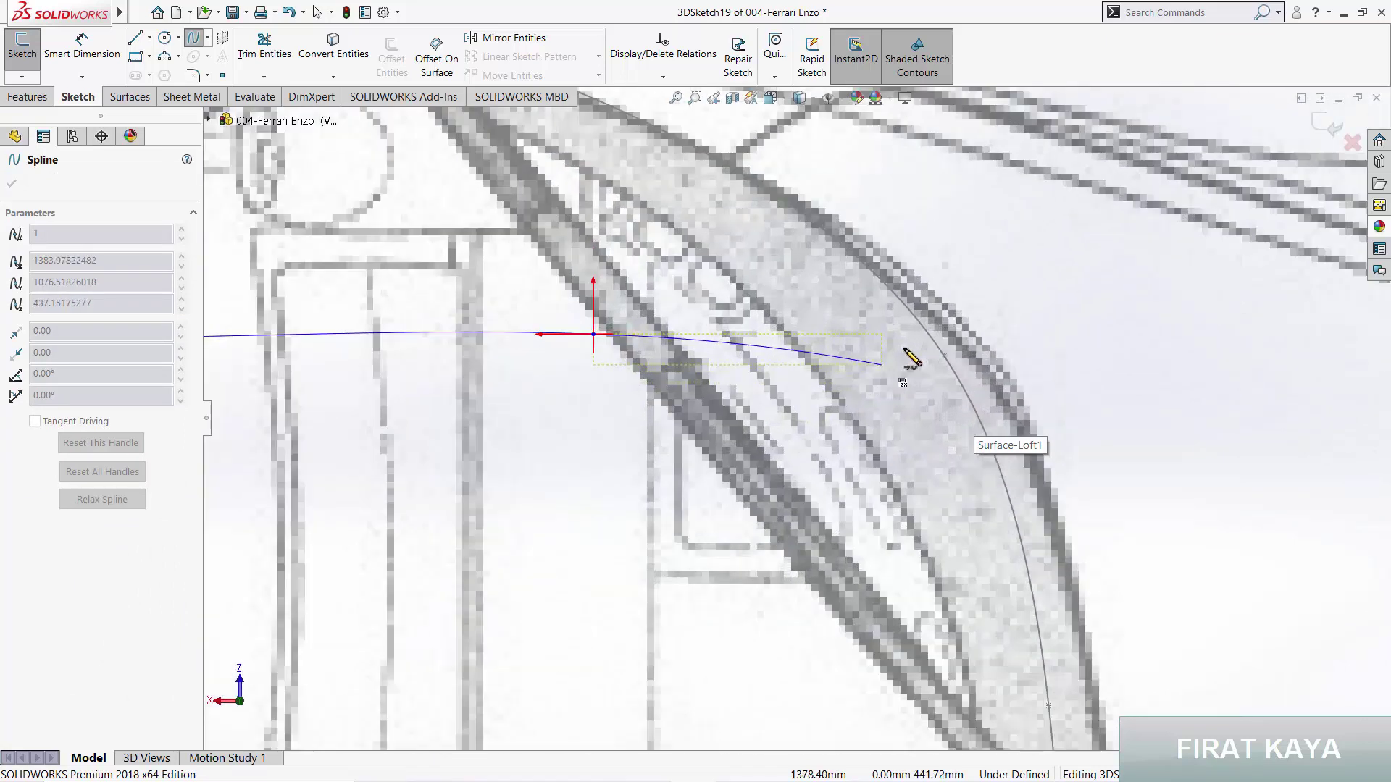
double_click(927, 331)
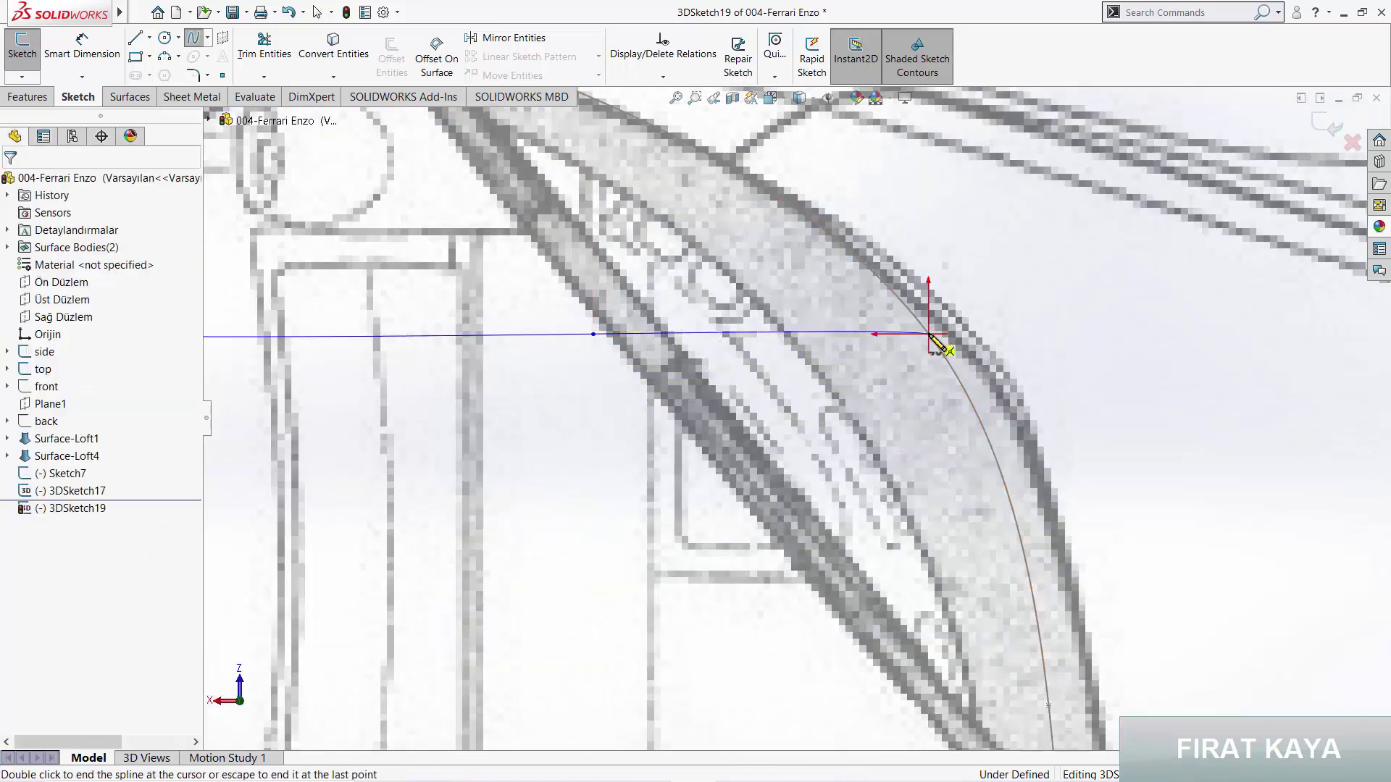
scroll(797, 384, up, 3)
scroll(666, 429, up, 3)
click(619, 400)
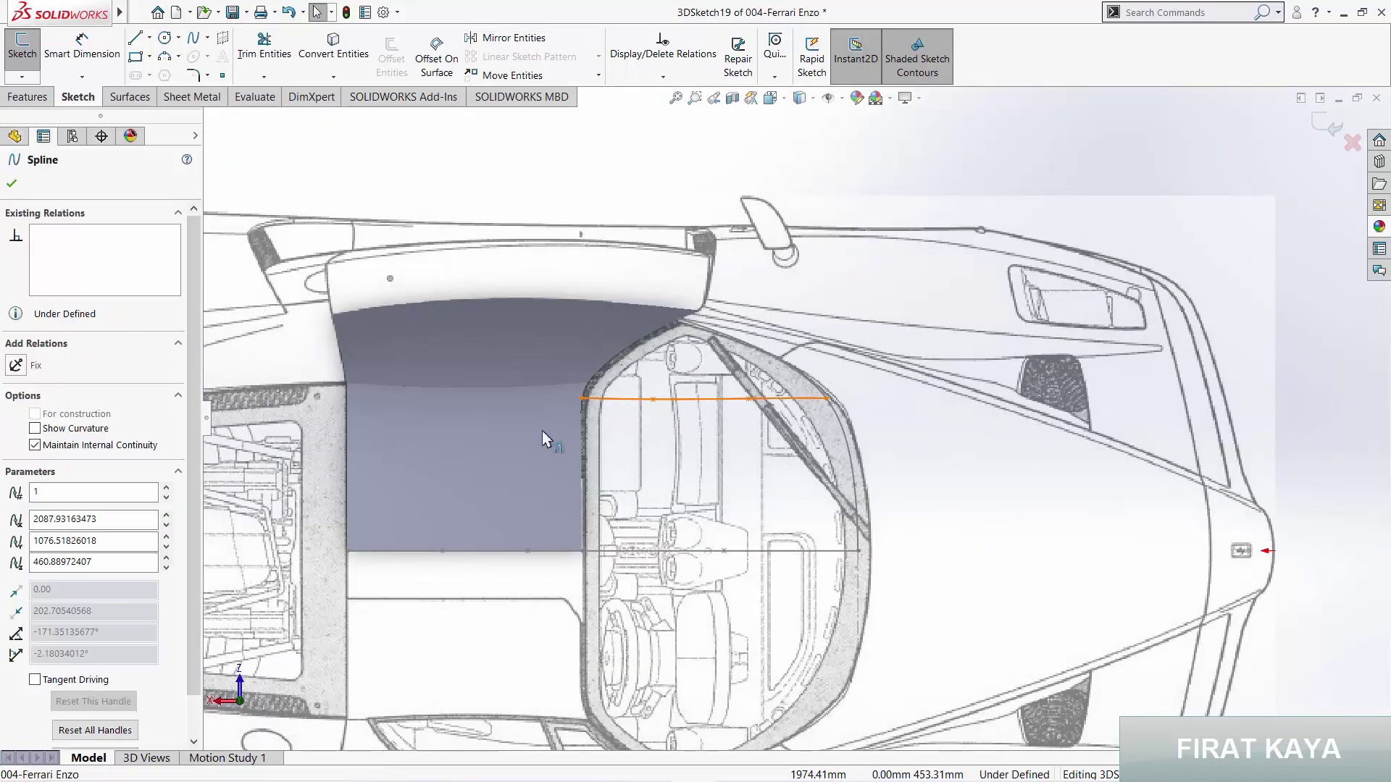
ctrl+click(542, 432)
Step: Make the spline tangent to Surface-Loft1 and zoom in on the front view
click(14, 440)
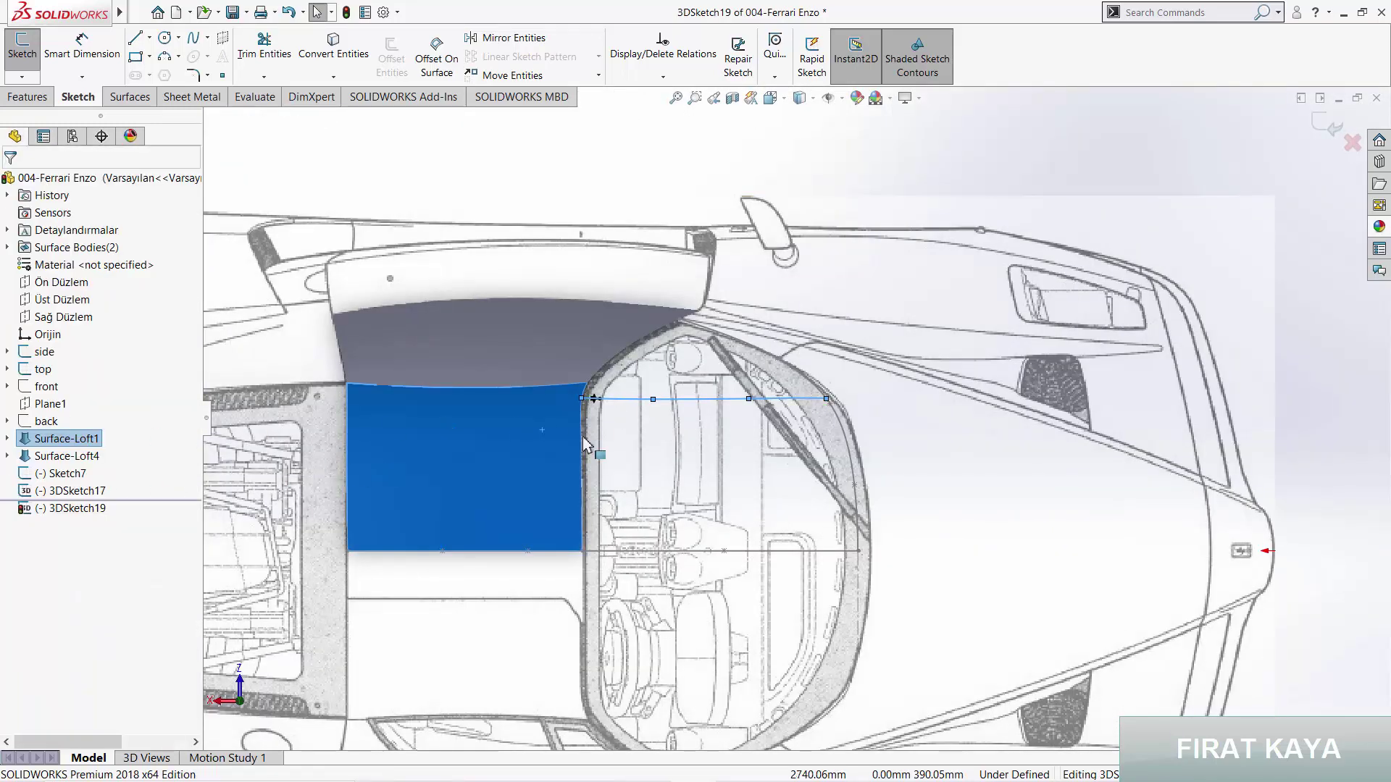
key(ctrl+4)
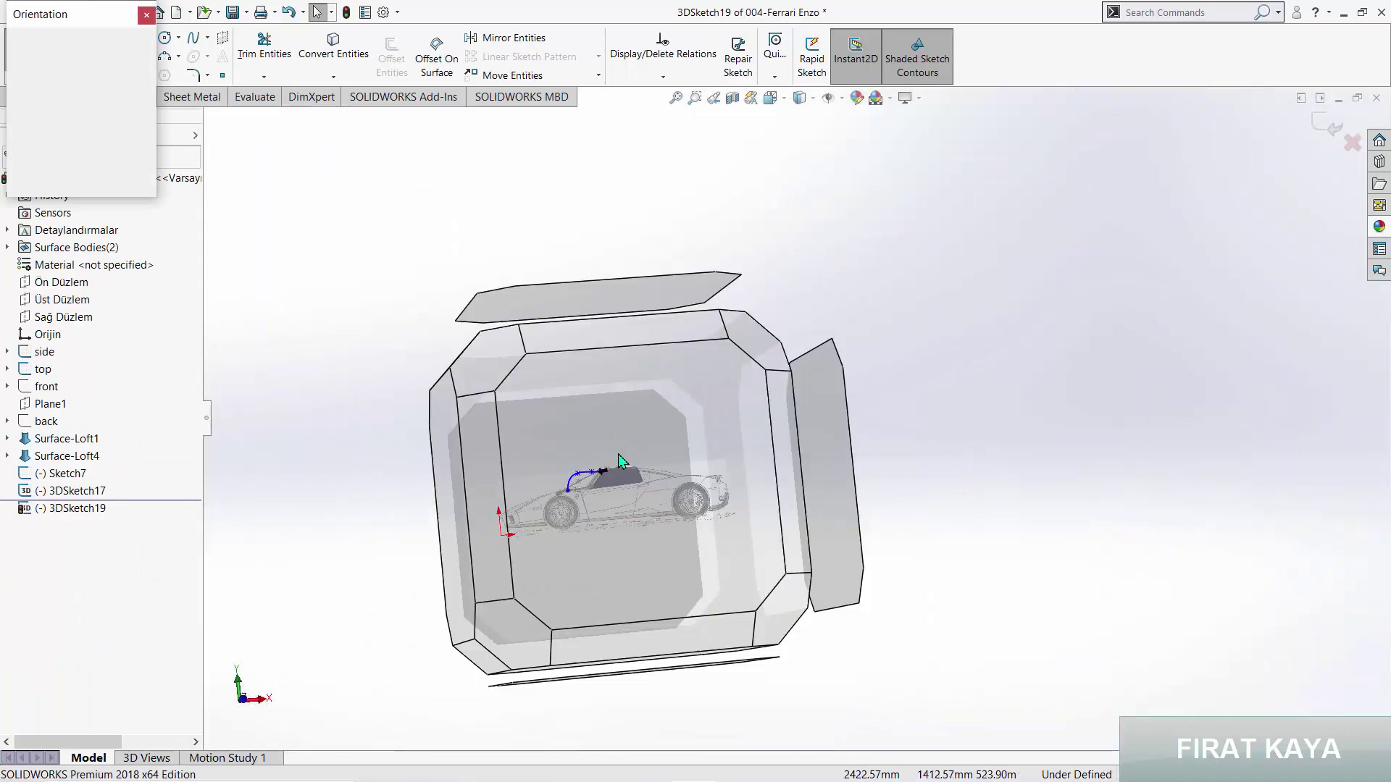
click(619, 454)
scroll(717, 373, down, 3)
scroll(717, 372, down, 2)
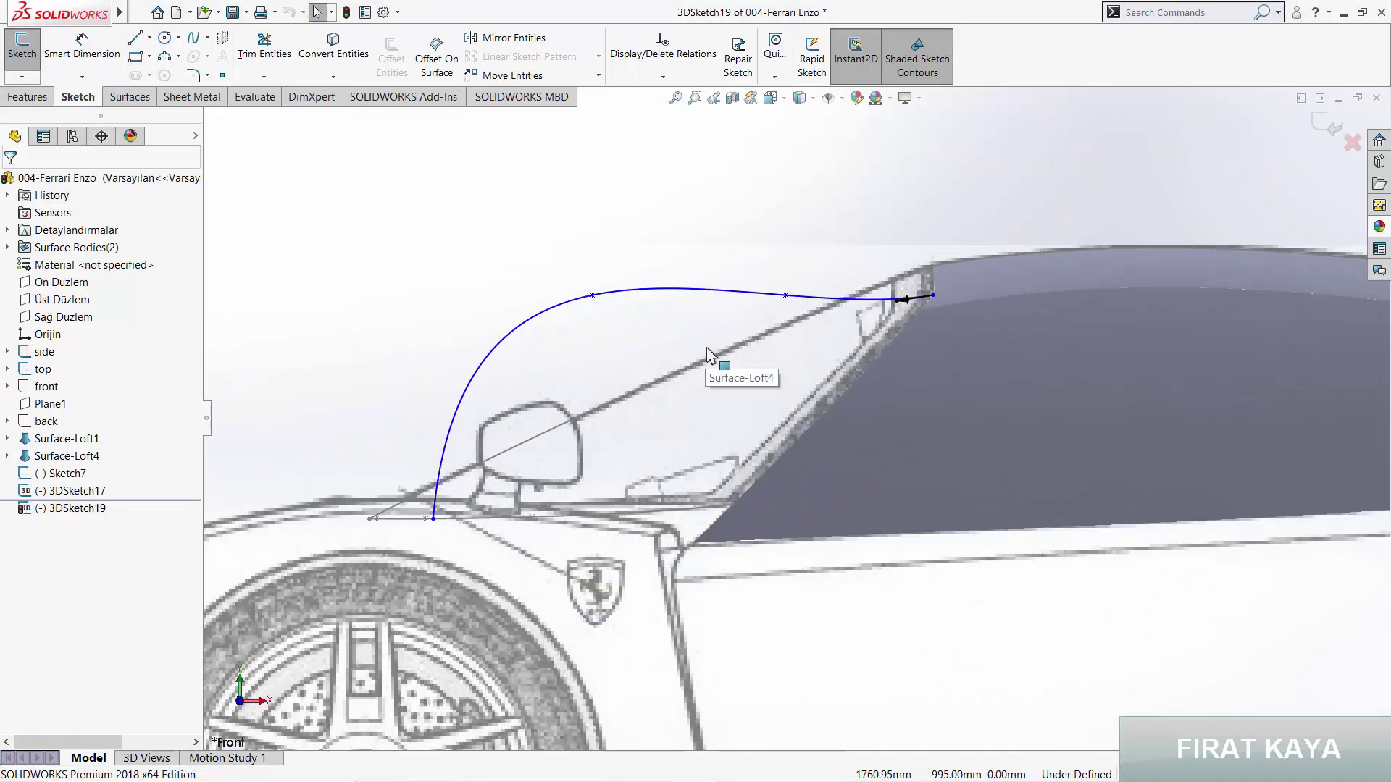
scroll(718, 370, down, 1)
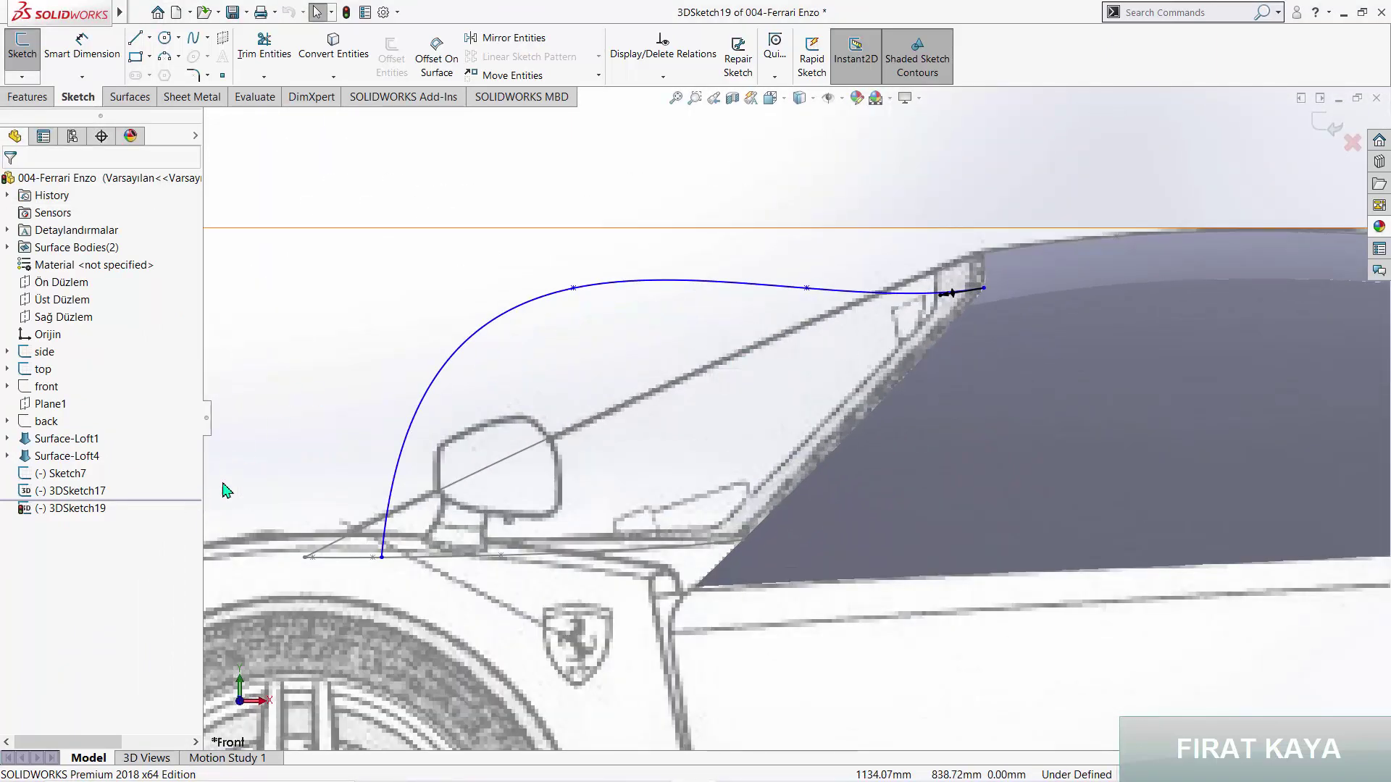
click(952, 293)
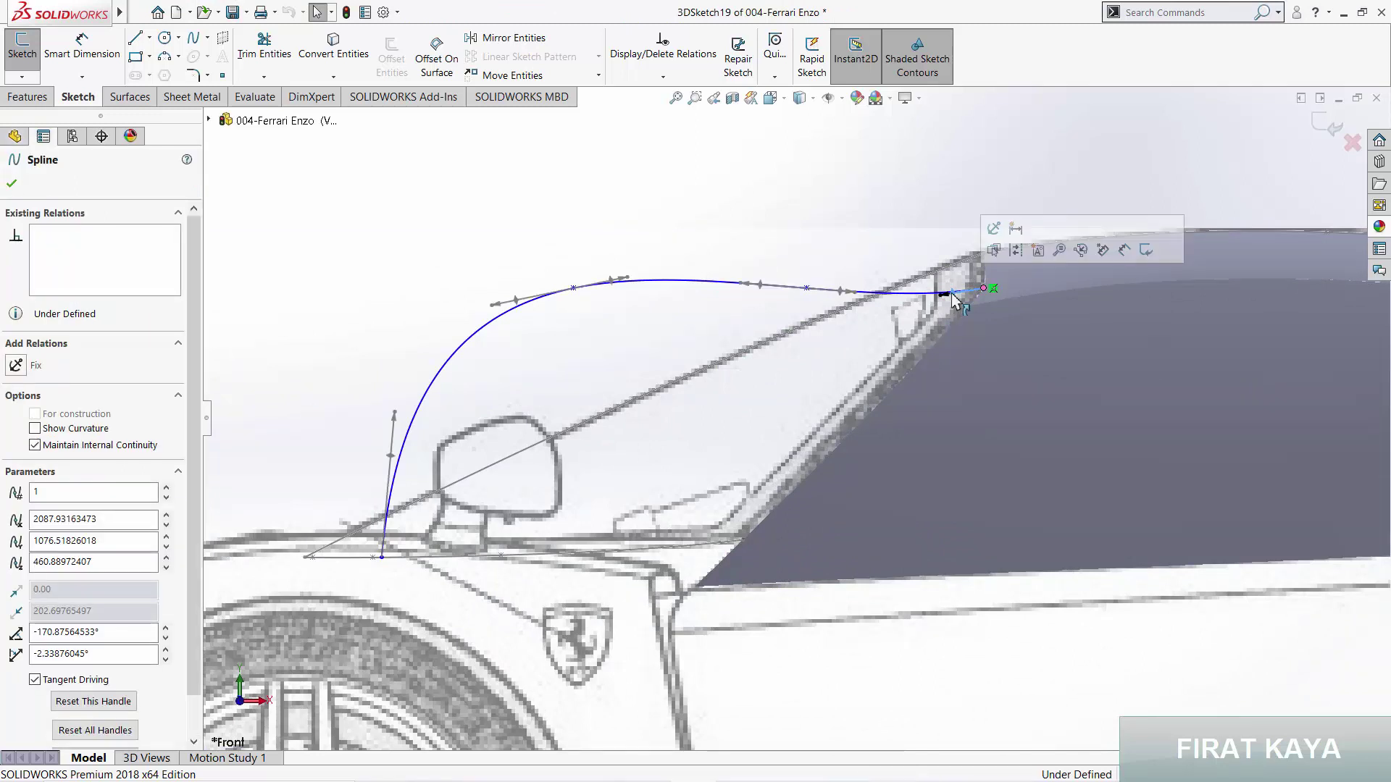
key(Escape)
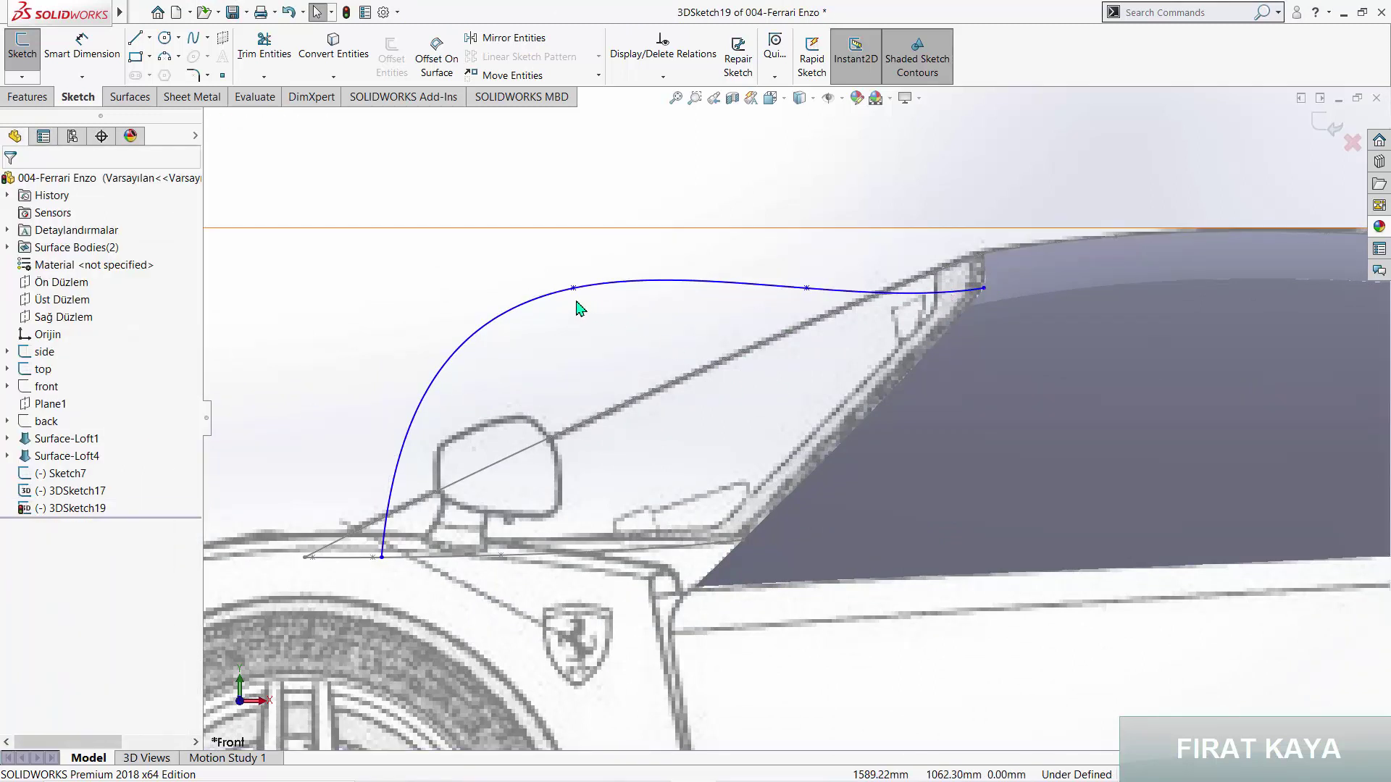
Step: Drag the spline points onto the windshield pillar line and exit 3DSketch19
mouse_move(573, 287)
mouse_down()
mouse_move(574, 454)
mouse_move(813, 359)
mouse_up()
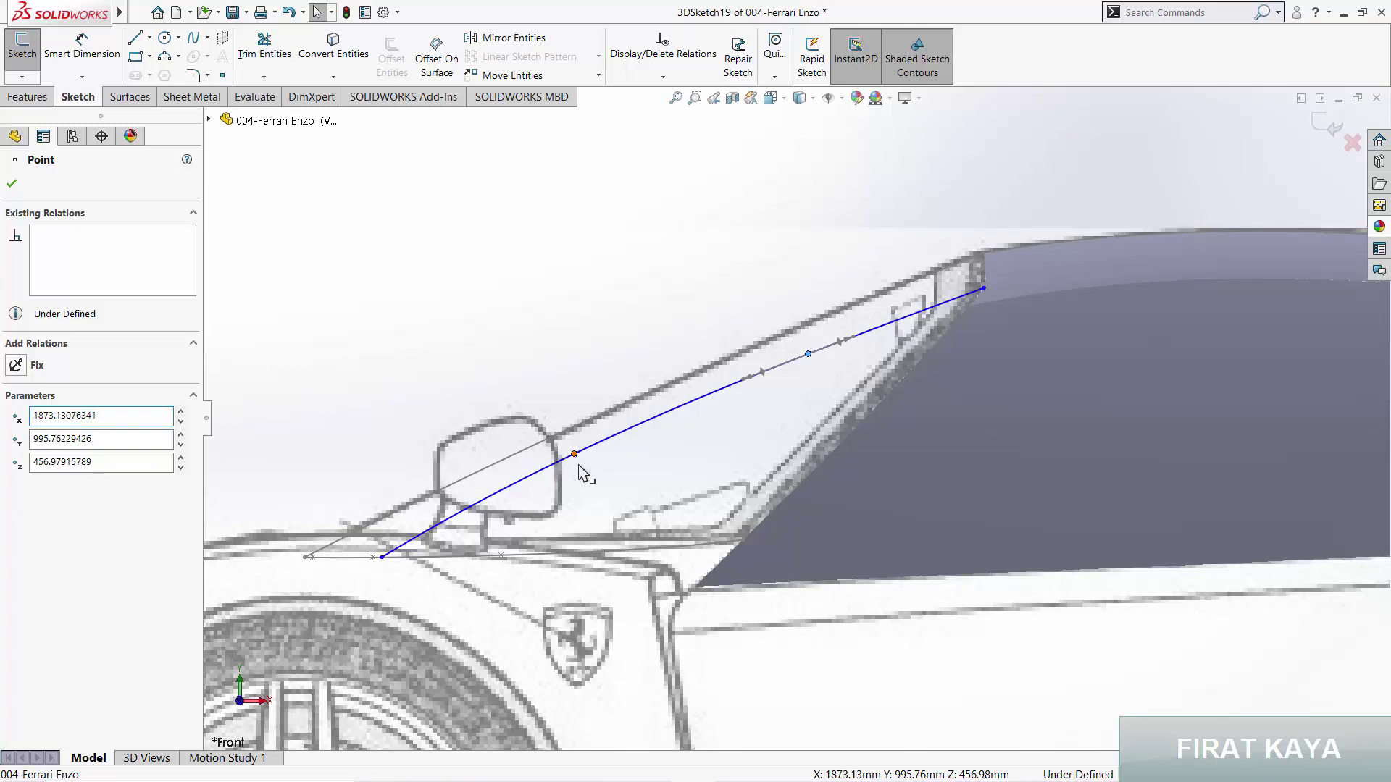
drag(579, 467, 576, 473)
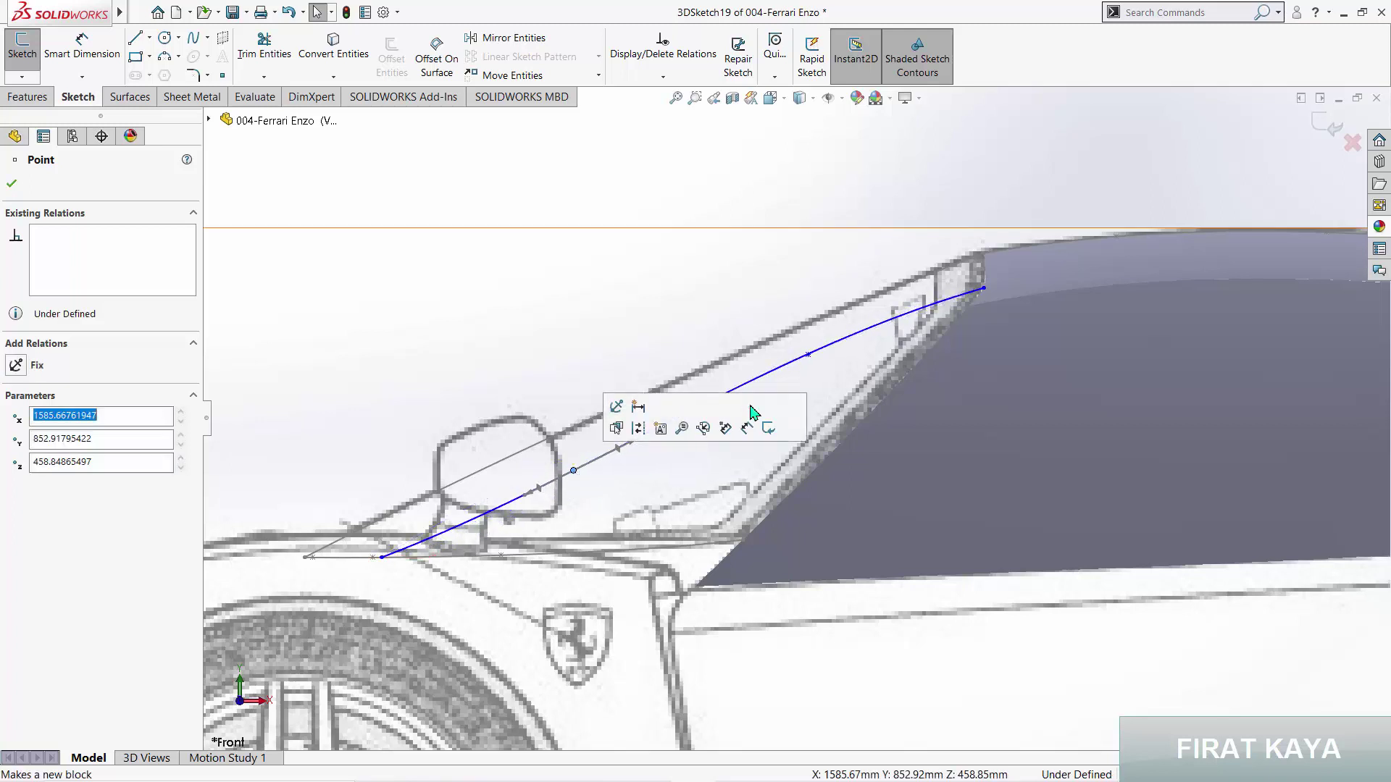
click(822, 372)
drag(807, 354, 807, 362)
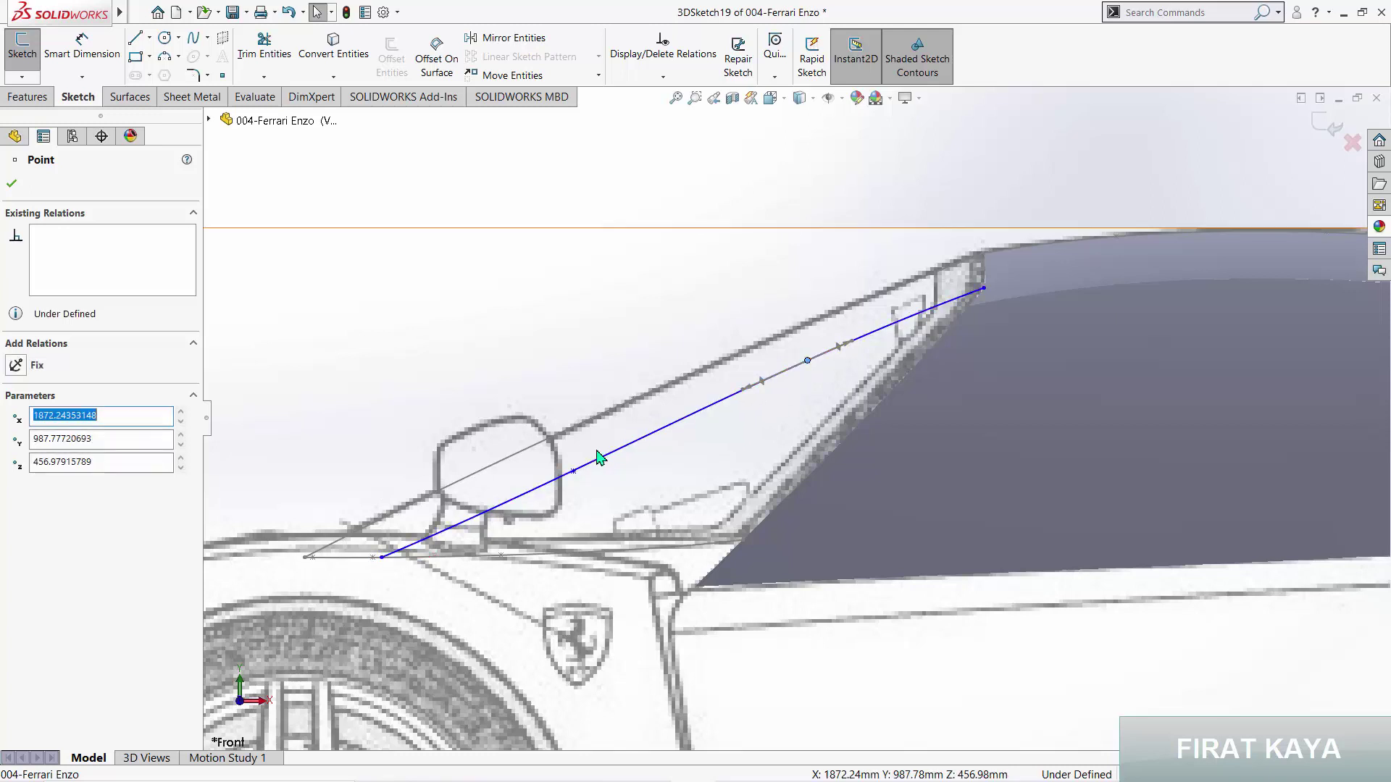
drag(573, 469, 573, 468)
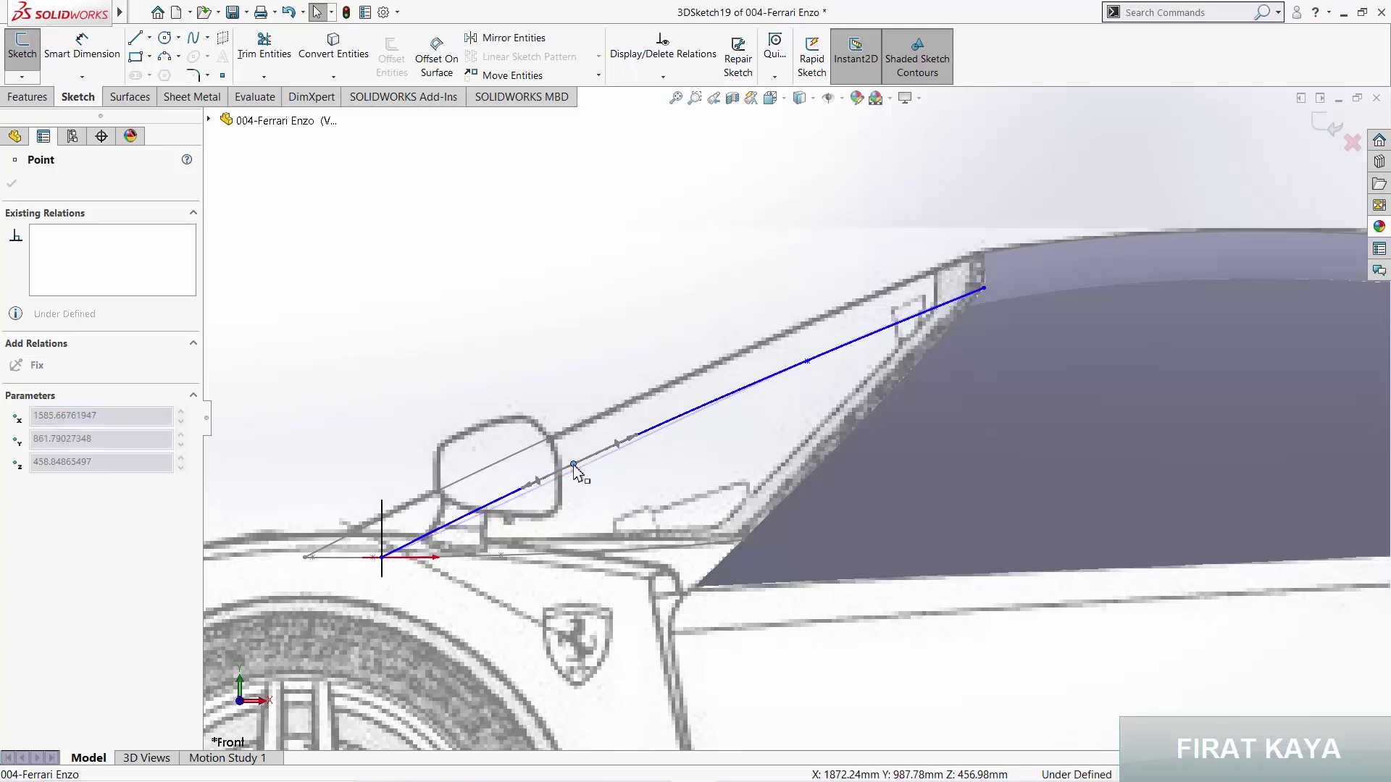
click(498, 297)
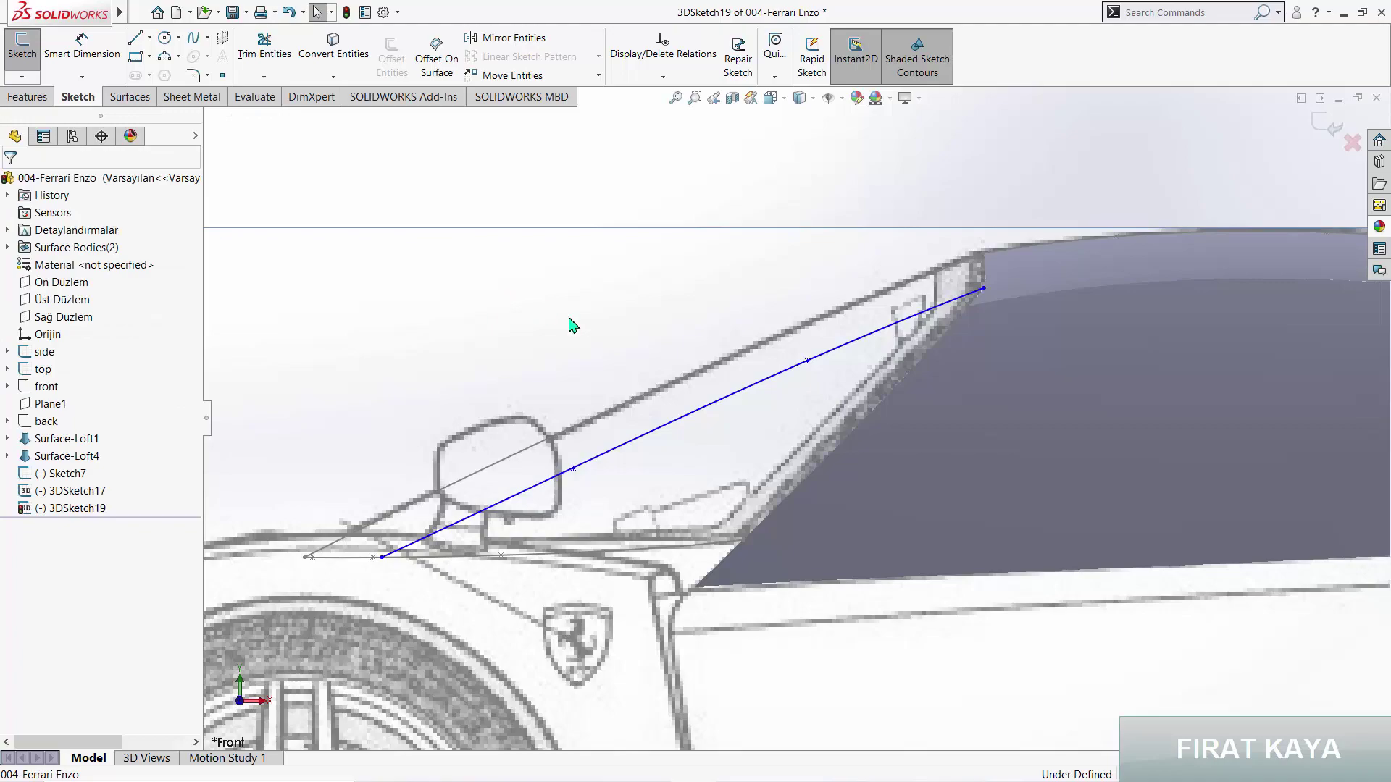
scroll(668, 351, up, 3)
mouse_move(667, 350)
middle_down()
mouse_move(753, 445)
mouse_move(1222, 165)
middle_up()
click(1331, 122)
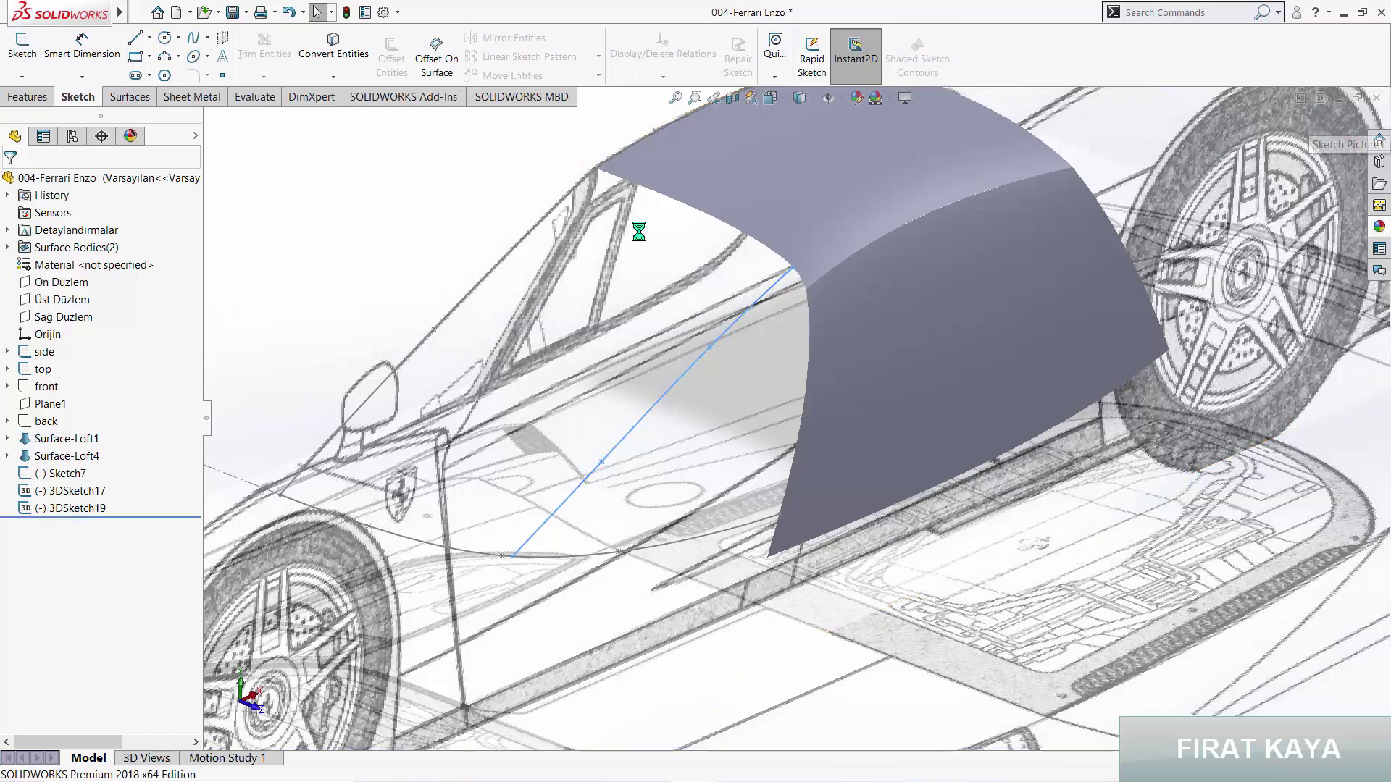
Step: Loft a surface between 3DSketch17 and the roof edge, guided by Sketch7, 3DSketch19 and Edge<2>
click(118, 99)
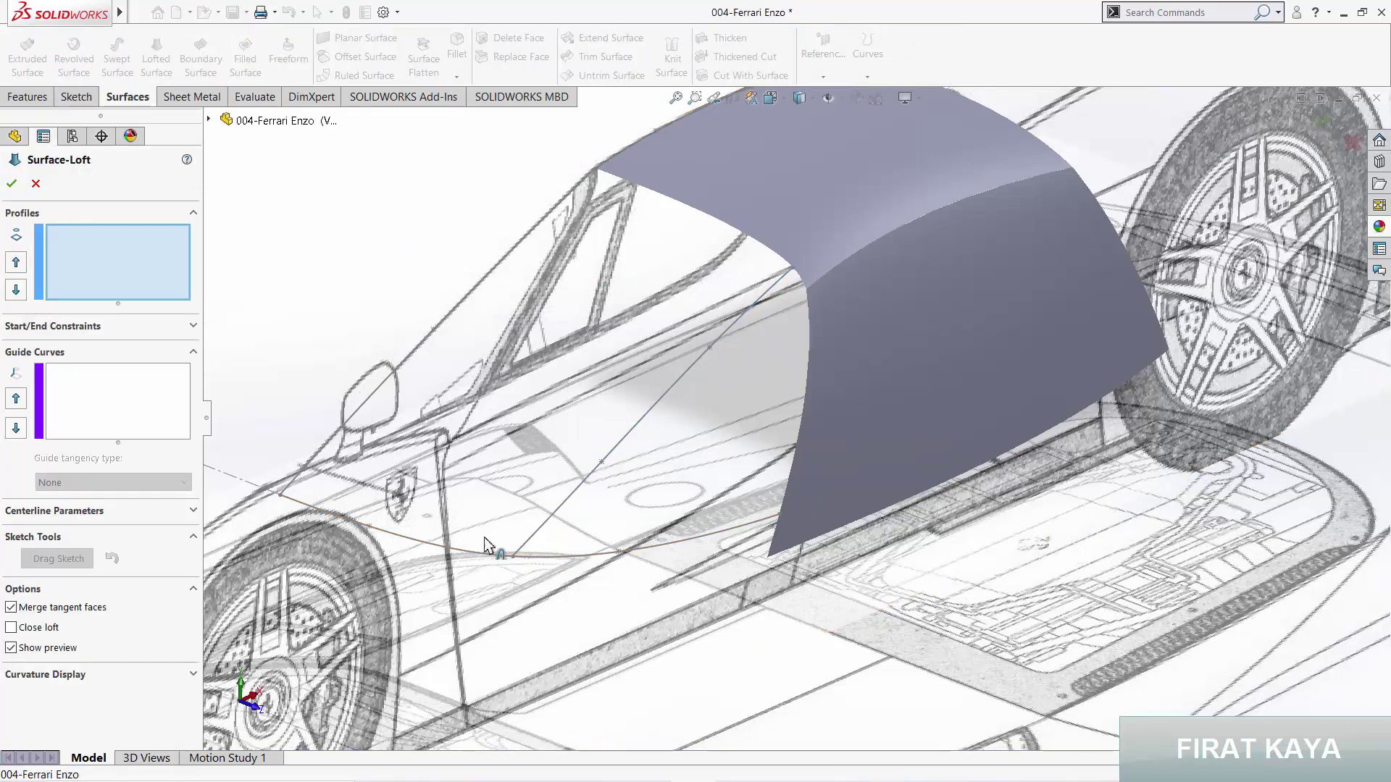
click(485, 545)
click(681, 212)
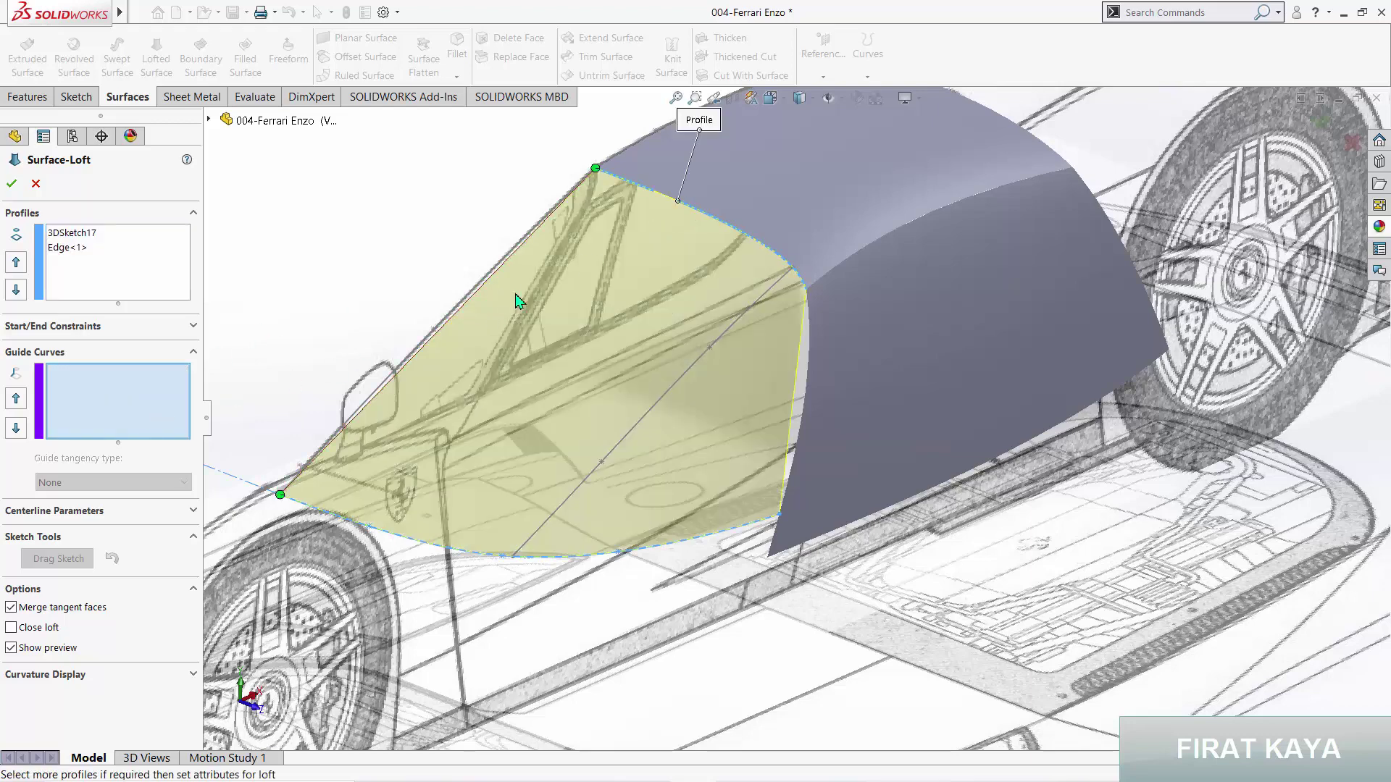
click(478, 295)
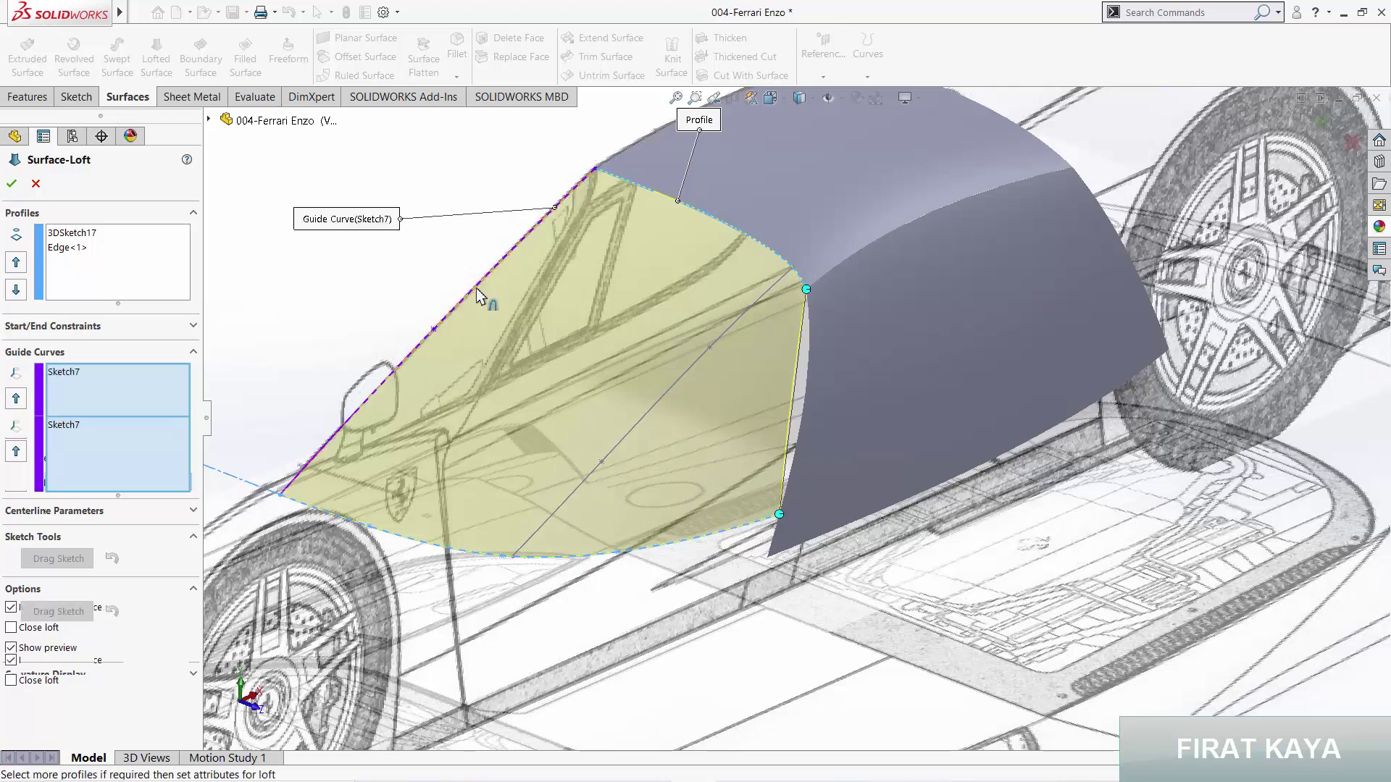
click(684, 376)
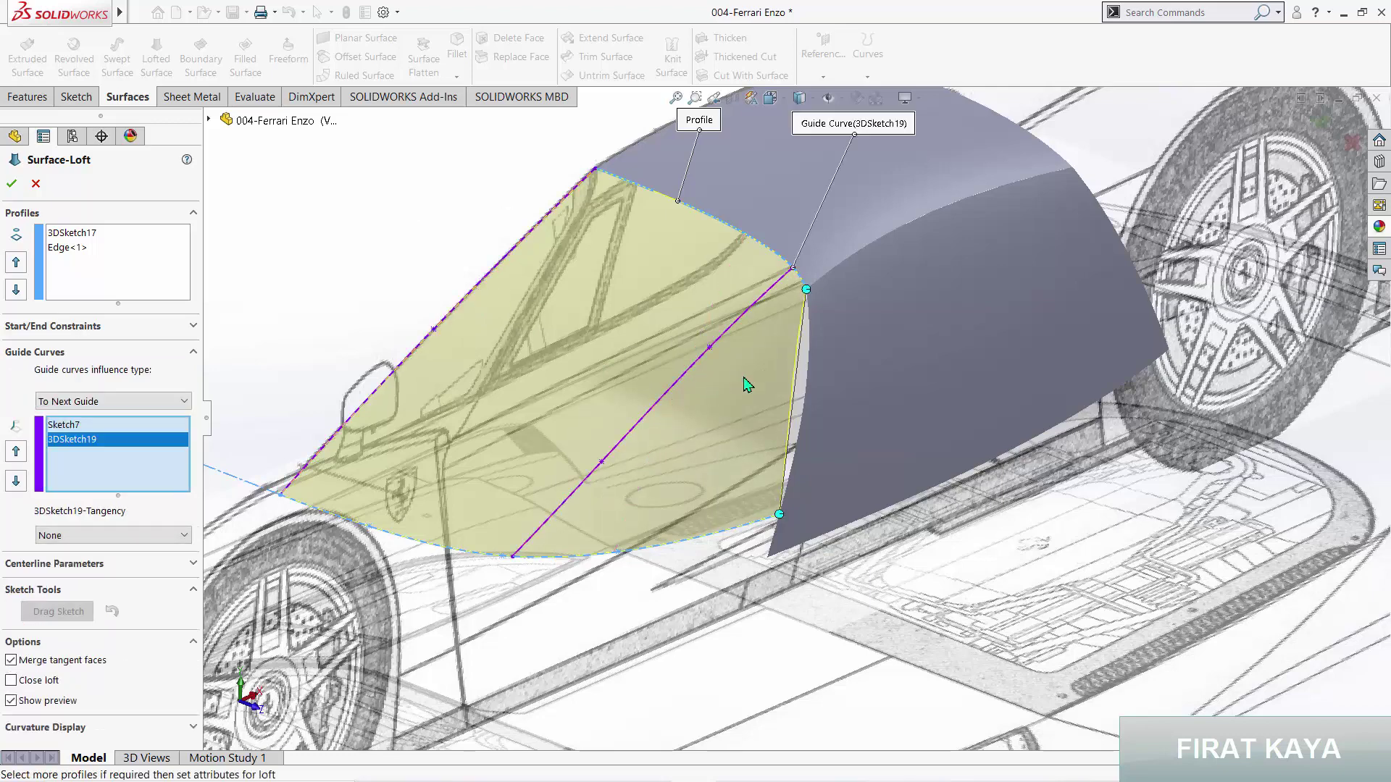
click(807, 371)
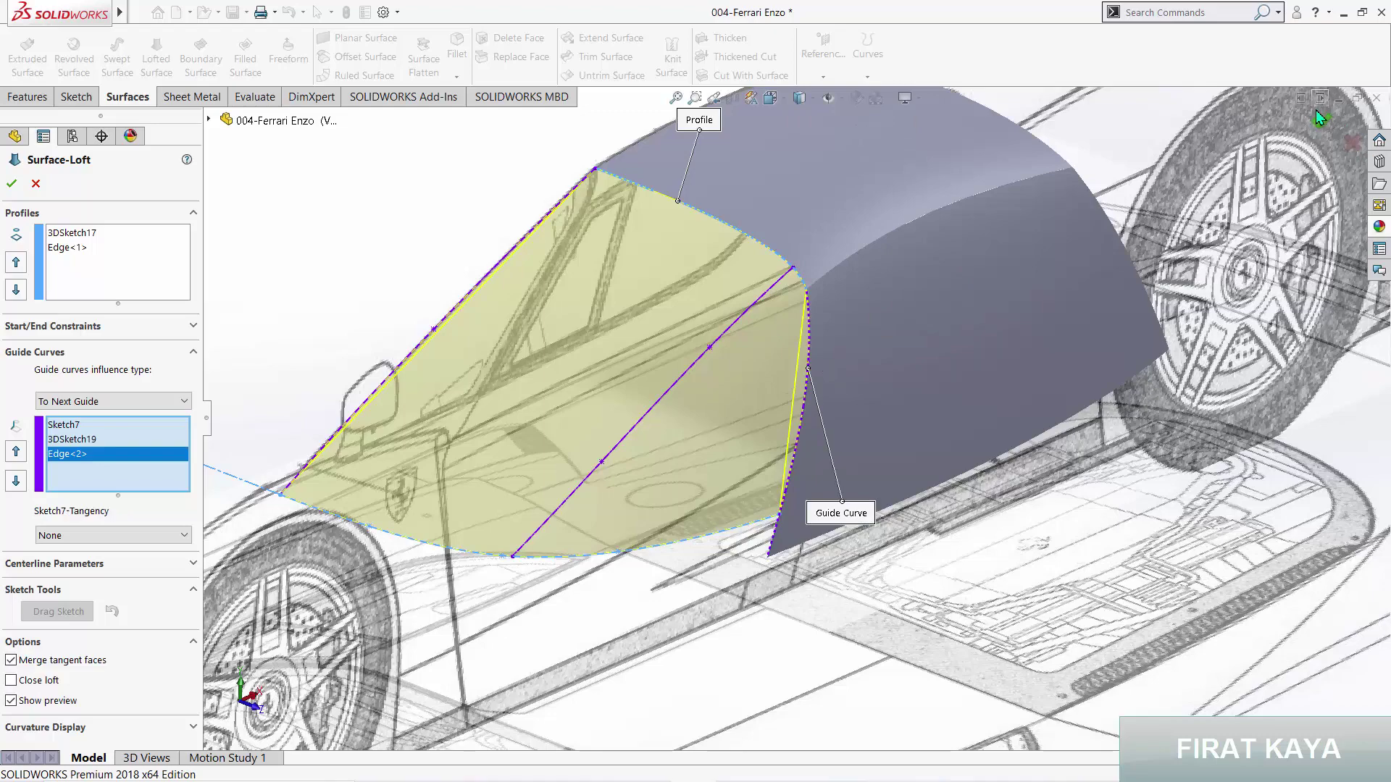
scroll(872, 310, down, 3)
scroll(785, 353, down, 3)
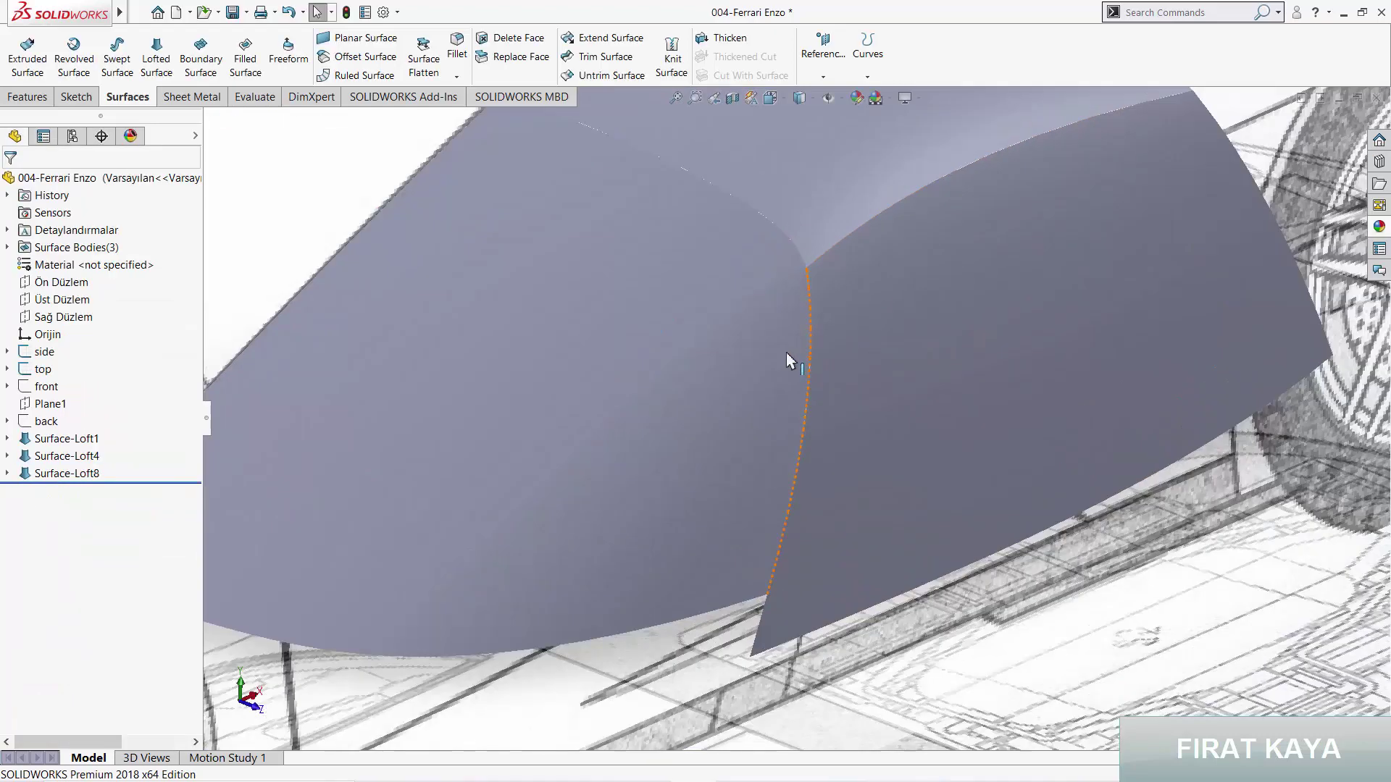
mouse_move(785, 354)
middle_down()
mouse_move(754, 227)
mouse_move(720, 181)
mouse_move(845, 205)
mouse_move(810, 212)
mouse_move(767, 319)
middle_up()
scroll(872, 385, up, 5)
middle_drag(872, 384, 635, 266)
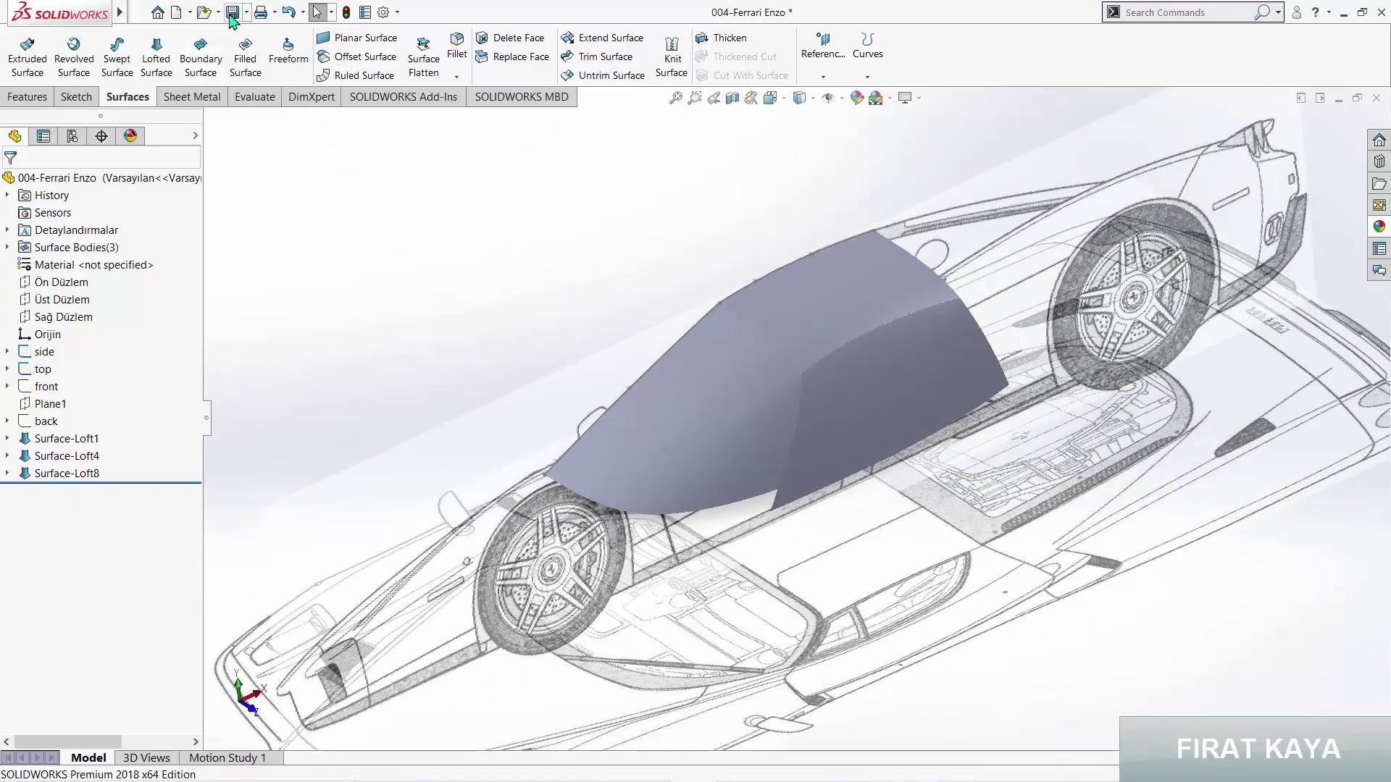
middle_drag(683, 401, 689, 311)
key(space)
click(664, 475)
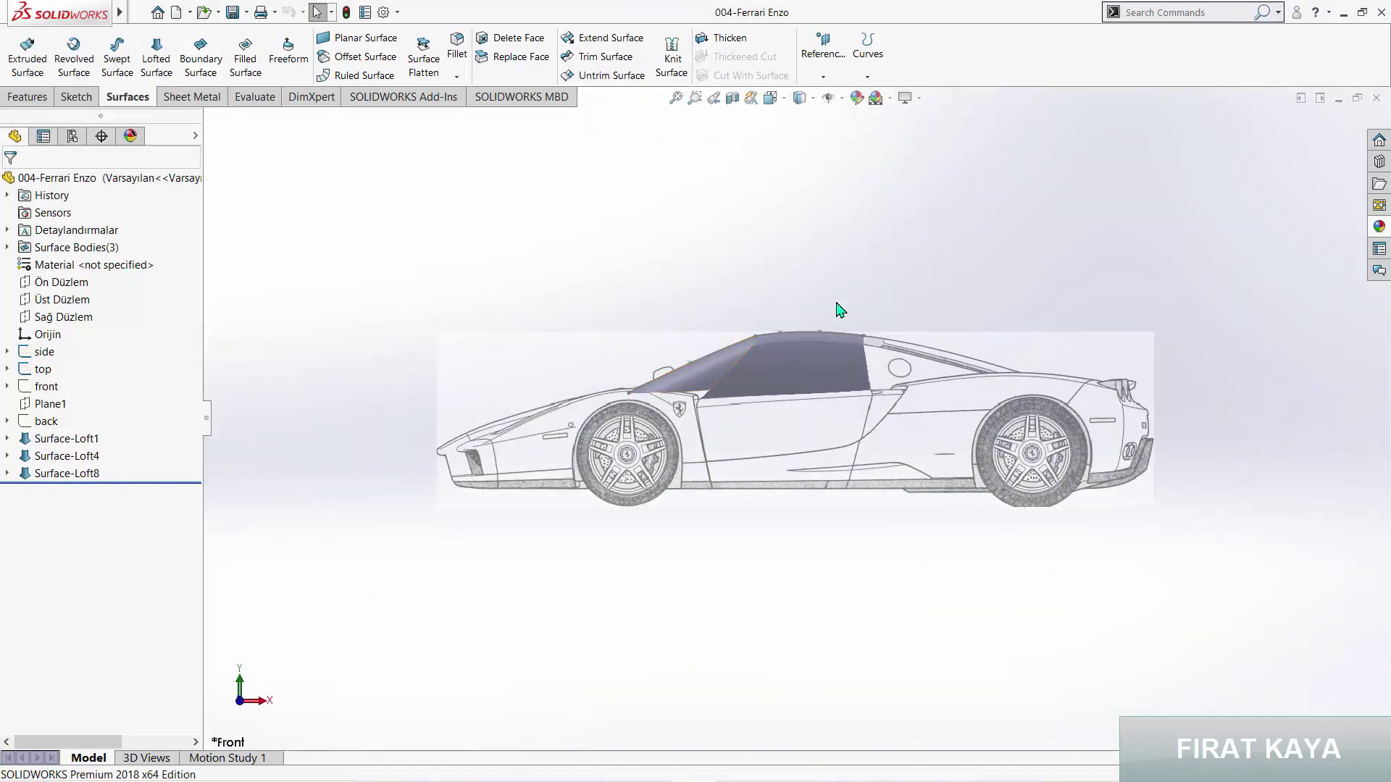
scroll(880, 366, down, 4)
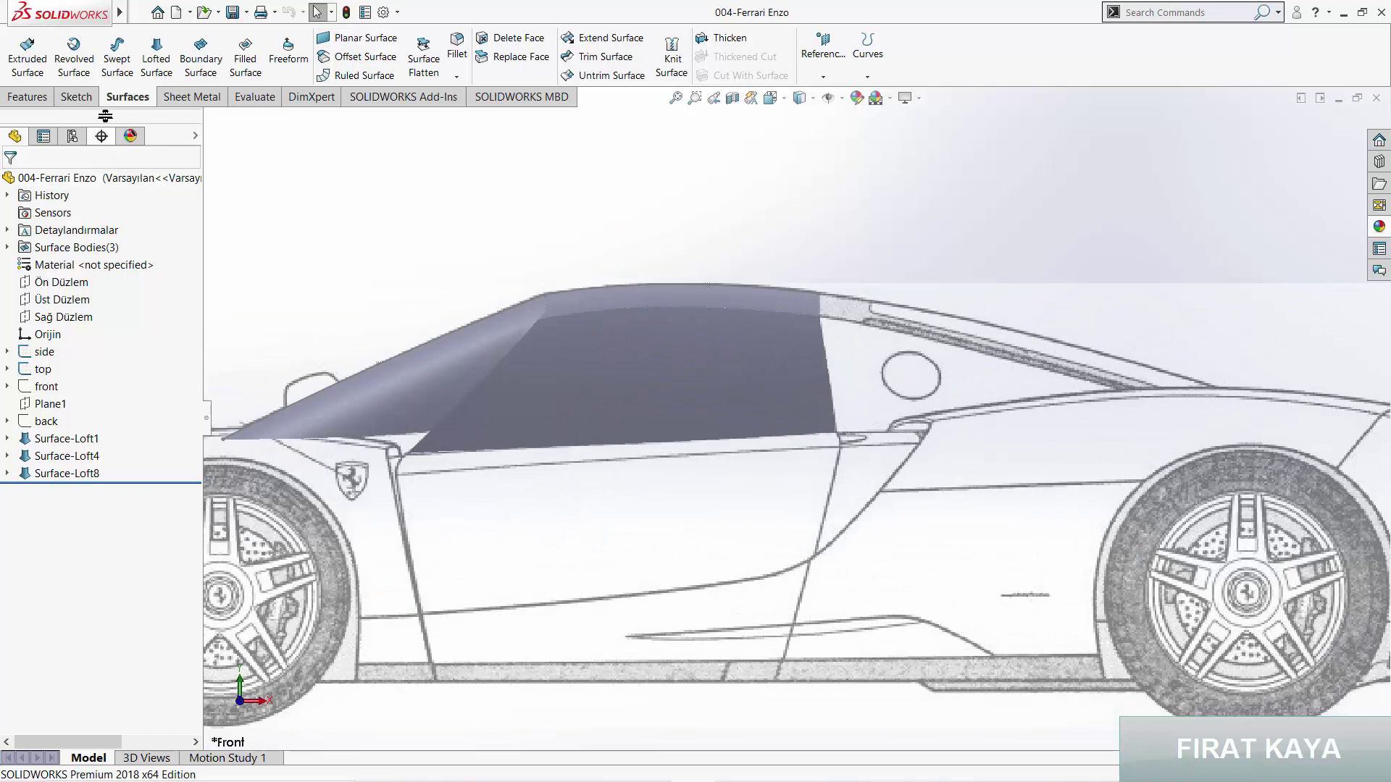
click(77, 96)
click(22, 76)
click(54, 112)
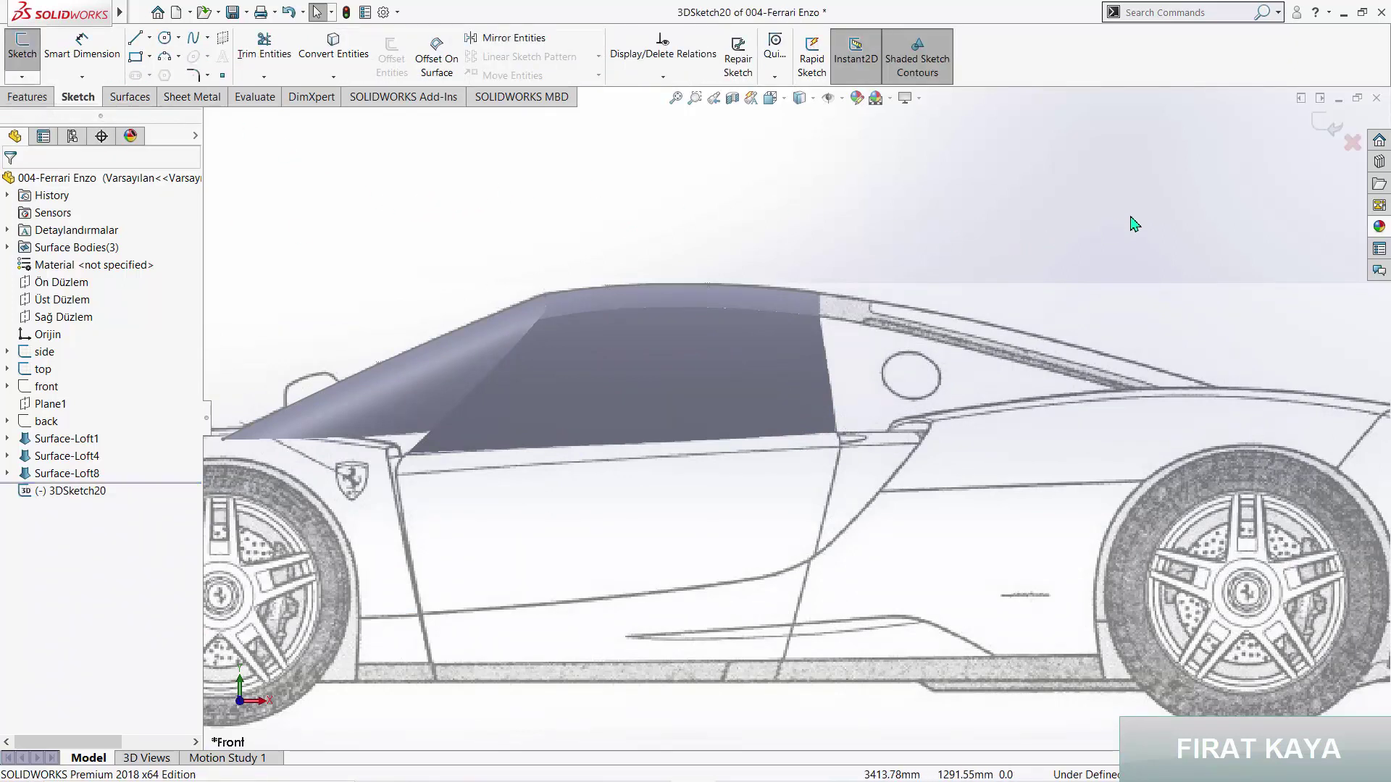
click(1316, 126)
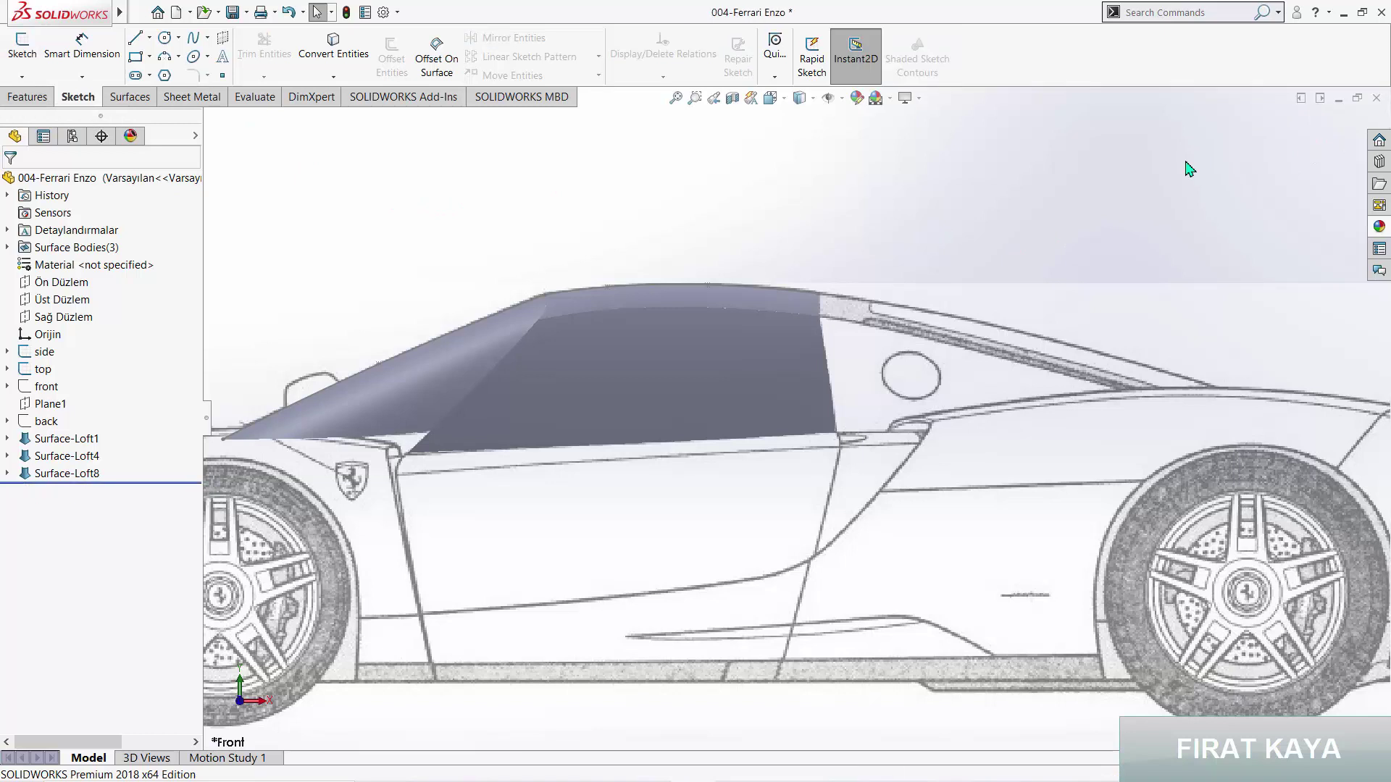